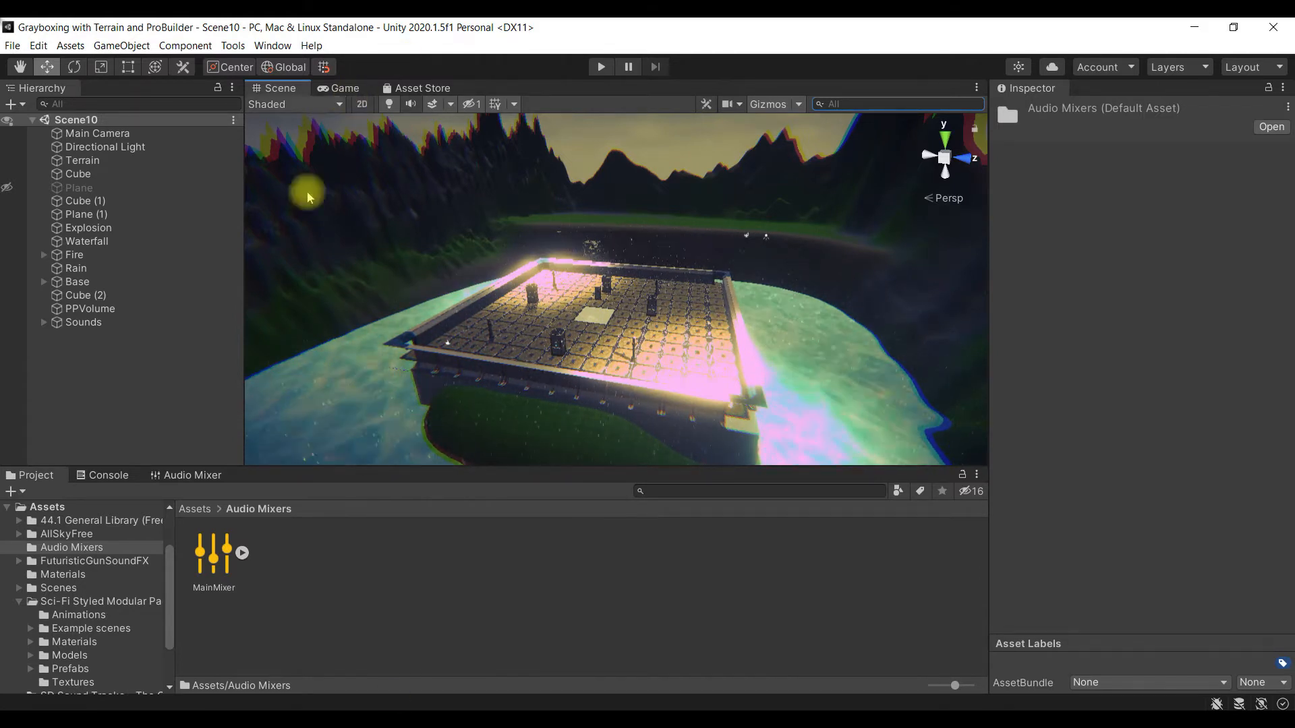
Step: Show the contents of the project's root Assets folder
{"action": "left_click", "coordinate": [196, 508]}
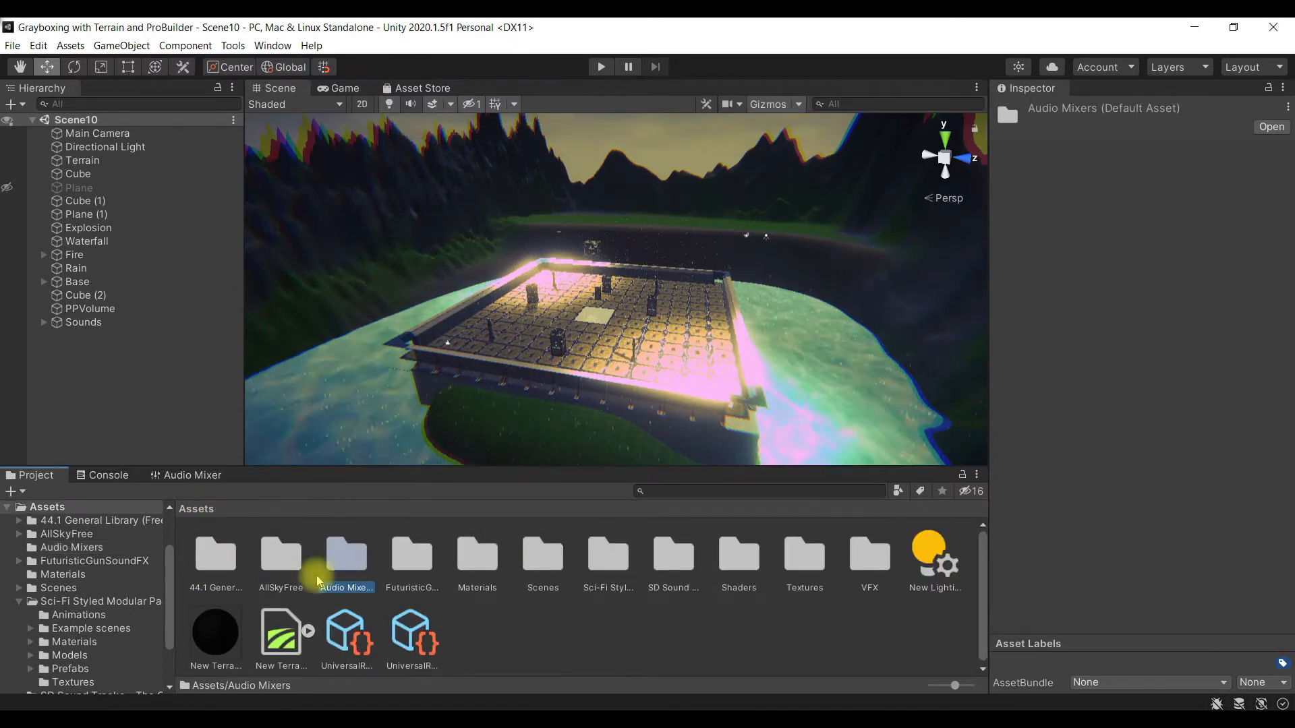
{"action": "left_click", "coordinate": [876, 570]}
{"action": "left_click", "coordinate": [792, 618]}
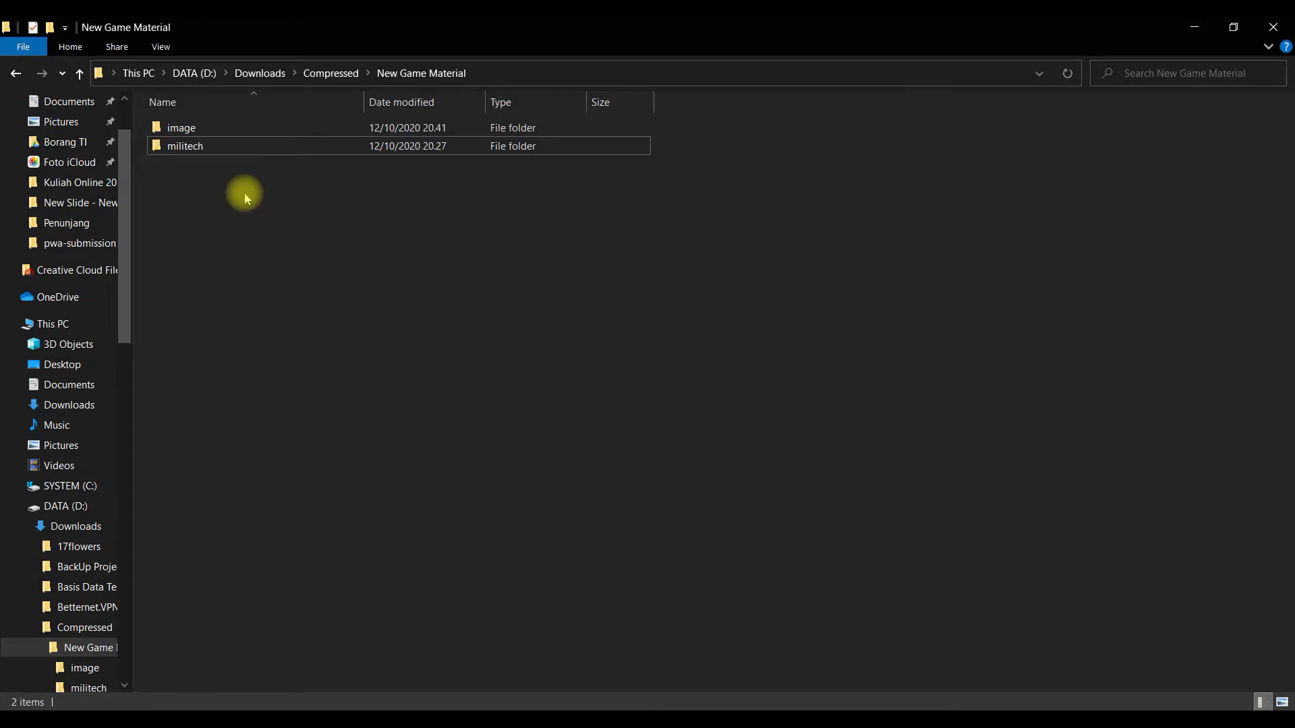
Step: Examine avatar.png and Square.png in the image folder of New Game Material in File Explorer
{"action": "double_click", "coordinate": [230, 128]}
{"action": "left_click", "coordinate": [207, 133]}
{"action": "left_click", "coordinate": [280, 154]}
{"action": "left_click", "coordinate": [357, 171]}
{"action": "left_click", "coordinate": [196, 138]}
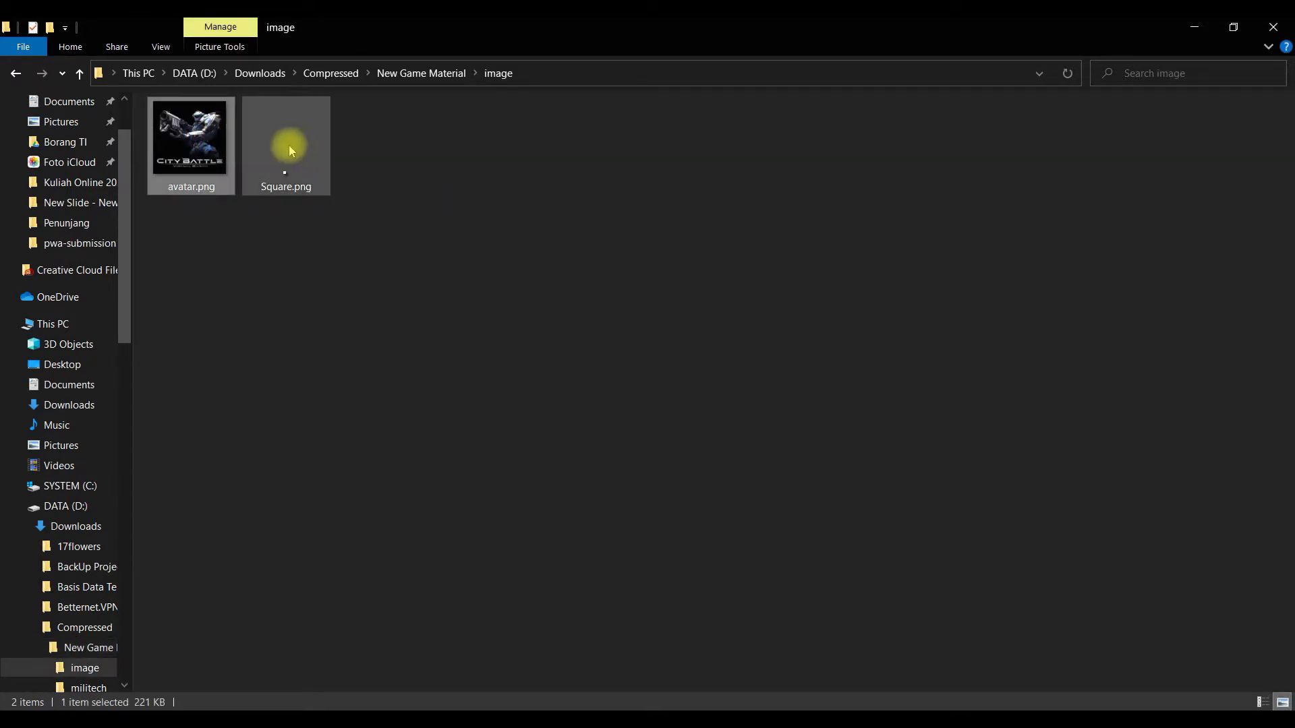
{"action": "left_click", "coordinate": [289, 144]}
{"action": "left_click", "coordinate": [217, 150]}
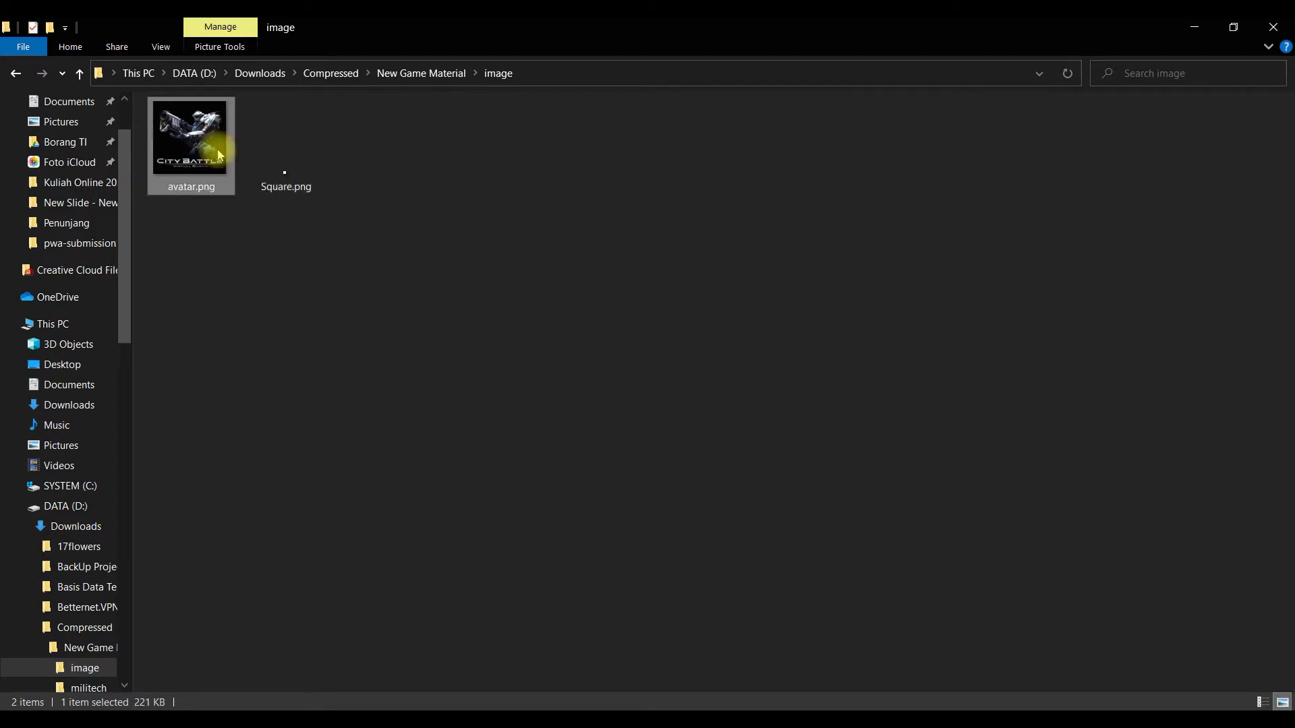
{"action": "left_click", "coordinate": [283, 155]}
{"action": "left_click", "coordinate": [199, 172]}
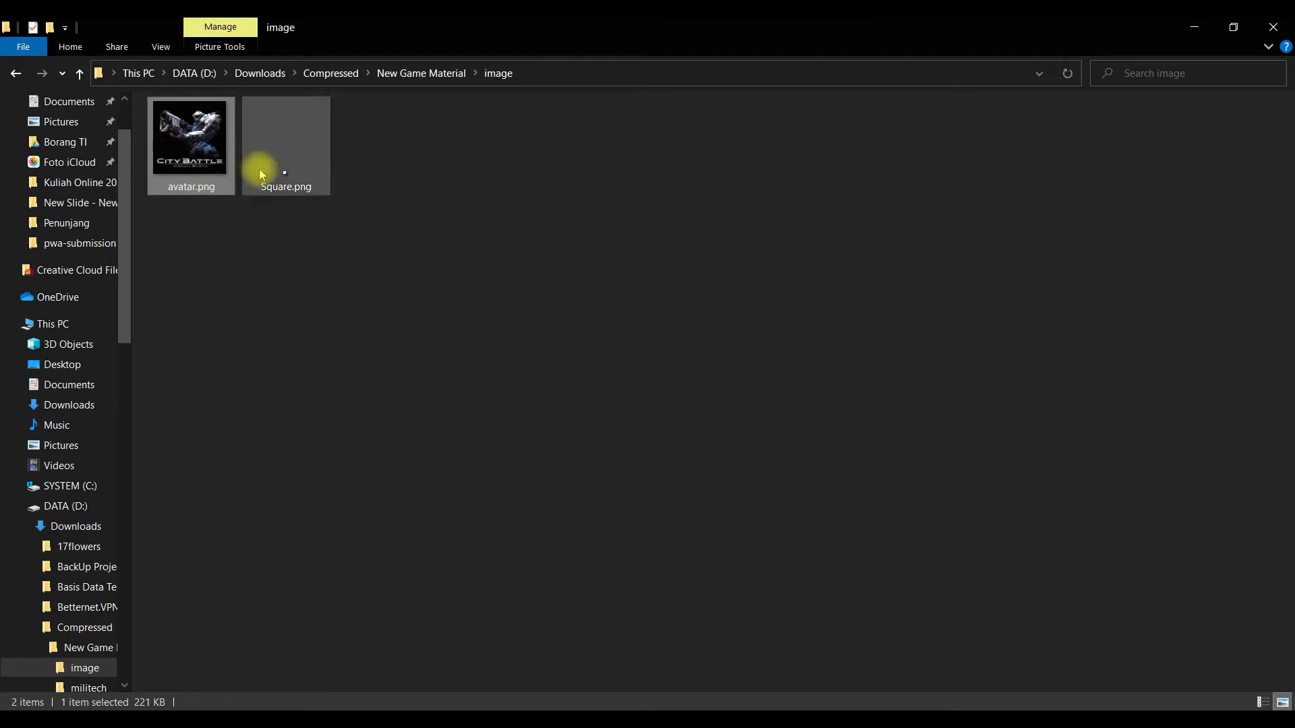
{"action": "mouse_move", "coordinate": [273, 156]}
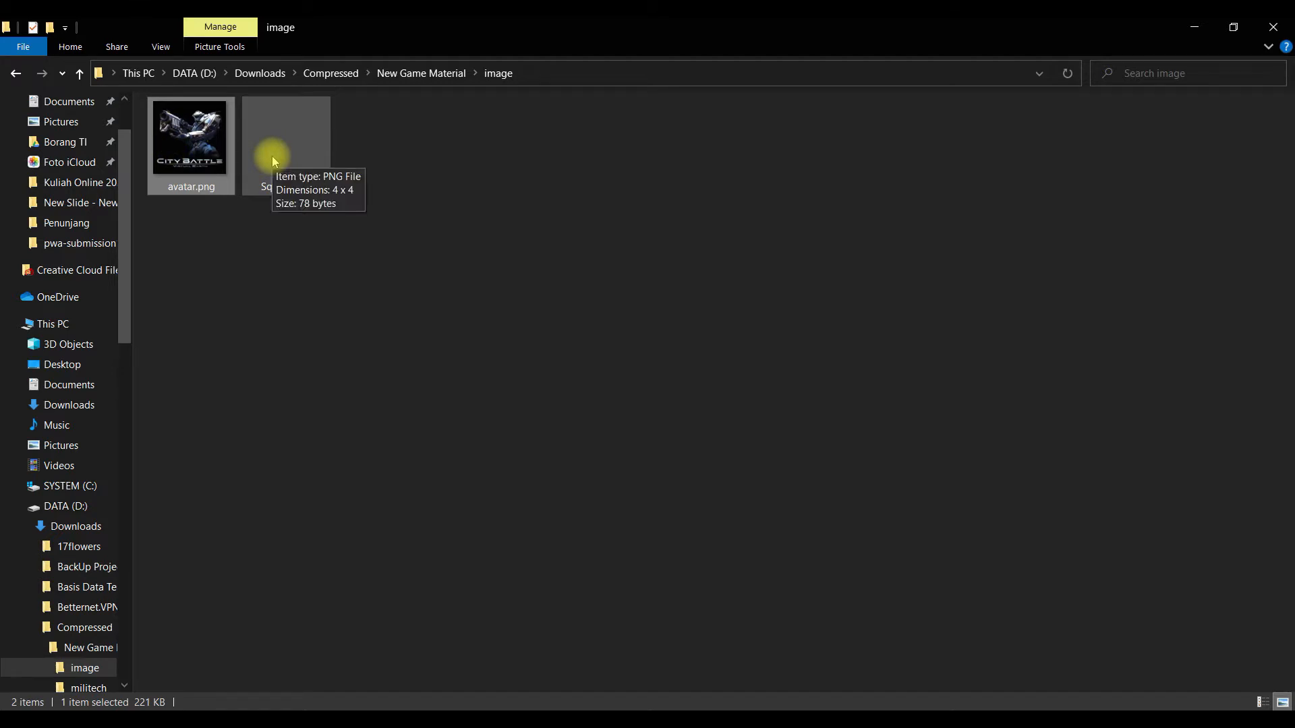
{"action": "left_click", "coordinate": [273, 156]}
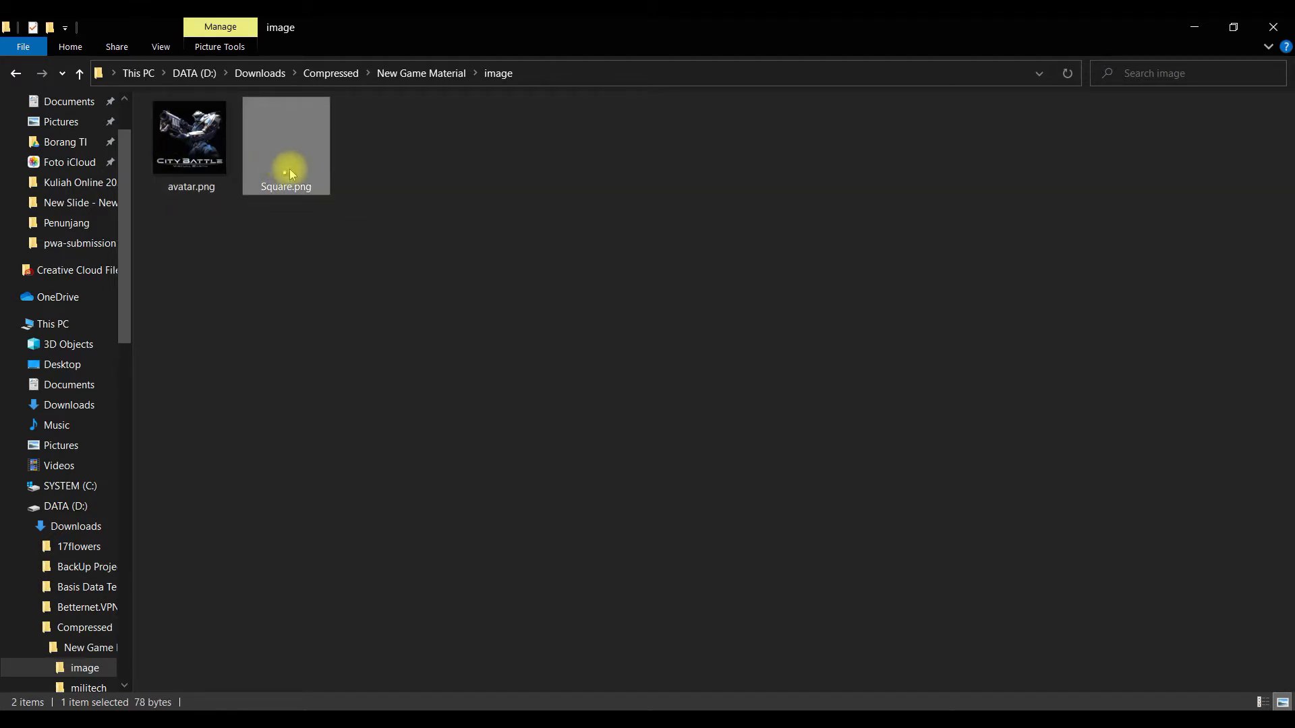
{"action": "mouse_move", "coordinate": [300, 170]}
{"action": "mouse_move", "coordinate": [320, 194]}
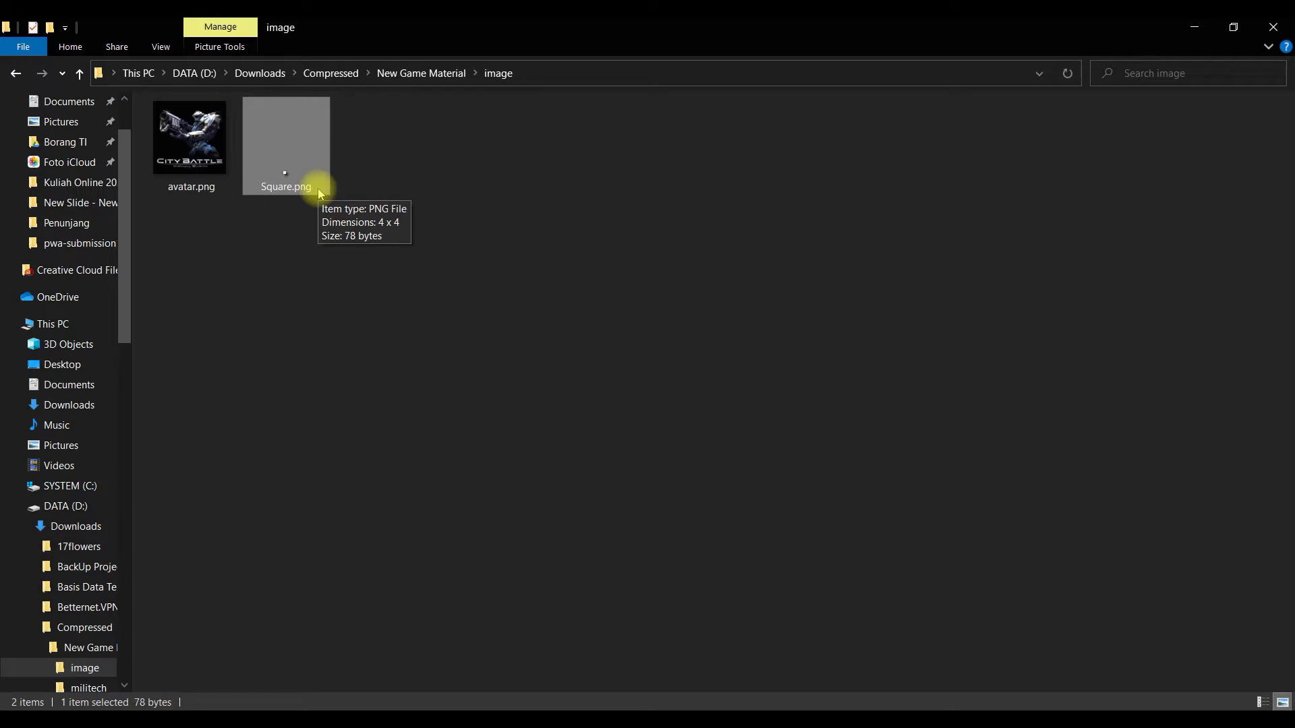
Step: Open the militech font folder inside New Game Material
{"action": "left_click", "coordinate": [427, 74]}
{"action": "double_click", "coordinate": [261, 145]}
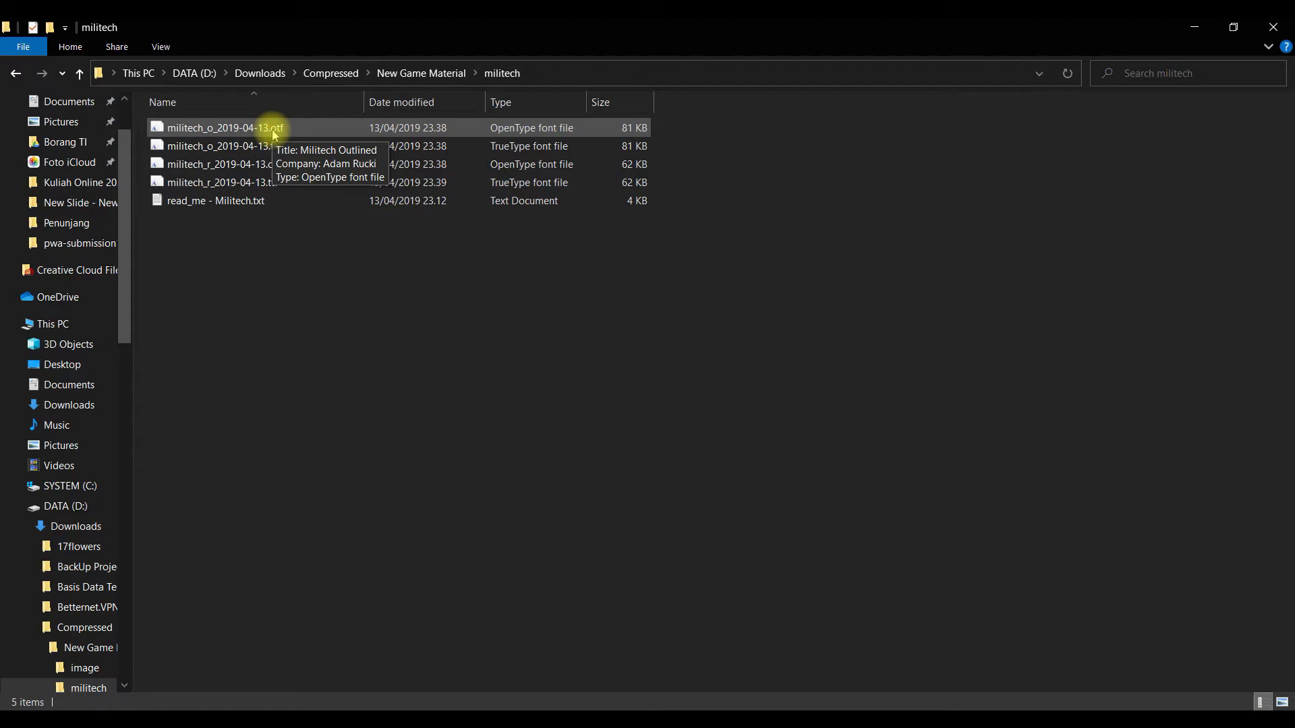
Step: Switch to Chrome and load the dafont.com website
{"action": "key", "text": "super"}
{"action": "type", "text": "chr"}
{"action": "key", "text": "Return"}
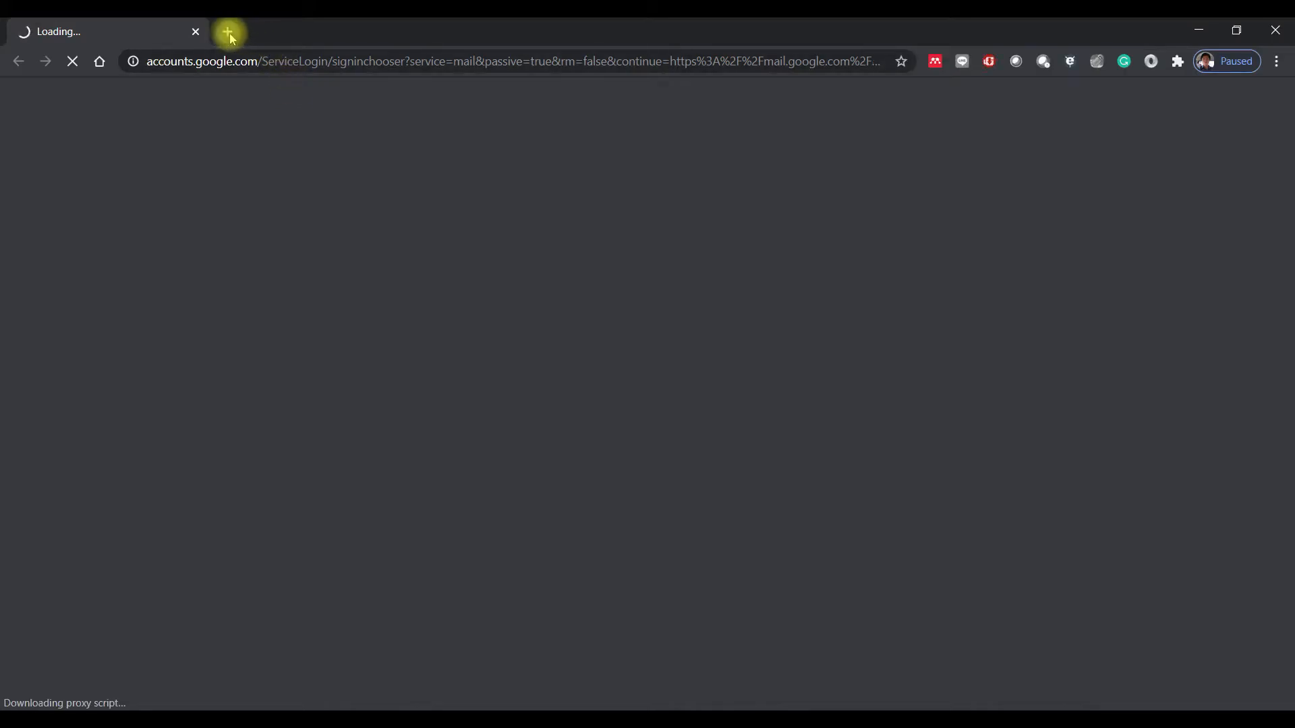
{"action": "left_click", "coordinate": [227, 32]}
{"action": "left_click", "coordinate": [196, 32]}
{"action": "type", "text": "daf"}
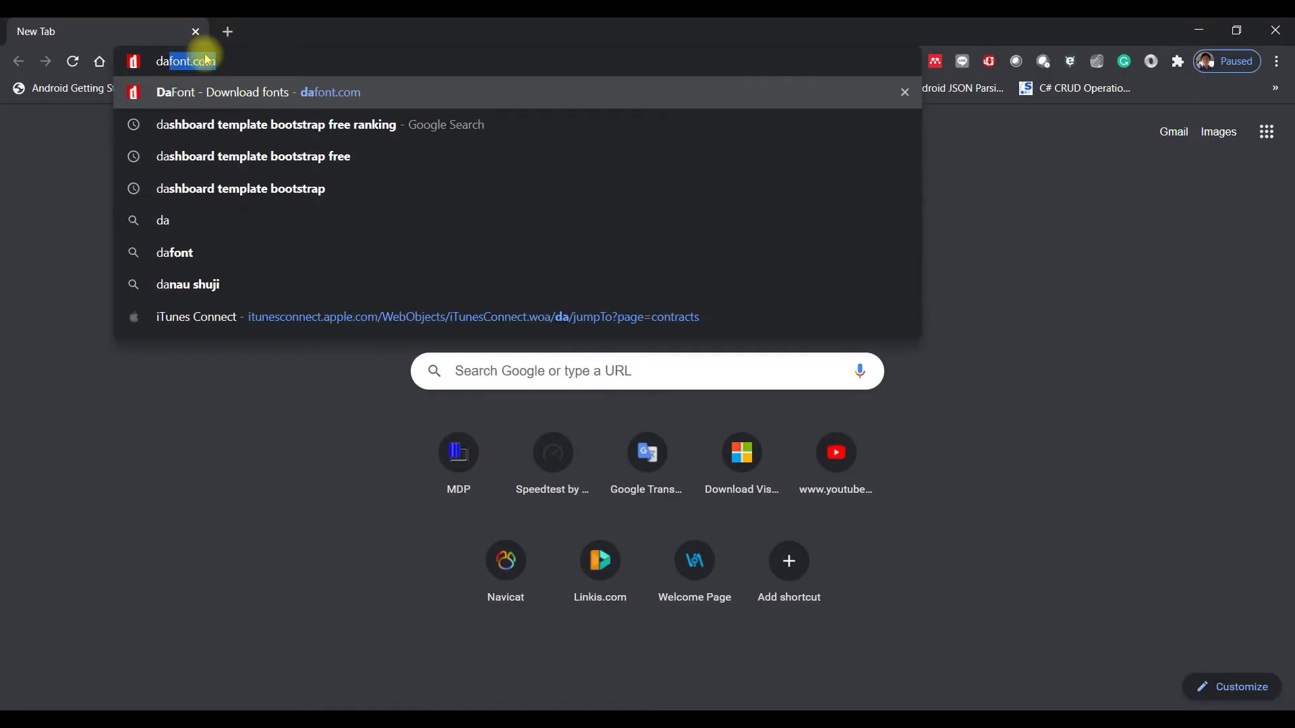
{"action": "key", "text": "Return"}
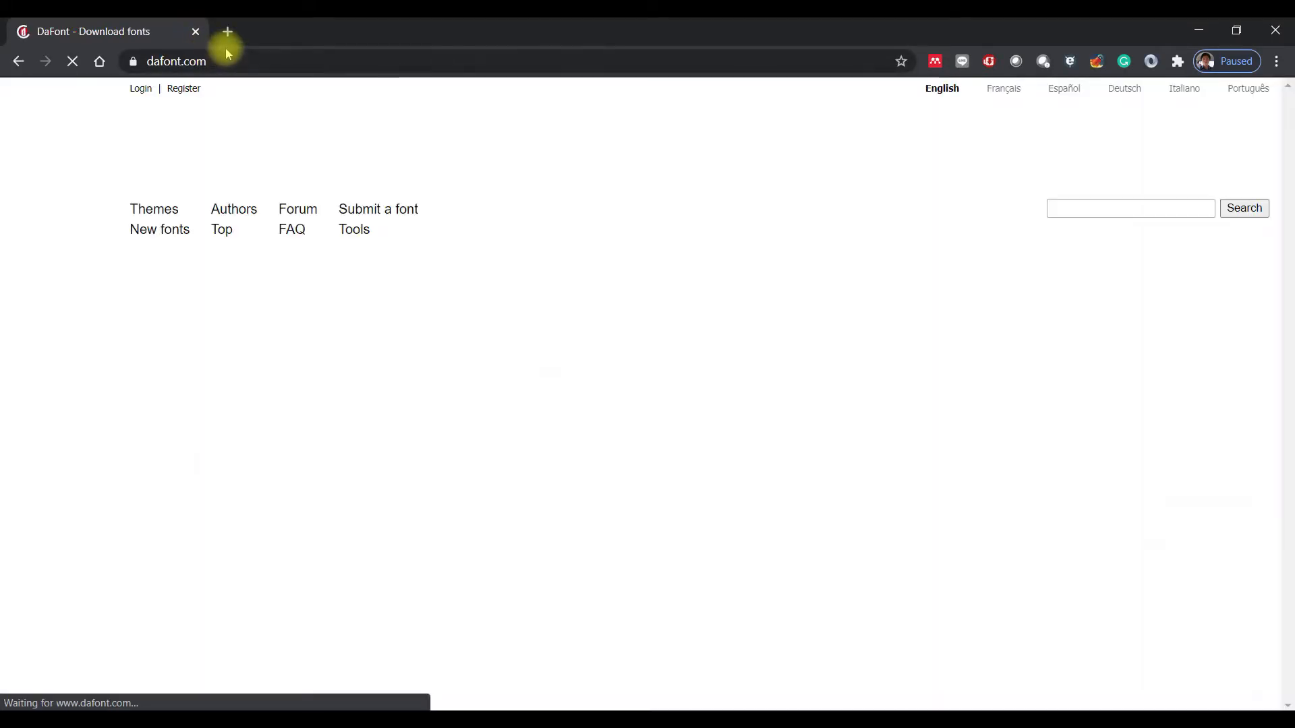
Step: Search DaFont for militech and view the matching font's listing
{"action": "left_click", "coordinate": [1123, 209]}
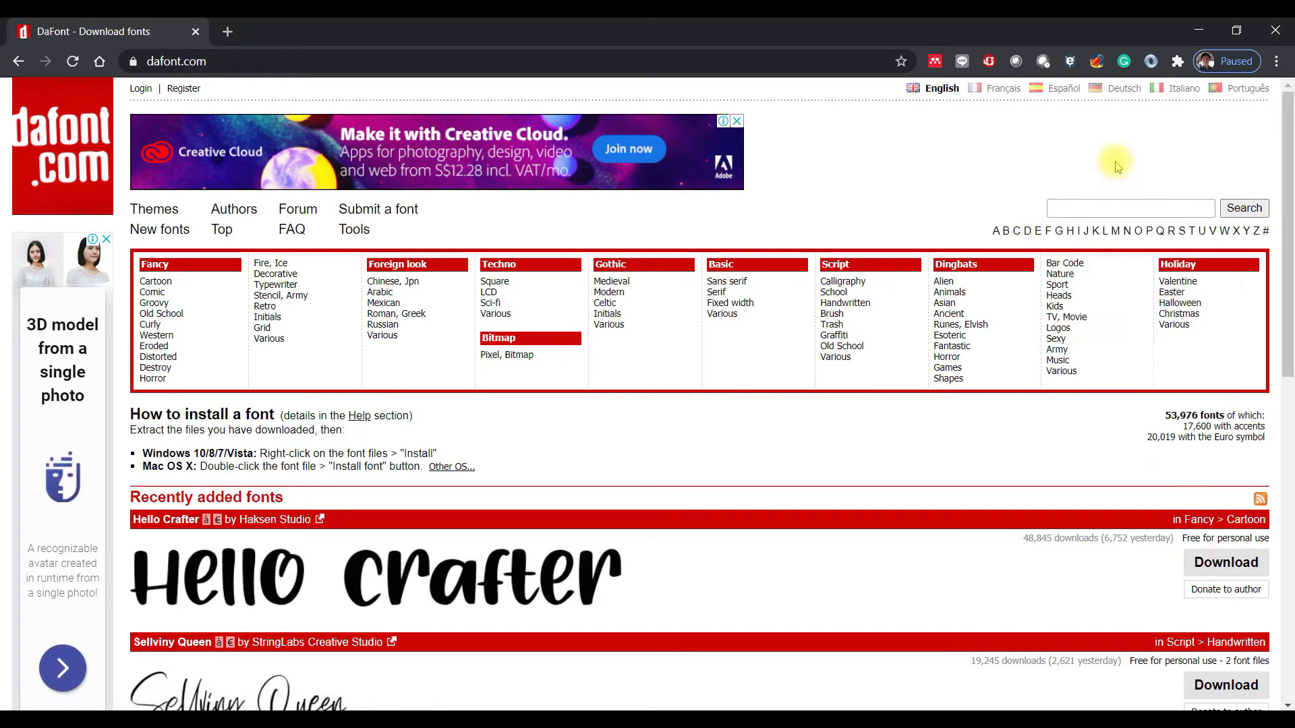
{"action": "left_click", "coordinate": [1096, 209]}
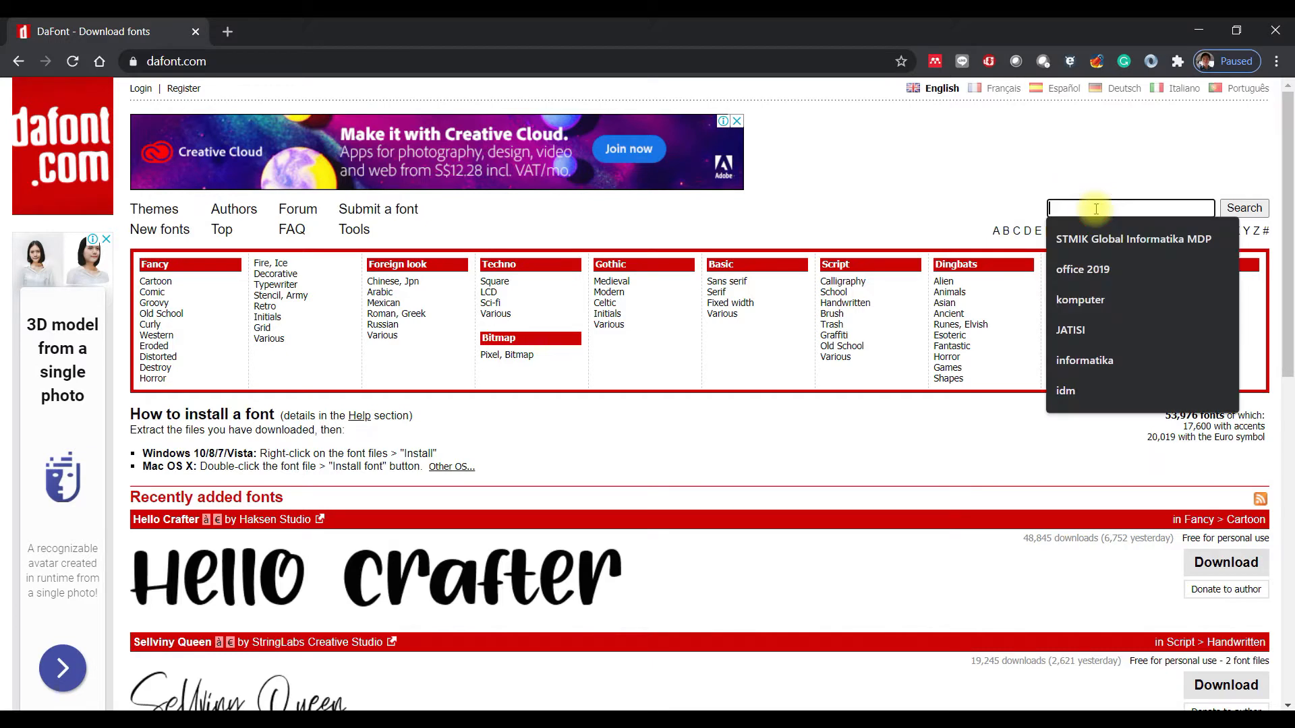
{"action": "type", "text": "mili"}
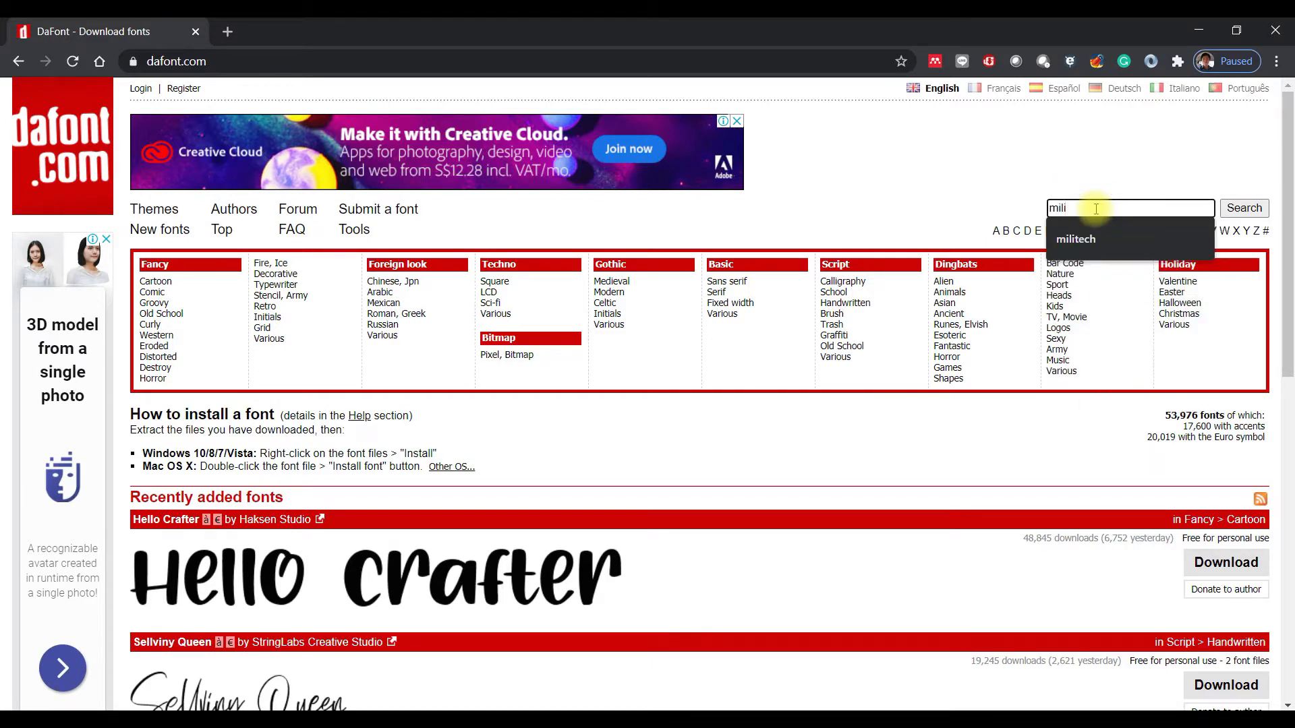
{"action": "type", "text": "te"}
{"action": "key", "text": "Down"}
{"action": "key", "text": "Return"}
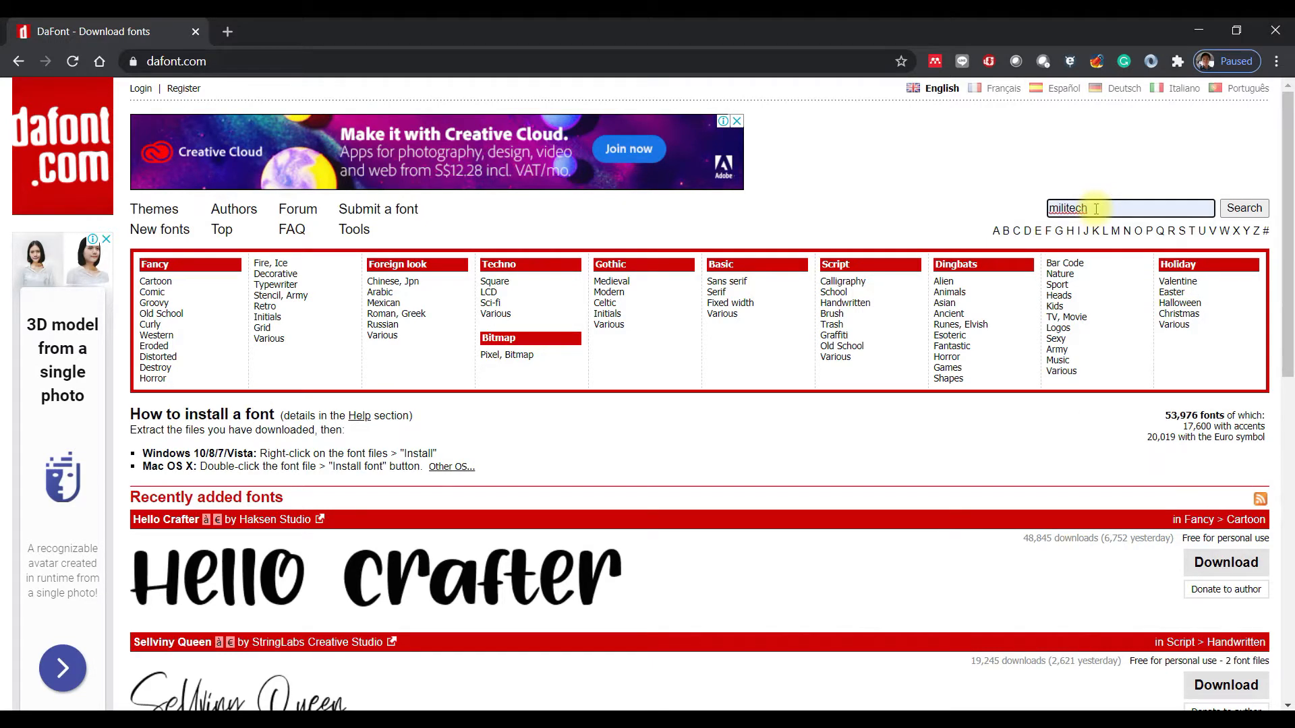
{"action": "left_click", "coordinate": [1243, 208]}
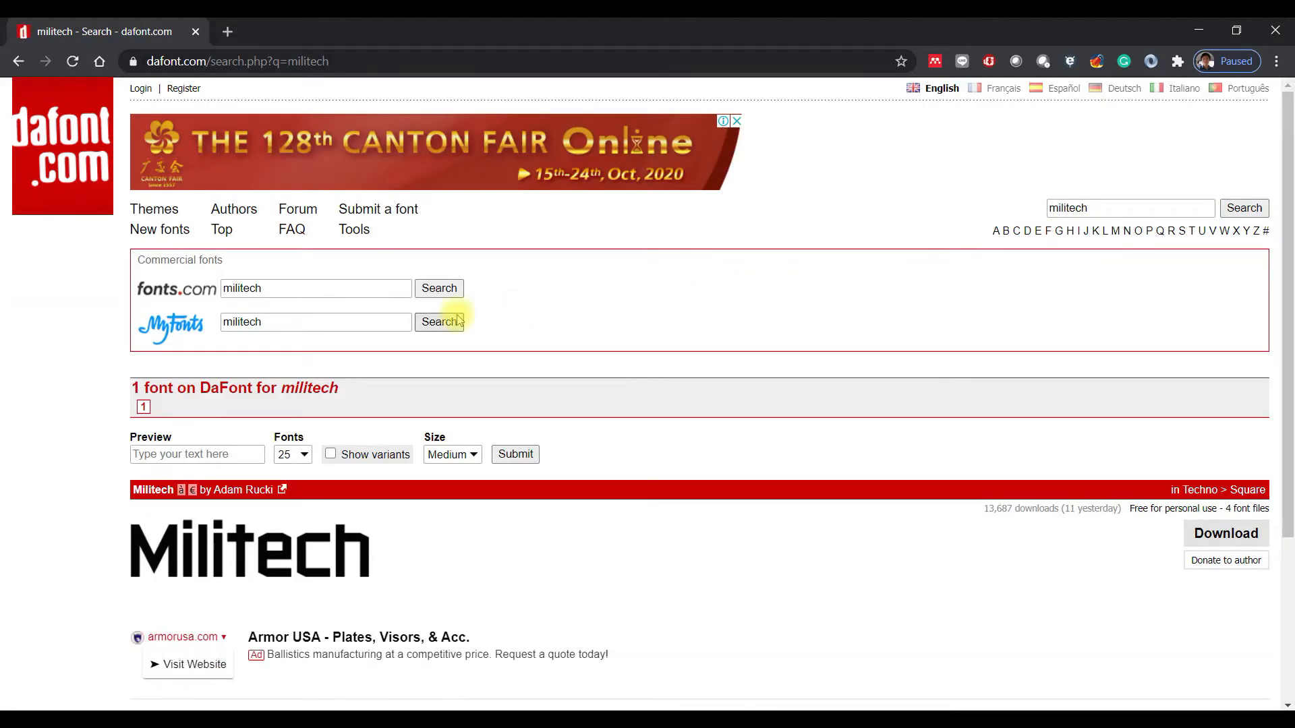
{"action": "scroll", "coordinate": [459, 320], "scroll_direction": "down", "scroll_amount": 2}
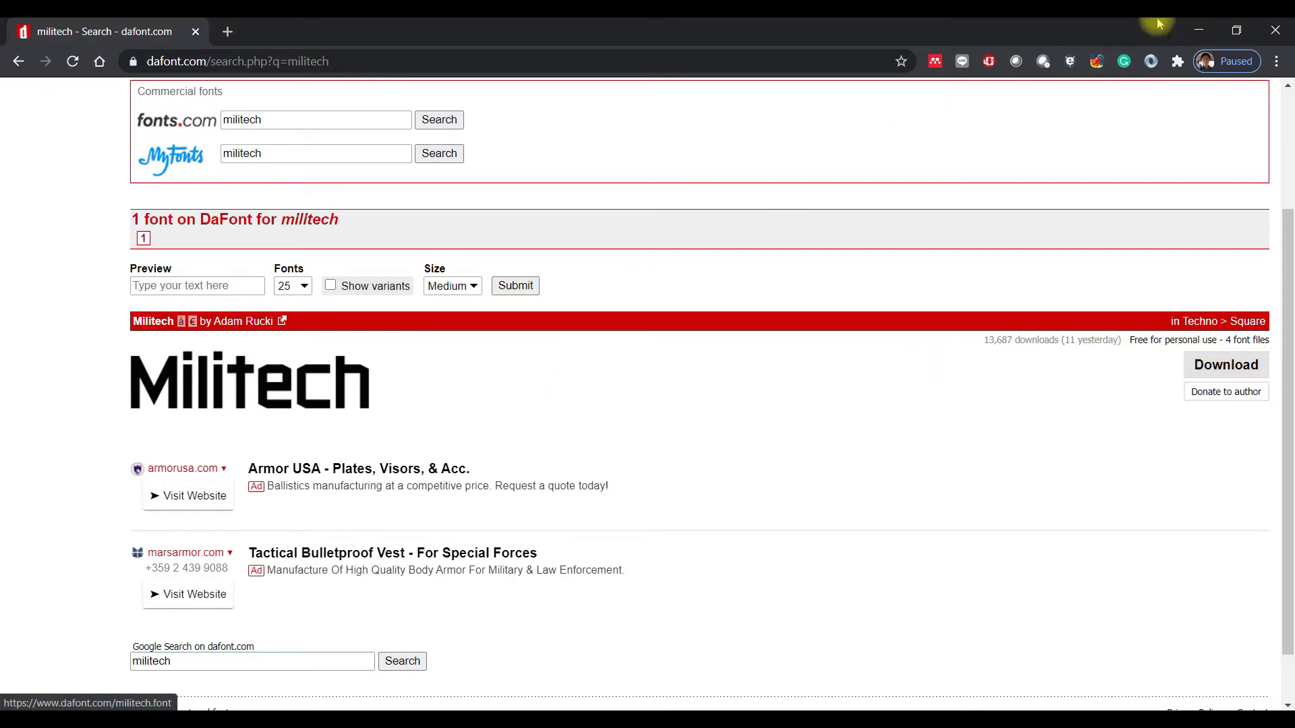
Step: Return to File Explorer and examine the OpenType and TrueType font files in the militech folder
{"action": "left_click", "coordinate": [1191, 31]}
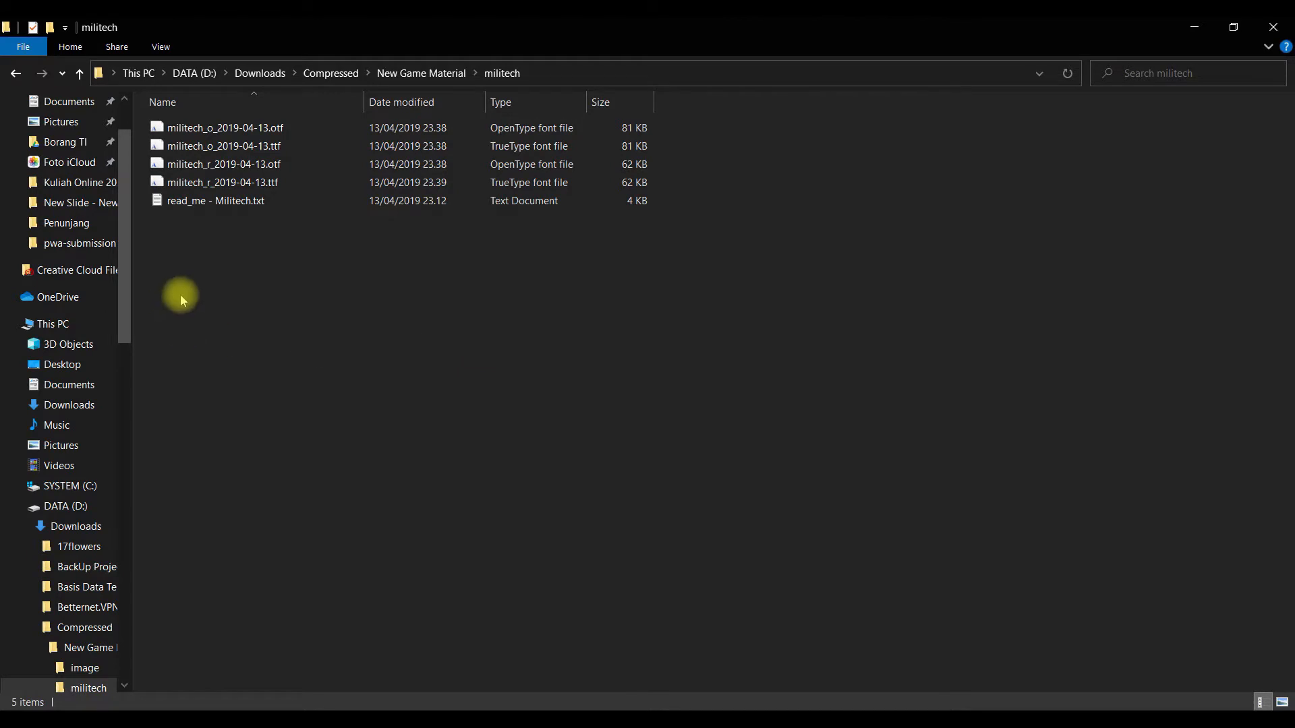
{"action": "left_click", "coordinate": [314, 128]}
{"action": "left_click", "coordinate": [317, 145]}
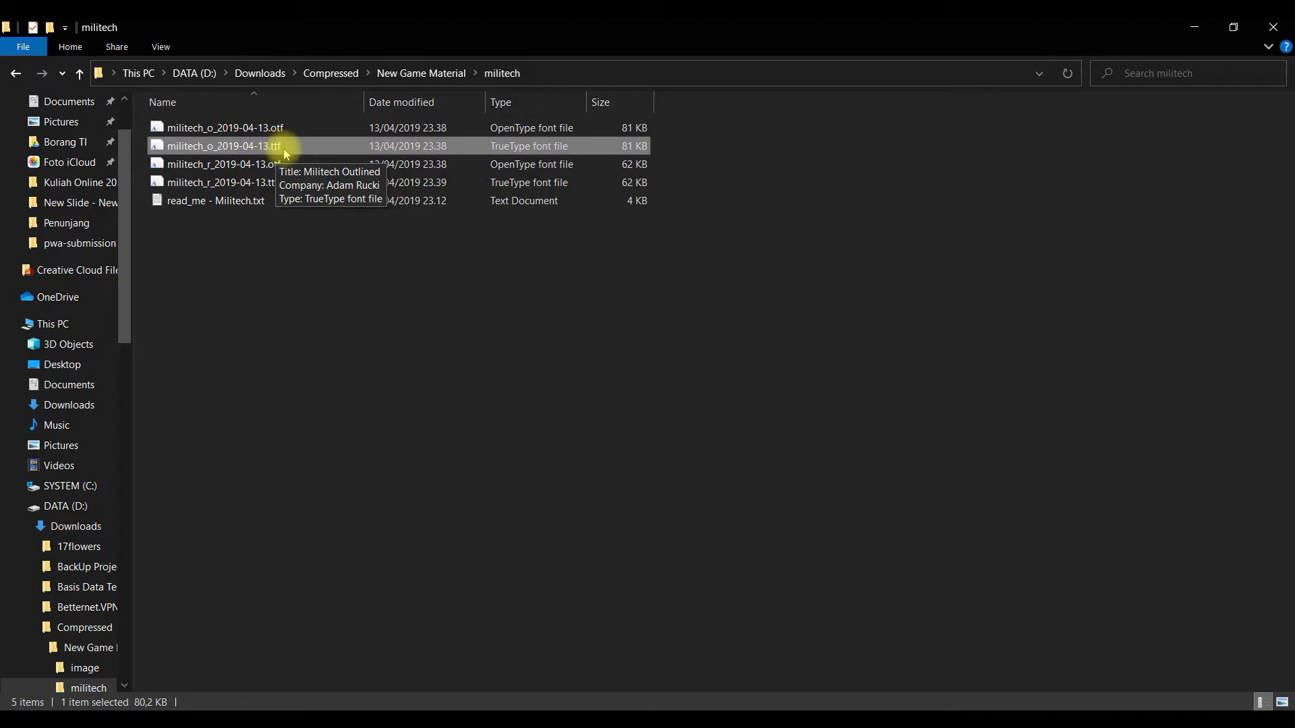
{"action": "left_click", "coordinate": [300, 165]}
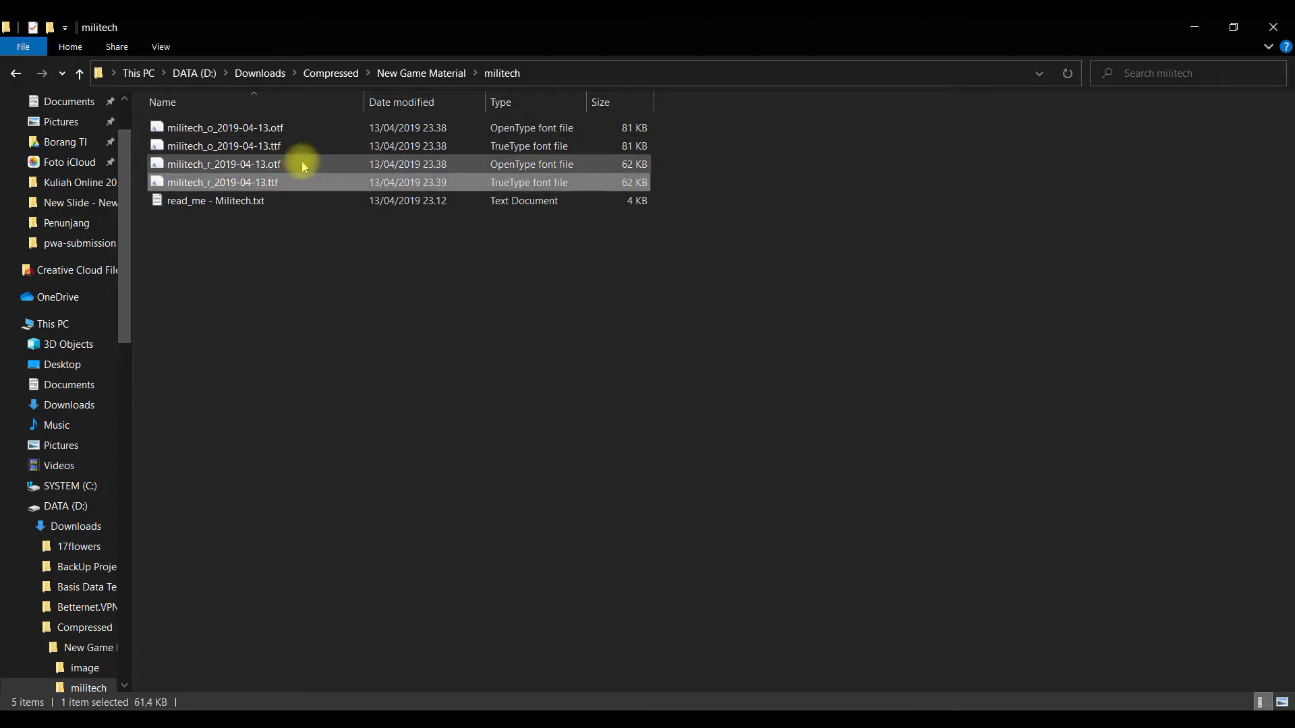
{"action": "left_click", "coordinate": [324, 128]}
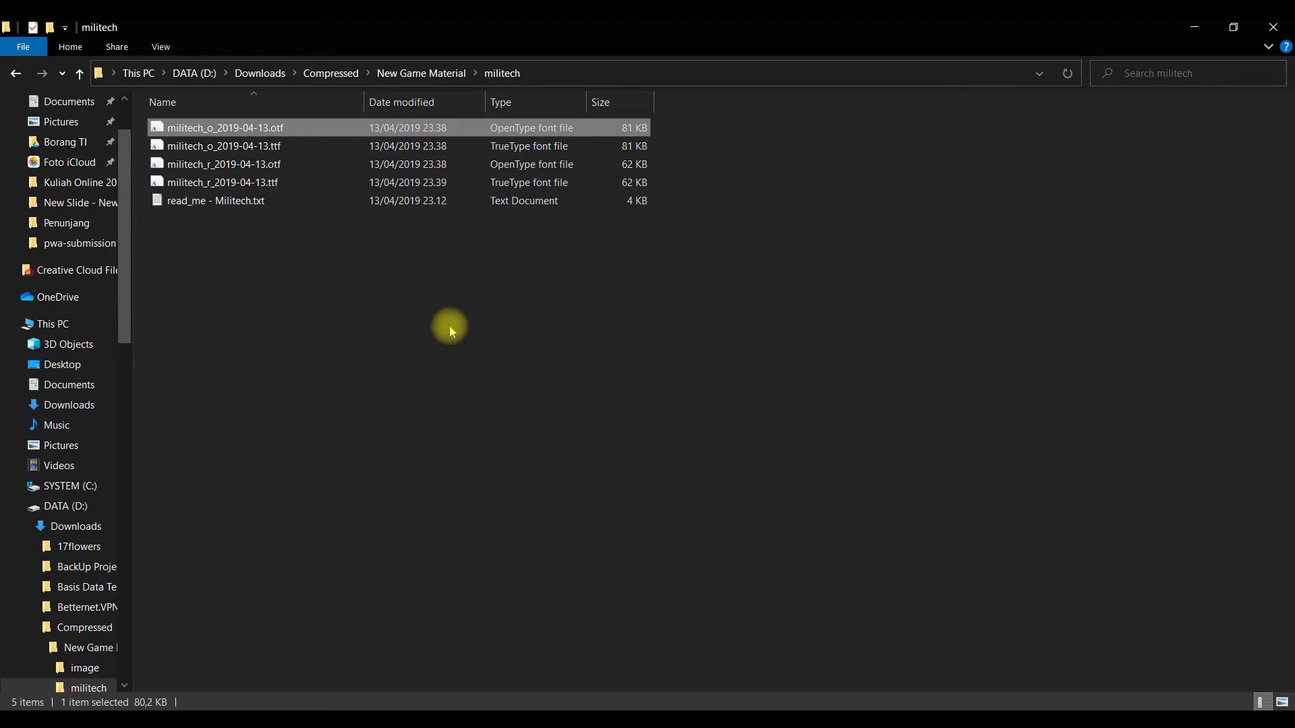
Step: Switch to Unity and create a new folder named Fonts in the root Assets folder
{"action": "left_click", "coordinate": [1194, 27]}
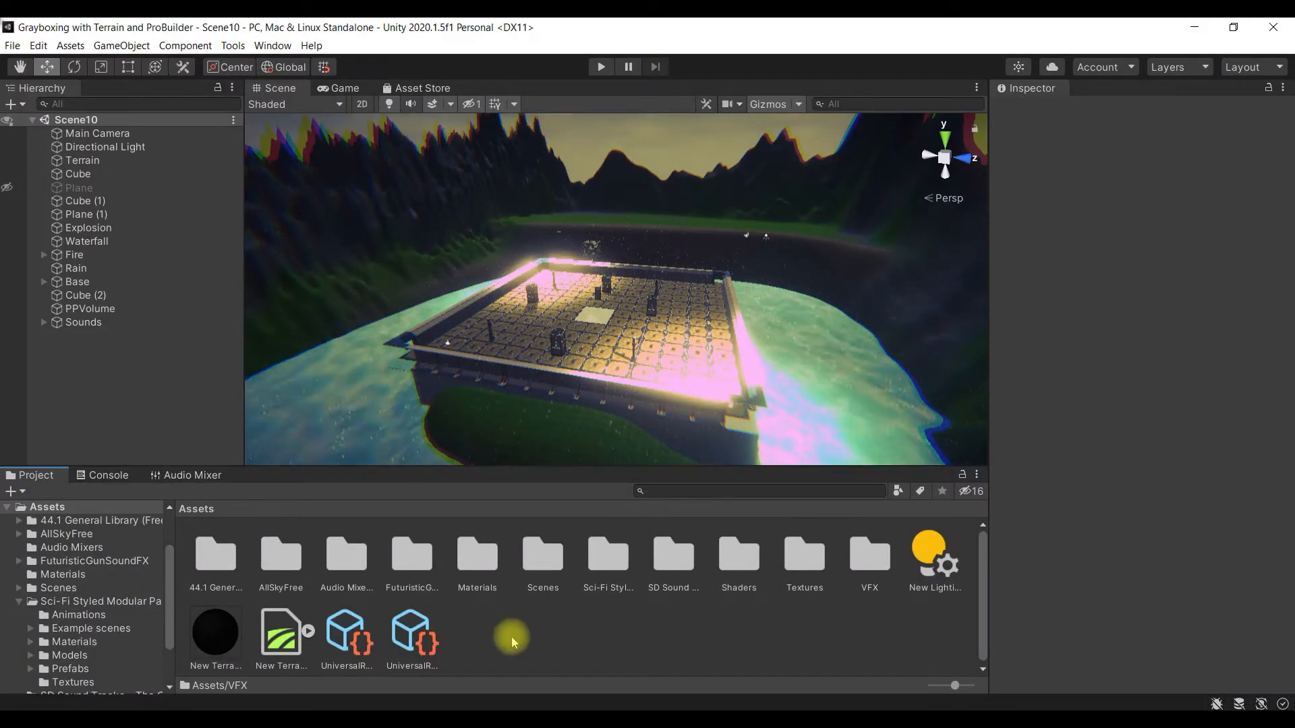
{"action": "right_click", "coordinate": [481, 637]}
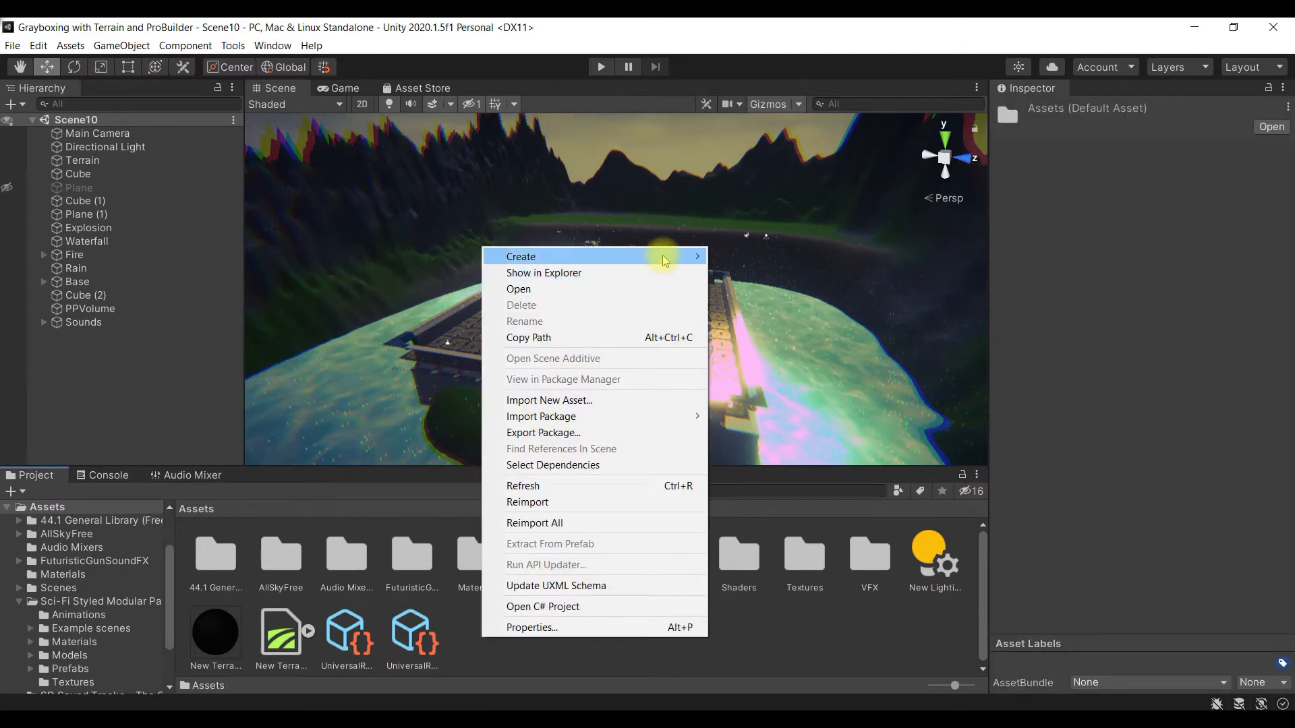
{"action": "mouse_move", "coordinate": [667, 256]}
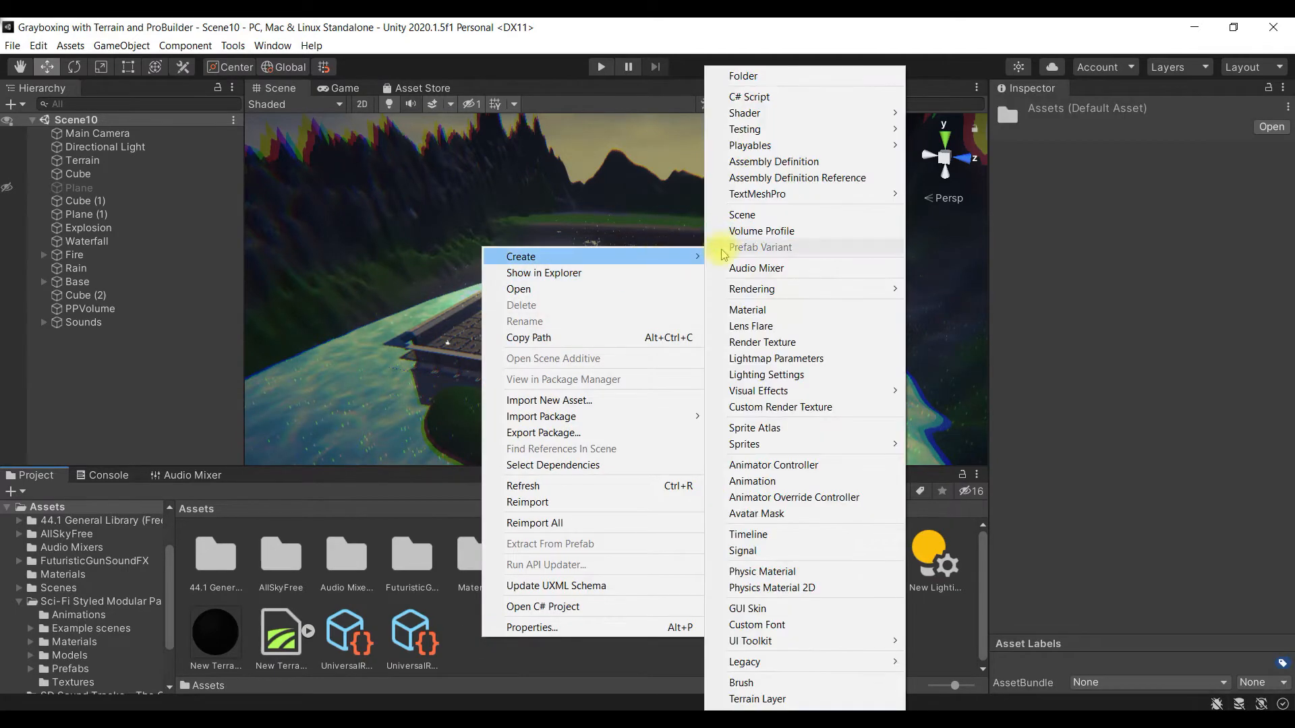
{"action": "left_click", "coordinate": [812, 74]}
{"action": "type", "text": "Font"}
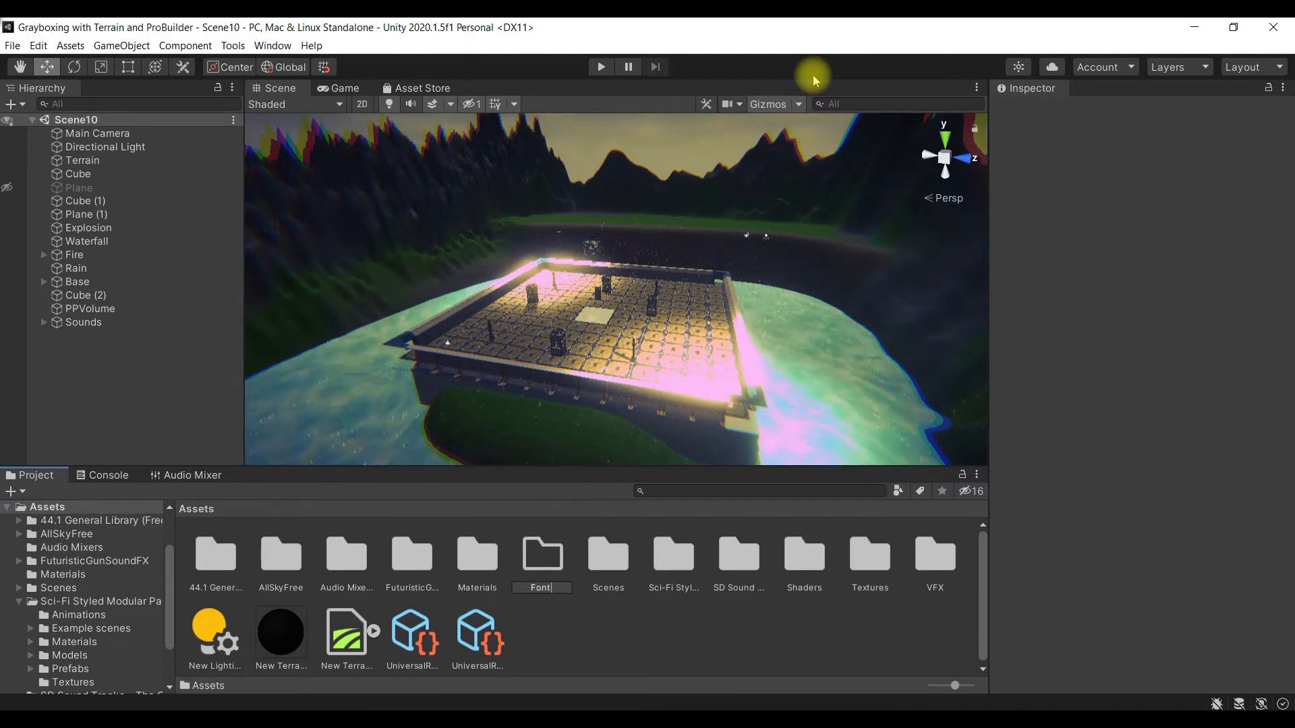
{"action": "type", "text": "s"}
{"action": "key", "text": "Return"}
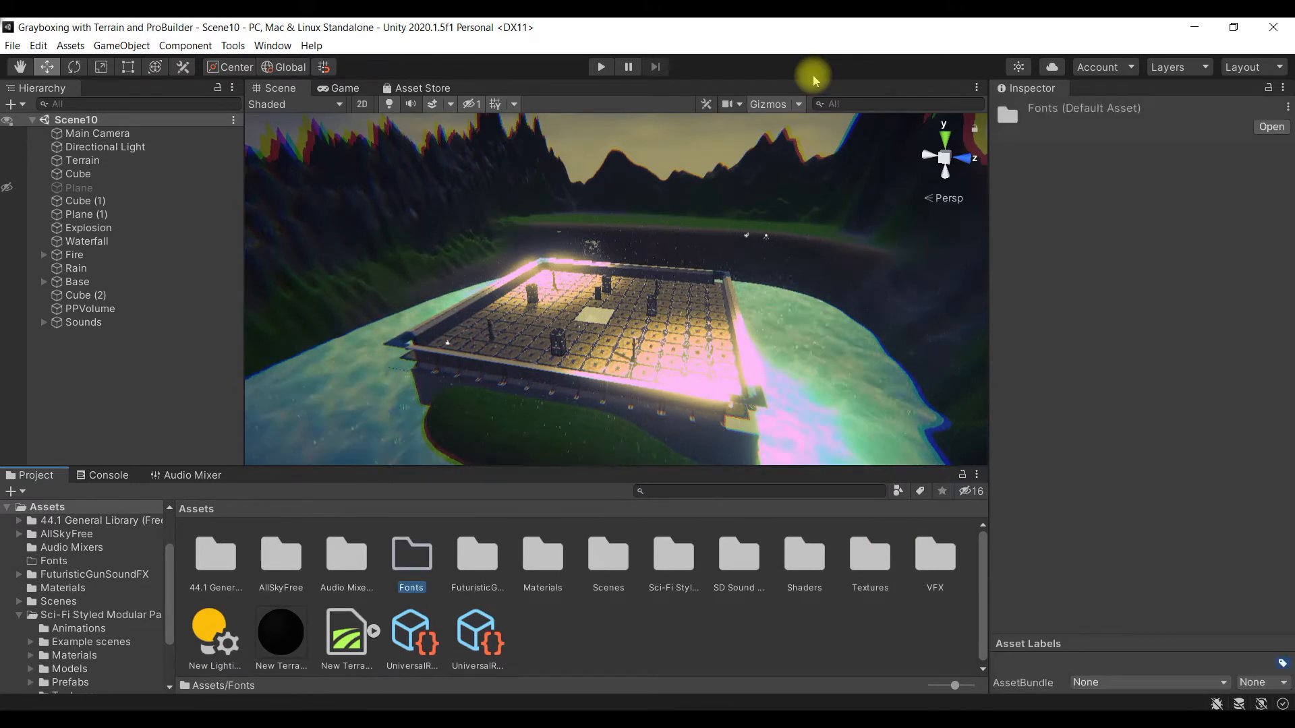
Step: Create a second new folder named Sprites in the root Assets folder
{"action": "right_click", "coordinate": [568, 627]}
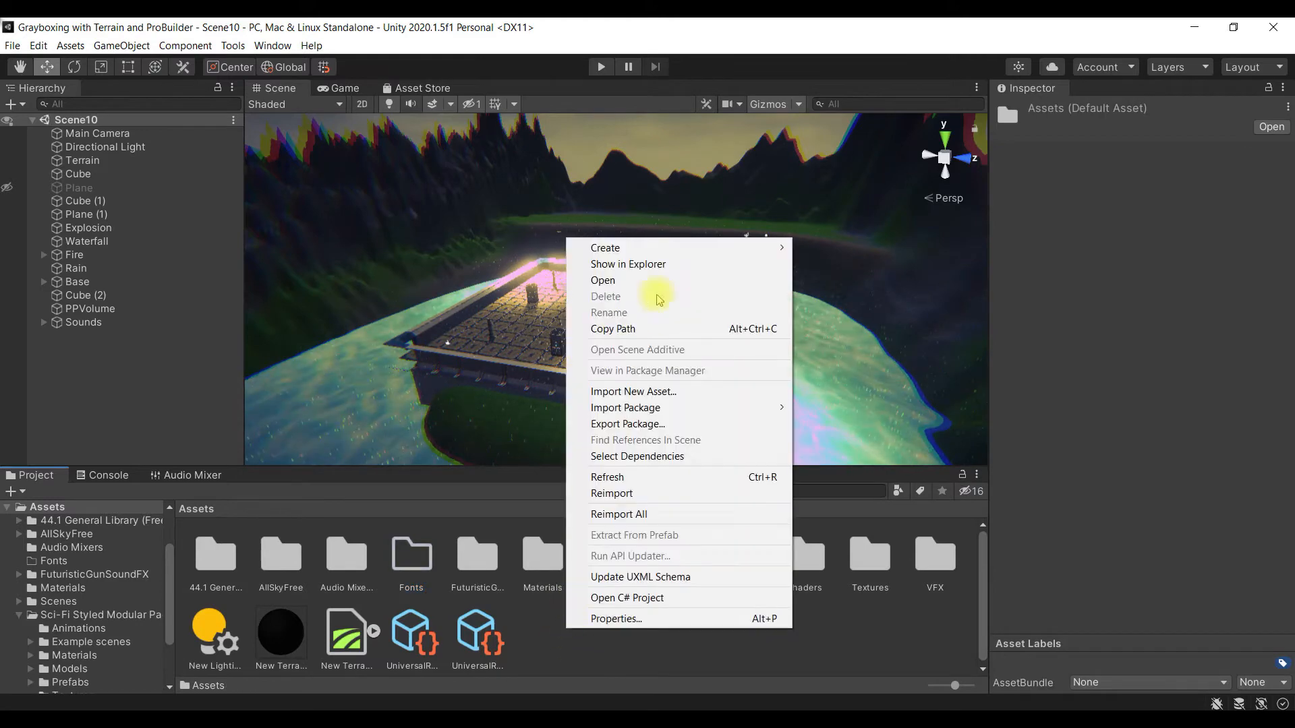
{"action": "mouse_move", "coordinate": [707, 248]}
{"action": "left_click", "coordinate": [888, 76]}
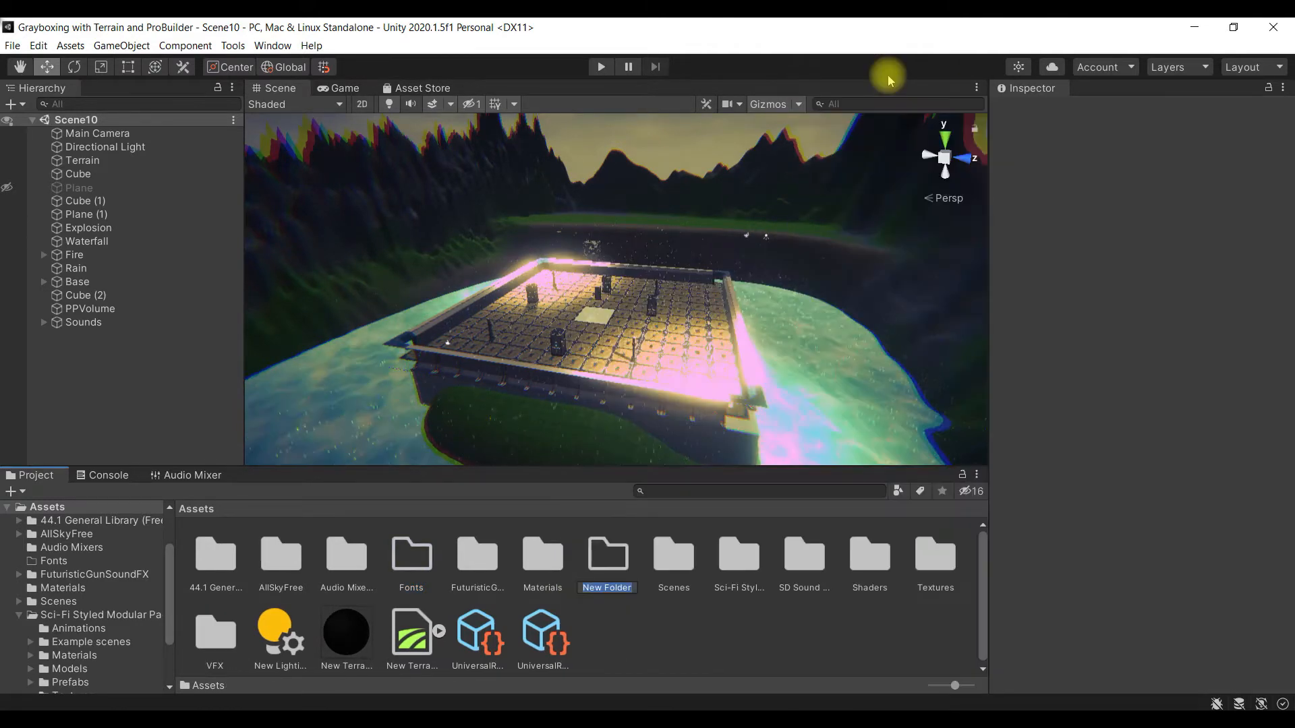
{"action": "type", "text": "Sp"}
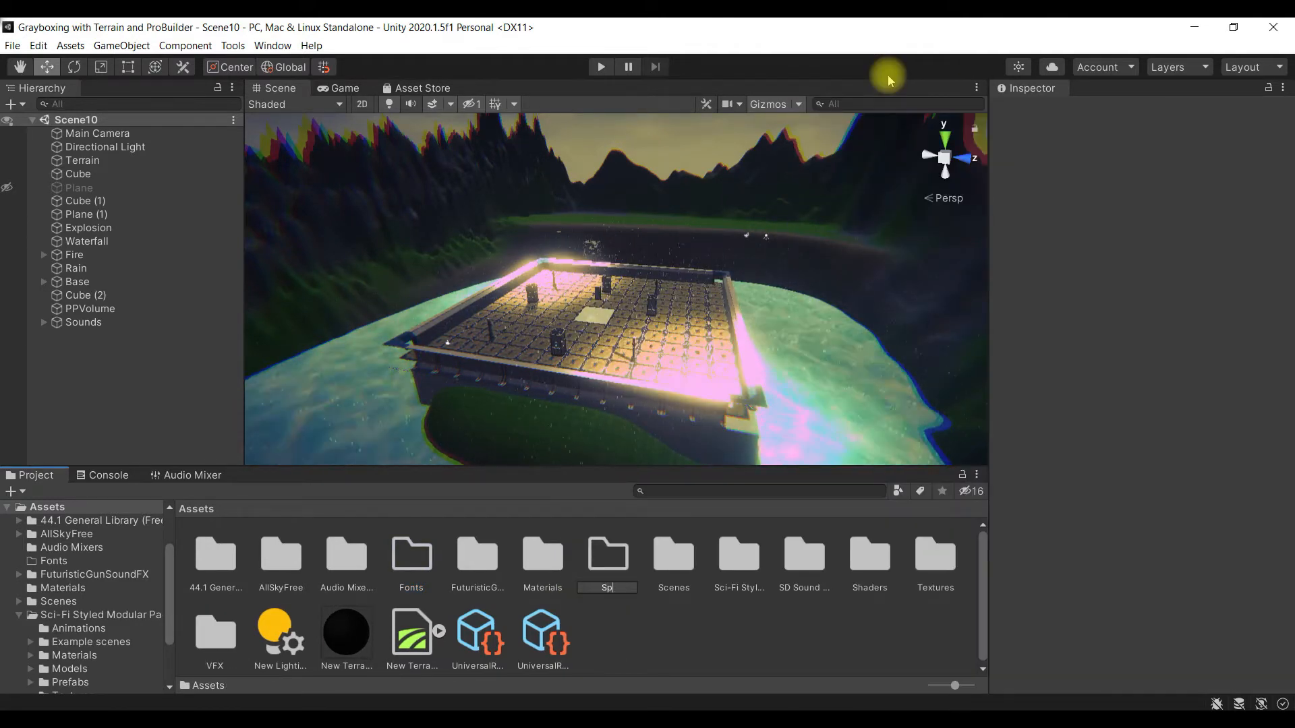
{"action": "type", "text": "rites"}
{"action": "key", "text": "Return"}
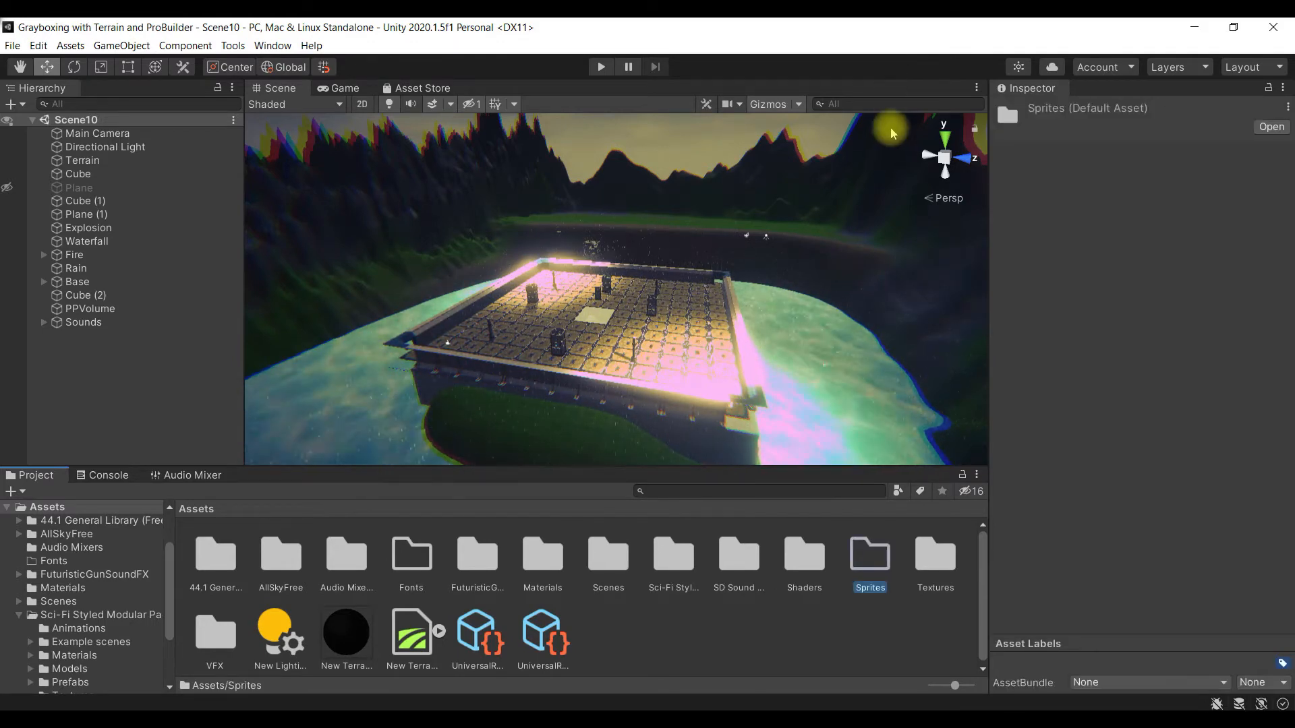
Step: Import militech_o_2019-04-13.ttf and militech_r_2019-04-13.ttf from File Explorer into the project's Fonts folder and check both font assets
{"action": "double_click", "coordinate": [416, 553]}
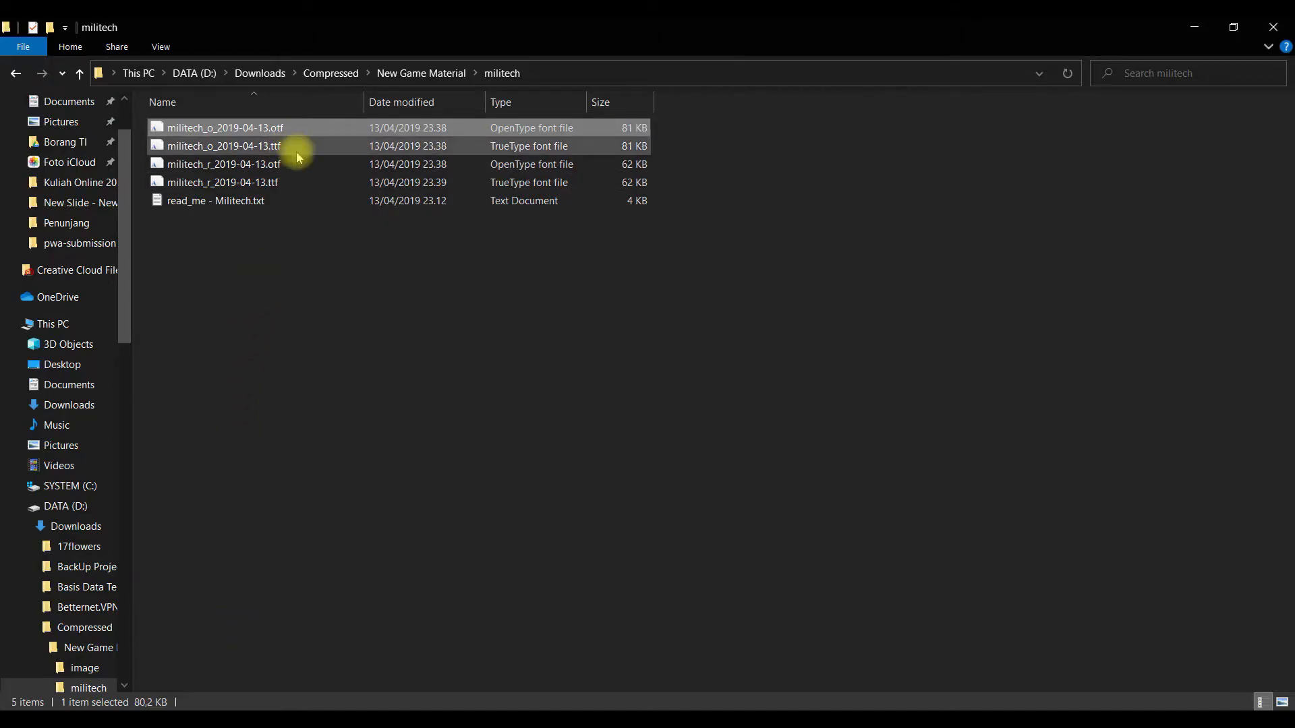
{"action": "left_click", "coordinate": [304, 148]}
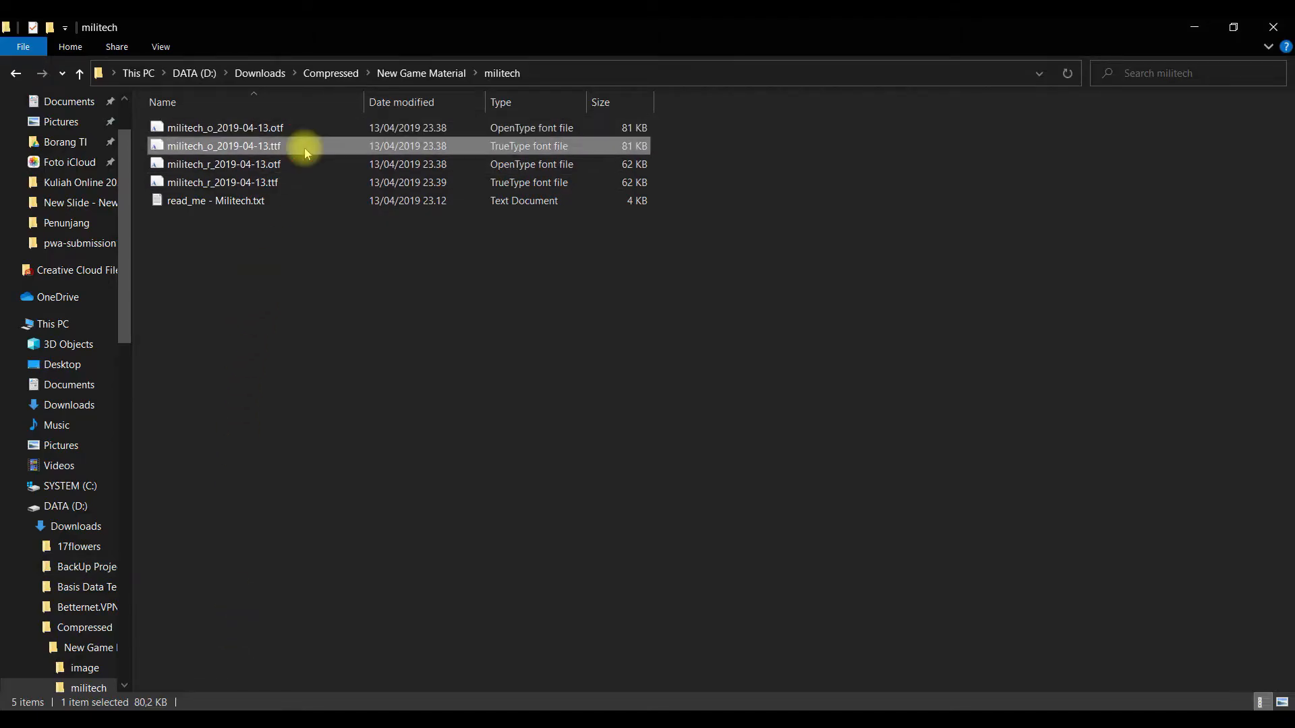
{"action": "left_click", "coordinate": [301, 182], "text": "ctrl"}
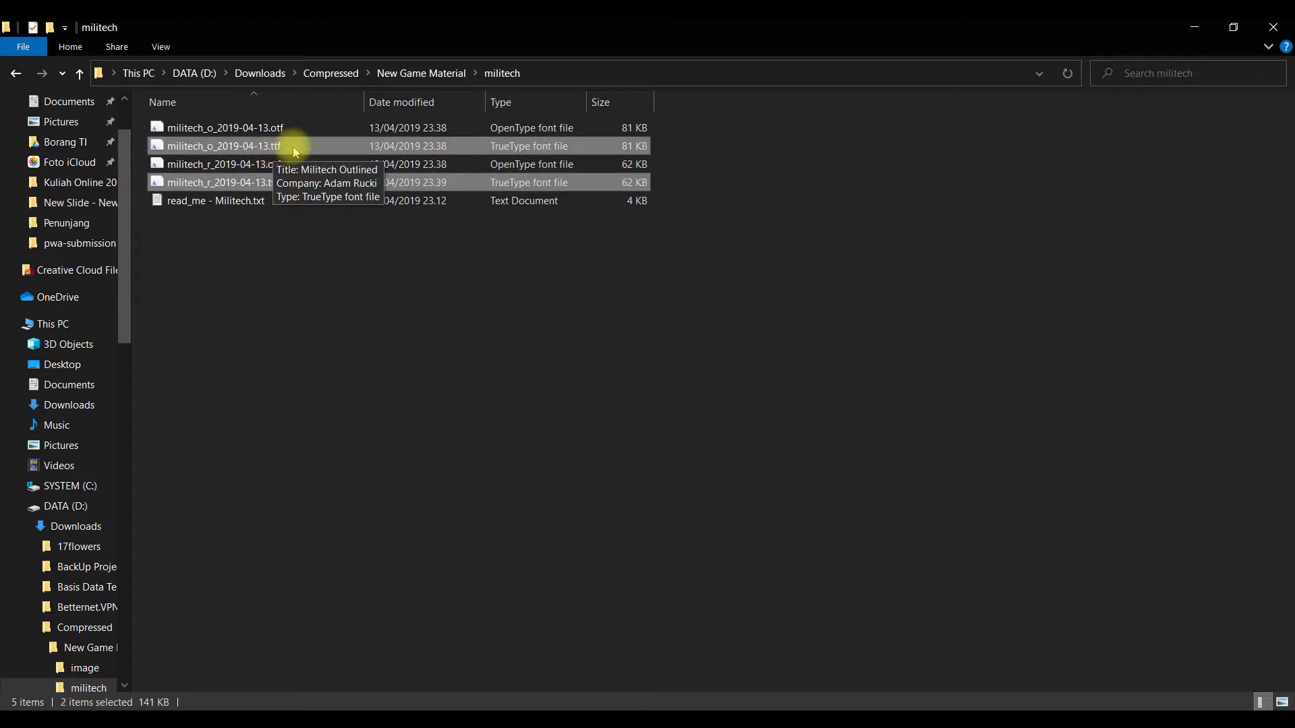
{"action": "left_click_drag", "start_coordinate": [312, 147], "coordinate": [299, 193]}
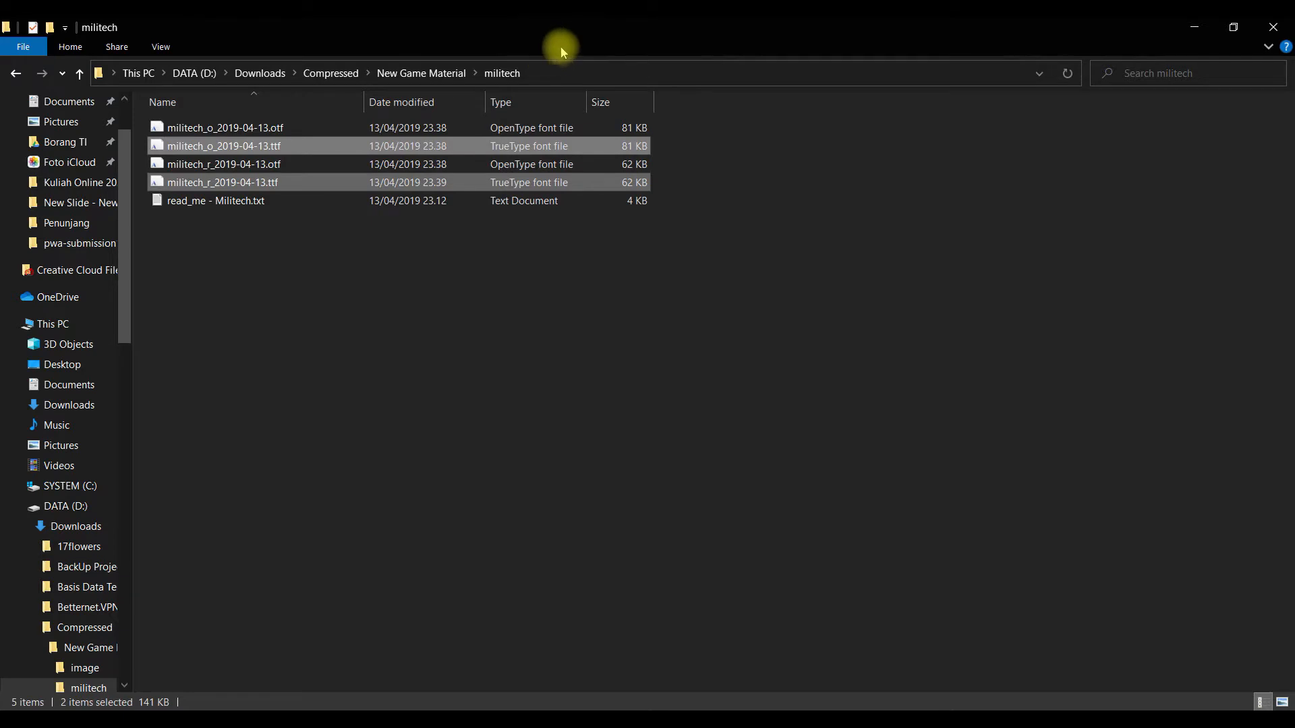
{"action": "left_click_drag", "start_coordinate": [940, 35], "coordinate": [890, 150]}
{"action": "left_click_drag", "start_coordinate": [802, 264], "coordinate": [312, 586]}
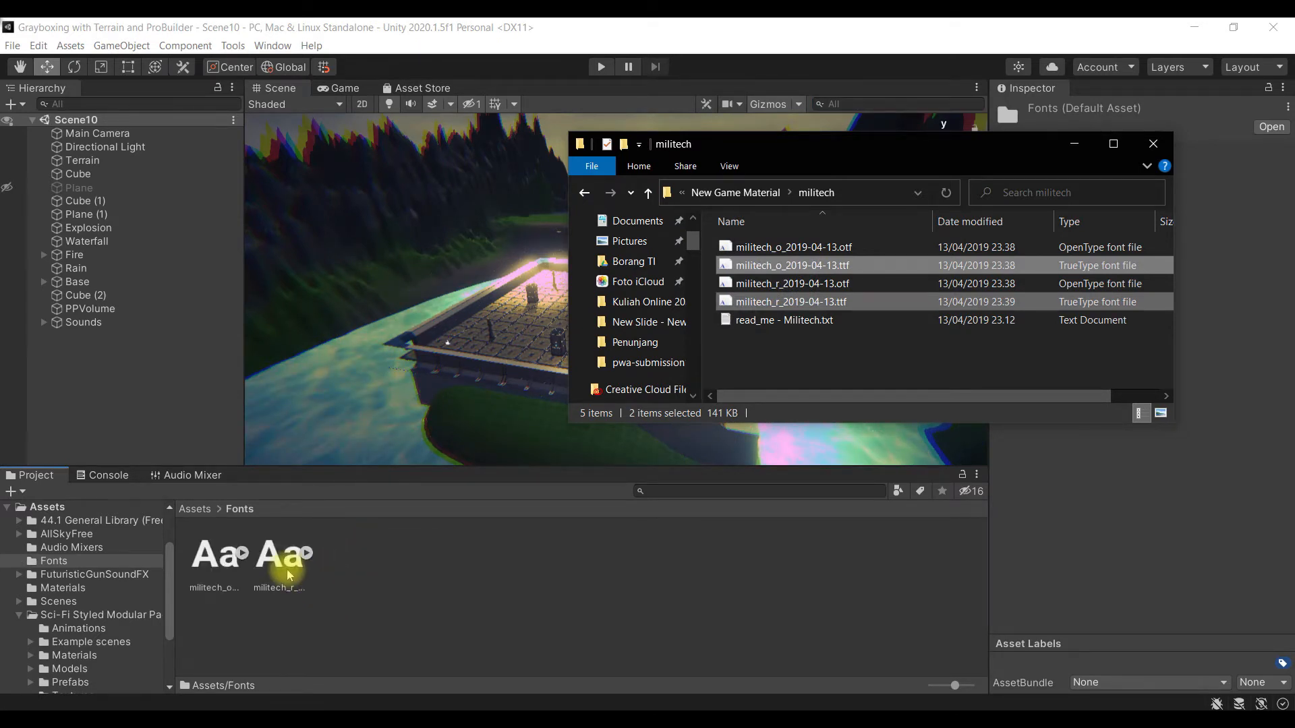
{"action": "left_click", "coordinate": [206, 565]}
{"action": "left_click", "coordinate": [274, 557]}
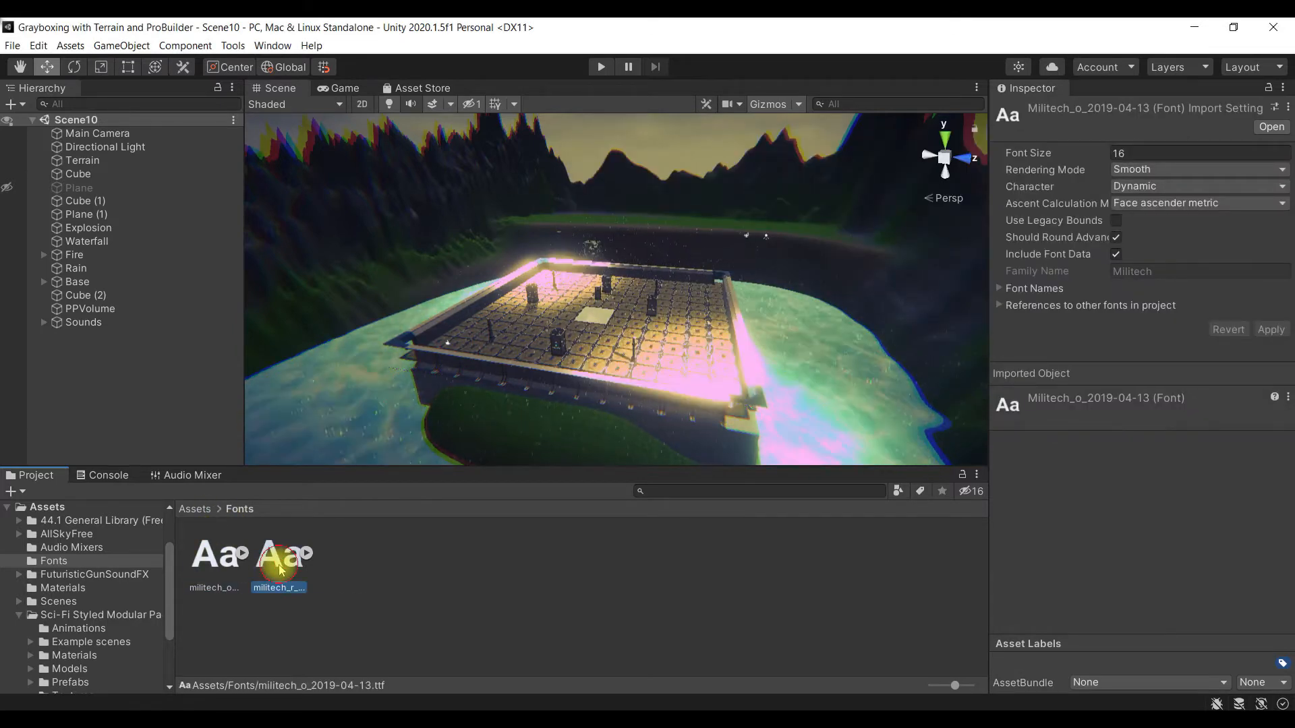
{"action": "left_click", "coordinate": [200, 541]}
Step: Import avatar.png and Square.png from the New Game Material image folder in File Explorer into the project's Sprites folder
{"action": "left_click", "coordinate": [195, 509]}
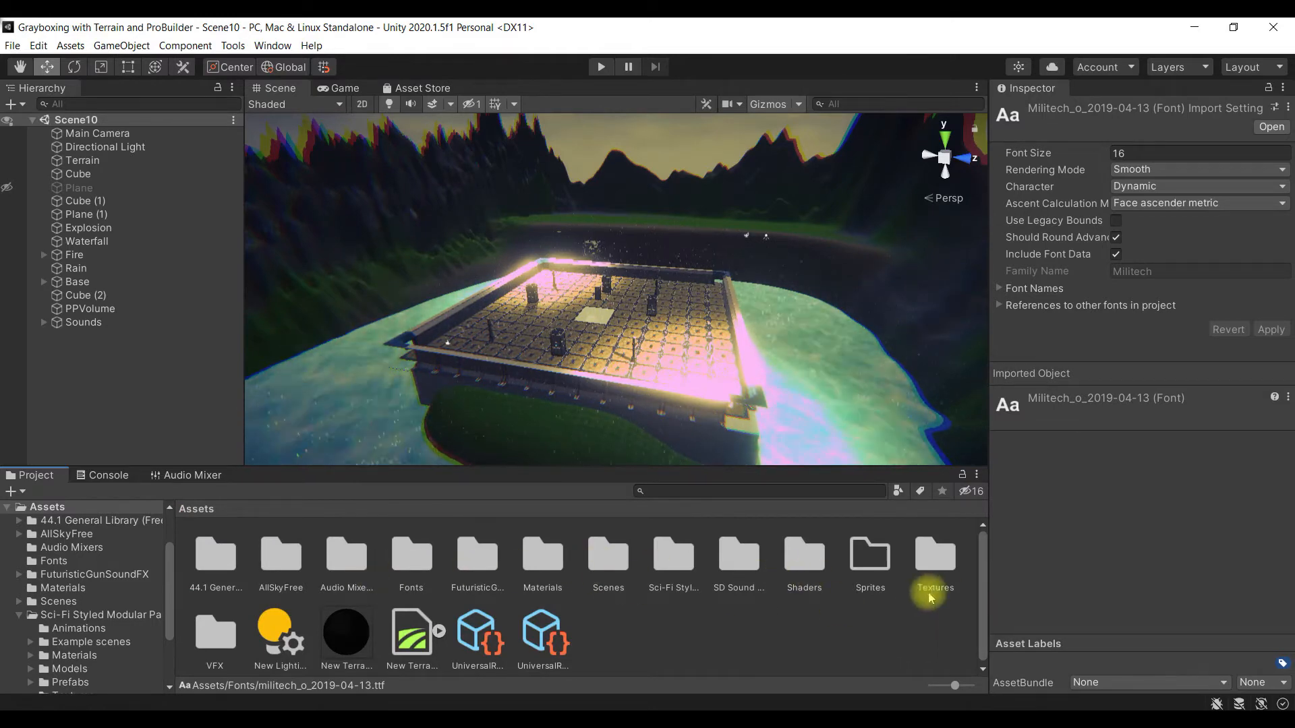
{"action": "left_click", "coordinate": [869, 557]}
{"action": "double_click", "coordinate": [868, 558]}
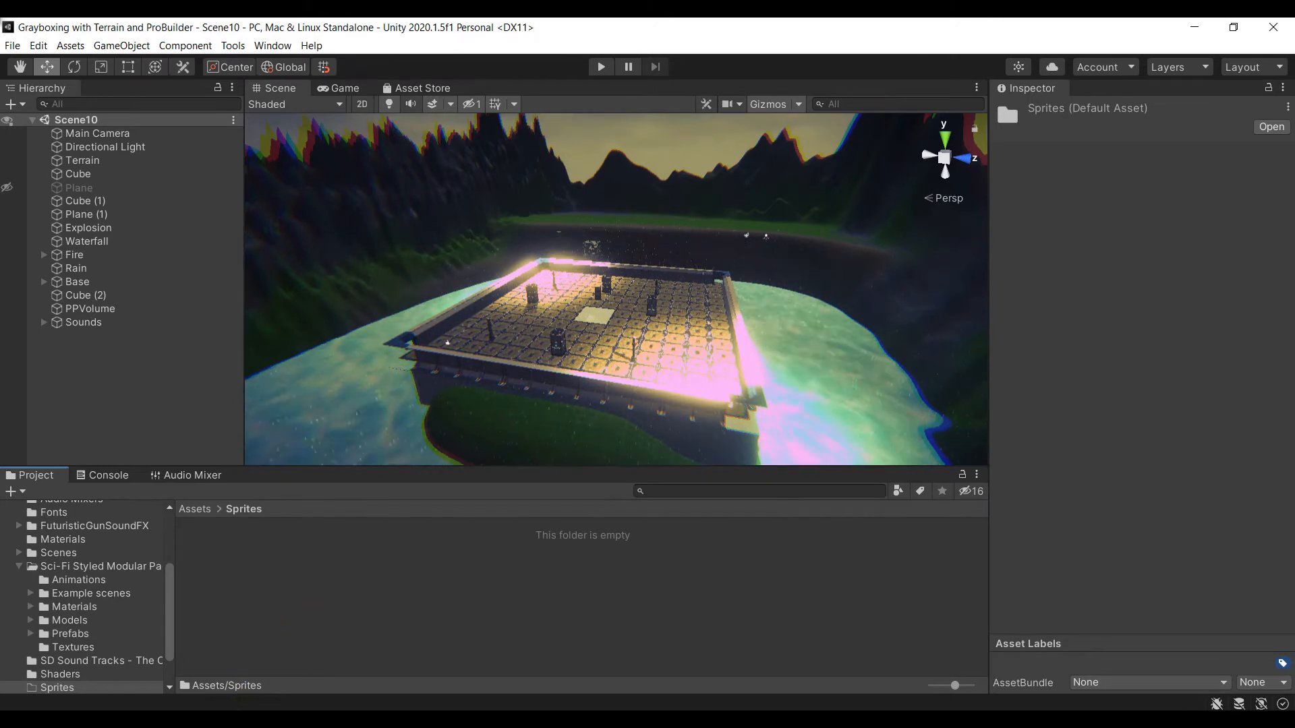
{"action": "left_click", "coordinate": [226, 719]}
{"action": "left_click", "coordinate": [738, 192]}
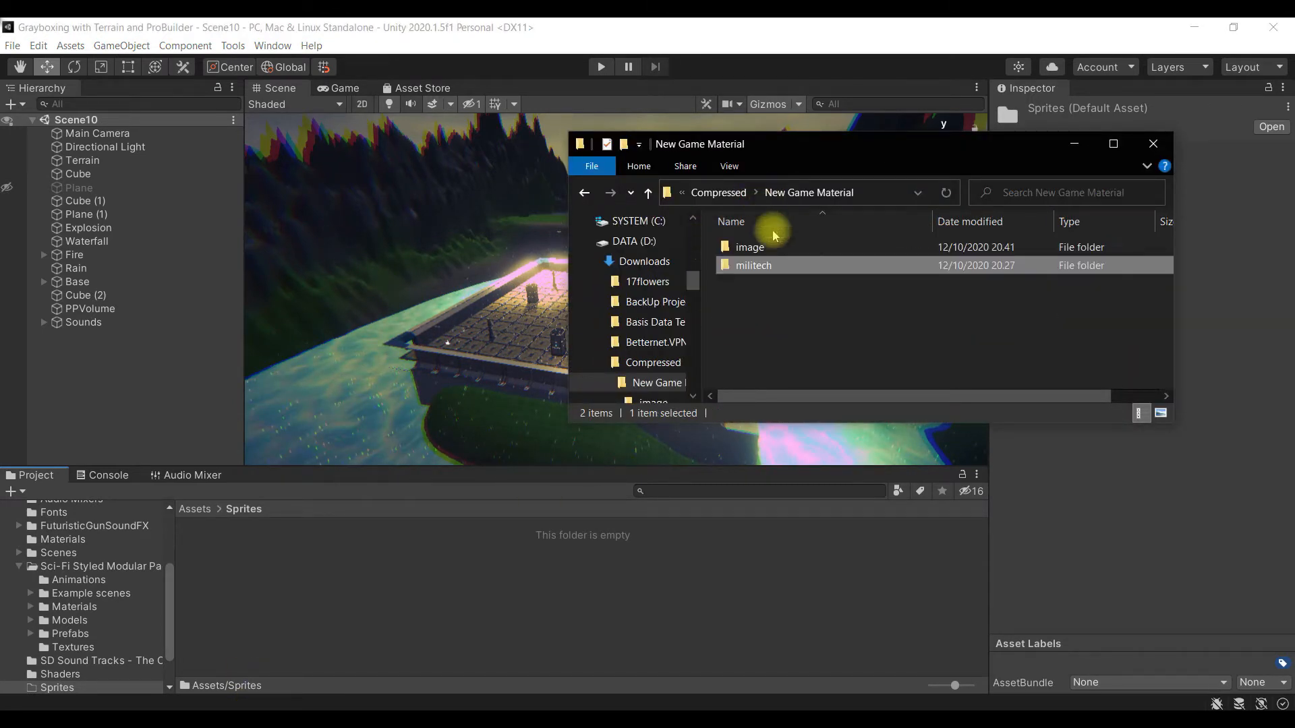
{"action": "double_click", "coordinate": [791, 247]}
{"action": "left_click", "coordinate": [763, 263]}
{"action": "left_click", "coordinate": [837, 267]}
{"action": "left_click", "coordinate": [781, 271], "text": "ctrl"}
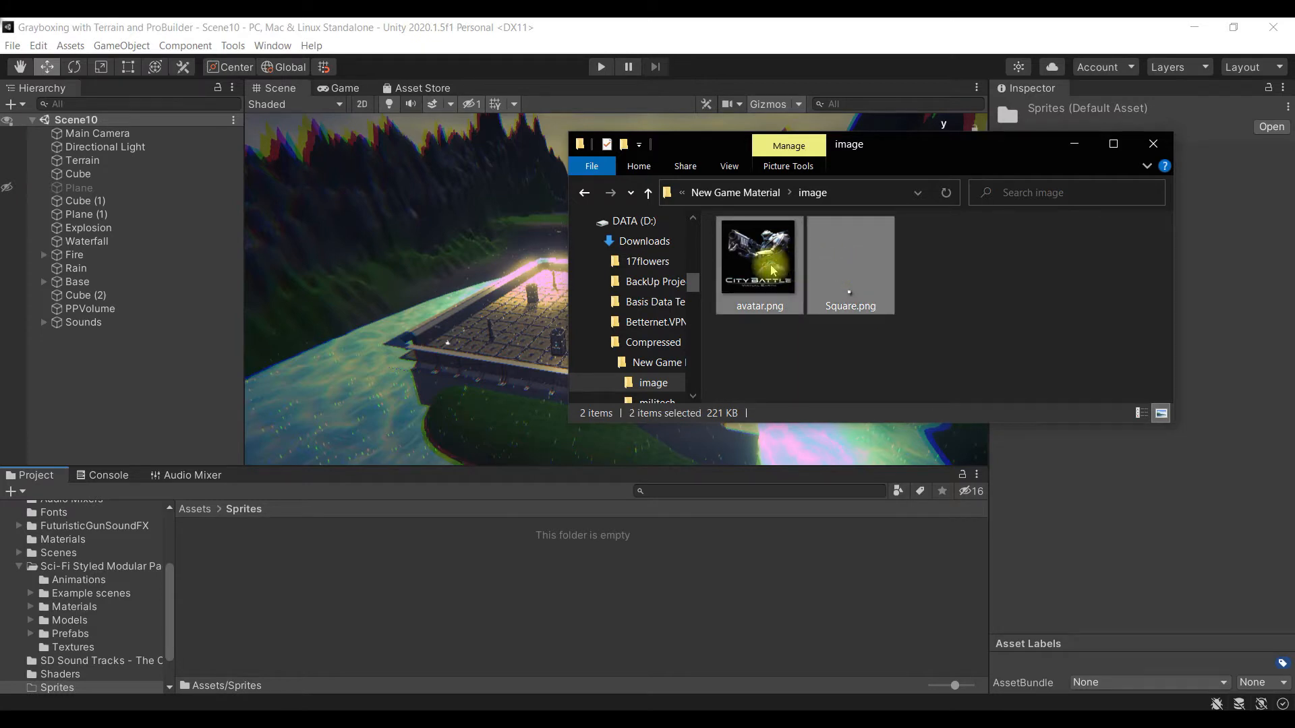
{"action": "left_click_drag", "start_coordinate": [780, 270], "coordinate": [301, 586]}
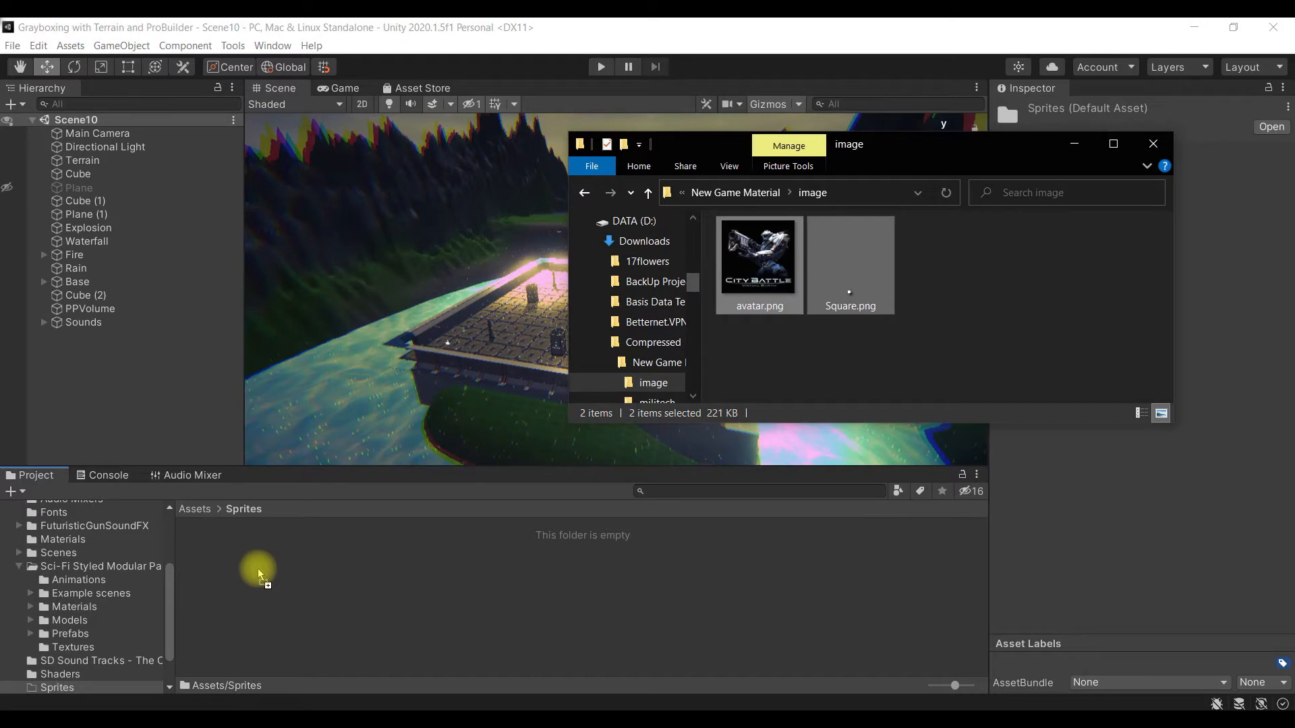
{"action": "left_click_drag", "start_coordinate": [257, 569], "coordinate": [257, 568]}
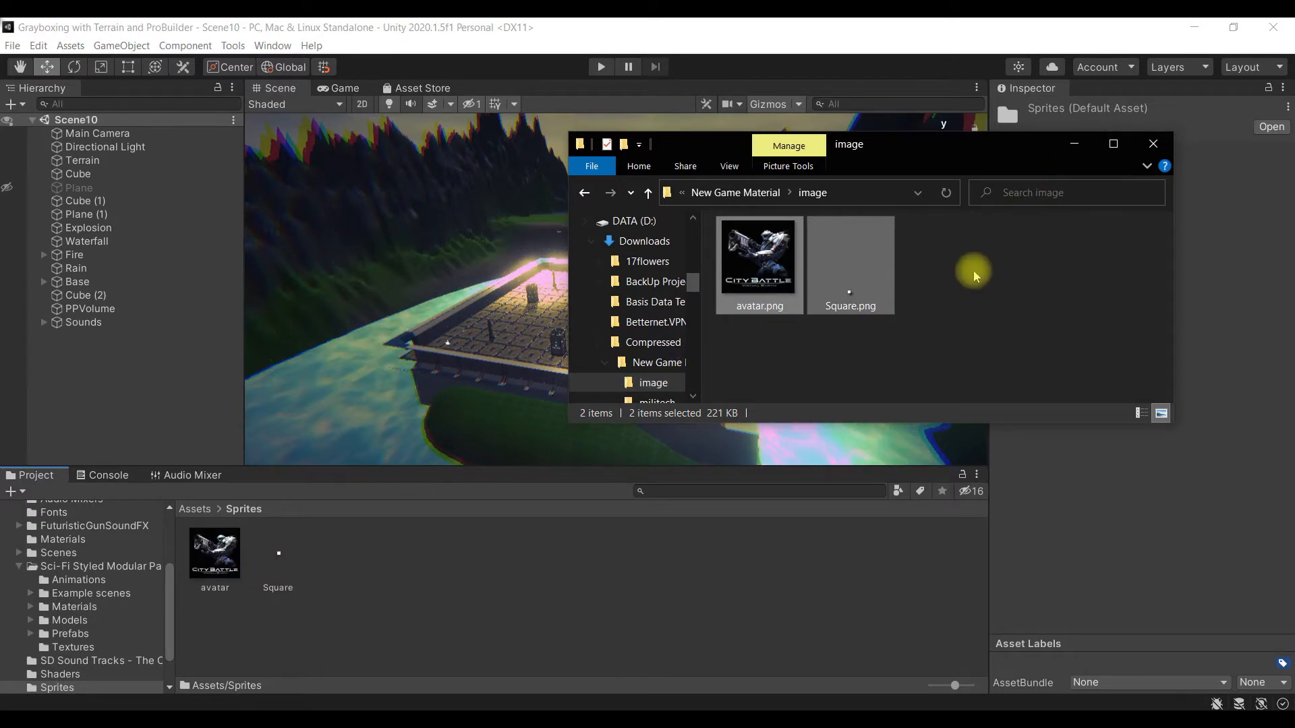
{"action": "left_click", "coordinate": [1075, 143]}
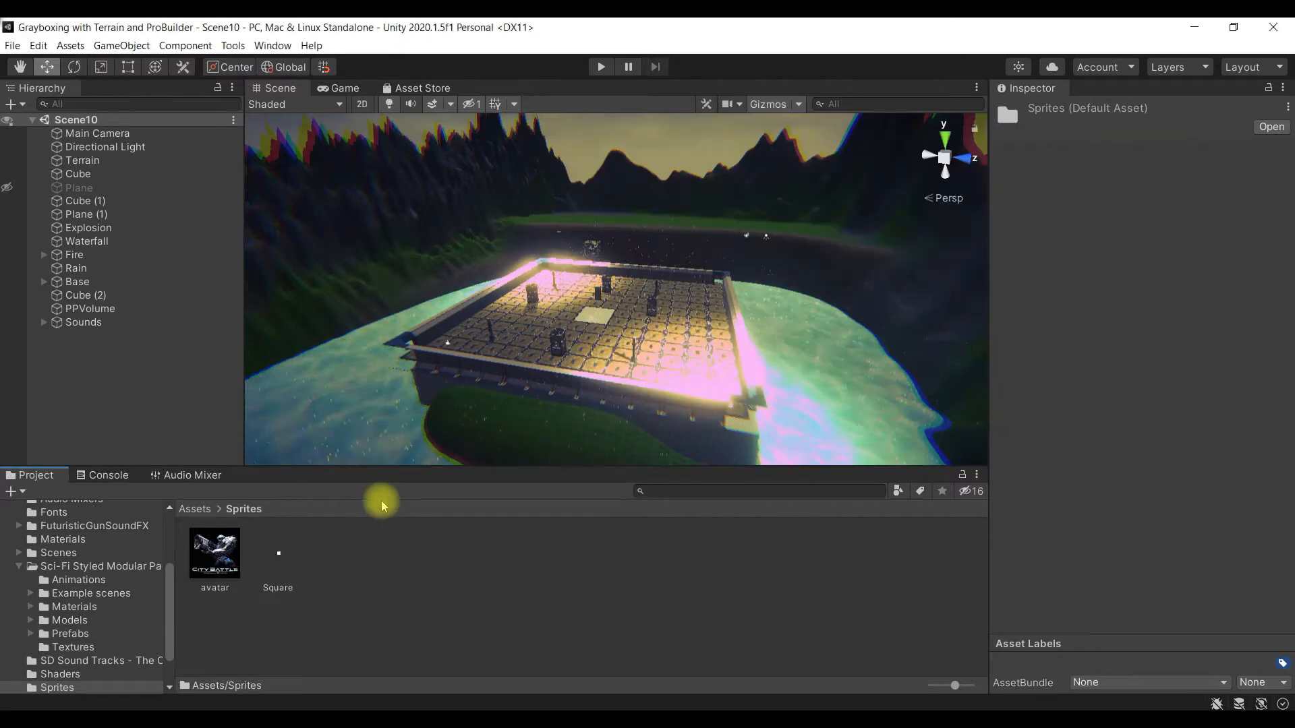
Step: Set the avatar image's texture type to Sprite (2D and UI), apply the import settings, and inspect its sprite sub-asset
{"action": "left_click", "coordinate": [271, 557]}
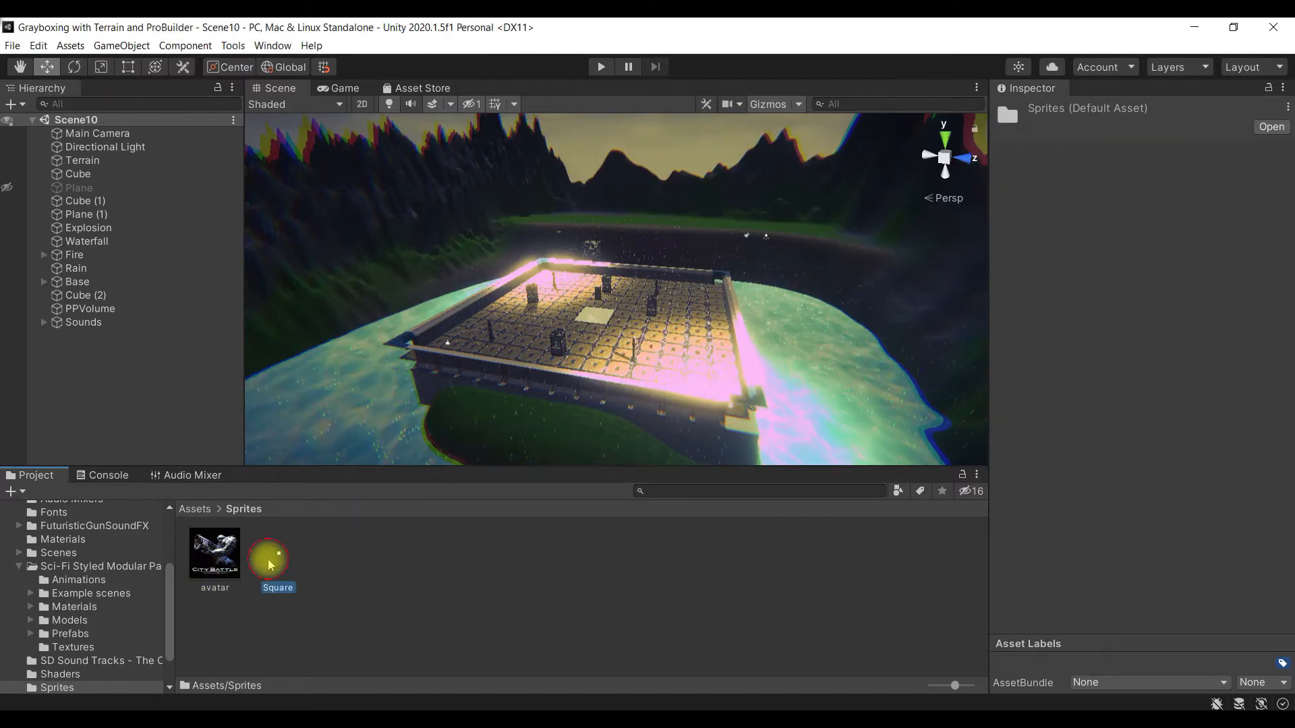
{"action": "left_click", "coordinate": [224, 572]}
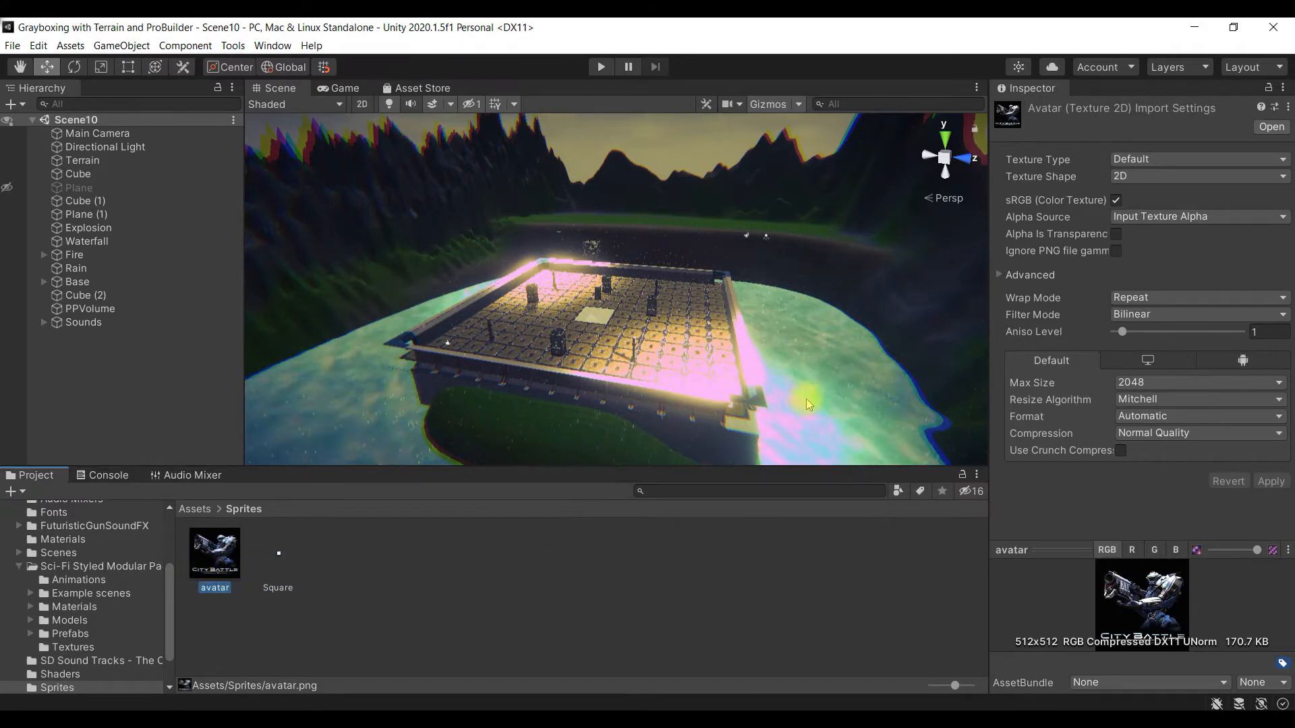
{"action": "left_click", "coordinate": [1162, 160]}
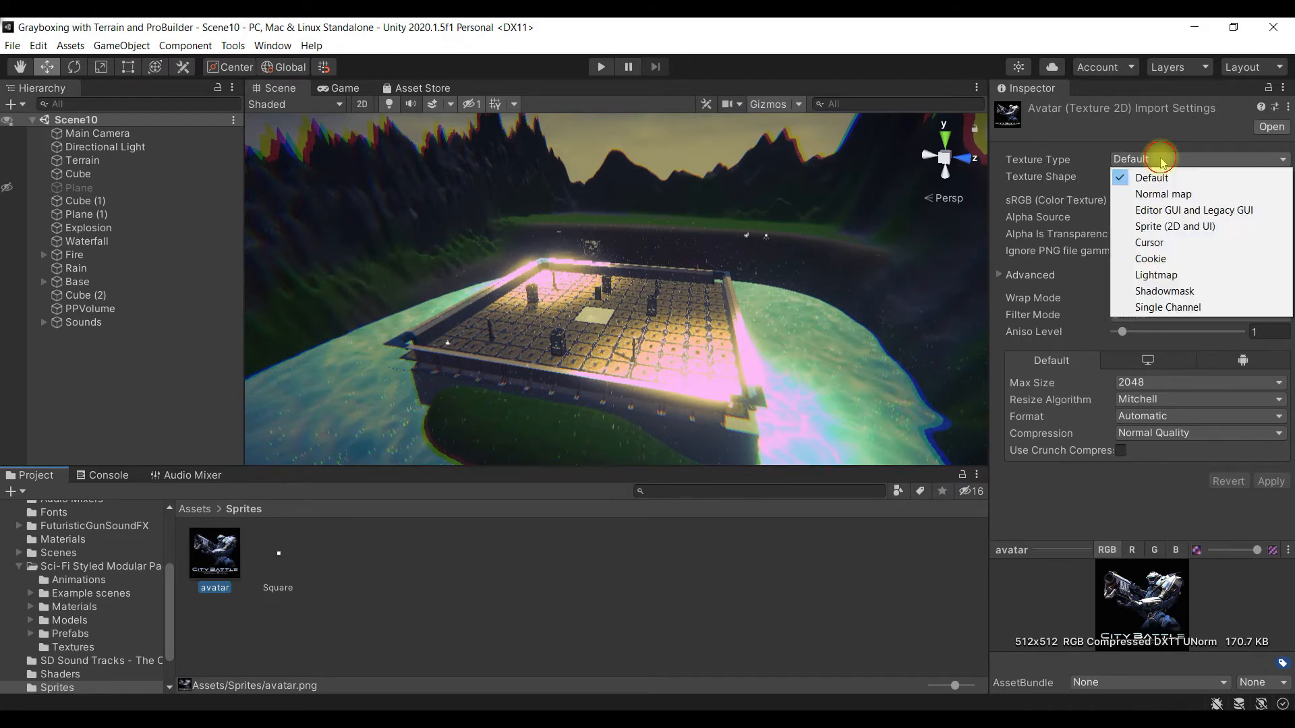
{"action": "left_click", "coordinate": [1223, 232]}
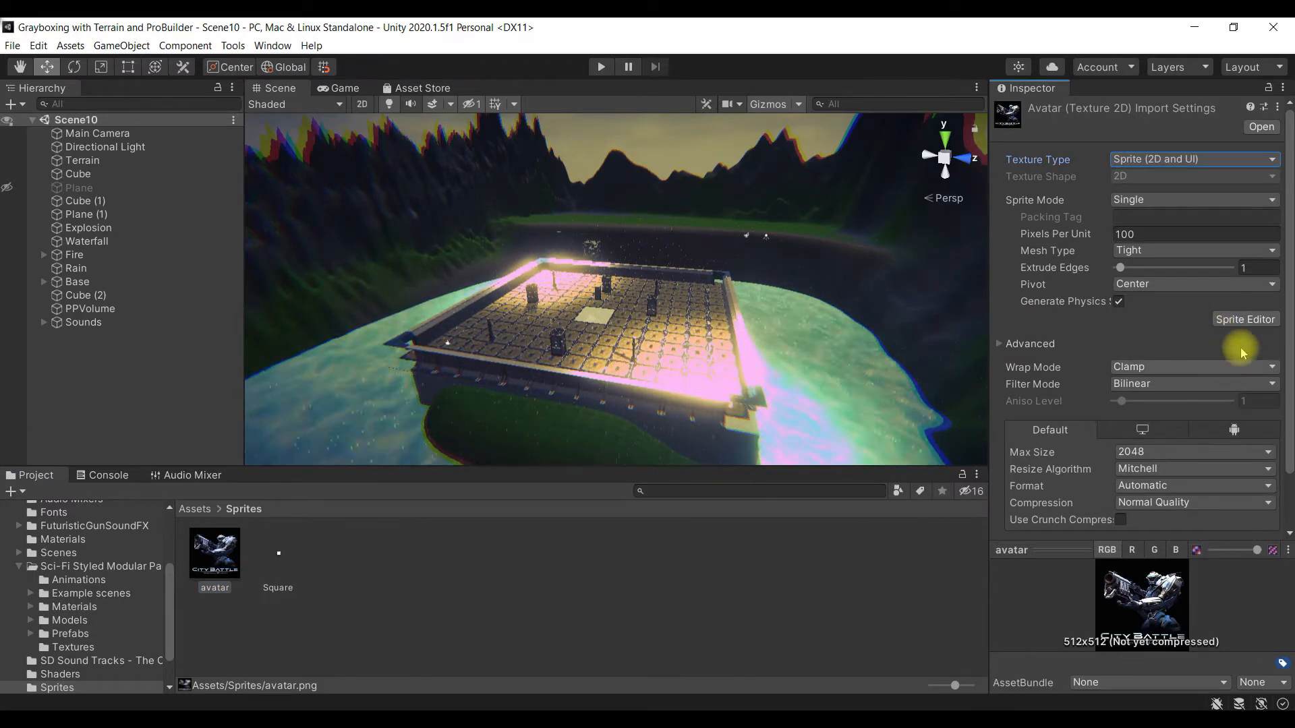
{"action": "left_click_drag", "start_coordinate": [1291, 329], "coordinate": [1291, 385]}
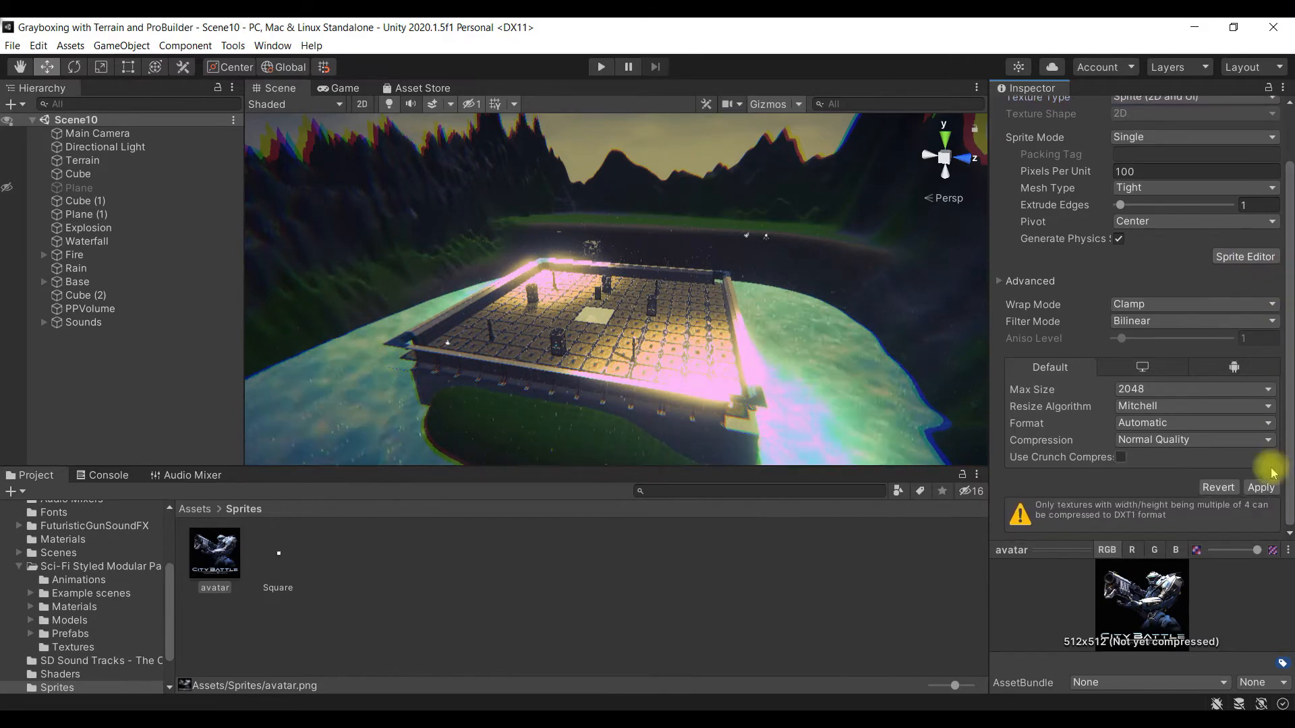
{"action": "left_click", "coordinate": [1262, 487]}
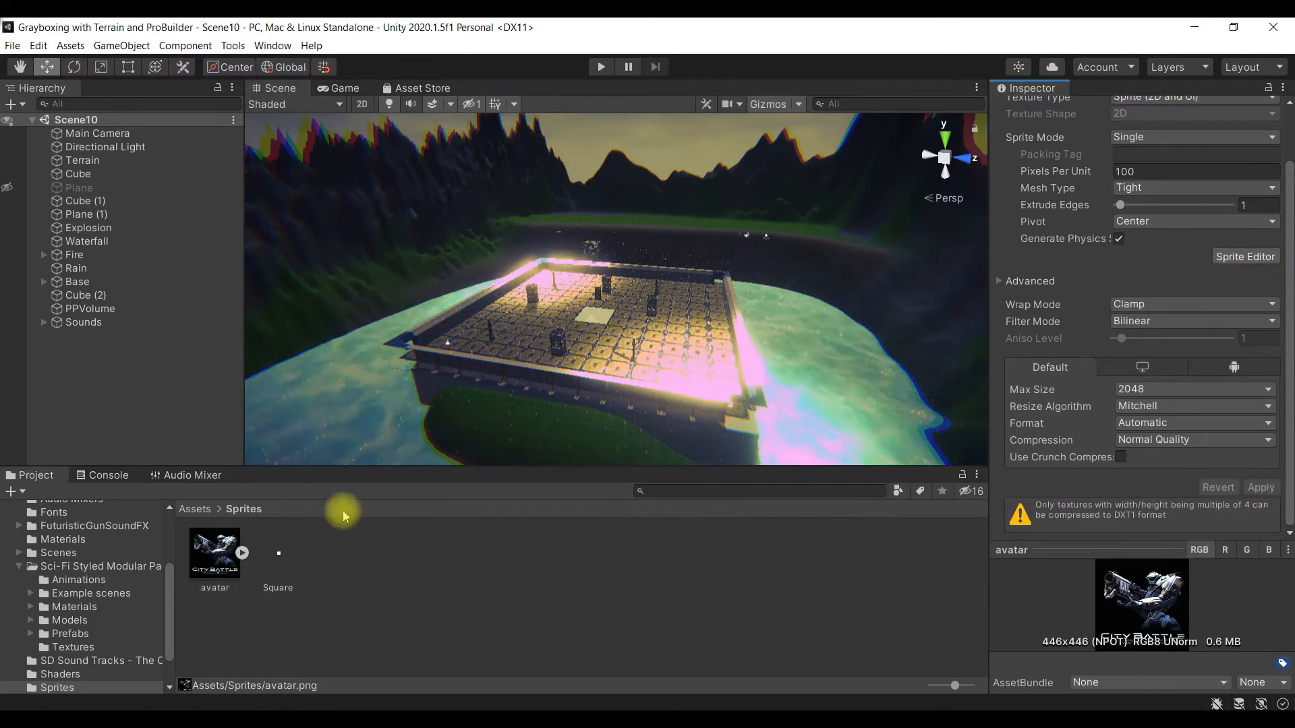
{"action": "left_click", "coordinate": [242, 555]}
{"action": "left_click", "coordinate": [241, 555]}
{"action": "left_click", "coordinate": [241, 555]}
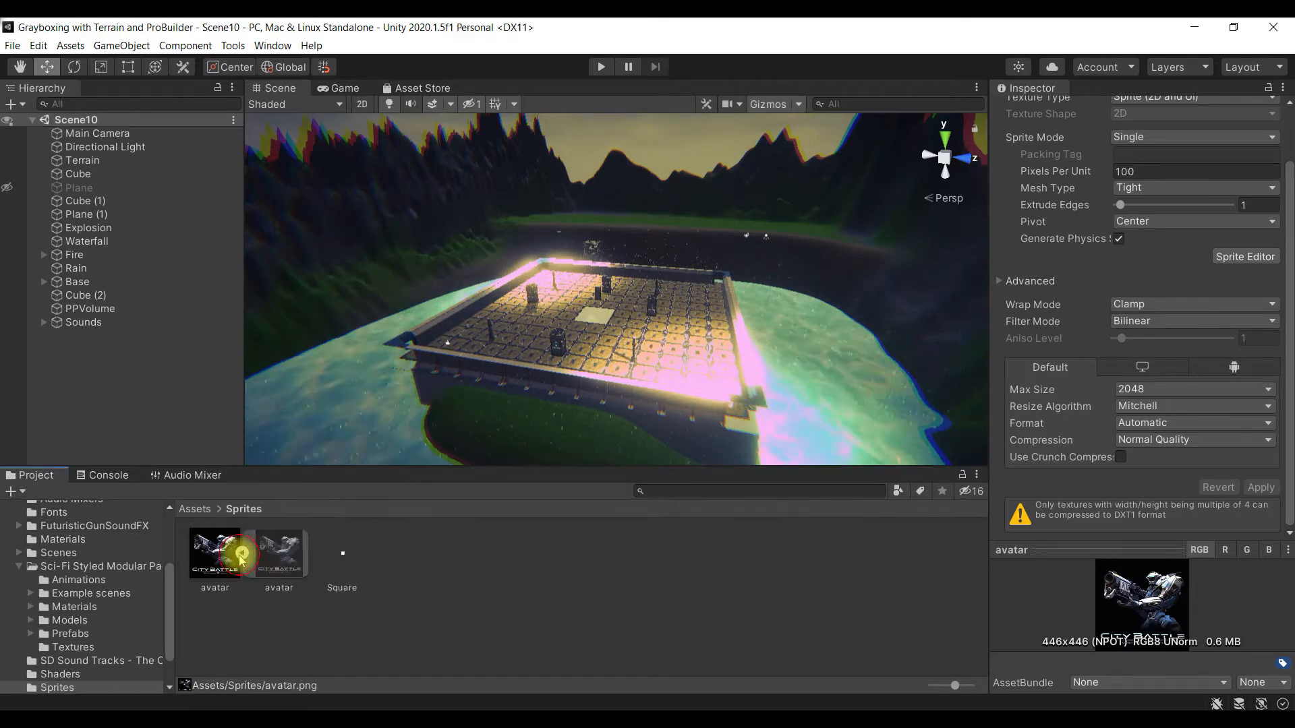
{"action": "left_click", "coordinate": [275, 560]}
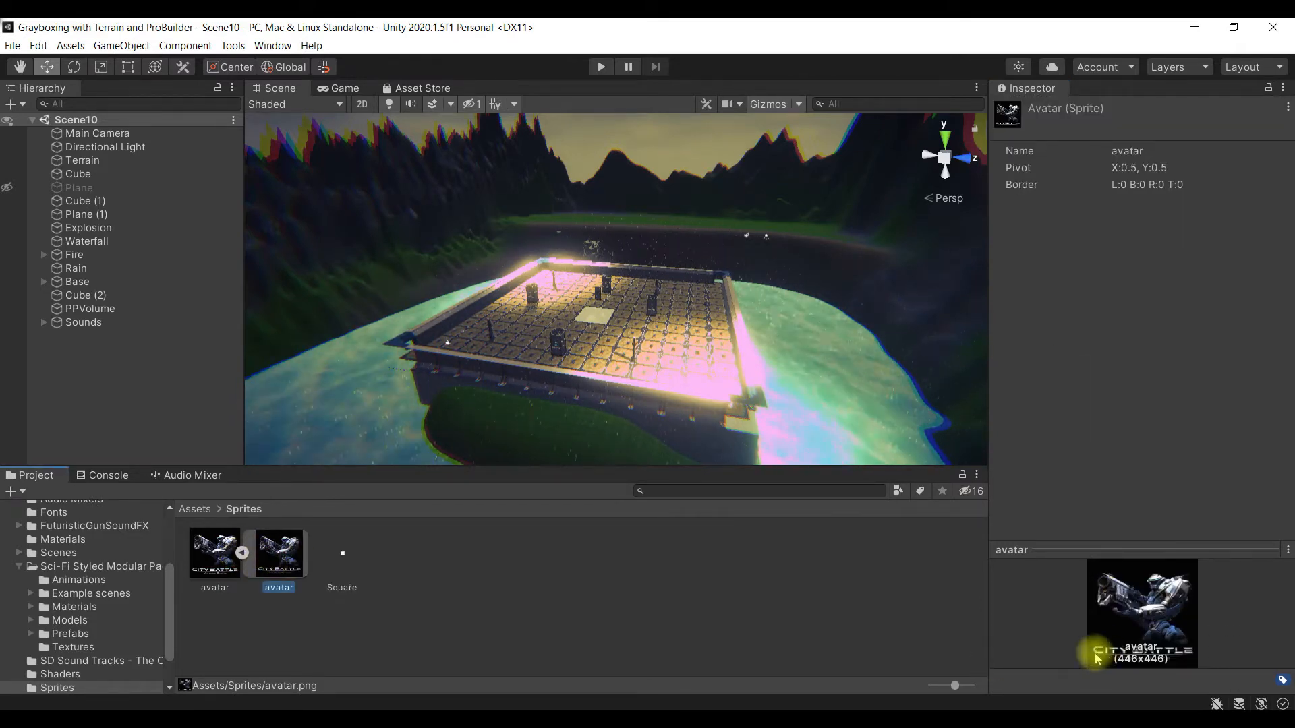
{"action": "left_click", "coordinate": [241, 553]}
Step: Set the Square image's texture type to Sprite (2D and UI), sprite mode to Polygon, and pixels per unit to 4
{"action": "left_click", "coordinate": [278, 555]}
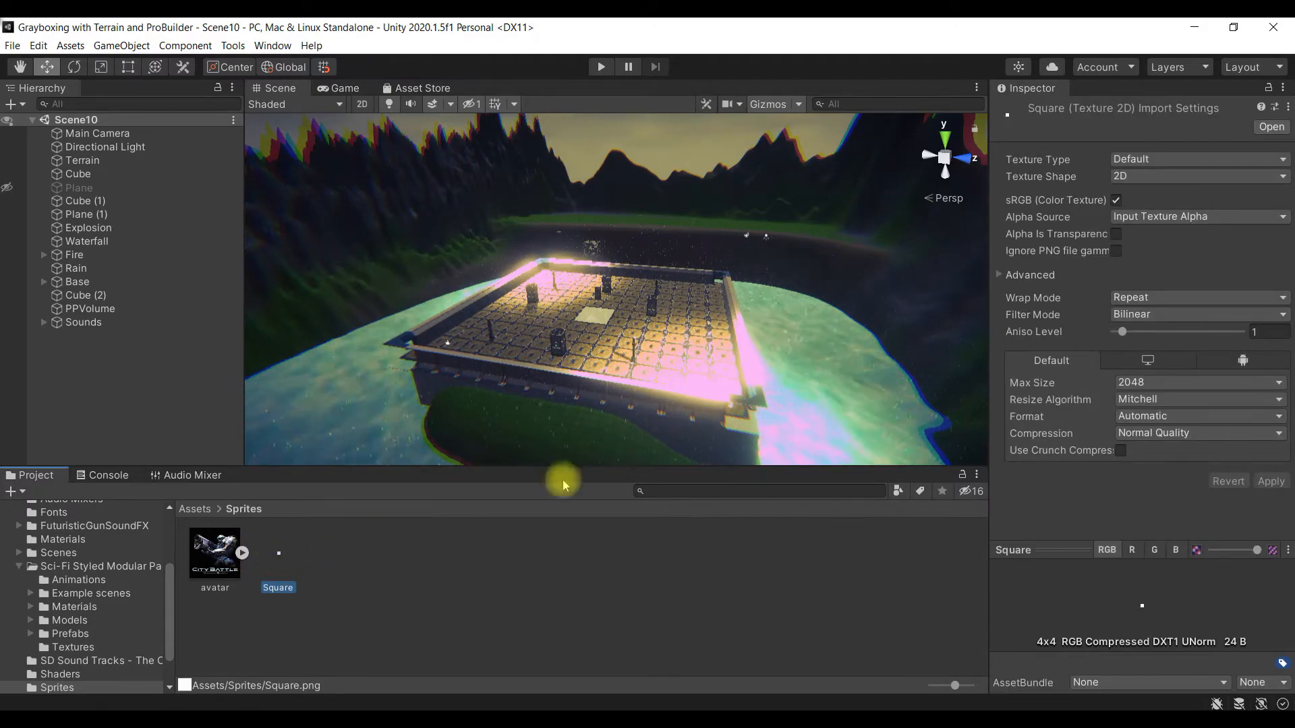
{"action": "left_click", "coordinate": [1155, 161]}
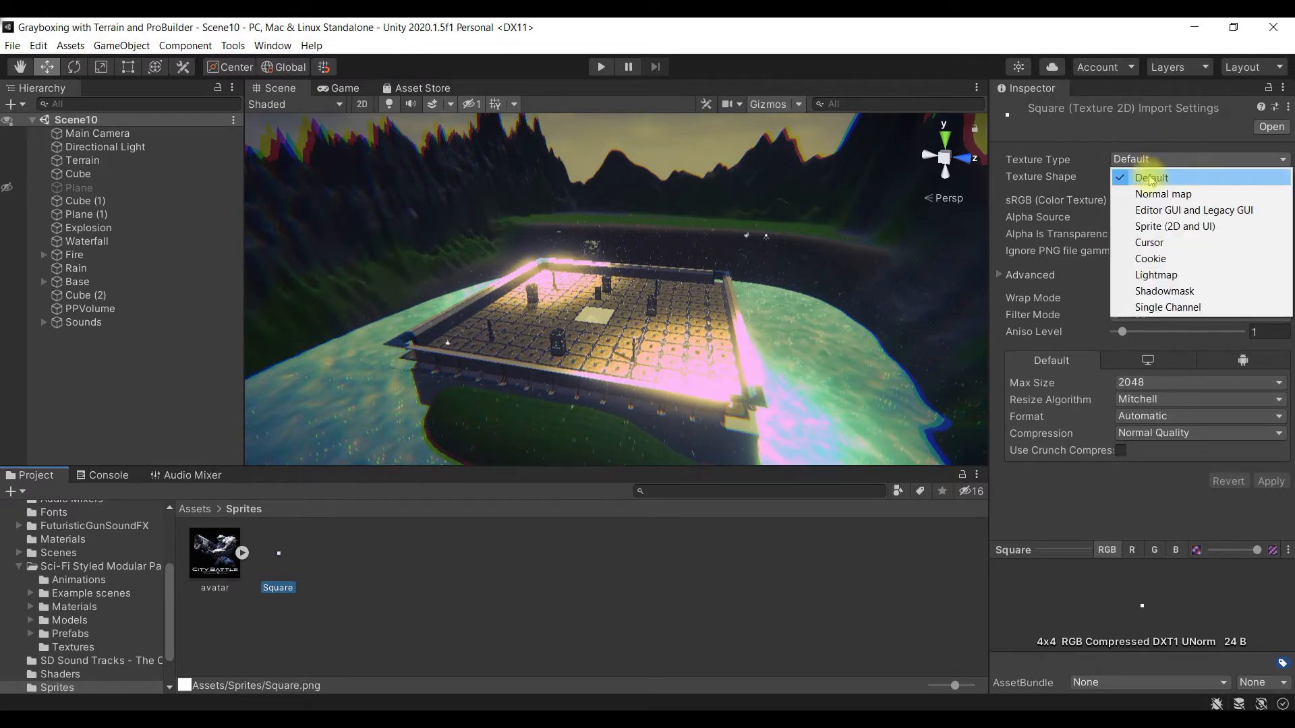
{"action": "left_click", "coordinate": [1192, 230]}
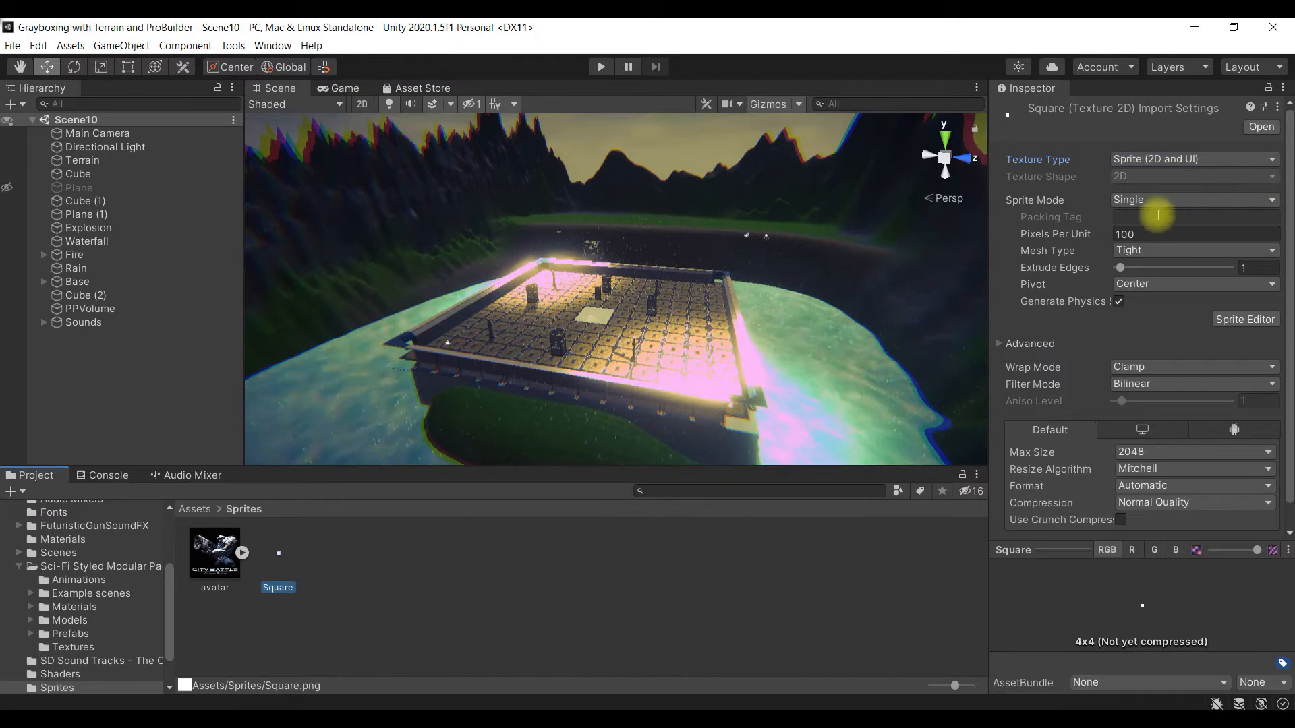
{"action": "left_click", "coordinate": [1176, 202]}
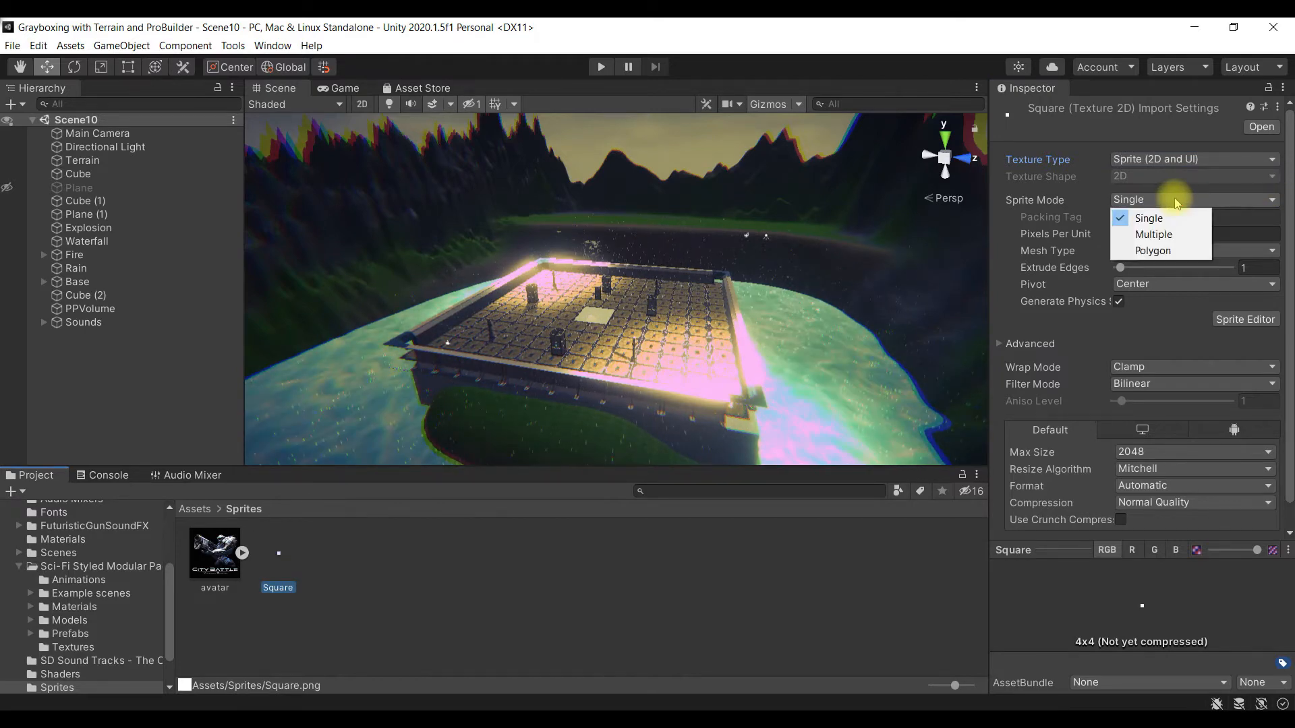
{"action": "left_click", "coordinate": [1163, 250]}
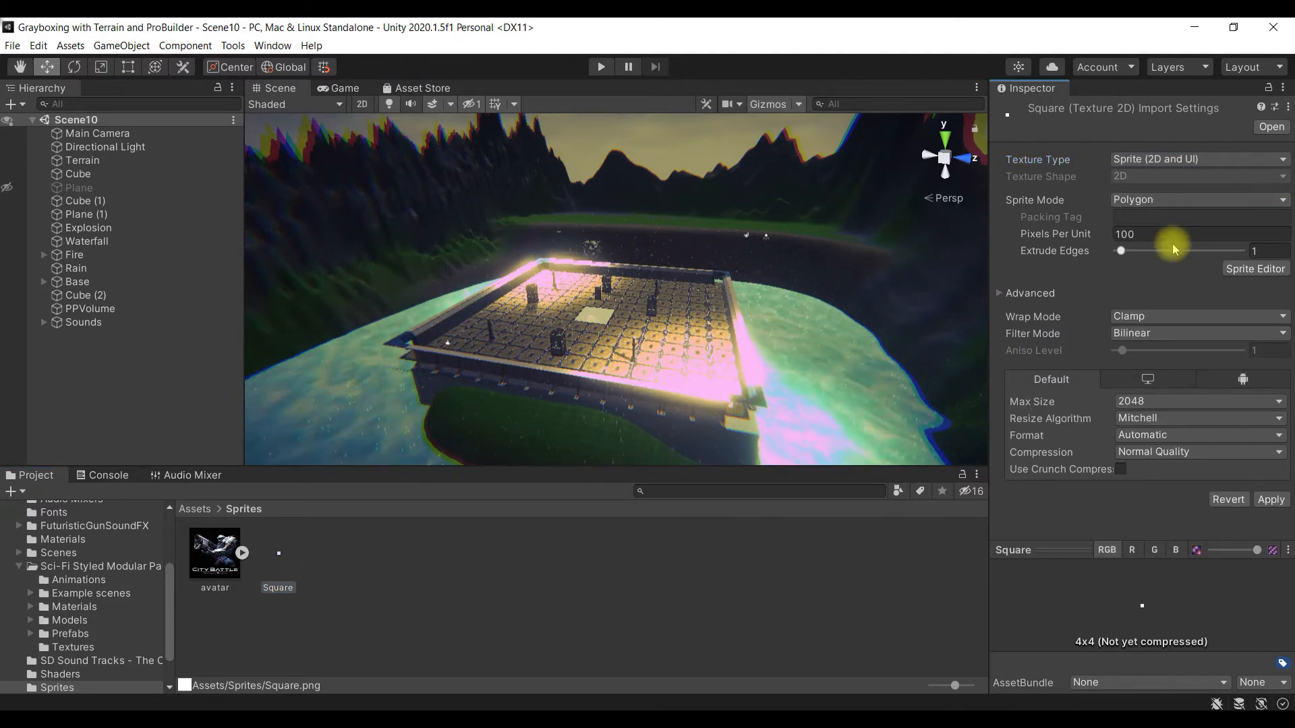
{"action": "left_click", "coordinate": [1151, 236]}
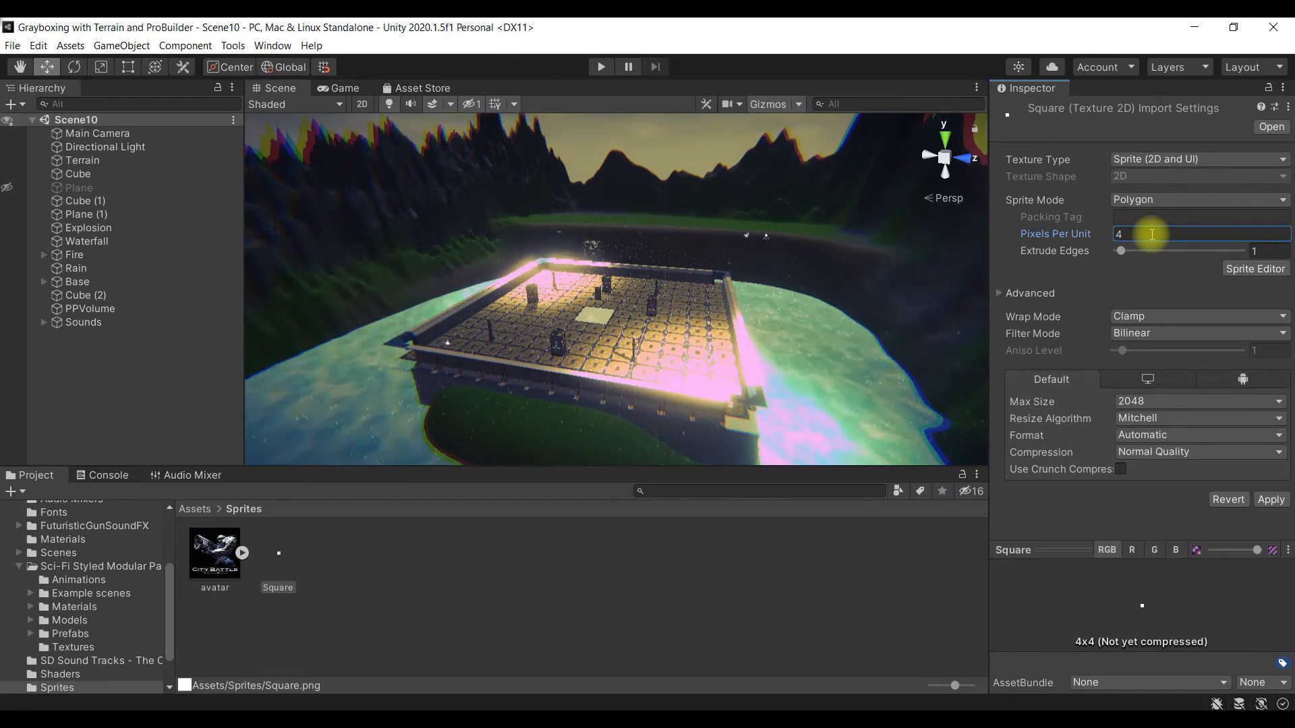
Step: Set Square's wrap mode to Repeat, filter mode to Point (no filter), and format to RGBA 32 bit, and apply the import settings
{"action": "left_click", "coordinate": [1233, 318]}
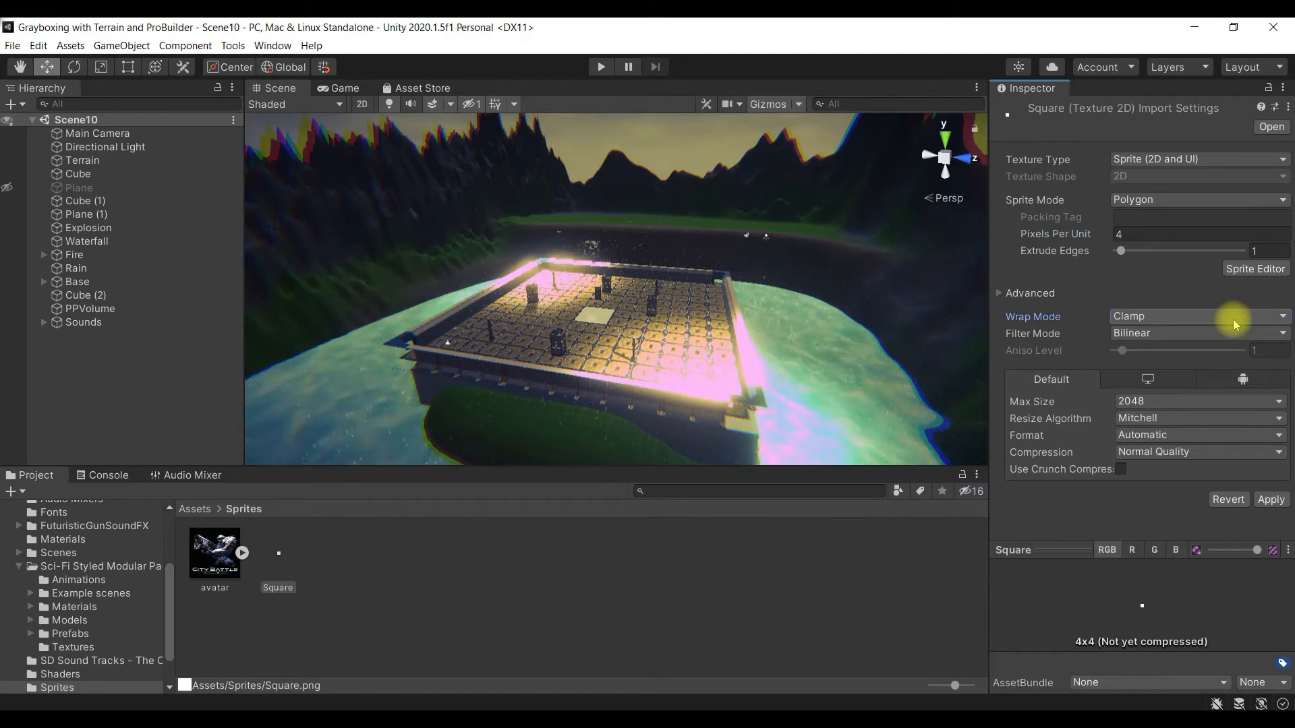
{"action": "left_click", "coordinate": [1208, 316]}
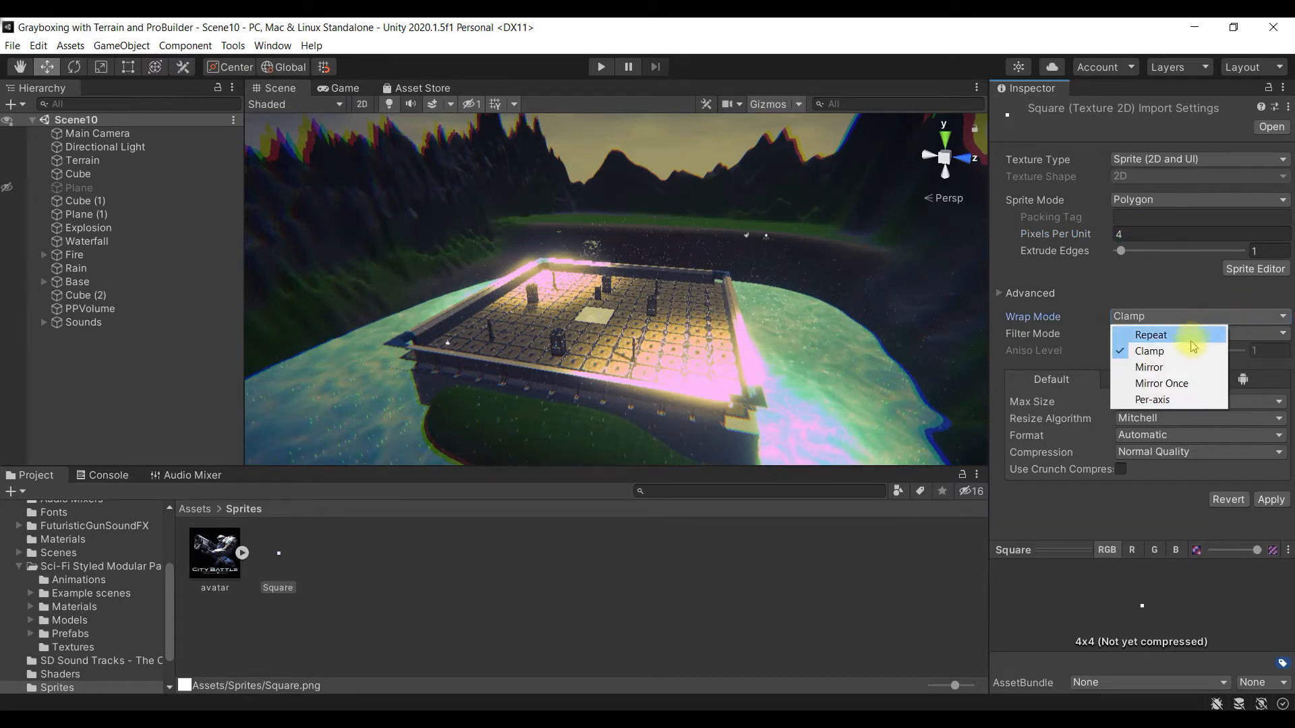
{"action": "left_click", "coordinate": [1186, 335]}
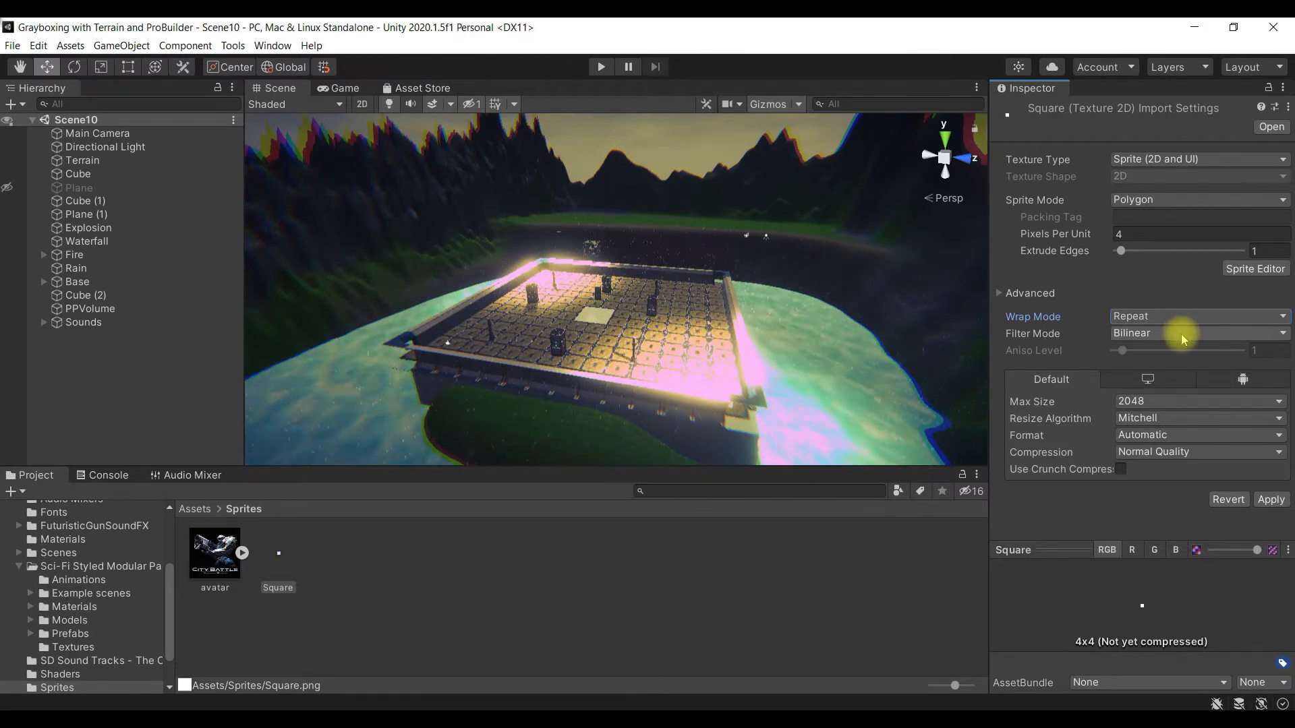
{"action": "left_click", "coordinate": [1181, 335]}
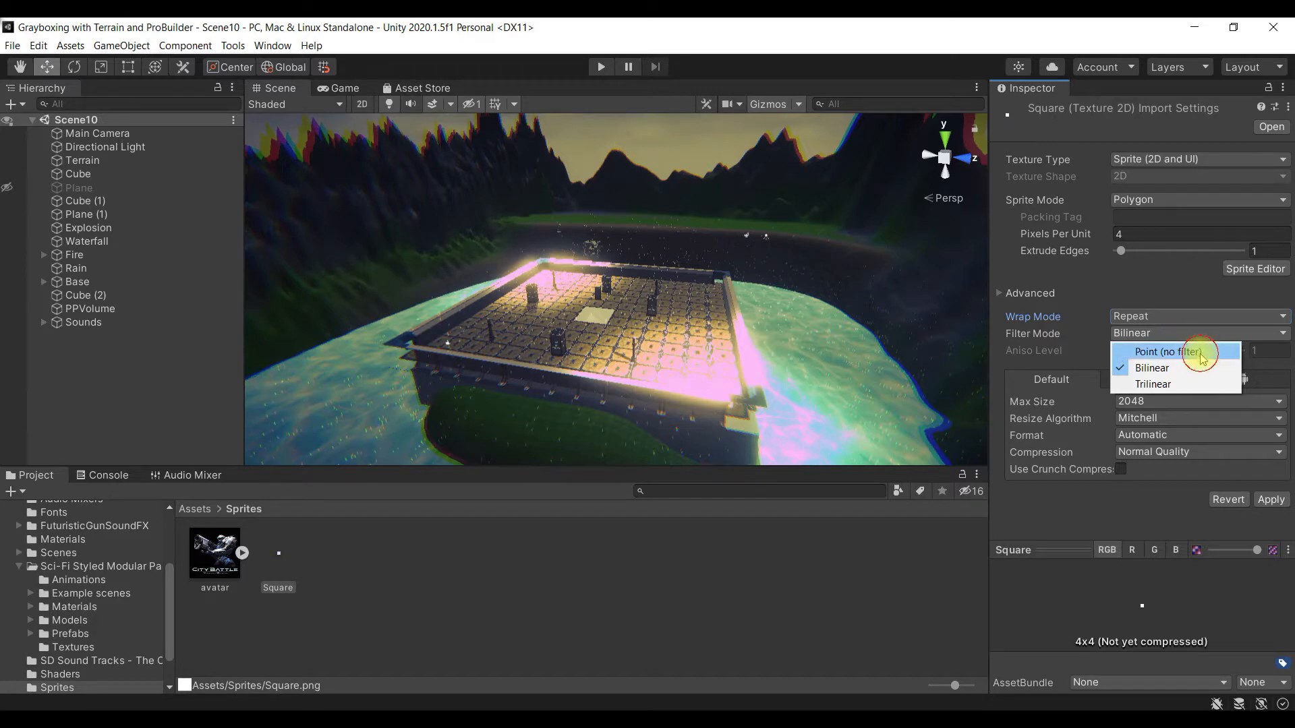
{"action": "left_click", "coordinate": [1202, 354]}
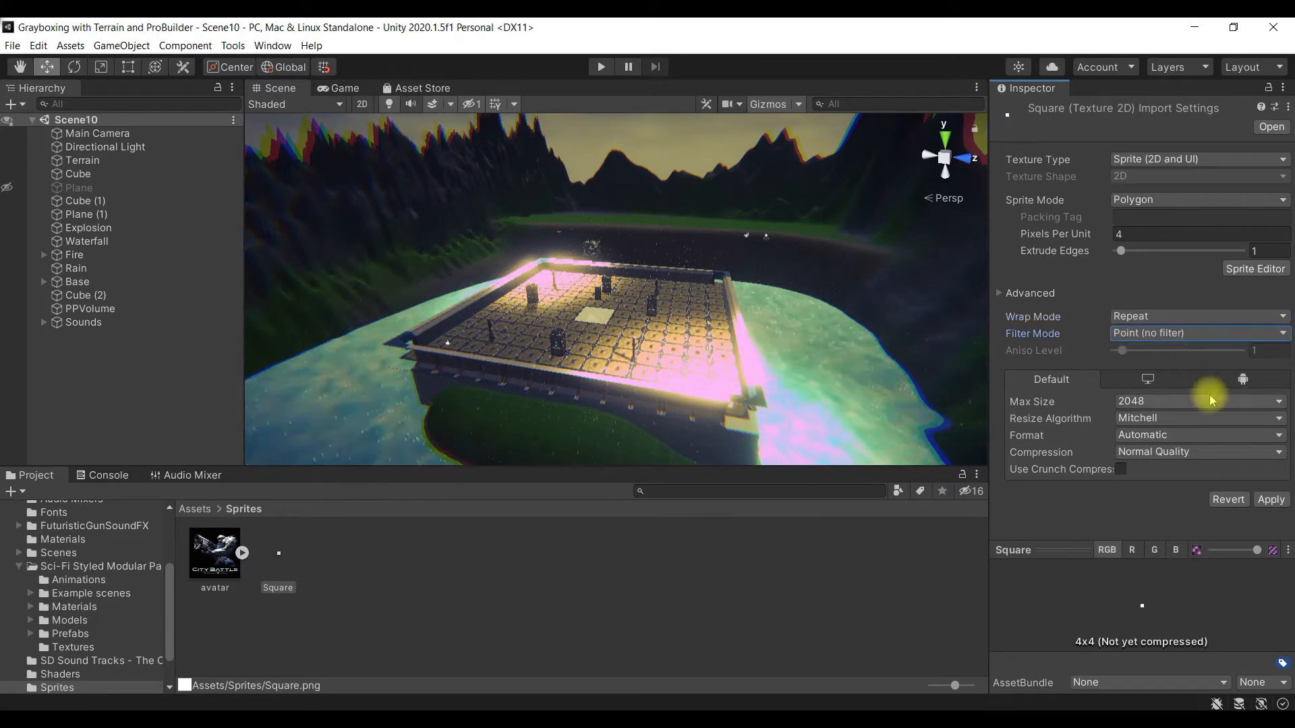
{"action": "left_click", "coordinate": [1200, 437]}
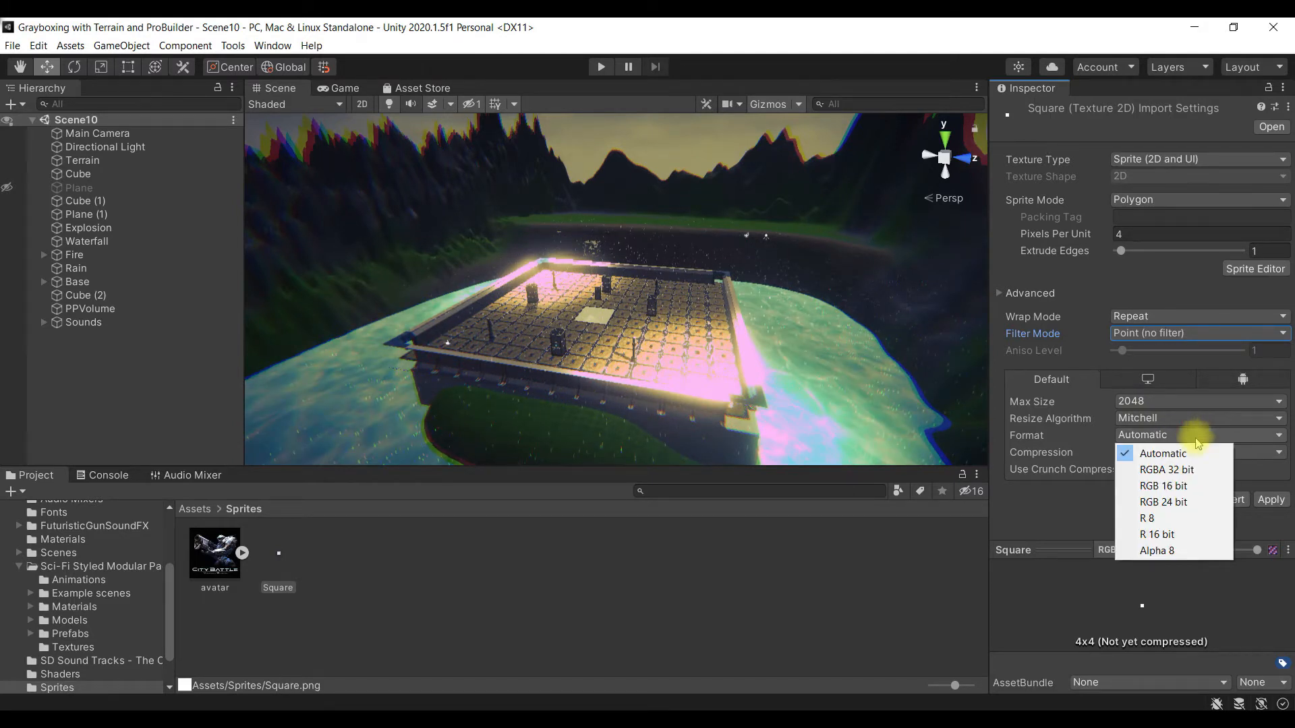
{"action": "left_click", "coordinate": [1206, 471]}
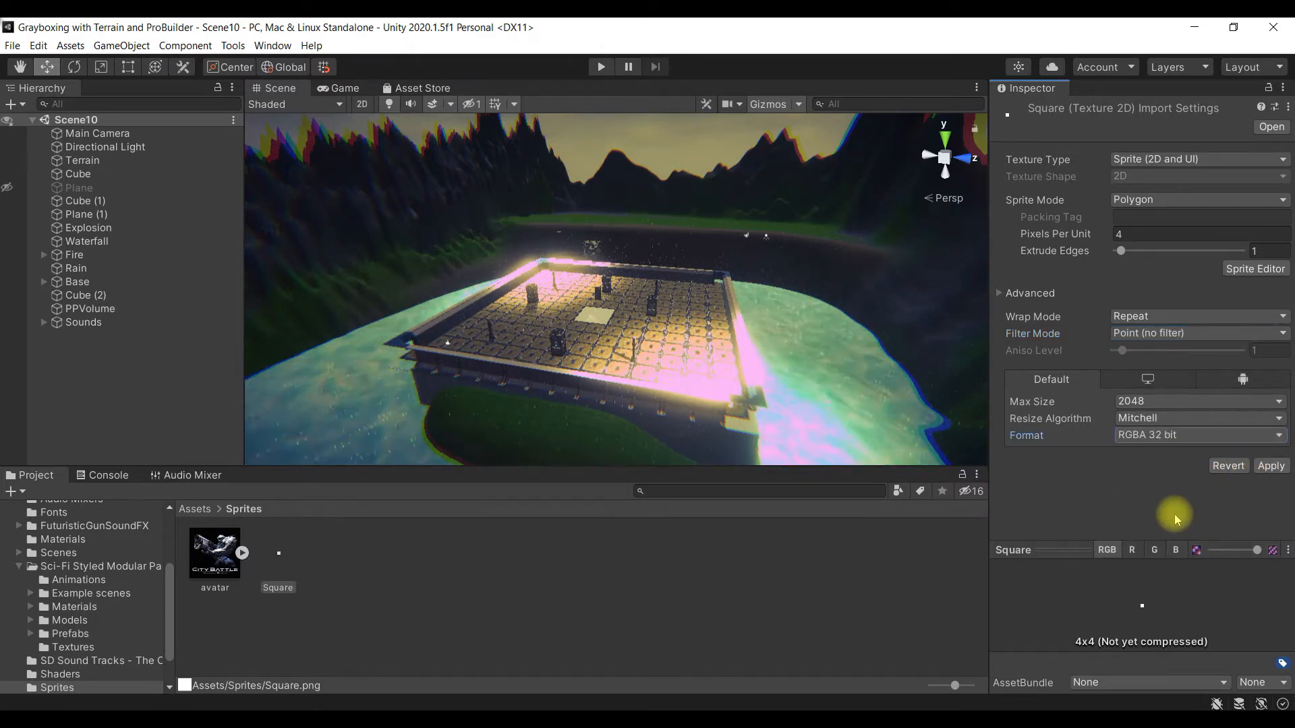
{"action": "left_click", "coordinate": [1271, 466]}
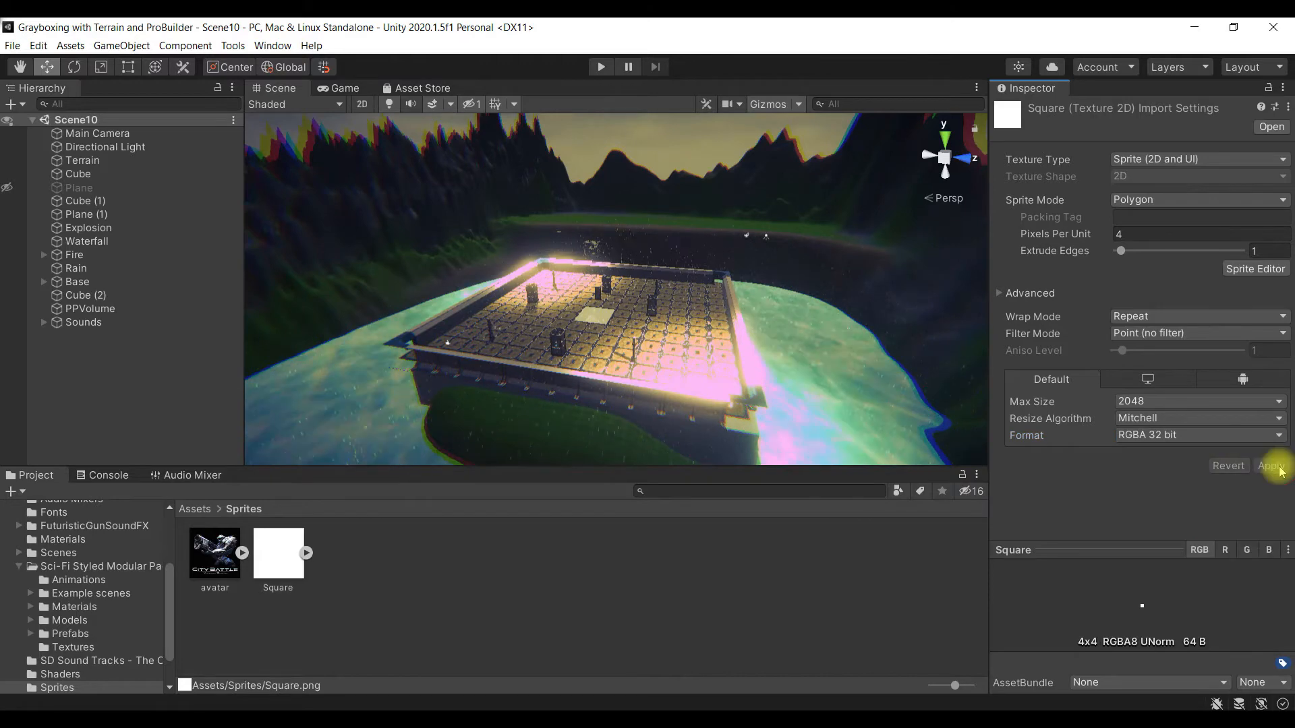
Step: Inspect the Square image's sprite sub-asset and its Android platform import settings
{"action": "left_click", "coordinate": [308, 554]}
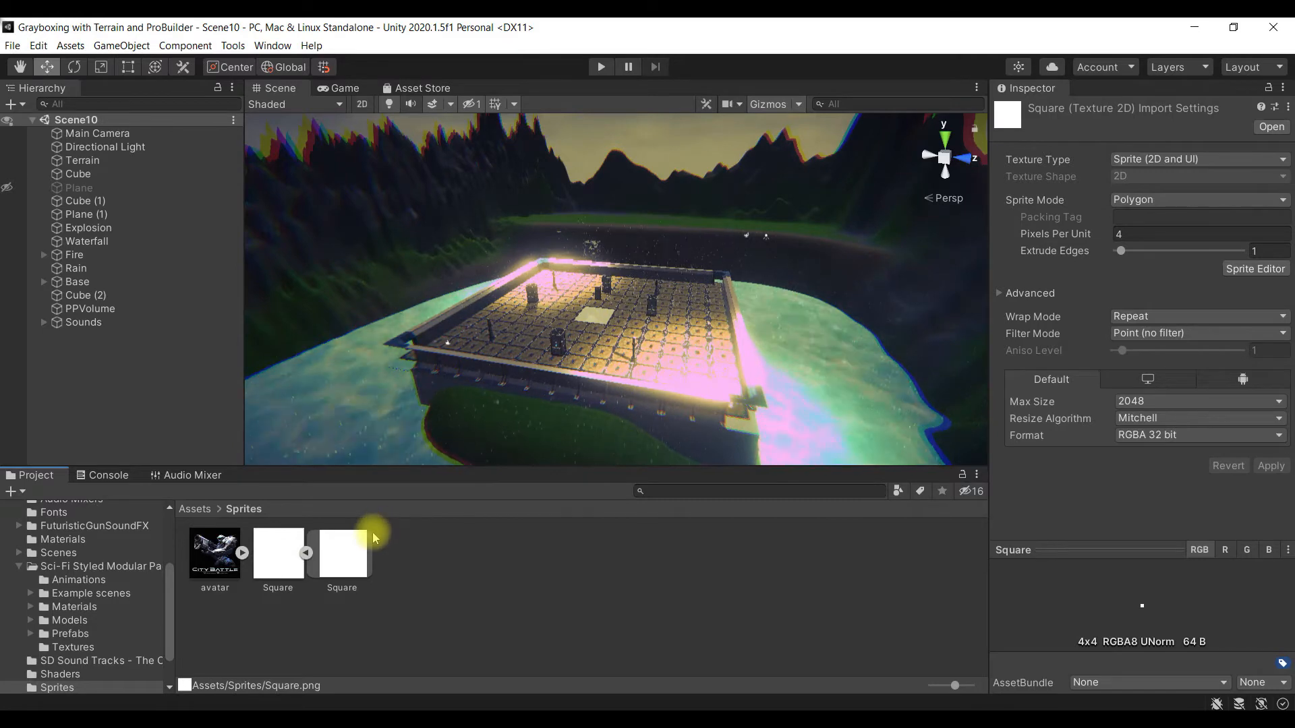
{"action": "left_click", "coordinate": [306, 553]}
{"action": "left_click", "coordinate": [1243, 380]}
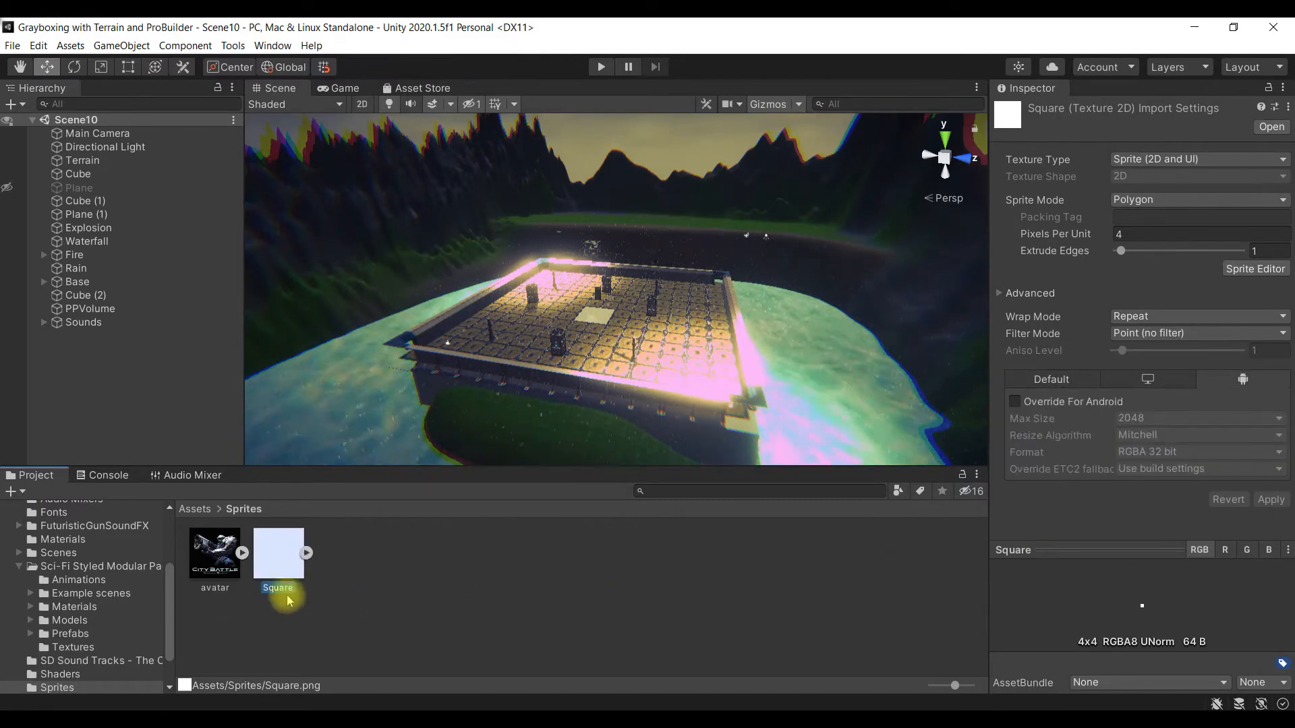
Step: Set the avatar image's default max size to 8192, apply the import settings, and deselect the image
{"action": "left_click", "coordinate": [214, 572]}
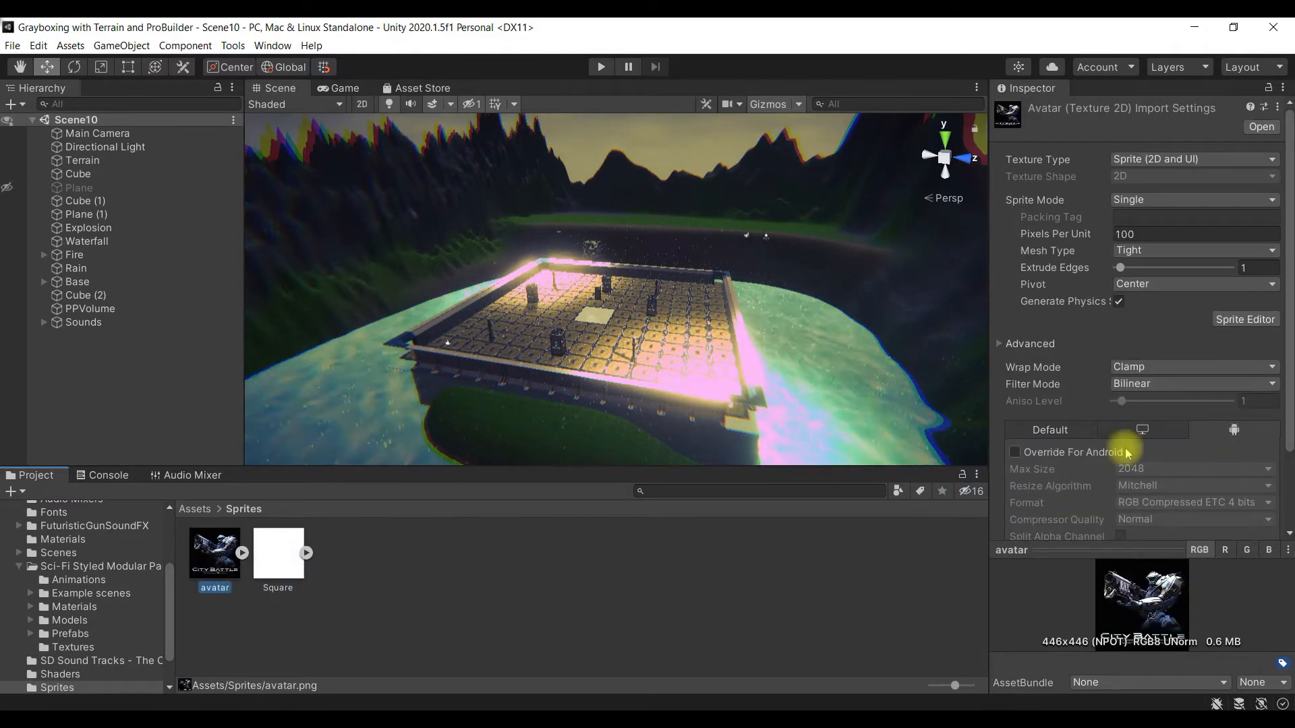
{"action": "left_click", "coordinate": [1075, 429]}
{"action": "scroll", "coordinate": [1137, 446], "scroll_direction": "down", "scroll_amount": 3}
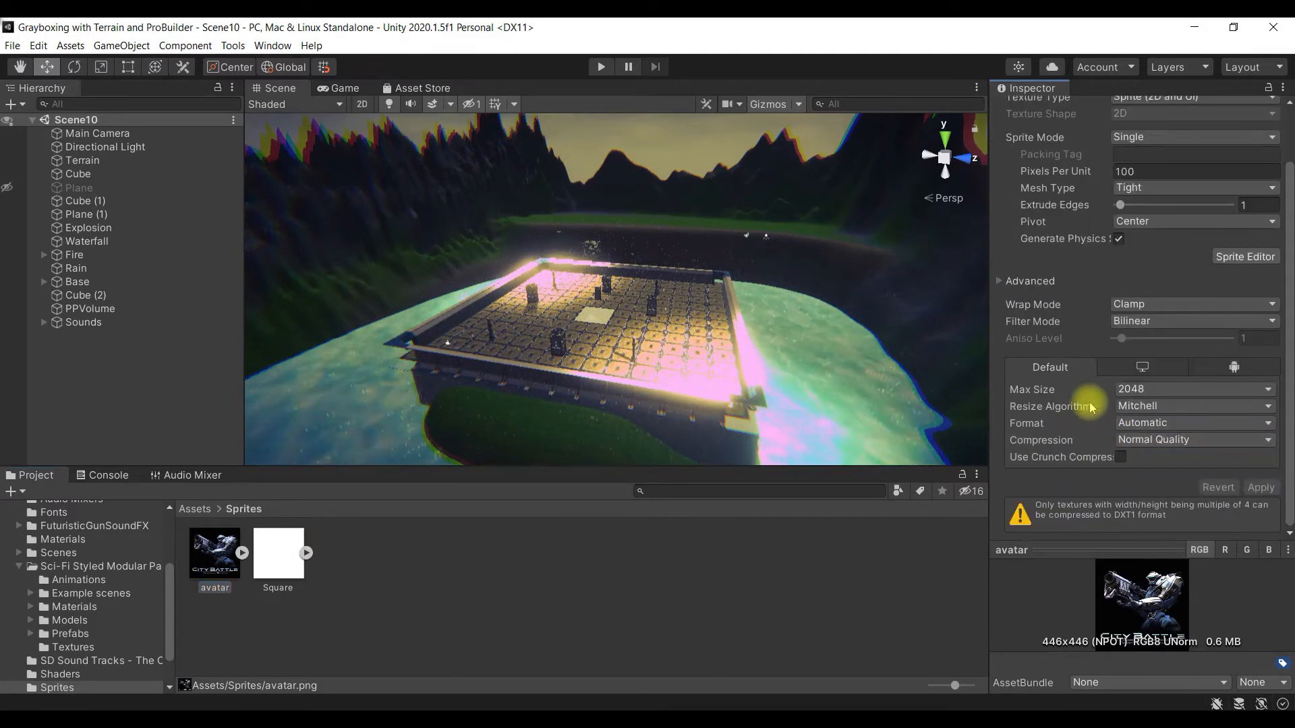
{"action": "left_click", "coordinate": [1145, 390]}
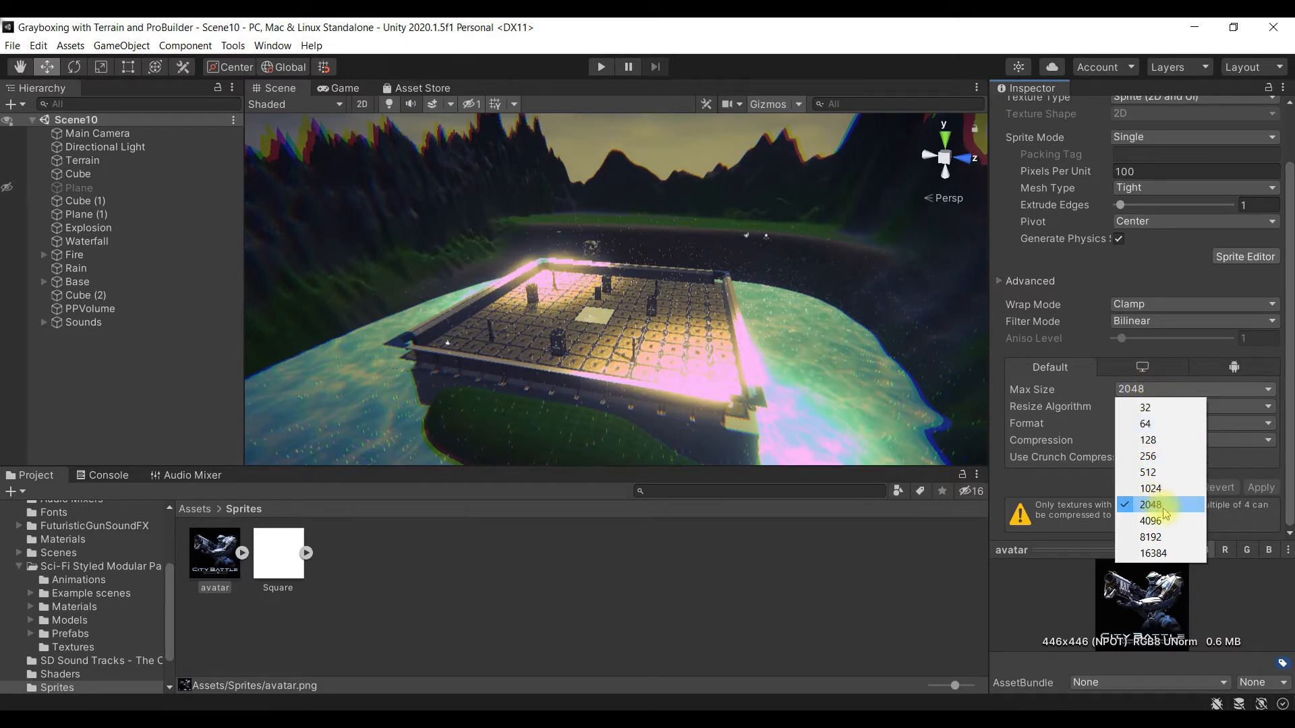
{"action": "left_click", "coordinate": [1166, 540]}
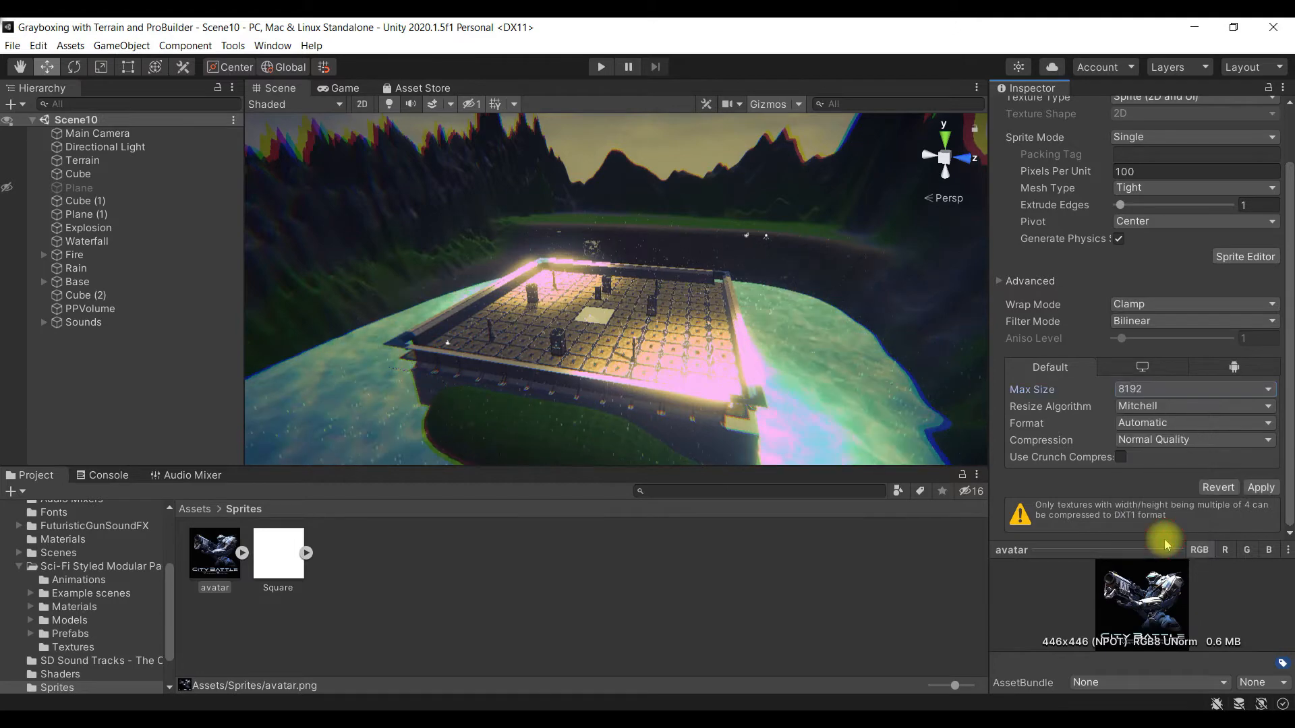
{"action": "left_click", "coordinate": [1260, 486]}
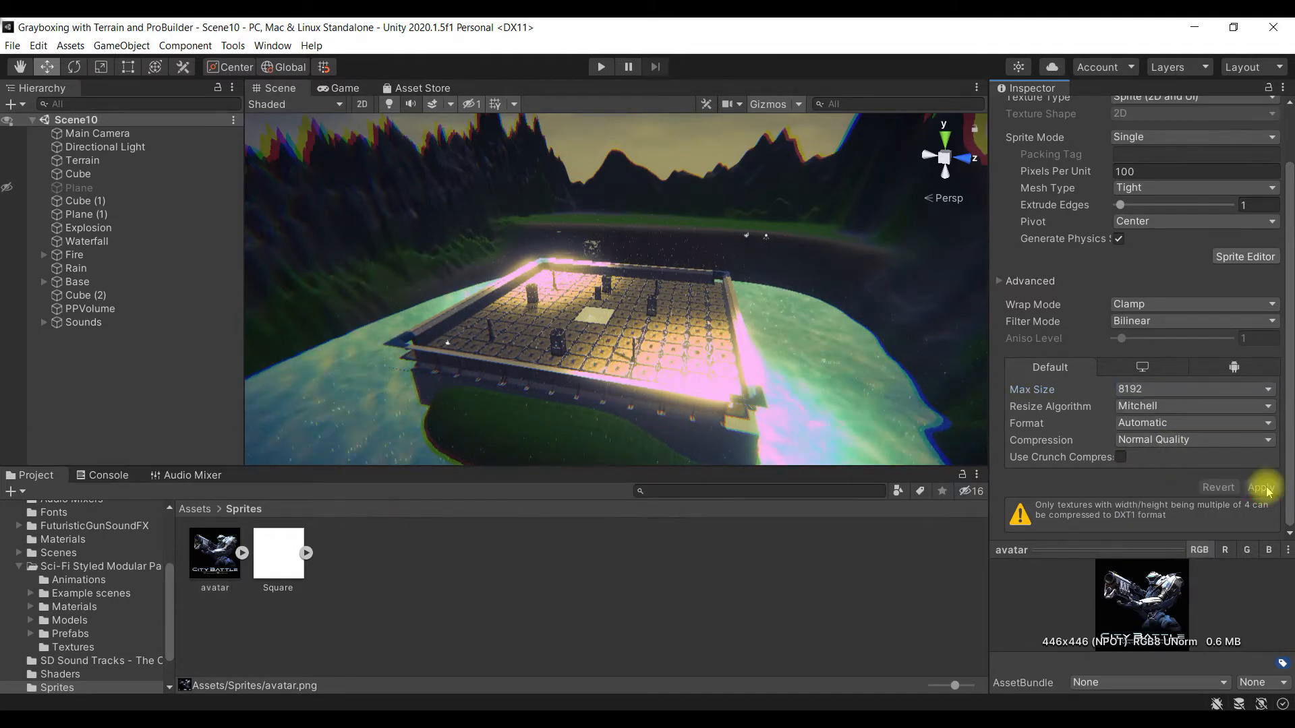
{"action": "left_click", "coordinate": [364, 593]}
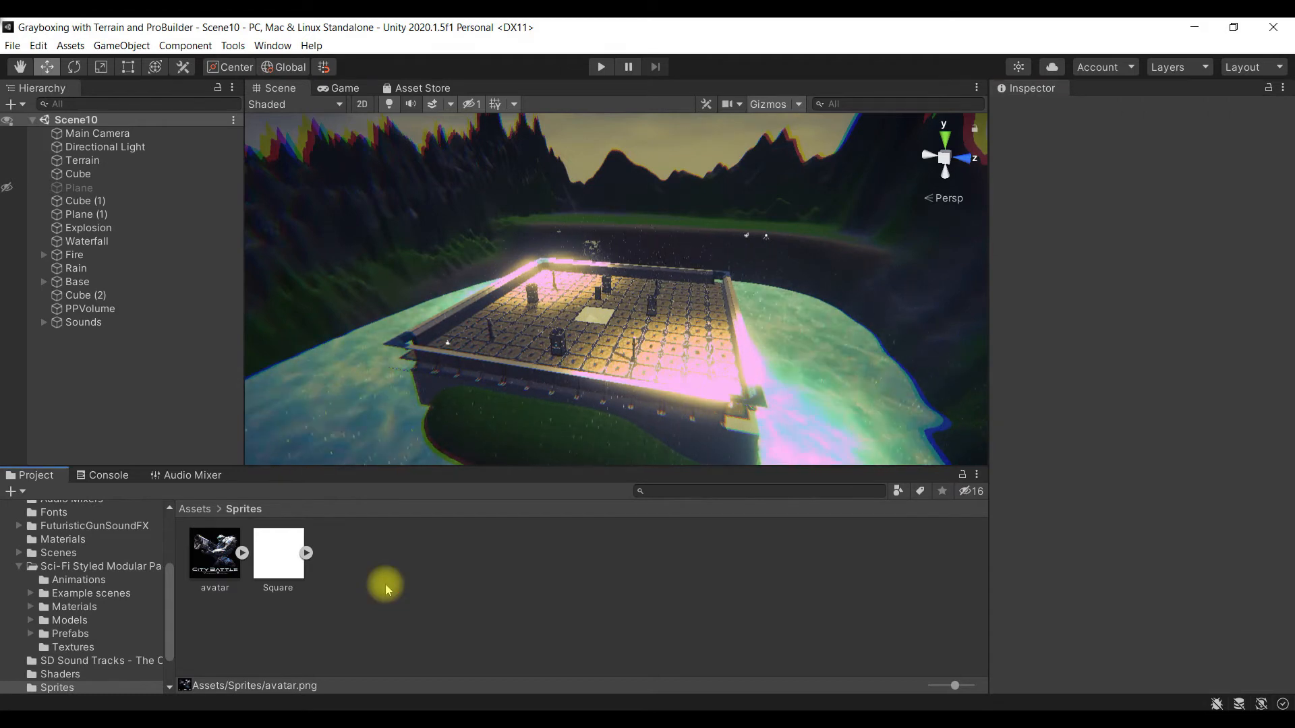
{"action": "left_click", "coordinate": [446, 605]}
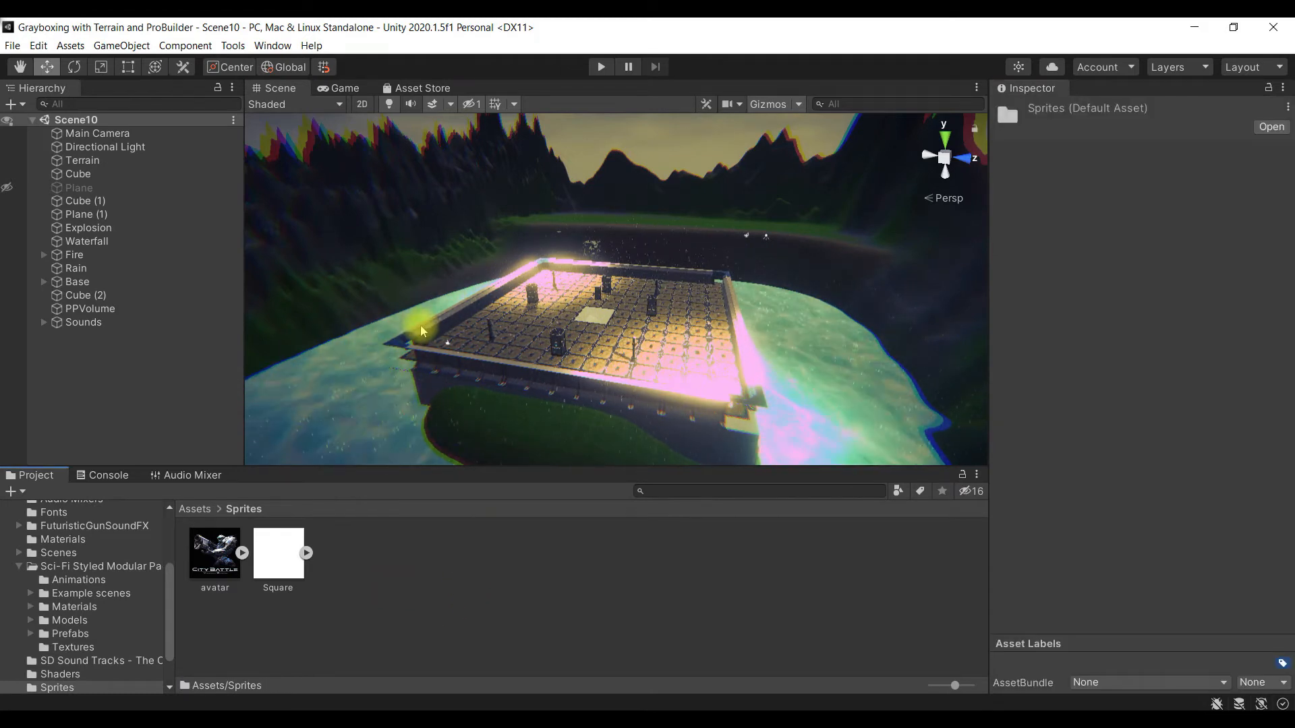
Step: Open the Unity Asset Store website in the browser from the editor's Asset Store page
{"action": "left_click", "coordinate": [273, 46]}
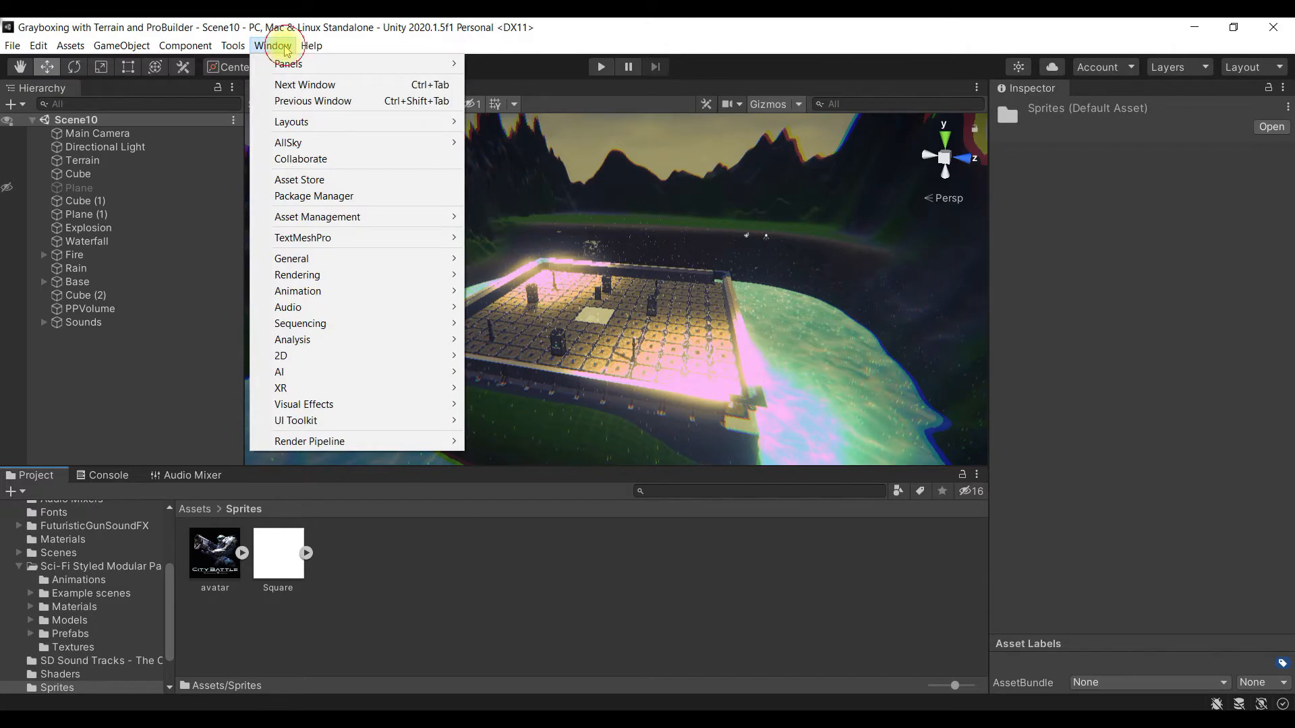
{"action": "left_click", "coordinate": [282, 46]}
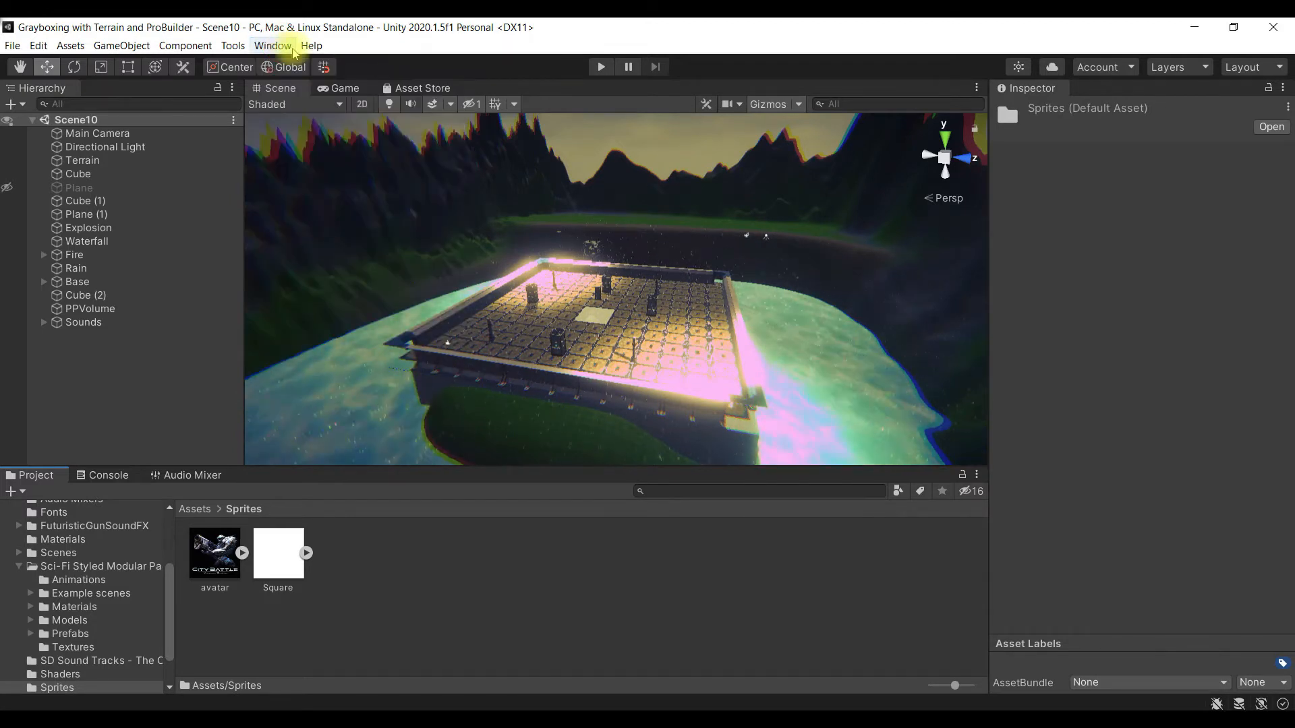
{"action": "left_click", "coordinate": [280, 46]}
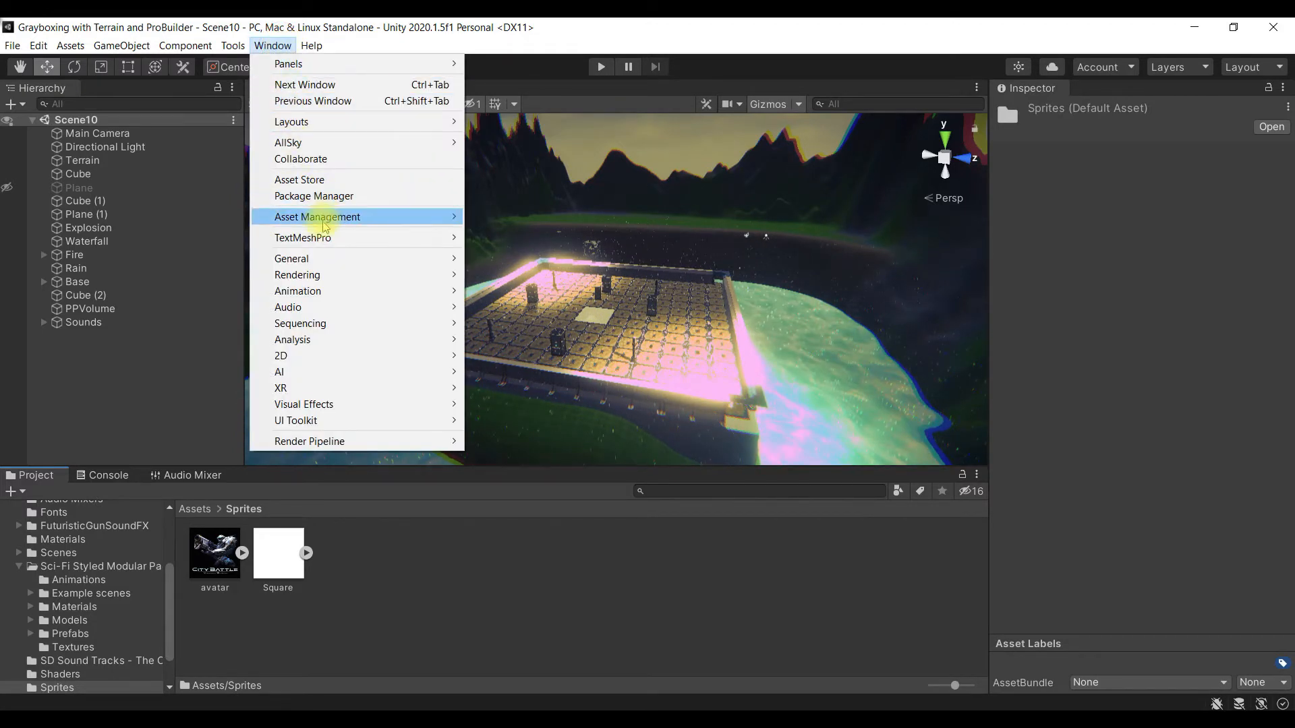
{"action": "left_click", "coordinate": [350, 181]}
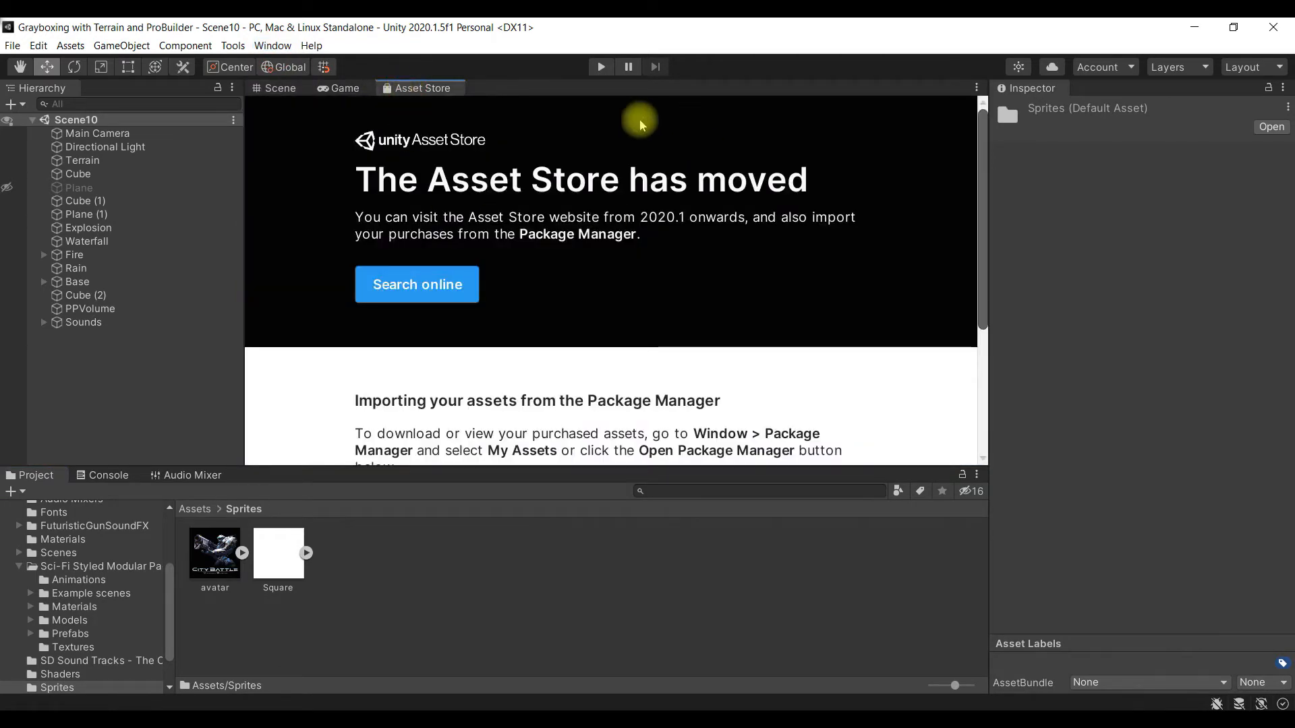
{"action": "left_click", "coordinate": [413, 300]}
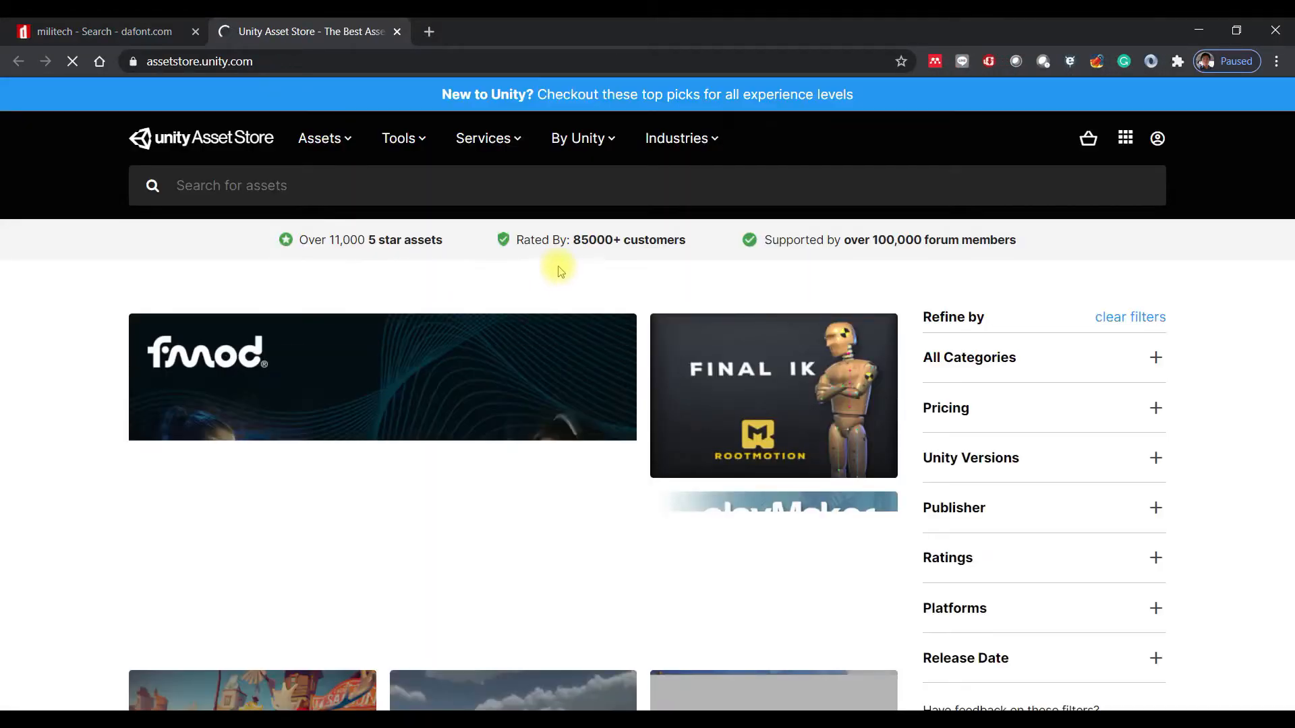
Step: Try to search the Asset Store for "gui parts"
{"action": "left_click", "coordinate": [427, 188]}
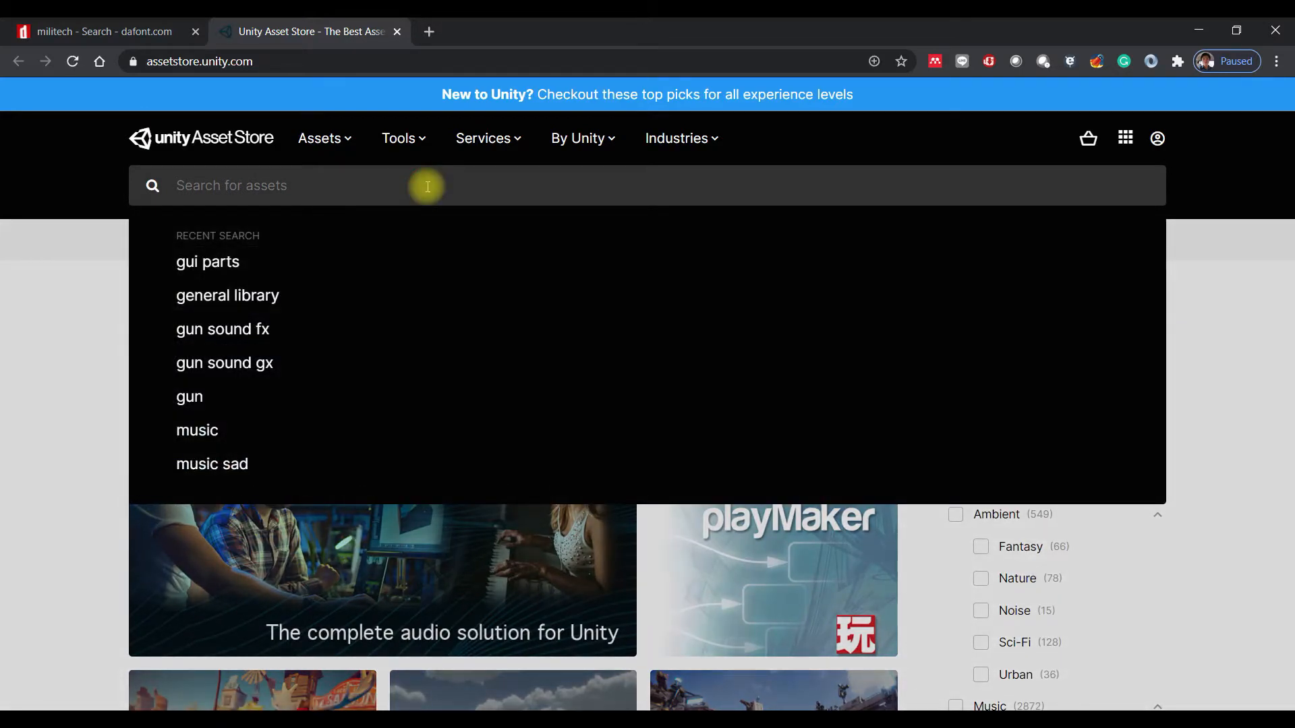
{"action": "type", "text": "g"}
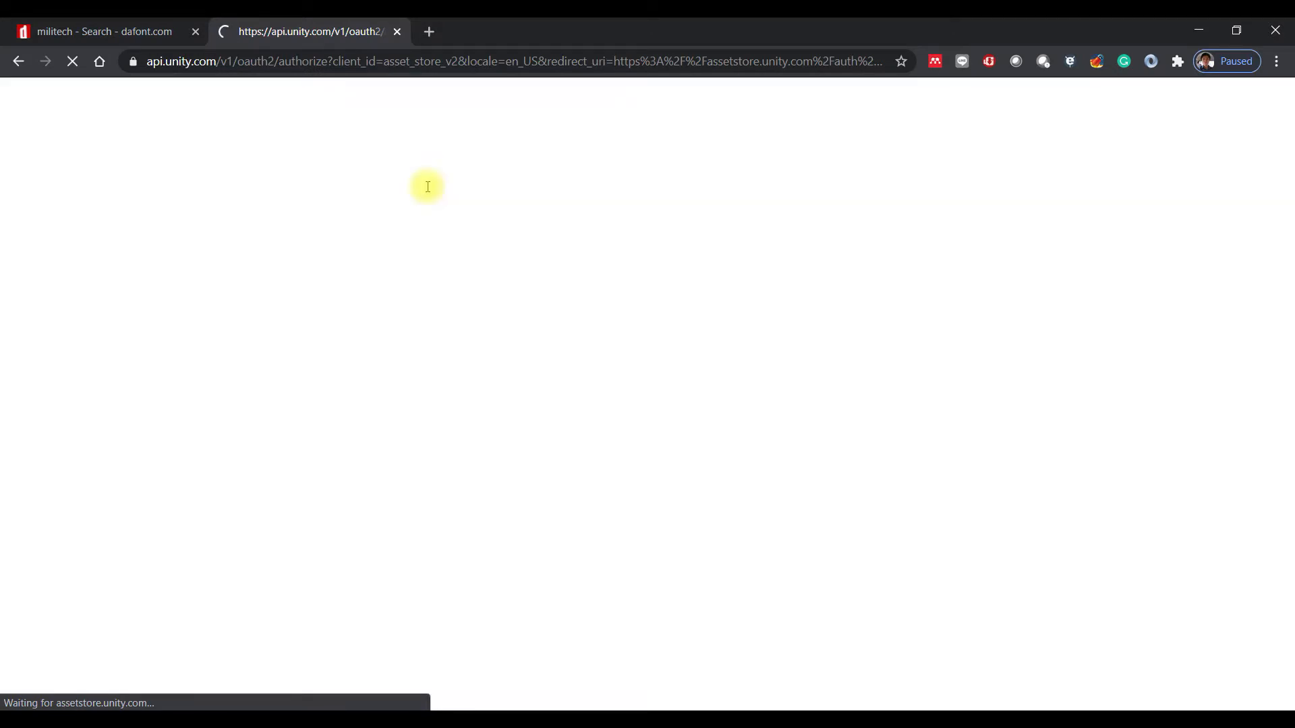
{"action": "left_click", "coordinate": [18, 63]}
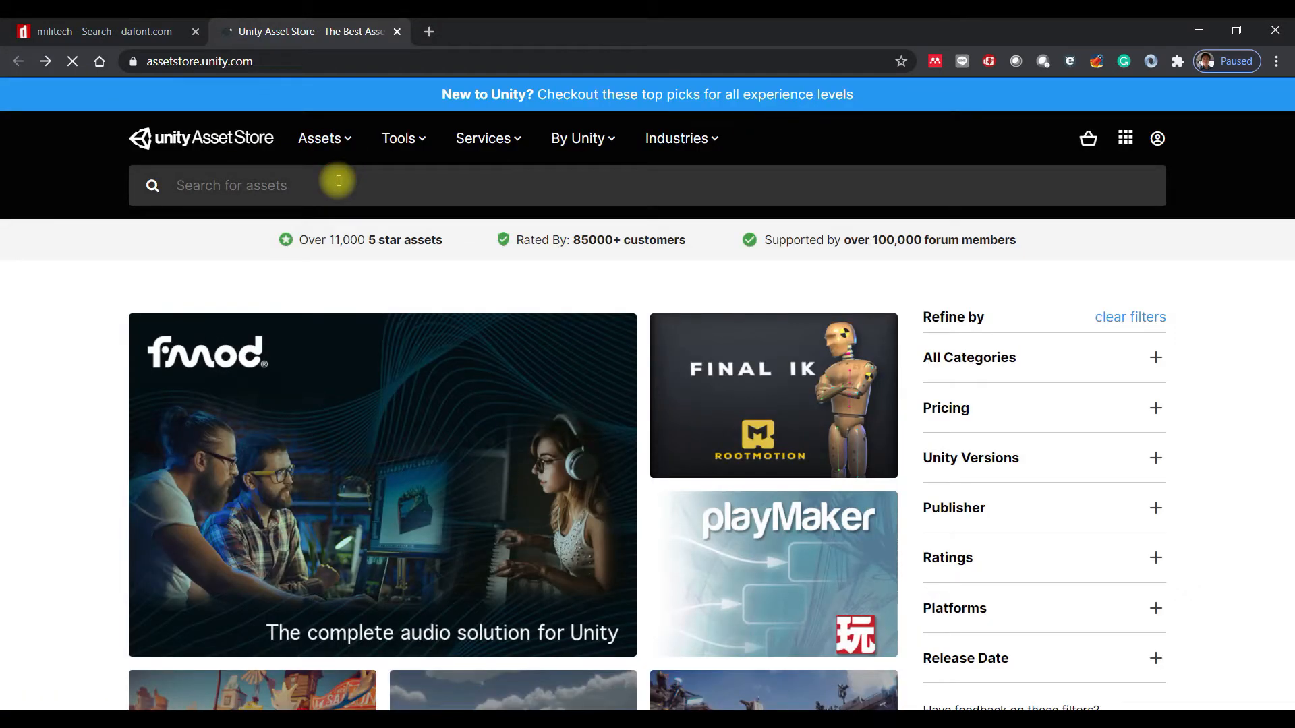
{"action": "left_click", "coordinate": [338, 181]}
{"action": "type", "text": "gui part"}
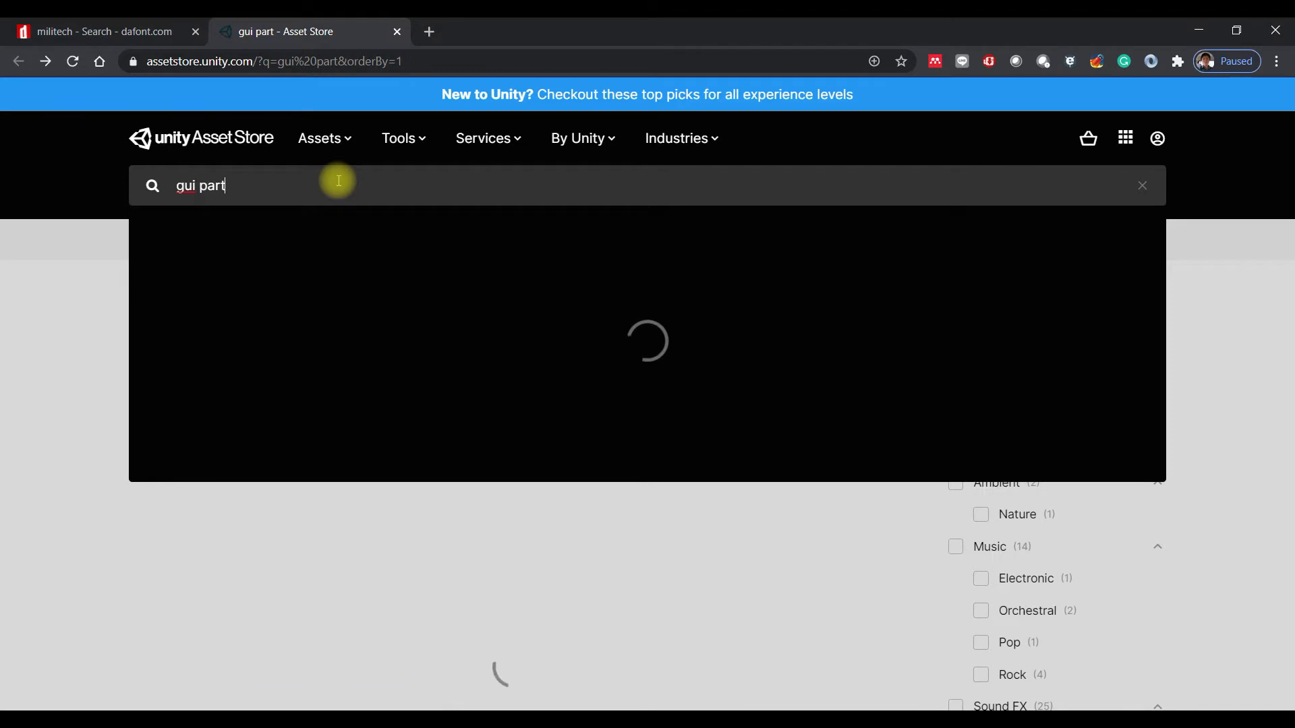
{"action": "type", "text": "s"}
{"action": "left_click", "coordinate": [286, 258]}
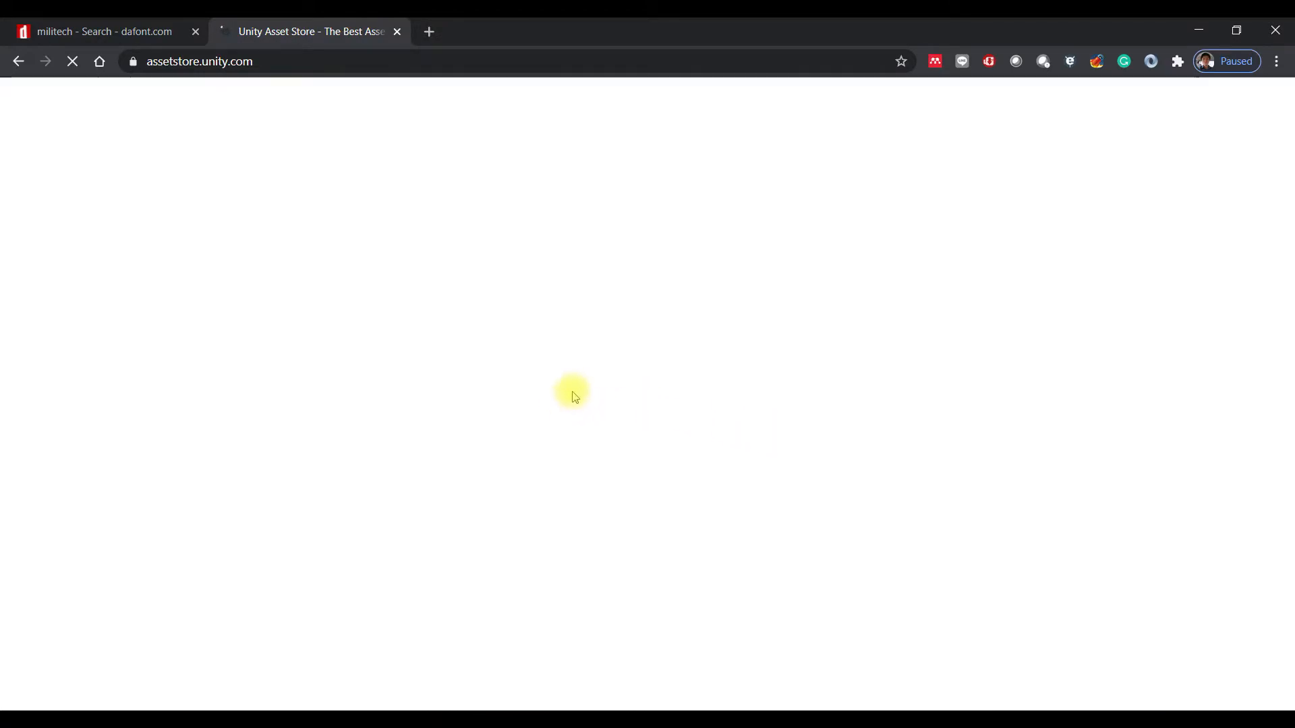
Step: Search the Asset Store for "gui parts" and open the page of PONETI's free GUI Parts asset
{"action": "scroll", "coordinate": [527, 365], "scroll_direction": "down", "scroll_amount": 5}
{"action": "scroll", "coordinate": [527, 365], "scroll_direction": "down", "scroll_amount": 16}
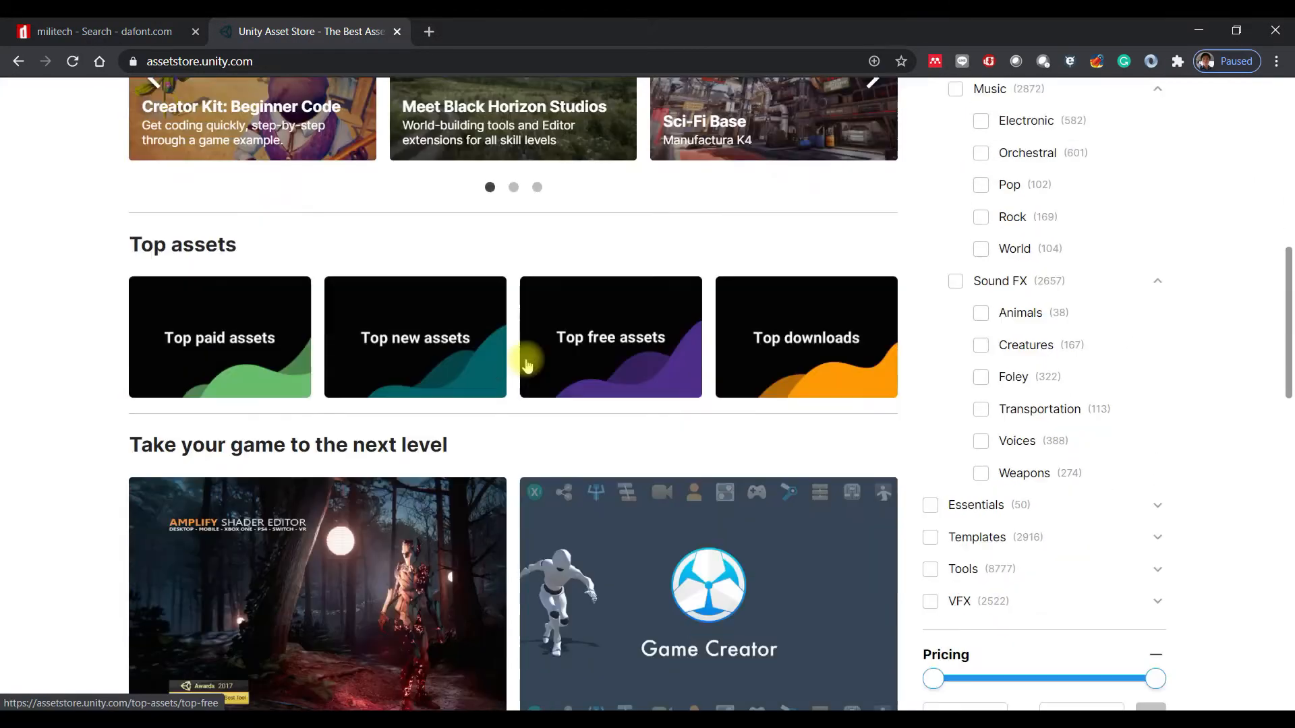
{"action": "scroll", "coordinate": [527, 365], "scroll_direction": "up", "scroll_amount": 20}
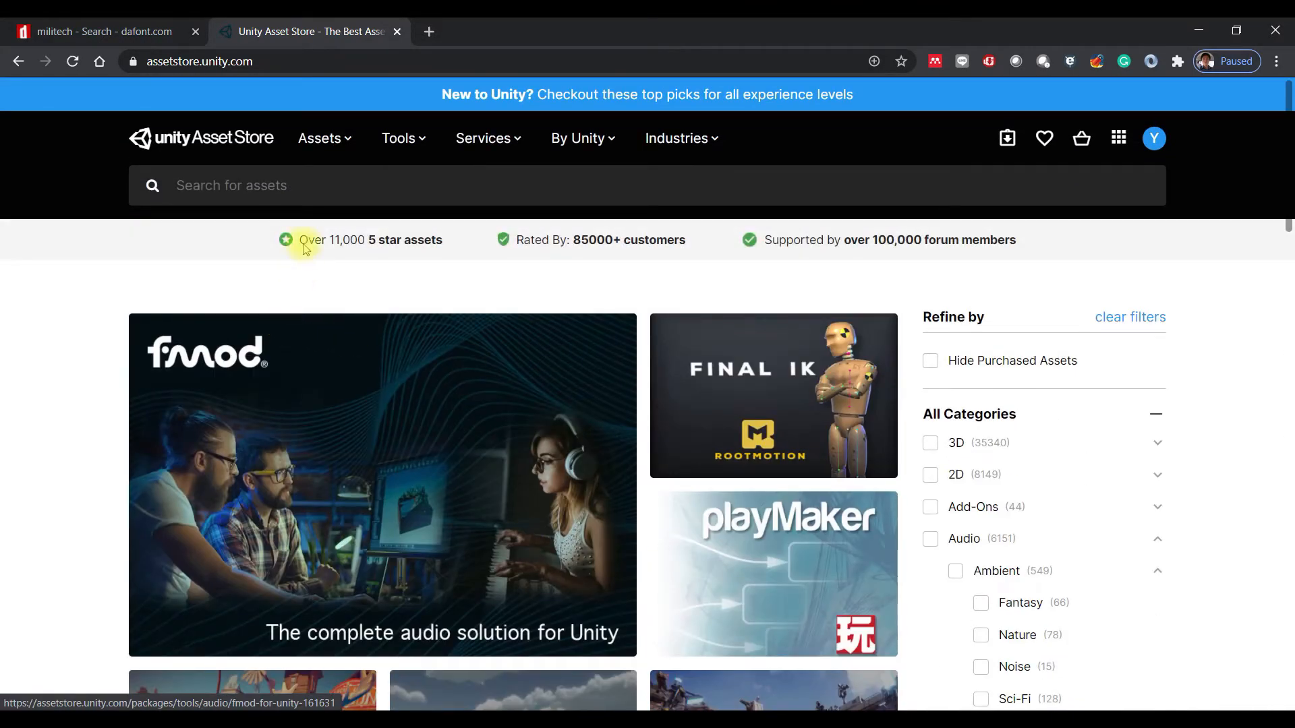
{"action": "left_click", "coordinate": [339, 197]}
{"action": "type", "text": "g"}
{"action": "type", "text": "parts"}
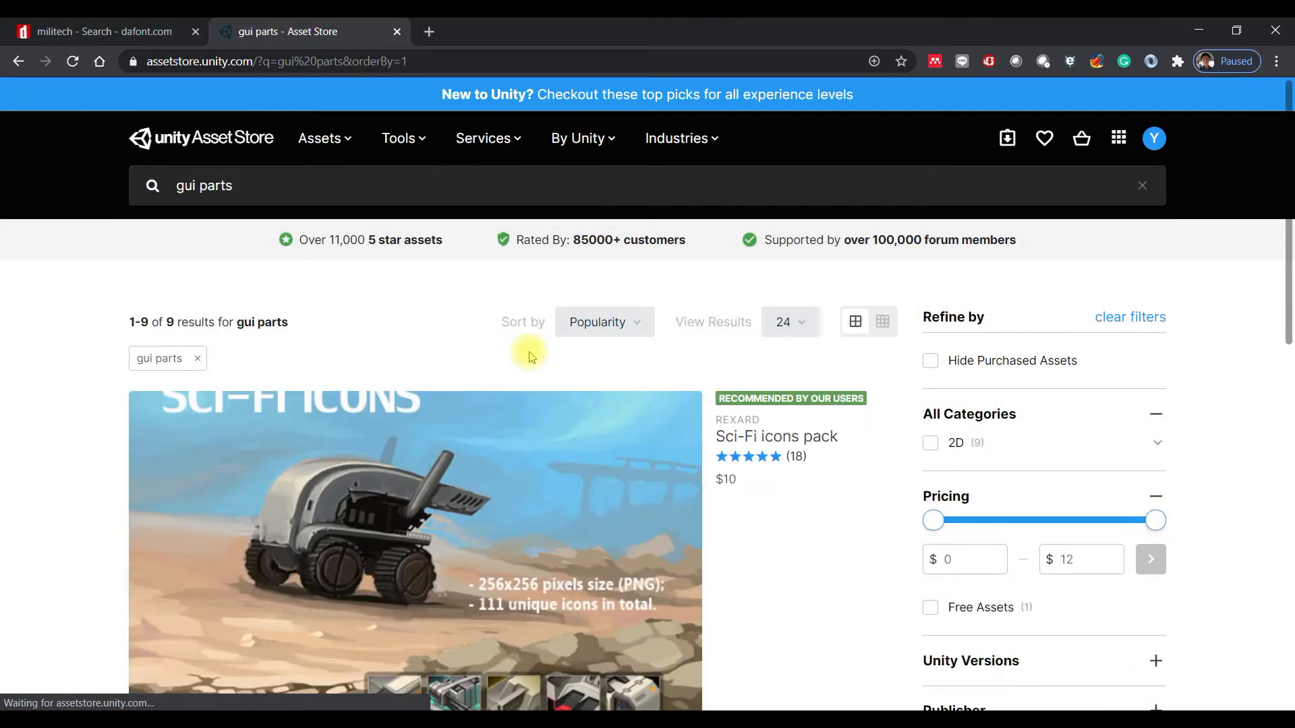
{"action": "scroll", "coordinate": [529, 352], "scroll_direction": "down", "scroll_amount": 8}
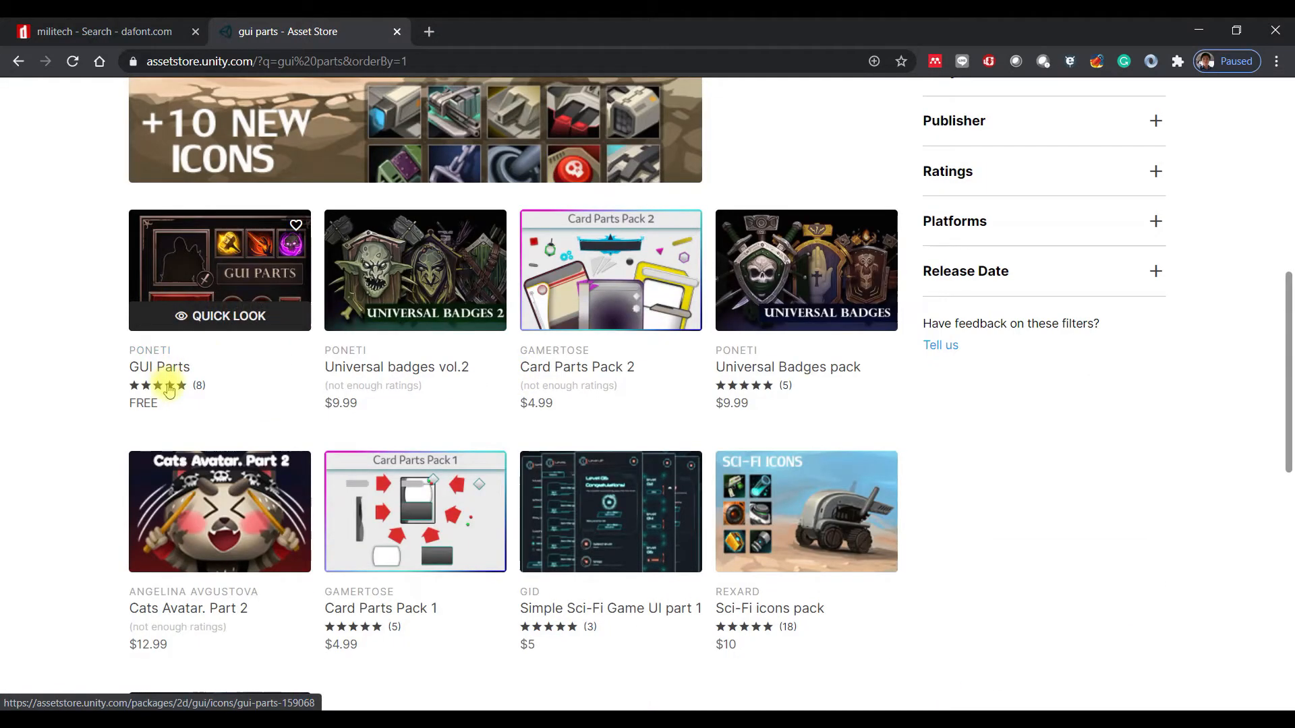
{"action": "left_click", "coordinate": [207, 297]}
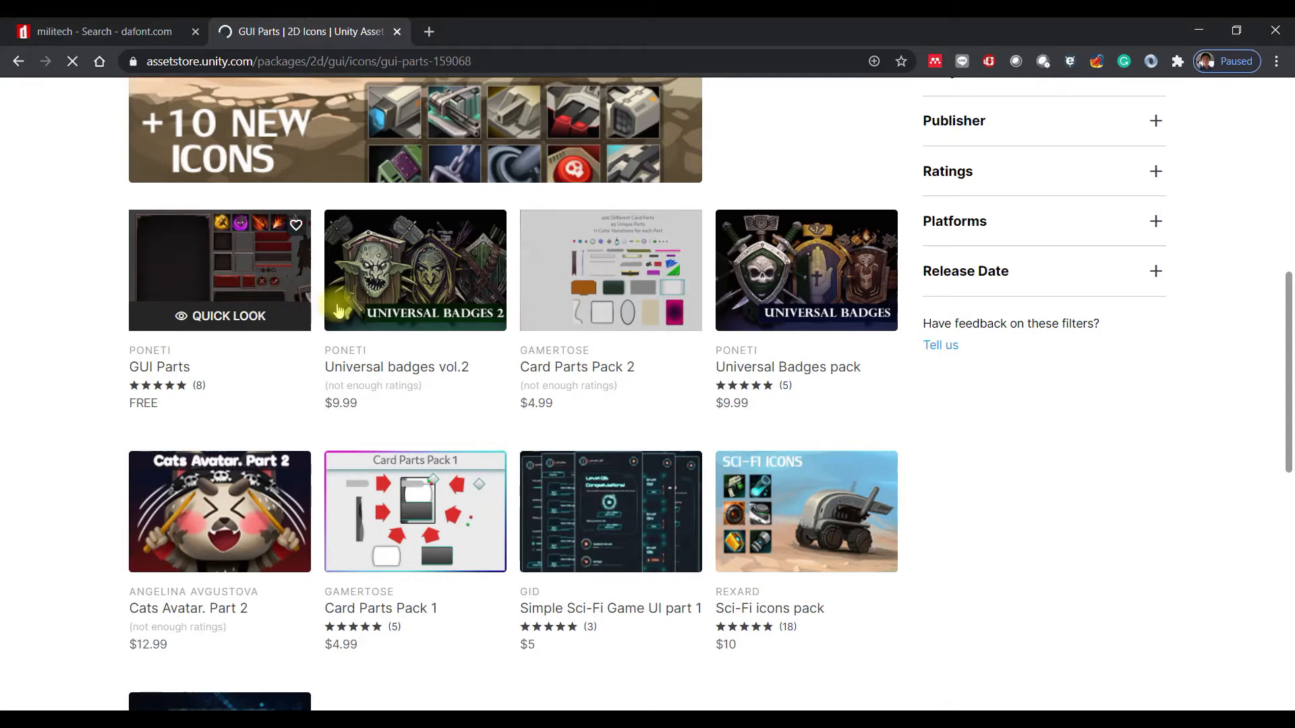
Step: Look over the GUI Parts preview and description, and add the free asset to My Assets
{"action": "scroll", "coordinate": [653, 343], "scroll_direction": "down", "scroll_amount": 2}
{"action": "scroll", "coordinate": [743, 312], "scroll_direction": "down", "scroll_amount": 3}
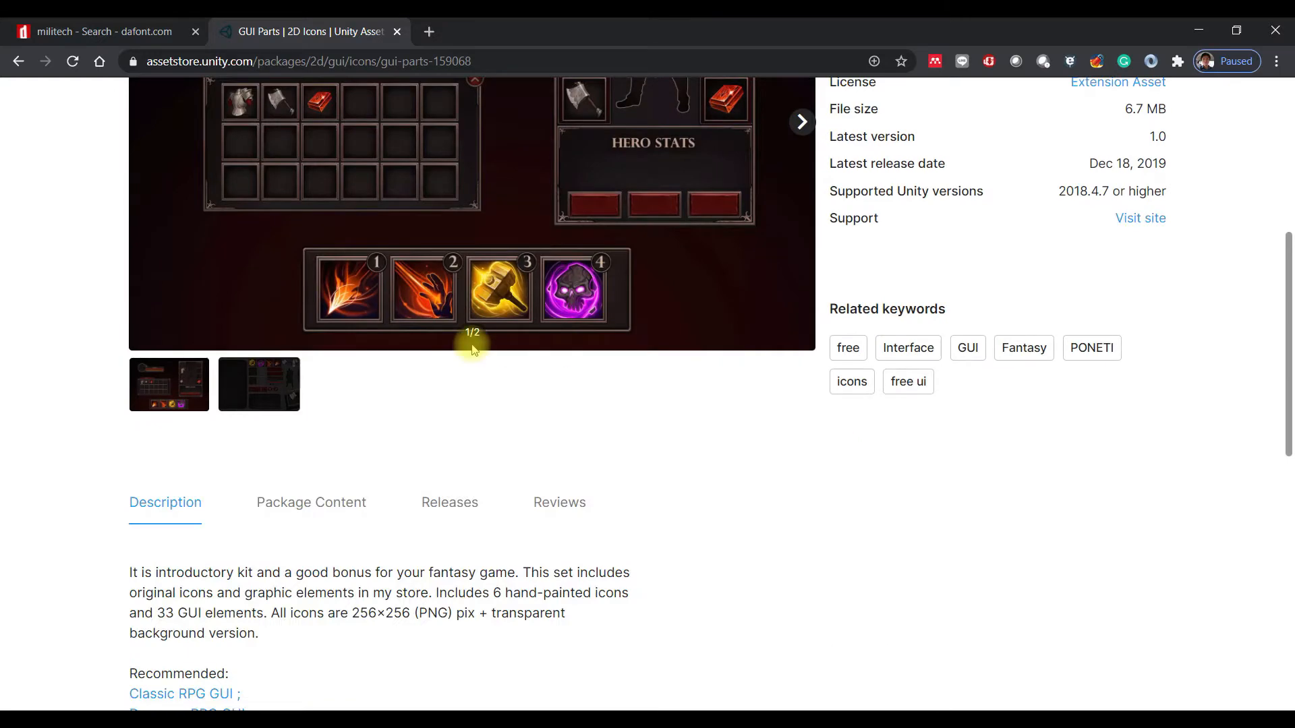
{"action": "scroll", "coordinate": [378, 273], "scroll_direction": "up", "scroll_amount": 3}
{"action": "scroll", "coordinate": [538, 351], "scroll_direction": "up", "scroll_amount": 1}
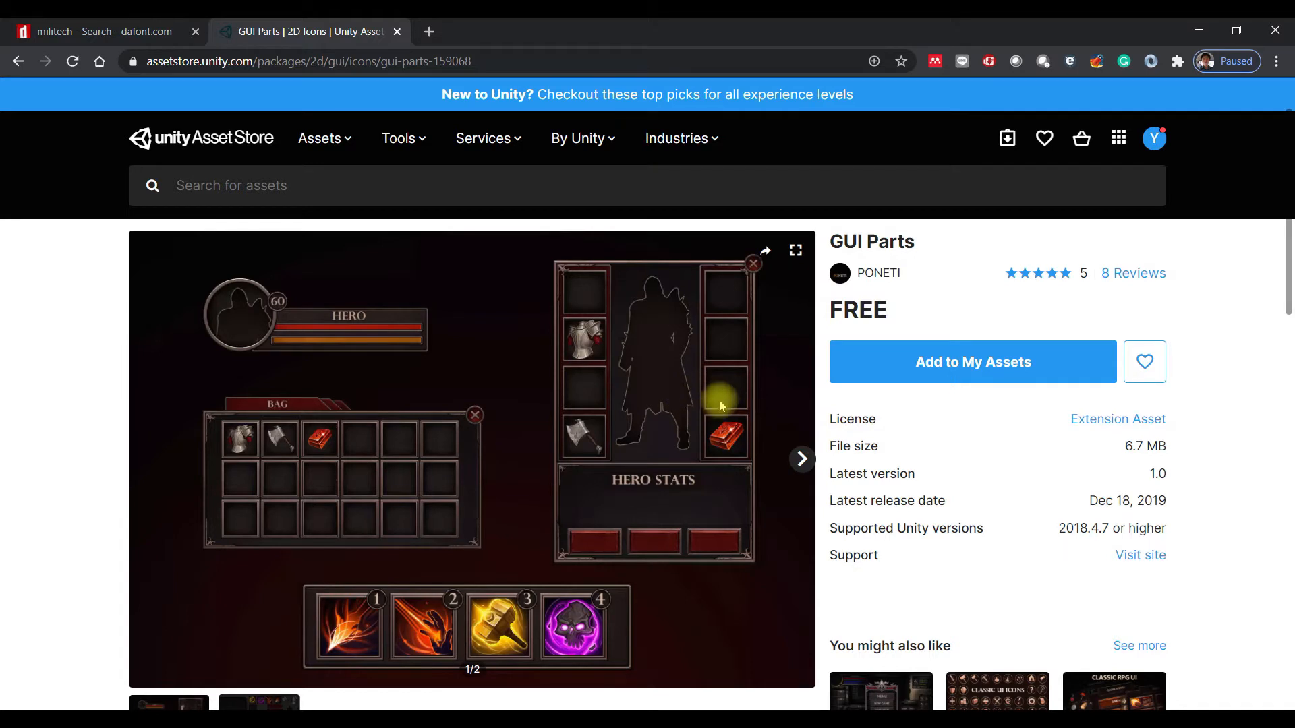
{"action": "left_click", "coordinate": [957, 370]}
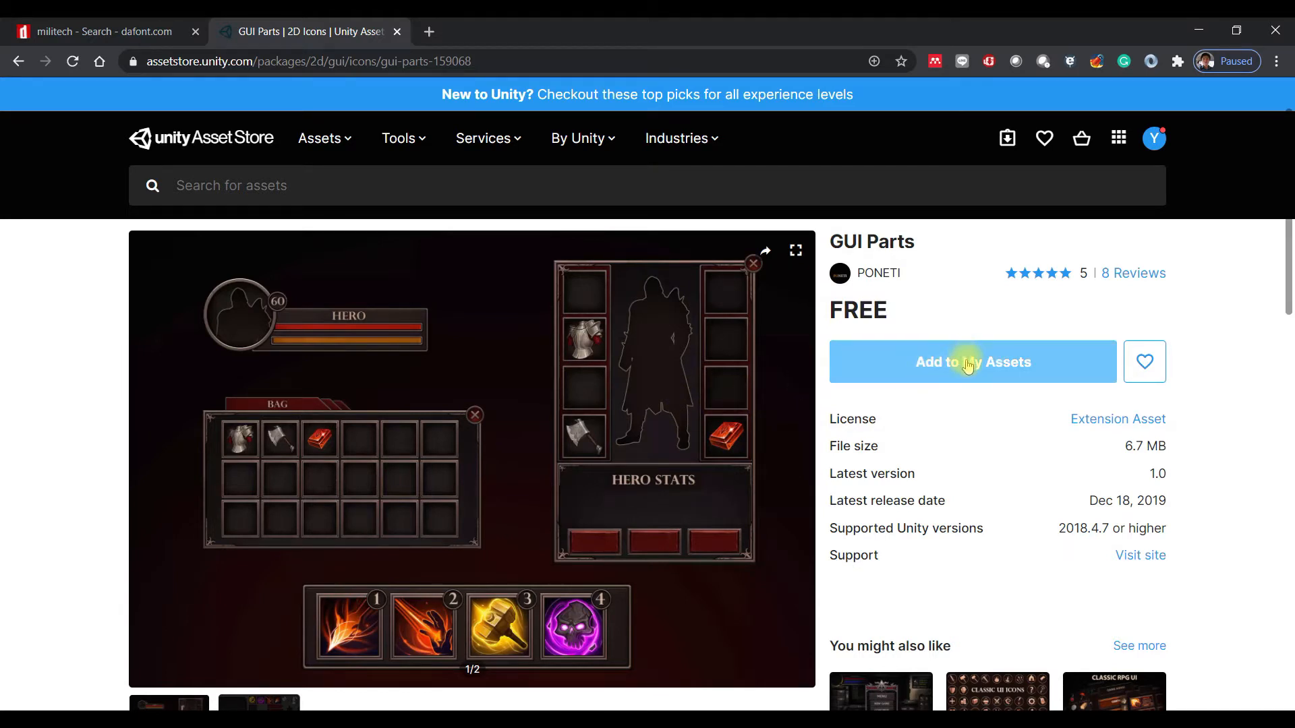
{"action": "left_click", "coordinate": [1009, 368]}
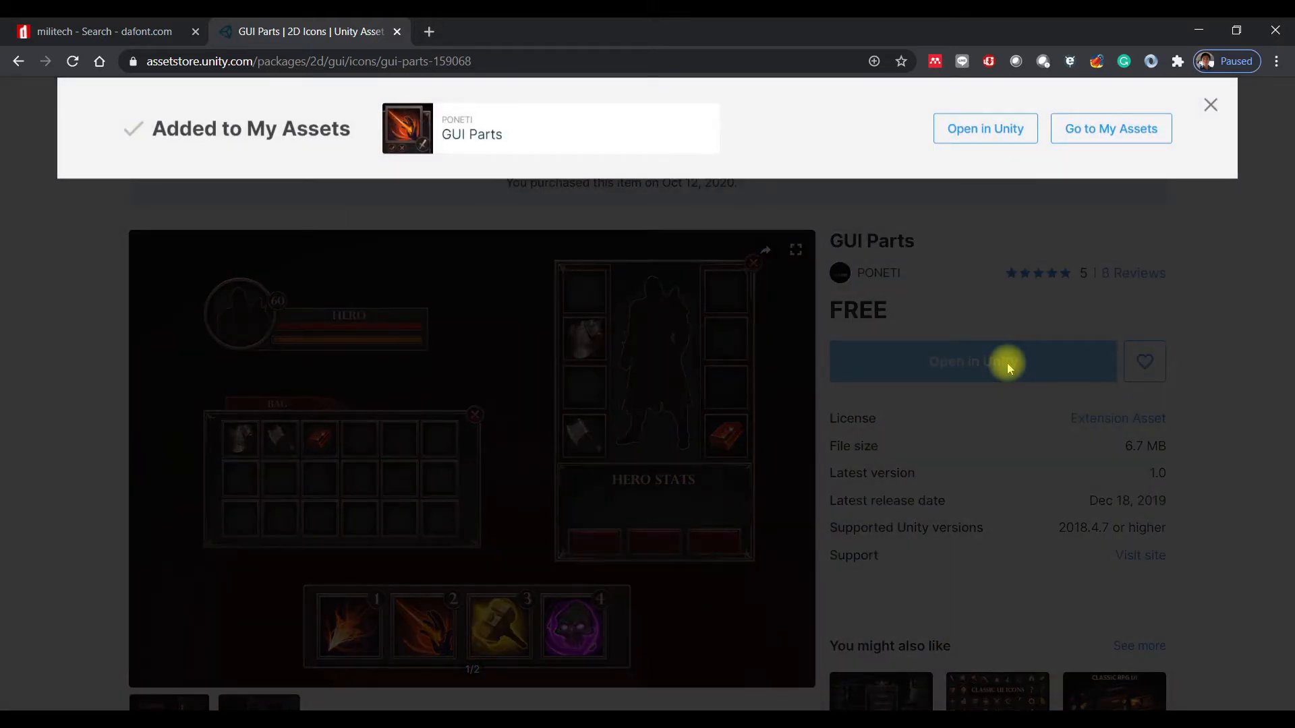
Step: Open the GUI Parts asset in the Unity Editor's Package Manager and download the package
{"action": "left_click", "coordinate": [987, 134]}
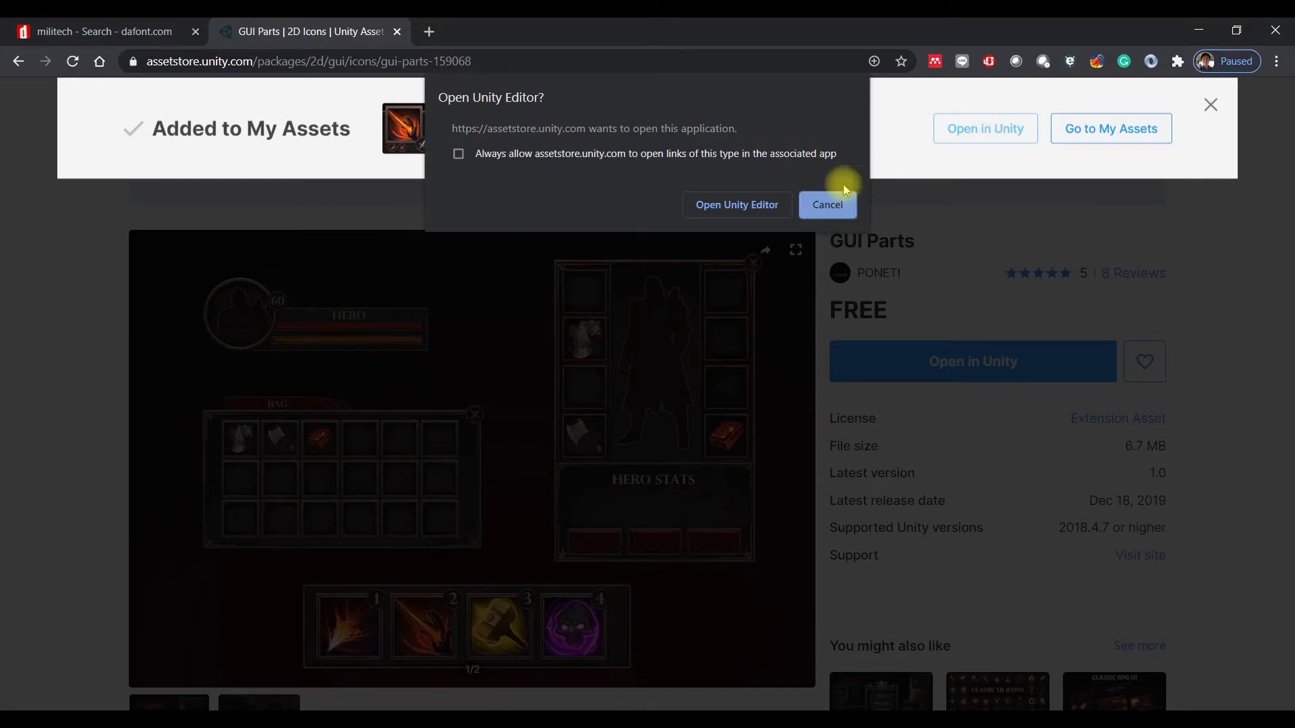
{"action": "left_click", "coordinate": [762, 206]}
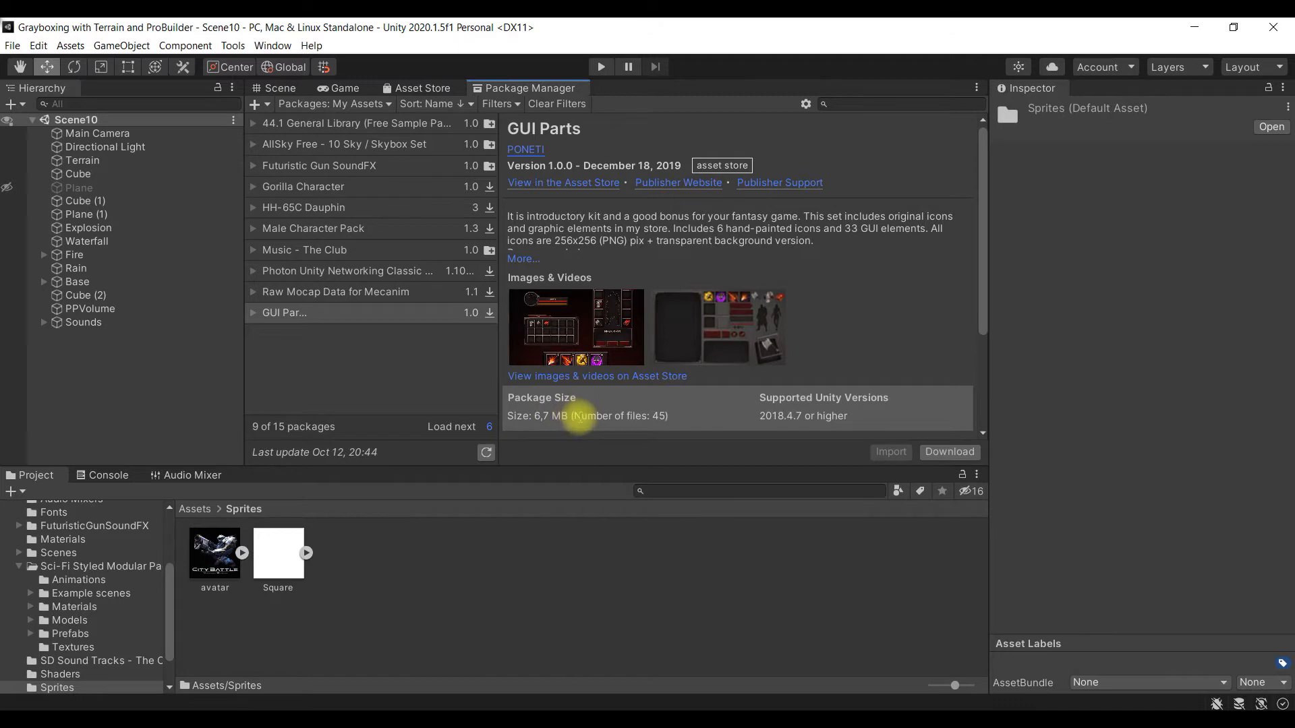
{"action": "left_click", "coordinate": [951, 452]}
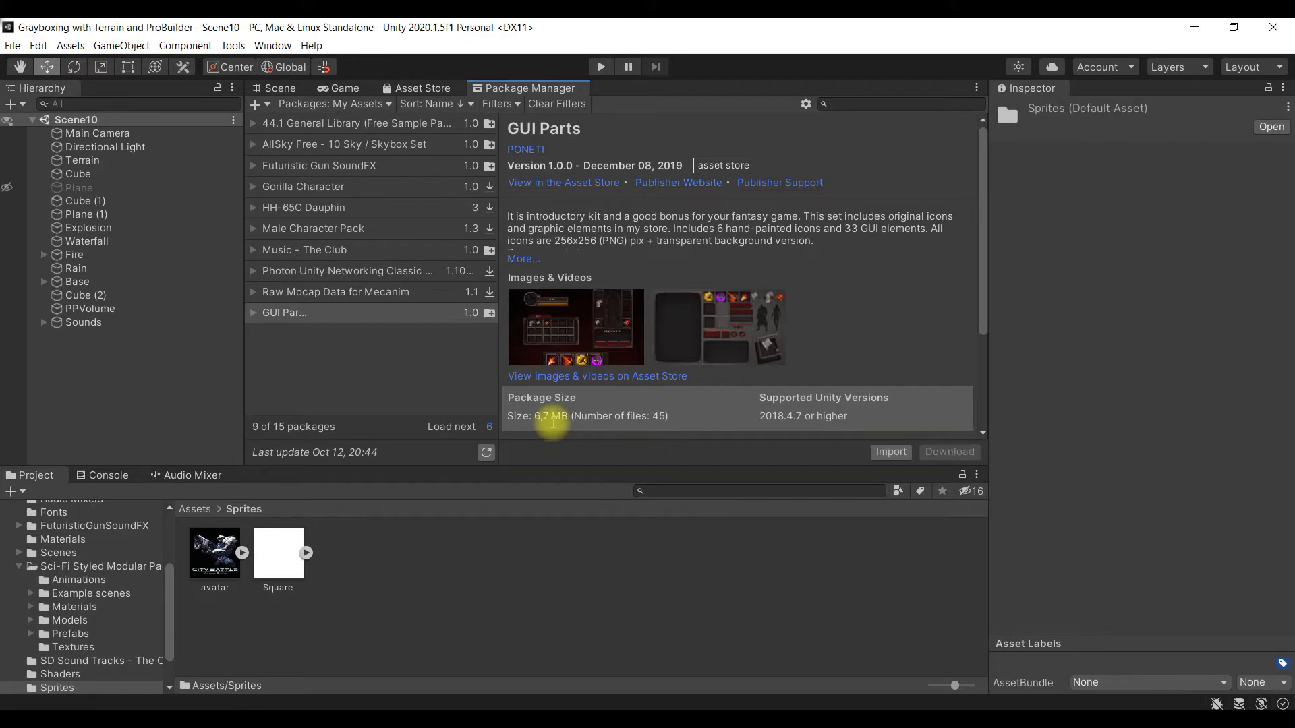
Step: Import the GUI Parts package into the project with all of its files selected
{"action": "left_click", "coordinate": [891, 452]}
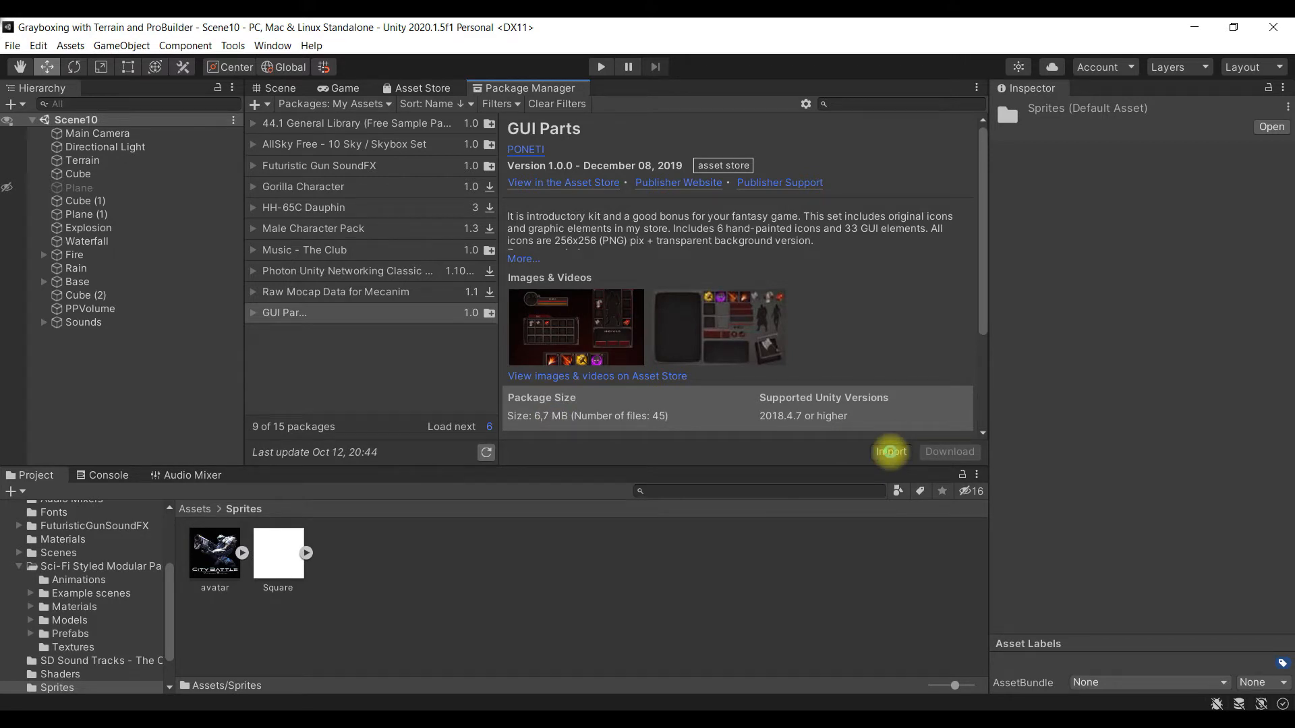
{"action": "scroll", "coordinate": [206, 323], "scroll_direction": "down", "scroll_amount": 5}
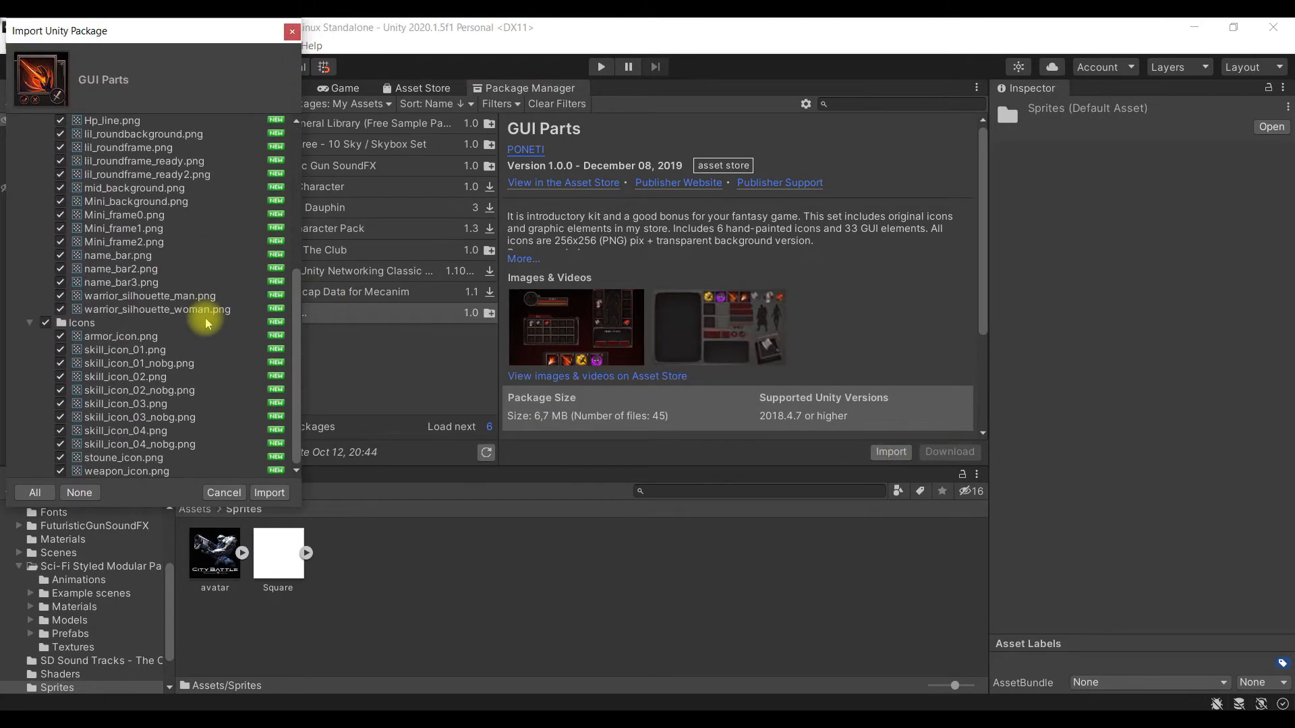
{"action": "scroll", "coordinate": [205, 318], "scroll_direction": "up", "scroll_amount": 5}
{"action": "scroll", "coordinate": [205, 318], "scroll_direction": "down", "scroll_amount": 5}
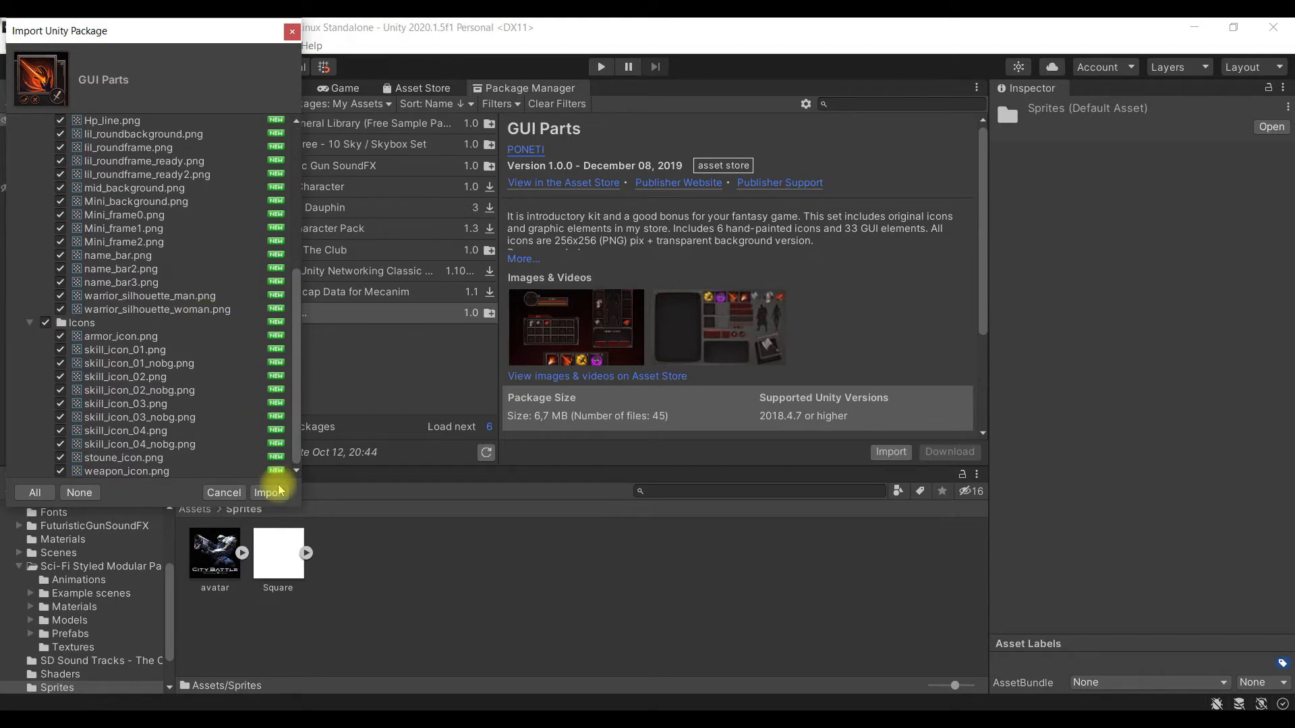
{"action": "scroll", "coordinate": [244, 394], "scroll_direction": "up", "scroll_amount": 5}
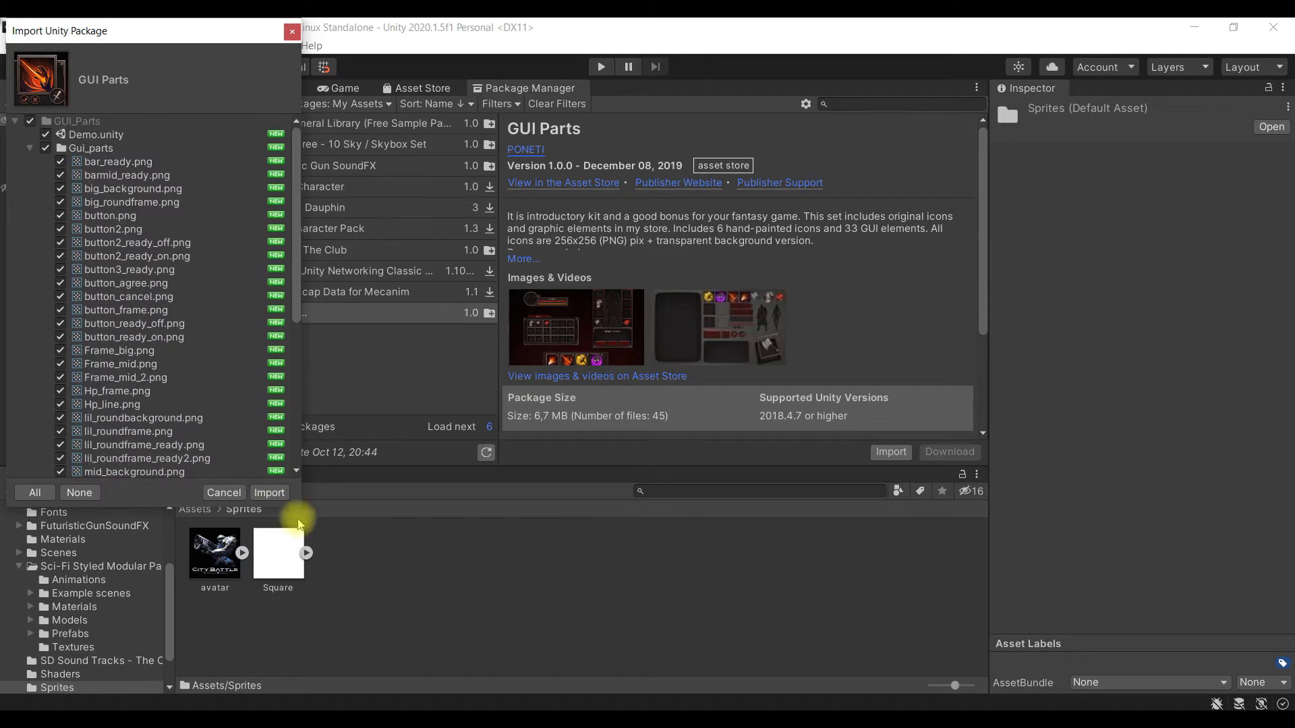
{"action": "left_click", "coordinate": [278, 497]}
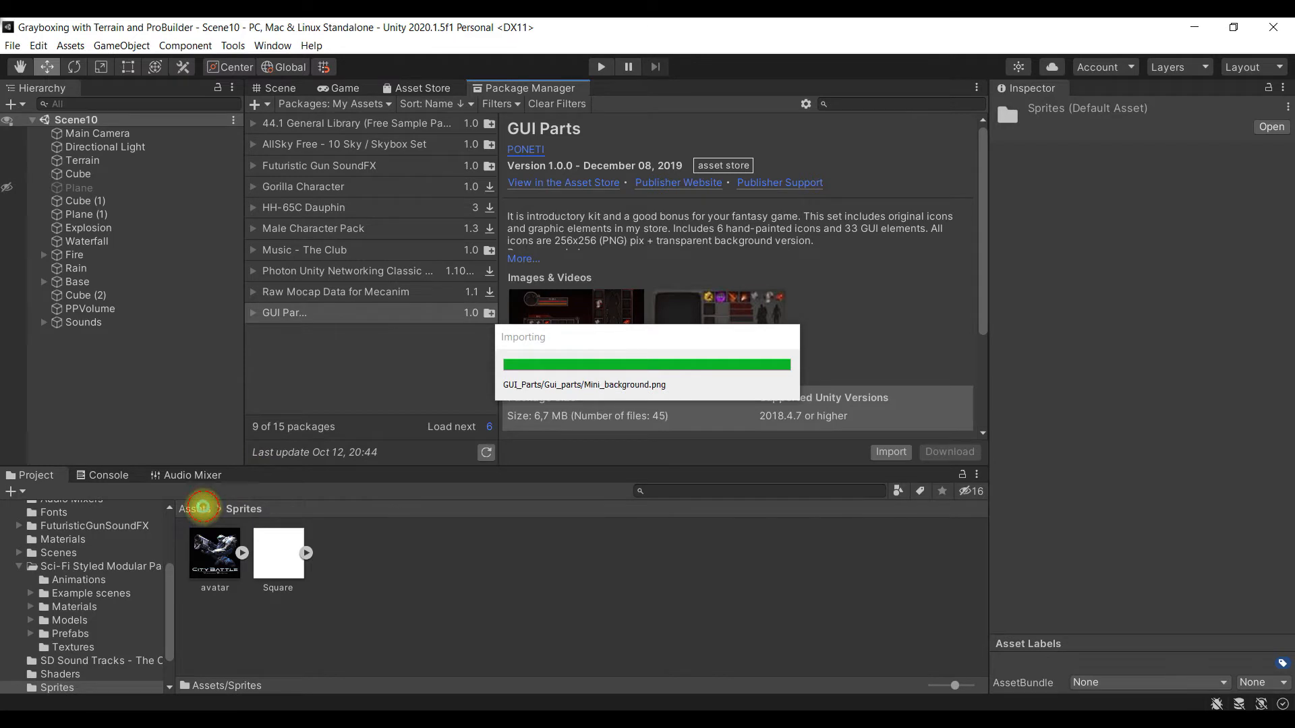
Step: Examine the imported skill and armor icons in the GUI_Parts/Icons folder and their import settings
{"action": "left_click", "coordinate": [204, 509]}
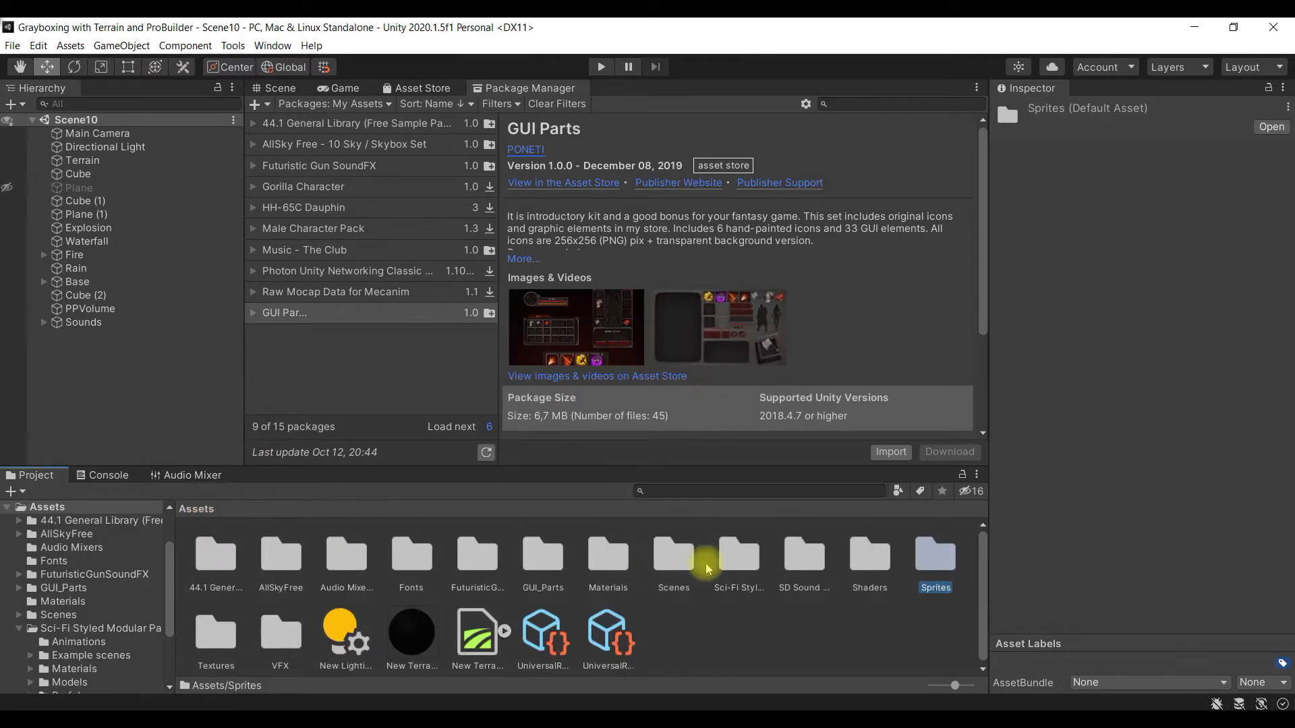
{"action": "double_click", "coordinate": [540, 561]}
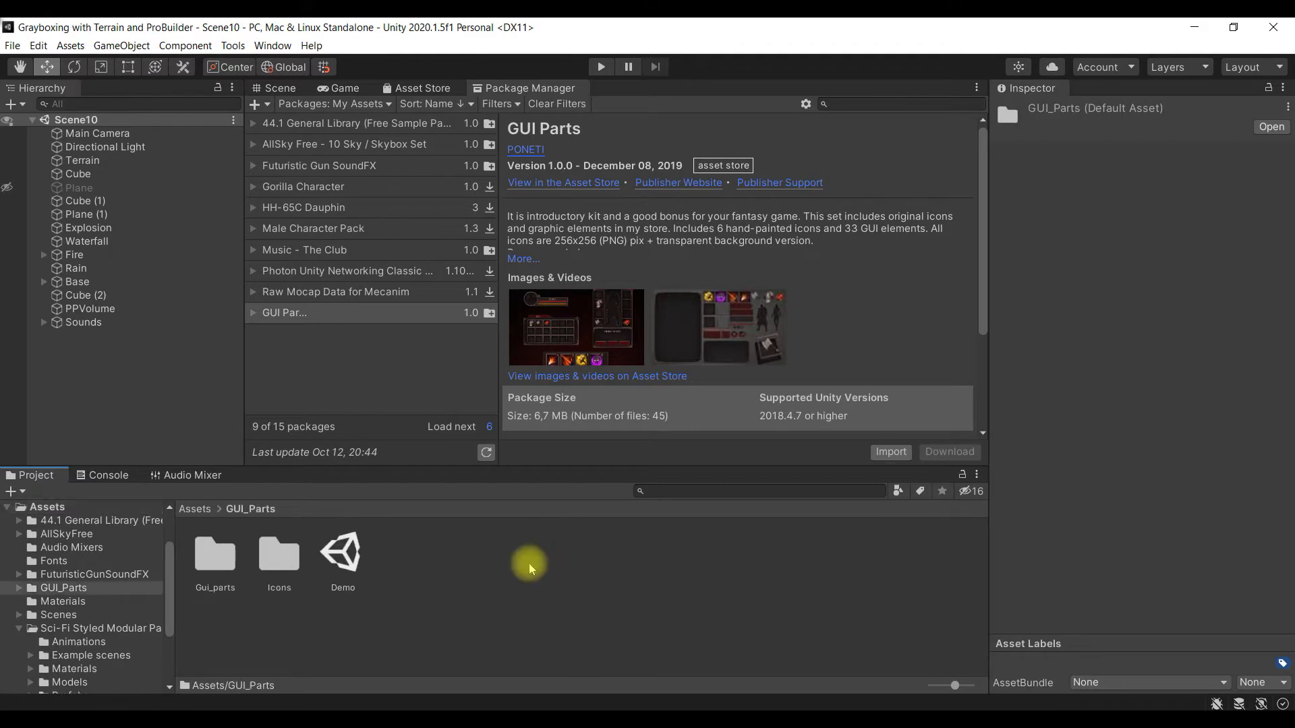
{"action": "double_click", "coordinate": [270, 560]}
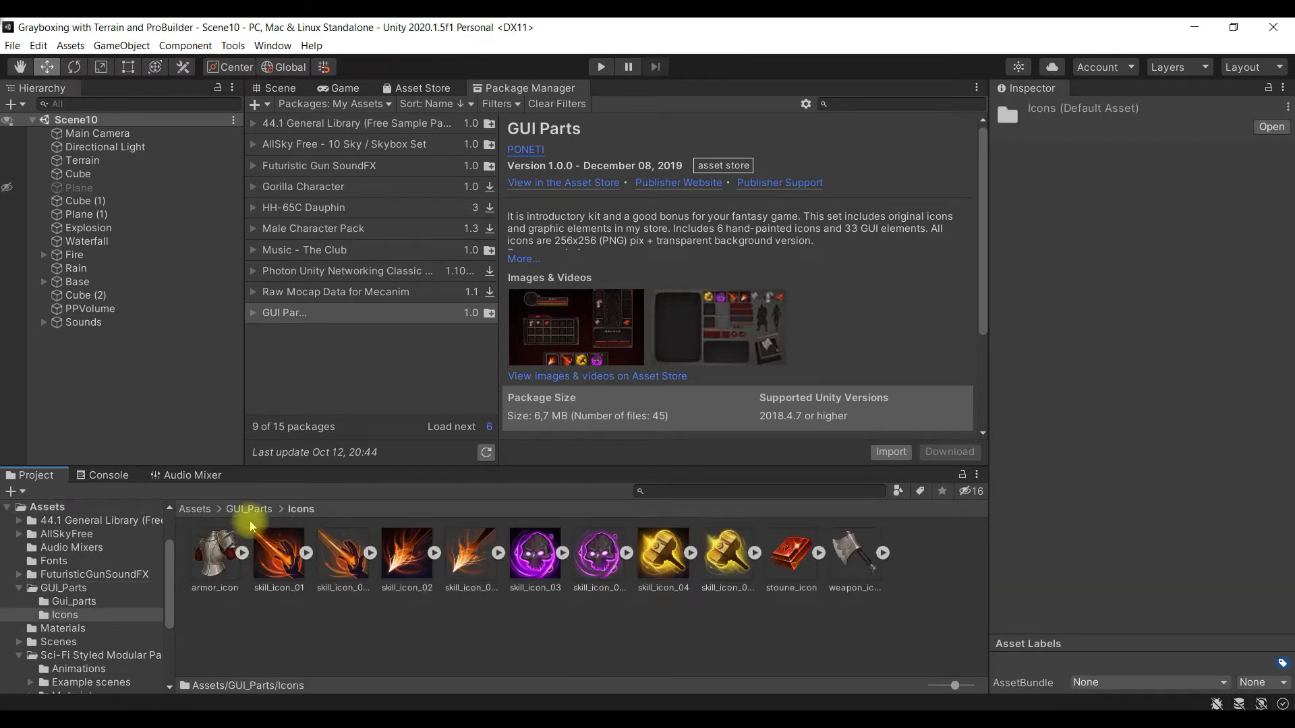
{"action": "left_click", "coordinate": [213, 562]}
{"action": "left_click", "coordinate": [306, 553]}
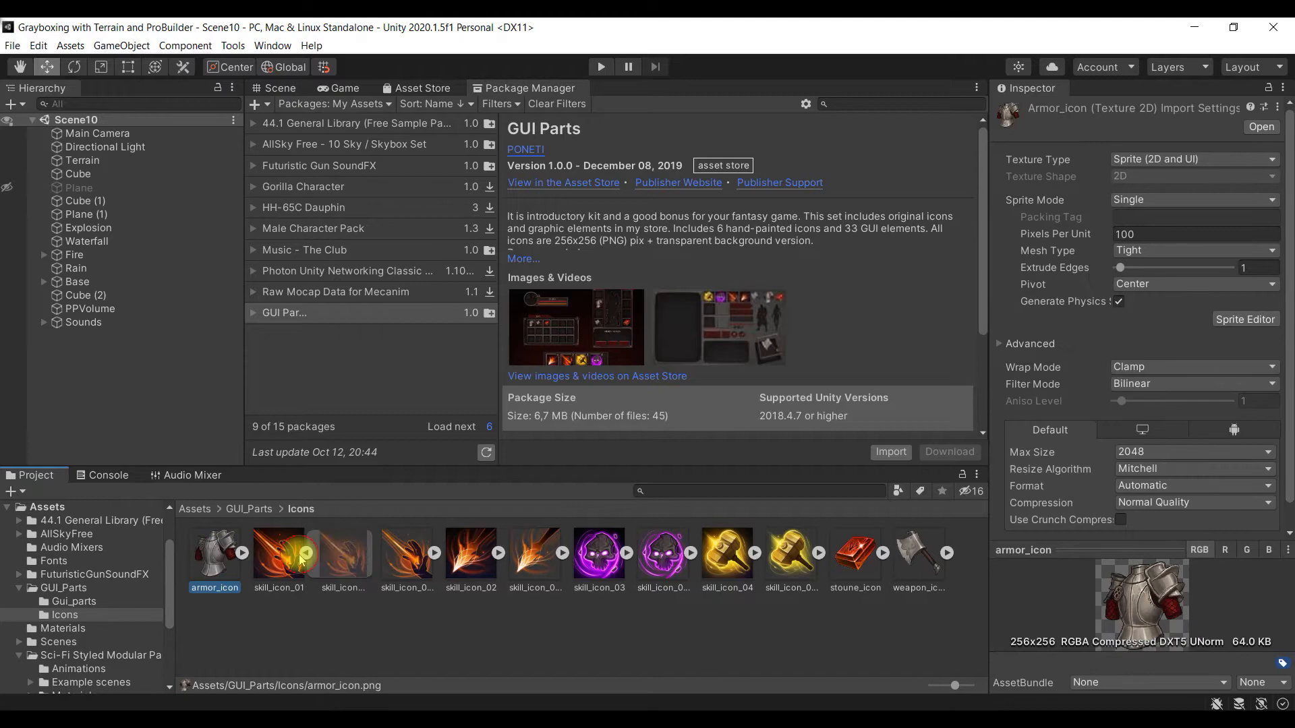
{"action": "left_click", "coordinate": [341, 561]}
{"action": "left_click", "coordinate": [307, 553]}
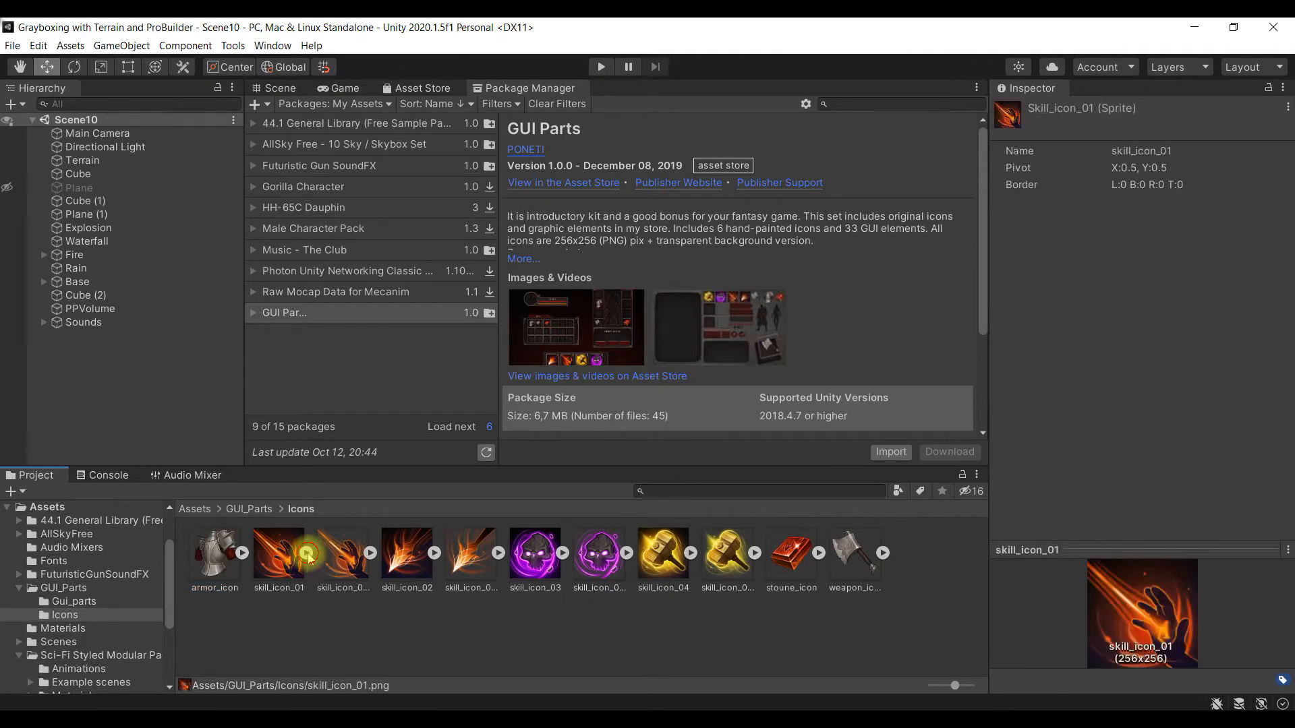
{"action": "left_click", "coordinate": [342, 560]}
{"action": "left_click", "coordinate": [412, 562]}
{"action": "left_click", "coordinate": [472, 560]}
{"action": "left_click", "coordinate": [536, 559]}
{"action": "left_click", "coordinate": [599, 562]}
{"action": "left_click", "coordinate": [663, 560]}
{"action": "left_click", "coordinate": [727, 560]}
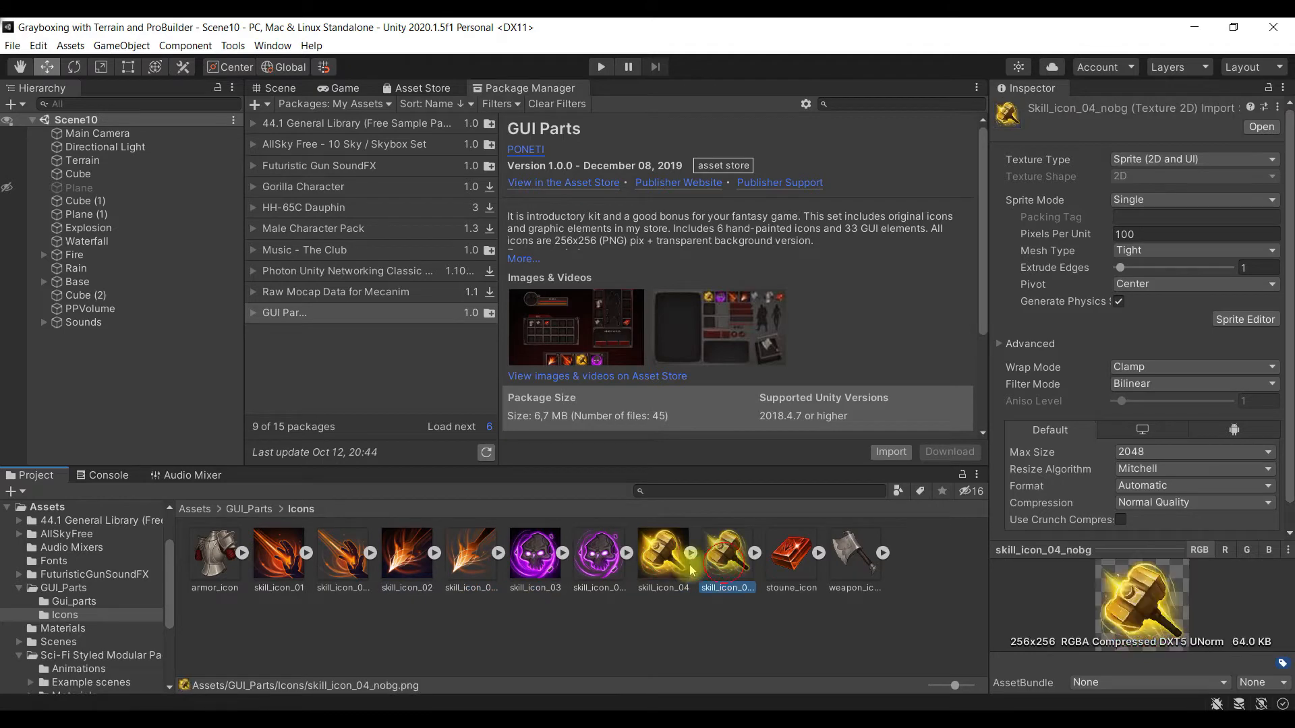
Step: Look over the button, frame and bar sprites in the GUI_Parts/Gui_parts folder
{"action": "left_click", "coordinate": [250, 509]}
{"action": "double_click", "coordinate": [223, 552]}
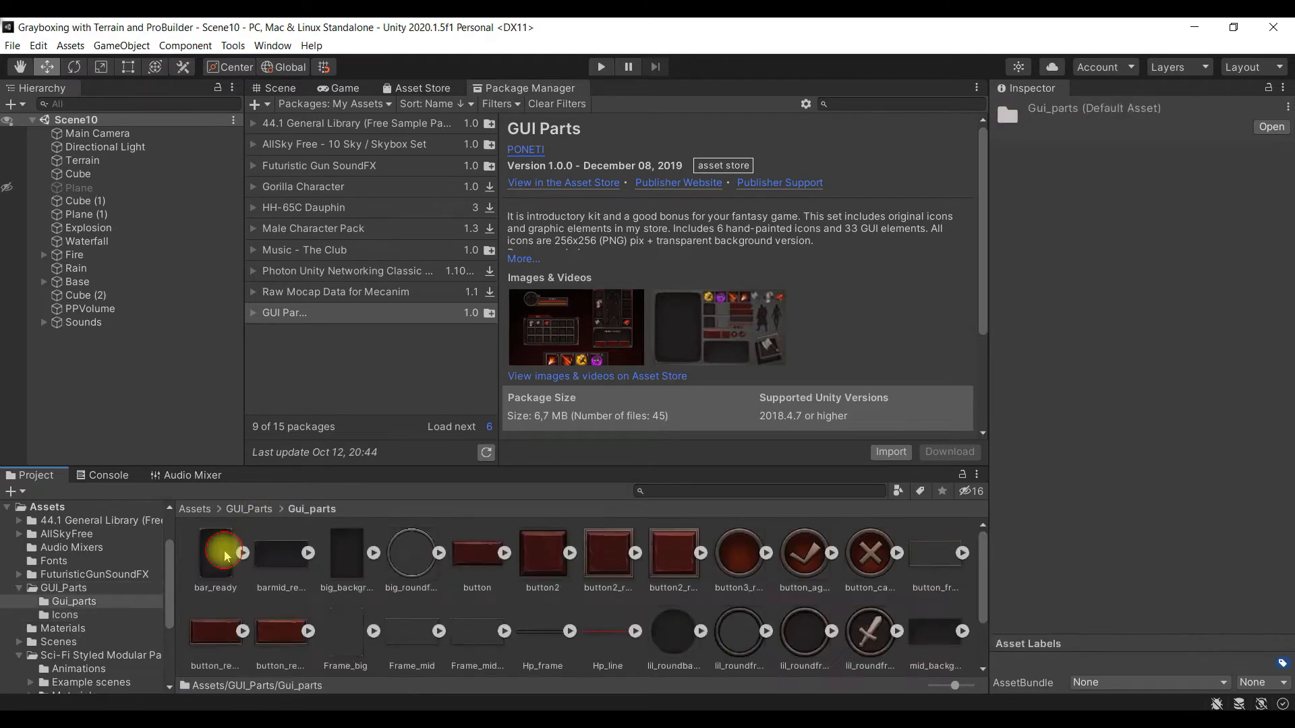
{"action": "scroll", "coordinate": [513, 570], "scroll_direction": "down", "scroll_amount": 2}
{"action": "scroll", "coordinate": [513, 565], "scroll_direction": "down", "scroll_amount": 1}
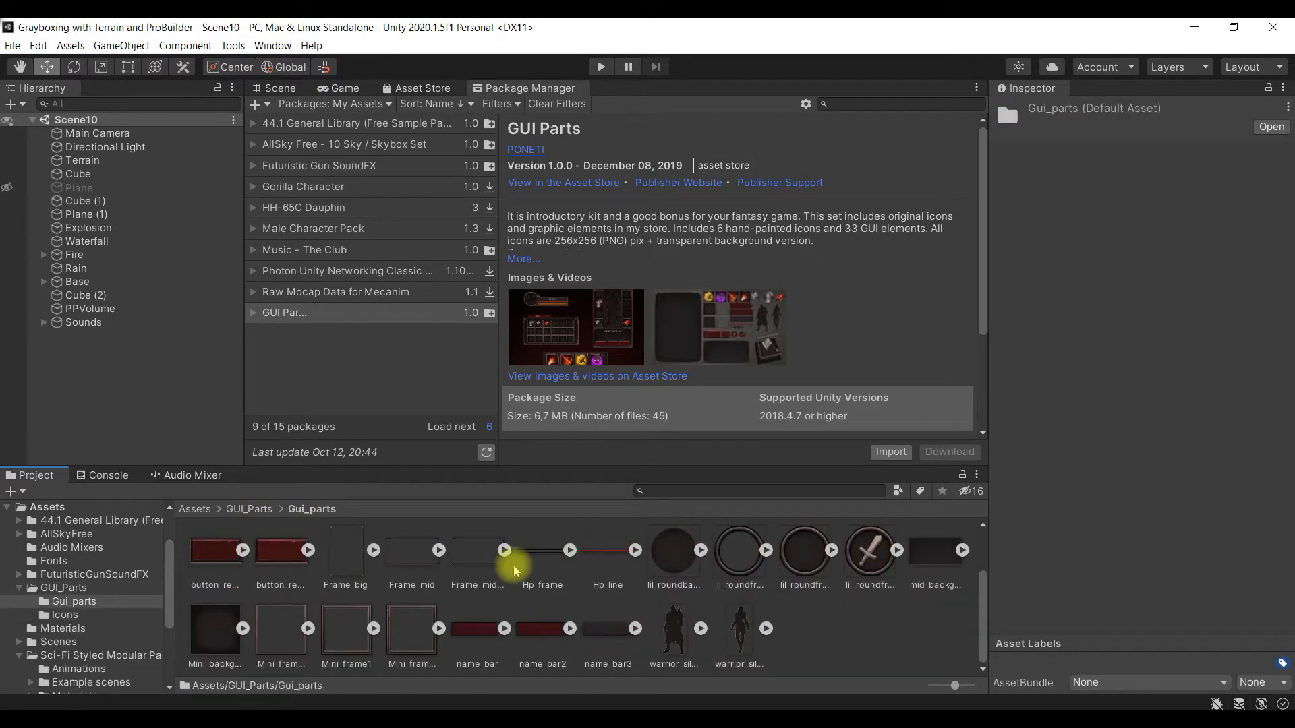
{"action": "scroll", "coordinate": [513, 565], "scroll_direction": "up", "scroll_amount": 2}
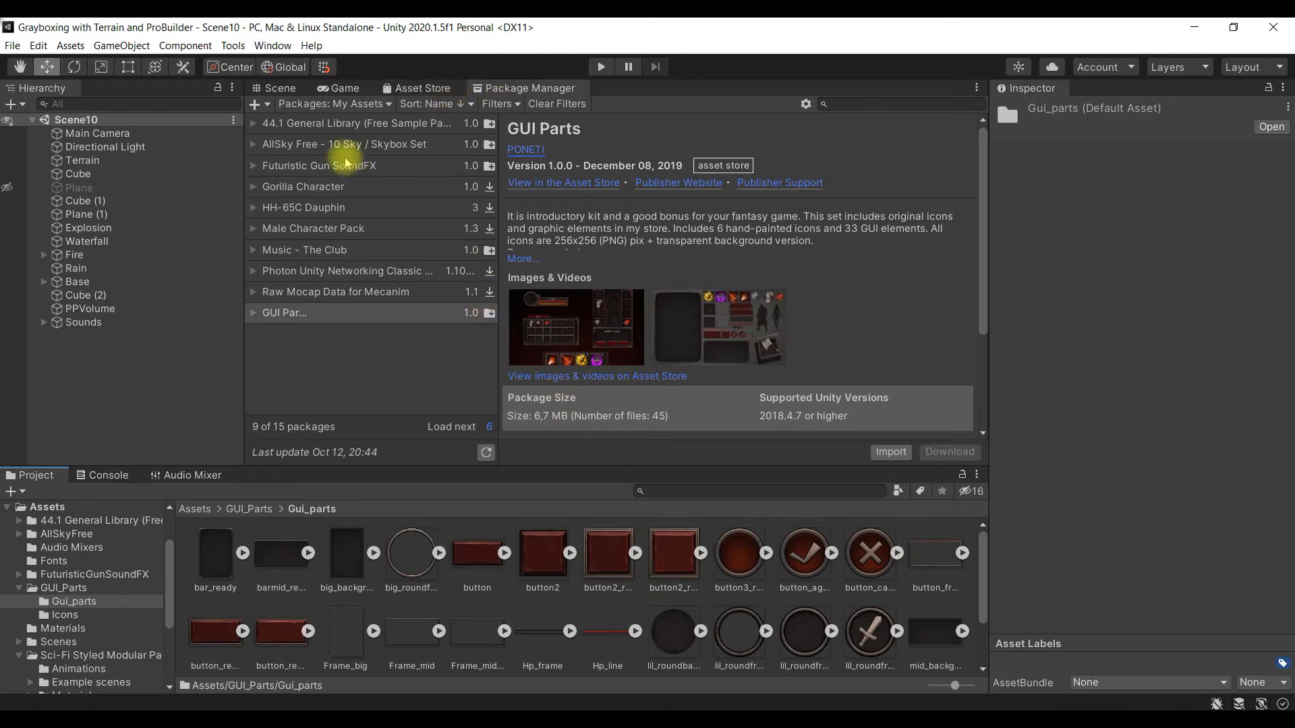
Step: Install the 2D Sprite package from the Unity Registry
{"action": "left_click", "coordinate": [325, 105]}
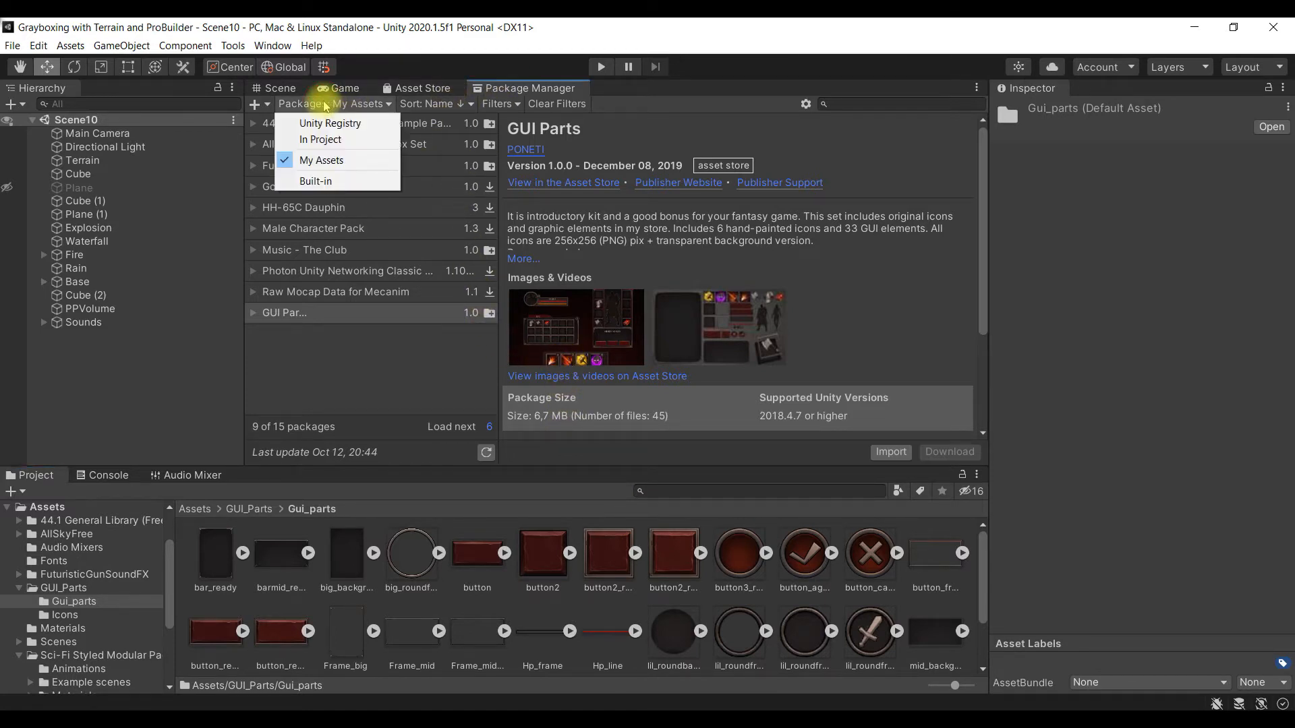
{"action": "left_click", "coordinate": [354, 128]}
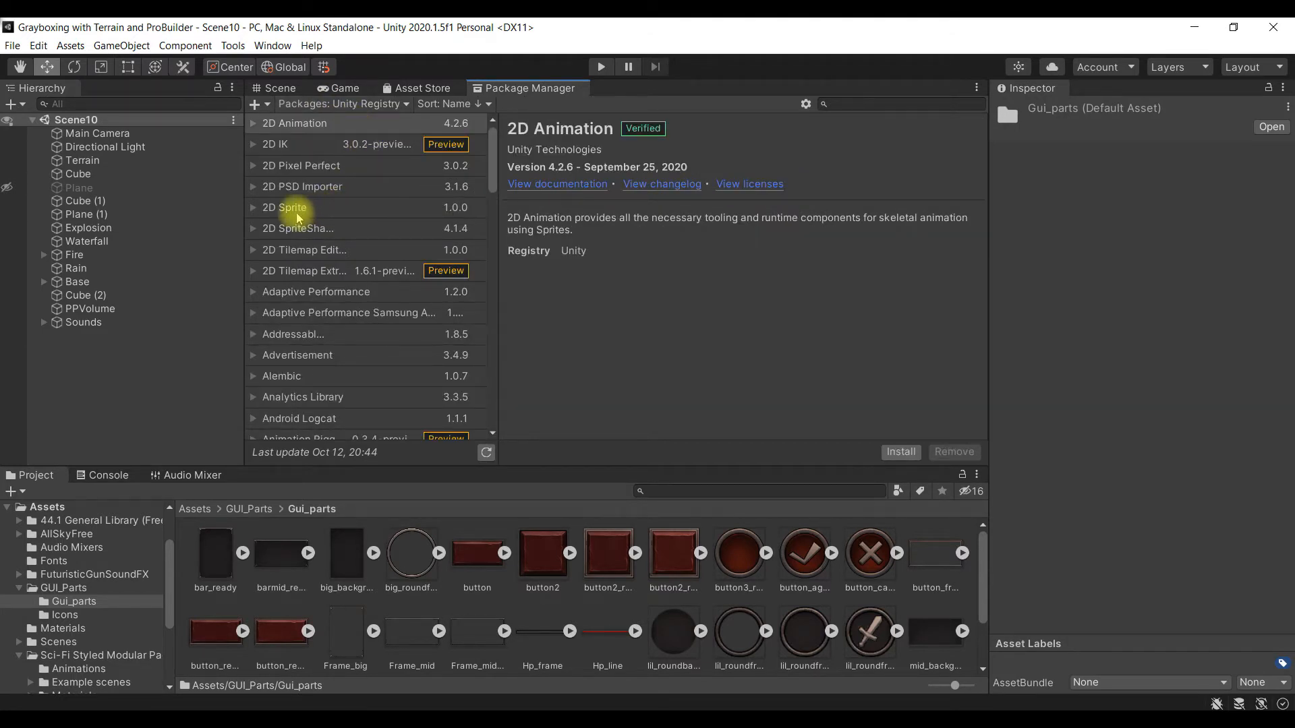
{"action": "left_click", "coordinate": [374, 212]}
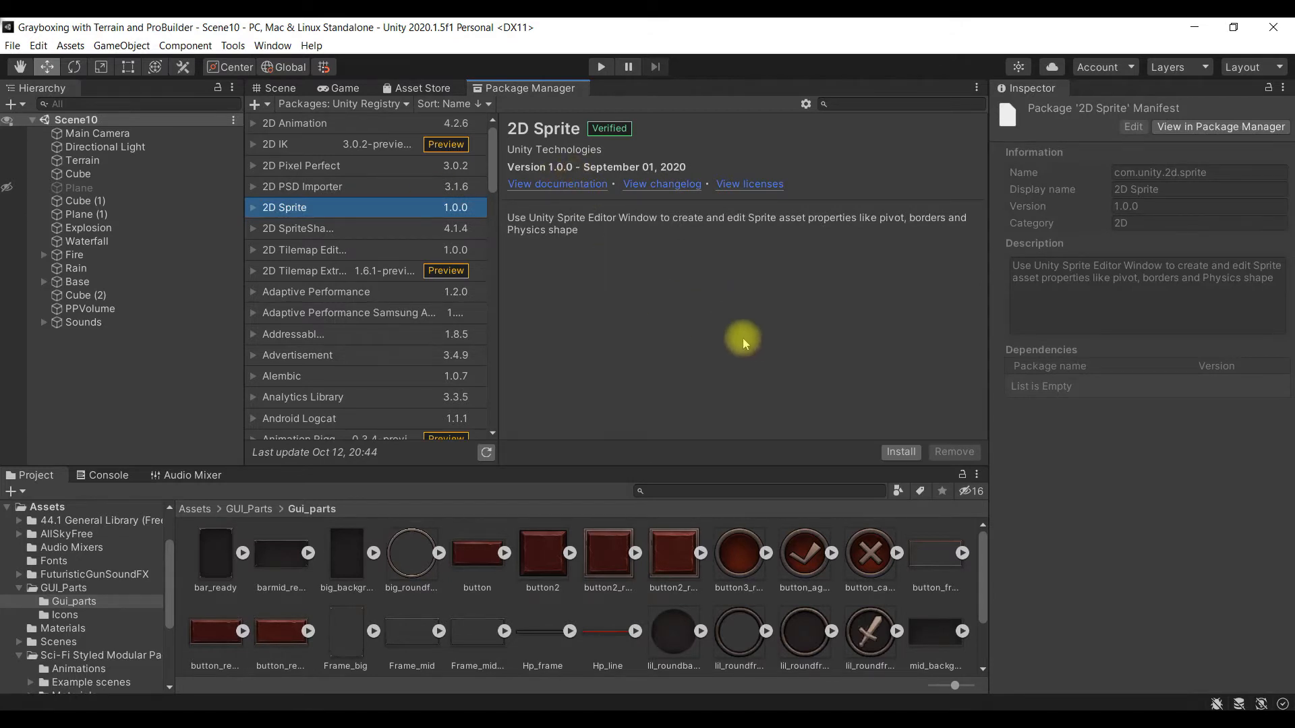
{"action": "left_click", "coordinate": [896, 455]}
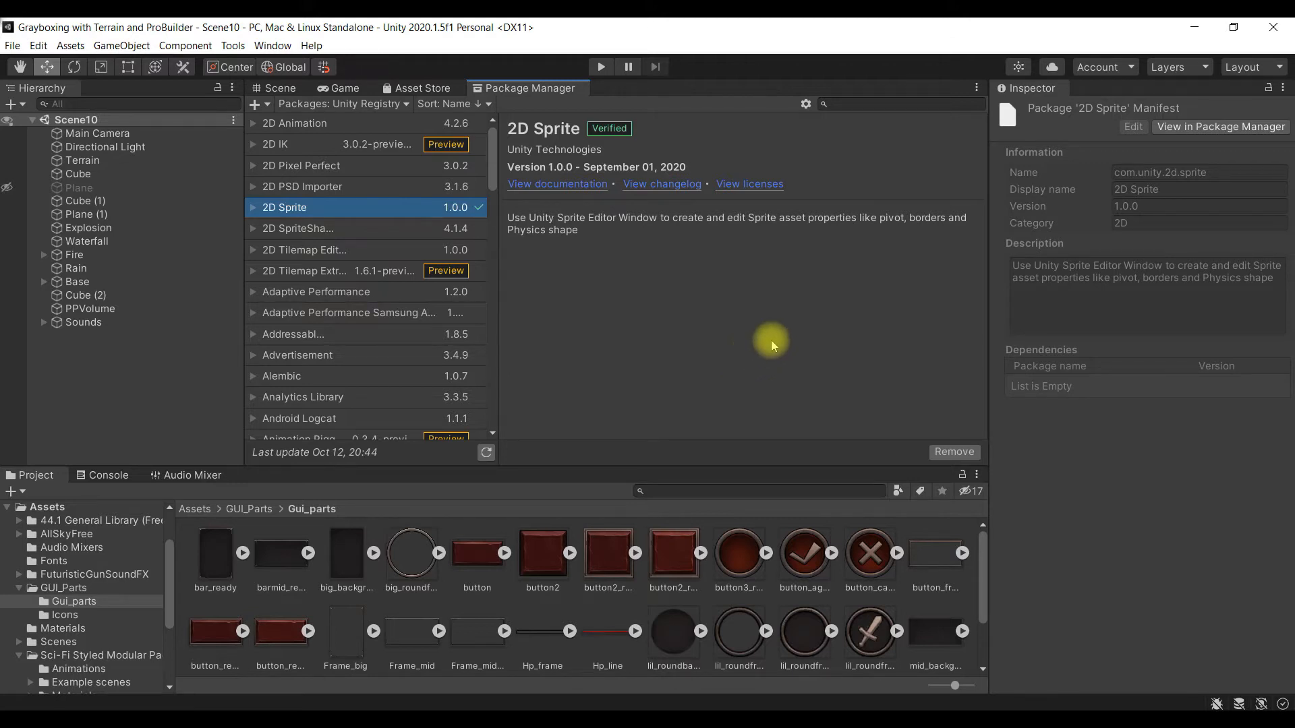
Step: Open the button2 sprite from the Gui_parts folder in the Sprite Editor
{"action": "scroll", "coordinate": [486, 578], "scroll_direction": "down", "scroll_amount": 3}
{"action": "scroll", "coordinate": [486, 578], "scroll_direction": "up", "scroll_amount": 3}
{"action": "left_click", "coordinate": [548, 555]}
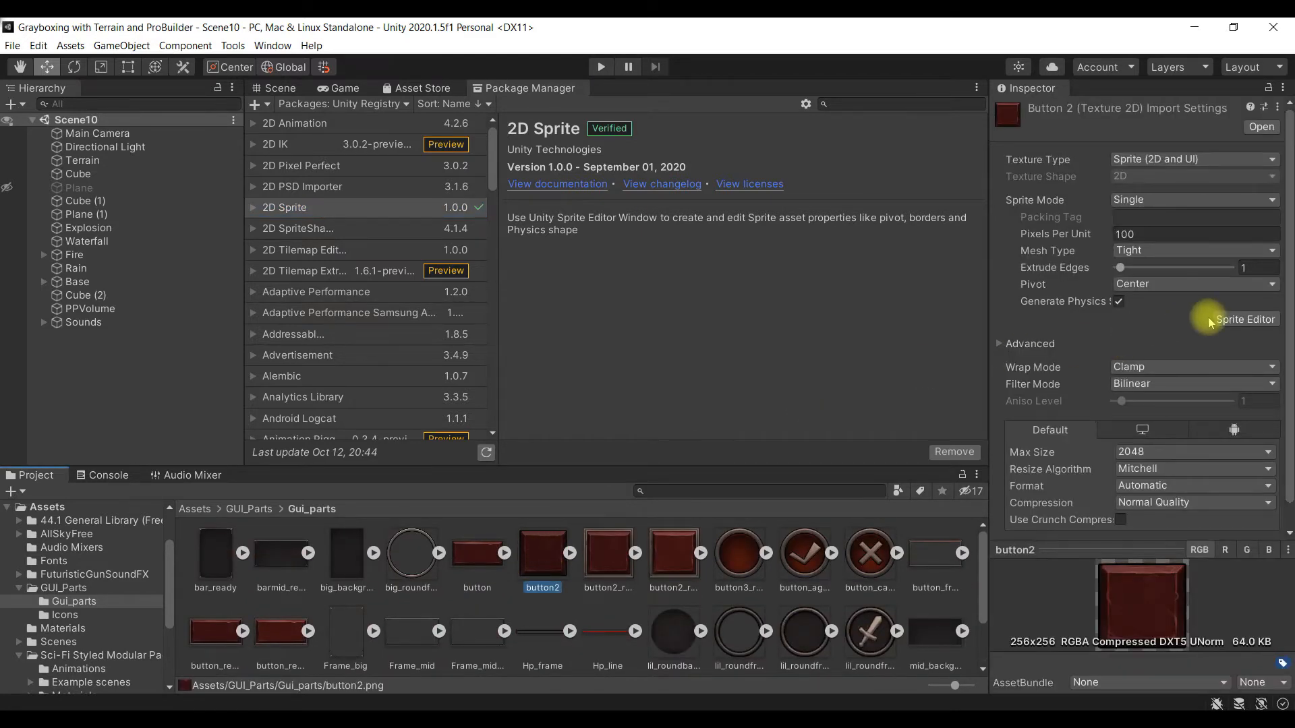
{"action": "left_click", "coordinate": [1245, 320]}
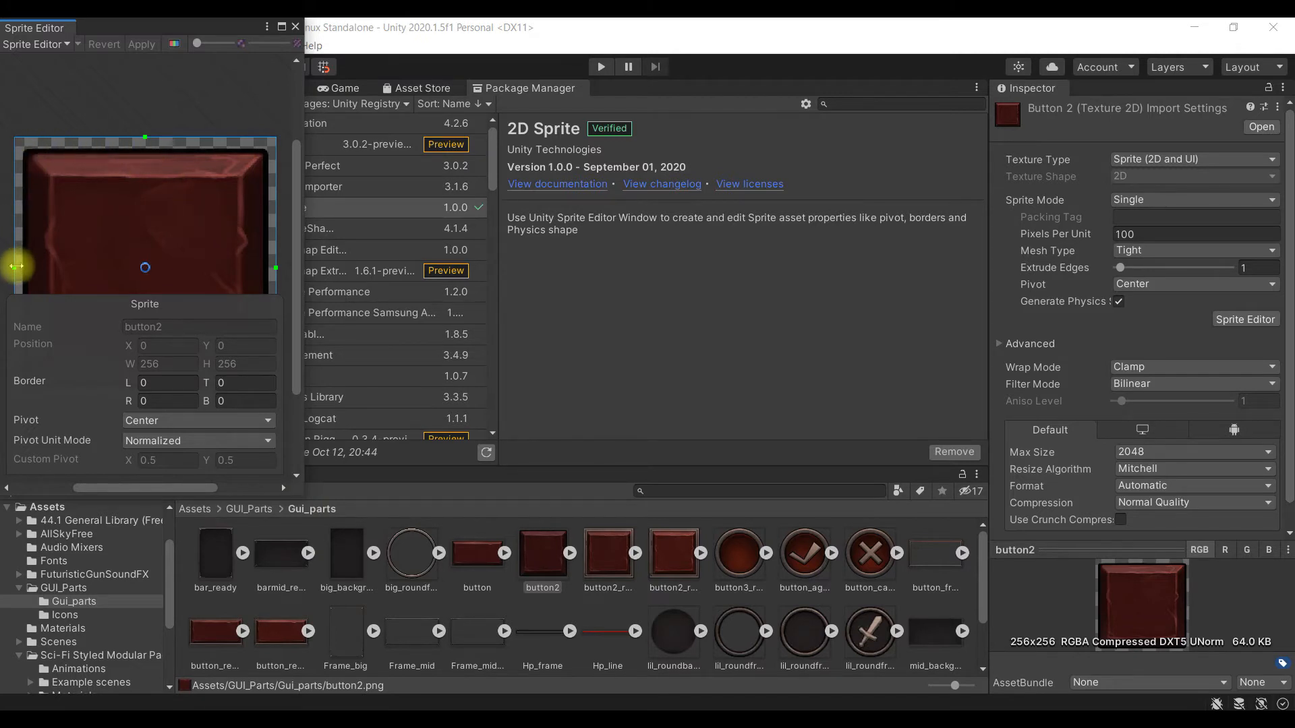
Step: Try borders of left 25, top 35, right 30 and bottom 31 on the button2 sprite and revert the unapplied settings
{"action": "left_click_drag", "start_coordinate": [16, 266], "coordinate": [38, 269]}
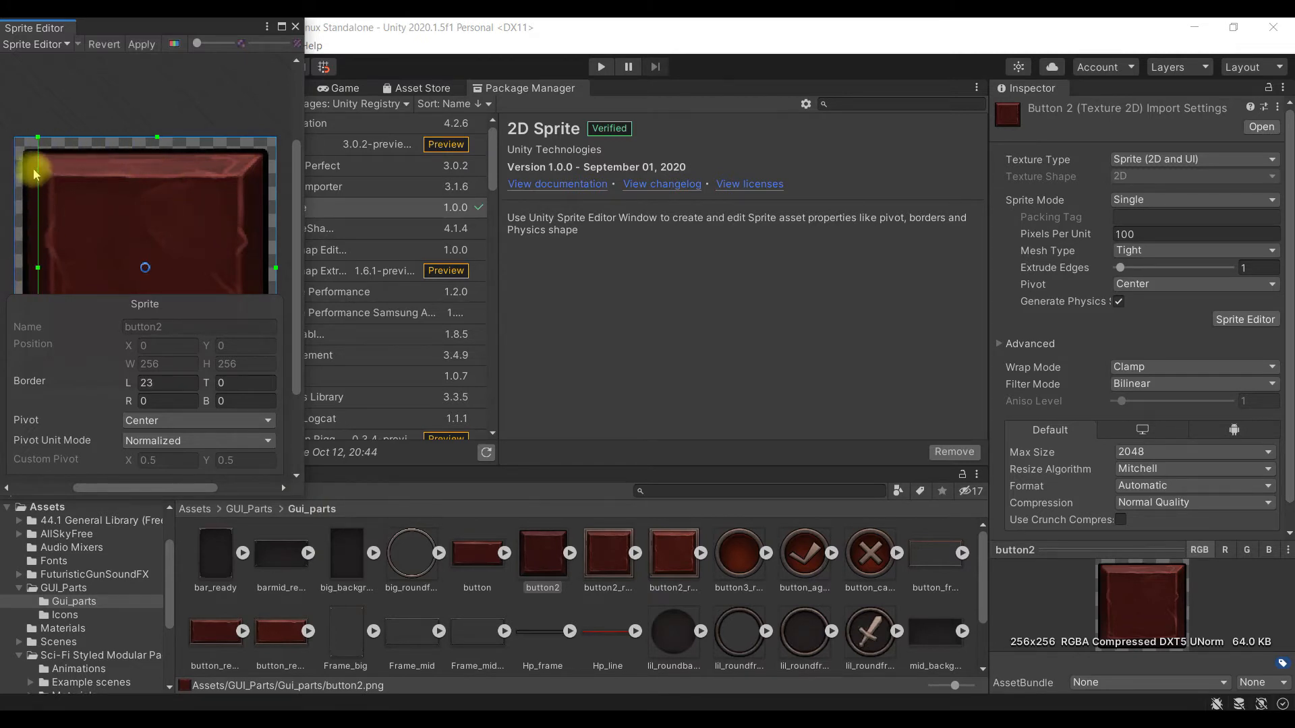
{"action": "left_click", "coordinate": [38, 134]}
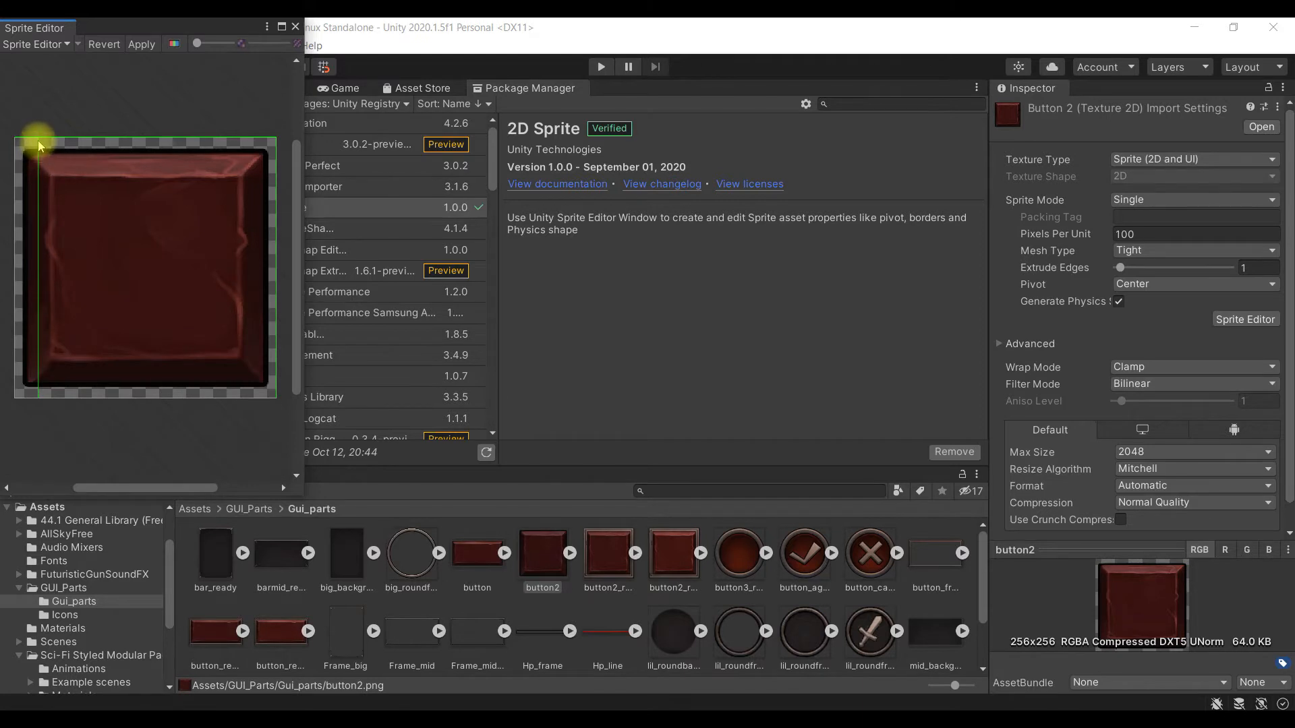
{"action": "left_click", "coordinate": [39, 145]}
{"action": "left_click_drag", "start_coordinate": [40, 138], "coordinate": [39, 172]}
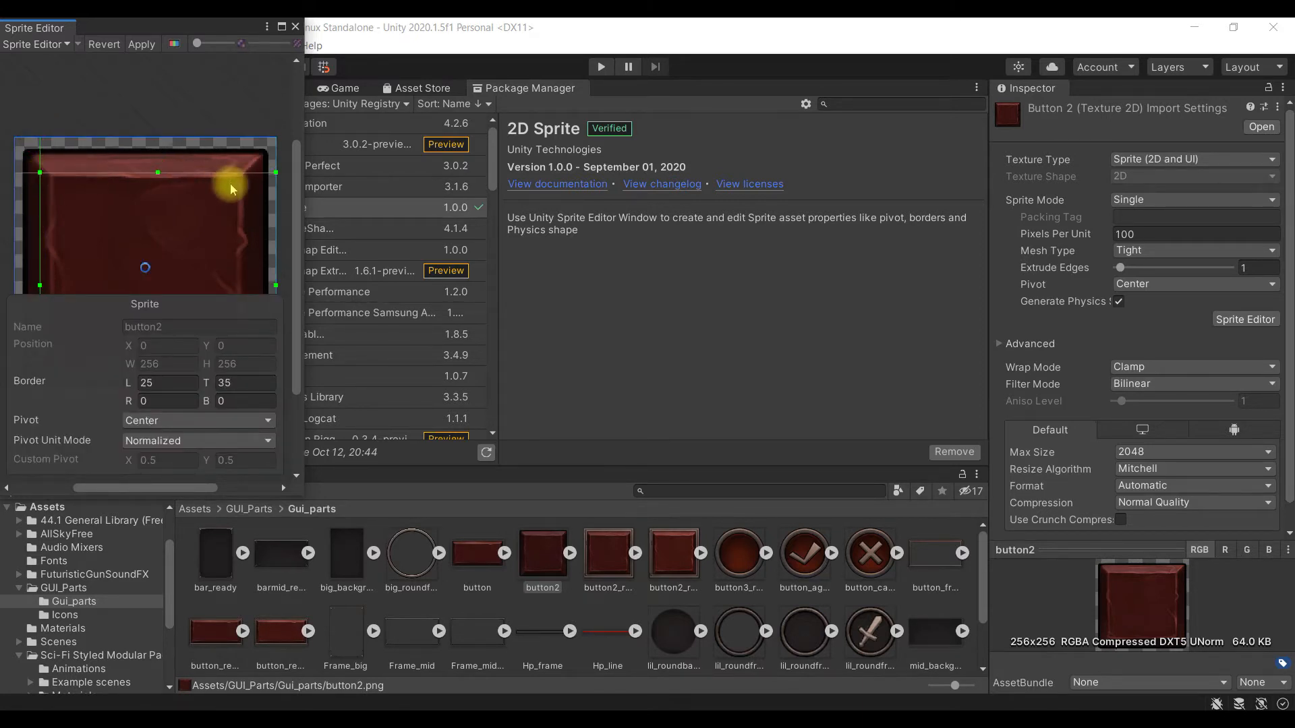
{"action": "left_click_drag", "start_coordinate": [274, 173], "coordinate": [245, 173]}
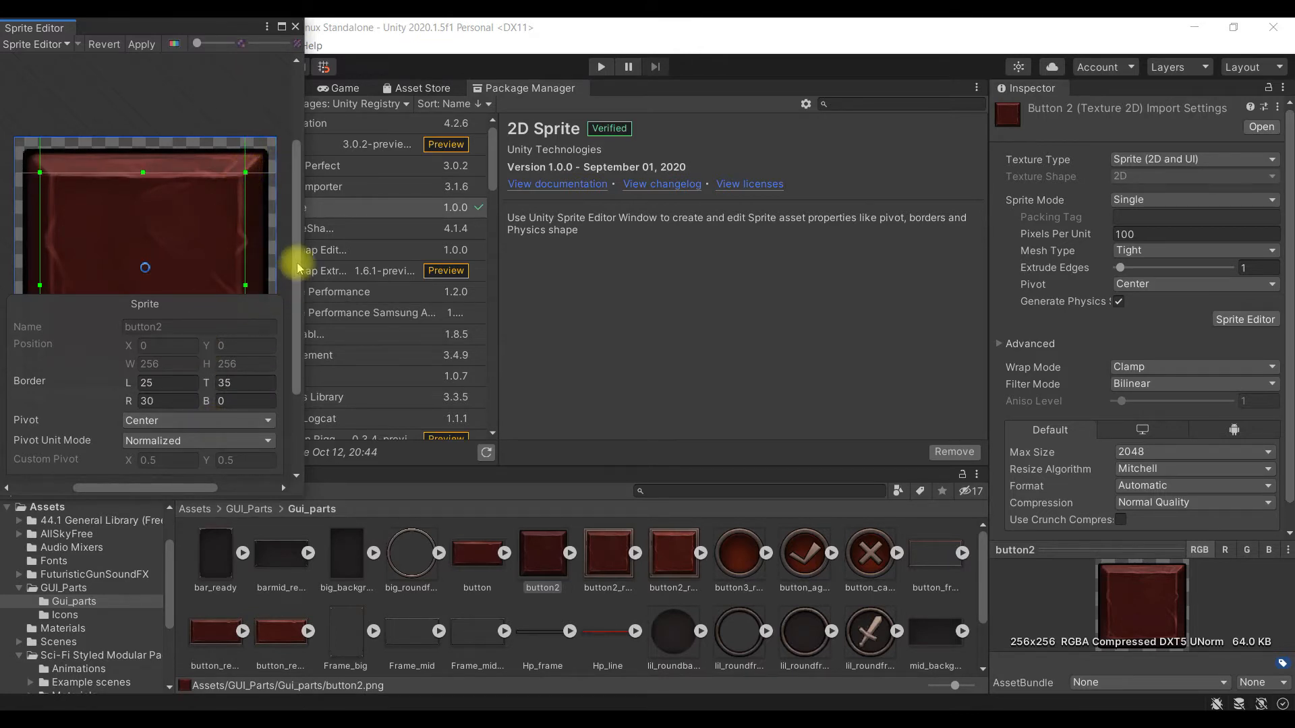
{"action": "left_click_drag", "start_coordinate": [298, 260], "coordinate": [284, 358]}
{"action": "left_click_drag", "start_coordinate": [144, 268], "coordinate": [144, 236]}
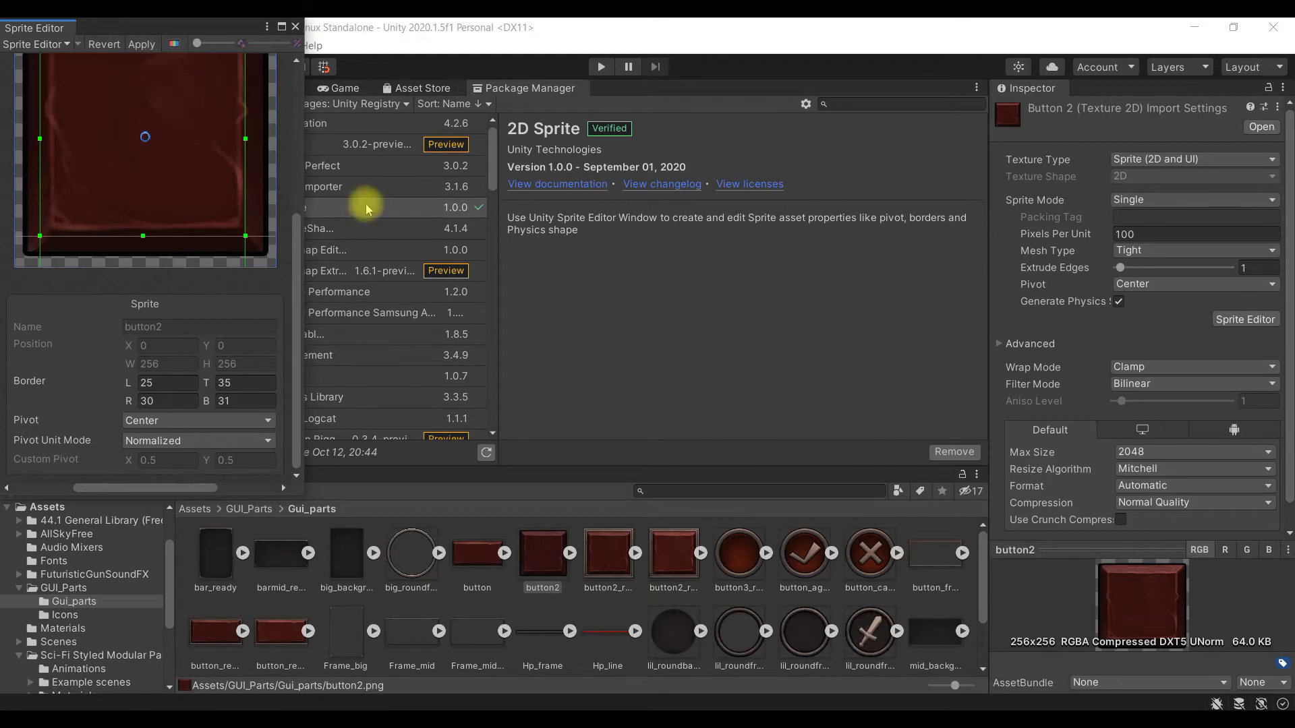
{"action": "scroll", "coordinate": [275, 188], "scroll_direction": "up", "scroll_amount": 11}
{"action": "scroll", "coordinate": [275, 188], "scroll_direction": "down", "scroll_amount": 11}
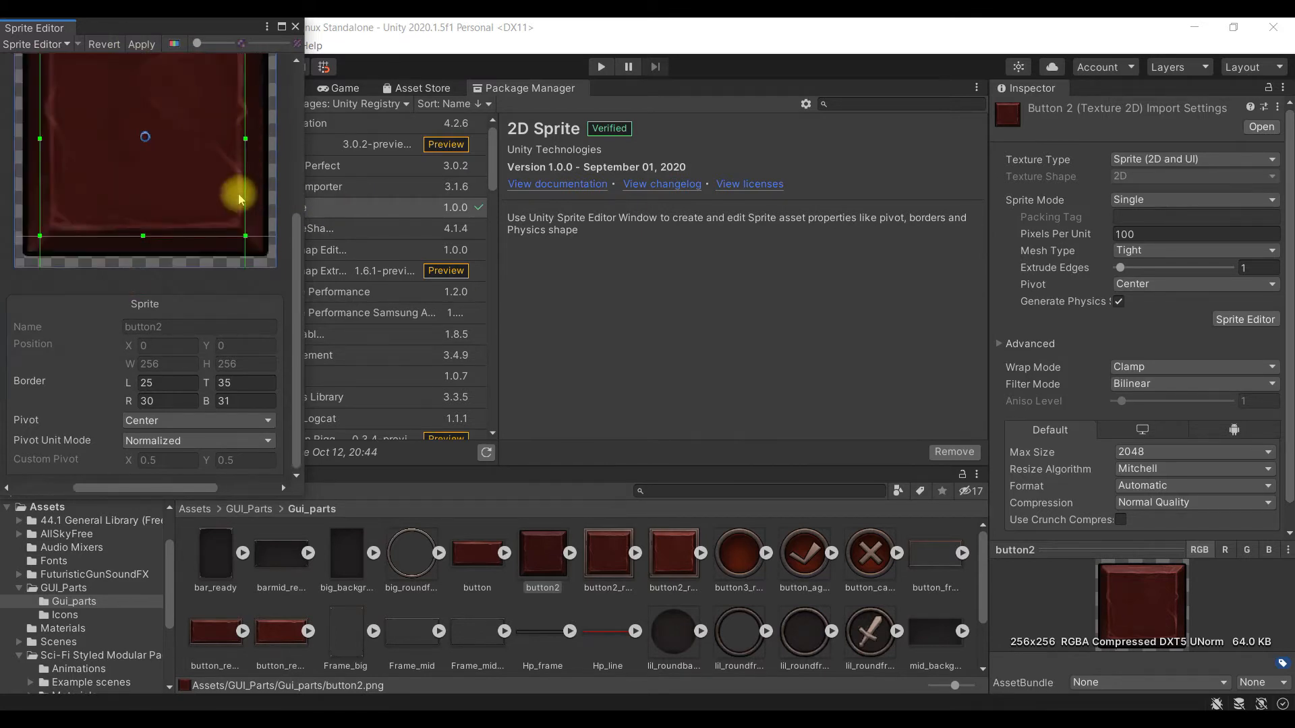
{"action": "left_click", "coordinate": [295, 27]}
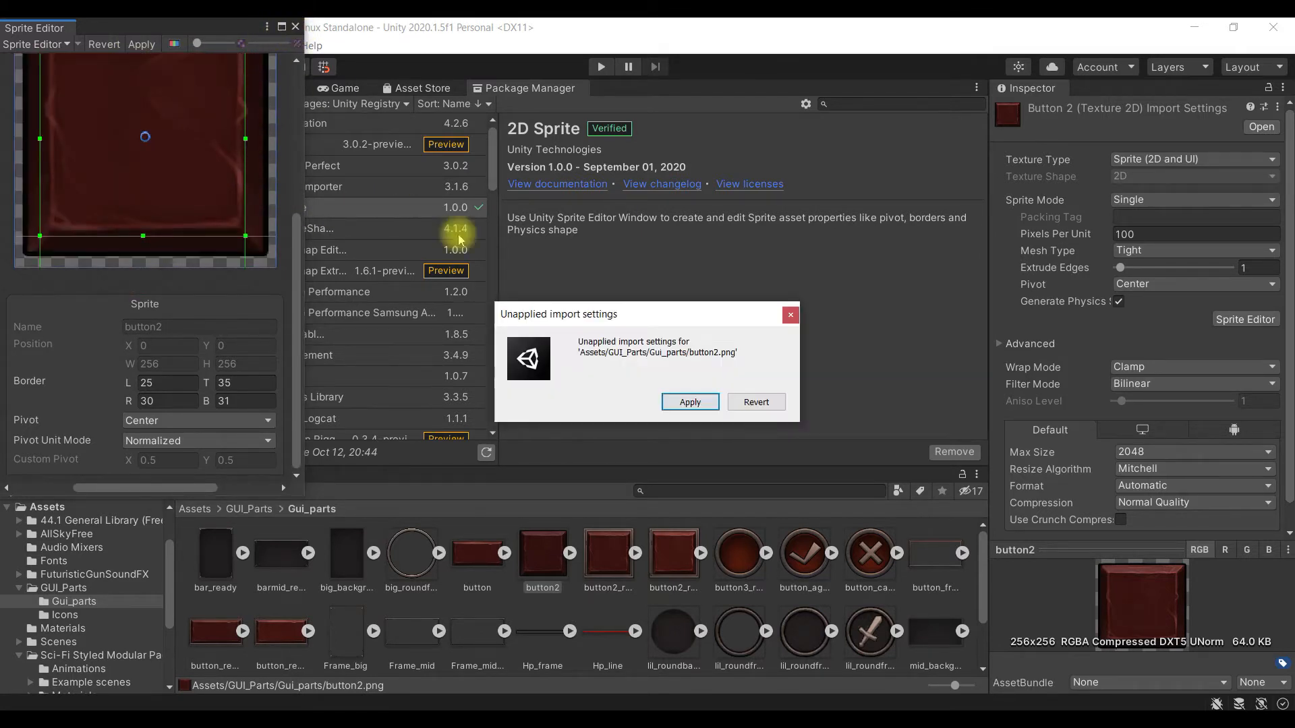
{"action": "left_click", "coordinate": [755, 402]}
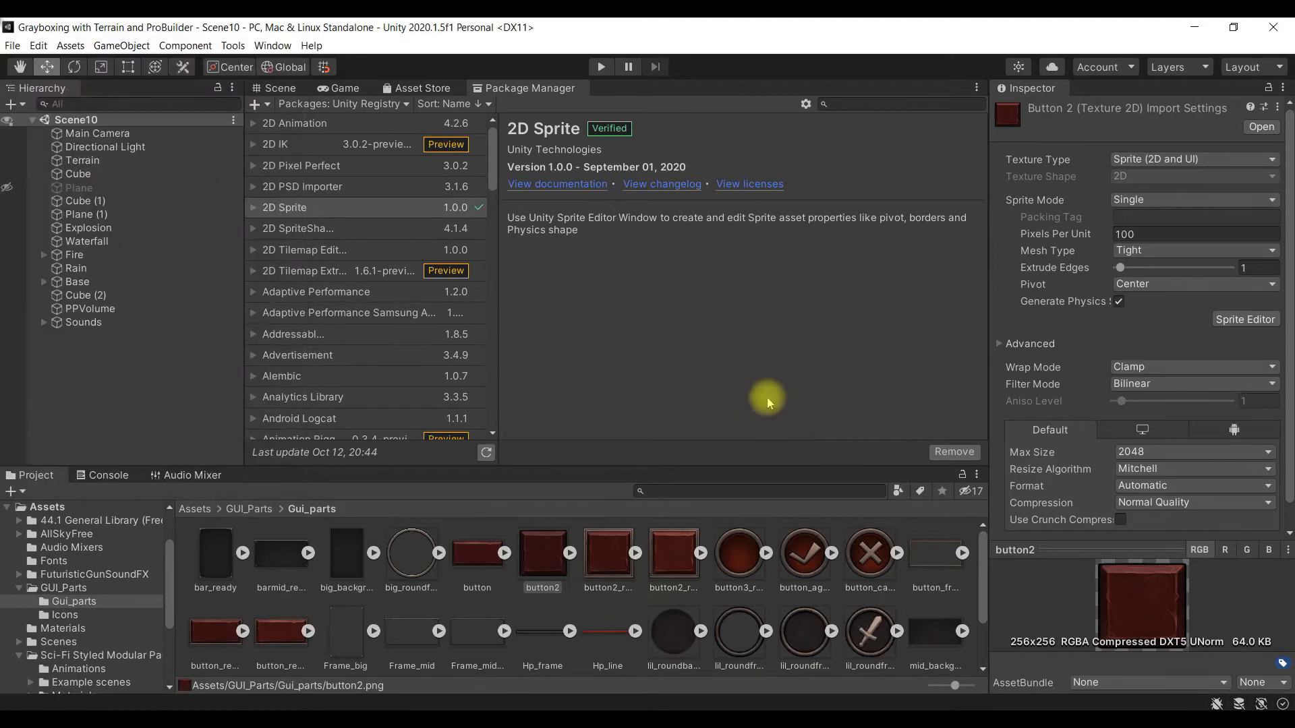
Step: Return to the Scene view and add a UI Image to Scene10
{"action": "left_click", "coordinate": [279, 88]}
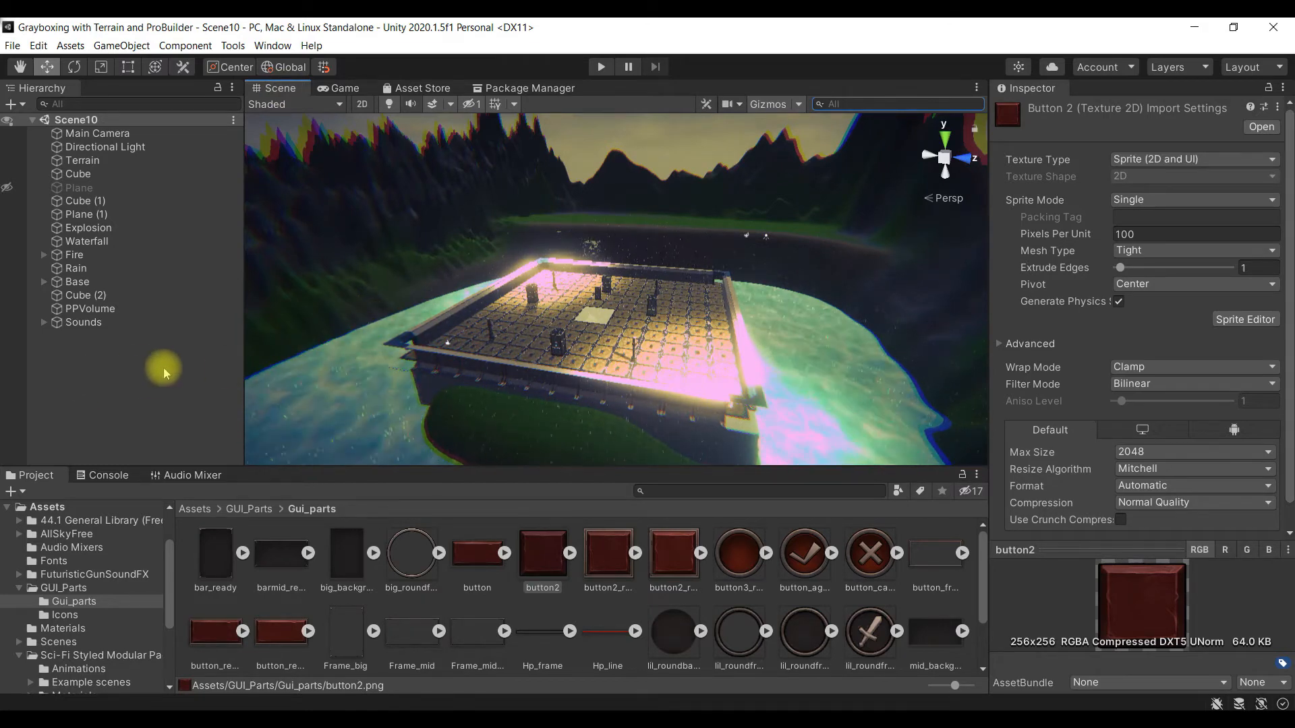
{"action": "right_click", "coordinate": [126, 363]}
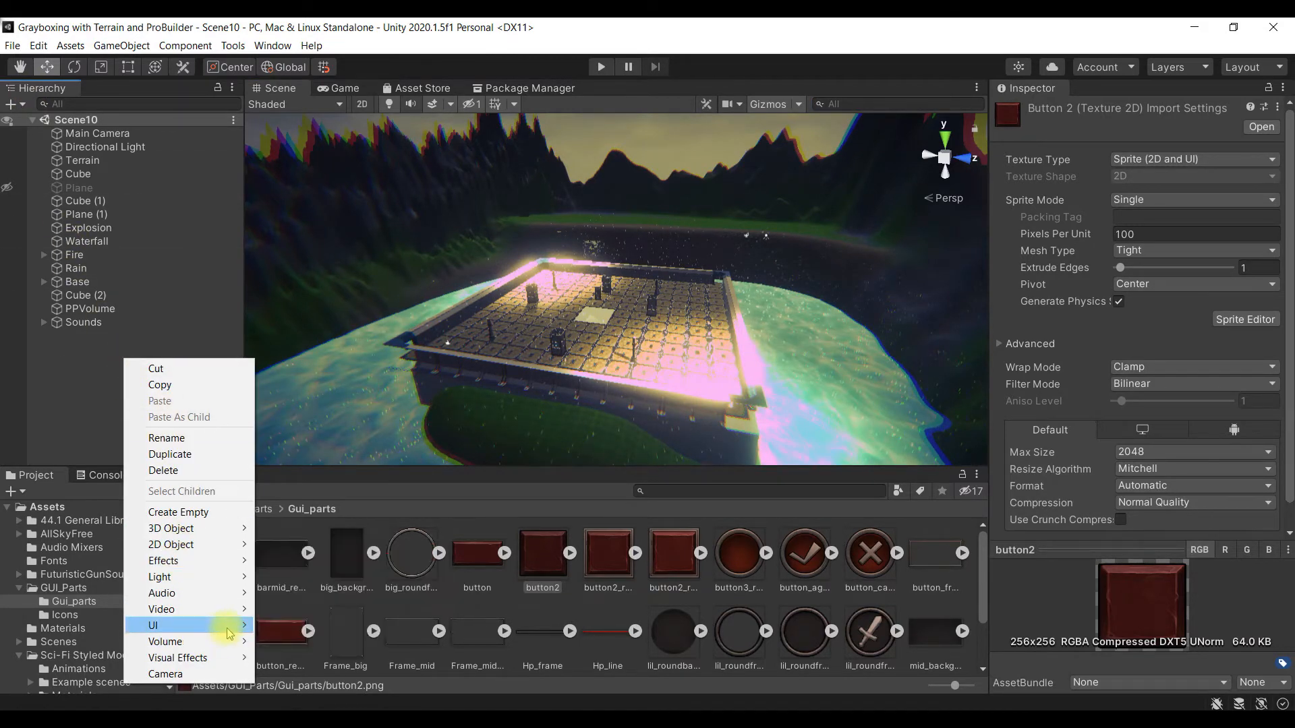
{"action": "mouse_move", "coordinate": [202, 625]}
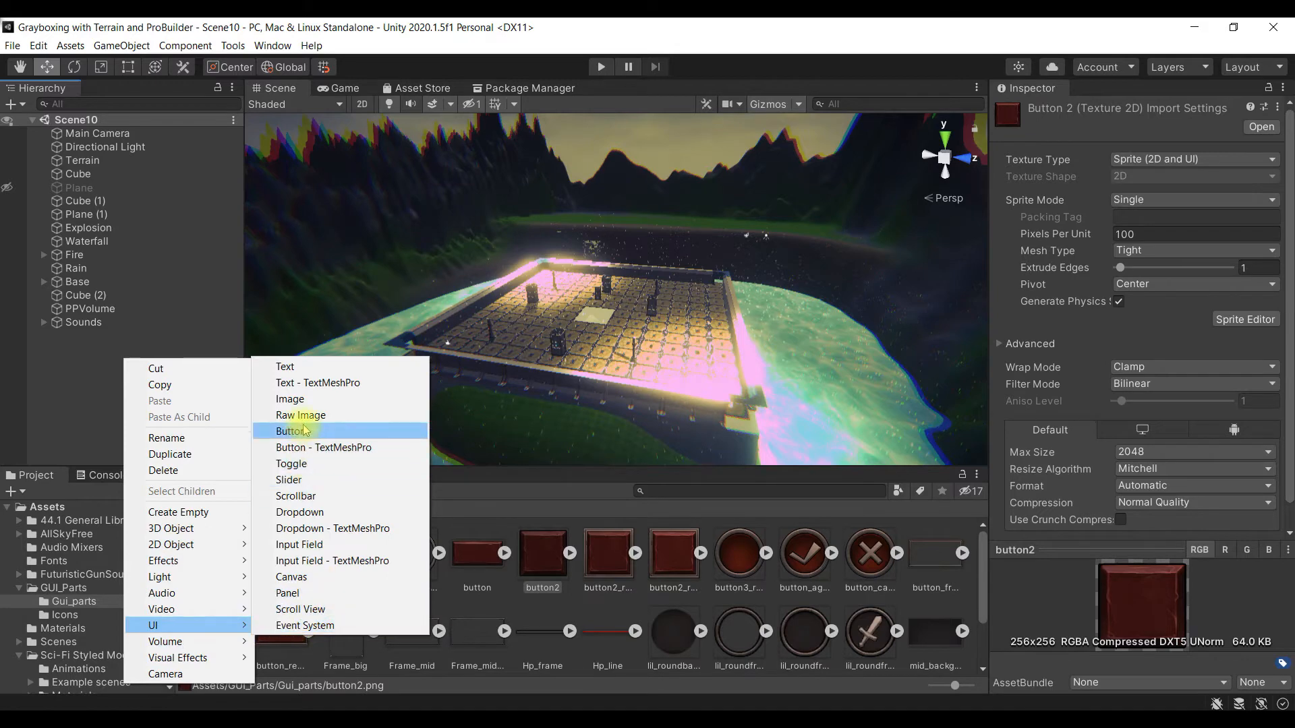
{"action": "left_click", "coordinate": [323, 406]}
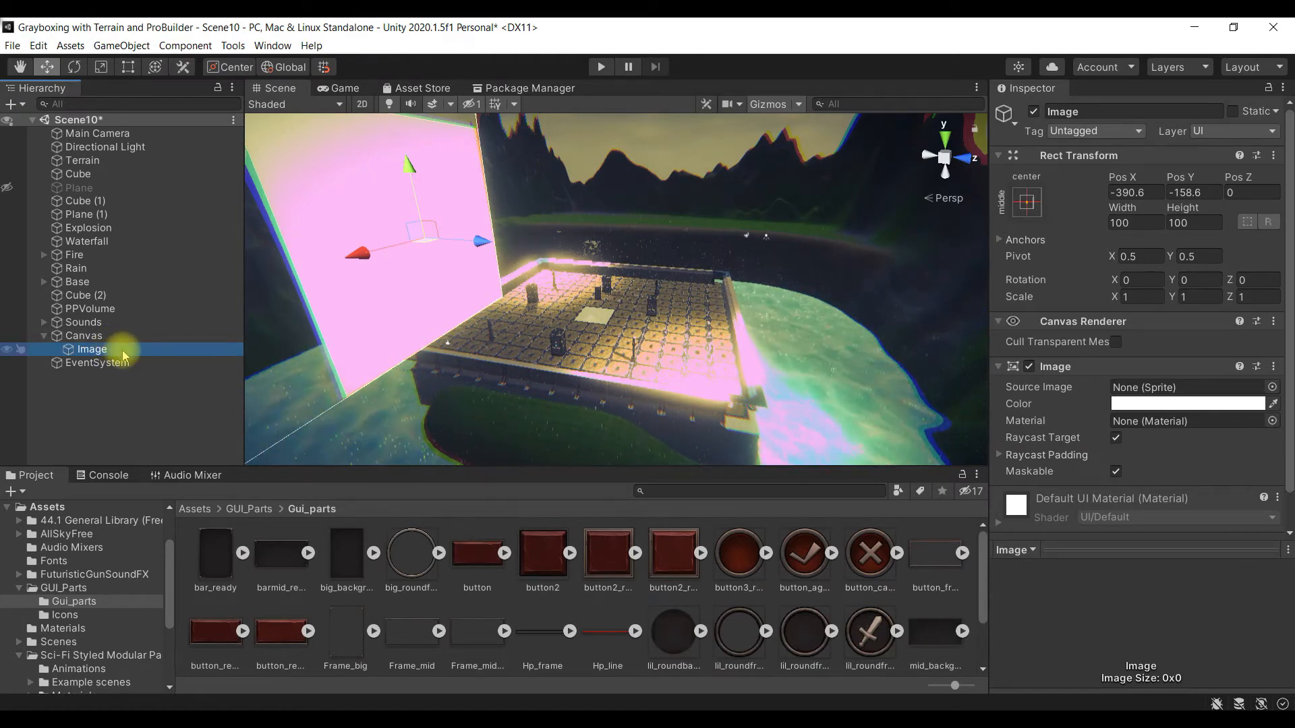
Step: Switch the Scene view to 2D mode and frame the new UI Image
{"action": "scroll", "coordinate": [447, 327], "scroll_direction": "down", "scroll_amount": 3}
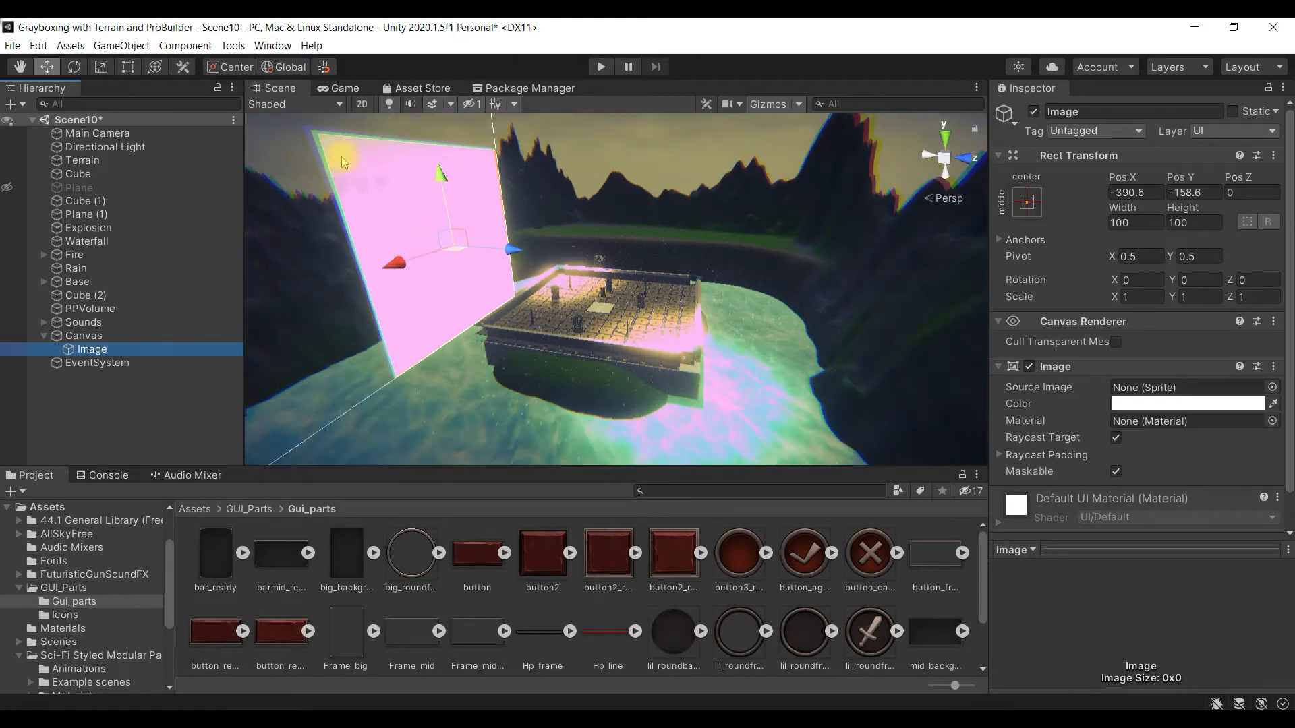
{"action": "left_click", "coordinate": [364, 110]}
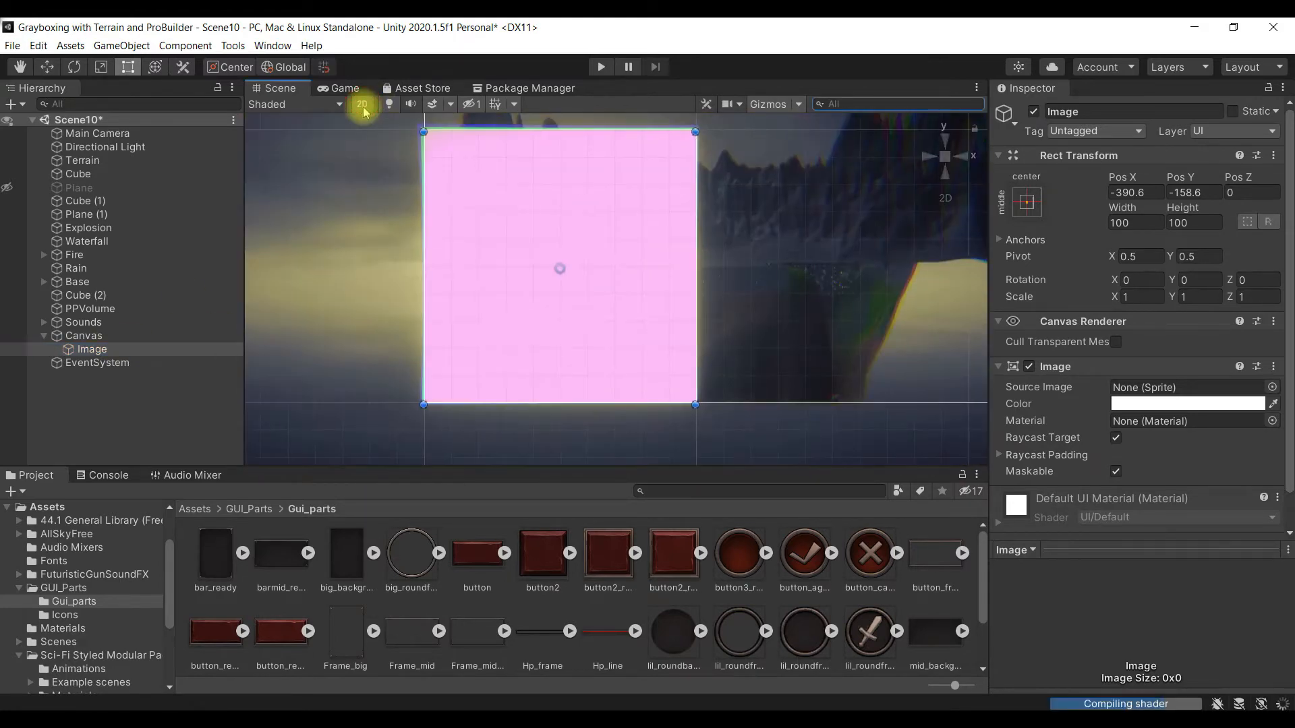
{"action": "scroll", "coordinate": [674, 266], "scroll_direction": "down", "scroll_amount": 1}
{"action": "scroll", "coordinate": [674, 266], "scroll_direction": "up", "scroll_amount": 2}
{"action": "middle_click_drag", "start_coordinate": [729, 242], "coordinate": [738, 267]}
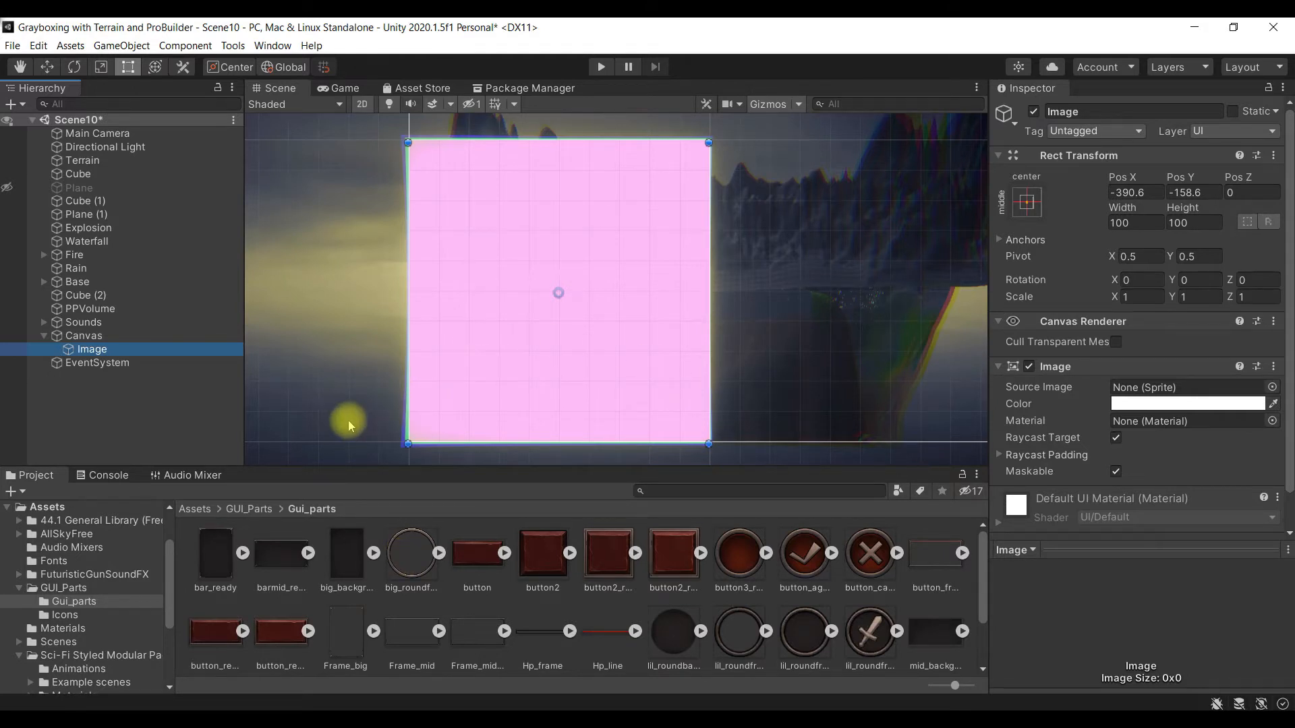
Step: Assign the avatar sprite from the Sprites folder as the source image of the canvas's Image object
{"action": "left_click", "coordinate": [205, 512]}
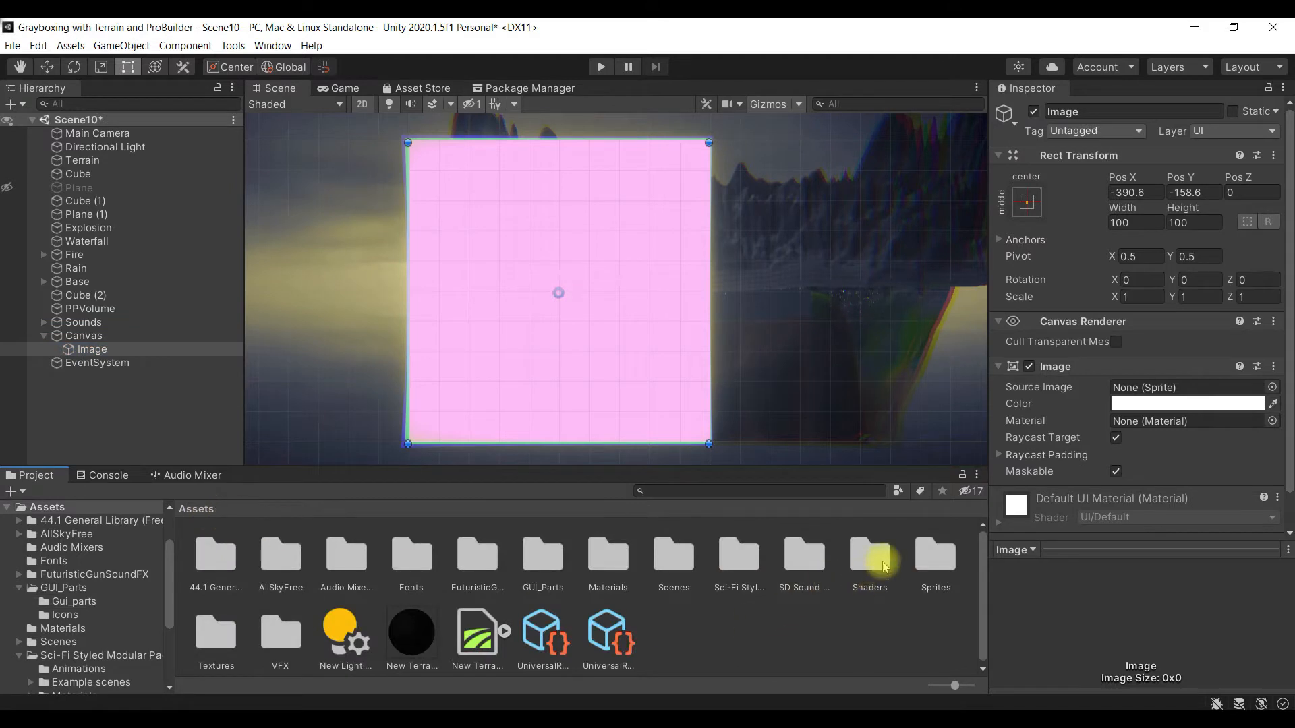
{"action": "double_click", "coordinate": [941, 572]}
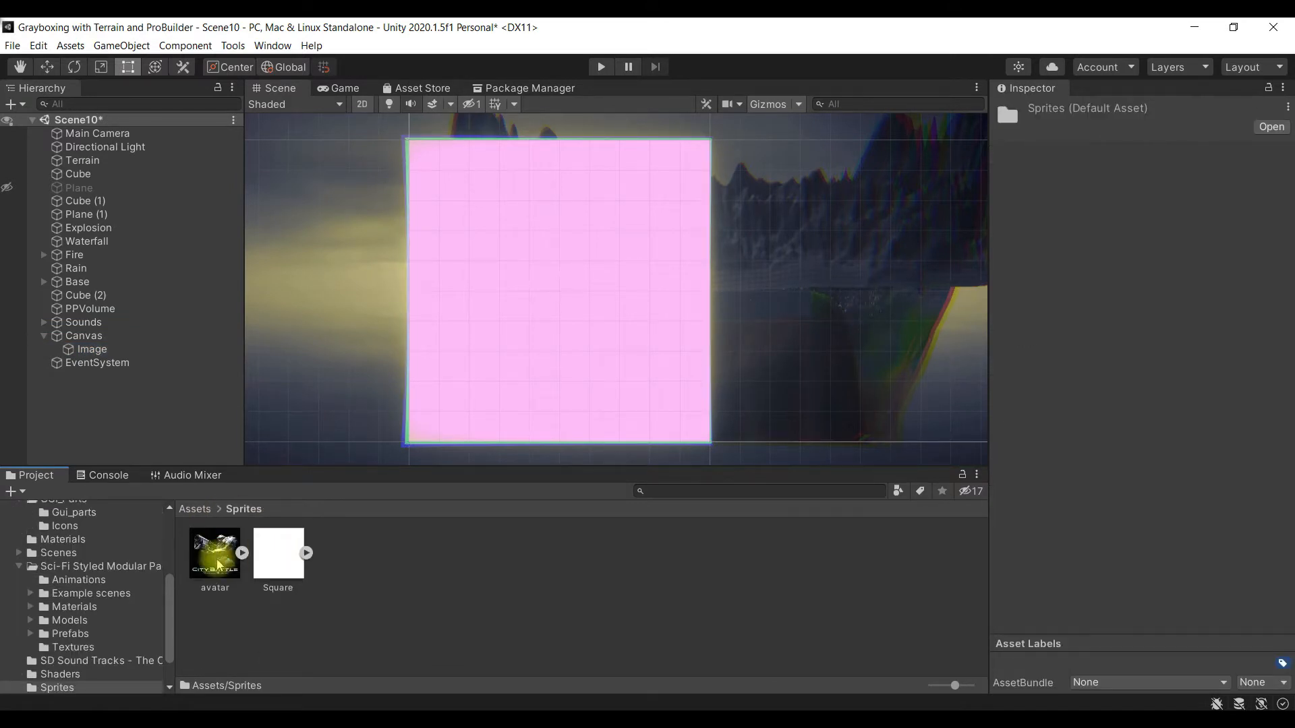
{"action": "left_click", "coordinate": [123, 350]}
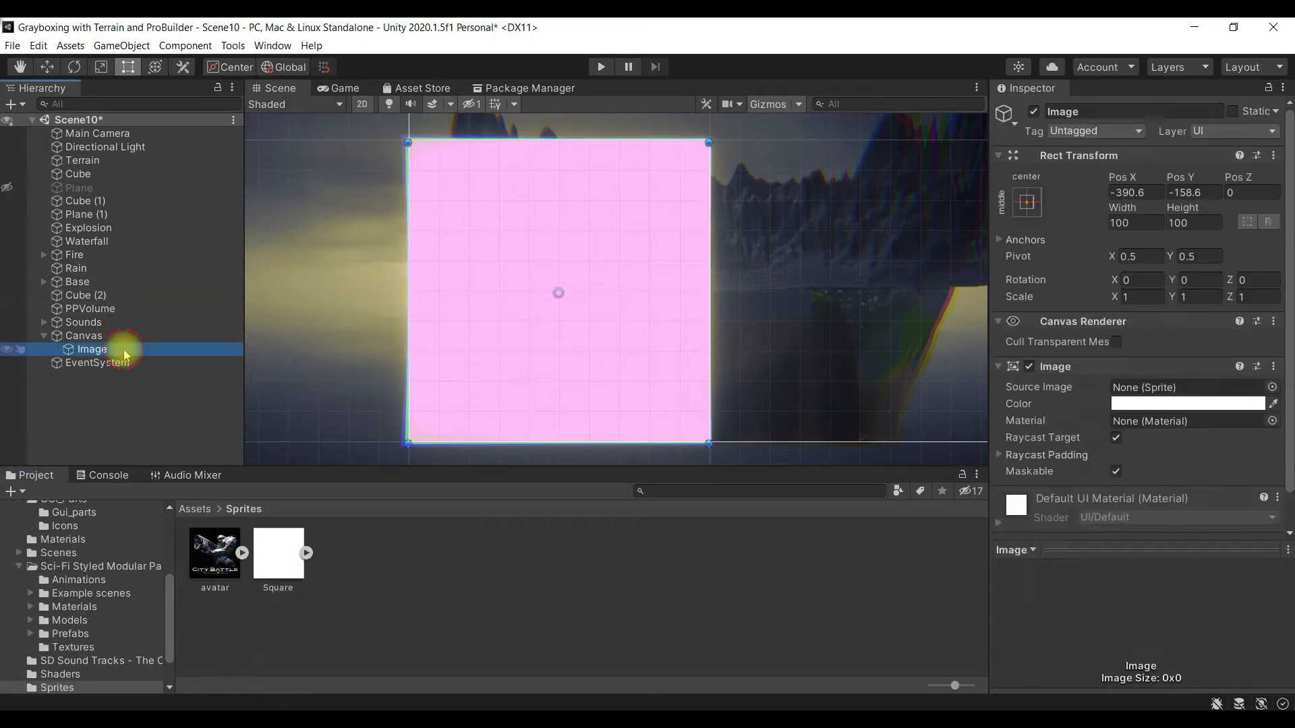
{"action": "left_click_drag", "start_coordinate": [226, 543], "coordinate": [1152, 390]}
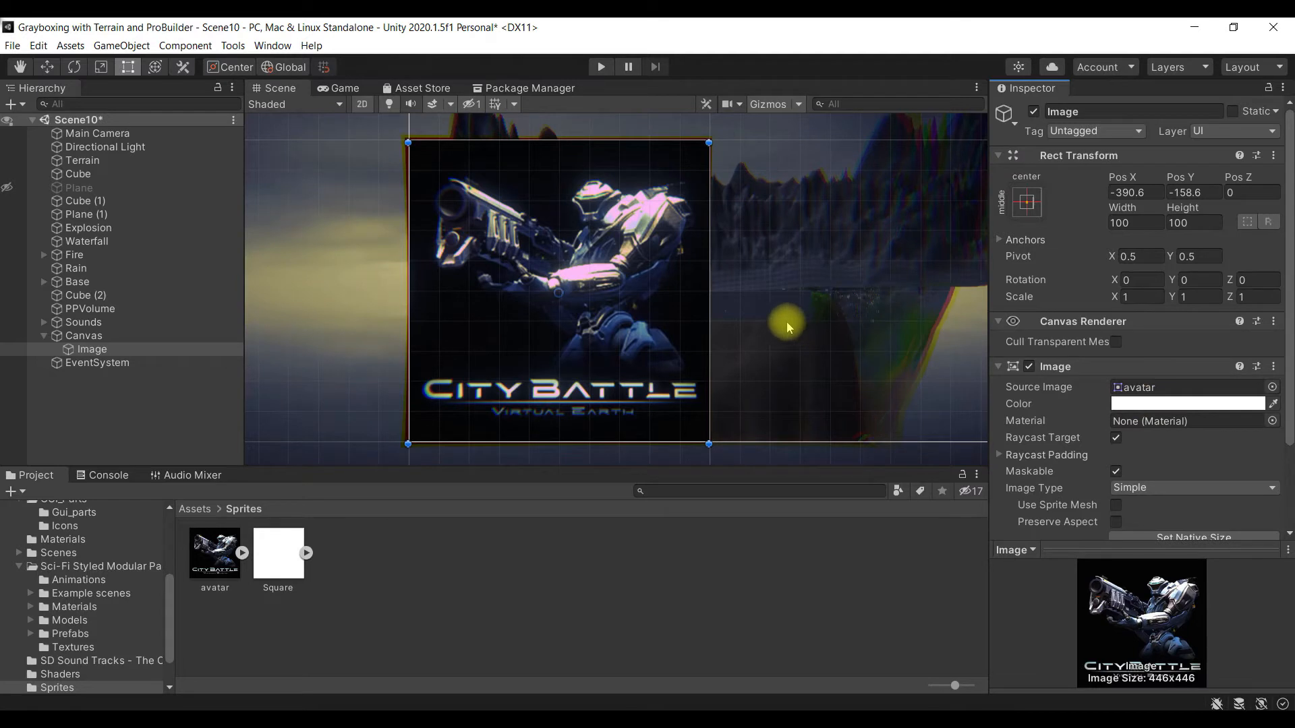
Step: Move the avatar image near the canvas's upper-left corner, at about X -365, Y 135
{"action": "scroll", "coordinate": [752, 246], "scroll_direction": "down", "scroll_amount": 4}
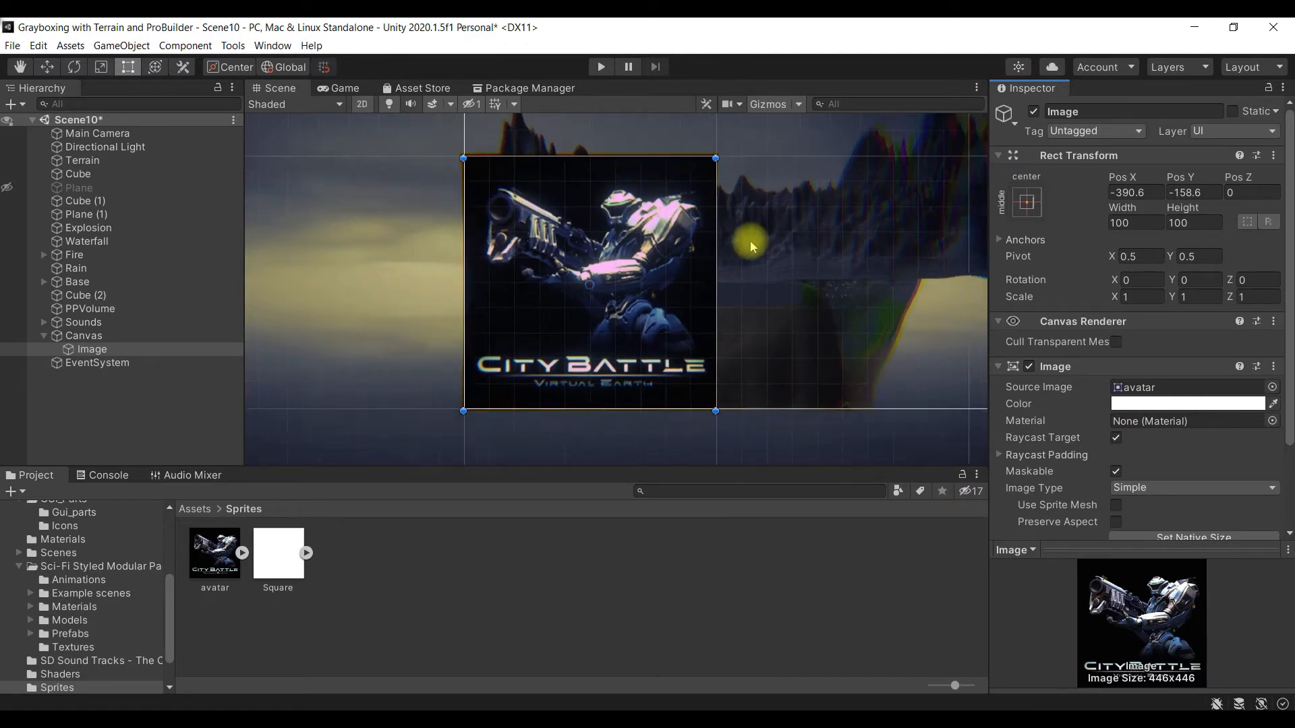
{"action": "scroll", "coordinate": [752, 246], "scroll_direction": "down", "scroll_amount": 5}
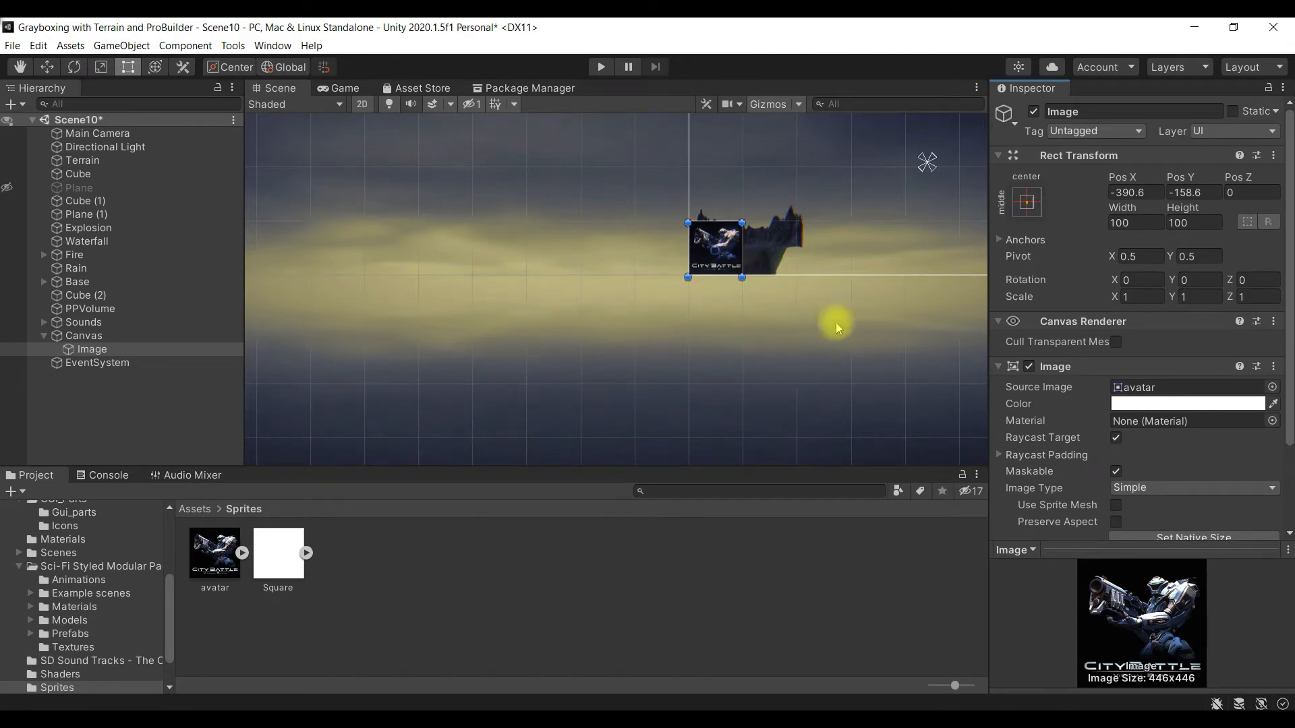
{"action": "key", "text": "q"}
{"action": "scroll", "coordinate": [854, 316], "scroll_direction": "down", "scroll_amount": 1}
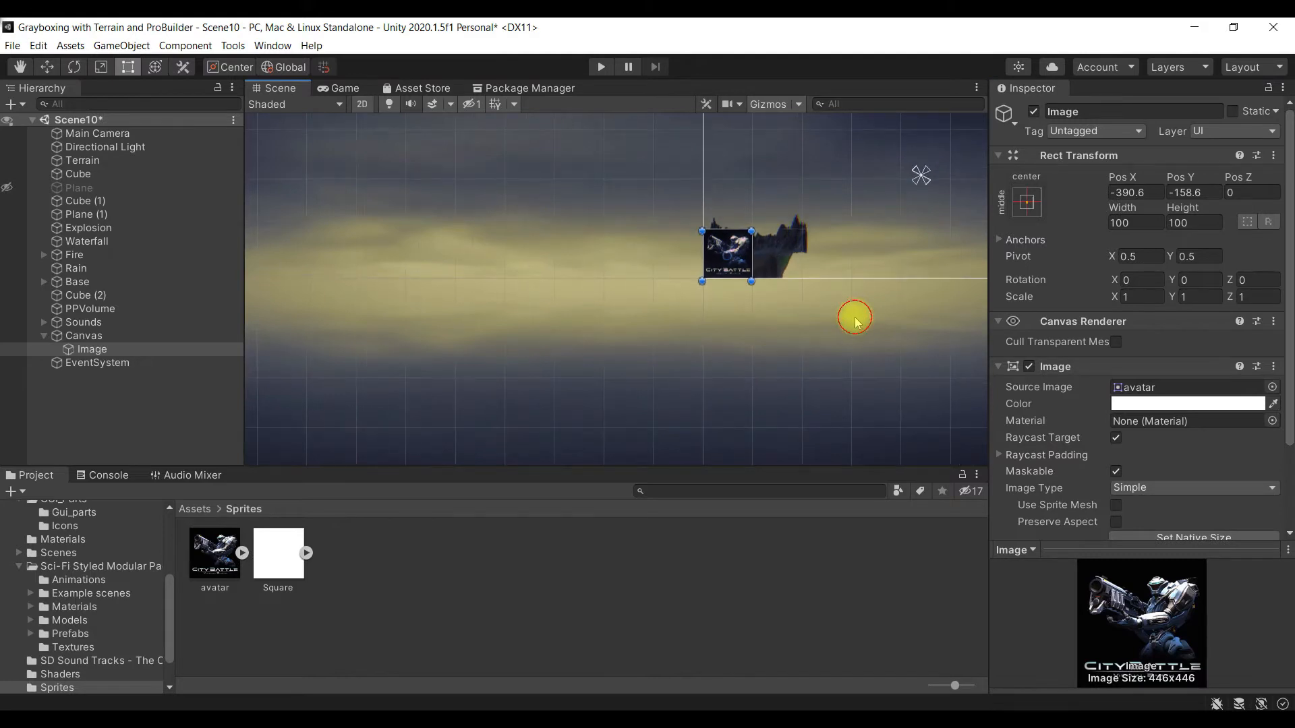
{"action": "left_click", "coordinate": [806, 313]}
{"action": "middle_click_drag", "start_coordinate": [807, 314], "coordinate": [577, 346]}
{"action": "middle_click_drag", "start_coordinate": [656, 277], "coordinate": [657, 325]}
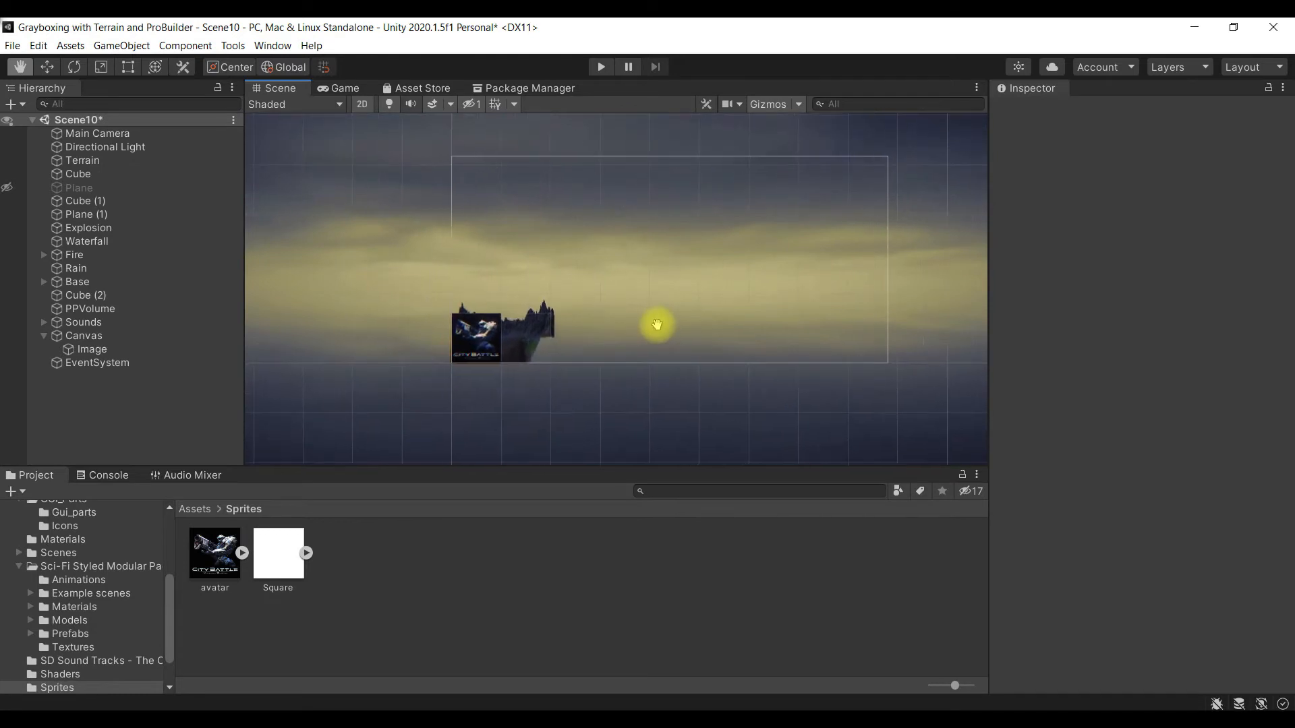
{"action": "middle_click_drag", "start_coordinate": [712, 278], "coordinate": [674, 313]}
{"action": "scroll", "coordinate": [587, 338], "scroll_direction": "up", "scroll_amount": 2}
{"action": "middle_click_drag", "start_coordinate": [630, 353], "coordinate": [590, 353]}
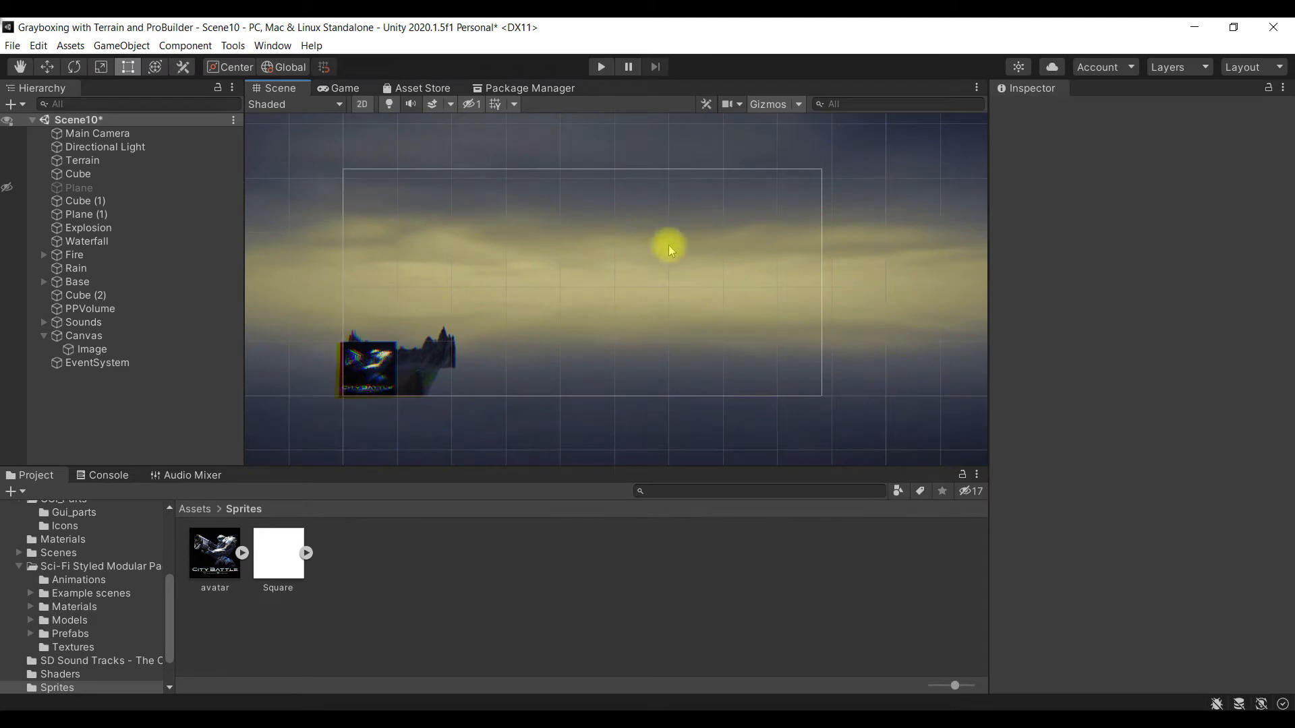
{"action": "left_click", "coordinate": [113, 348]}
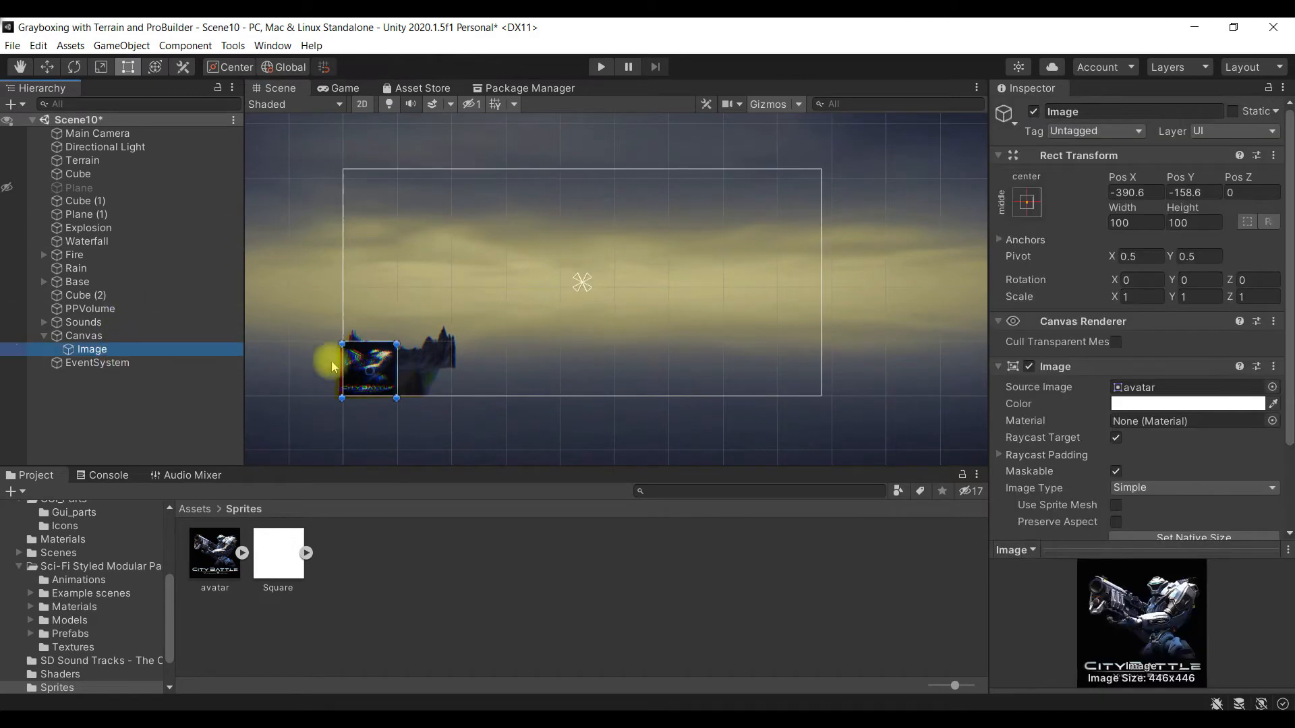
{"action": "mouse_move", "coordinate": [637, 341]}
{"action": "middle_mouse_down"}
{"action": "mouse_move", "coordinate": [604, 338]}
{"action": "mouse_move", "coordinate": [619, 338]}
{"action": "middle_mouse_up"}
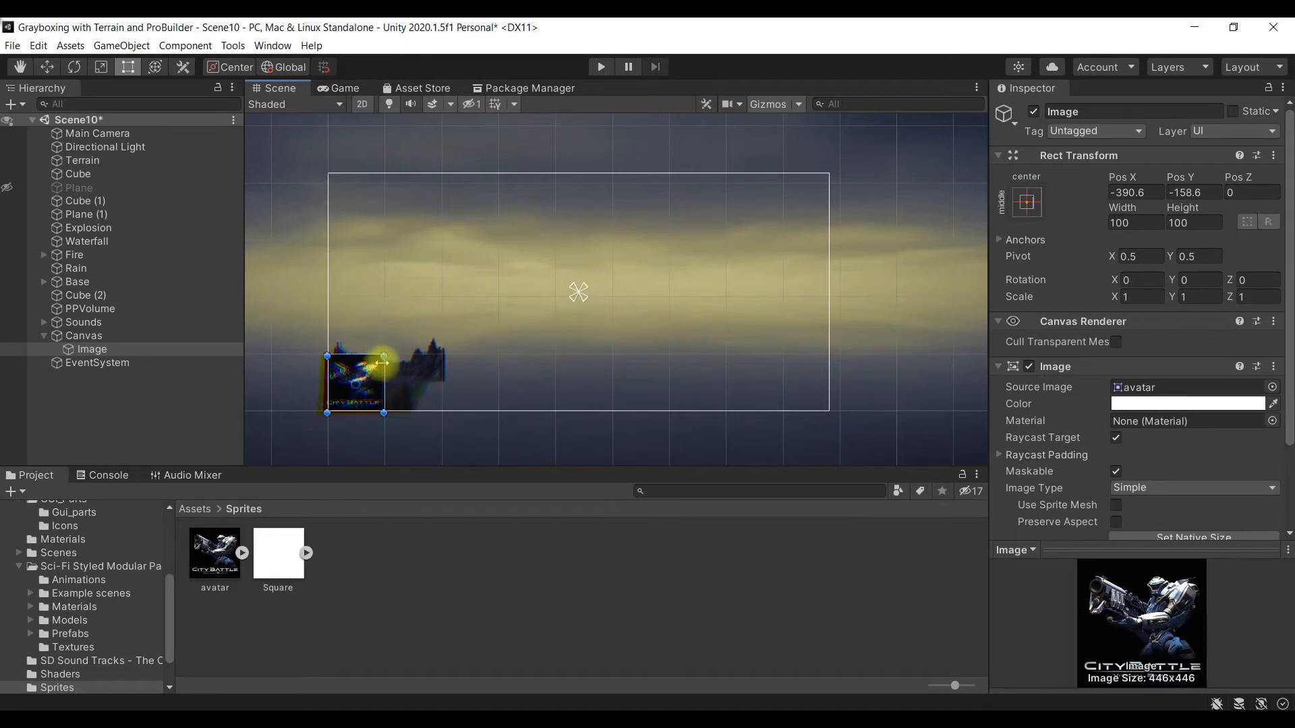
{"action": "left_click_drag", "start_coordinate": [369, 384], "coordinate": [379, 223]}
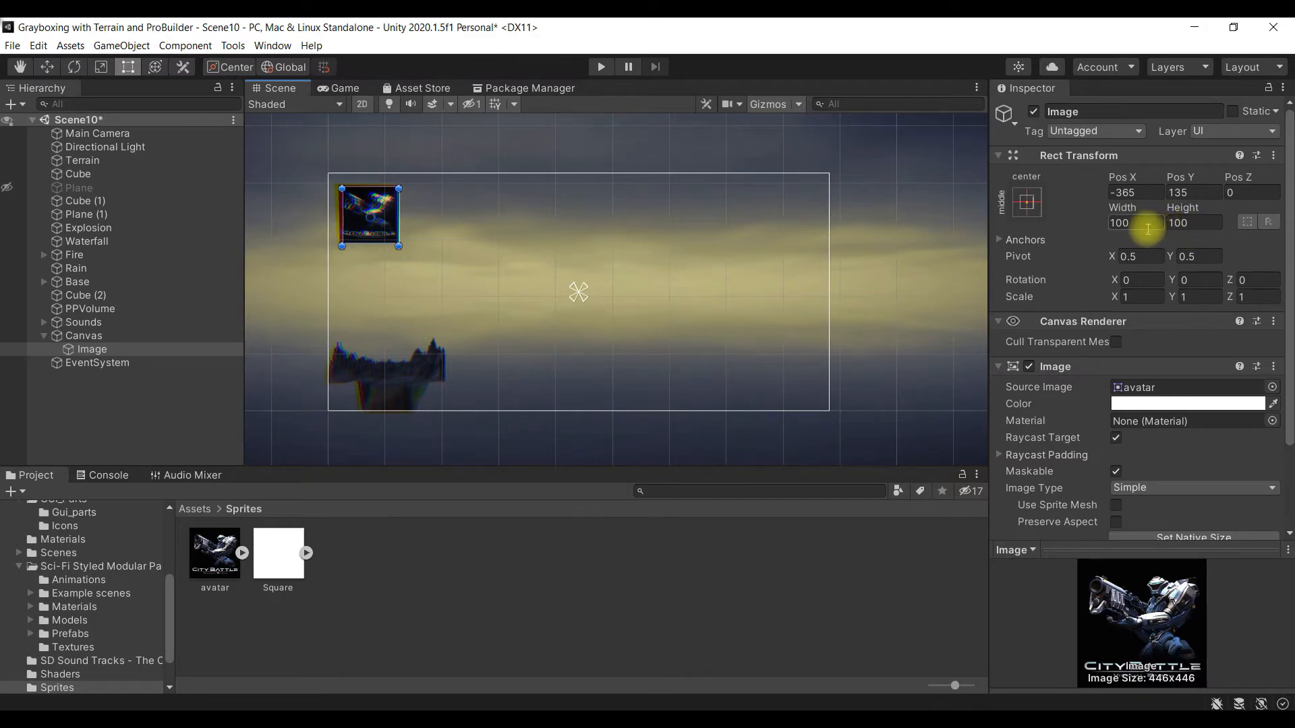
Step: Set both the width and height of the avatar image to 84
{"action": "type", "text": "80"}
{"action": "left_click", "coordinate": [1186, 223]}
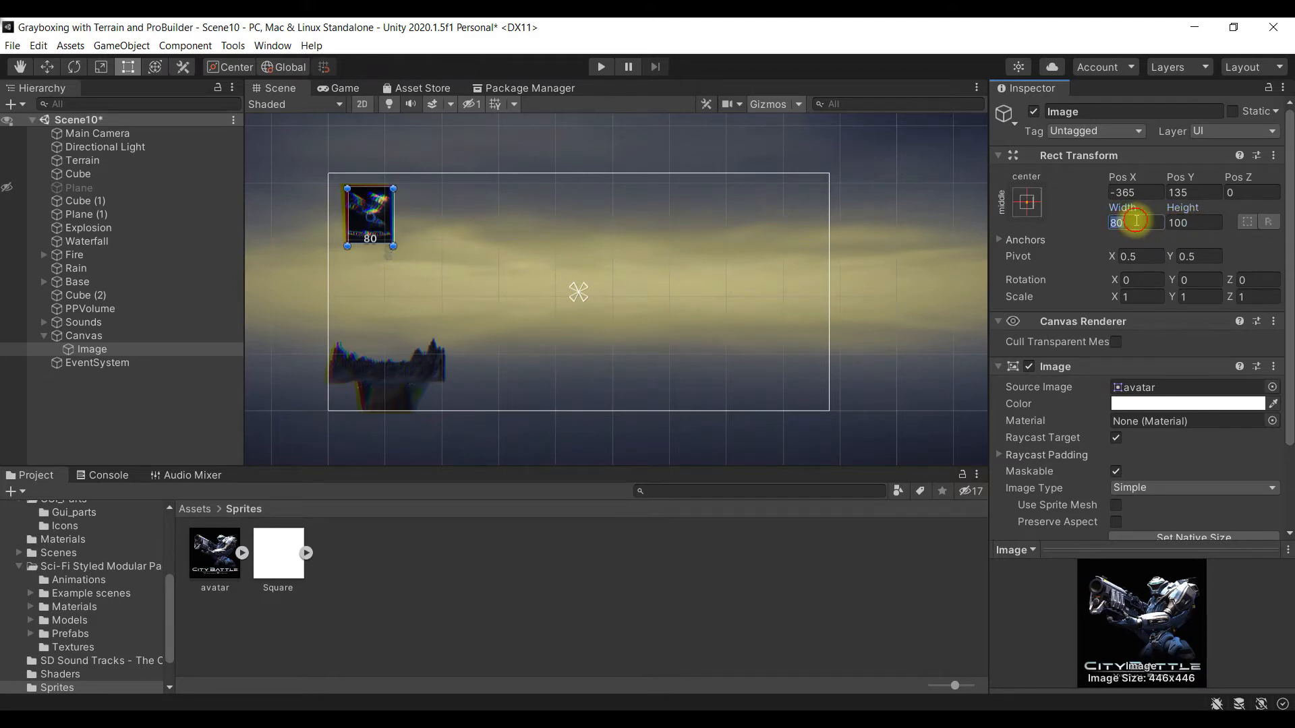
{"action": "type", "text": "84"}
{"action": "left_click", "coordinate": [1175, 223]}
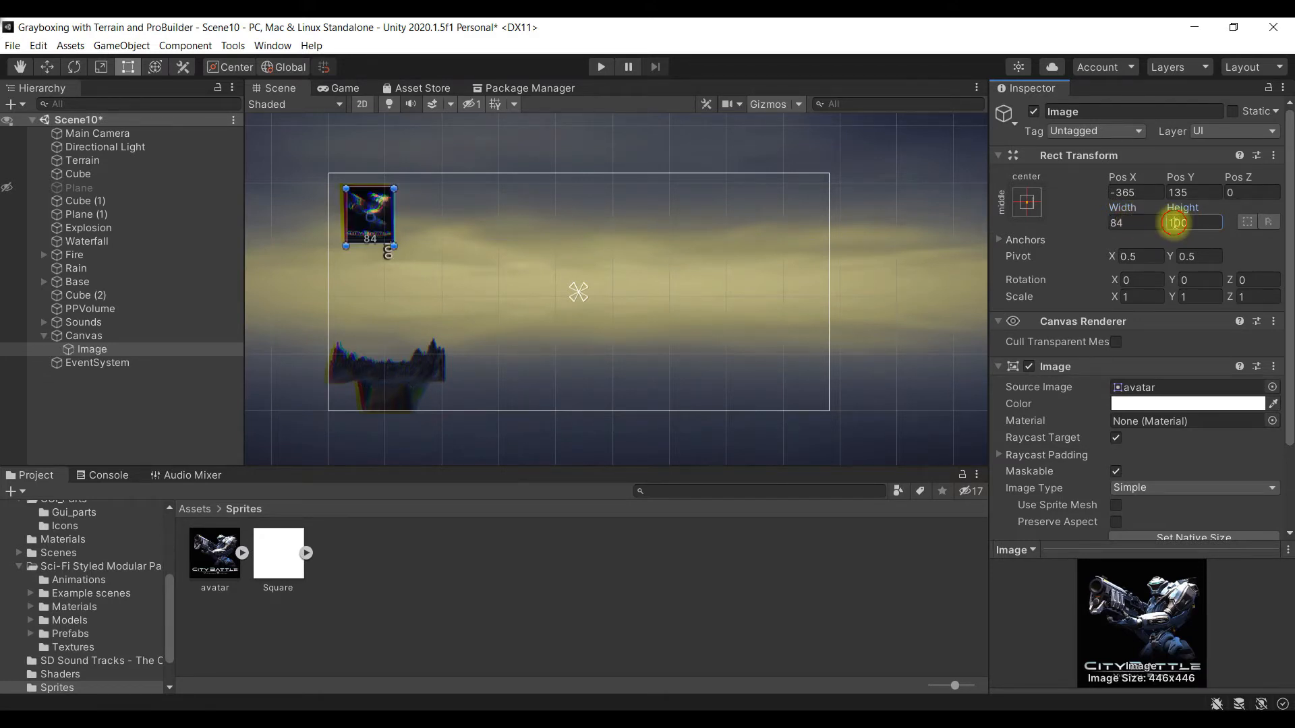
{"action": "type", "text": "84"}
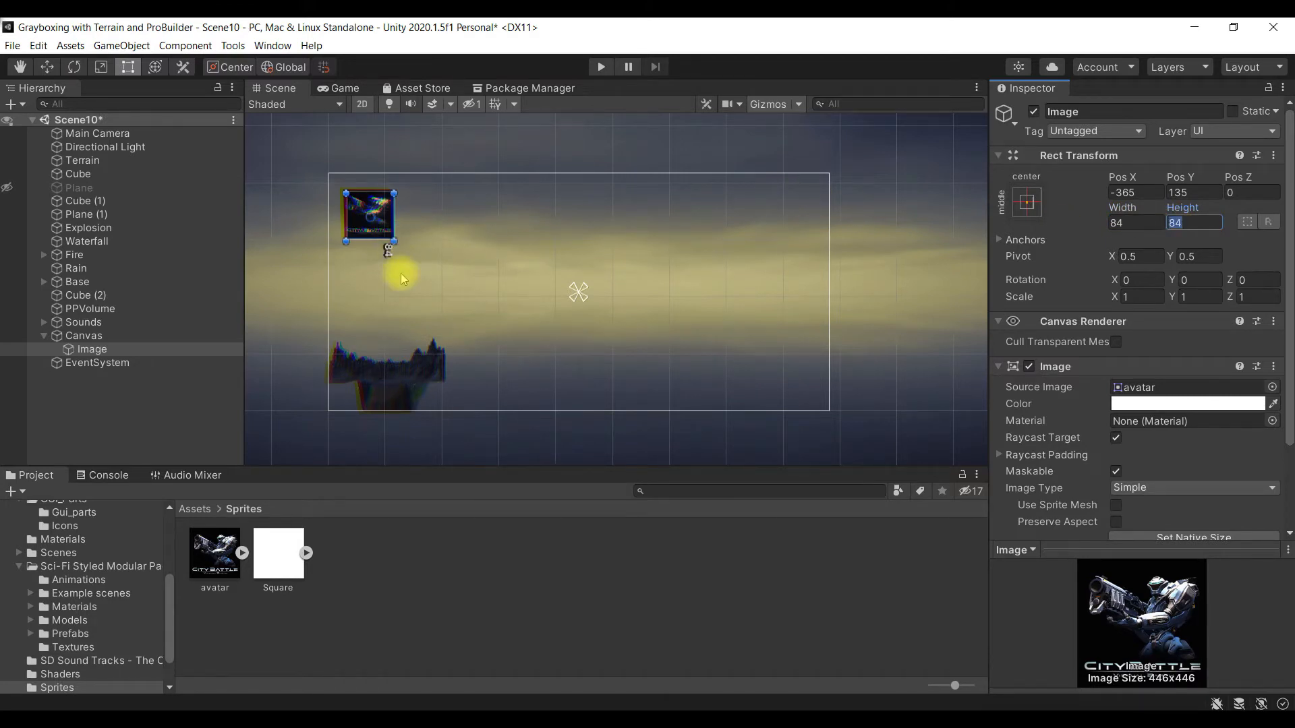
Step: Nudge the avatar image closer to the canvas's upper-left corner, to about X -370.6, Y 142.5
{"action": "scroll", "coordinate": [396, 269], "scroll_direction": "up", "scroll_amount": 4}
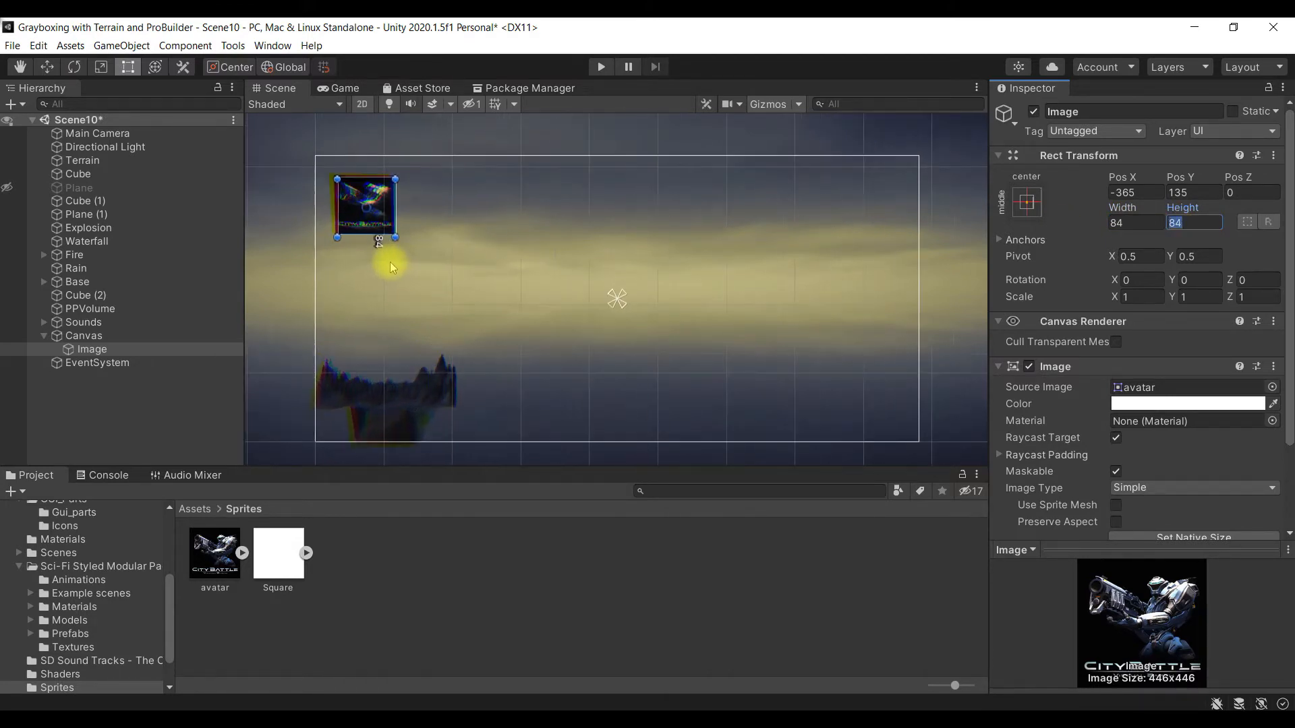
{"action": "scroll", "coordinate": [392, 268], "scroll_direction": "up", "scroll_amount": 1}
{"action": "left_click_drag", "start_coordinate": [366, 198], "coordinate": [362, 191]}
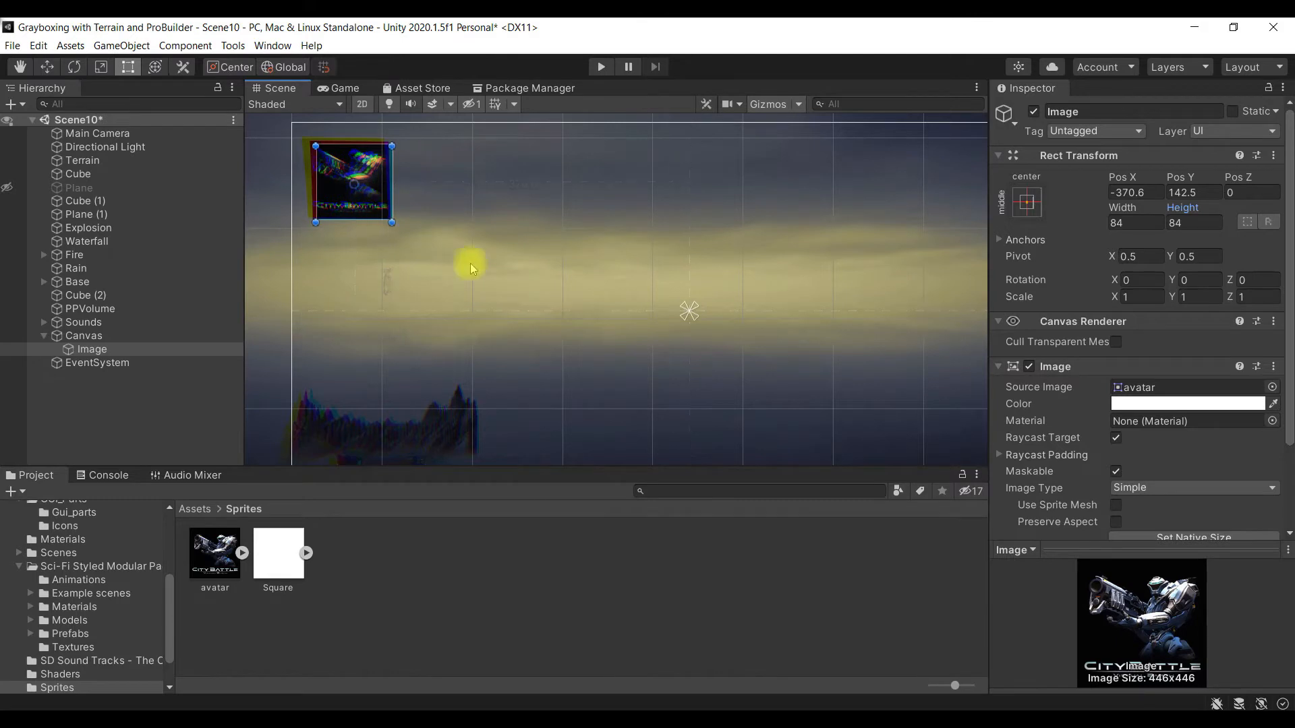
Step: Review the Canvas and Image components and the import settings of the avatar sprite
{"action": "left_click", "coordinate": [521, 310]}
{"action": "scroll", "coordinate": [521, 309], "scroll_direction": "down", "scroll_amount": 2}
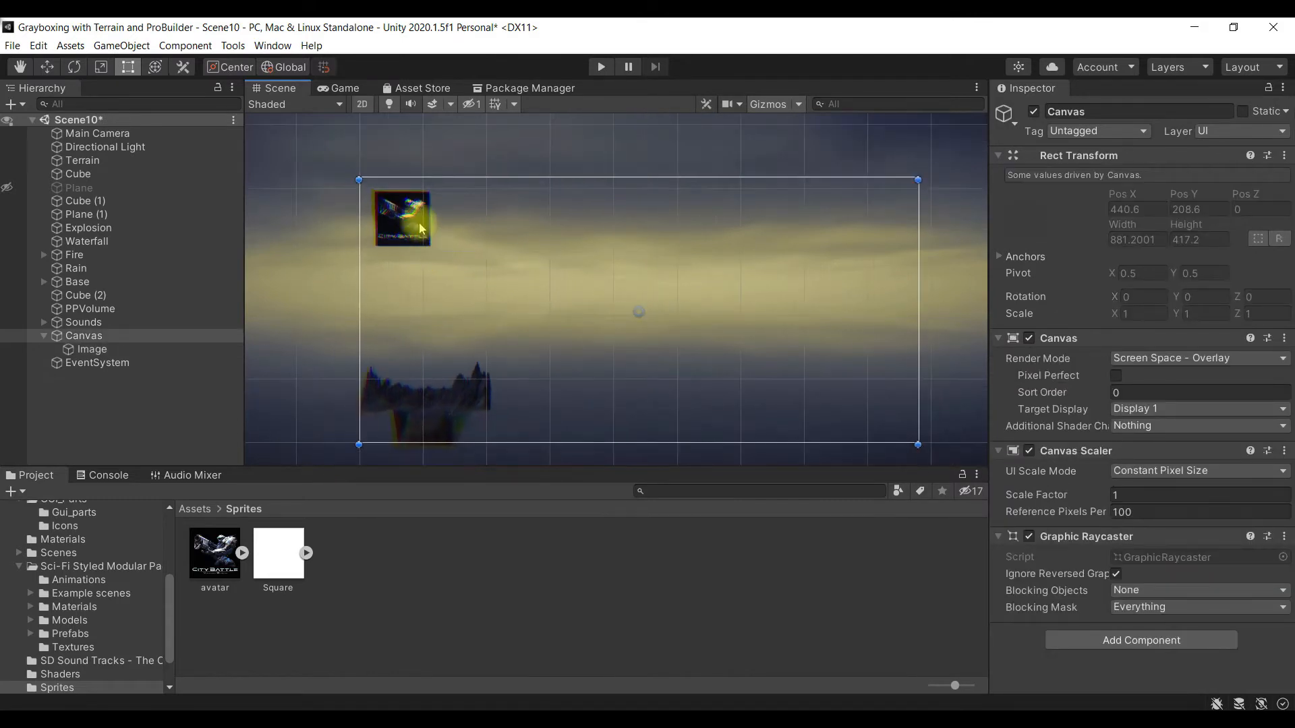
{"action": "left_click", "coordinate": [400, 243]}
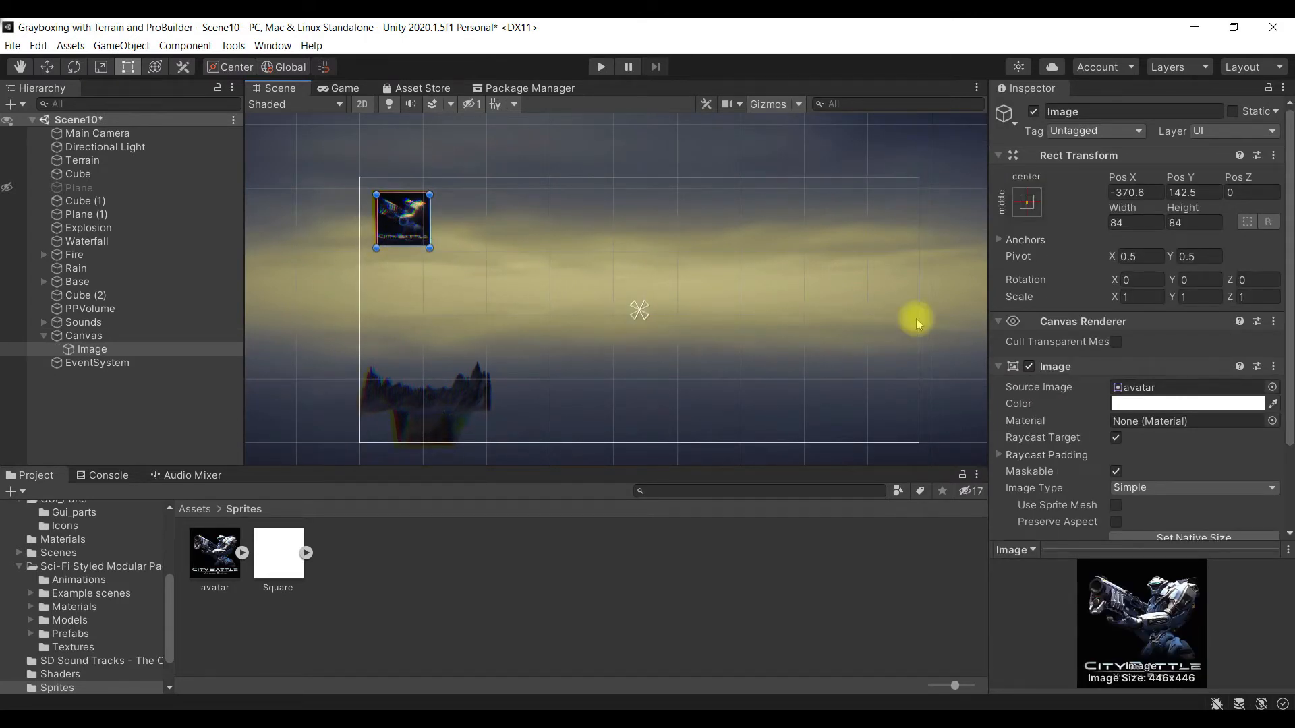
{"action": "left_click", "coordinate": [213, 552]}
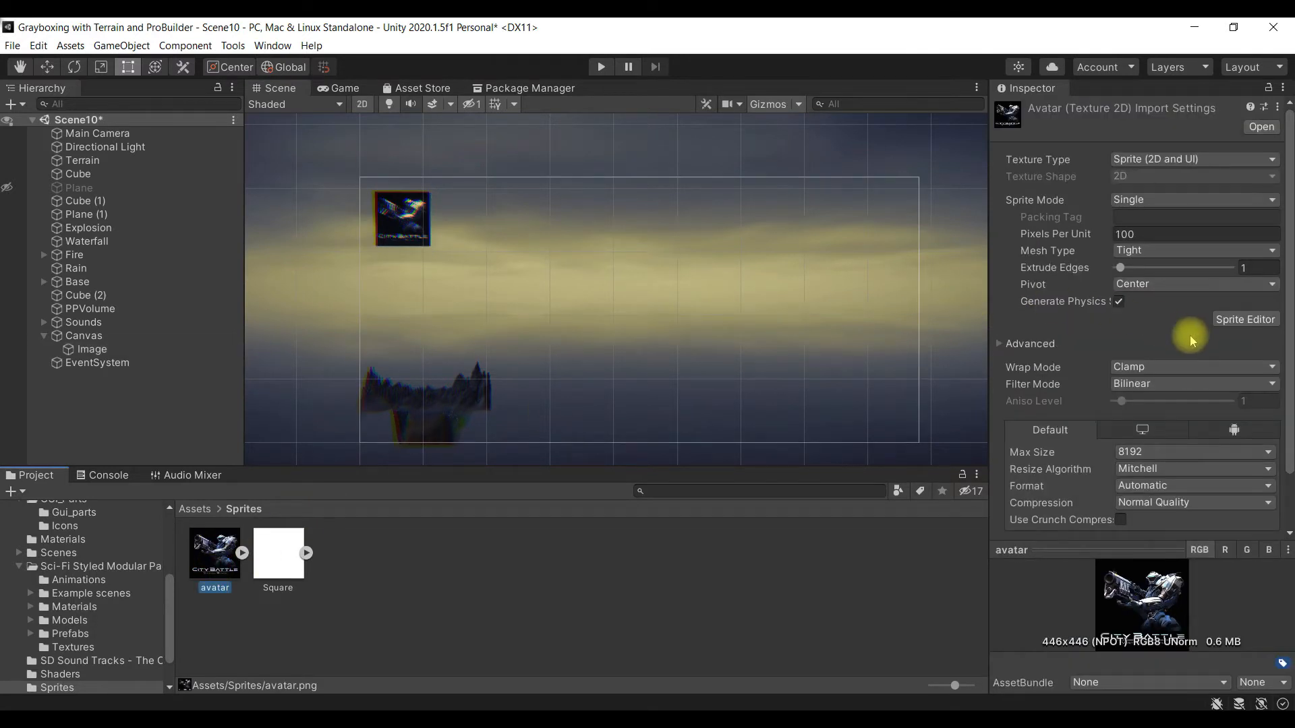
{"action": "scroll", "coordinate": [1140, 405], "scroll_direction": "down", "scroll_amount": 2}
{"action": "scroll", "coordinate": [1138, 407], "scroll_direction": "up", "scroll_amount": 2}
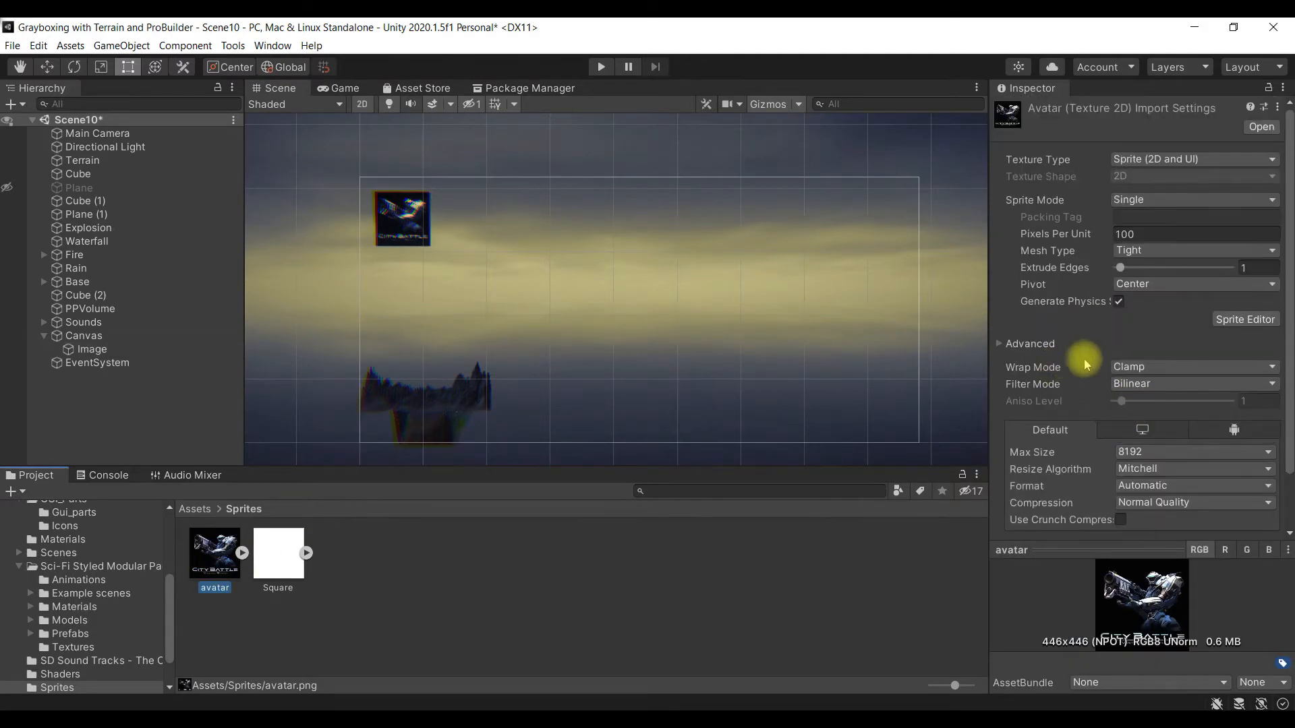
Step: Enable Preserve Aspect on the Image object and set it to its native size
{"action": "left_click", "coordinate": [147, 346]}
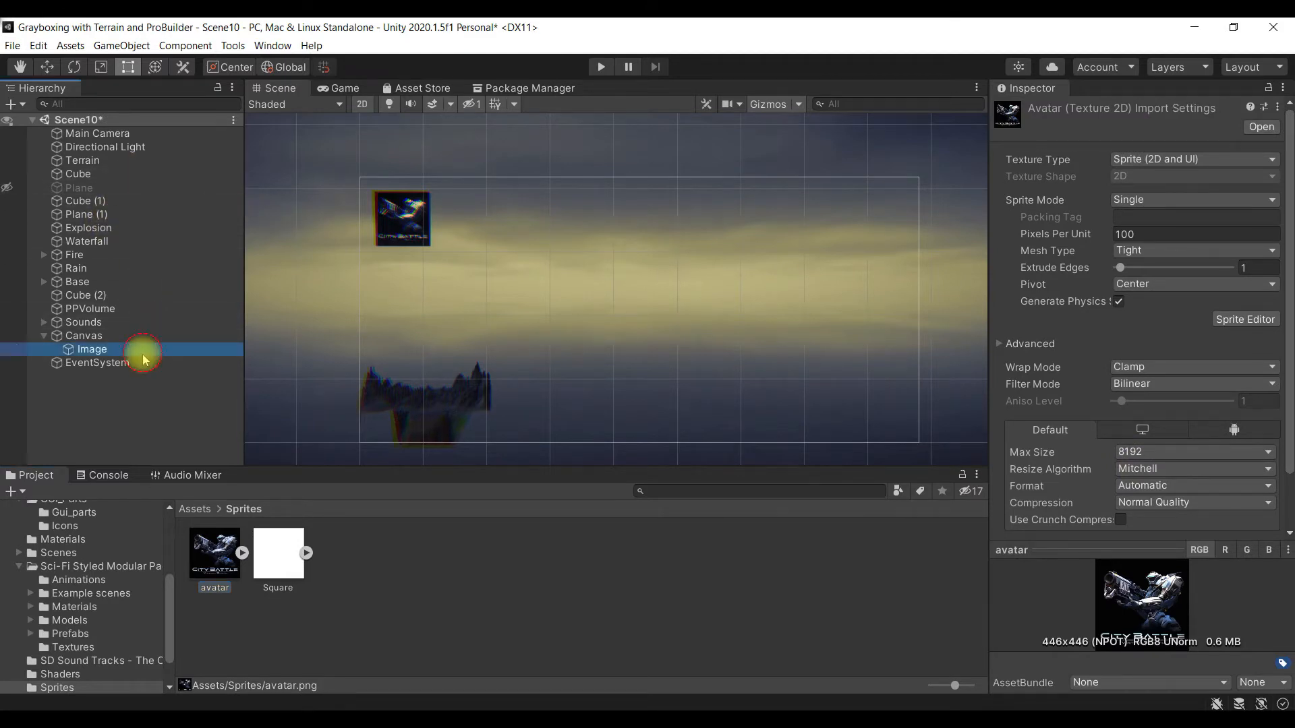
{"action": "scroll", "coordinate": [1185, 364], "scroll_direction": "down", "scroll_amount": 3}
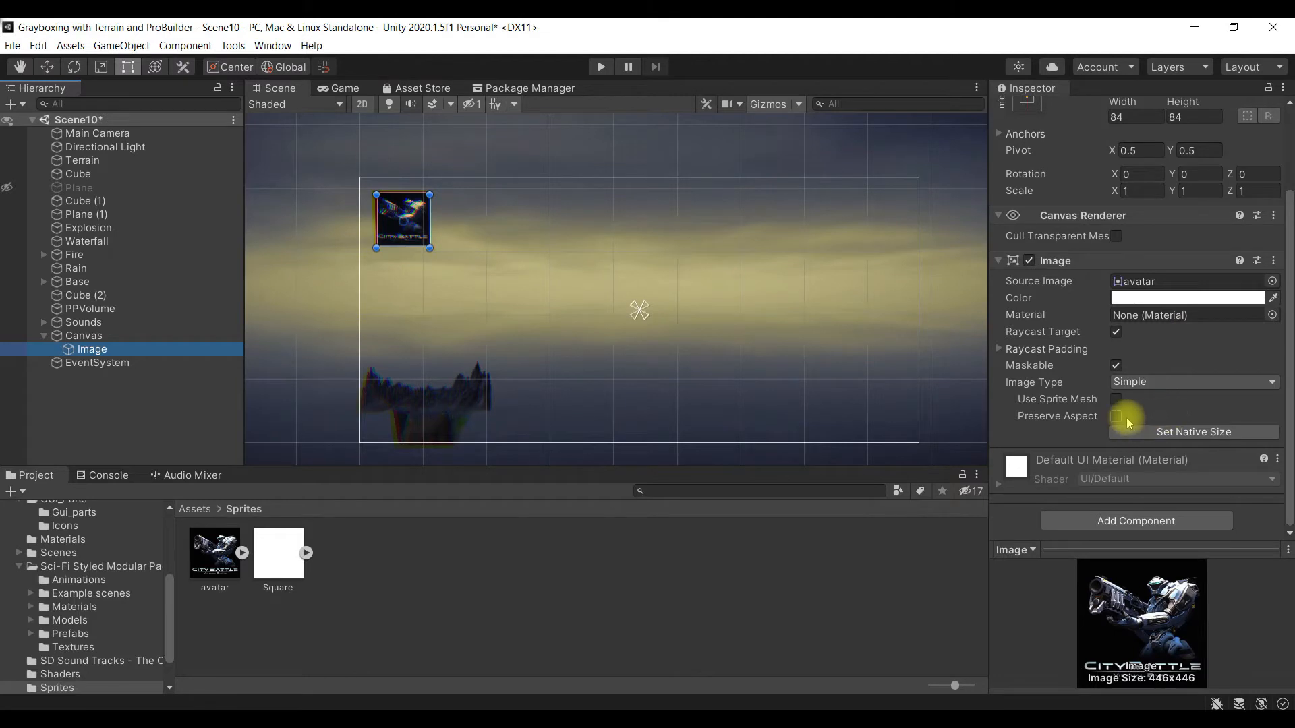
{"action": "left_click", "coordinate": [1185, 434]}
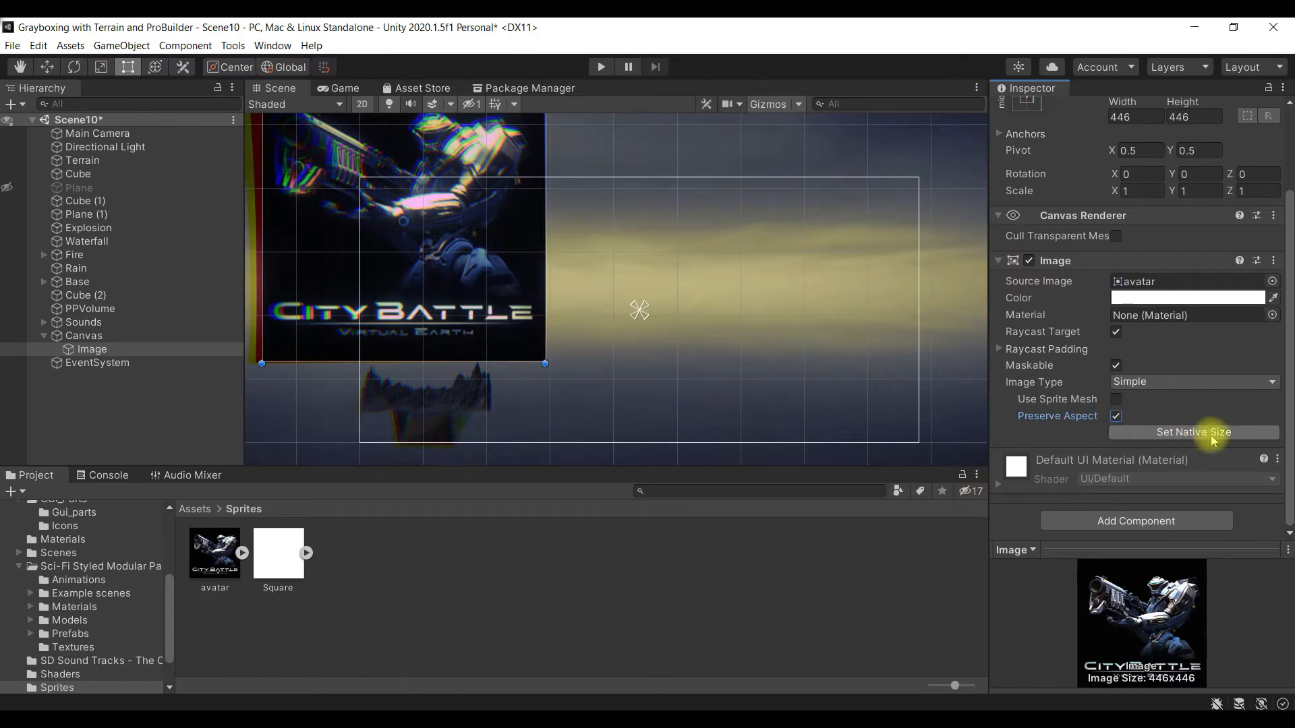
Step: Shrink the avatar image proportionally from its upper-left corner and set its width and height to 84
{"action": "scroll", "coordinate": [420, 263], "scroll_direction": "down", "scroll_amount": 4}
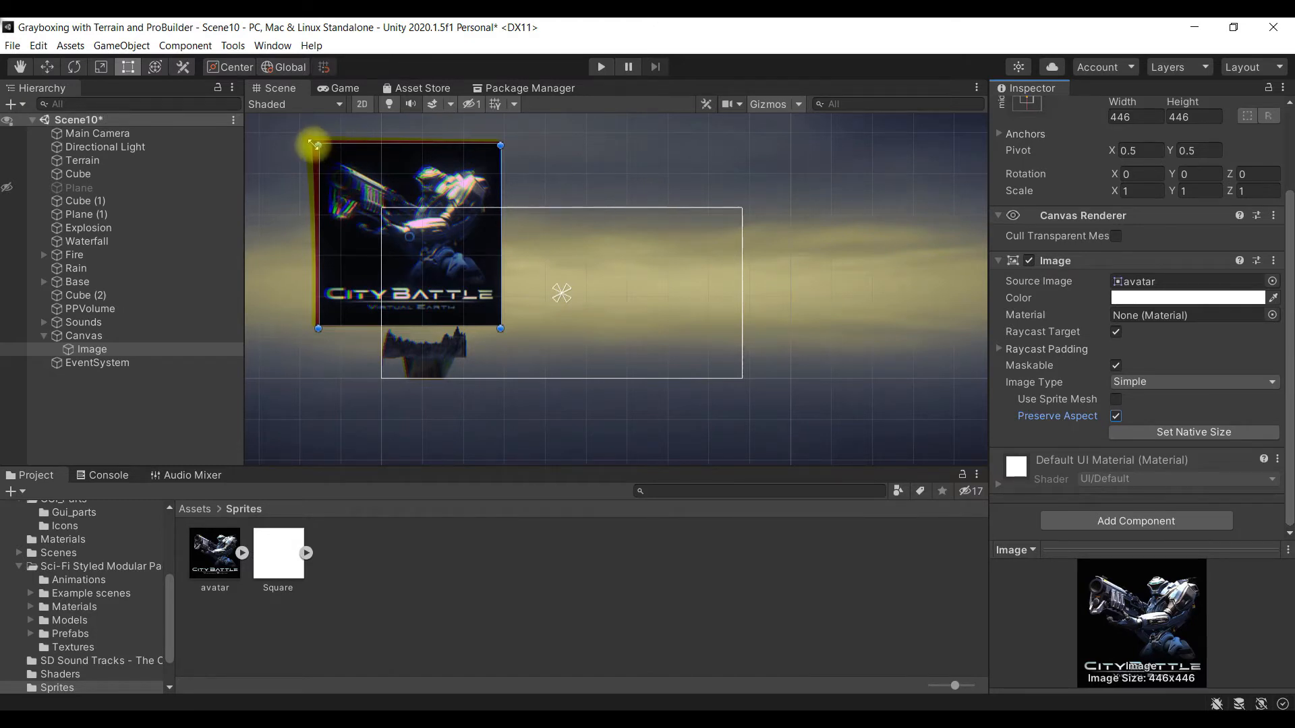
{"action": "left_click_drag", "start_coordinate": [315, 144], "coordinate": [421, 260]}
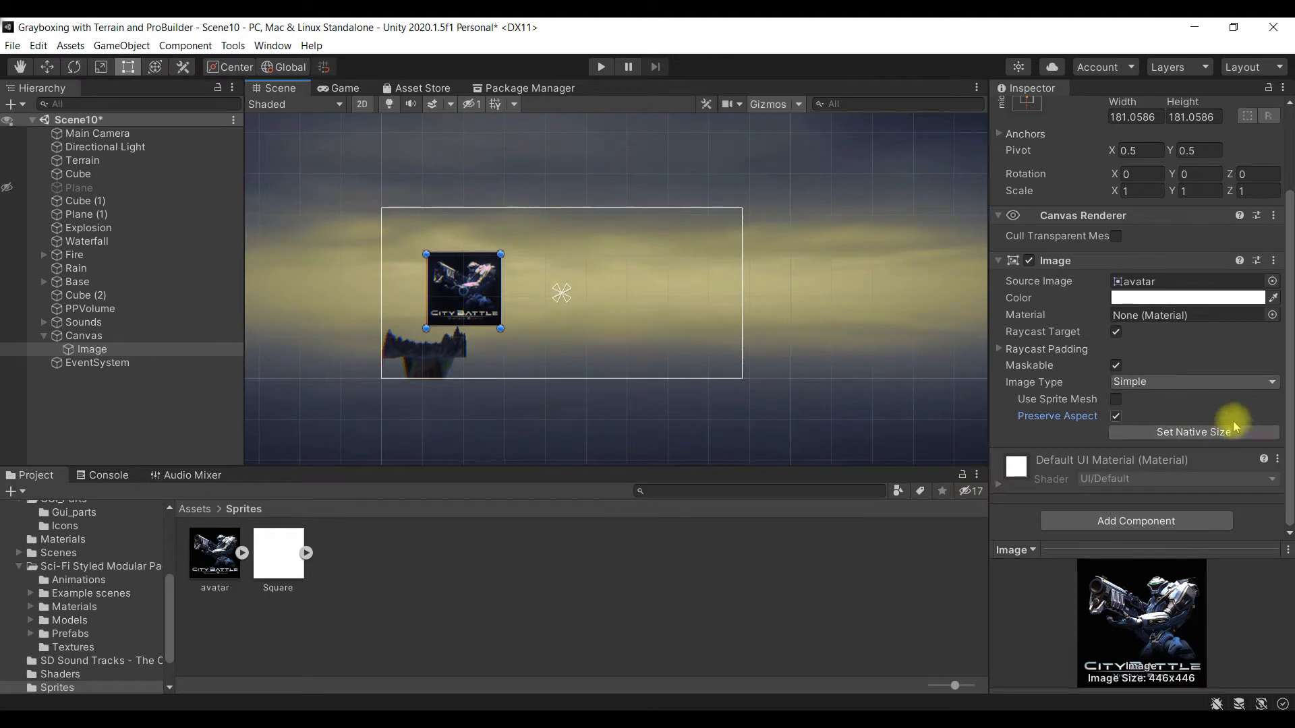
{"action": "scroll", "coordinate": [1233, 426], "scroll_direction": "up", "scroll_amount": 3}
{"action": "left_click", "coordinate": [1136, 223]}
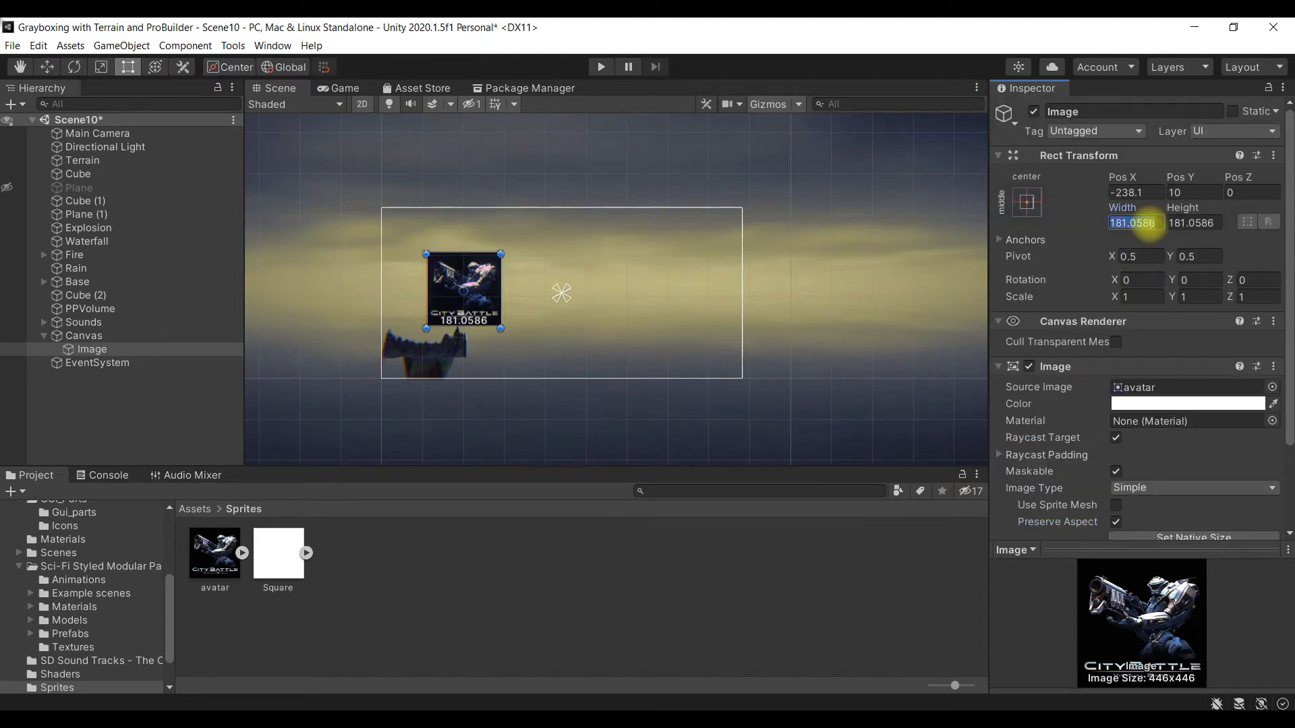
{"action": "type", "text": "84"}
{"action": "left_click", "coordinate": [1201, 223]}
{"action": "type", "text": "84"}
{"action": "key", "text": "Return"}
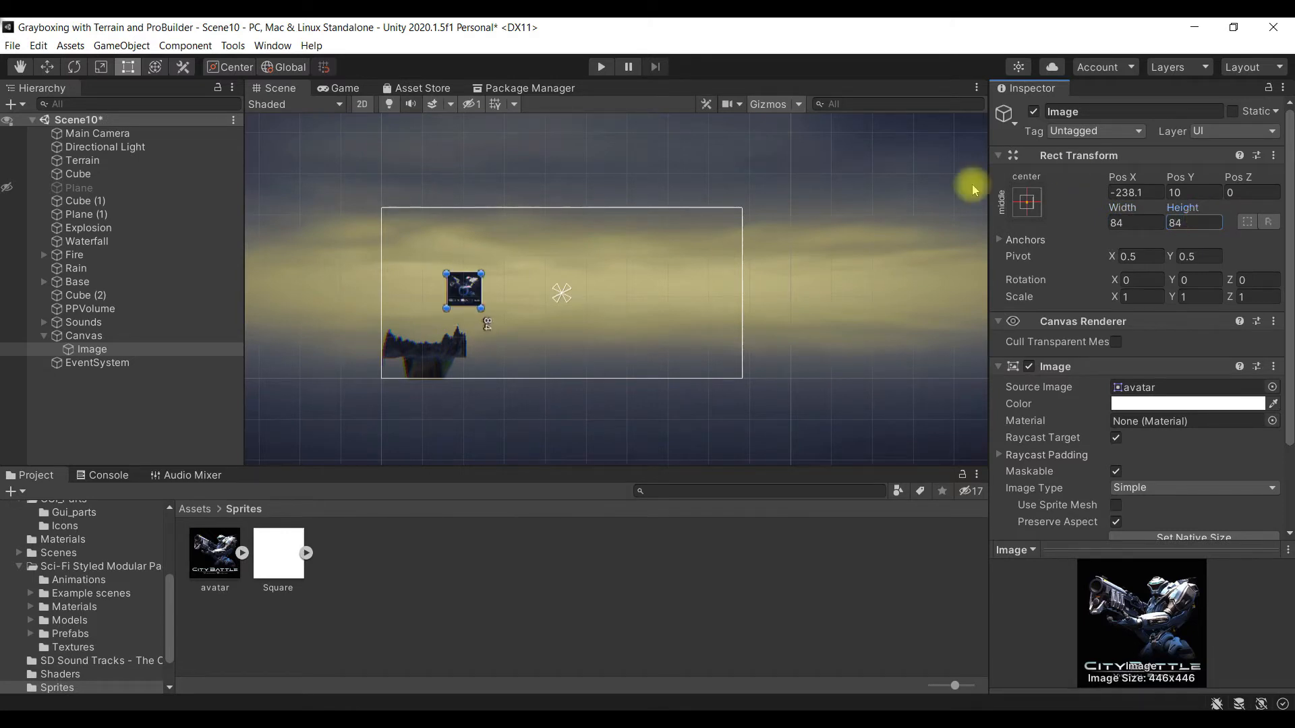
Step: Move the resized avatar image to the canvas's upper-left corner, at about X -376, Y 147
{"action": "scroll", "coordinate": [472, 331], "scroll_direction": "up", "scroll_amount": 4}
{"action": "left_click_drag", "start_coordinate": [462, 276], "coordinate": [375, 188]}
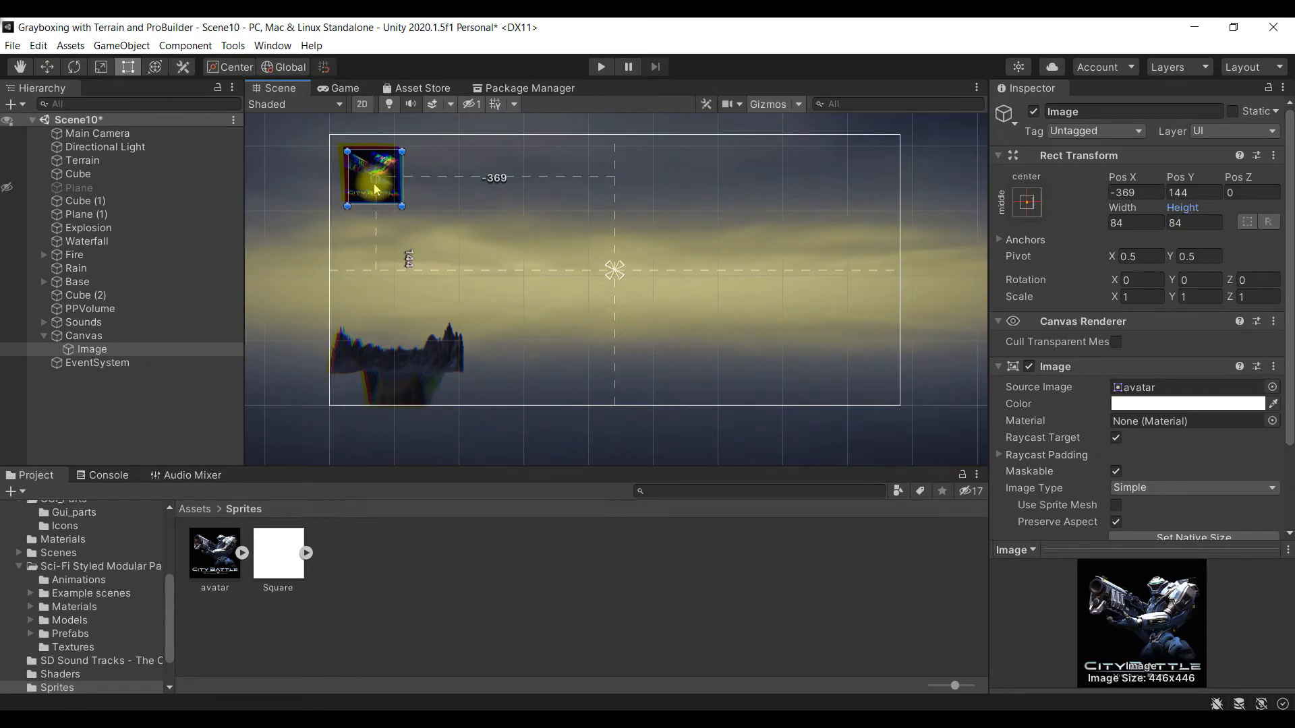
{"action": "left_click_drag", "start_coordinate": [375, 188], "coordinate": [371, 183]}
{"action": "scroll", "coordinate": [472, 222], "scroll_direction": "up", "scroll_amount": 1}
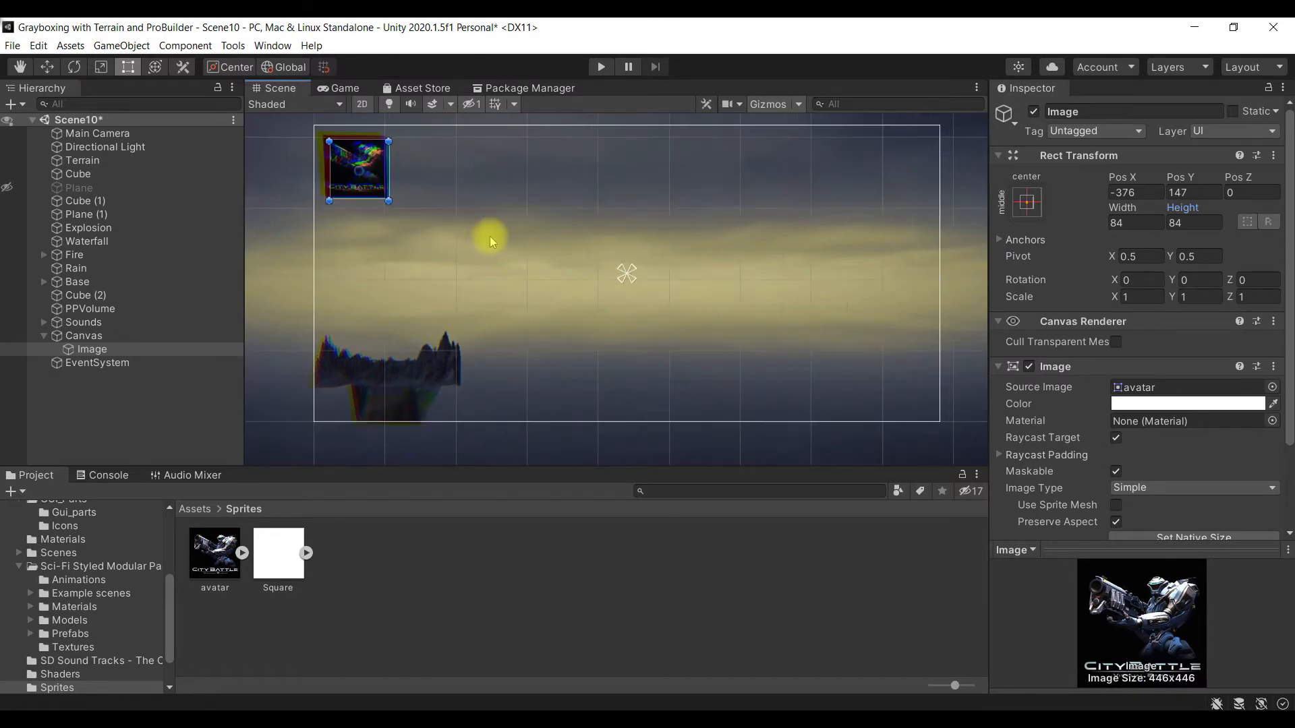
{"action": "middle_click_drag", "start_coordinate": [472, 202], "coordinate": [454, 223]}
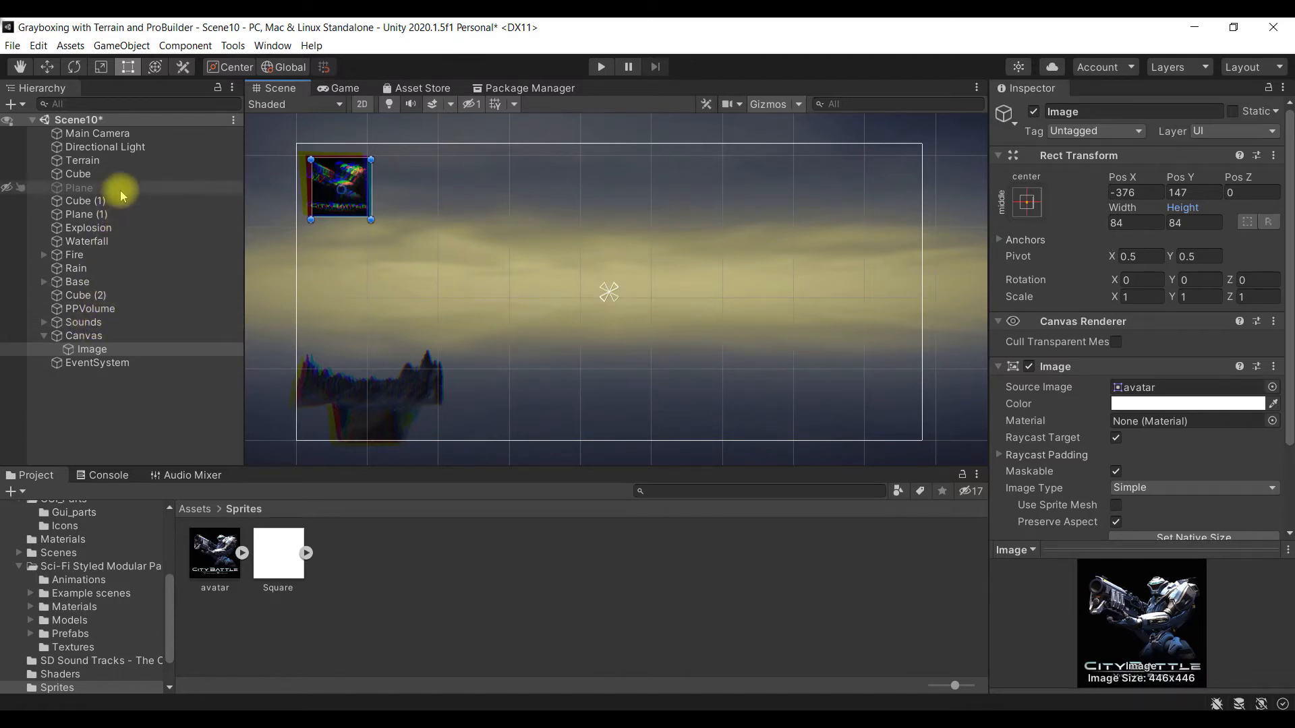
Step: Disable the PPVolume object in the scene and reselect the avatar image on the canvas
{"action": "left_click", "coordinate": [140, 307]}
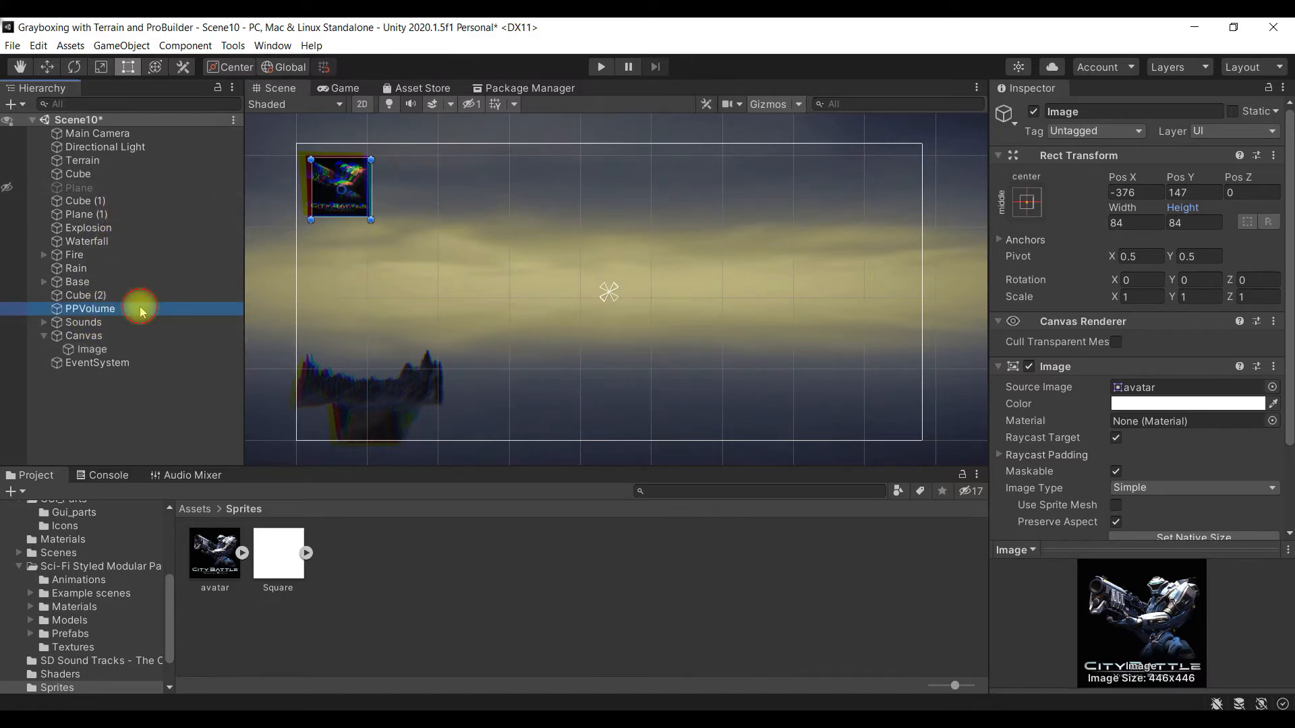
{"action": "left_click", "coordinate": [1033, 112]}
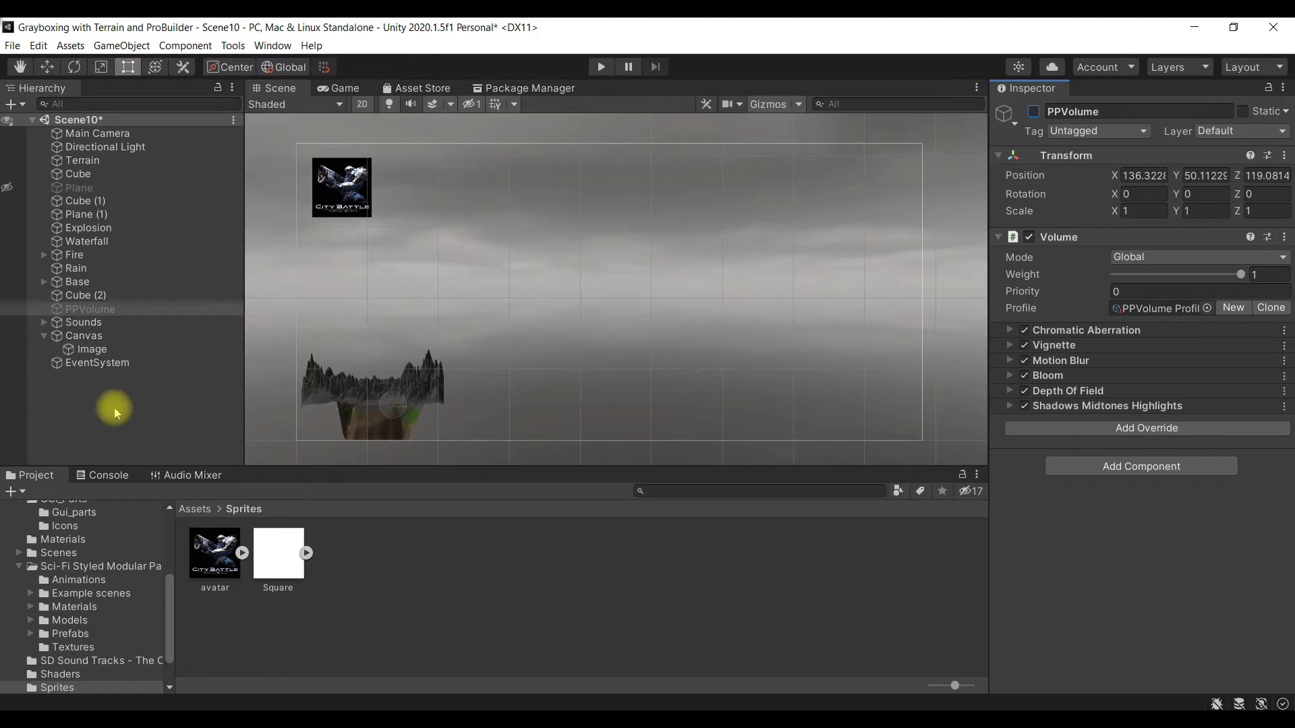
{"action": "left_click", "coordinate": [135, 335]}
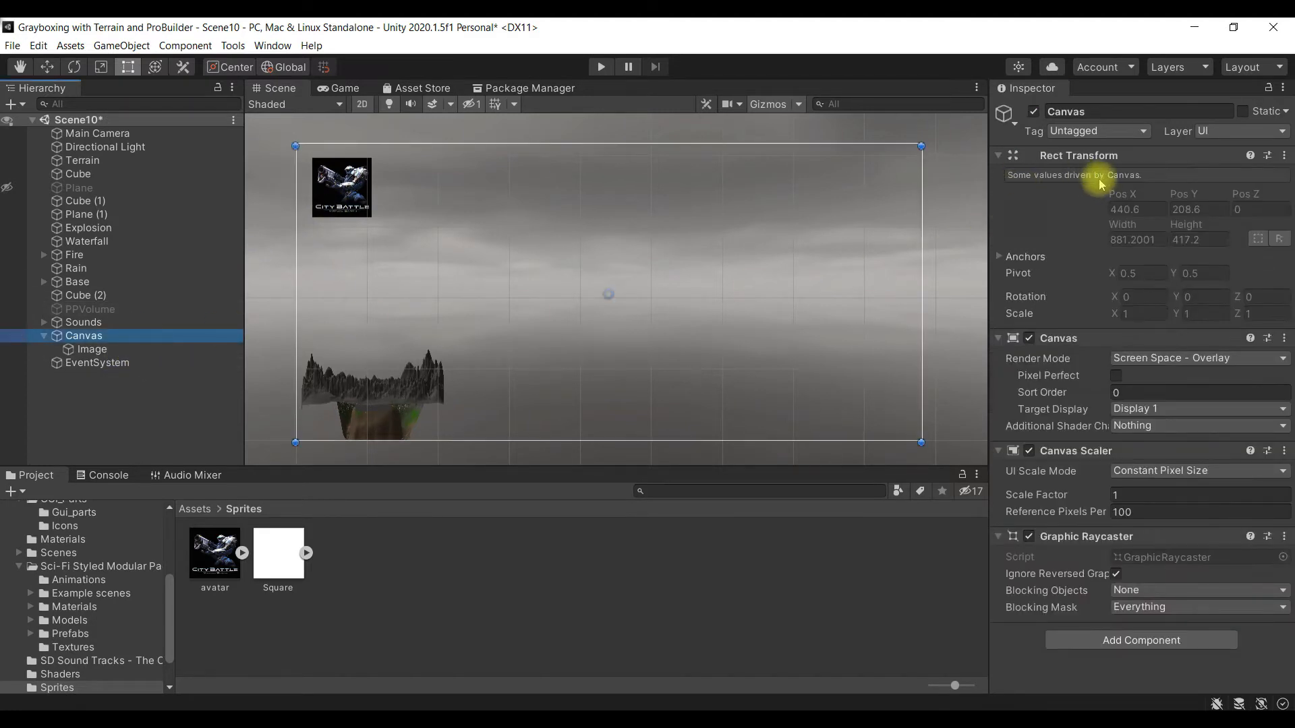
{"action": "left_click", "coordinate": [341, 196]}
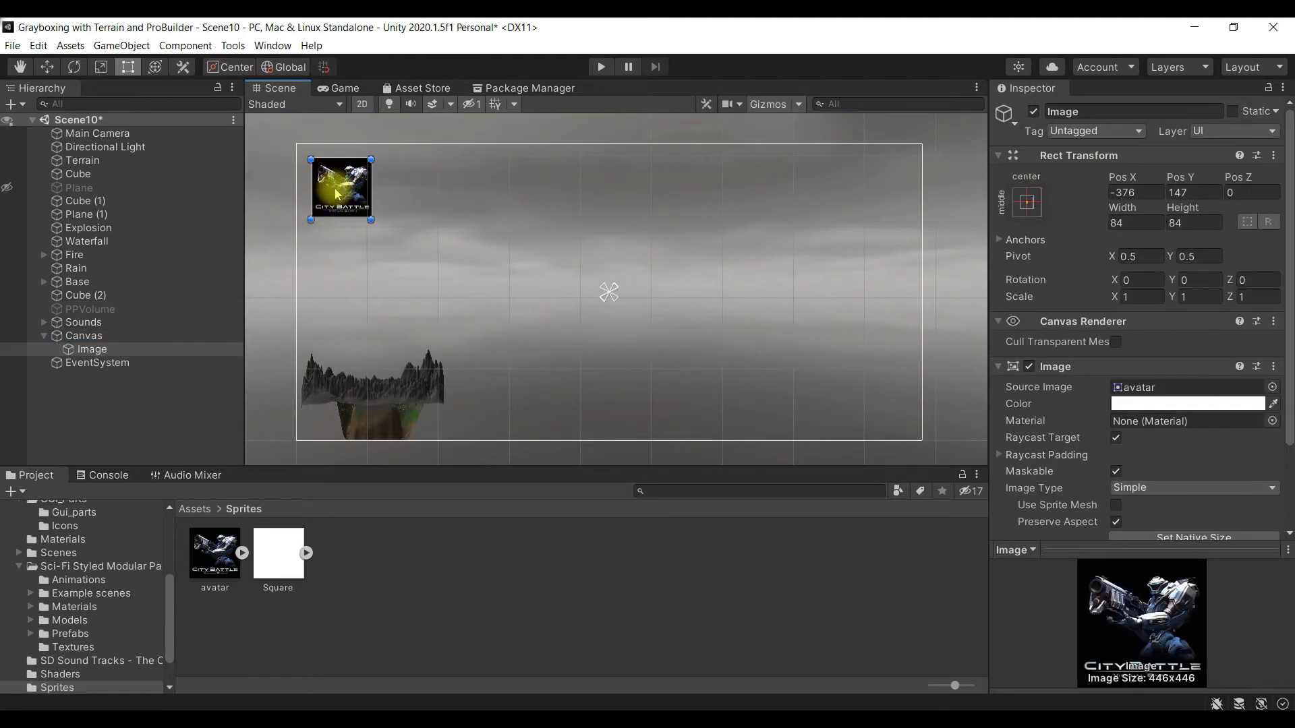
Step: Nudge the avatar image on the canvas to X -378, keeping Y at 147
{"action": "left_click", "coordinate": [338, 190]}
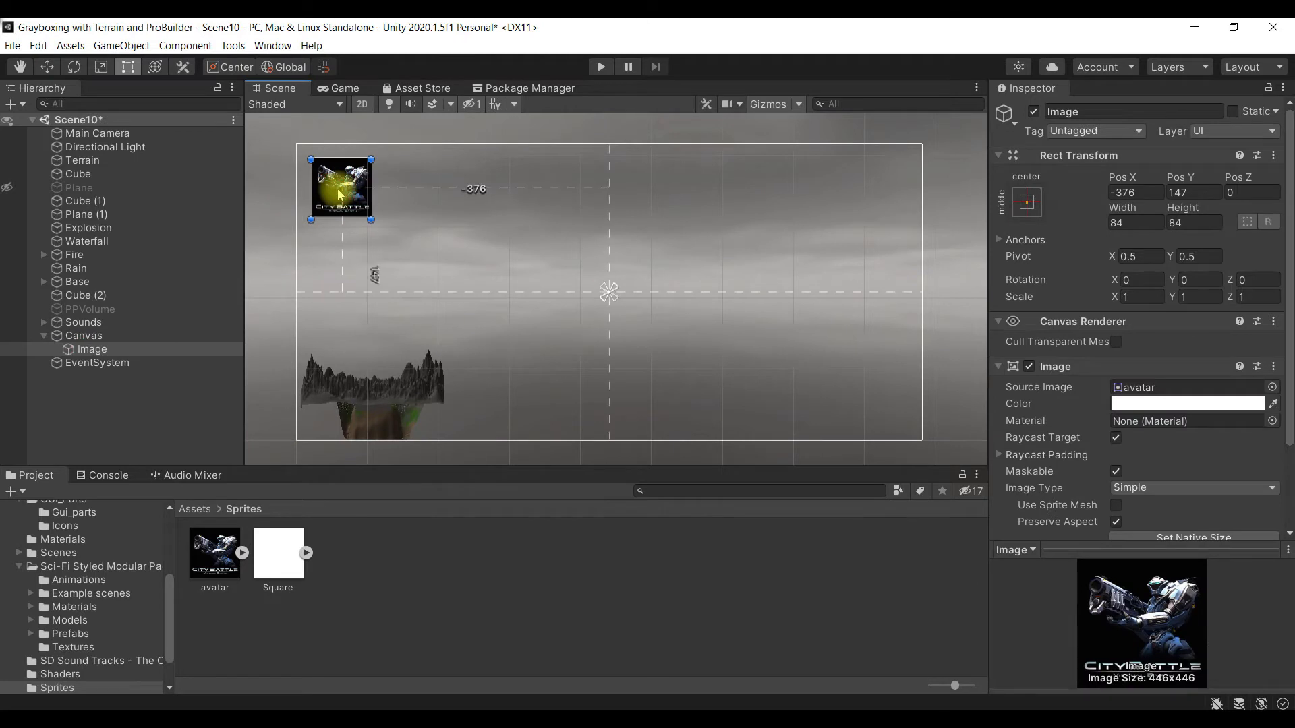
{"action": "left_click_drag", "start_coordinate": [338, 194], "coordinate": [336, 193]}
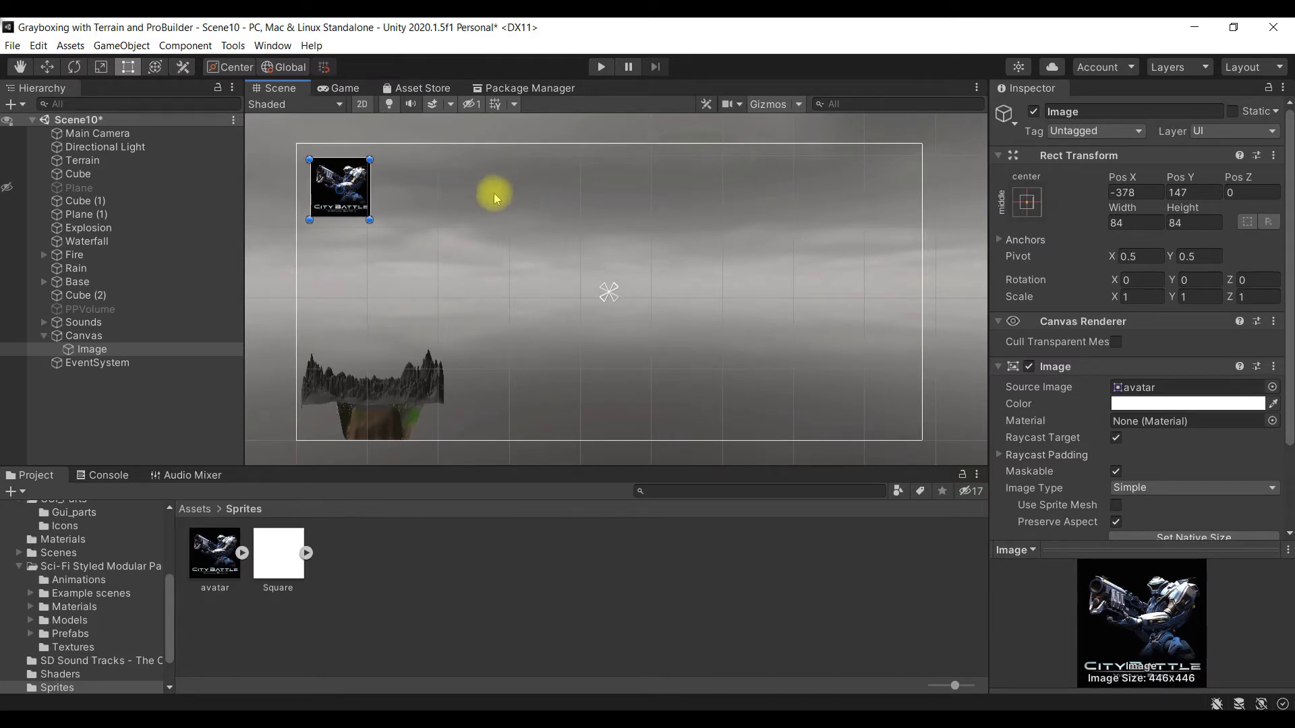
Step: Save the scene under the new name Scene11 in the project's Assets/Scenes folder
{"action": "left_click", "coordinate": [12, 45]}
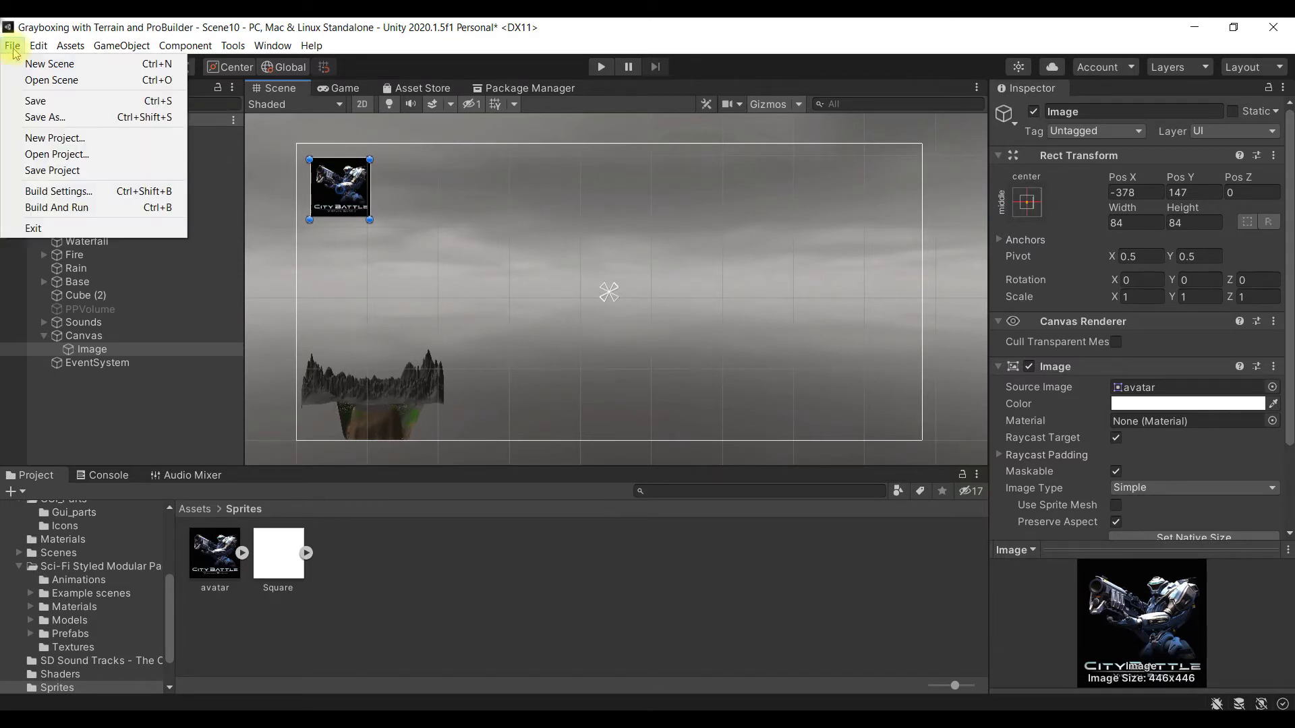
{"action": "left_click", "coordinate": [44, 118]}
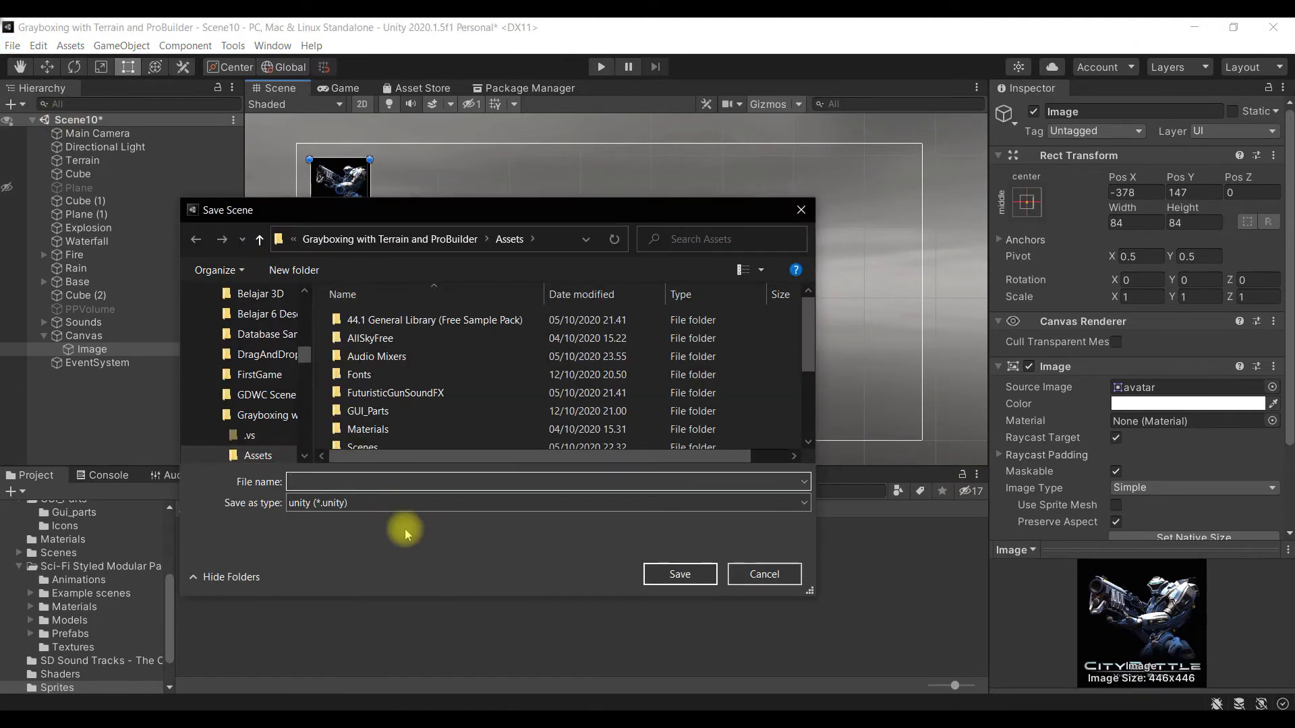
{"action": "scroll", "coordinate": [403, 370], "scroll_direction": "down", "scroll_amount": 1}
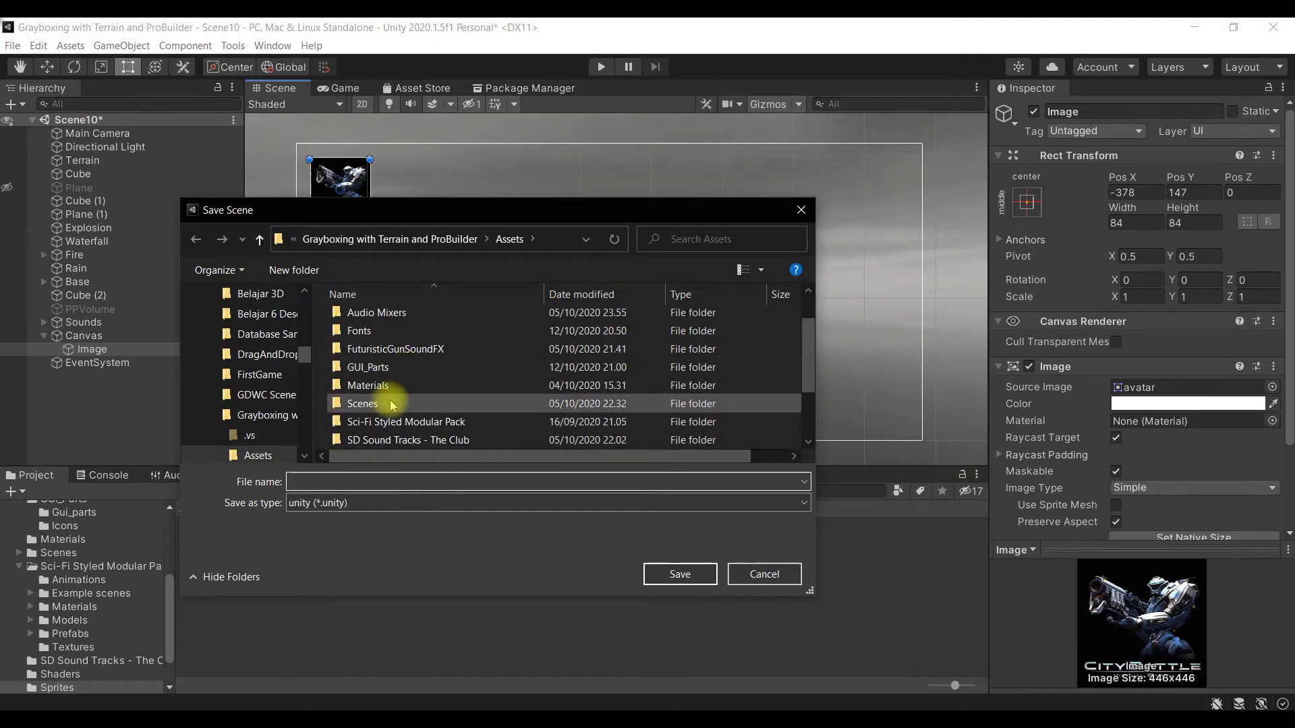
{"action": "double_click", "coordinate": [391, 398]}
{"action": "left_click", "coordinate": [370, 481]}
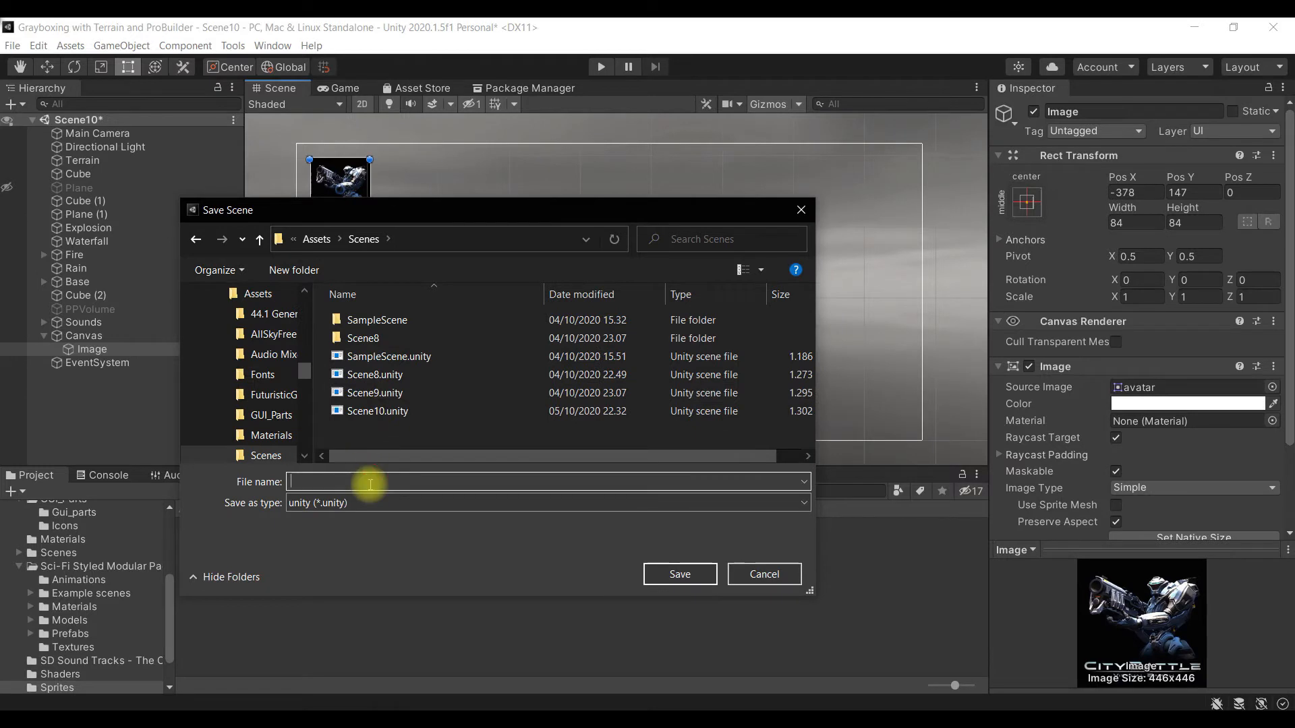
{"action": "type", "text": "Sce"}
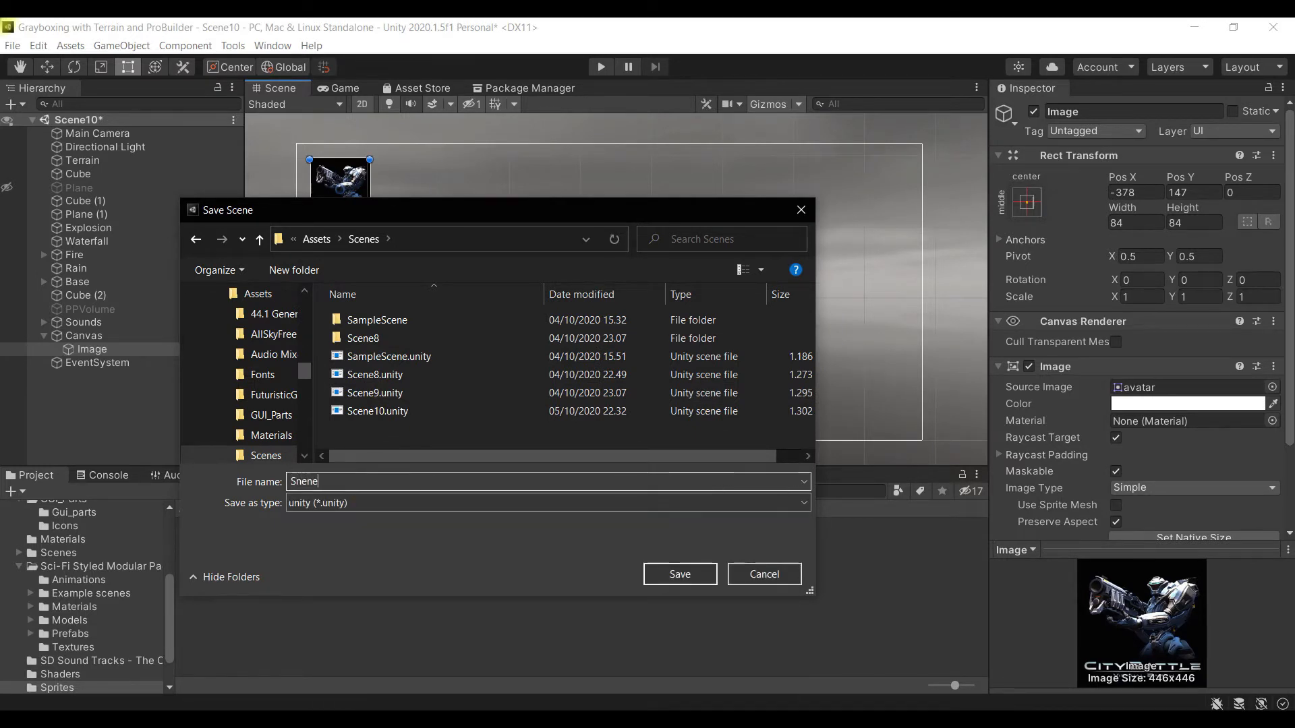
{"action": "type", "text": "ne11"}
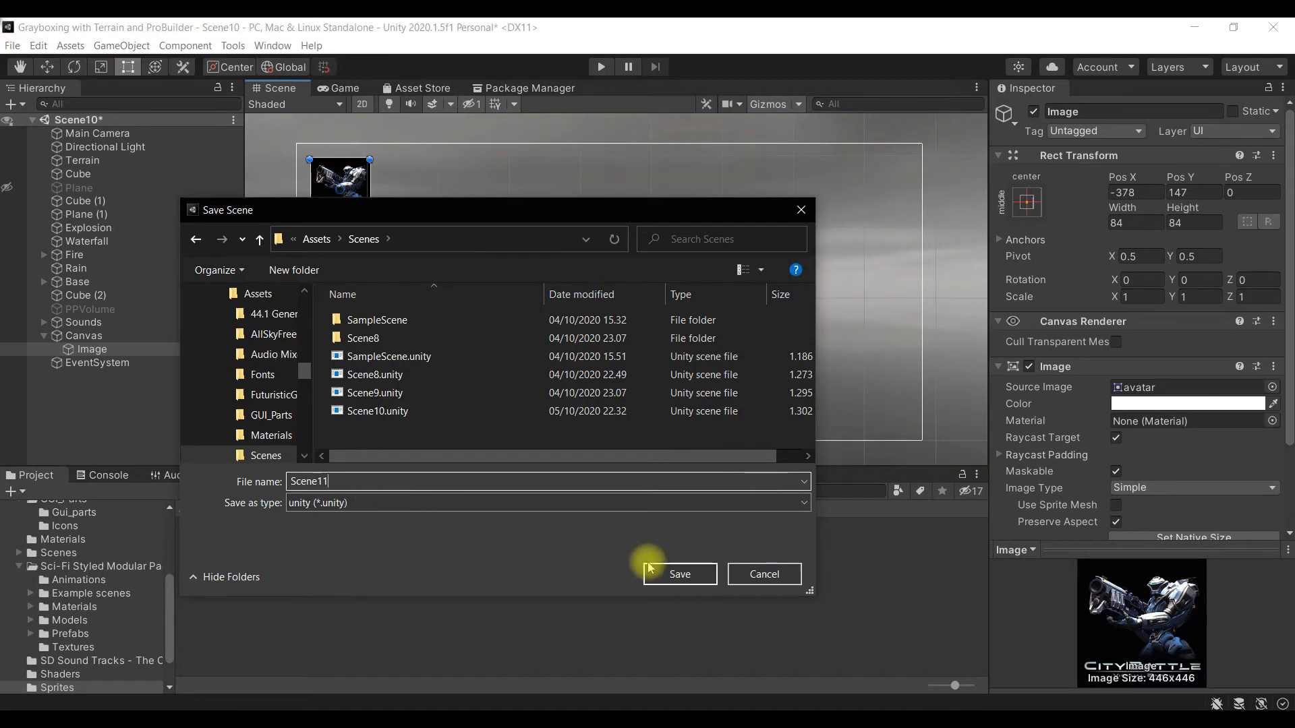
{"action": "left_click", "coordinate": [694, 576]}
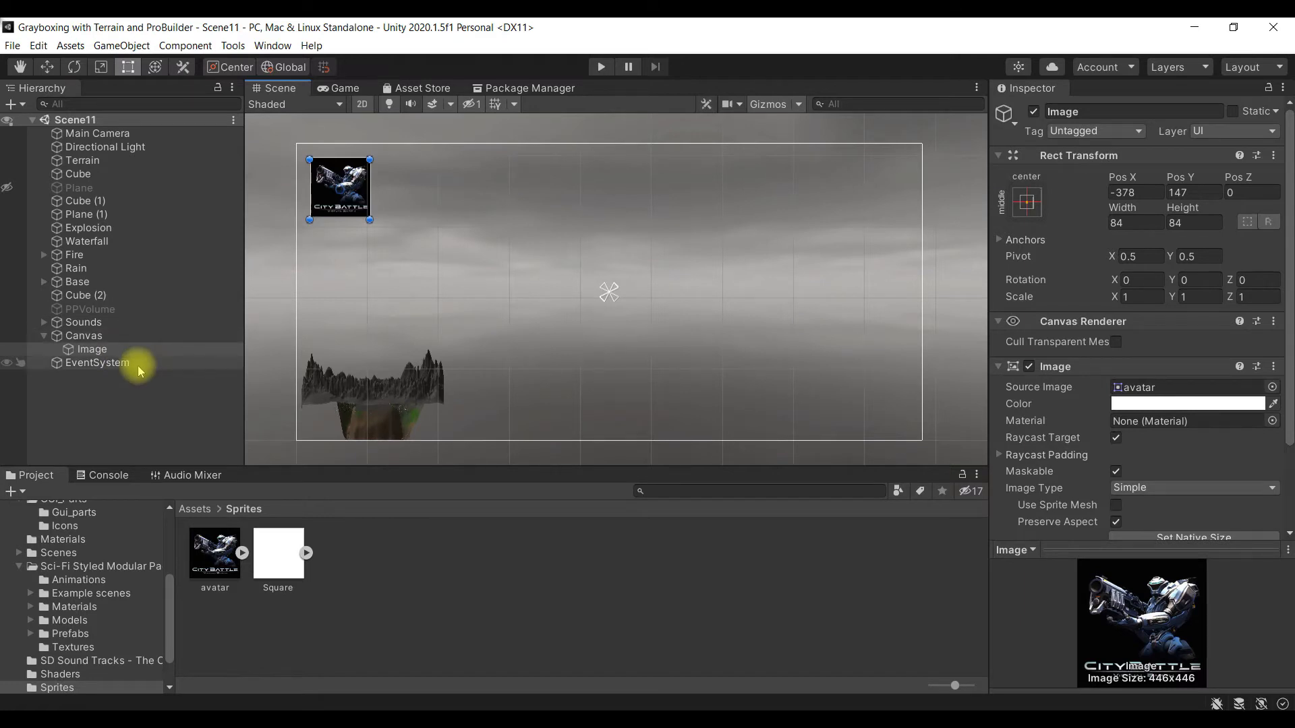
Step: Add a second UI Image under the Canvas and assign the Hp_line sprite as its source image
{"action": "right_click", "coordinate": [116, 336]}
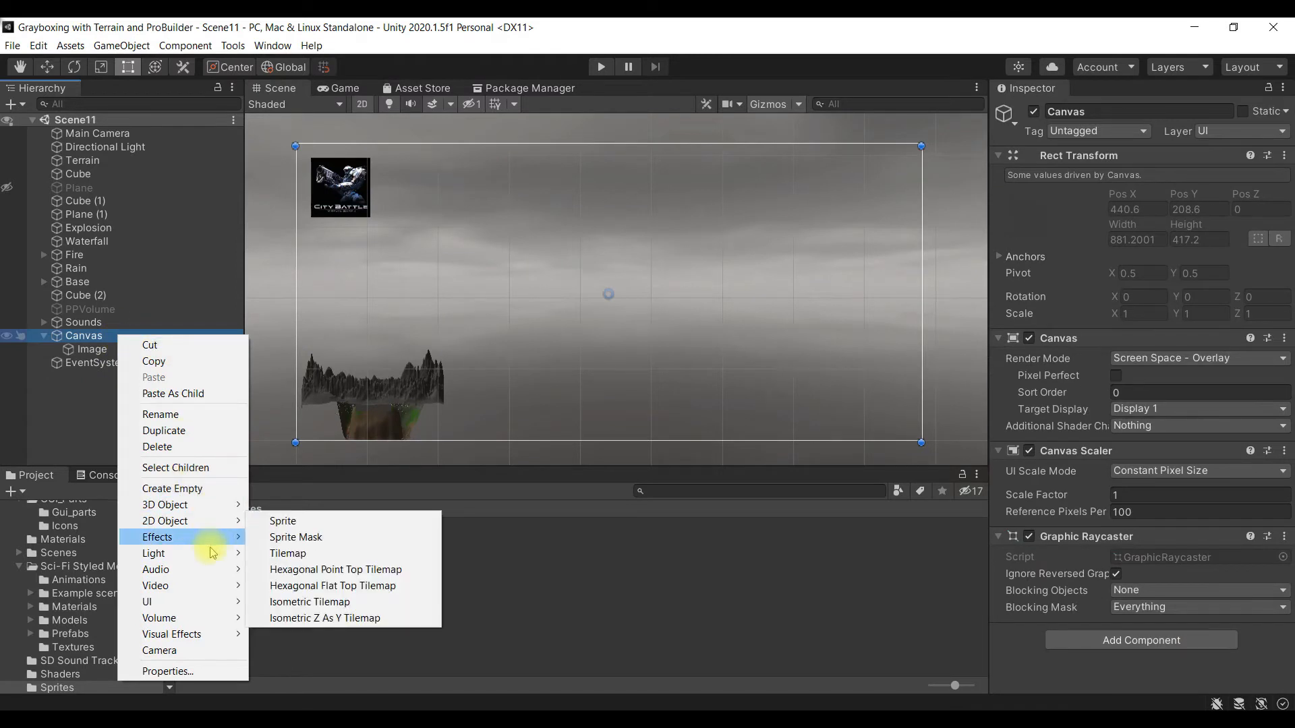
{"action": "mouse_move", "coordinate": [208, 602]}
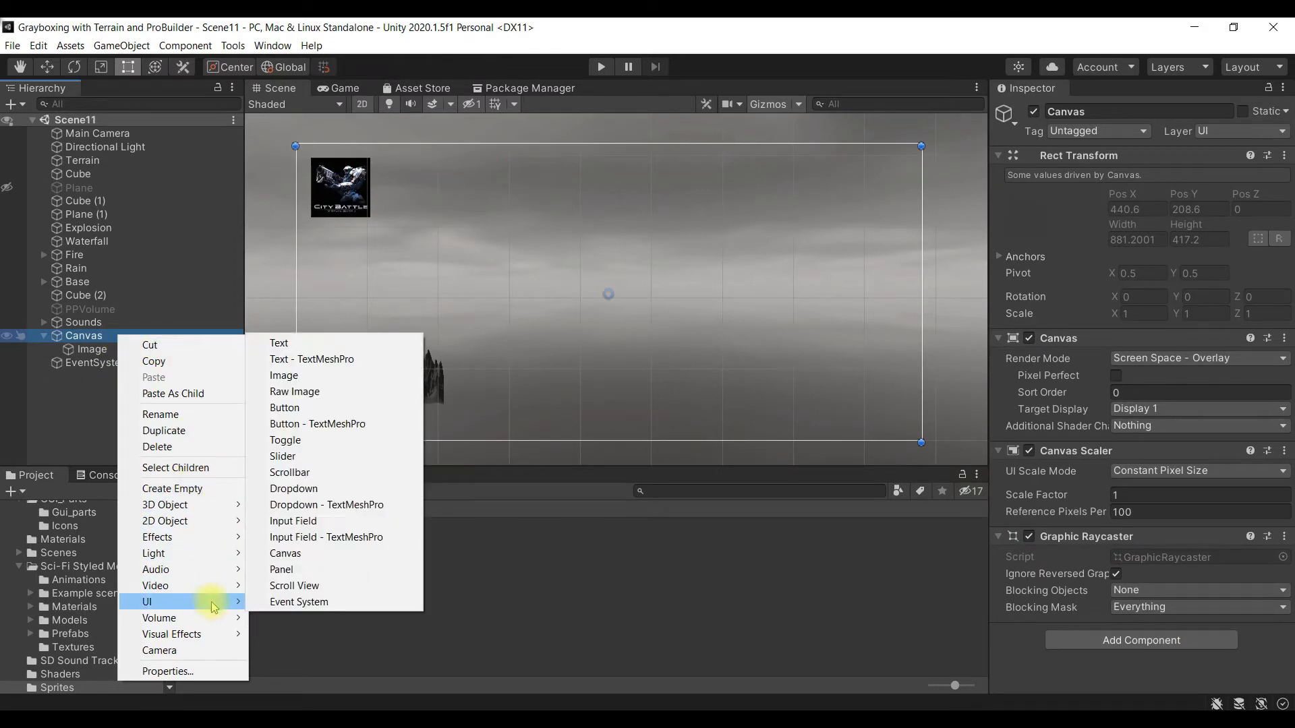
{"action": "left_click", "coordinate": [343, 379]}
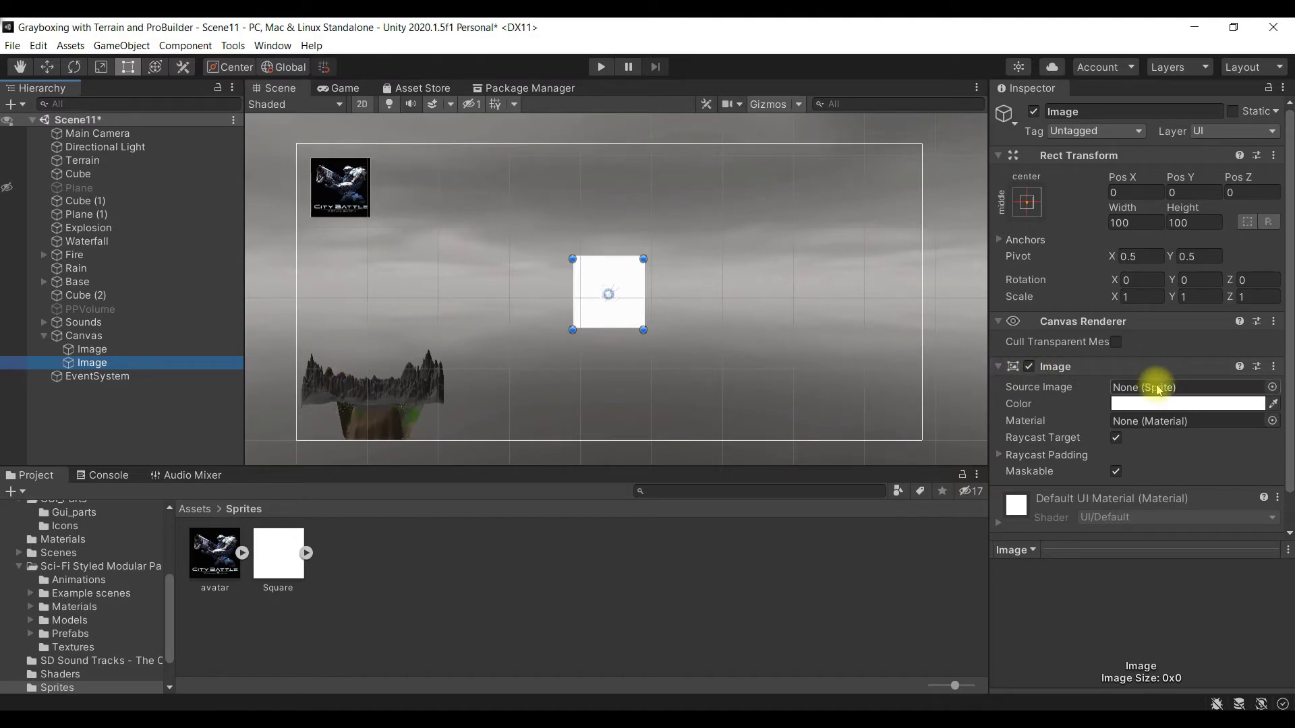
{"action": "left_click", "coordinate": [1272, 387]}
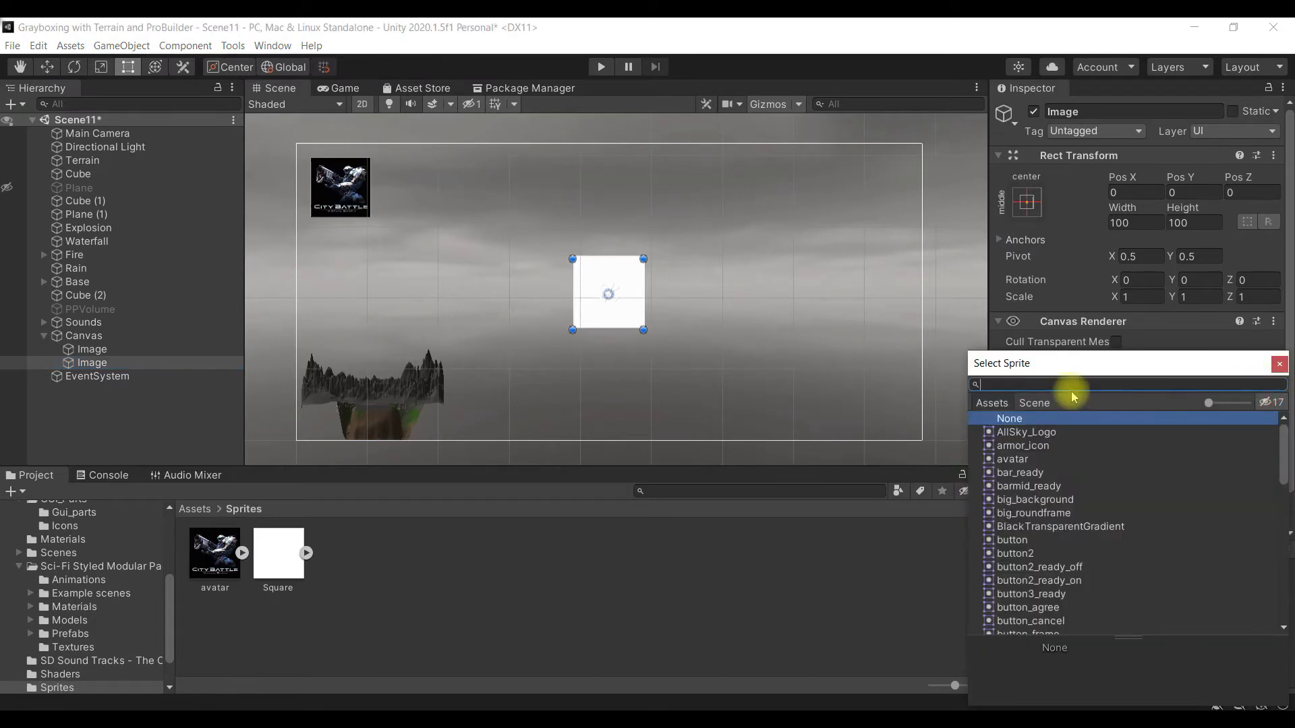
{"action": "type", "text": "hp_"}
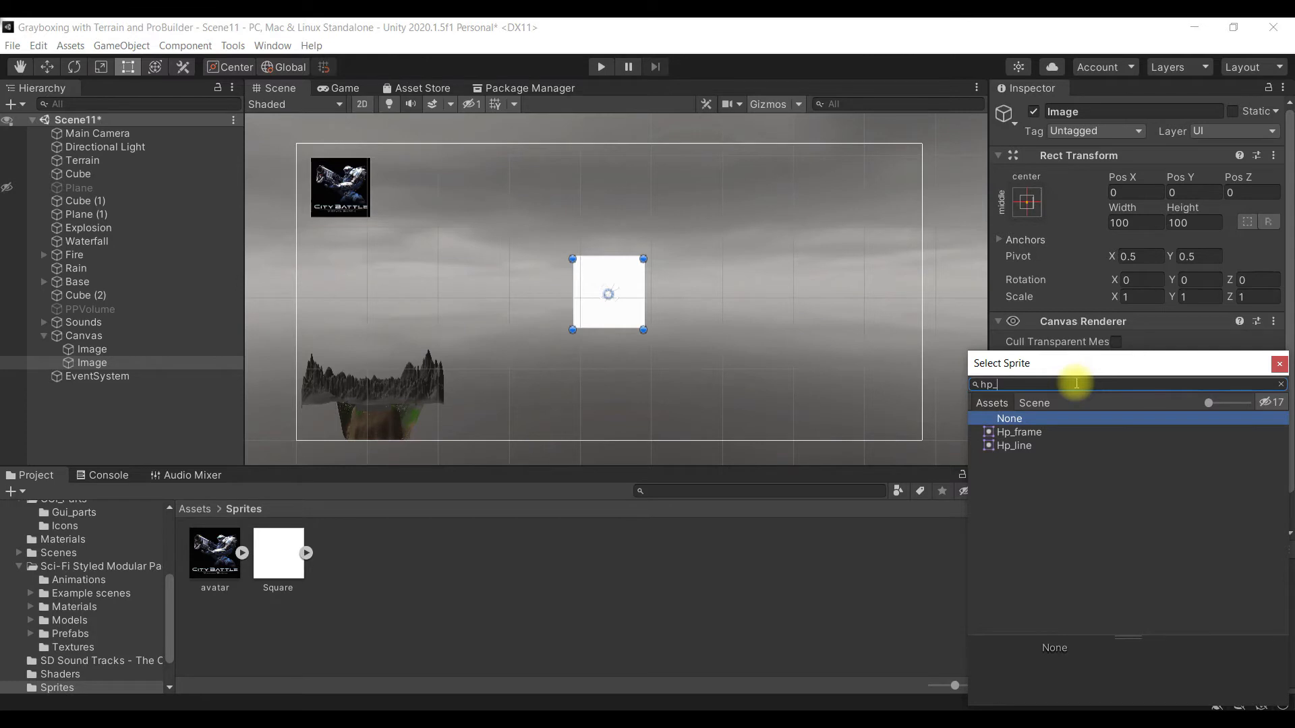
{"action": "left_click", "coordinate": [1061, 446]}
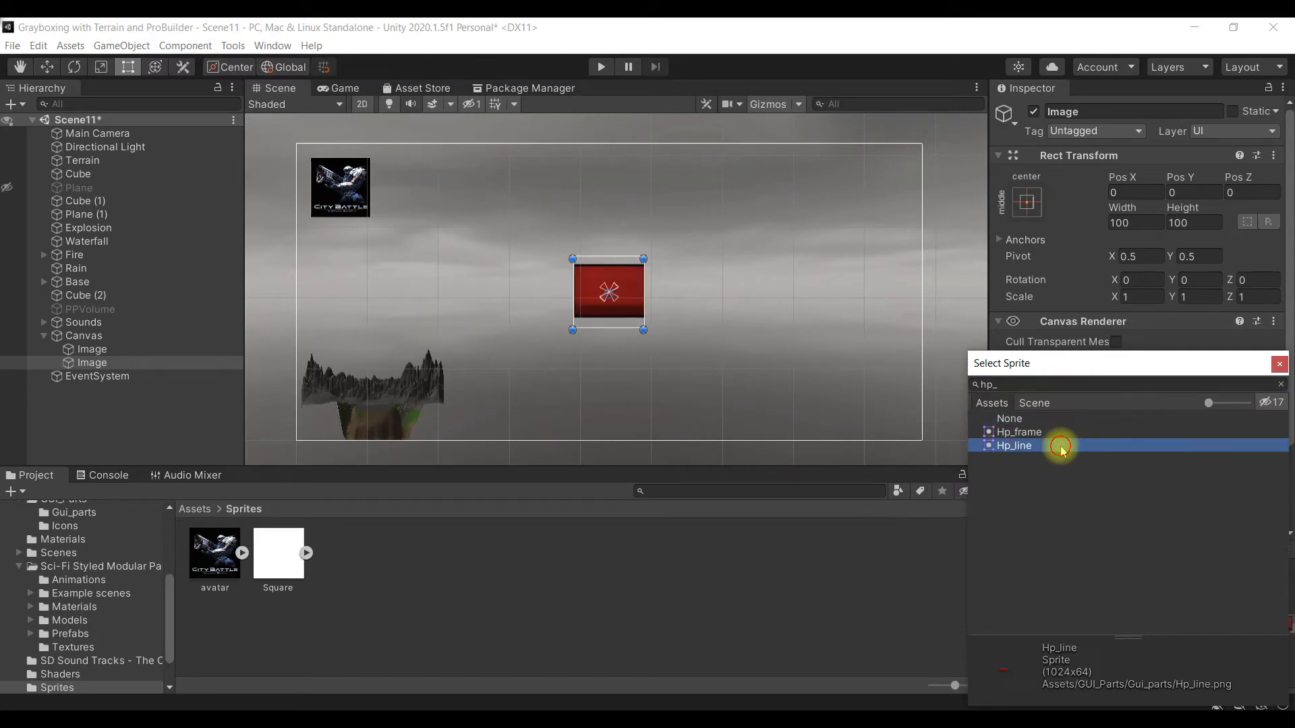
{"action": "double_click", "coordinate": [1061, 446]}
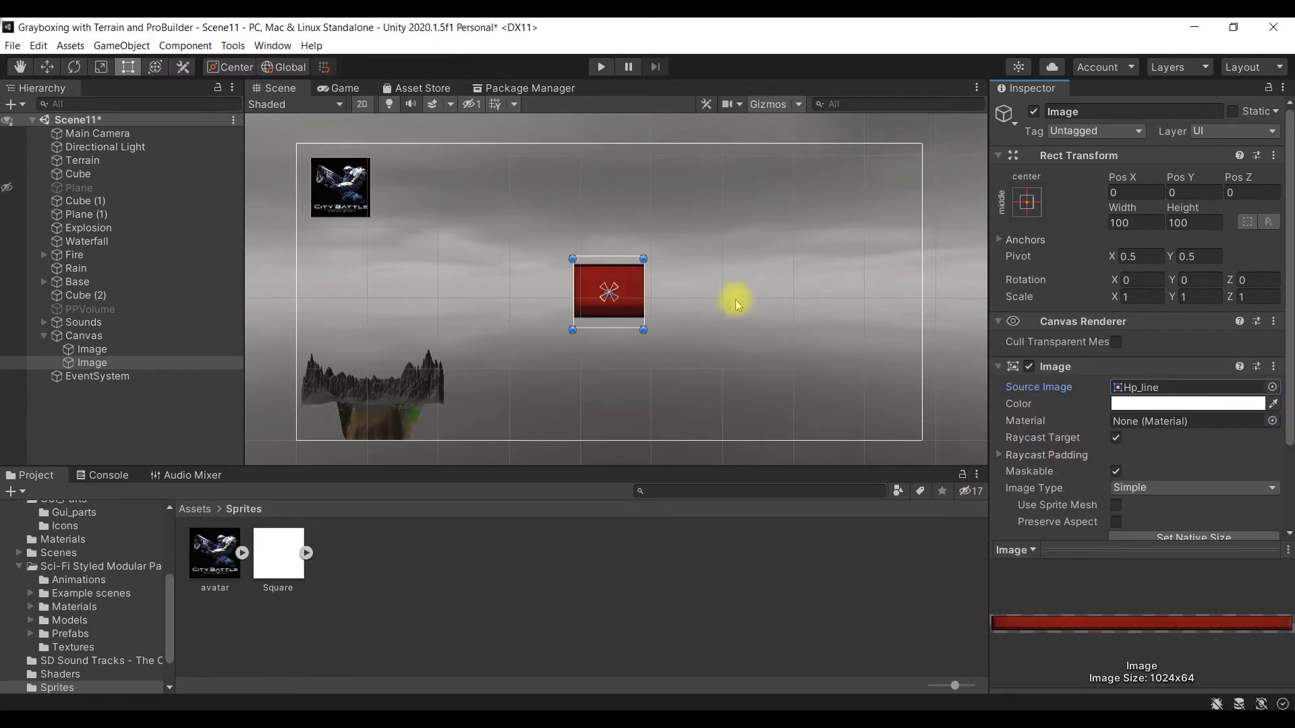
Step: Rename the new Image object with the red Hp_line sprite to HealthBar
{"action": "left_click", "coordinate": [116, 363]}
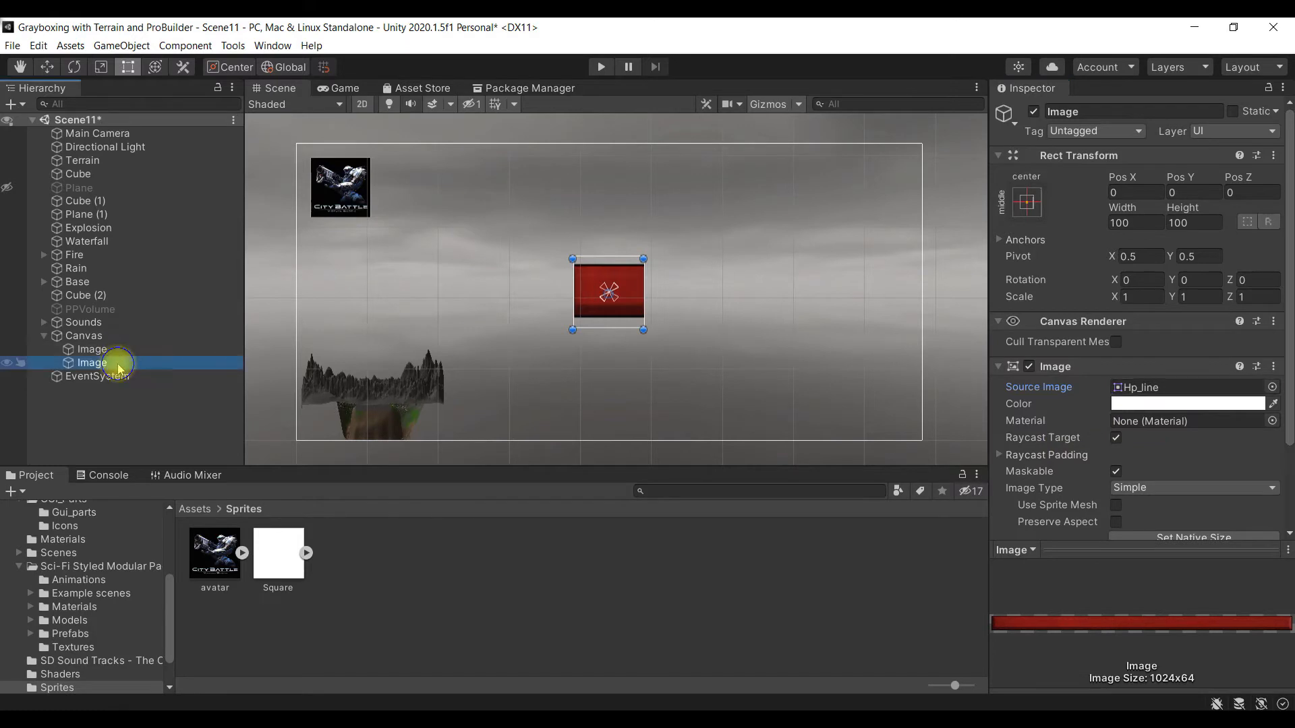
{"action": "right_click", "coordinate": [118, 365]}
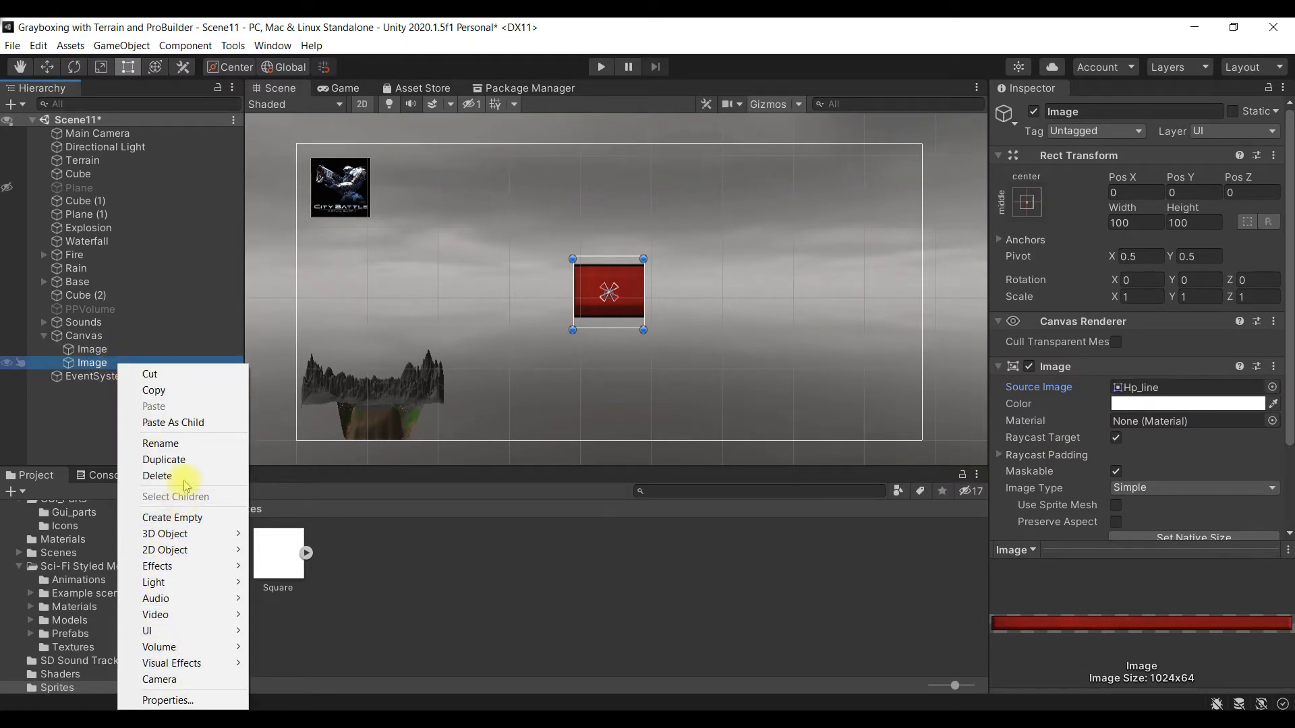
{"action": "left_click", "coordinate": [205, 443]}
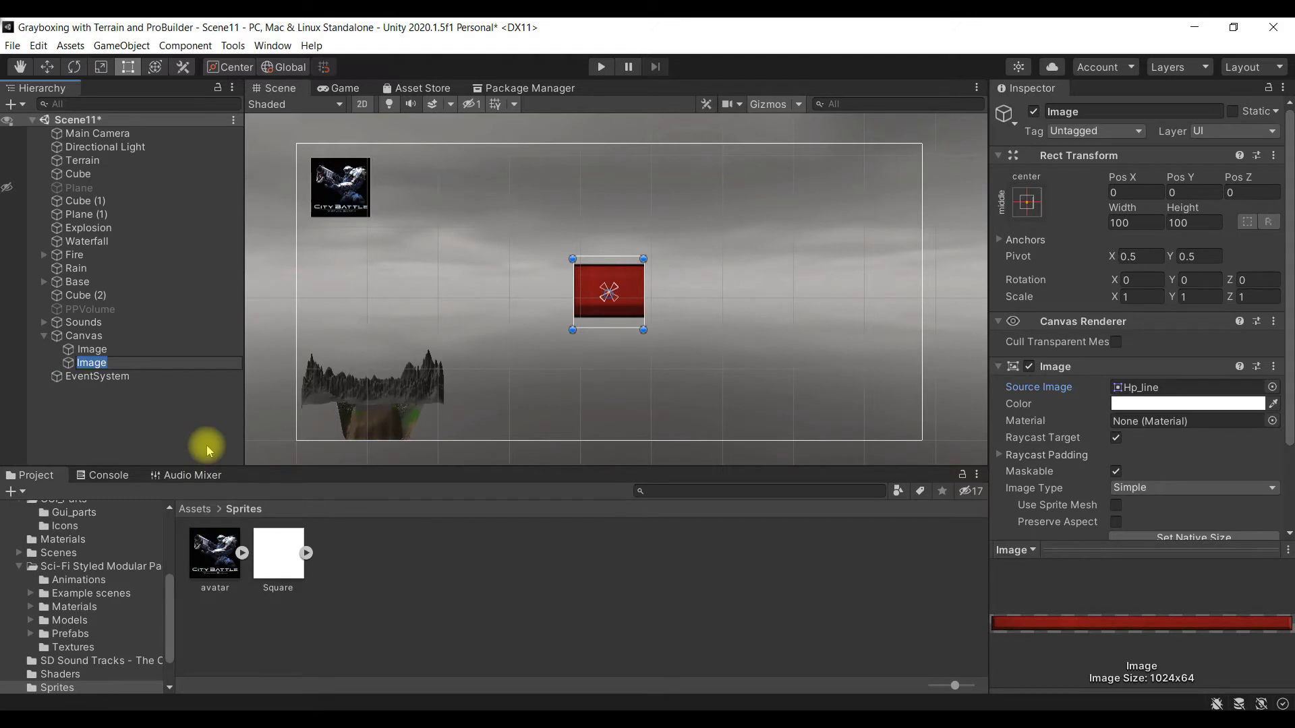
{"action": "type", "text": "HealthBar"}
{"action": "key", "text": "Return"}
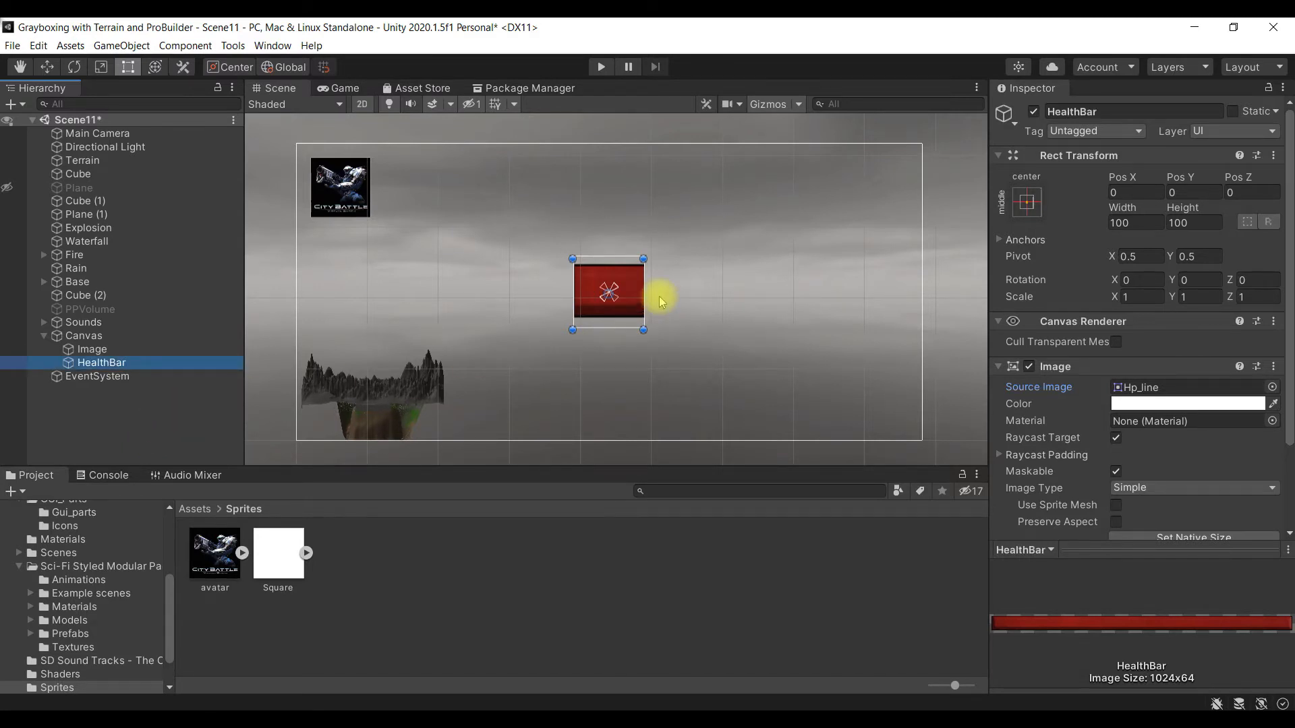
Step: Set the HealthBar's image type to Filled with a Horizontal fill method and a fill amount of 0.73
{"action": "scroll", "coordinate": [1075, 385], "scroll_direction": "down", "scroll_amount": 3}
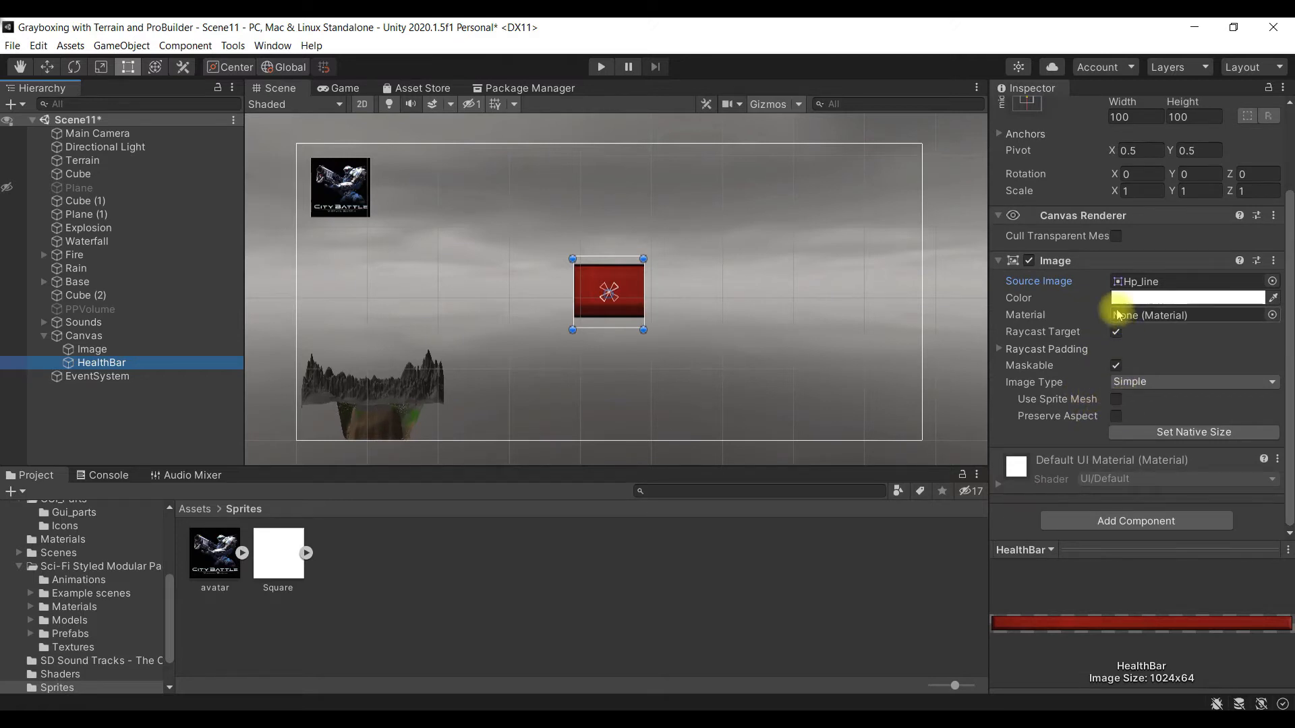
{"action": "left_click", "coordinate": [1162, 385]}
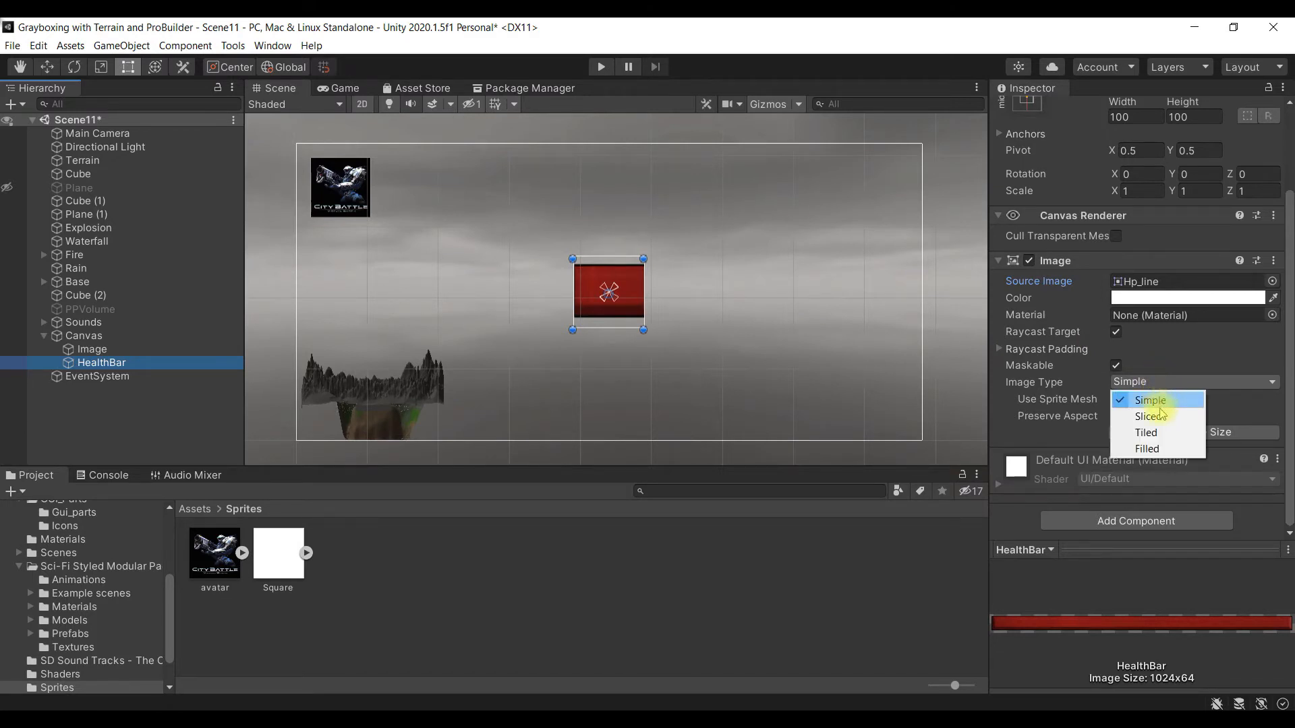
{"action": "left_click", "coordinate": [1157, 449]}
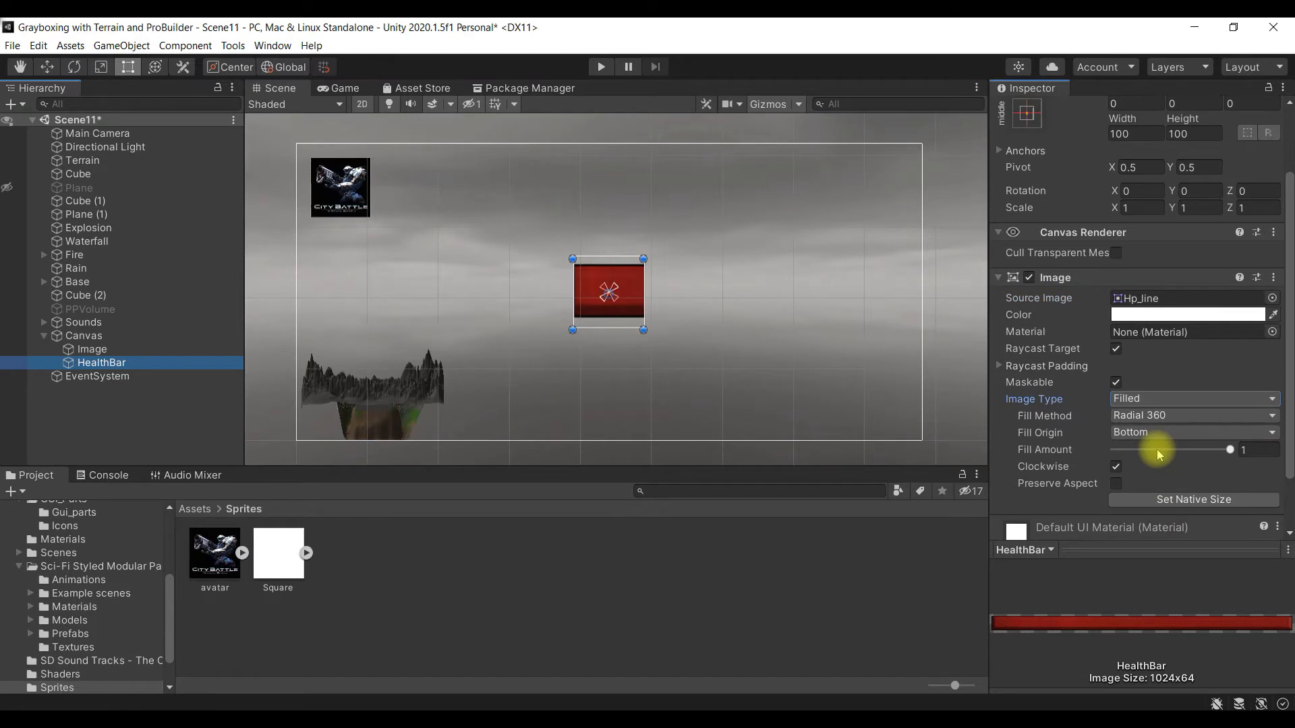
{"action": "left_click", "coordinate": [1176, 419]}
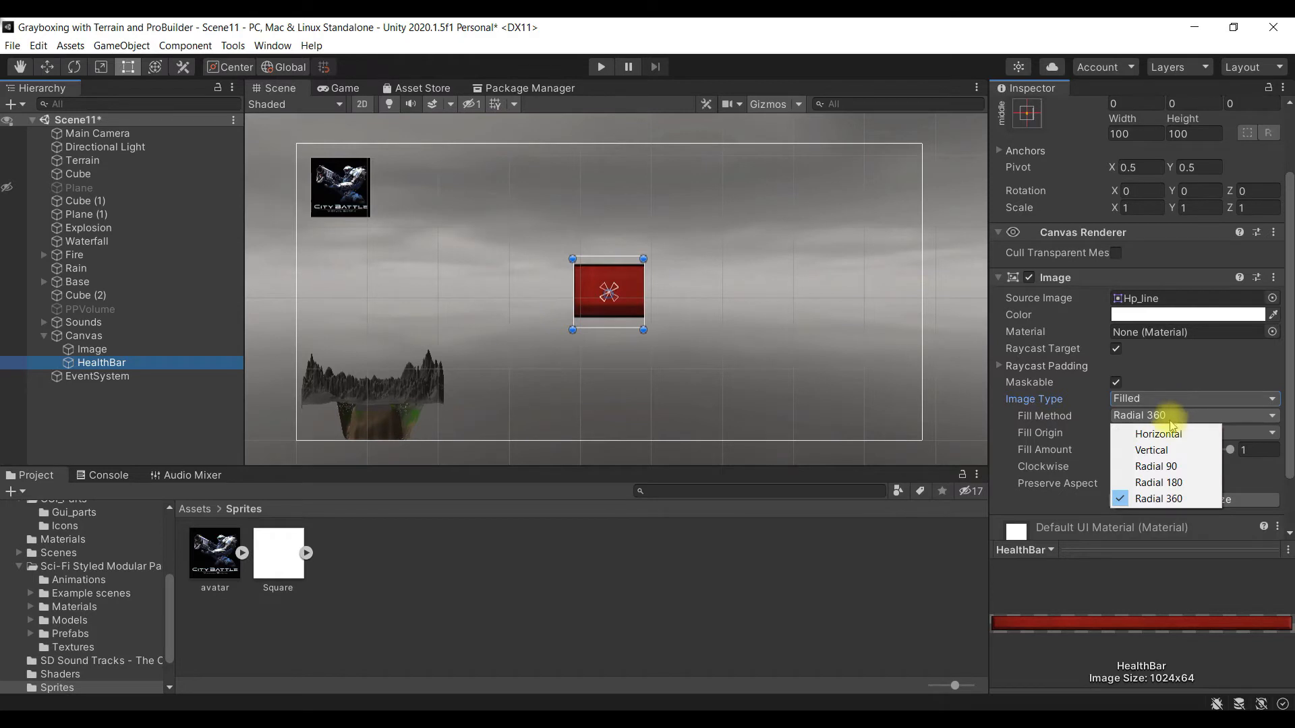
{"action": "left_click", "coordinate": [1171, 435]}
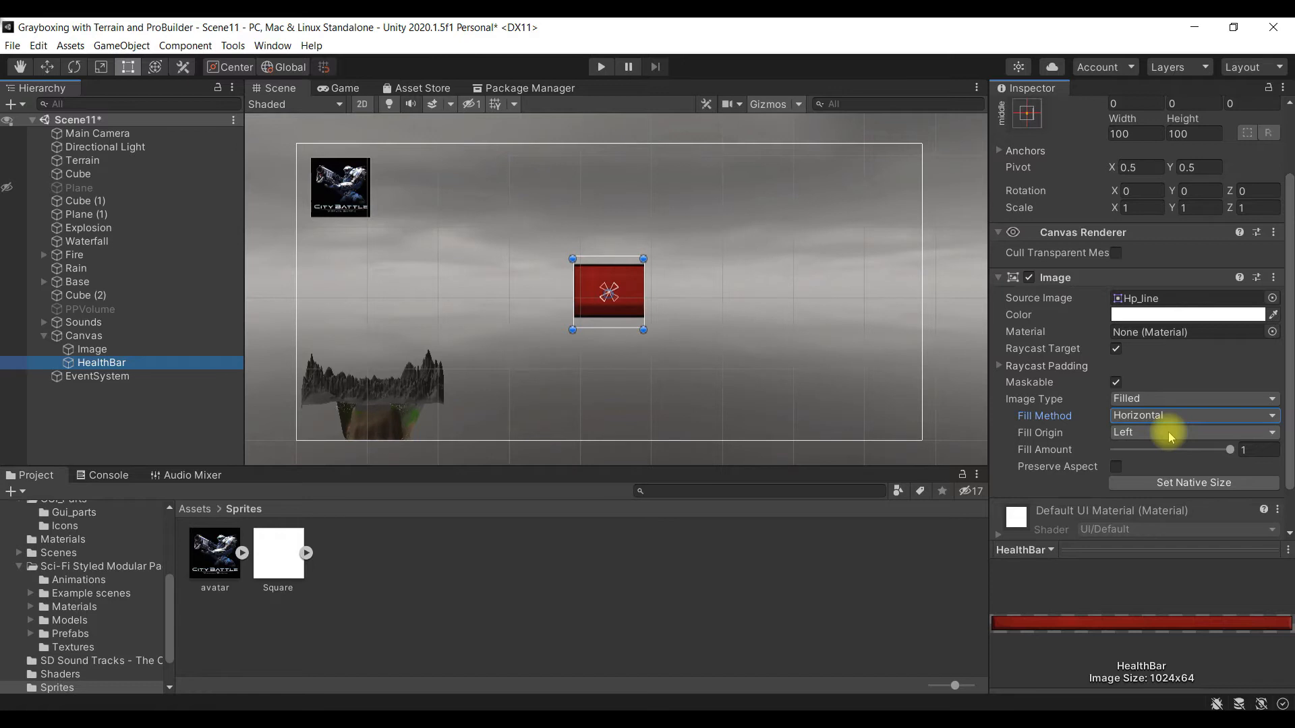
{"action": "left_click", "coordinate": [1255, 450]}
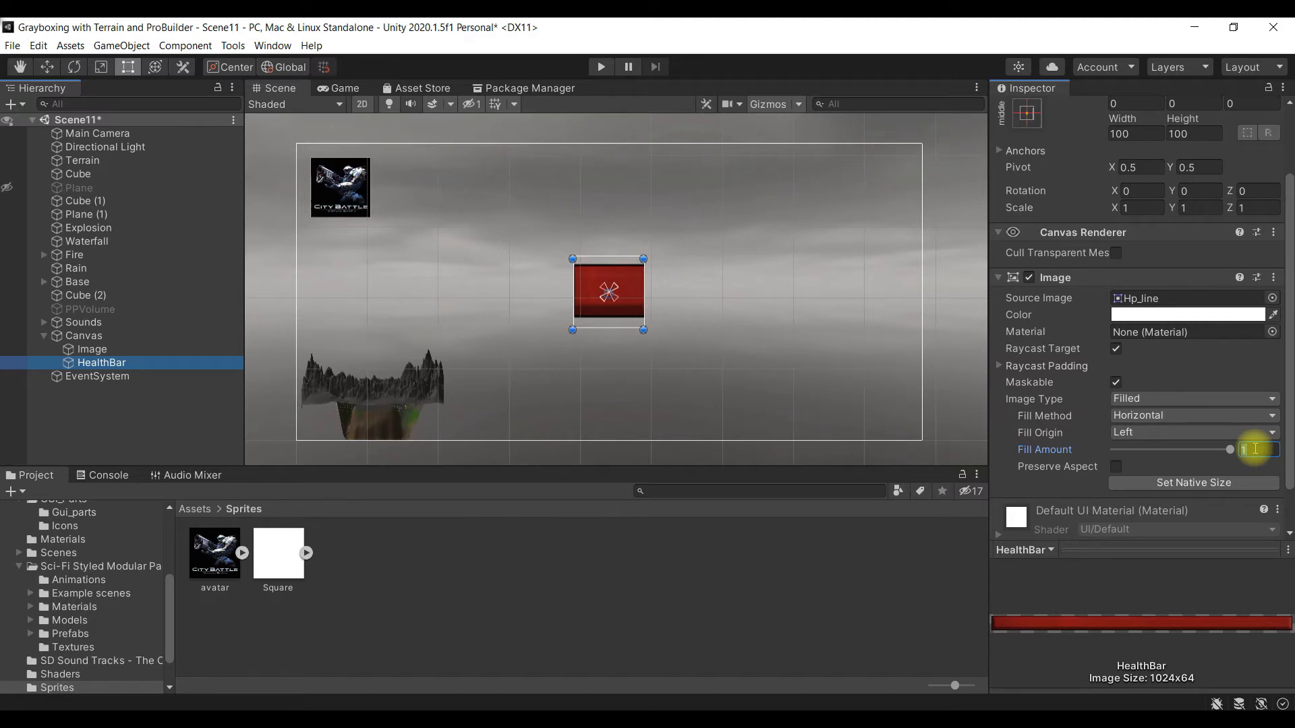
{"action": "type", "text": "0.73"}
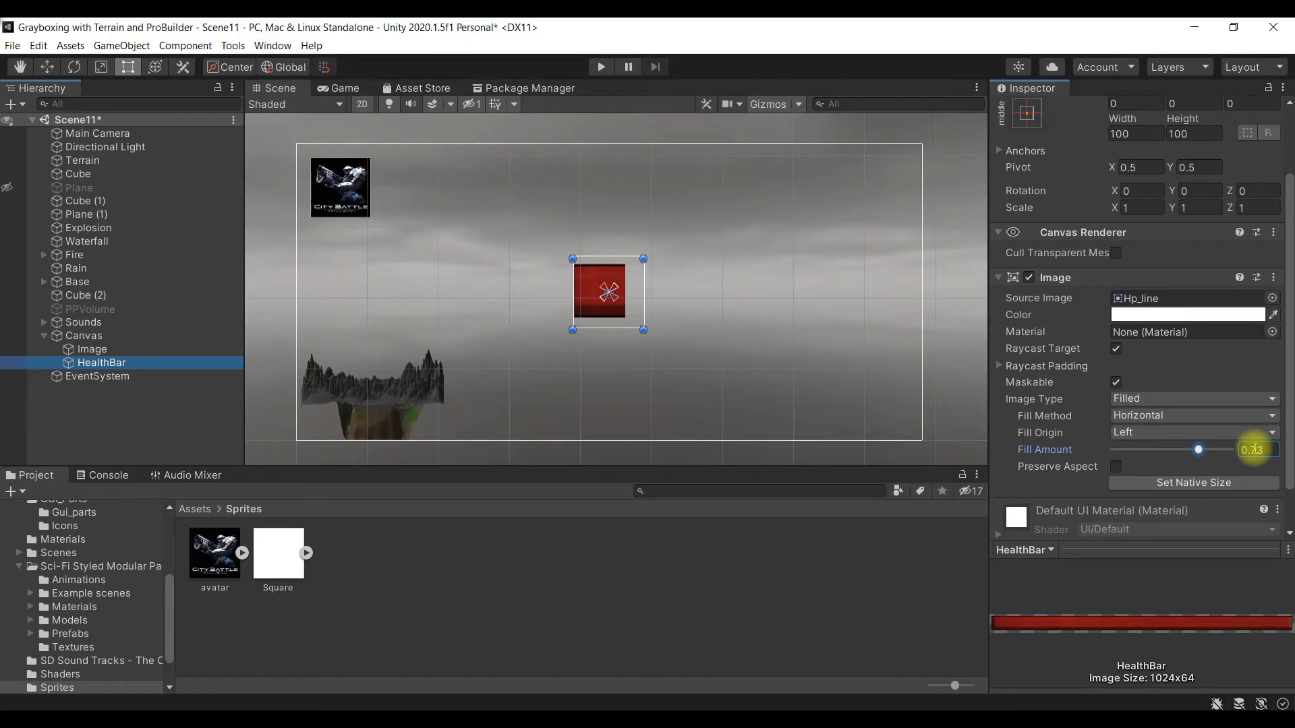
Step: Move the HealthBar next to the avatar at about X -272, Y 147, and set it to its native size
{"action": "left_click", "coordinate": [583, 284]}
{"action": "mouse_move", "coordinate": [583, 284]}
{"action": "left_mouse_down"}
{"action": "mouse_move", "coordinate": [480, 206]}
{"action": "mouse_move", "coordinate": [403, 194]}
{"action": "left_mouse_up"}
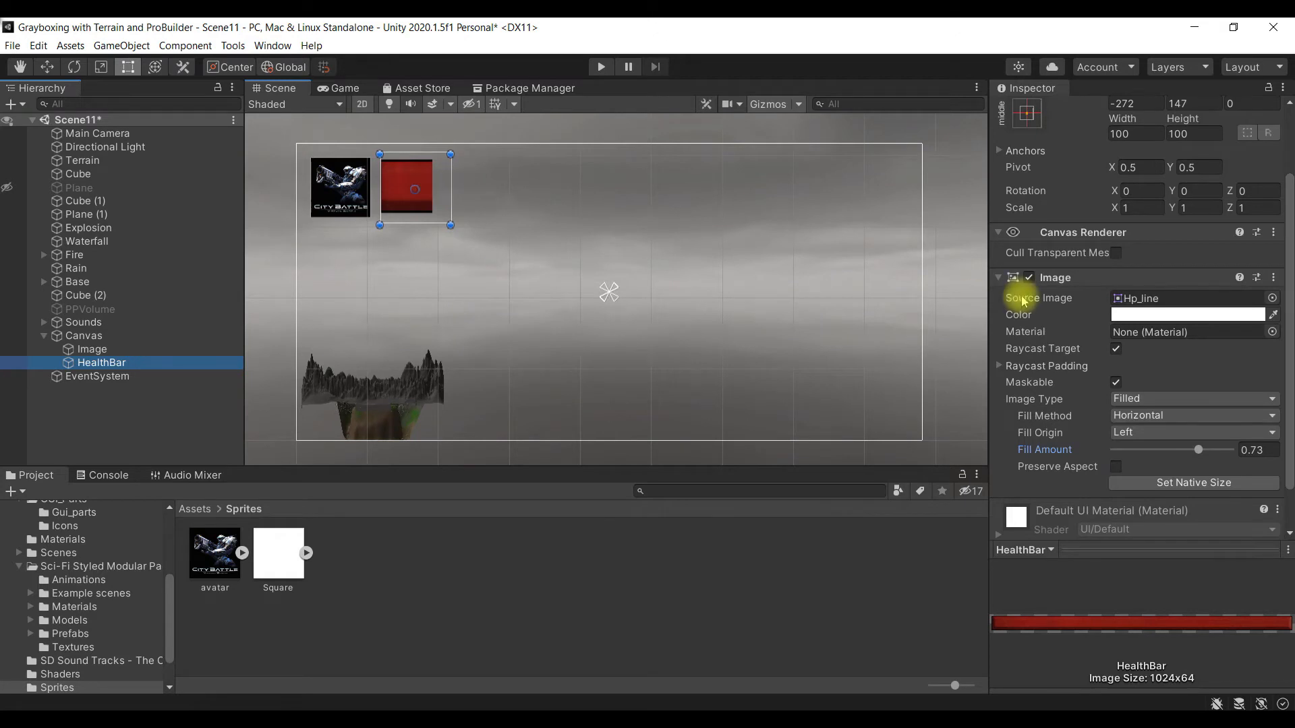
{"action": "left_click", "coordinate": [1169, 483]}
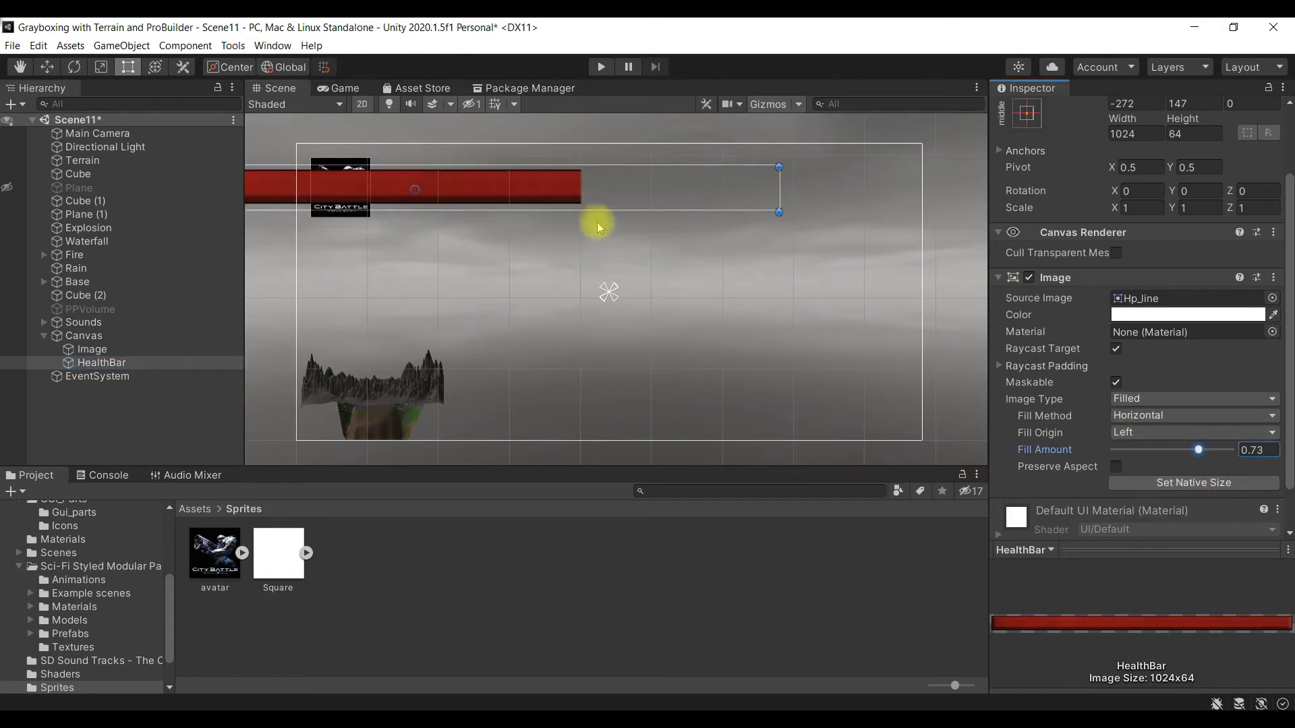
Step: Narrow the HealthBar to a width of about 578 and place it beside the avatar at about X -39, Y 142
{"action": "mouse_move", "coordinate": [518, 197]}
{"action": "left_mouse_down"}
{"action": "mouse_move", "coordinate": [775, 202]}
{"action": "mouse_move", "coordinate": [644, 197]}
{"action": "left_mouse_up"}
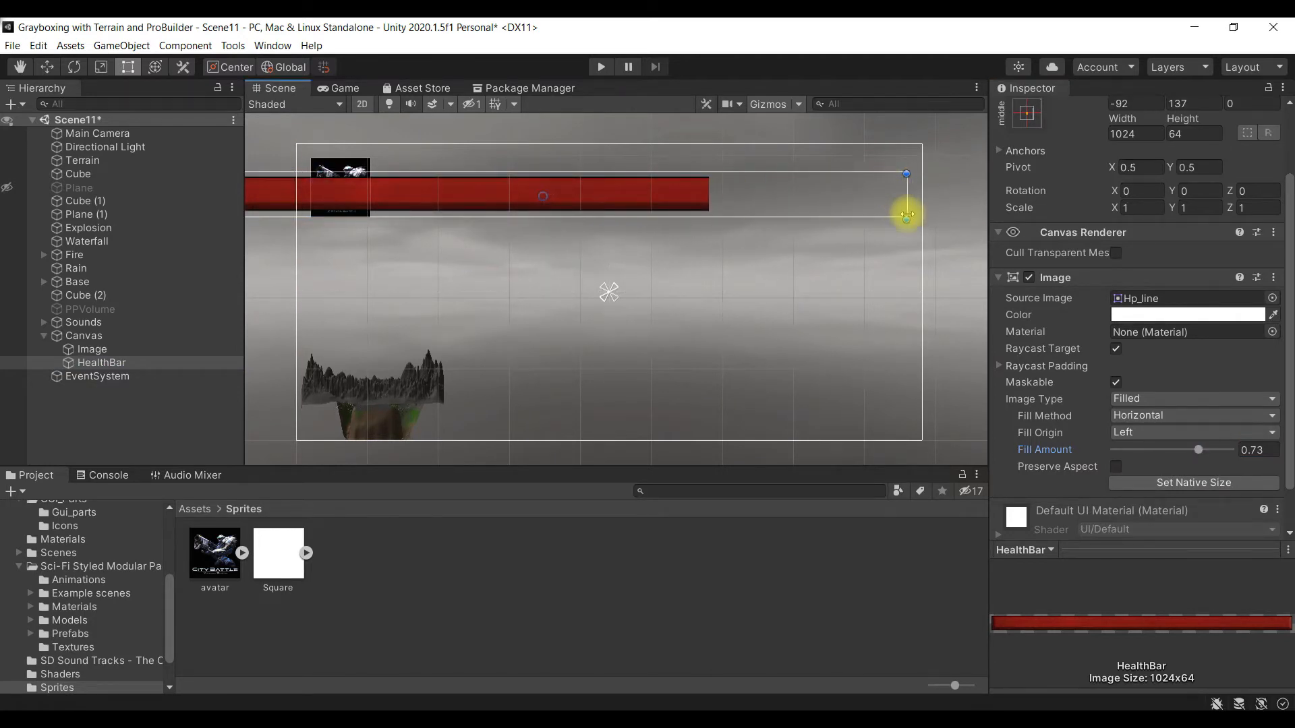
{"action": "mouse_move", "coordinate": [907, 217]}
{"action": "left_mouse_down"}
{"action": "mouse_move", "coordinate": [696, 222]}
{"action": "mouse_move", "coordinate": [500, 196]}
{"action": "mouse_move", "coordinate": [659, 192]}
{"action": "left_mouse_up"}
{"action": "left_click_drag", "start_coordinate": [638, 199], "coordinate": [638, 194]}
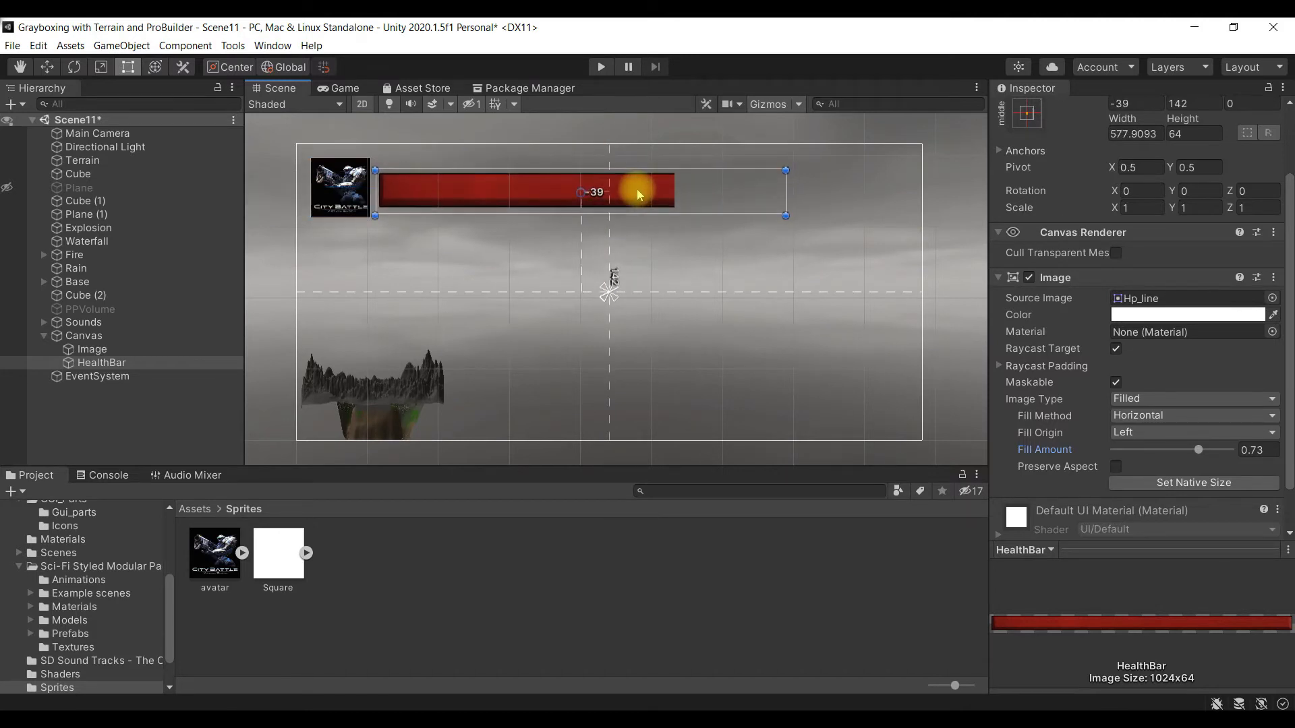
Step: Align the HealthBar with the avatar at Y 147 and shorten it from its far end to a width of about 452
{"action": "left_click", "coordinate": [698, 242]}
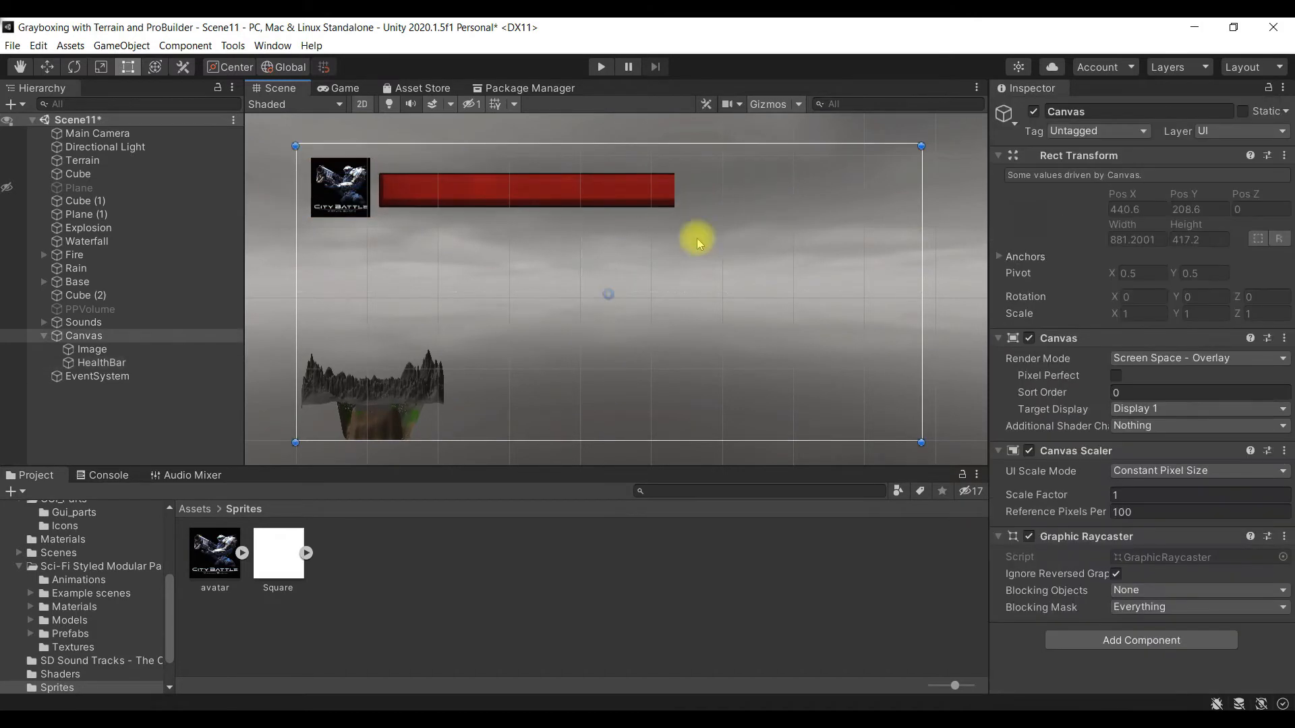
{"action": "left_click", "coordinate": [534, 200]}
{"action": "left_click_drag", "start_coordinate": [518, 190], "coordinate": [516, 182]}
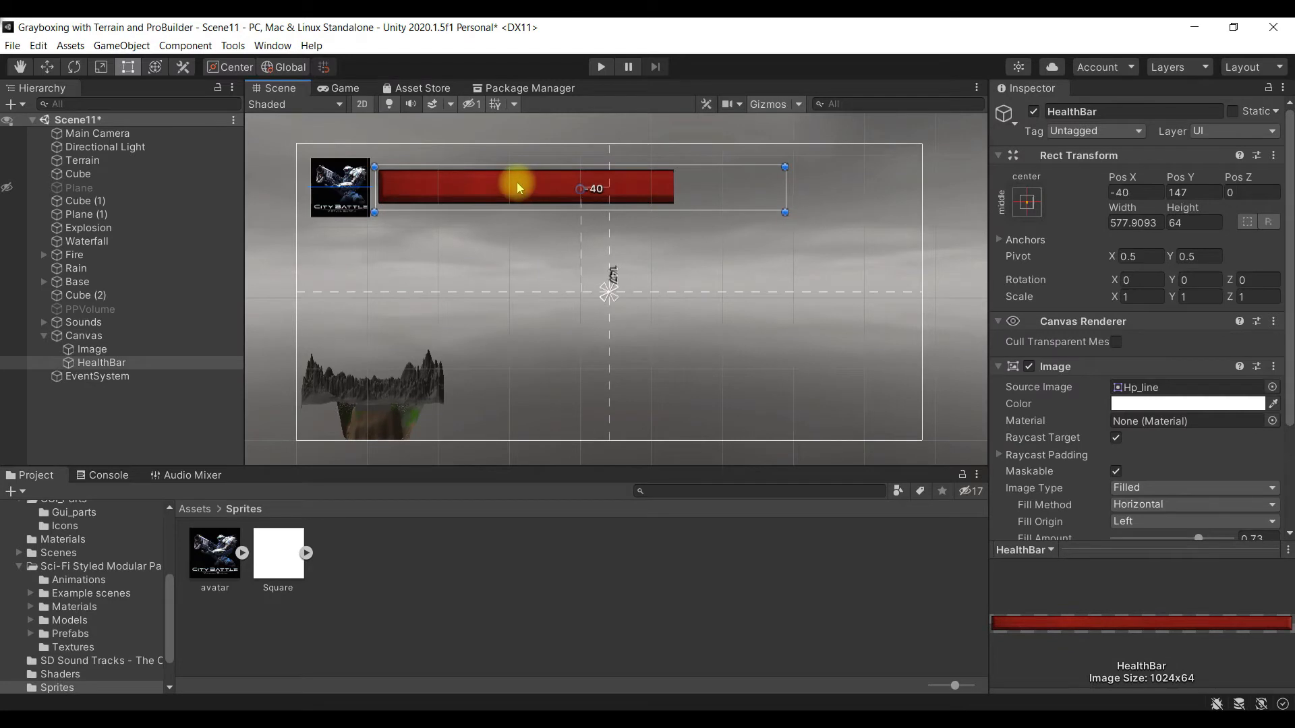
{"action": "left_click_drag", "start_coordinate": [783, 188], "coordinate": [723, 189]}
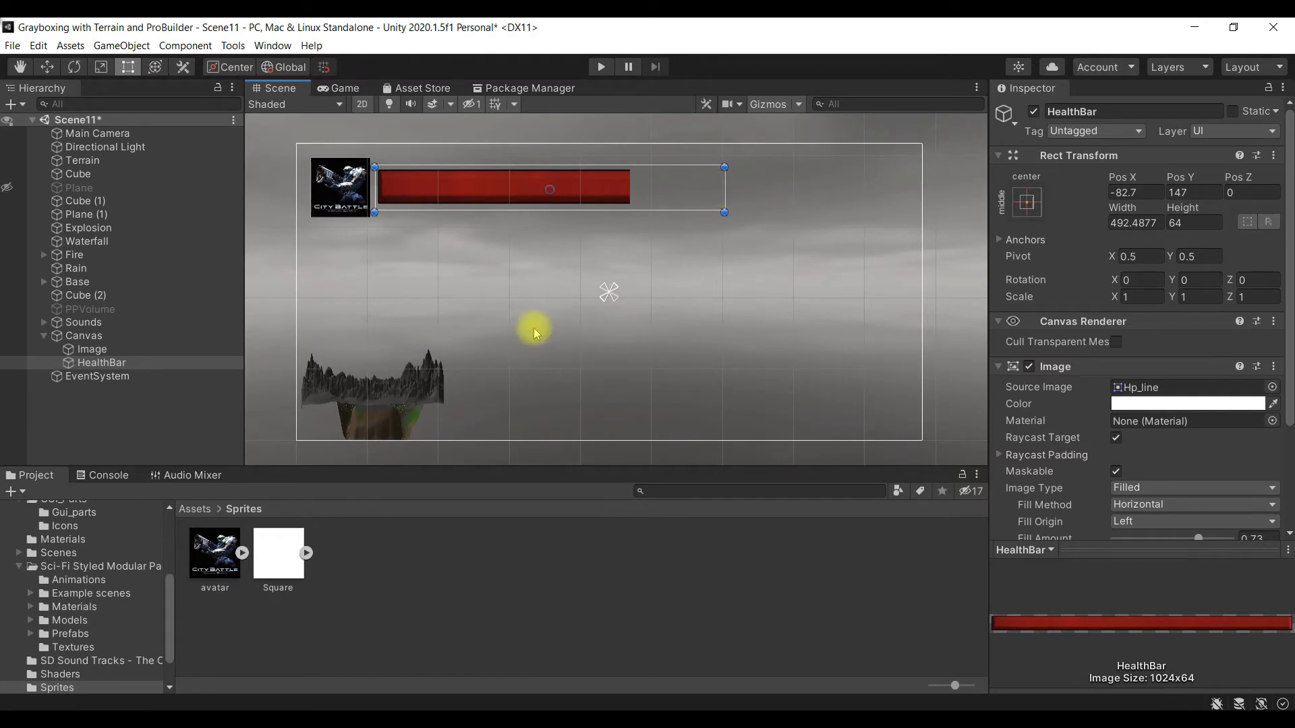
{"action": "left_click_drag", "start_coordinate": [725, 196], "coordinate": [699, 197]}
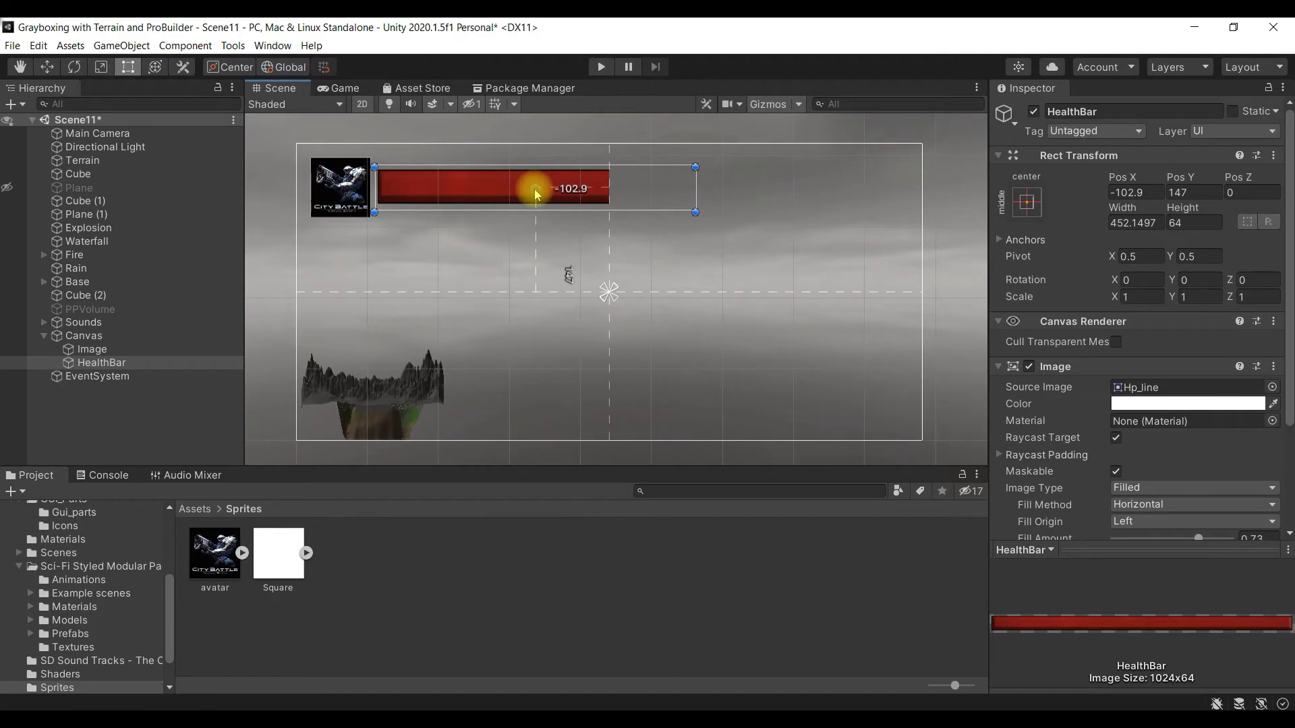
Step: Duplicate the HealthBar on the Canvas and rename the copy HealthBarFrame
{"action": "left_click", "coordinate": [675, 216]}
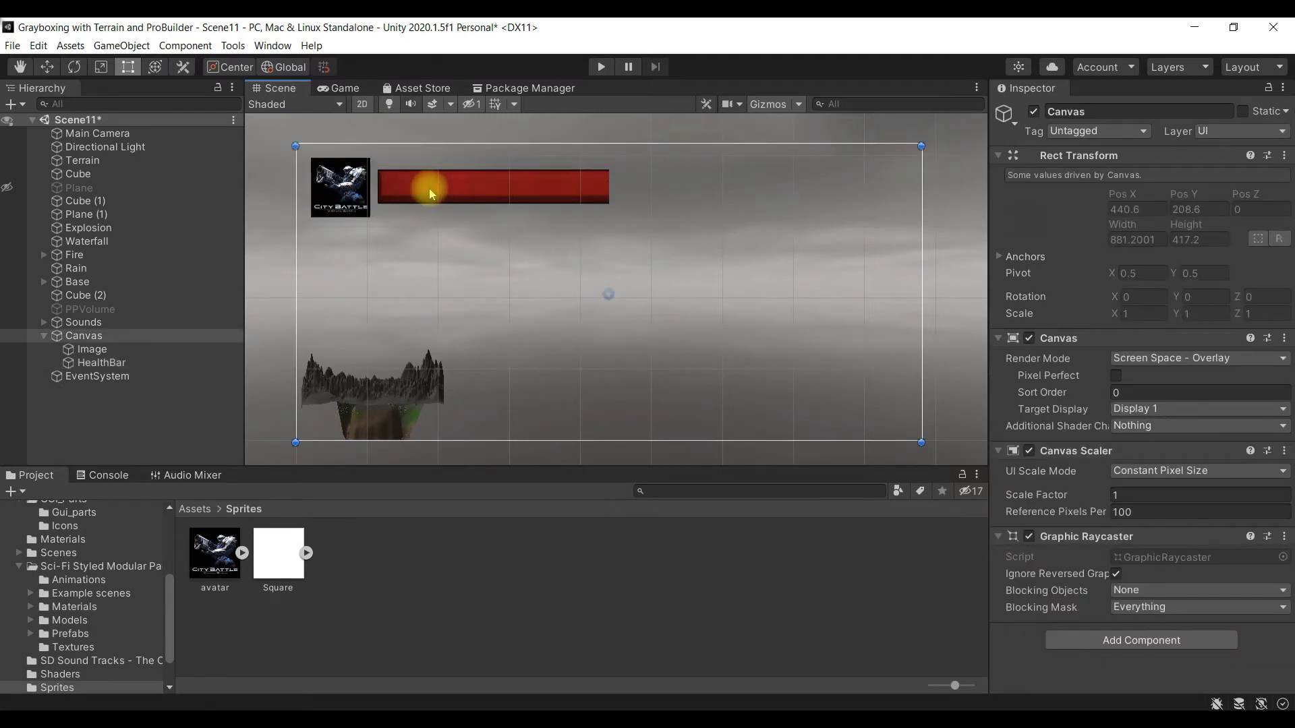
{"action": "left_click", "coordinate": [143, 362]}
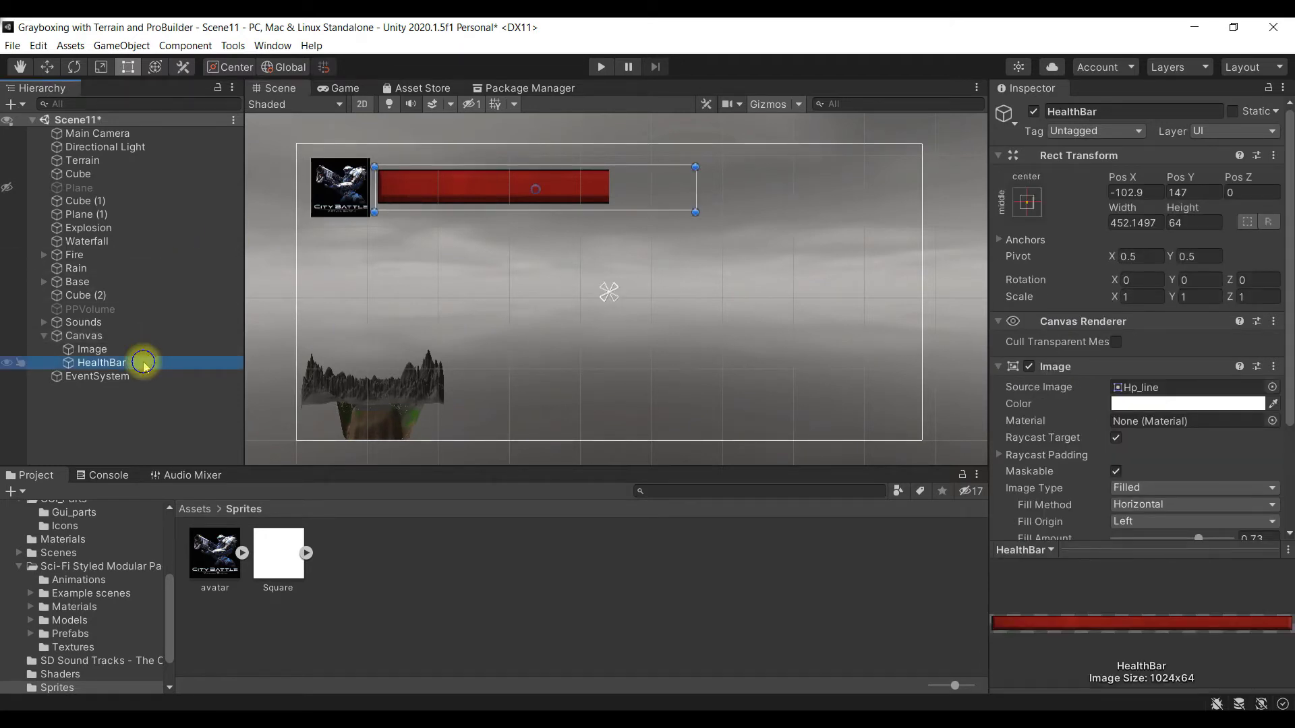
{"action": "right_click", "coordinate": [143, 362]}
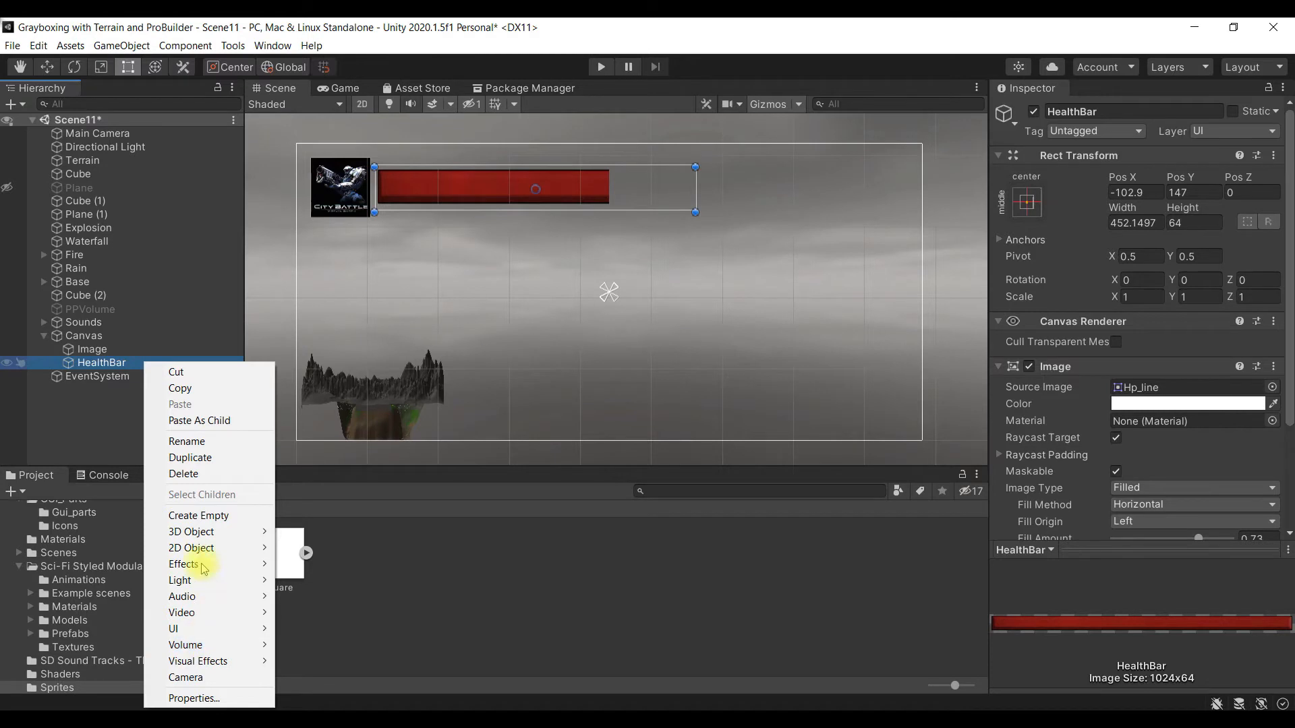
{"action": "left_click", "coordinate": [210, 457]}
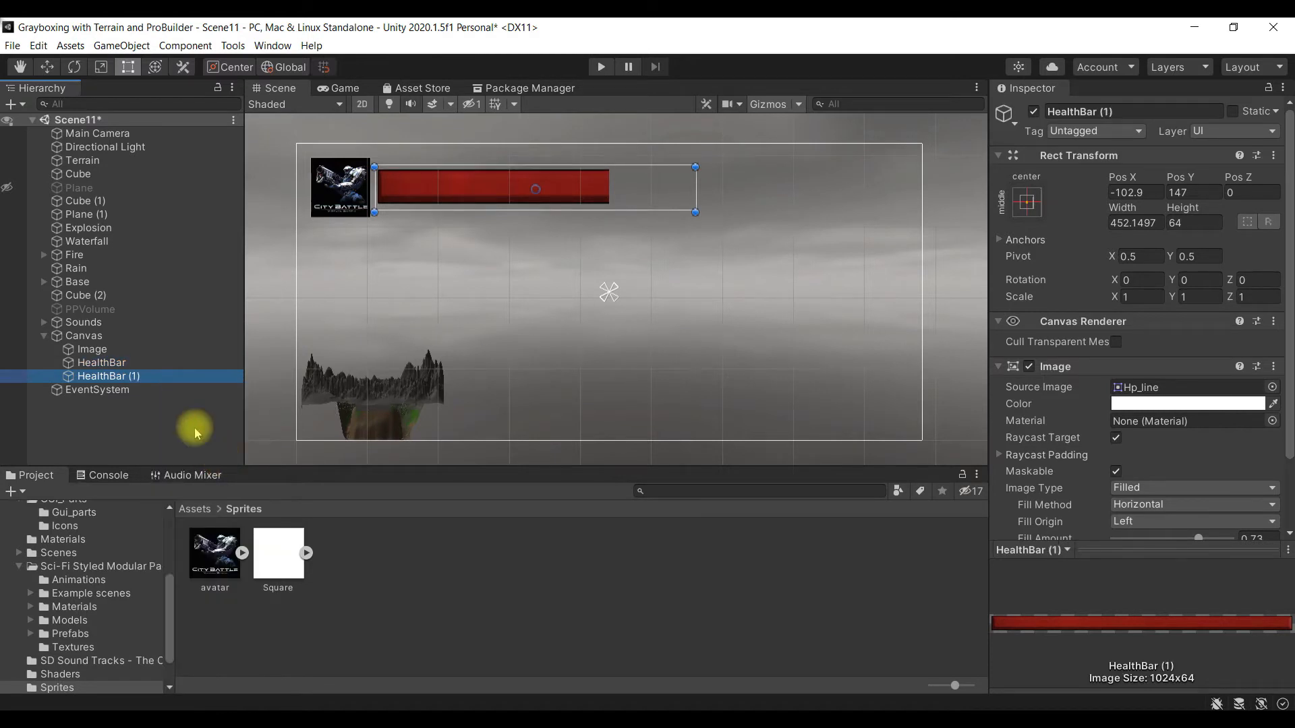
{"action": "left_click", "coordinate": [141, 377]}
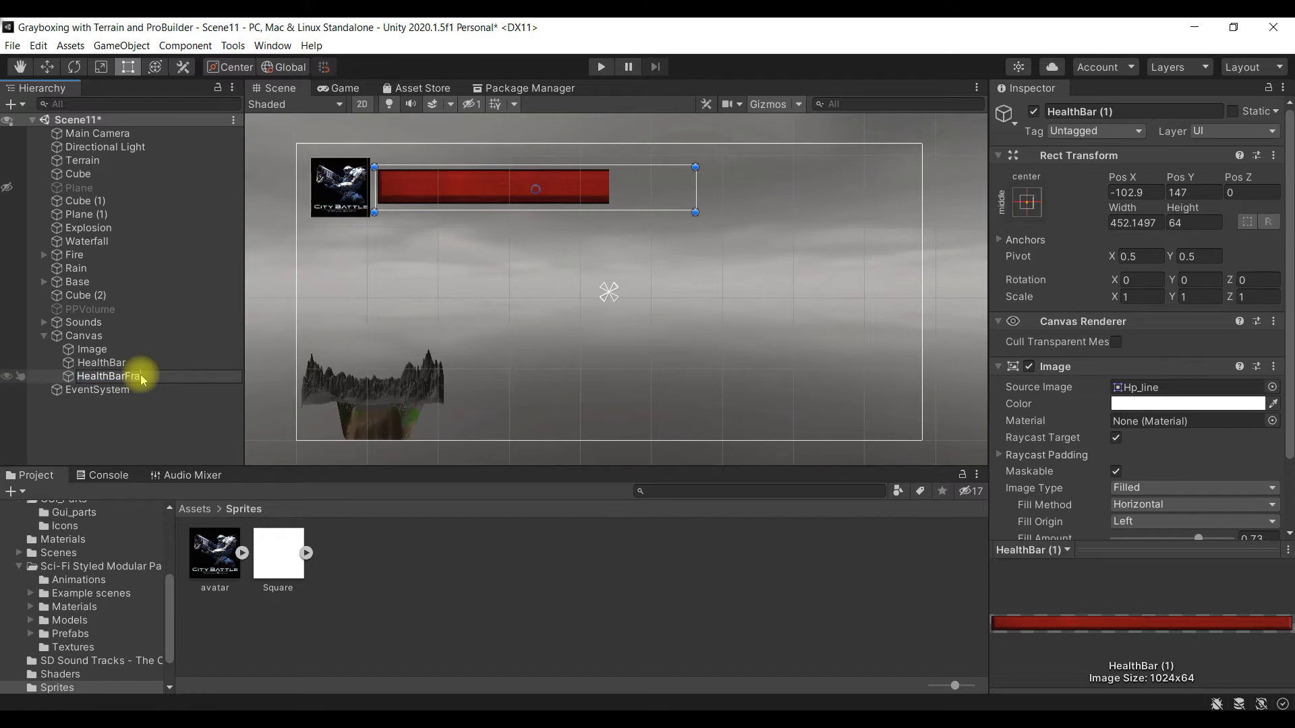
{"action": "key", "text": "Return"}
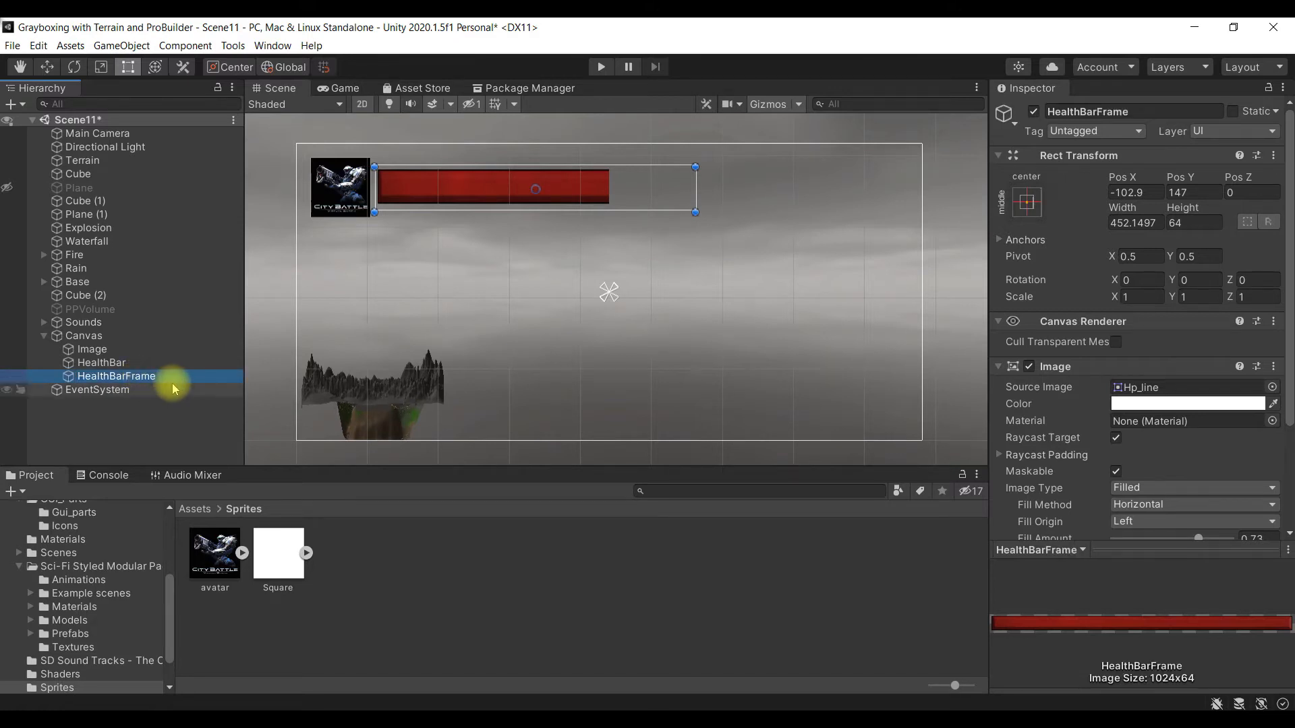
Step: Set the HealthBarFrame's source image to the Hp_frame sprite
{"action": "left_click", "coordinate": [1154, 387]}
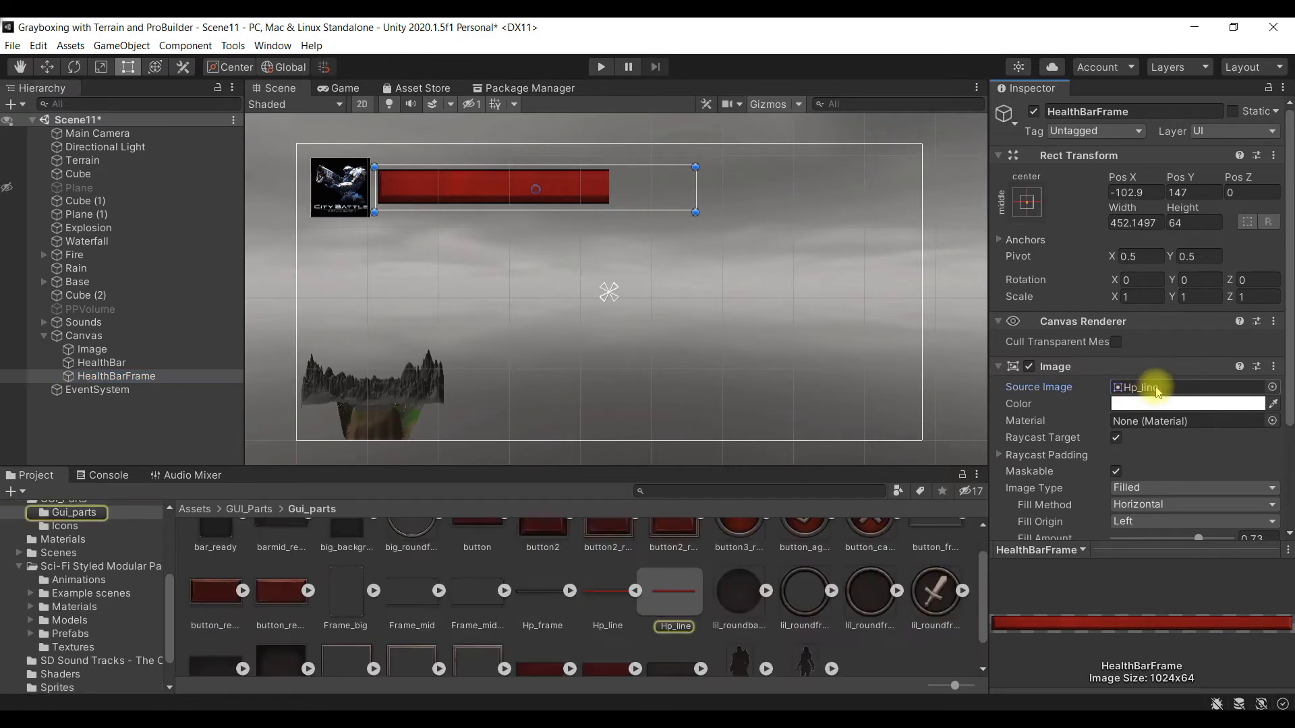
{"action": "left_click", "coordinate": [1271, 389]}
{"action": "type", "text": "hp"}
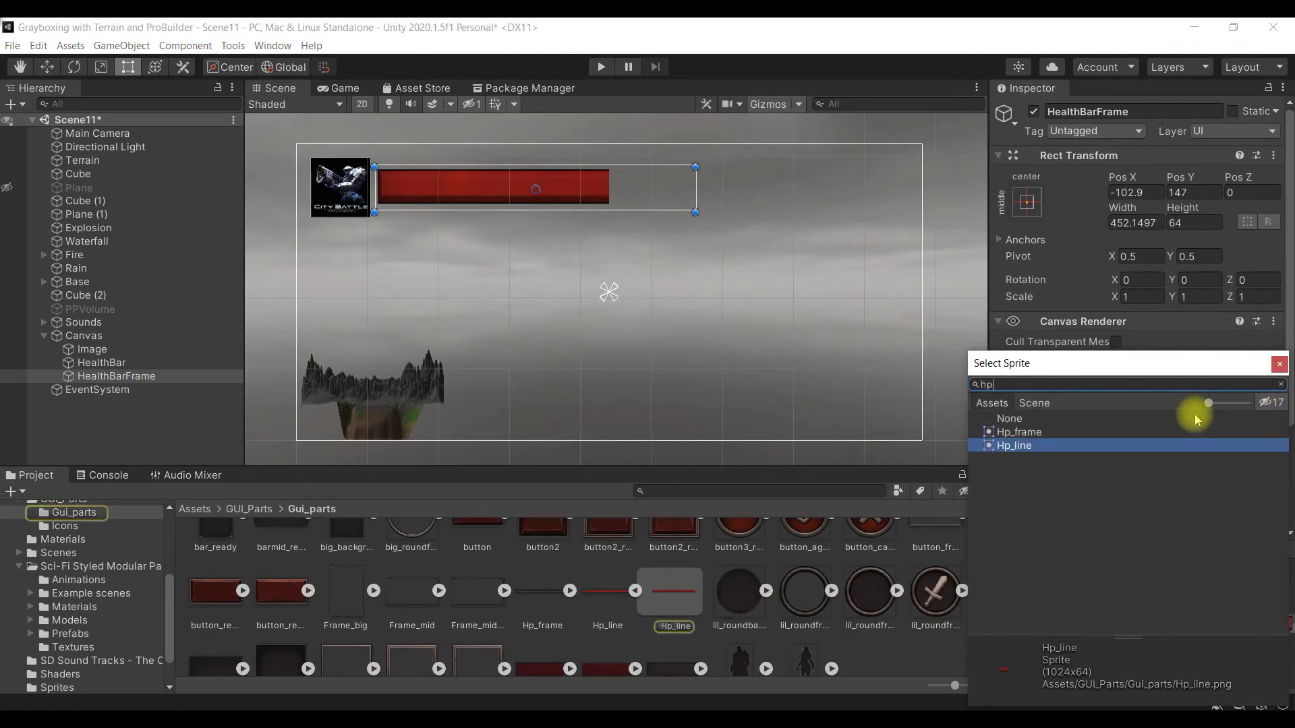
{"action": "key", "text": "Up"}
{"action": "key", "text": "Return"}
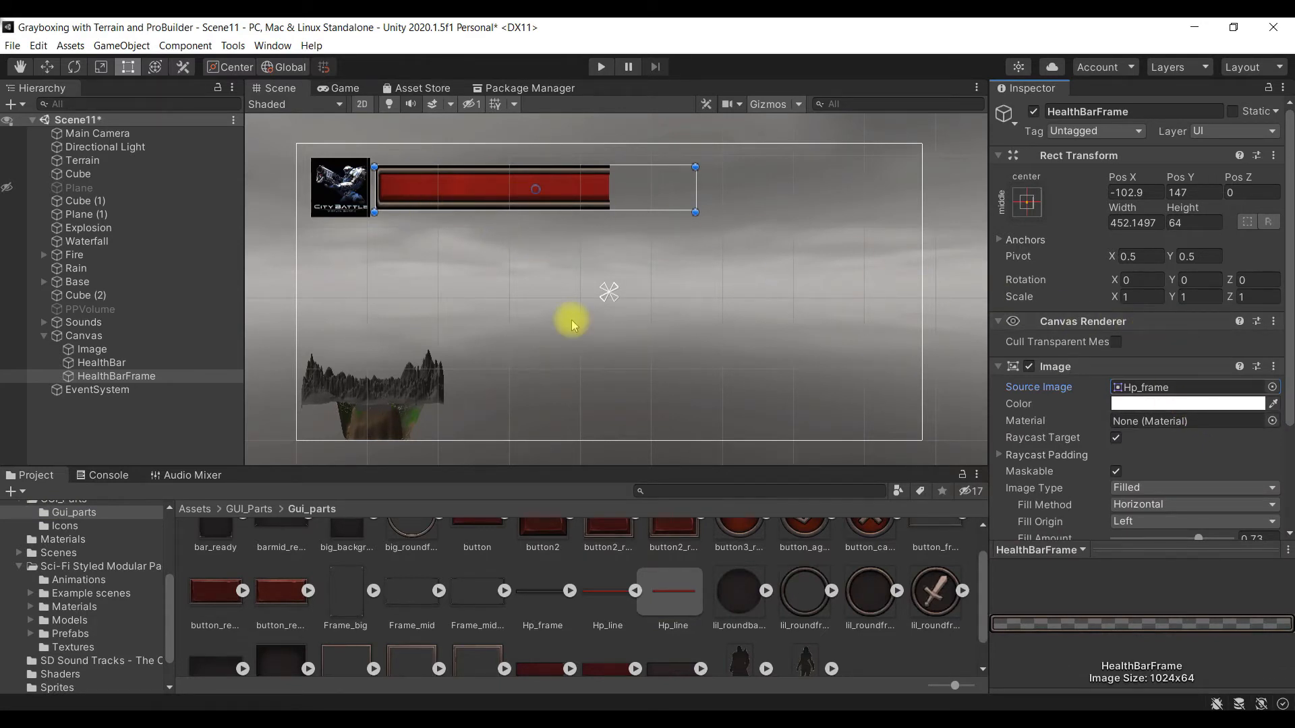
Step: Duplicate HealthBar and HealthBarFrame together on the Canvas
{"action": "left_click", "coordinate": [139, 364]}
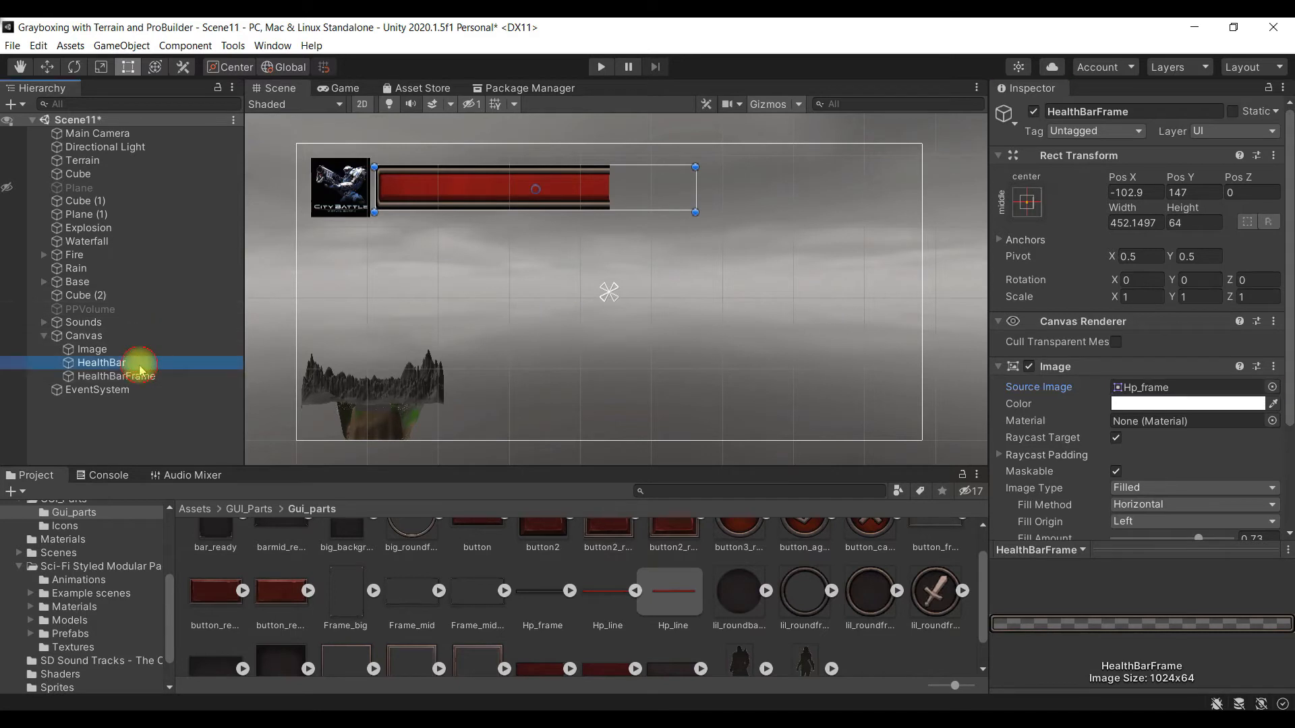
{"action": "left_click", "coordinate": [146, 377], "text": "ctrl"}
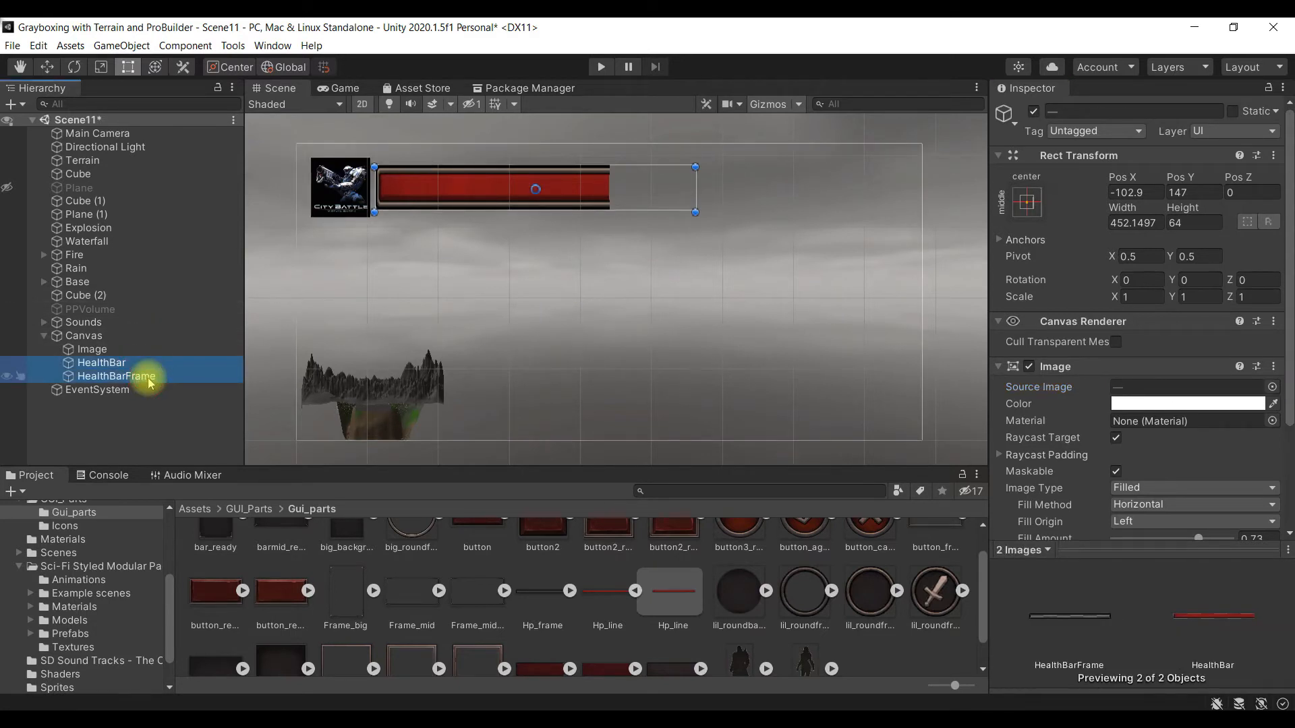
{"action": "key", "text": "ctrl+d"}
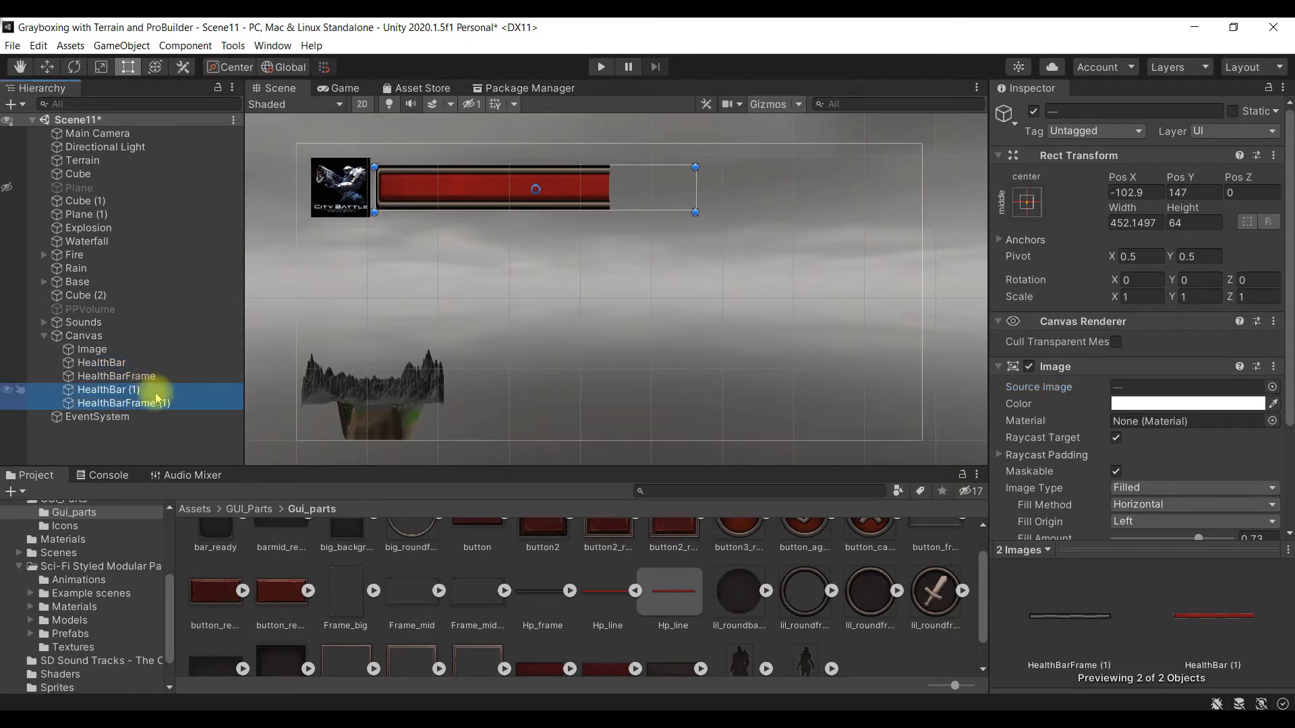
Step: Rename the duplicated HealthBar as BossHealthBar
{"action": "key", "text": "Up"}
{"action": "key", "text": "Down"}
{"action": "key", "text": "F2"}
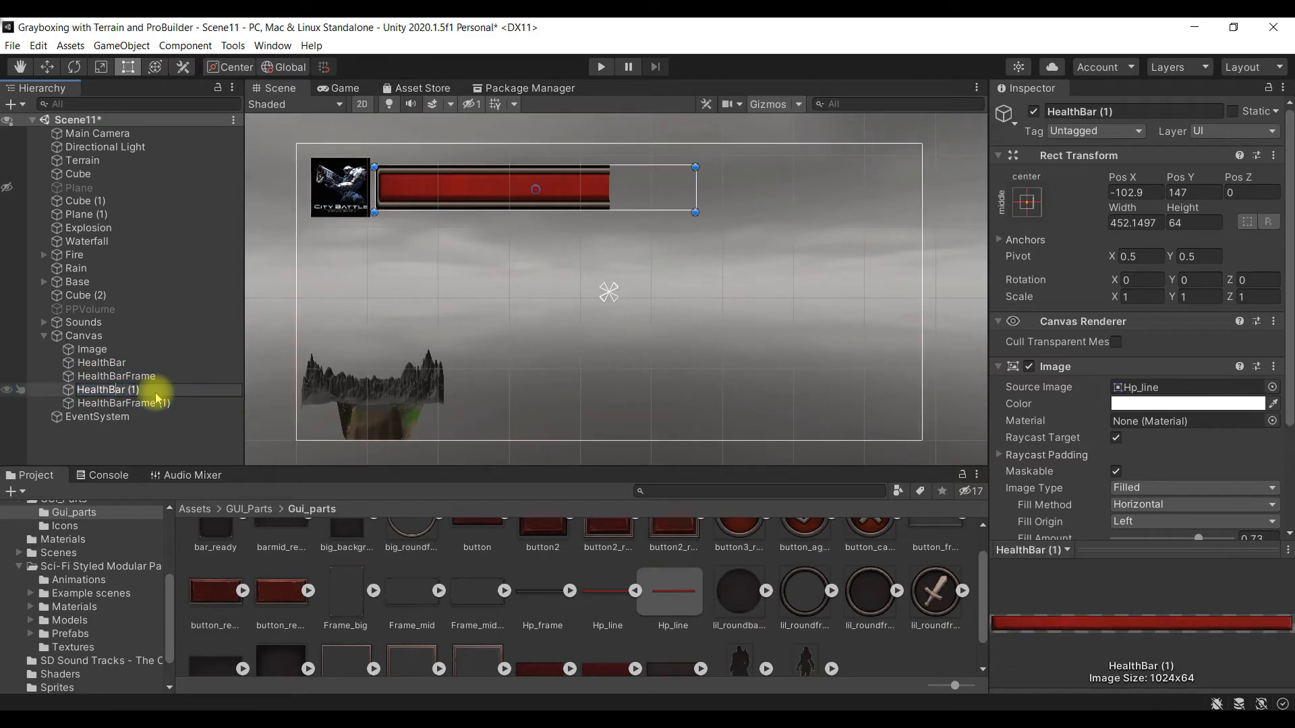
{"action": "type", "text": "B"}
{"action": "type", "text": "ossHealth"}
{"action": "key", "text": "Return"}
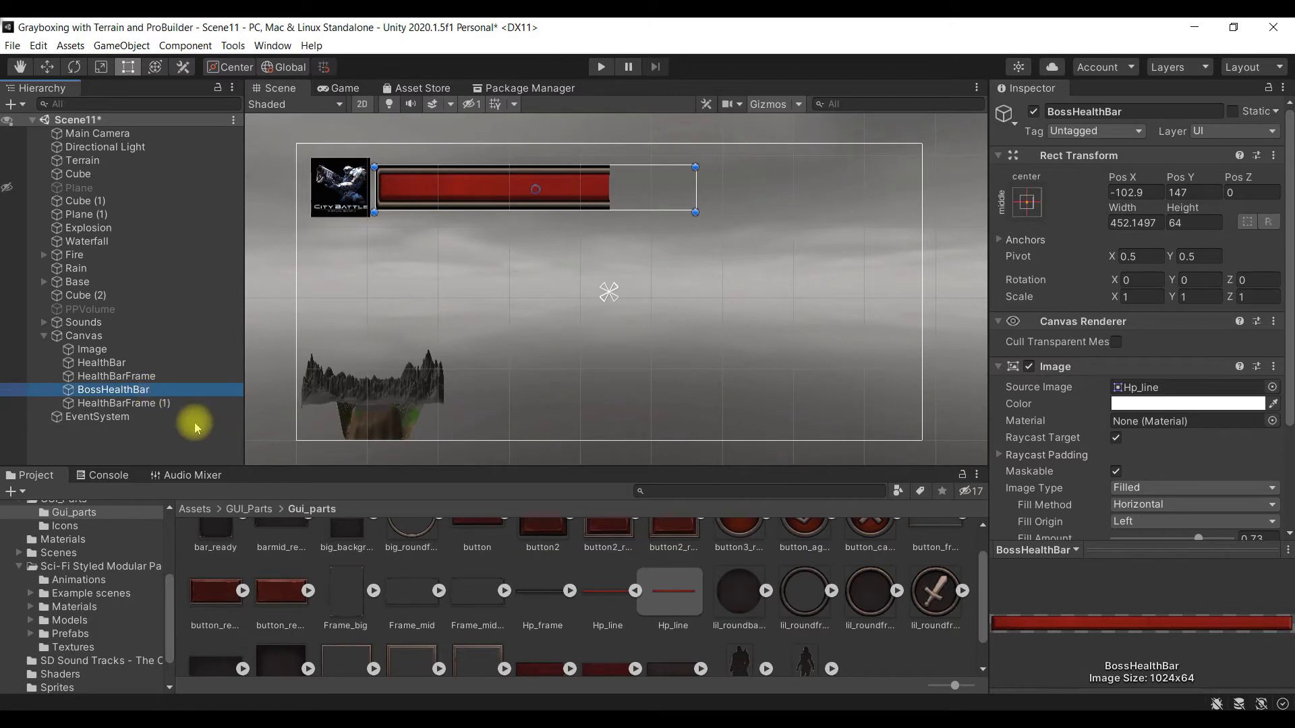
Step: Rename the duplicated HealthBarFrame as BossHealthBarFrame
{"action": "left_click", "coordinate": [187, 406]}
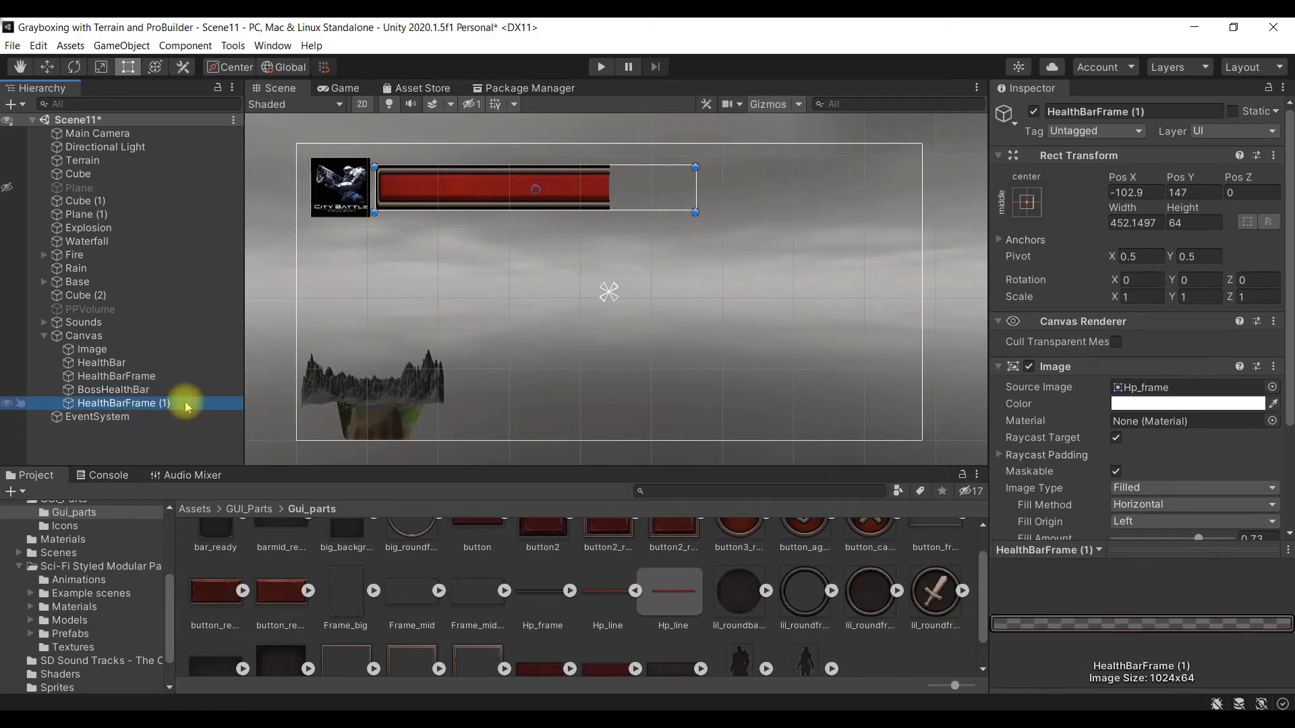
{"action": "left_click", "coordinate": [187, 407]}
{"action": "left_click", "coordinate": [188, 408]}
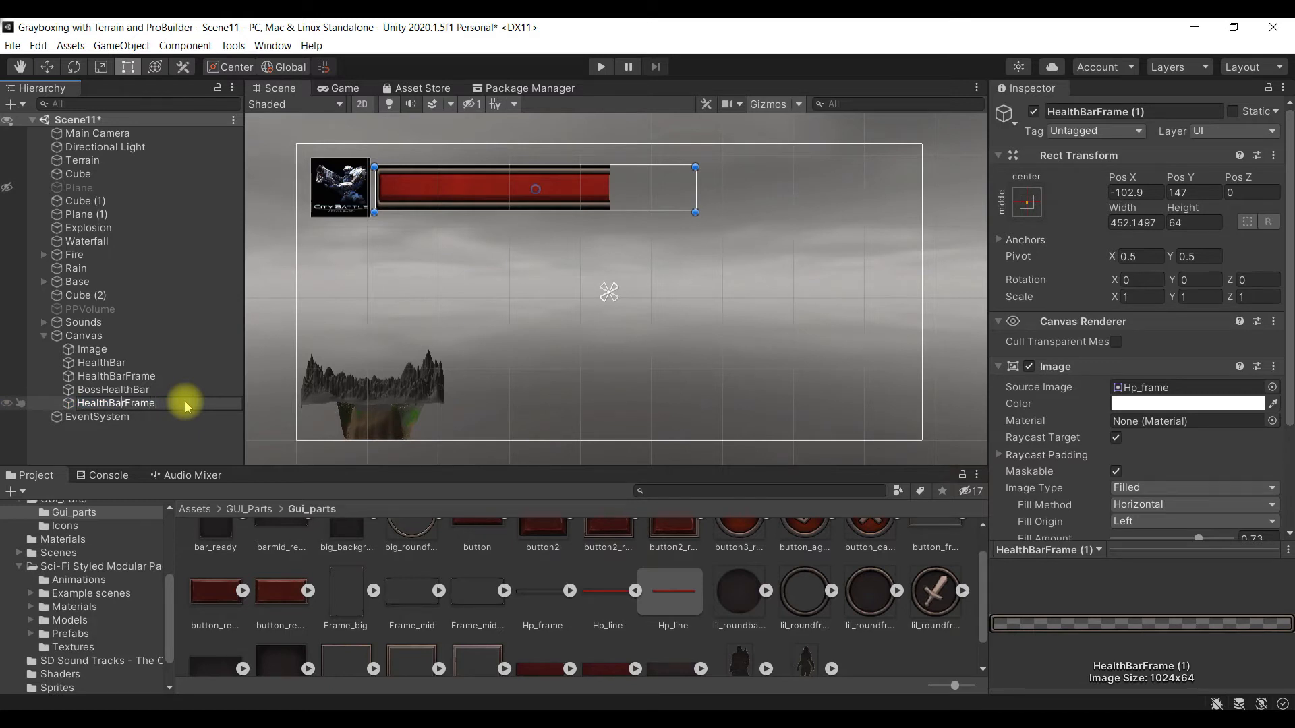
{"action": "key", "text": "Home"}
{"action": "type", "text": "Boss"}
{"action": "key", "text": "Return"}
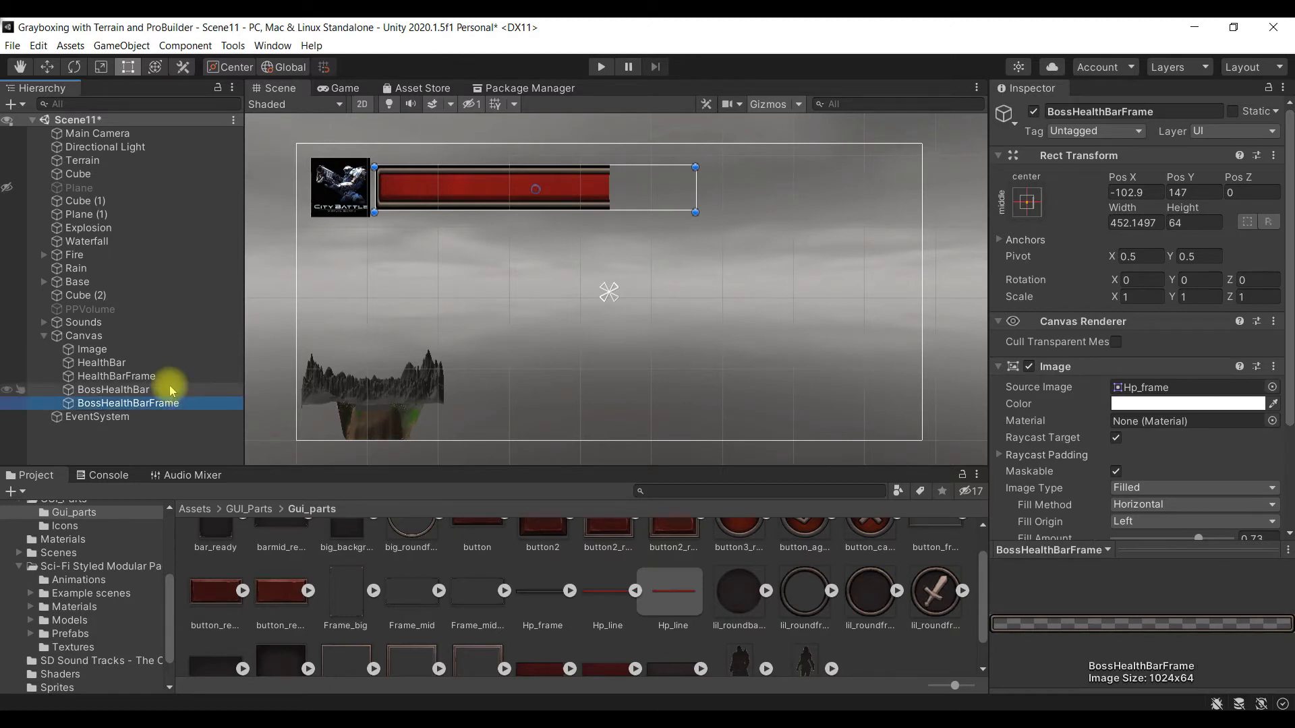
Step: Move BossHealthBar and BossHealthBarFrame together to the Canvas's lower edge at about X -2, Y -164, and widen them to about 856
{"action": "left_click", "coordinate": [172, 389]}
{"action": "left_click", "coordinate": [178, 403], "text": "ctrl"}
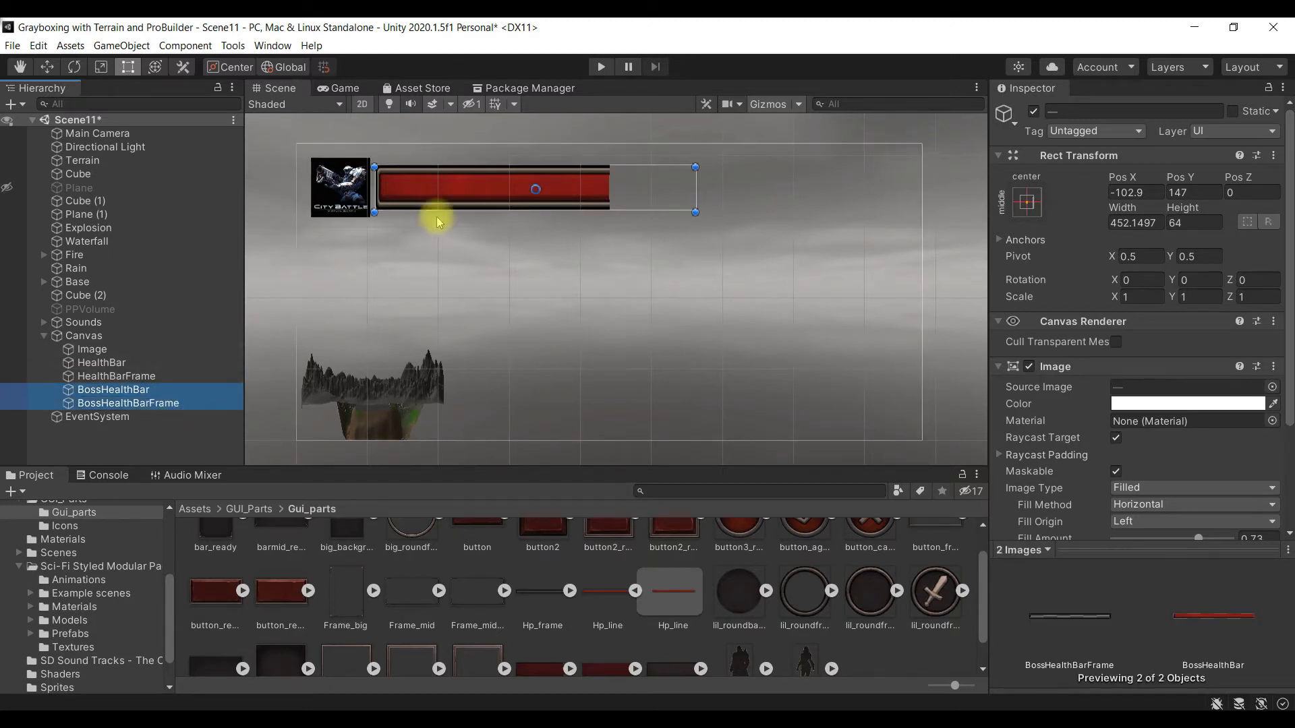
{"action": "left_click_drag", "start_coordinate": [475, 187], "coordinate": [404, 406]}
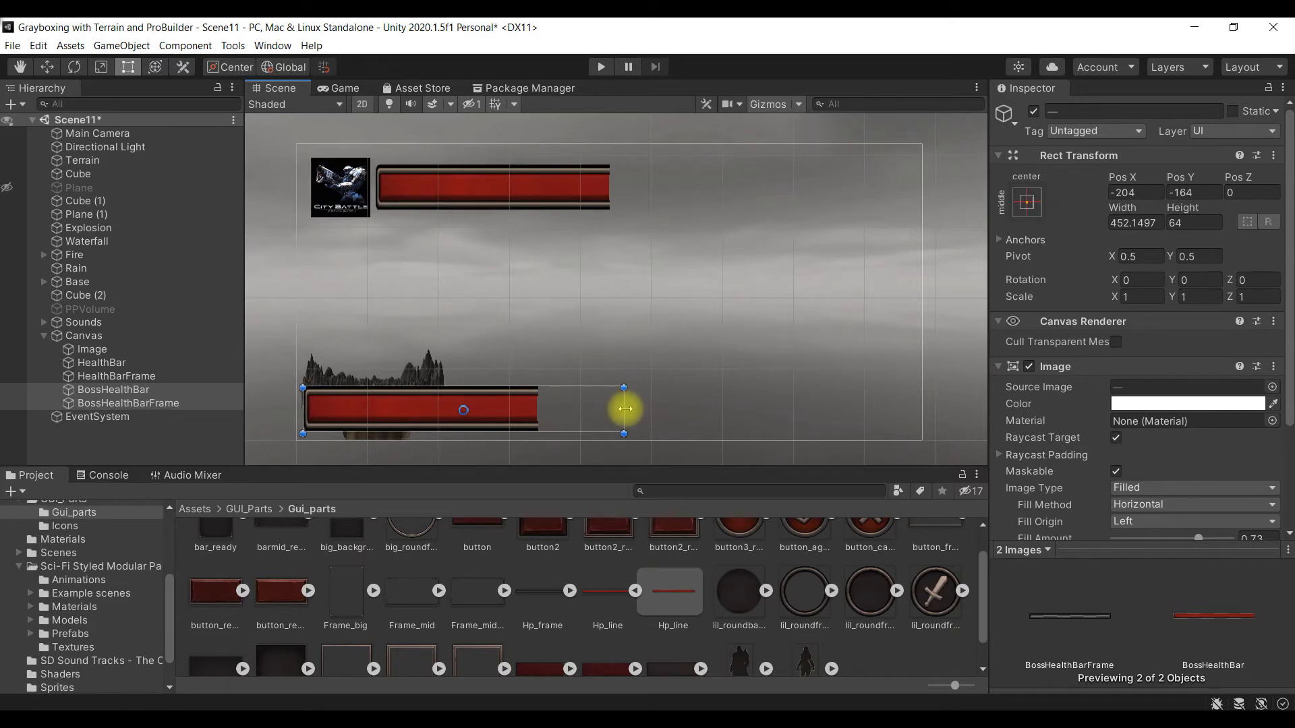
{"action": "left_click_drag", "start_coordinate": [625, 409], "coordinate": [911, 402]}
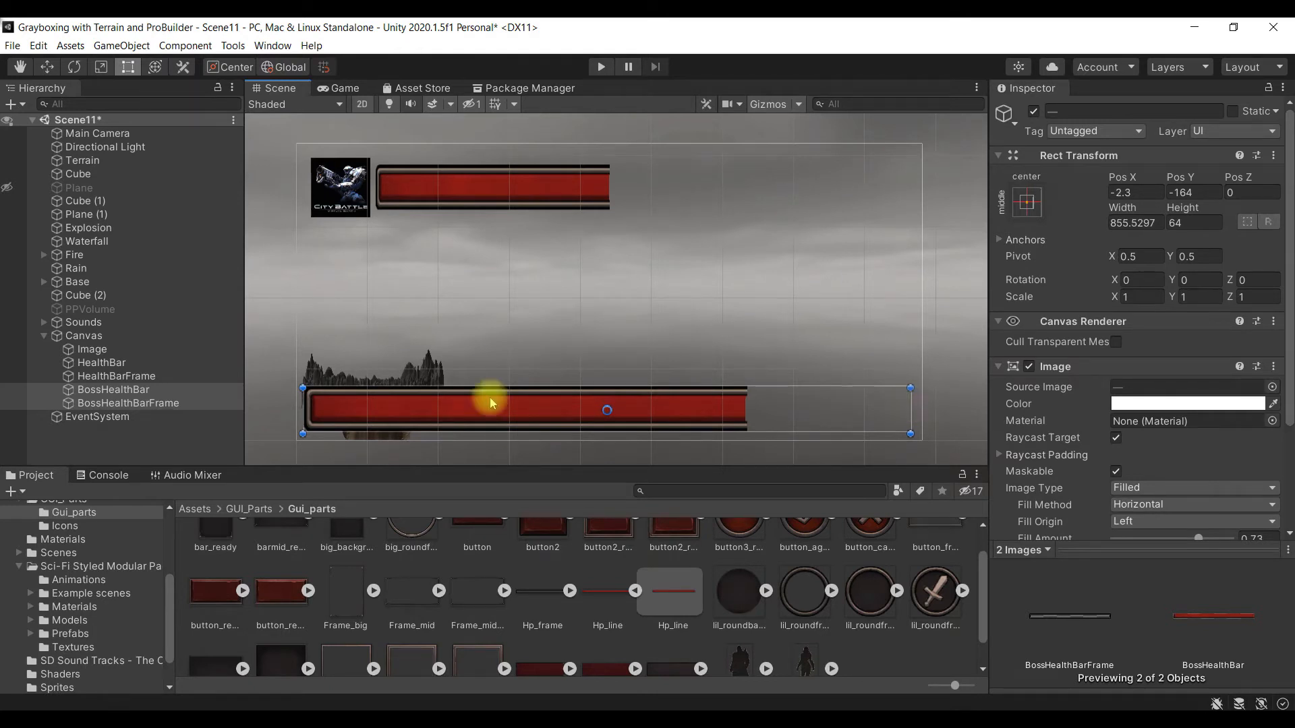
Step: Set the BossHealthBar's image color to light green 8CFF7C
{"action": "left_click", "coordinate": [203, 392]}
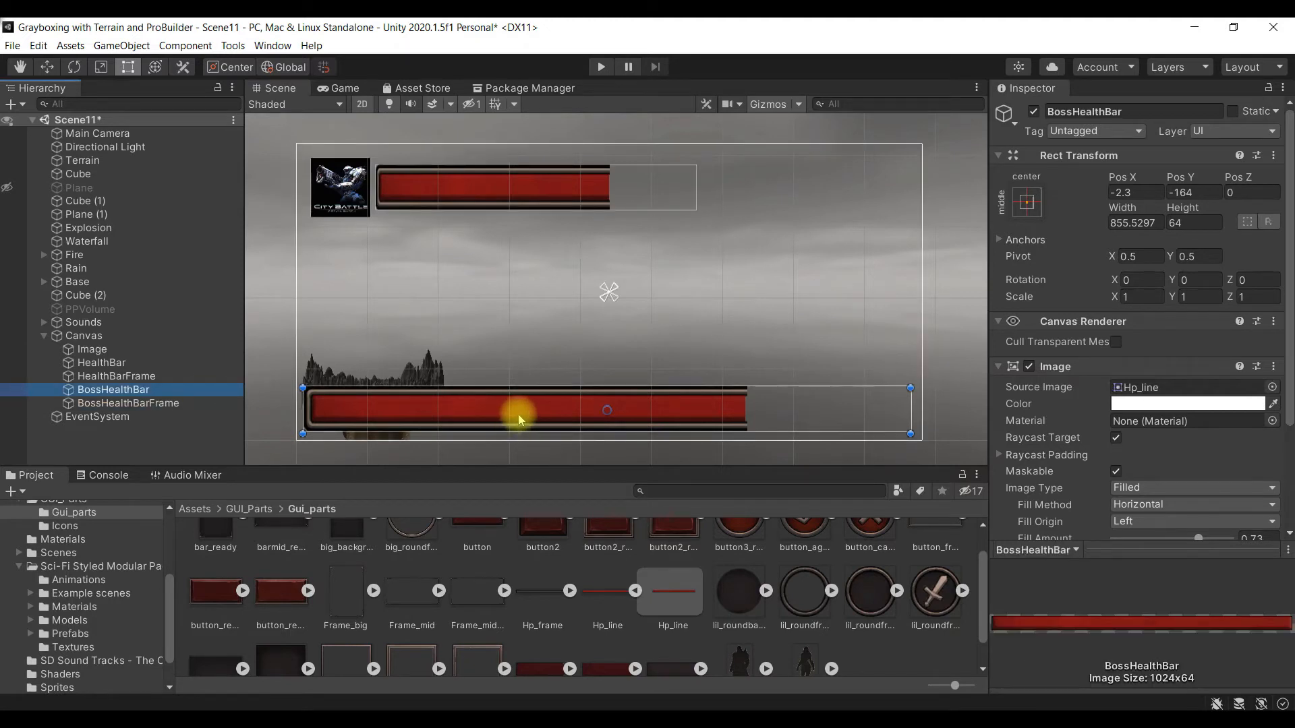
{"action": "left_click", "coordinate": [171, 403]}
{"action": "left_click", "coordinate": [173, 389]}
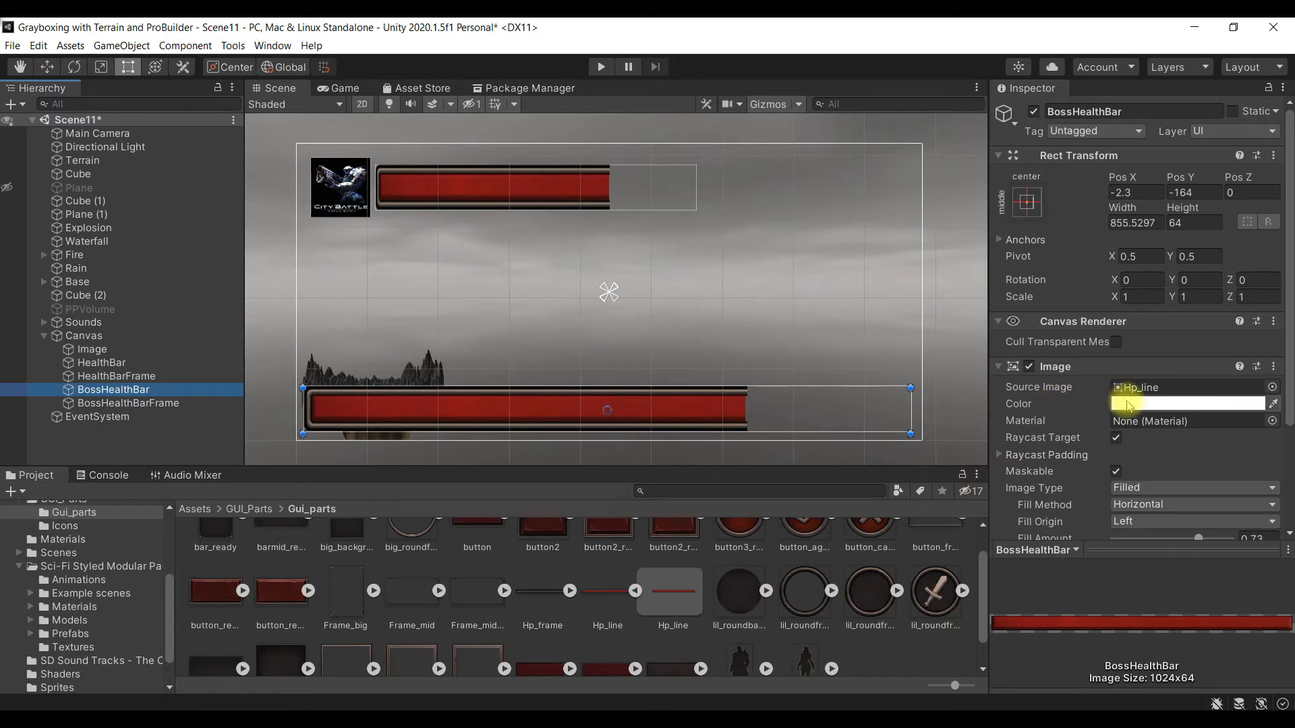
{"action": "left_click", "coordinate": [1257, 404]}
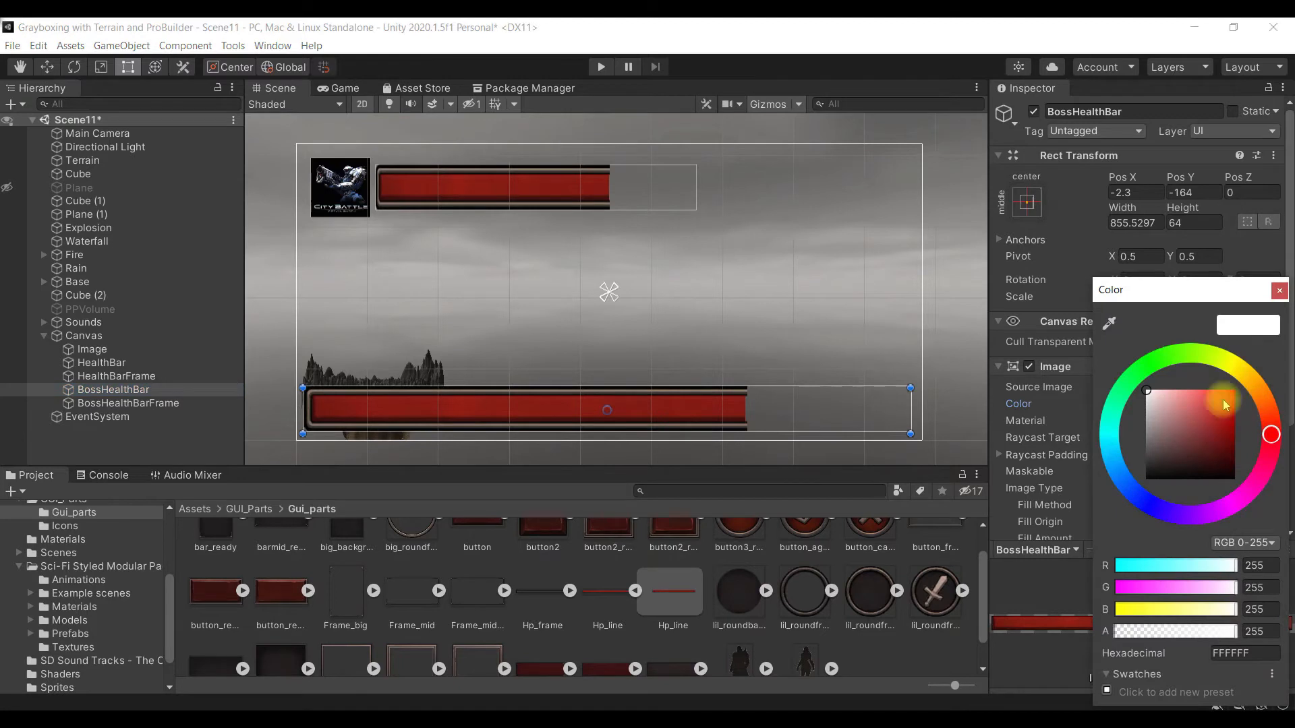
{"action": "left_click", "coordinate": [1182, 359]}
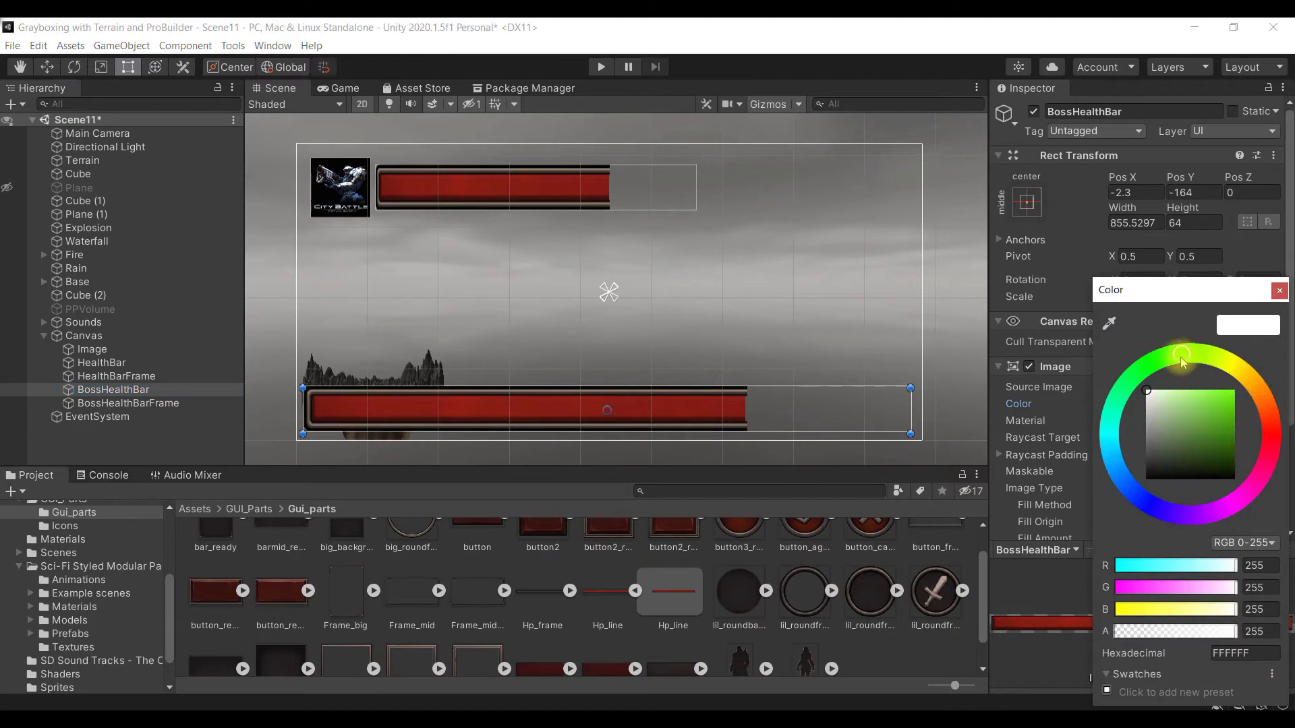
{"action": "left_click", "coordinate": [1193, 398]}
{"action": "left_click_drag", "start_coordinate": [1179, 369], "coordinate": [1170, 359]}
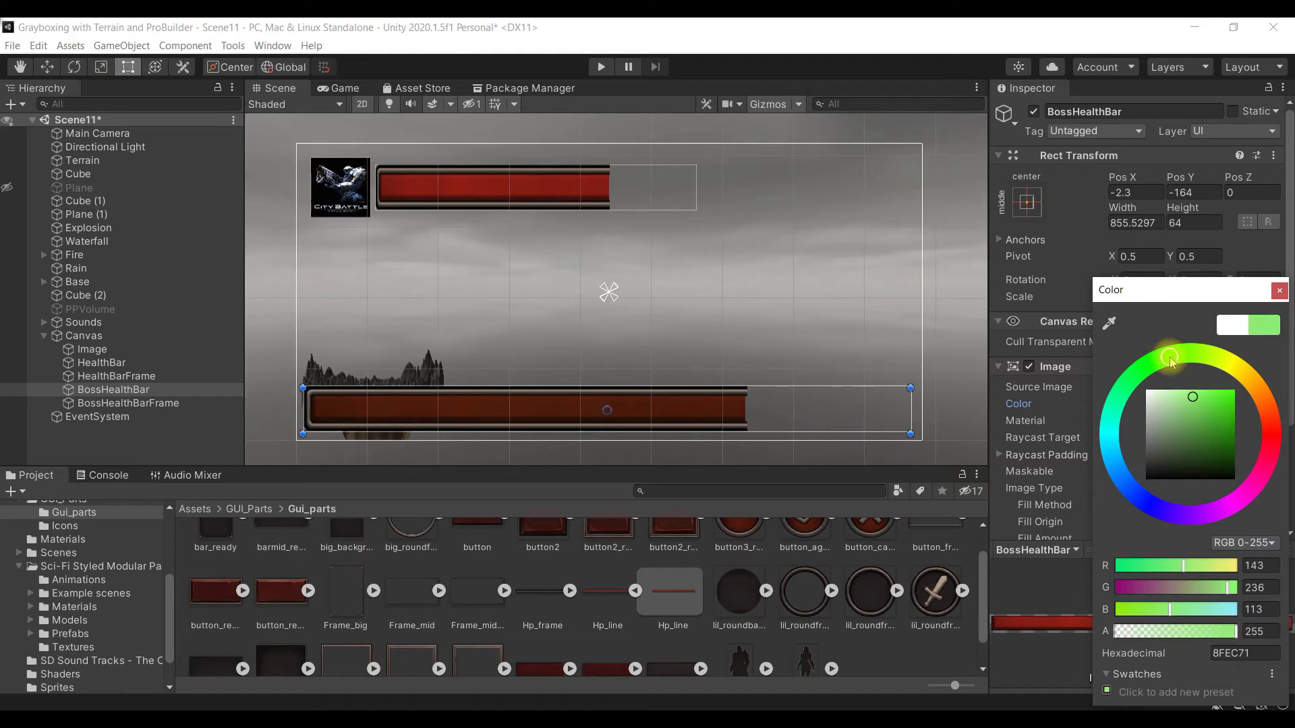
{"action": "left_click", "coordinate": [1196, 390]}
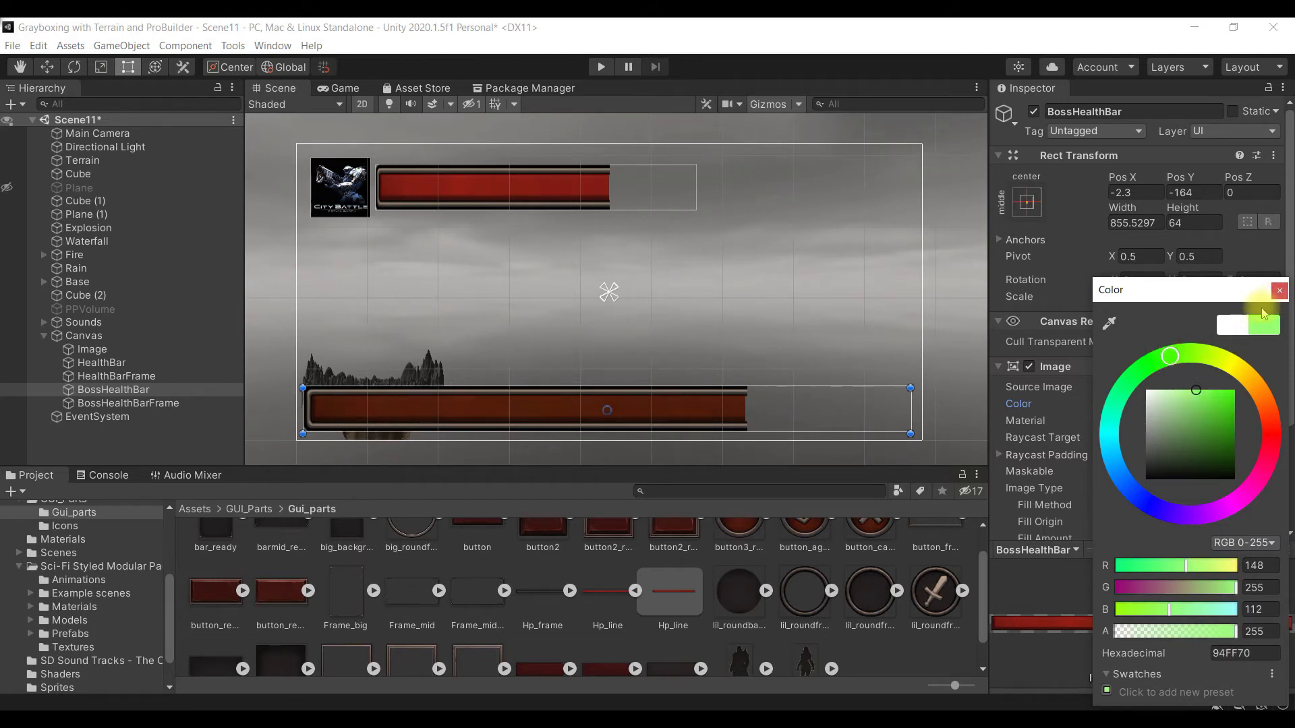
{"action": "left_click", "coordinate": [1193, 394]}
{"action": "left_click", "coordinate": [1191, 390]}
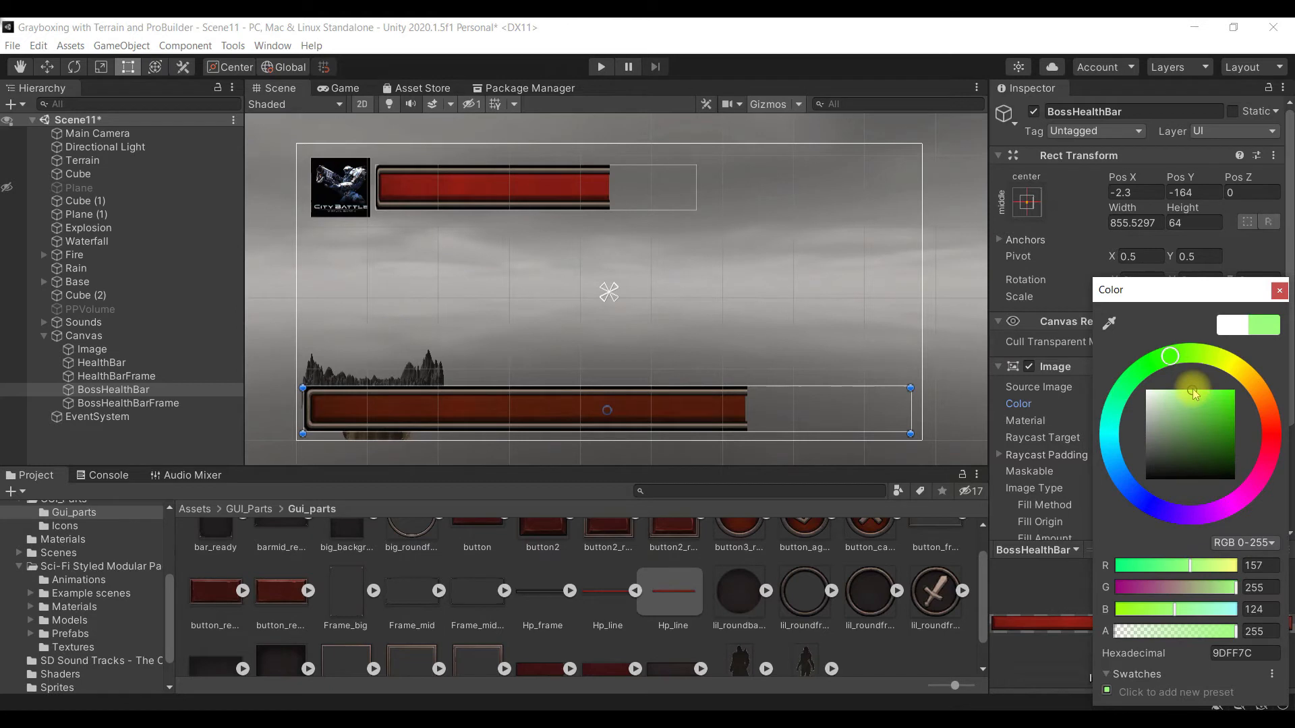
{"action": "left_click", "coordinate": [1167, 359]}
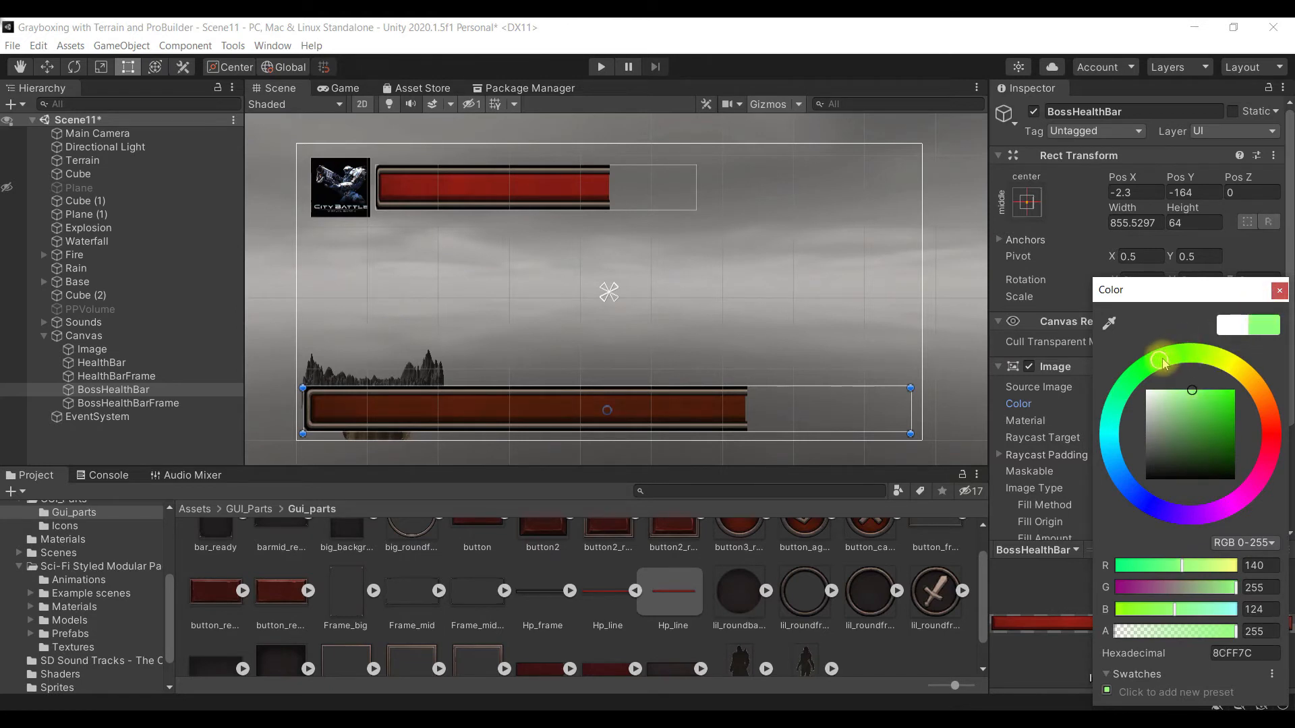
{"action": "left_click", "coordinate": [1279, 291]}
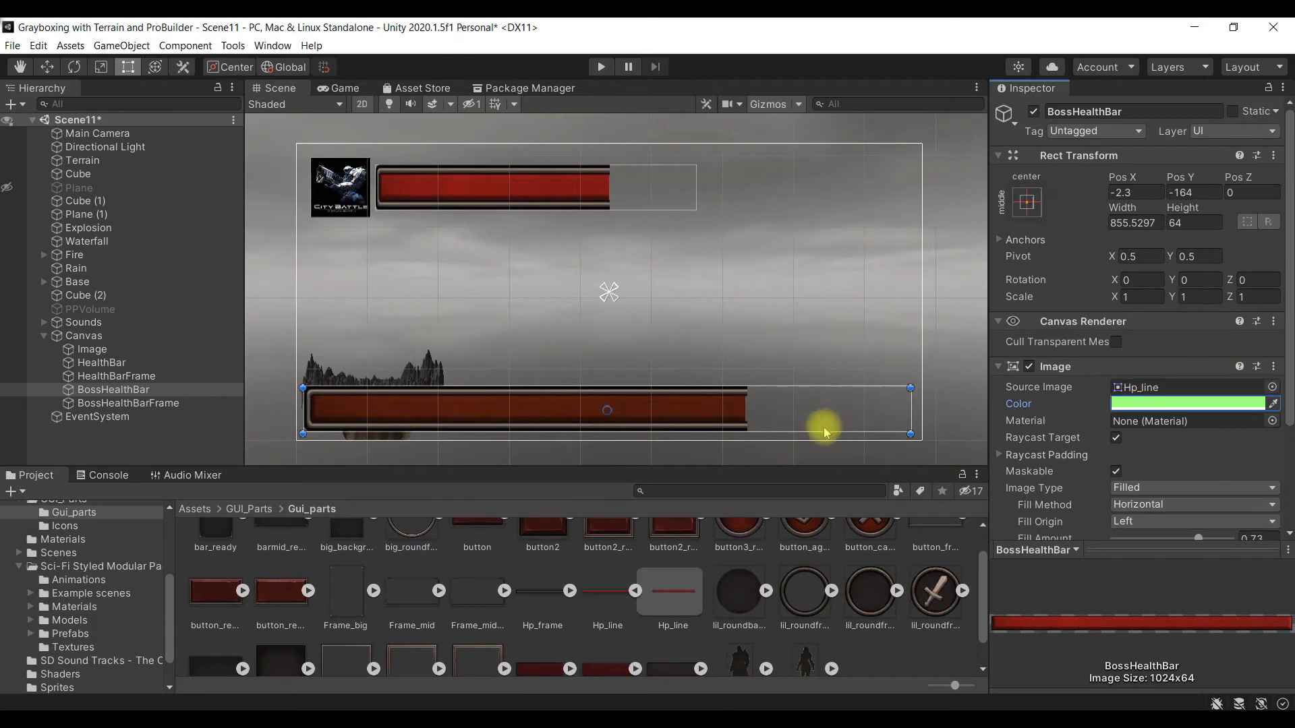
Step: Replace the BossHealthBar's source image with the Square sprite
{"action": "left_click", "coordinate": [1273, 387]}
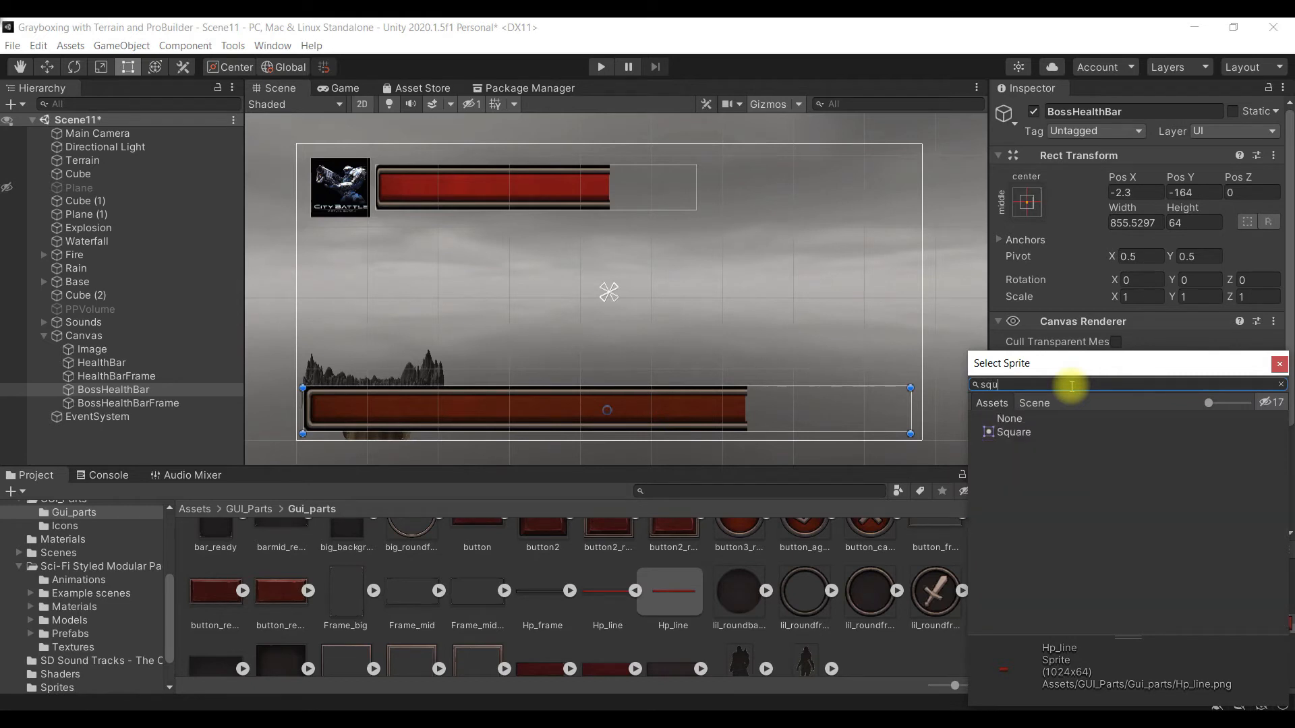
{"action": "left_click", "coordinate": [1053, 433]}
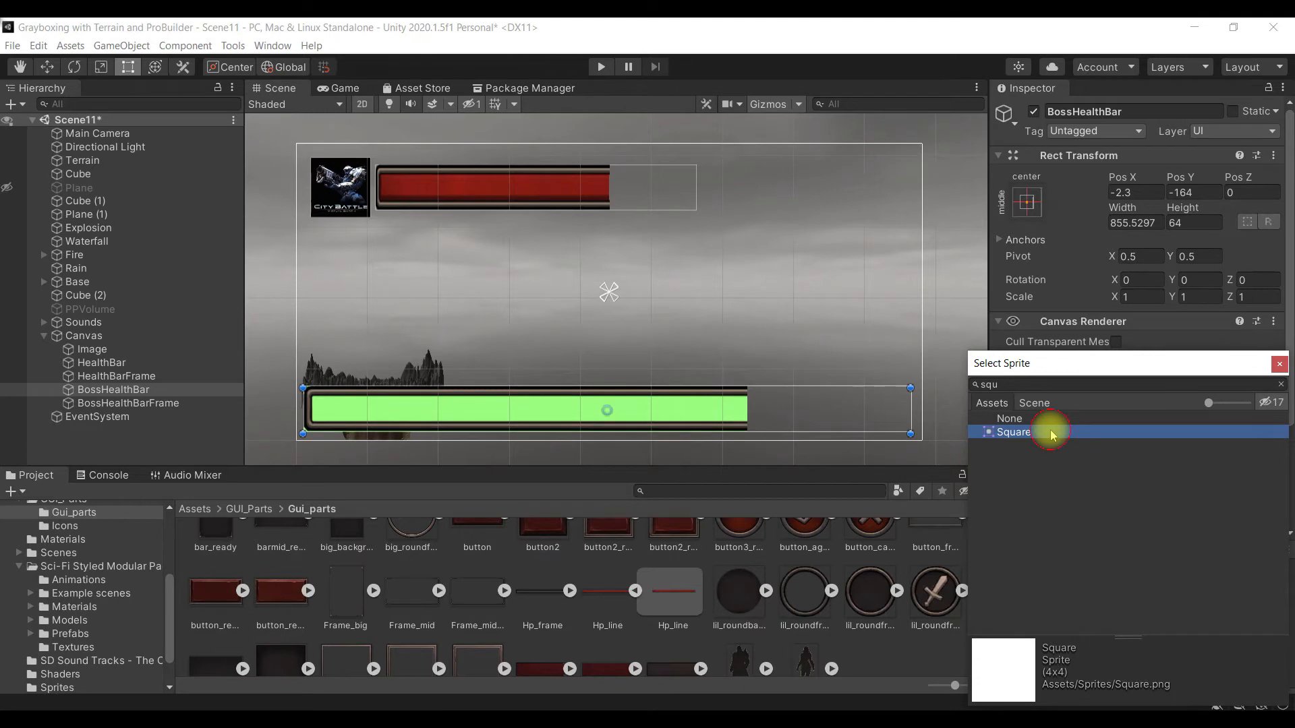
{"action": "double_click", "coordinate": [1052, 433]}
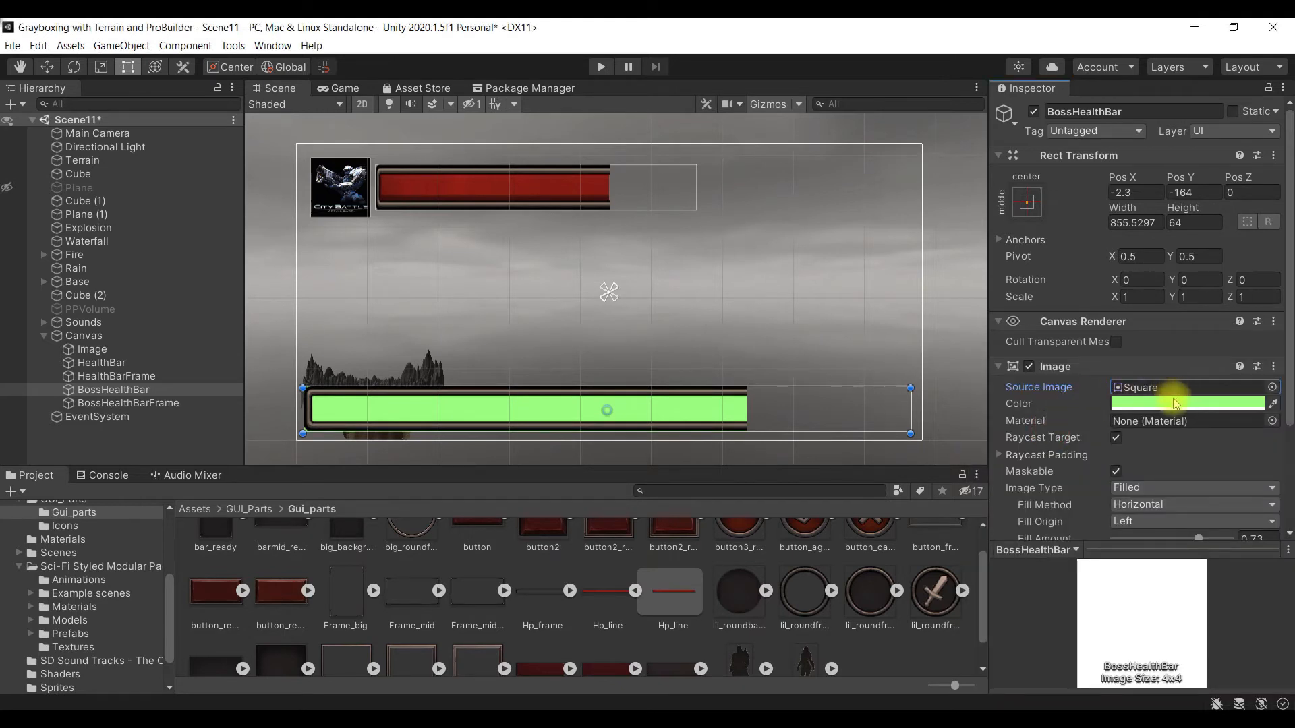
Step: Set the image type of the HealthBarFrame to Simple
{"action": "left_click", "coordinate": [723, 418]}
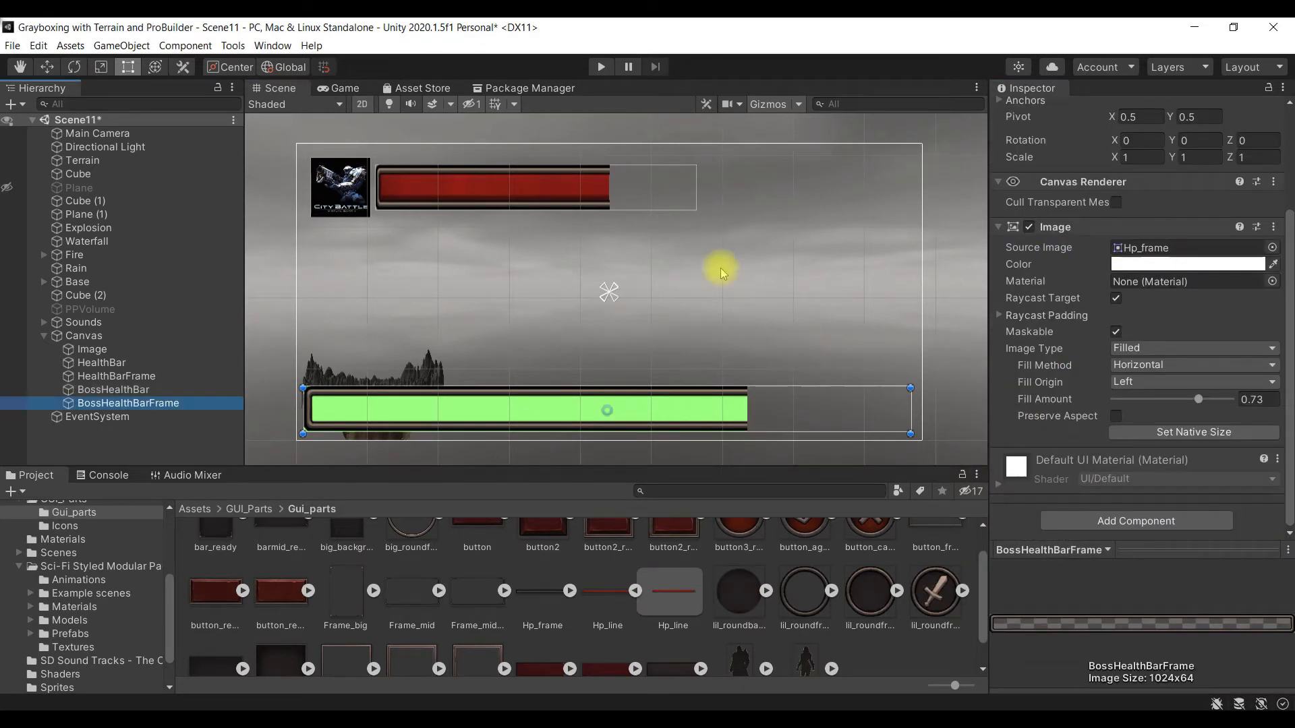
{"action": "left_click", "coordinate": [138, 380]}
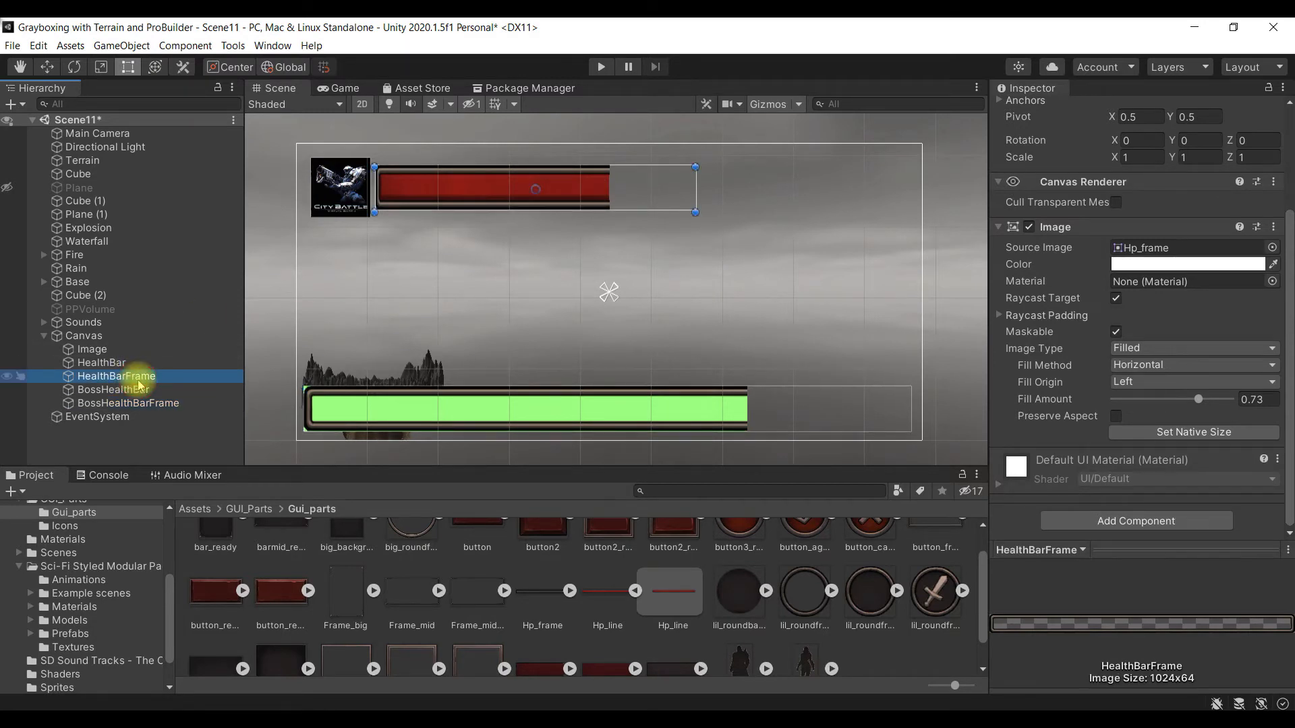
{"action": "left_click", "coordinate": [1192, 348]}
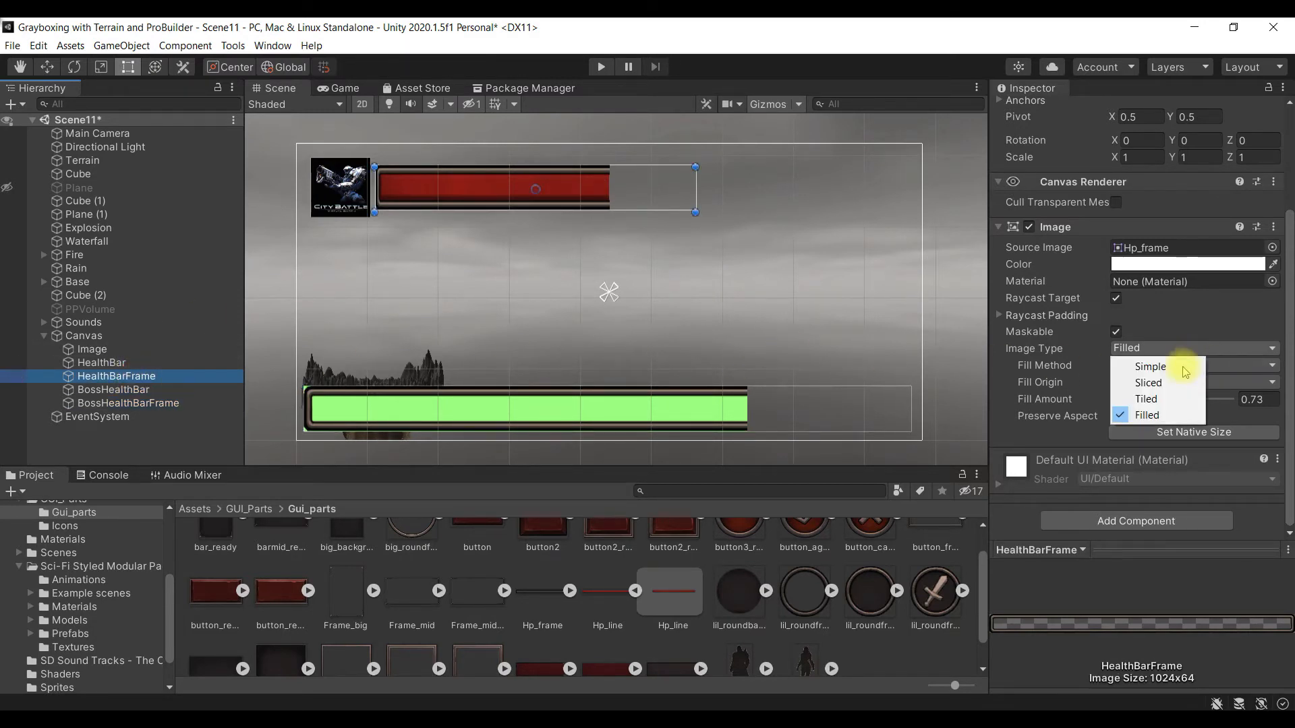
{"action": "left_click", "coordinate": [1181, 367]}
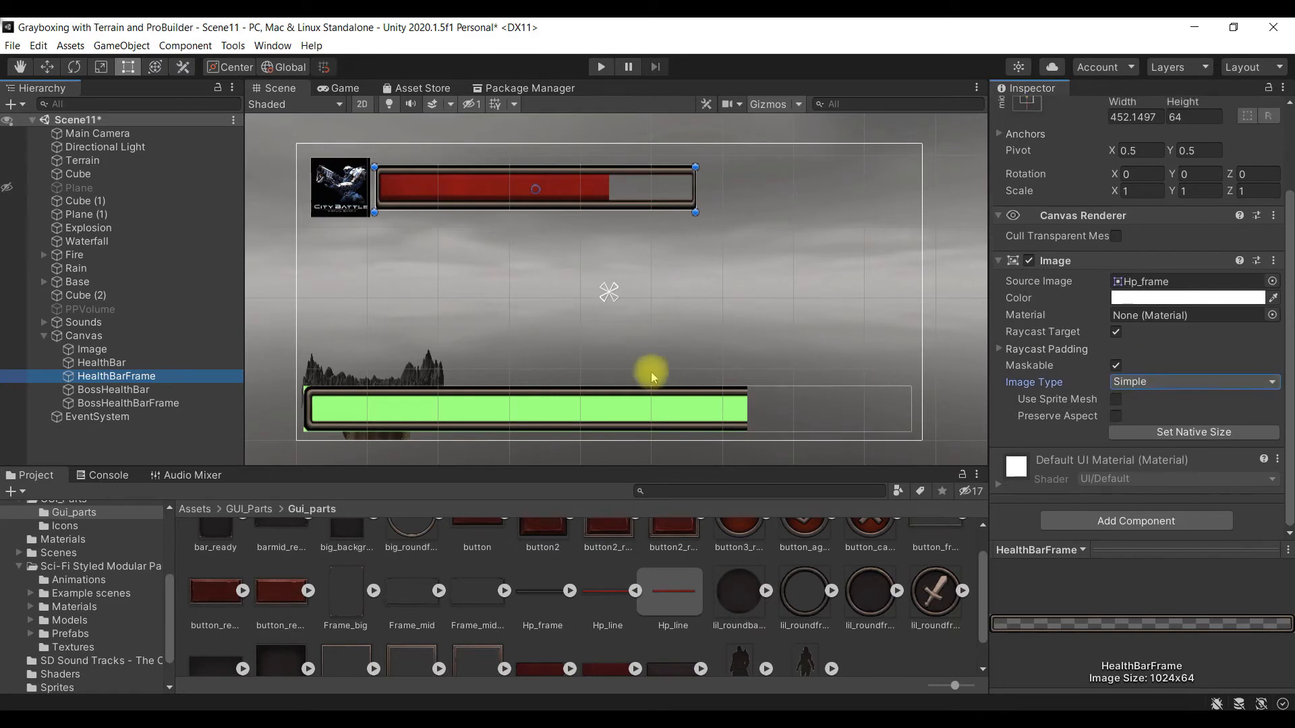
Step: Change the BossHealthBarFrame's image type to Simple as well
{"action": "left_click", "coordinate": [239, 403]}
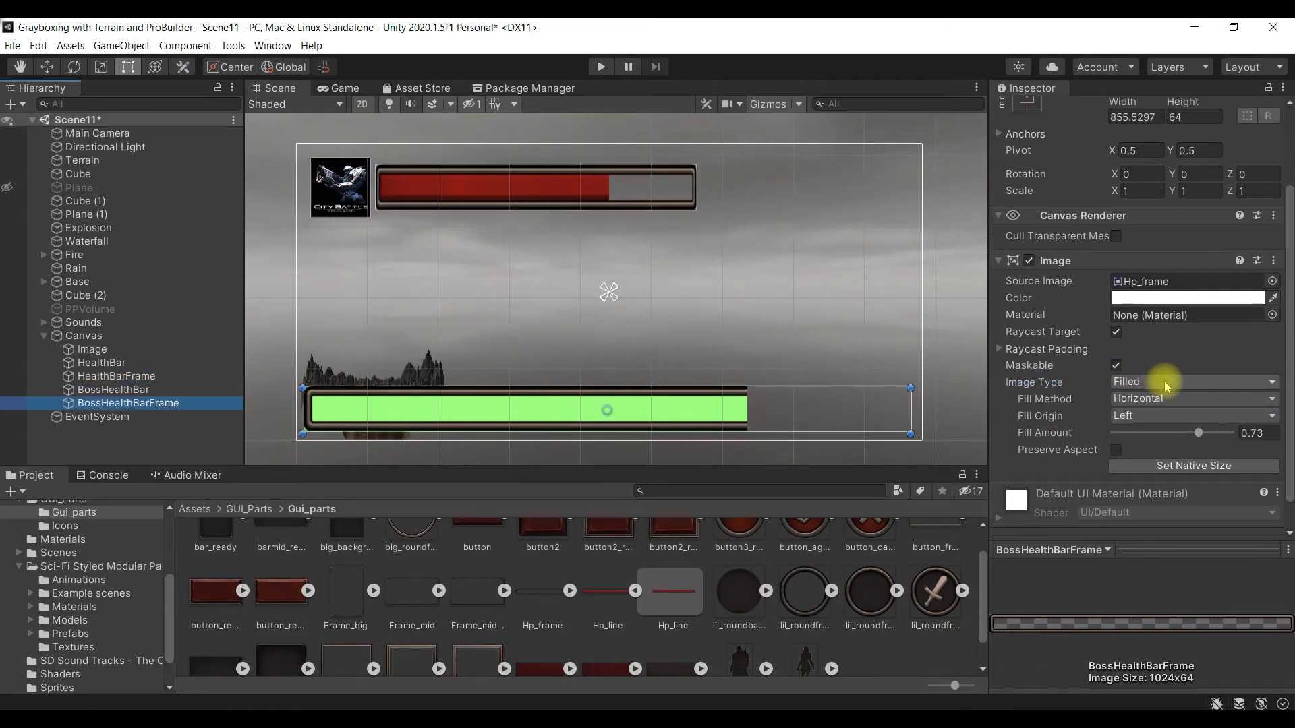
{"action": "left_click", "coordinate": [1193, 388]}
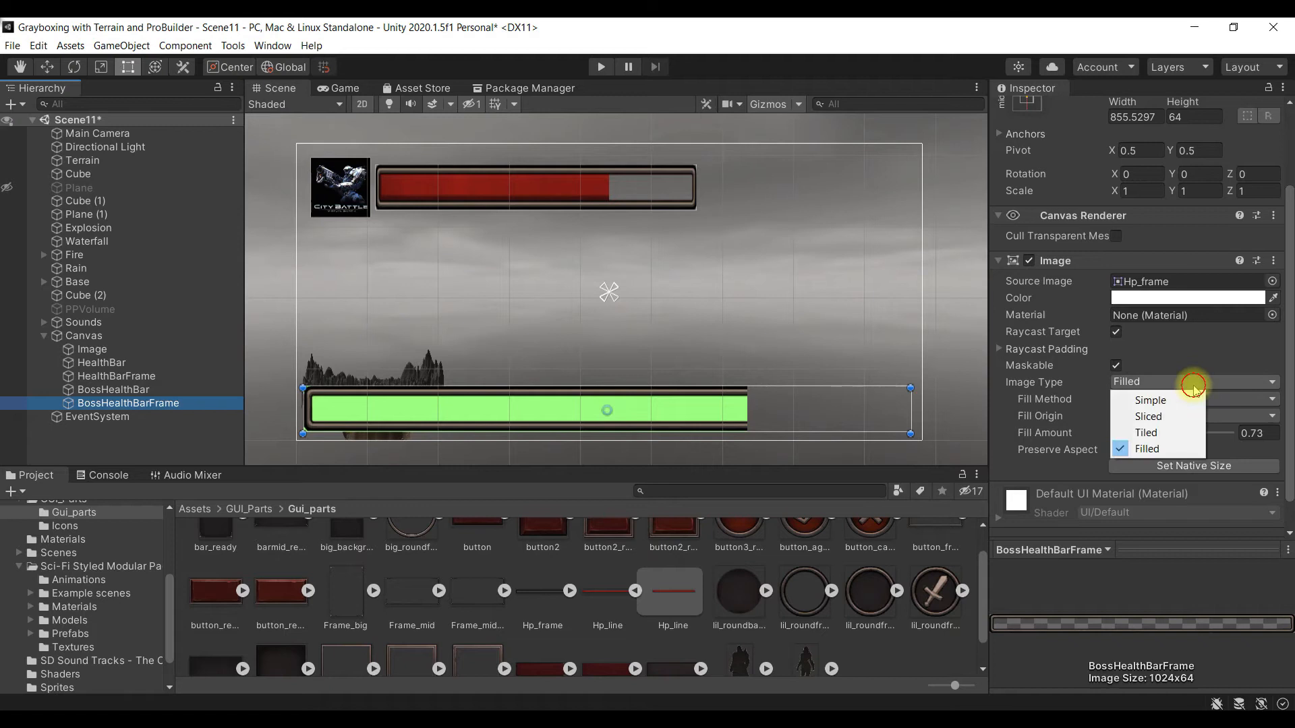
{"action": "left_click", "coordinate": [1149, 401]}
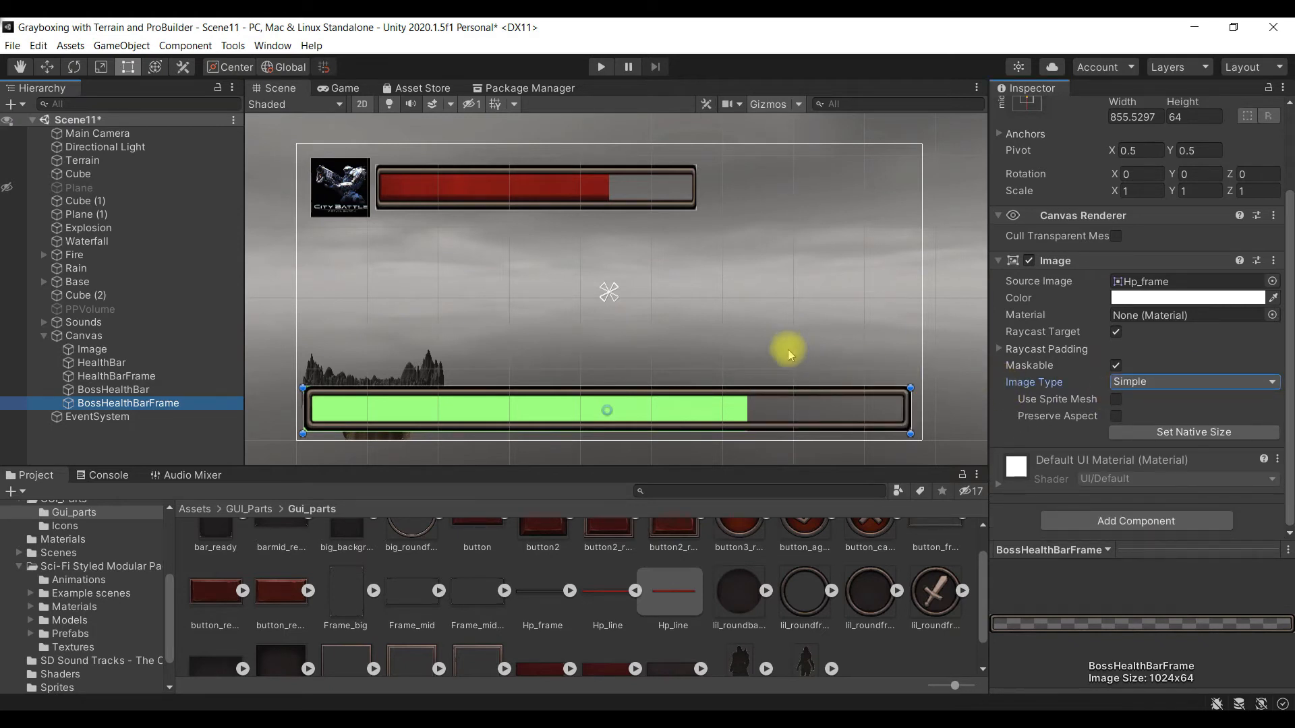
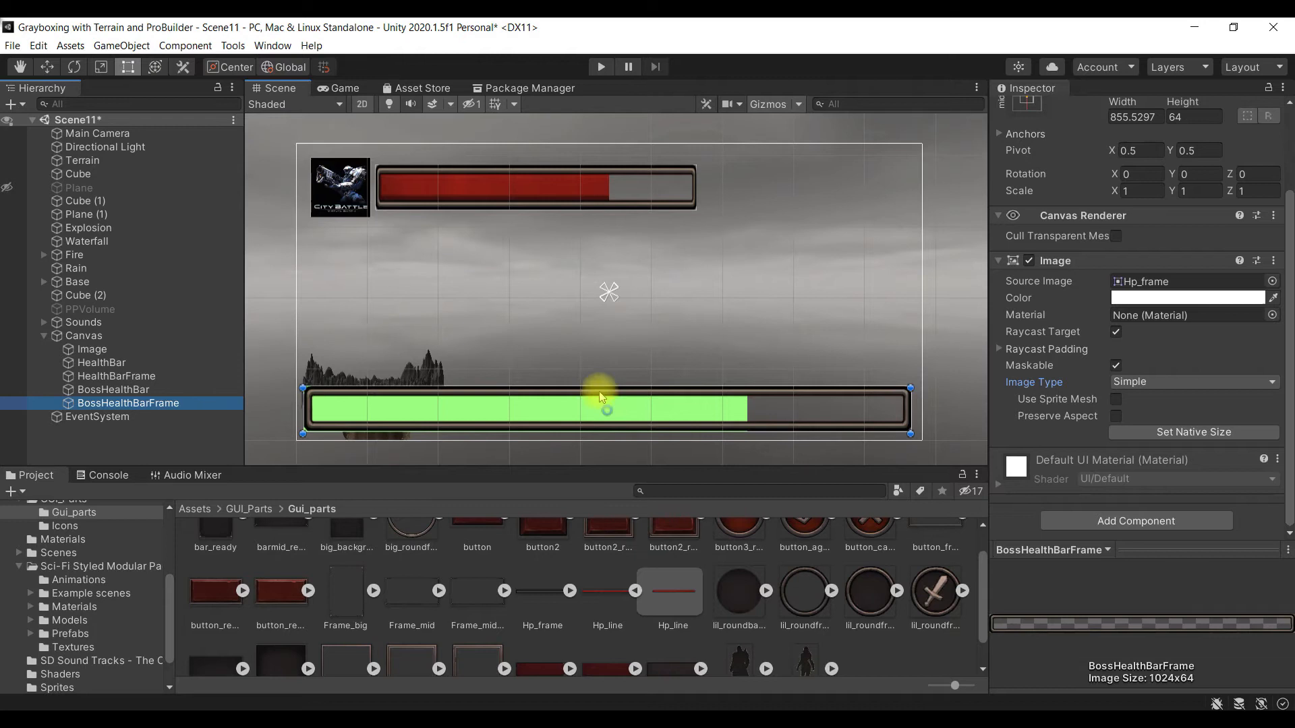
Step: Reduce the height of BossHealthBar and BossHealthBarFrame together to about 40, keeping their lower edge in place
{"action": "left_click_drag", "start_coordinate": [609, 391], "coordinate": [611, 400]}
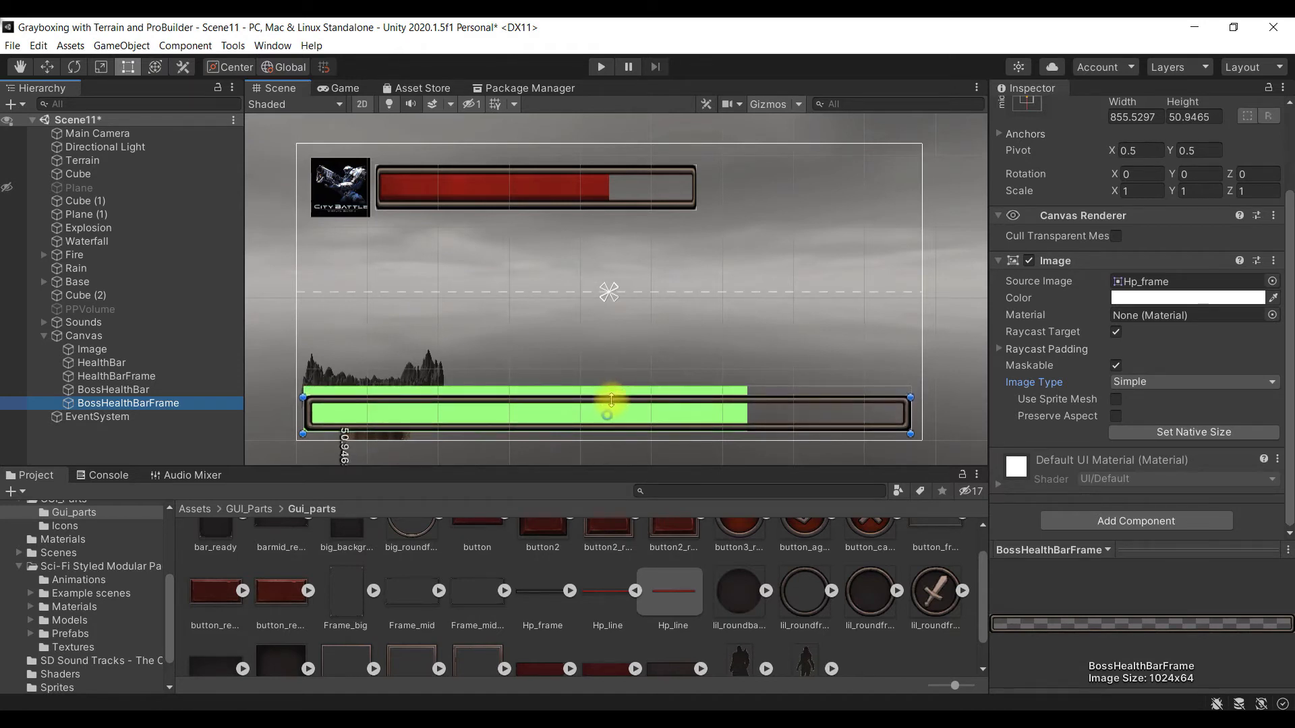
{"action": "key", "text": "ctrl+z"}
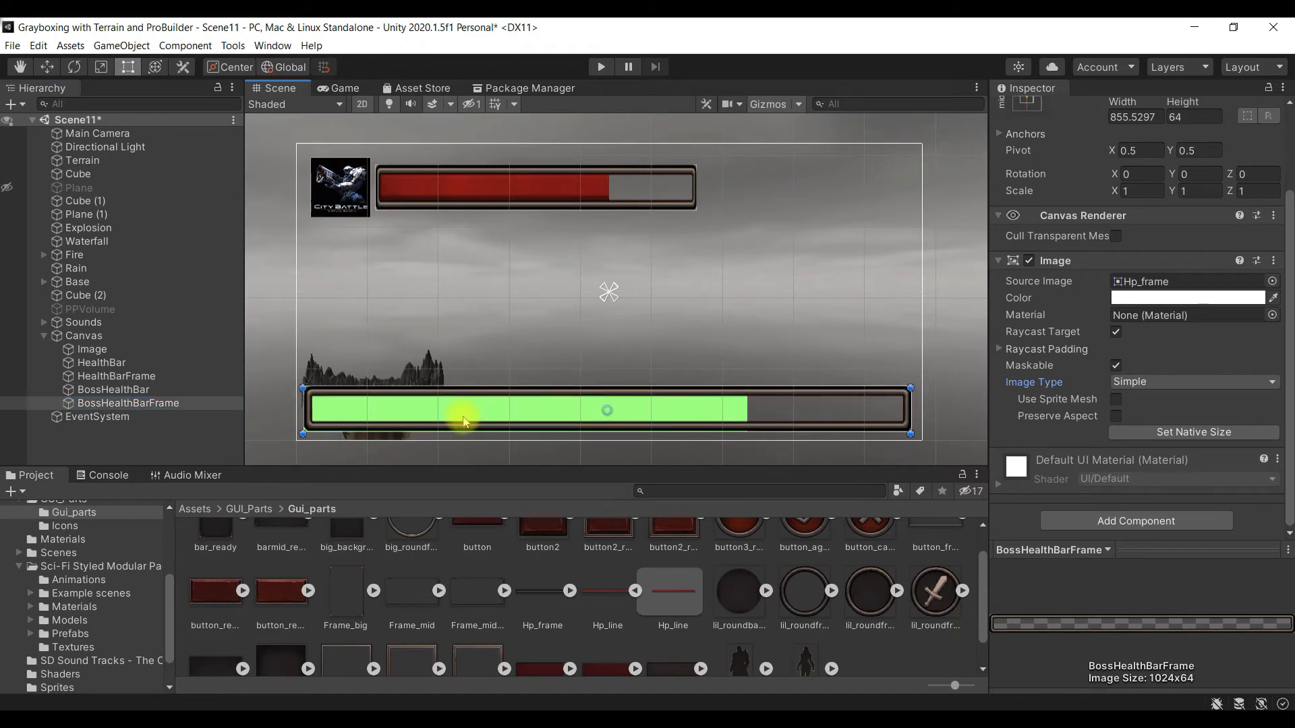
{"action": "left_click", "coordinate": [176, 390], "text": "ctrl"}
{"action": "left_click_drag", "start_coordinate": [631, 390], "coordinate": [631, 402]}
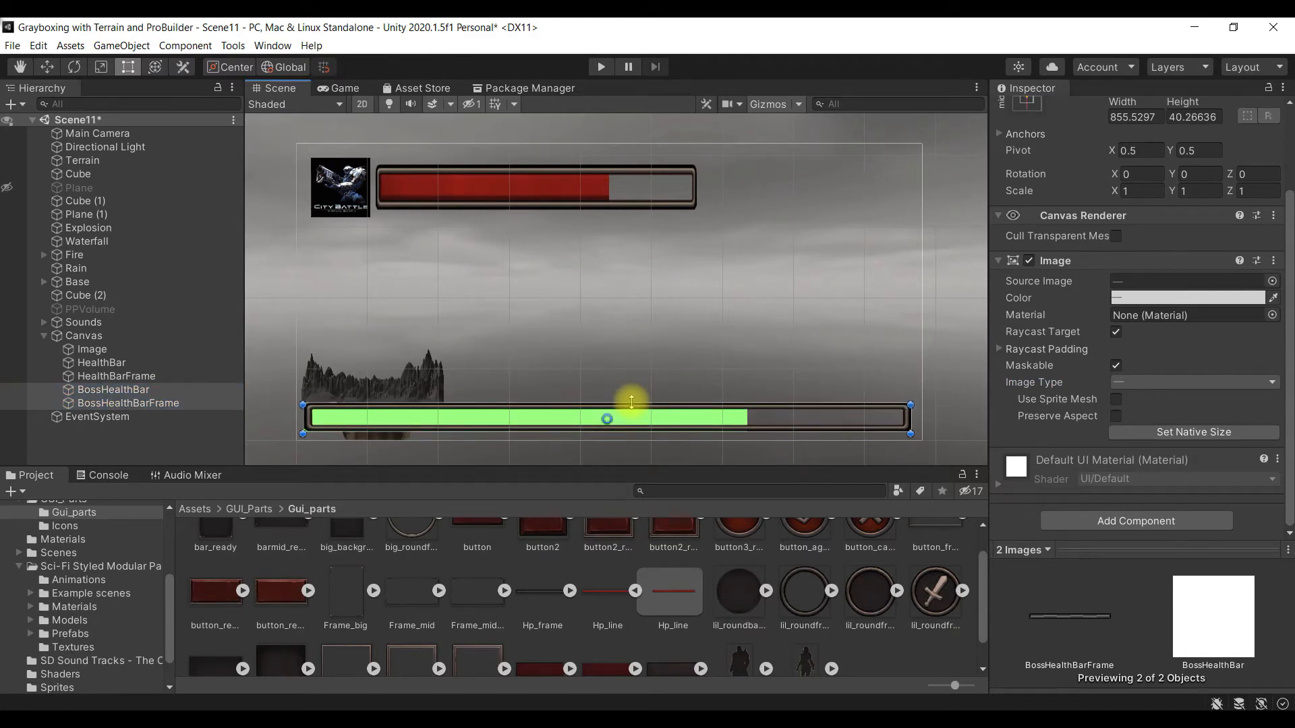
{"action": "left_click", "coordinate": [678, 373]}
{"action": "key", "text": "f"}
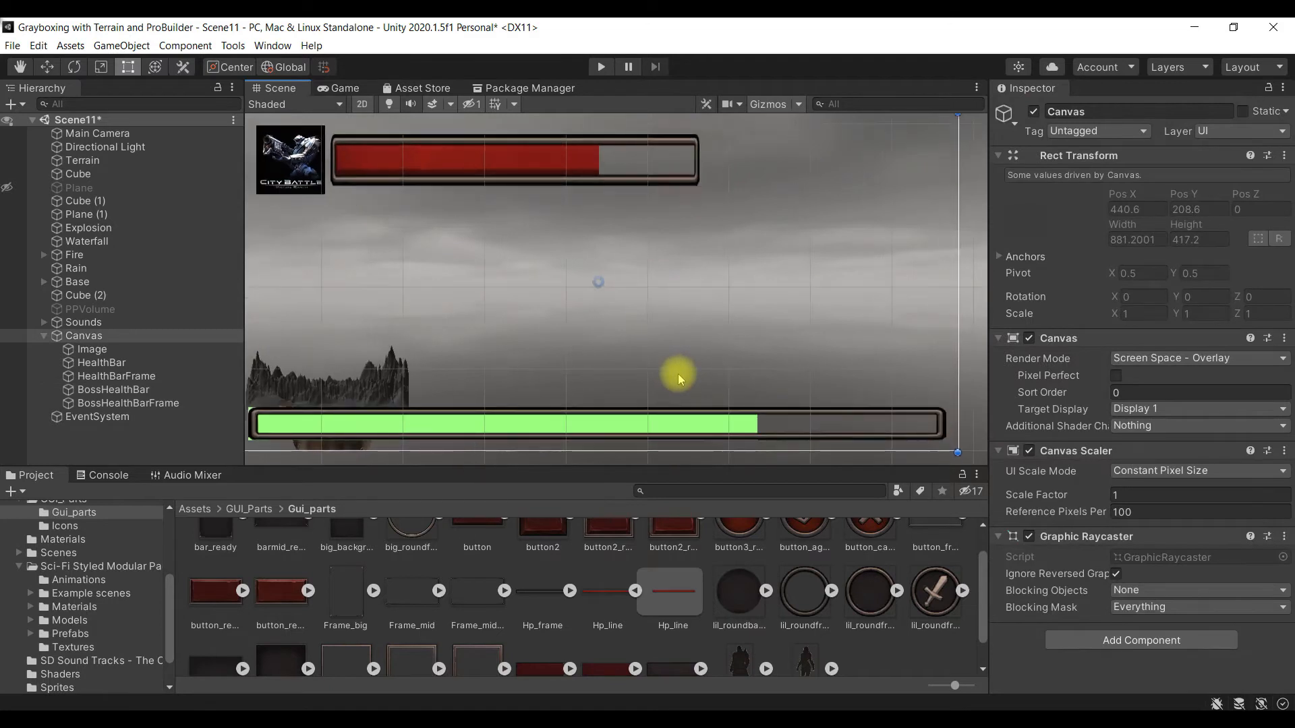
{"action": "left_click", "coordinate": [121, 391]}
{"action": "left_click", "coordinate": [144, 405], "text": "ctrl"}
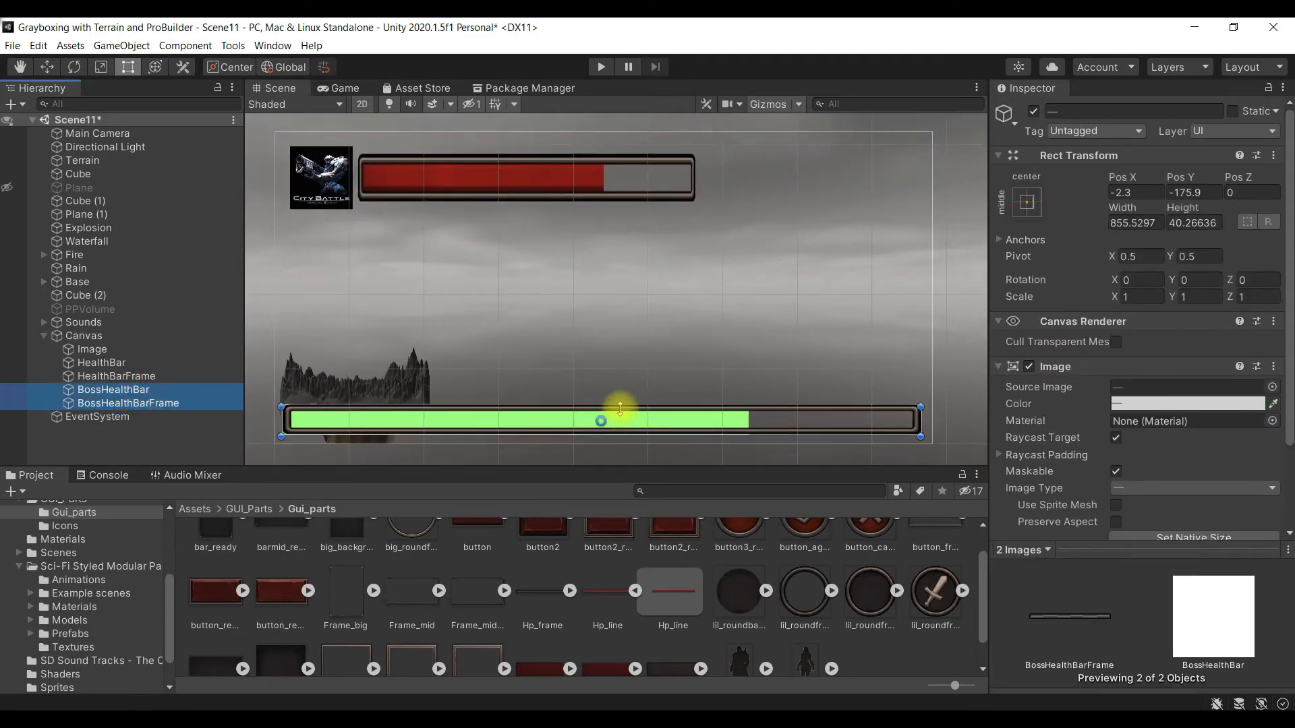
{"action": "left_click_drag", "start_coordinate": [620, 407], "coordinate": [658, 407], "text": "shift"}
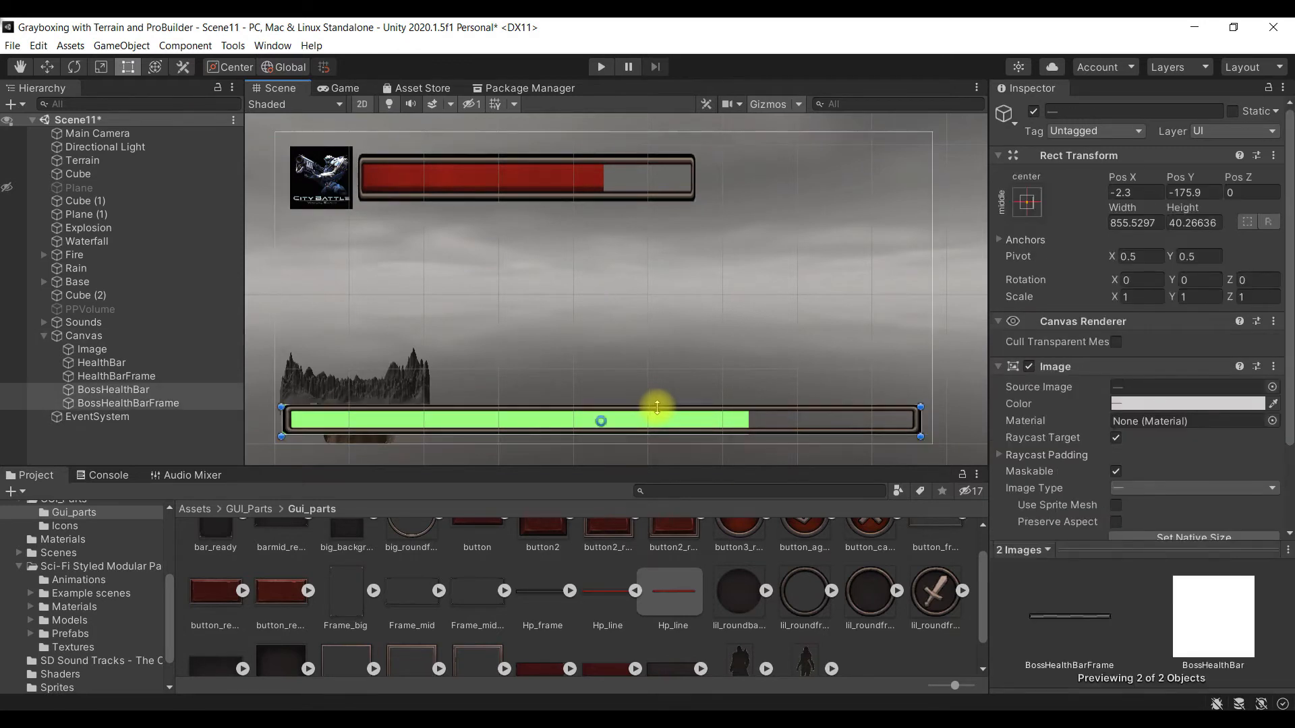
{"action": "left_click", "coordinate": [956, 366]}
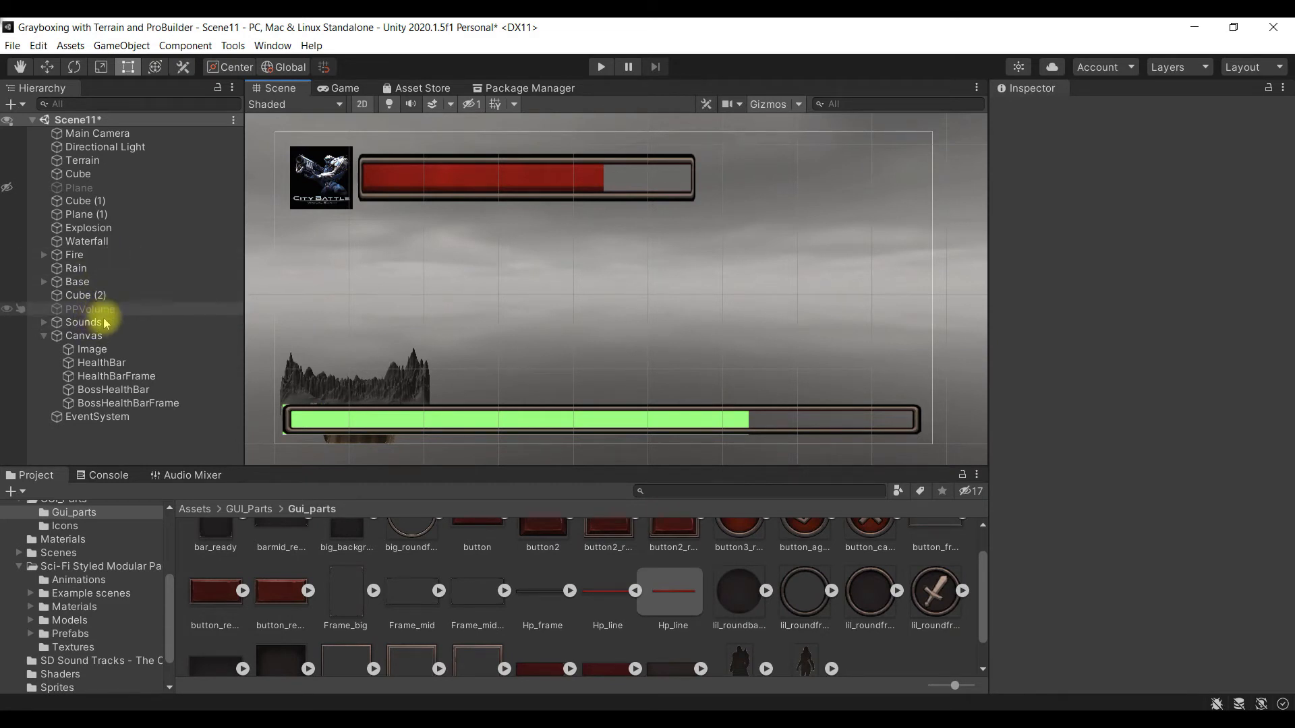
Step: Start adding a new UI element as a child of the Canvas
{"action": "right_click", "coordinate": [114, 338]}
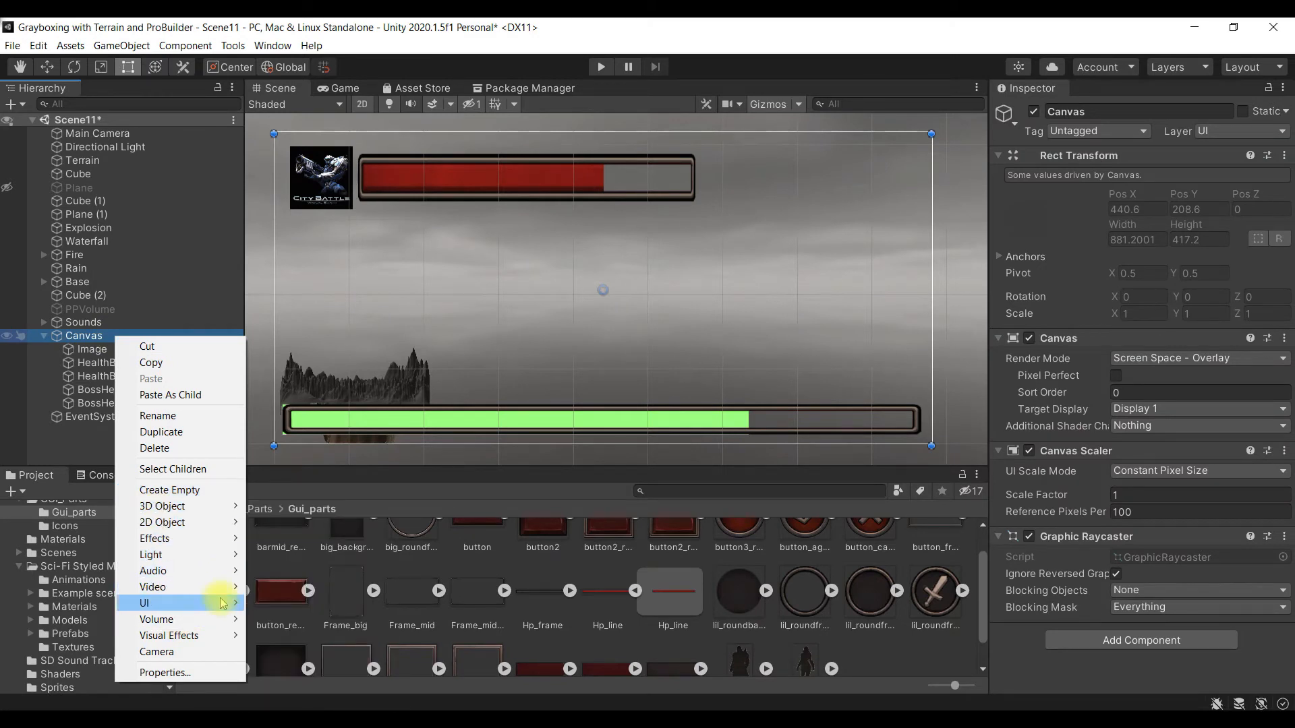
Step: Add a UI Text element named ScoreText to the Canvas, with the text "Score : 0"
{"action": "mouse_move", "coordinate": [231, 603]}
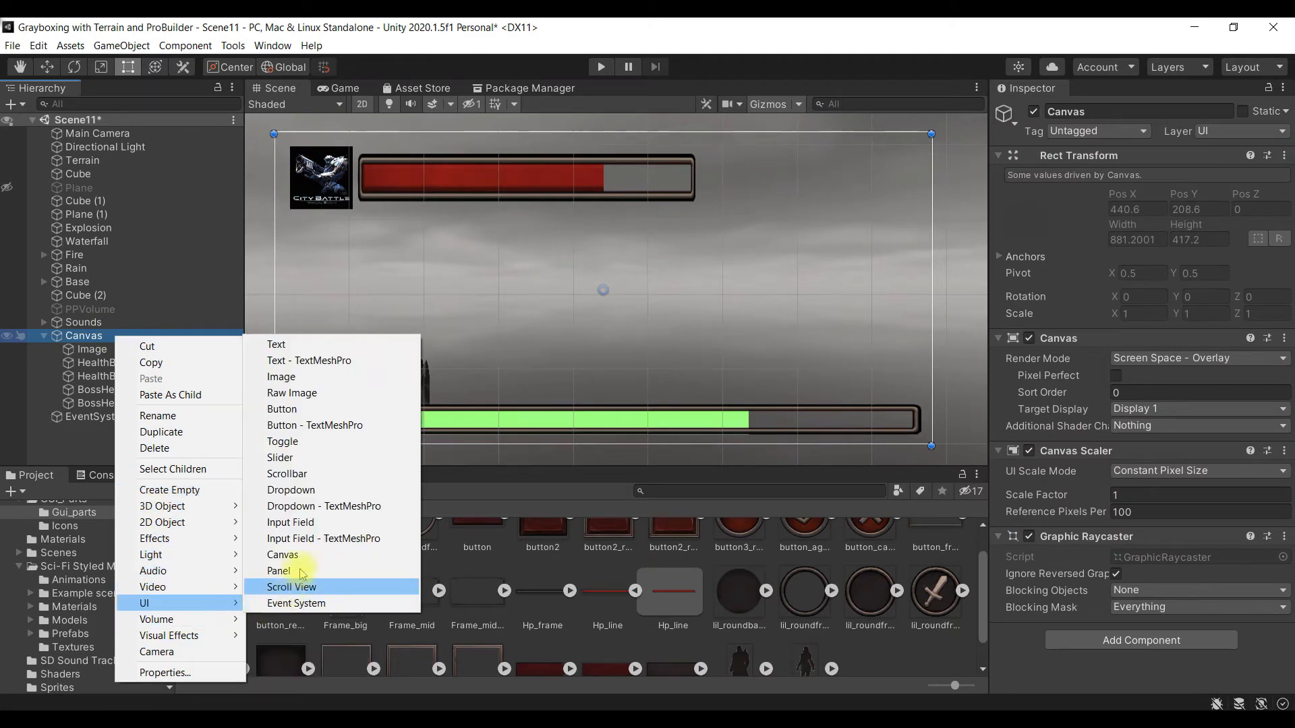
{"action": "left_click", "coordinate": [316, 344]}
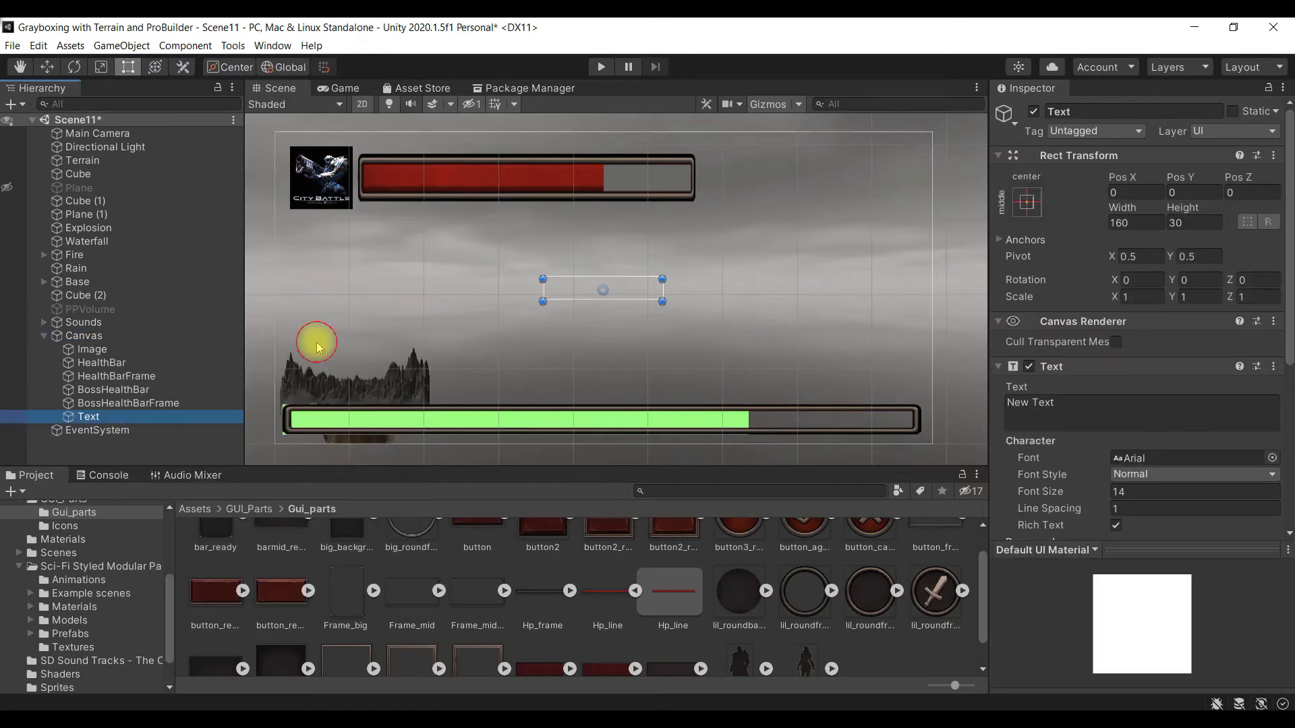
{"action": "left_click", "coordinate": [119, 419]}
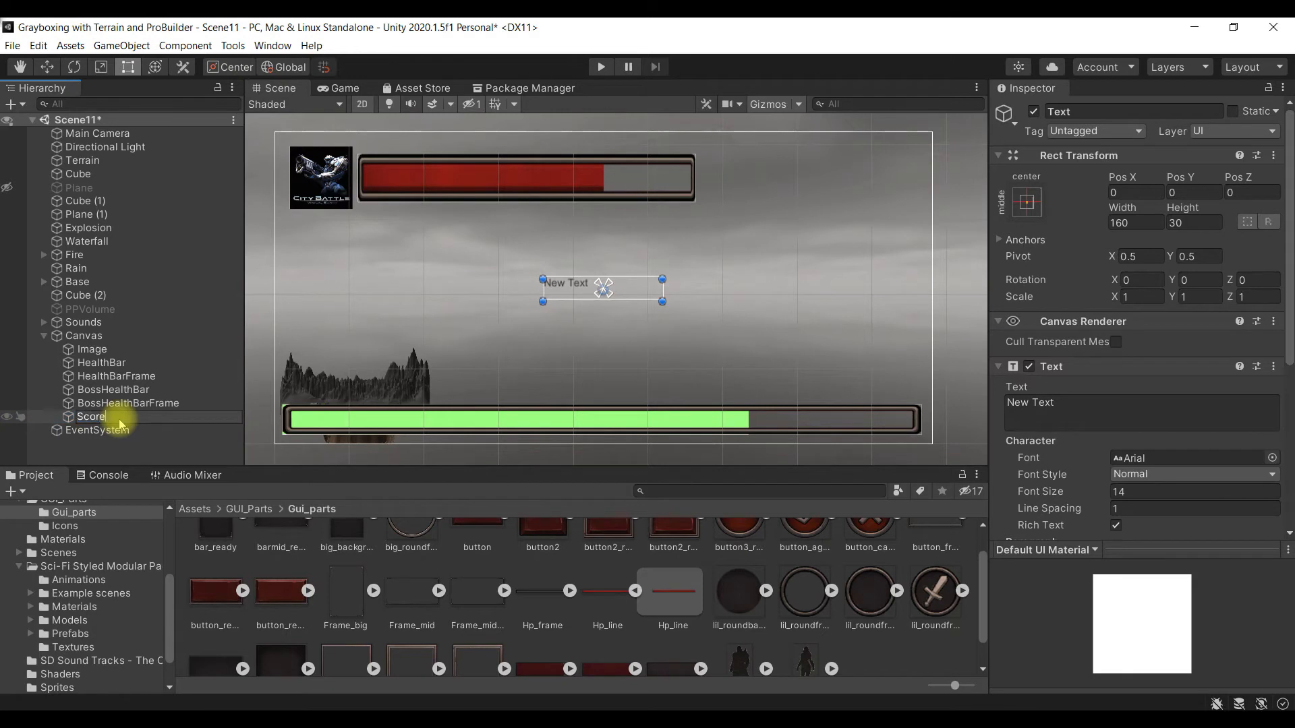
{"action": "key", "text": "Return"}
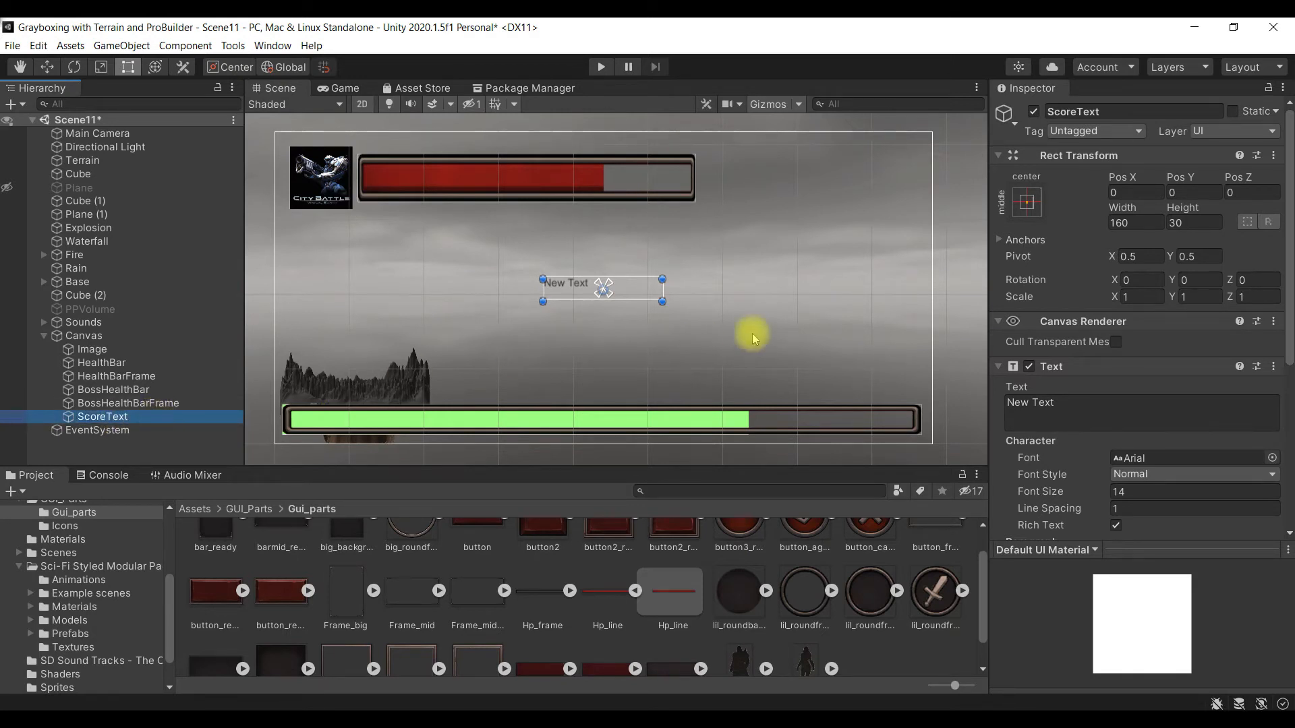
{"action": "double_click", "coordinate": [1098, 407]}
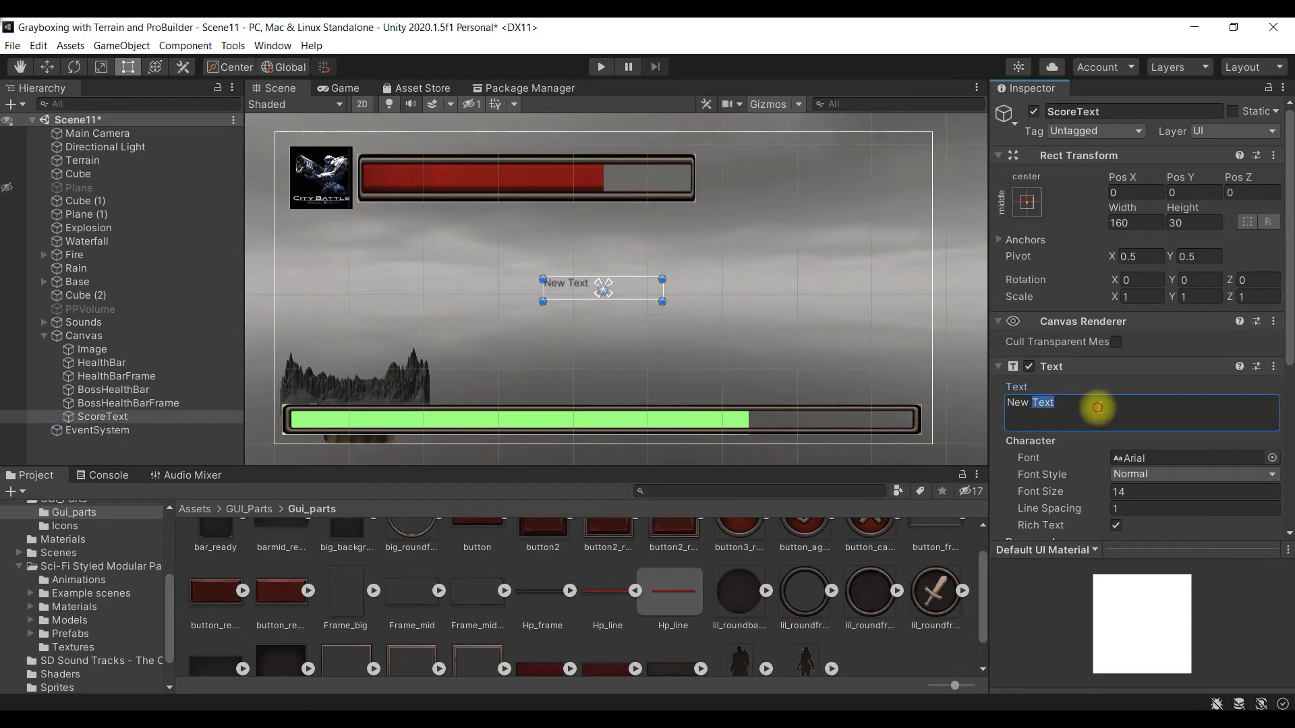
{"action": "type", "text": "Score : 0"}
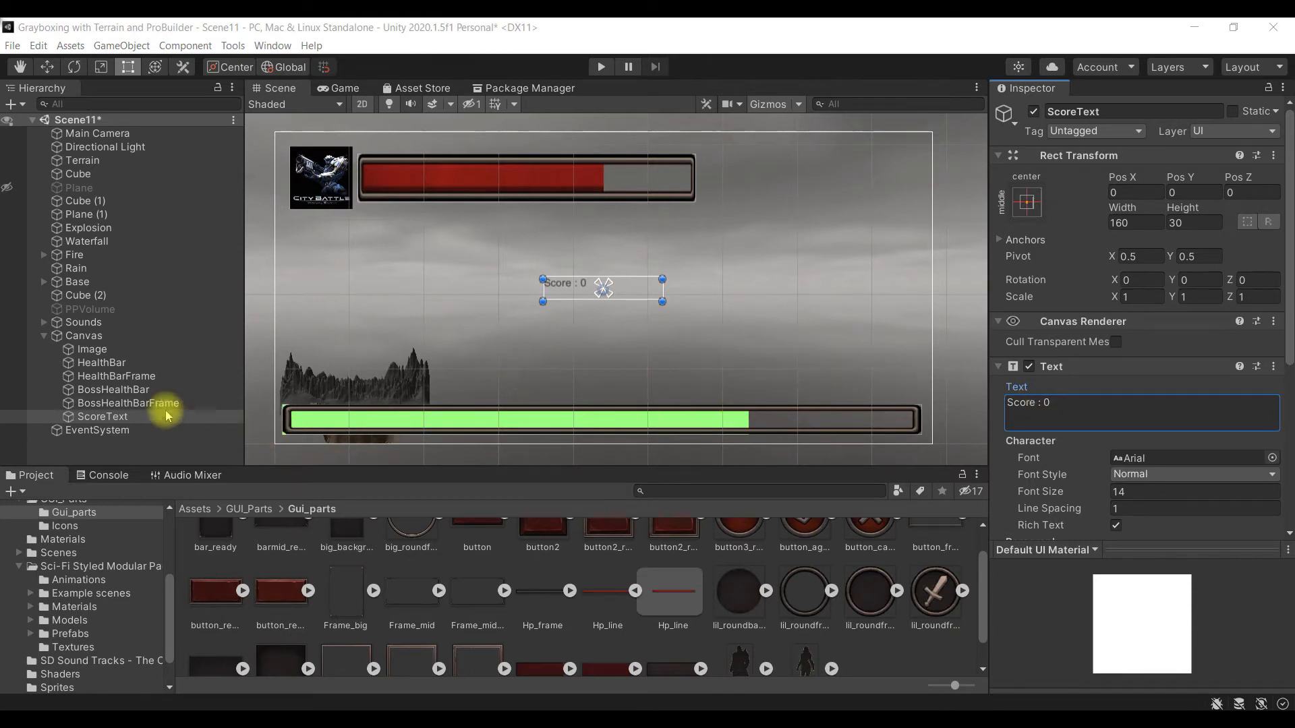
Step: Add a second UI Text element named BulletsText to the Canvas, with the text "Bullets: 0"
{"action": "left_click", "coordinate": [138, 338]}
{"action": "right_click", "coordinate": [140, 341]}
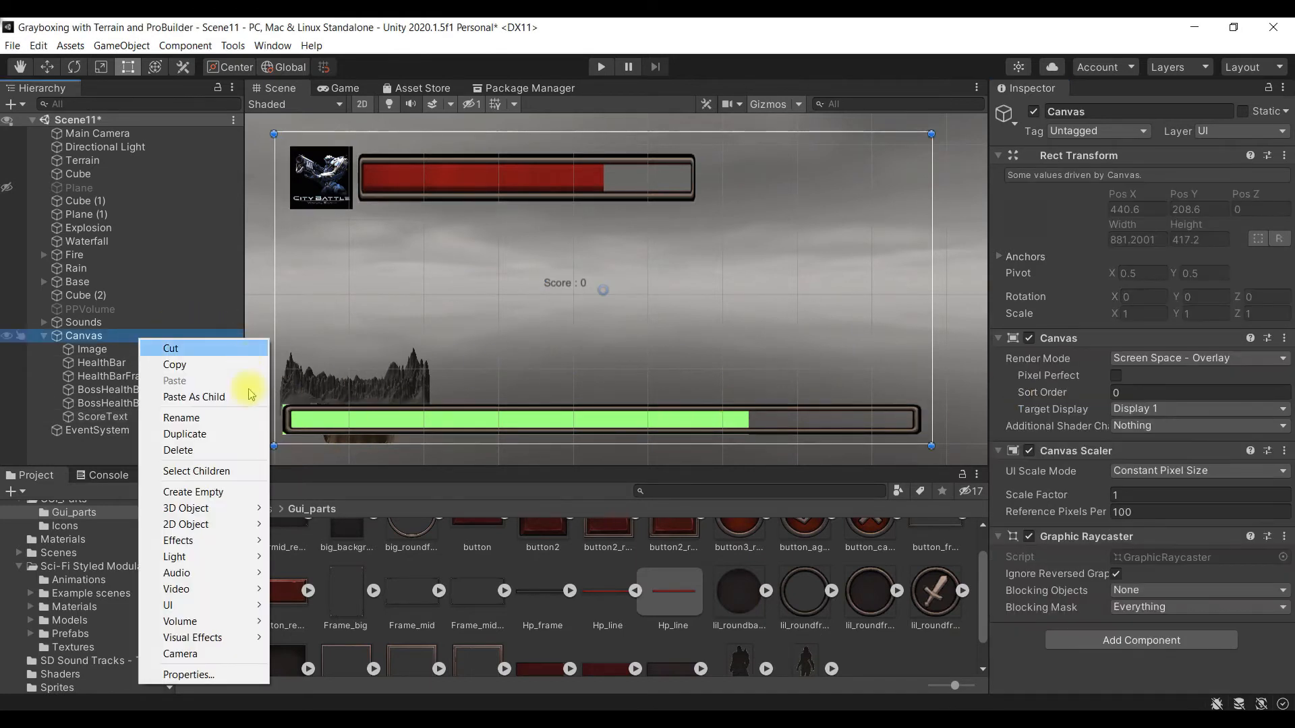
{"action": "mouse_move", "coordinate": [226, 605]}
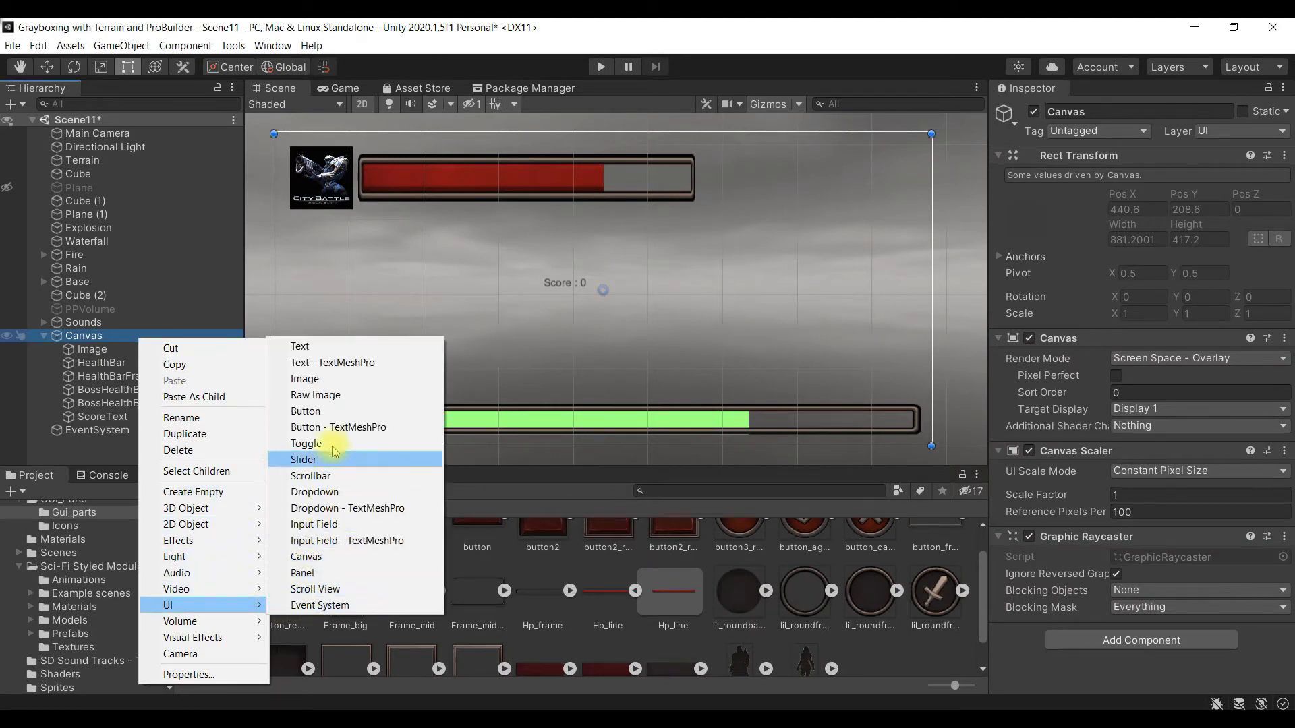
{"action": "left_click", "coordinate": [305, 347]}
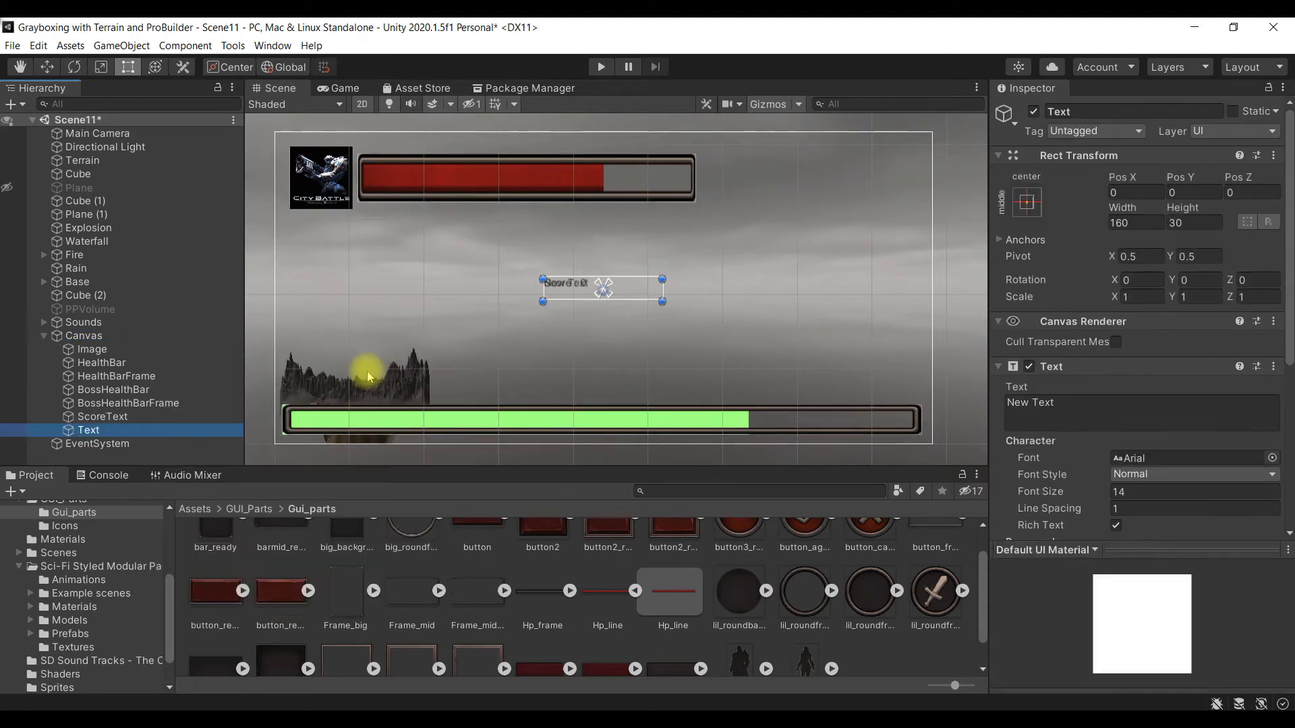
{"action": "key", "text": "F2"}
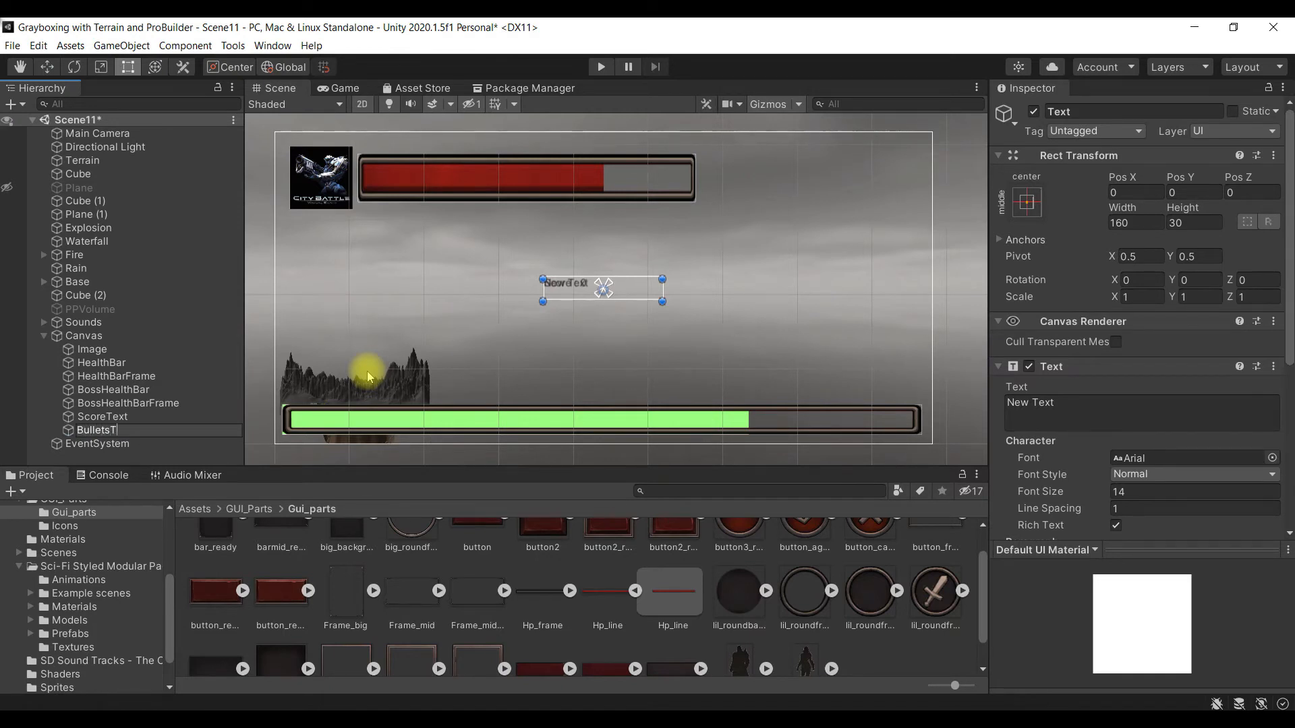
{"action": "key", "text": "Return"}
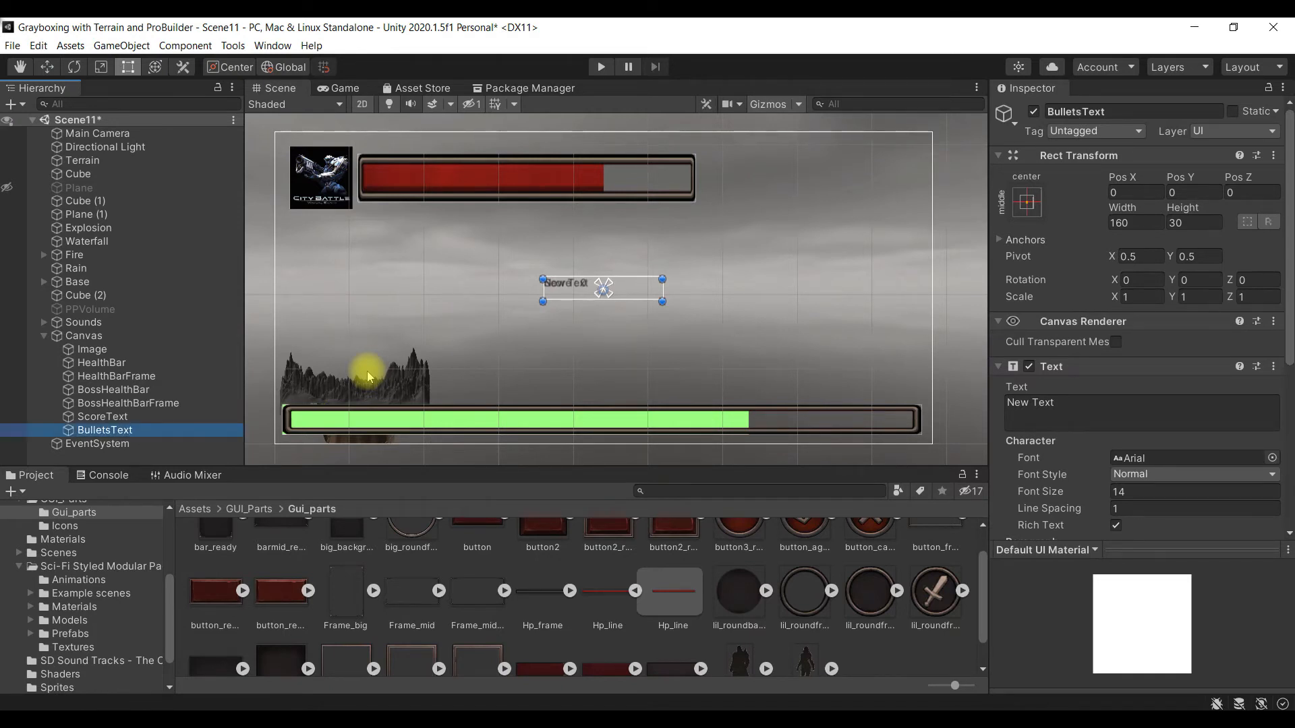
{"action": "double_click", "coordinate": [1063, 404]}
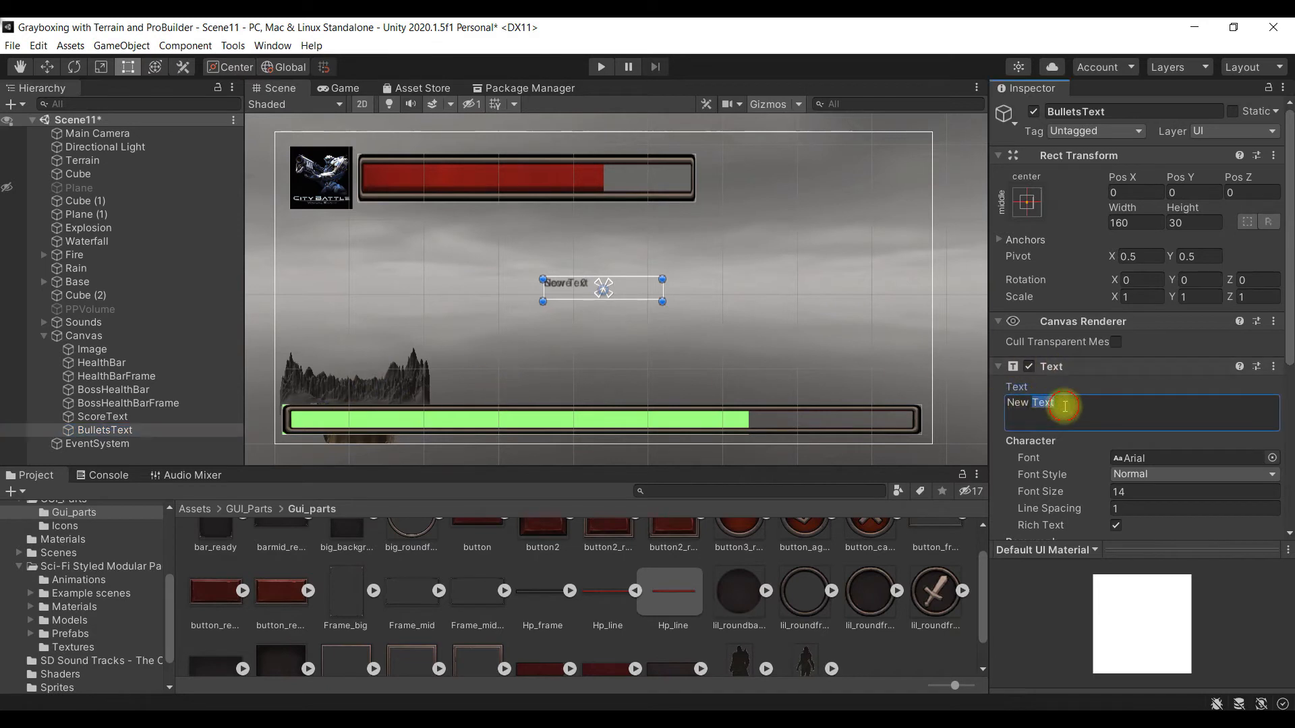
{"action": "type", "text": "Bullets: 0"}
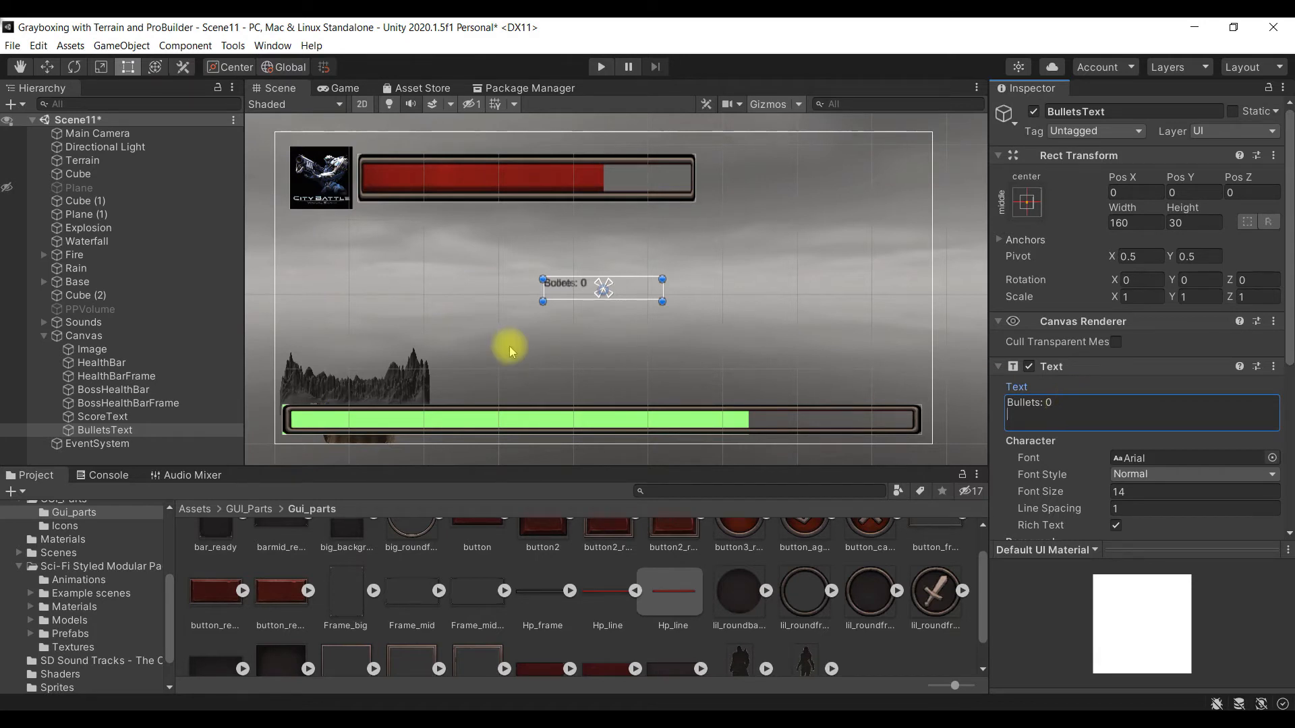
Step: Remove the space before the colon in ScoreText so that its text reads "Score: 0"
{"action": "left_click", "coordinate": [199, 416]}
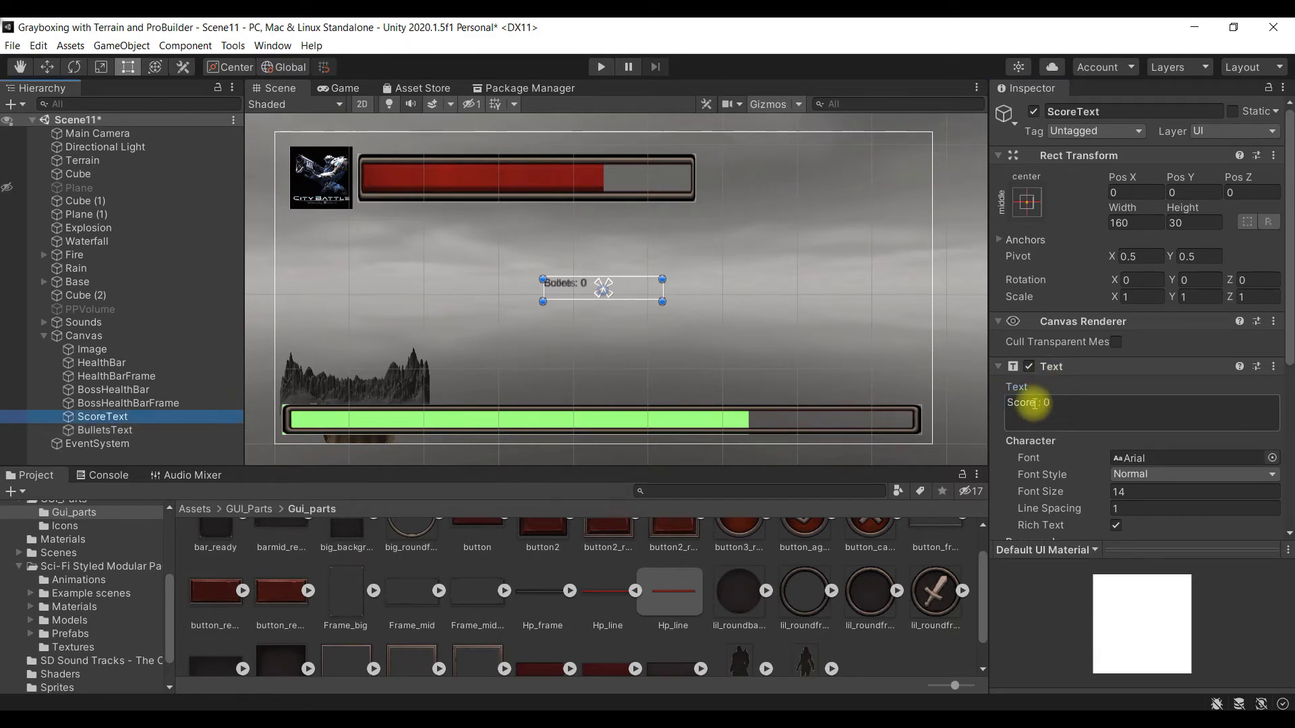
{"action": "left_click", "coordinate": [1038, 429]}
{"action": "left_click", "coordinate": [1038, 429]}
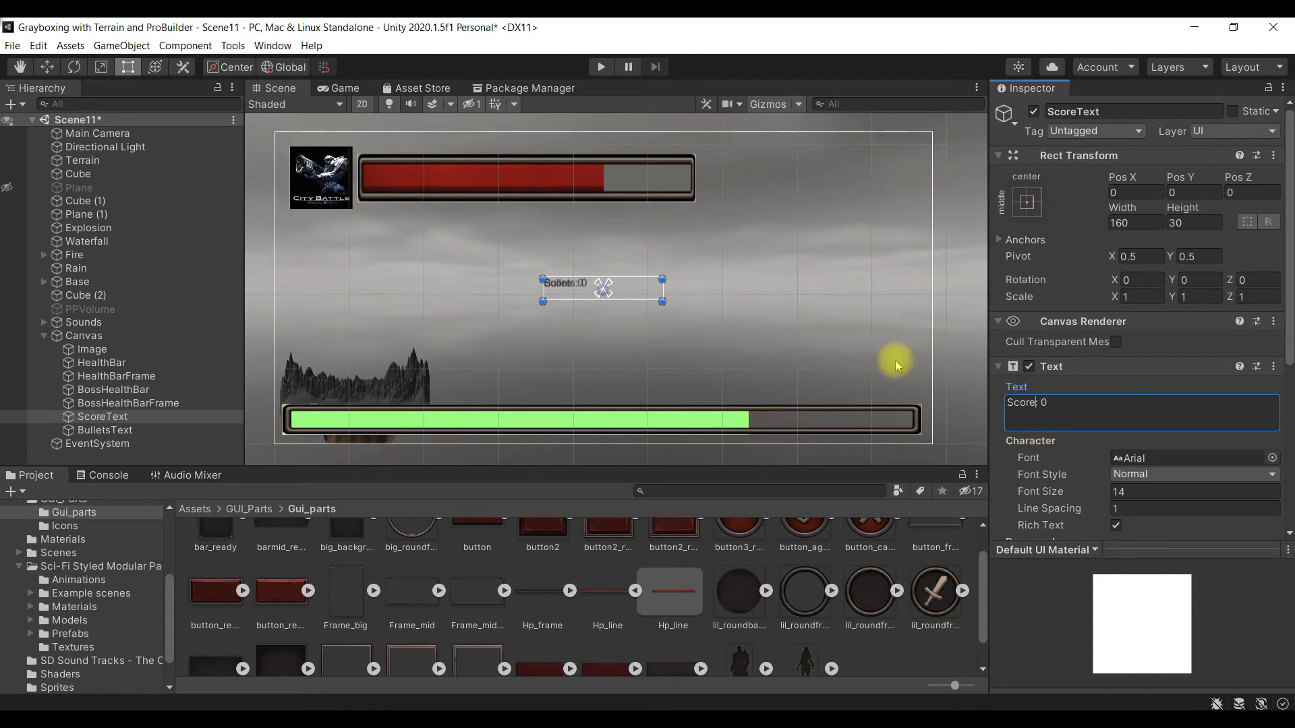
Step: Move ScoreText into the canvas's upper-right corner, at about X 353, Y 185
{"action": "left_click", "coordinate": [820, 349]}
{"action": "left_click", "coordinate": [555, 276]}
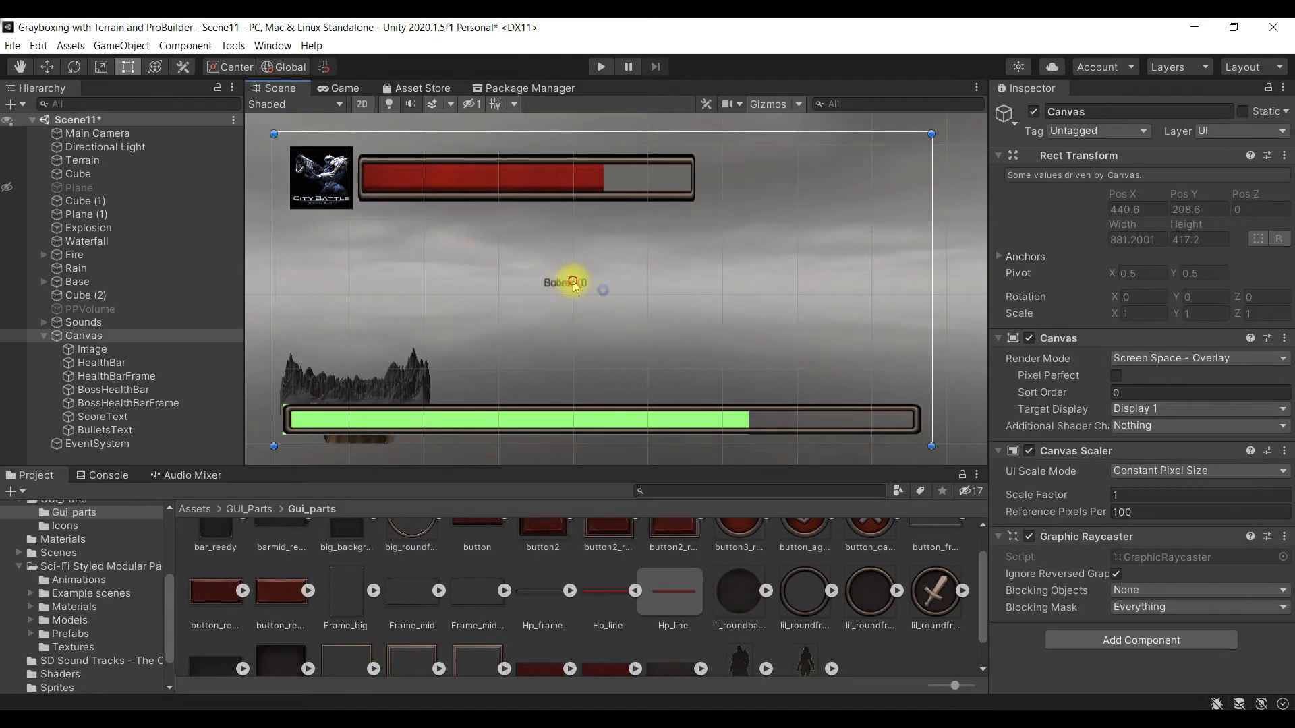
{"action": "left_click", "coordinate": [164, 418]}
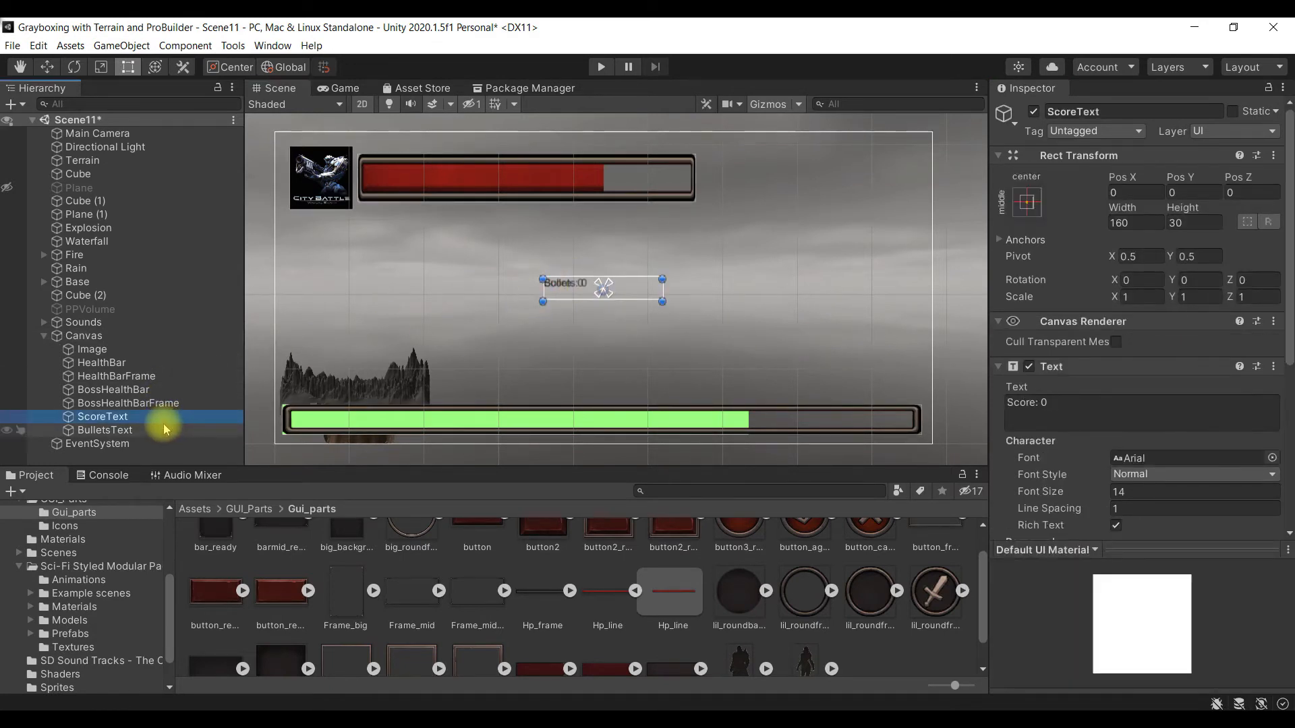
{"action": "left_click", "coordinate": [164, 431]}
{"action": "left_click", "coordinate": [166, 420]}
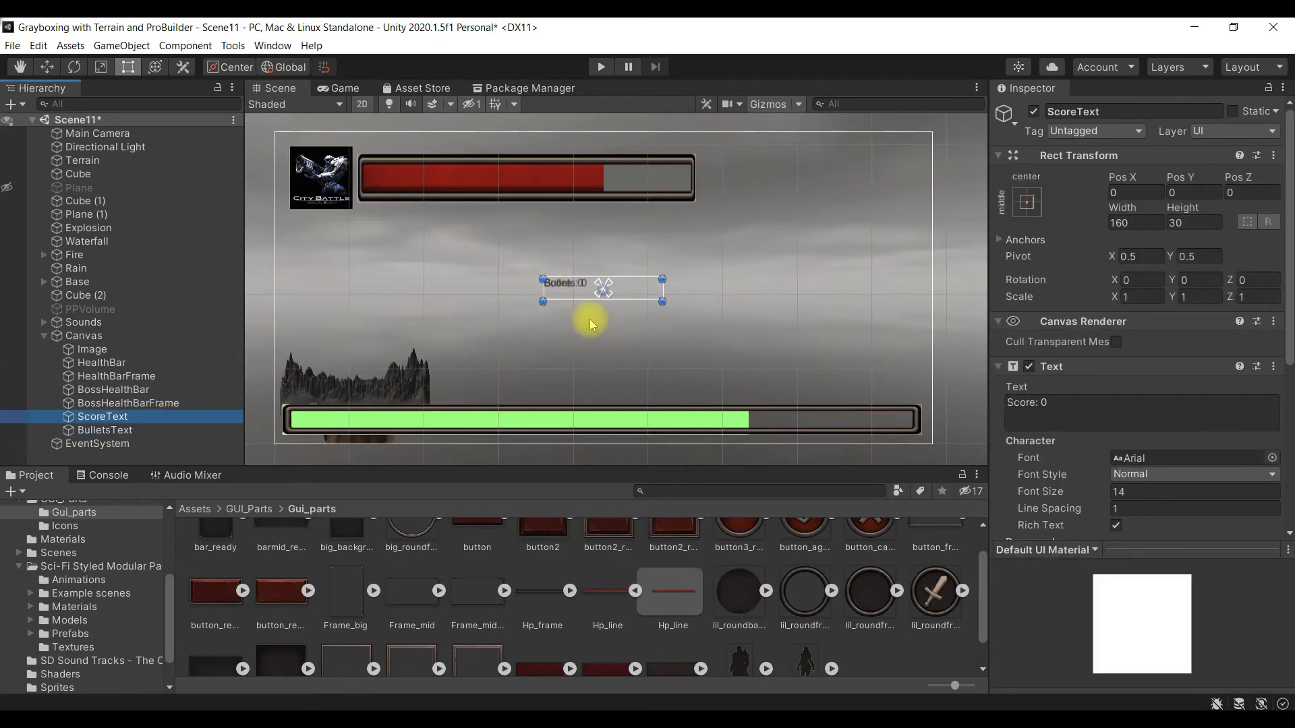
{"action": "left_click_drag", "start_coordinate": [578, 289], "coordinate": [849, 155]}
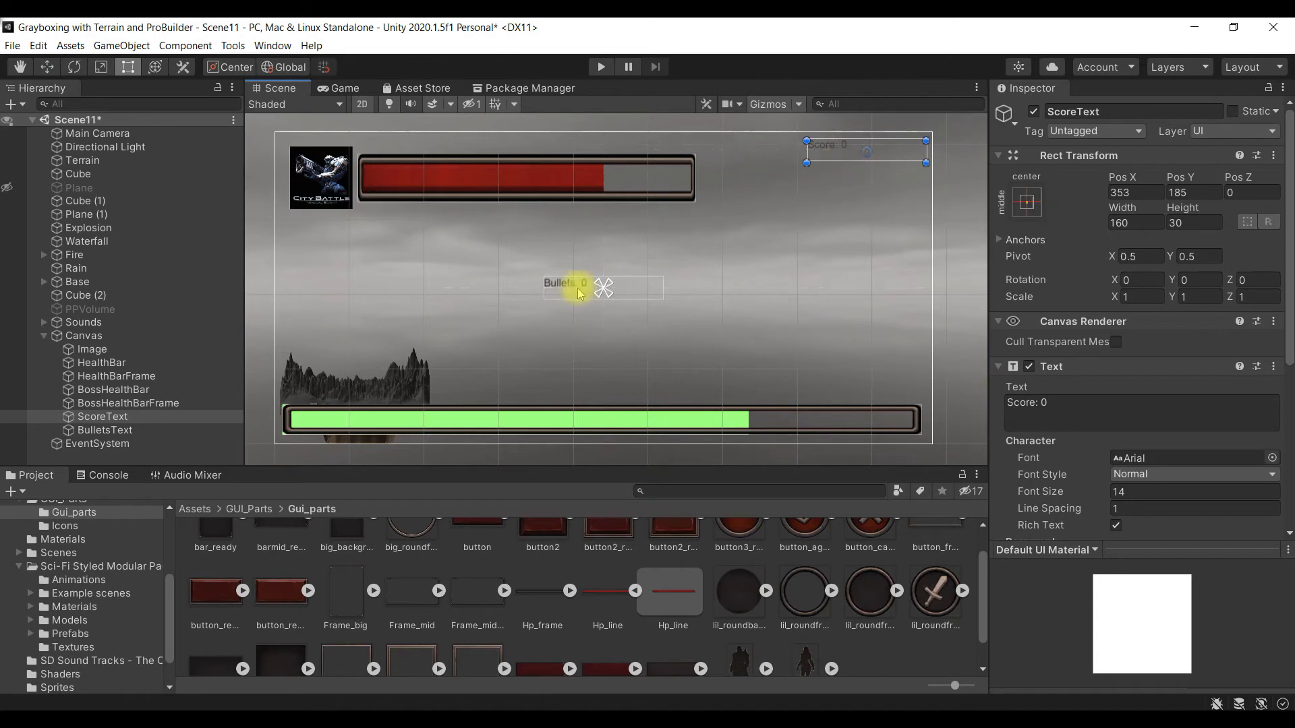
Step: Move BulletsText directly below the score text, at about X 353, Y 147
{"action": "left_click", "coordinate": [631, 261]}
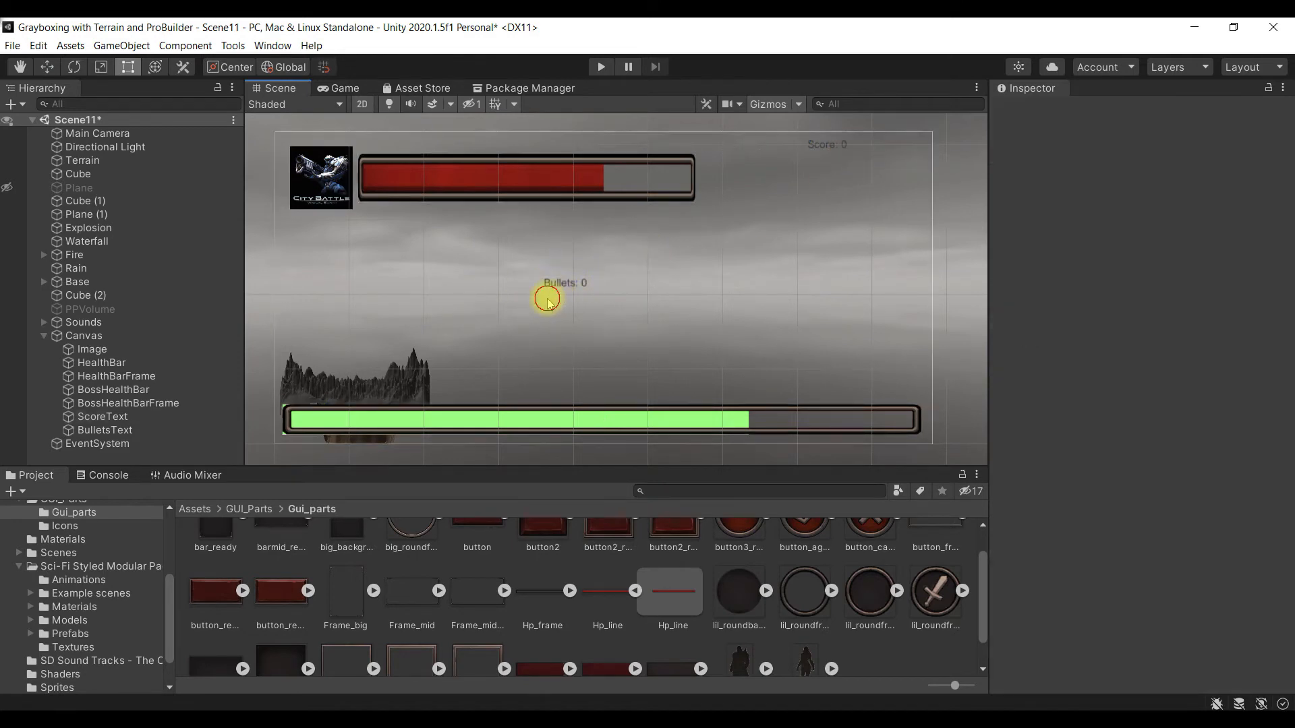
{"action": "left_click", "coordinate": [550, 292]}
{"action": "left_click", "coordinate": [550, 291]}
{"action": "left_click_drag", "start_coordinate": [550, 292], "coordinate": [820, 183]}
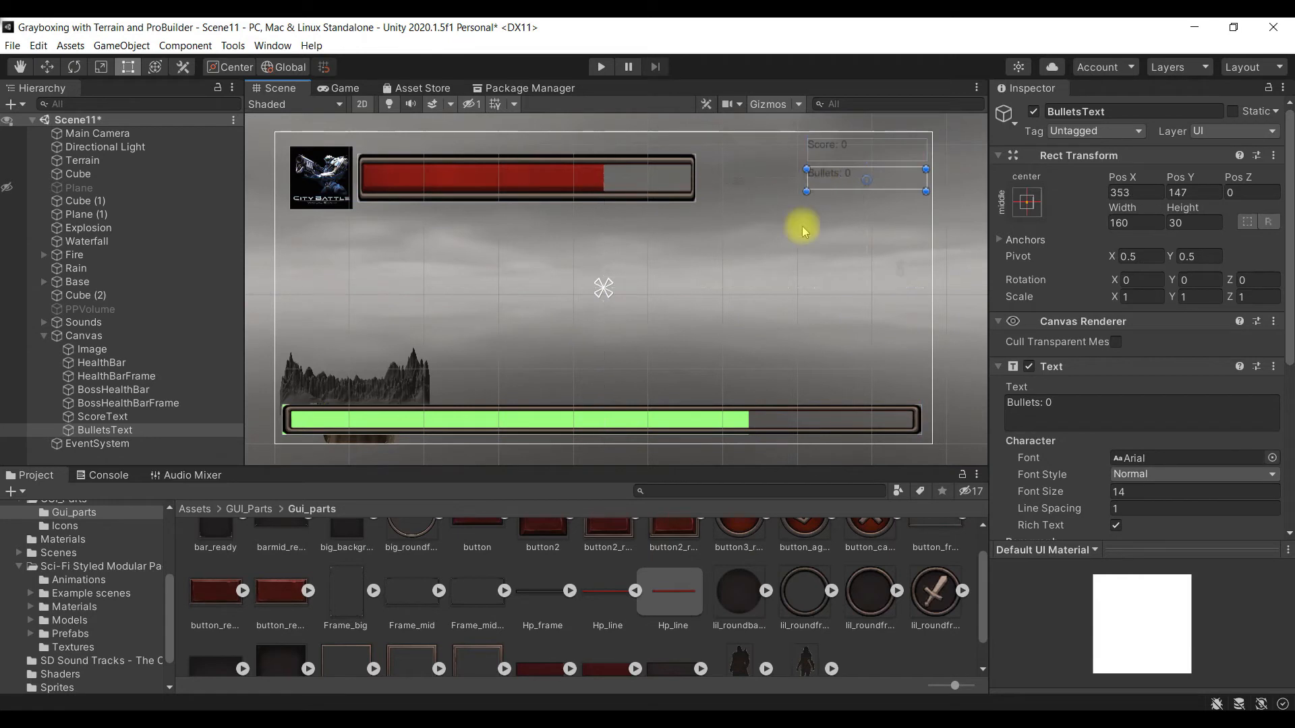
{"action": "left_click", "coordinate": [787, 241]}
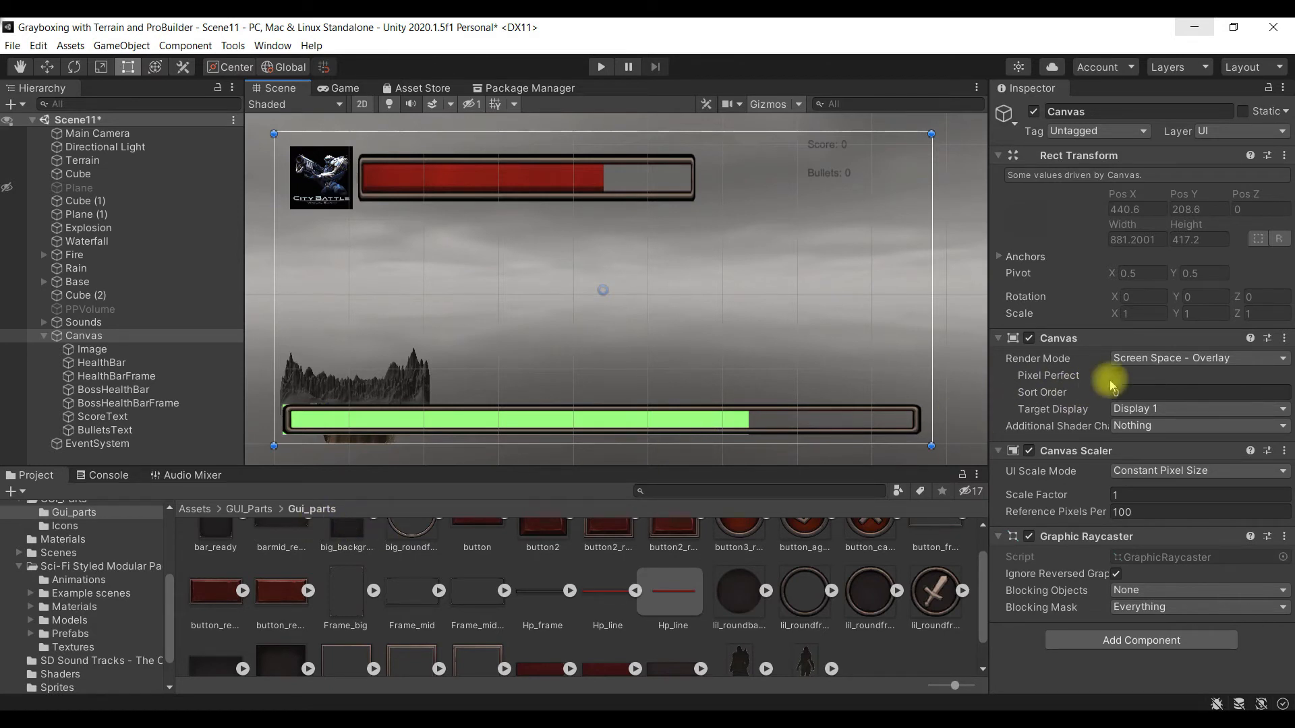
Step: Set ScoreText's font to militech_r_2019-04-13 with a font size of 20
{"action": "left_click", "coordinate": [202, 416]}
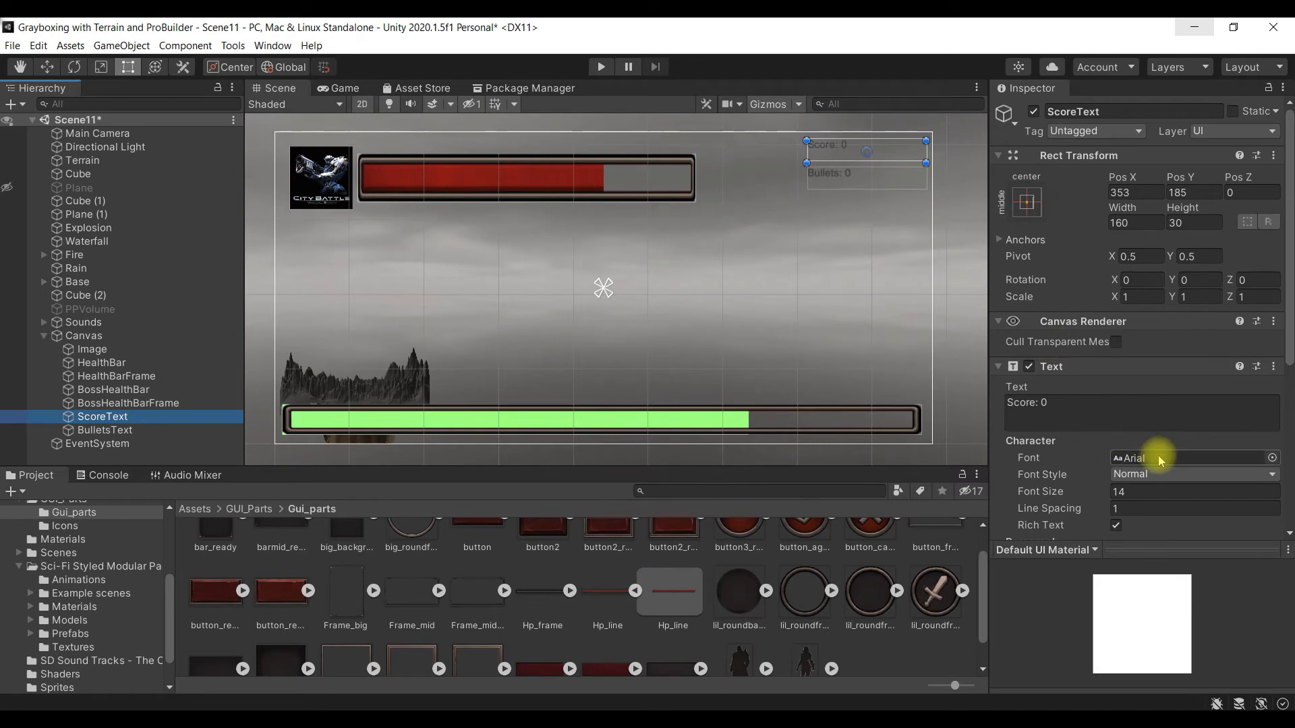
{"action": "left_click", "coordinate": [1272, 458]}
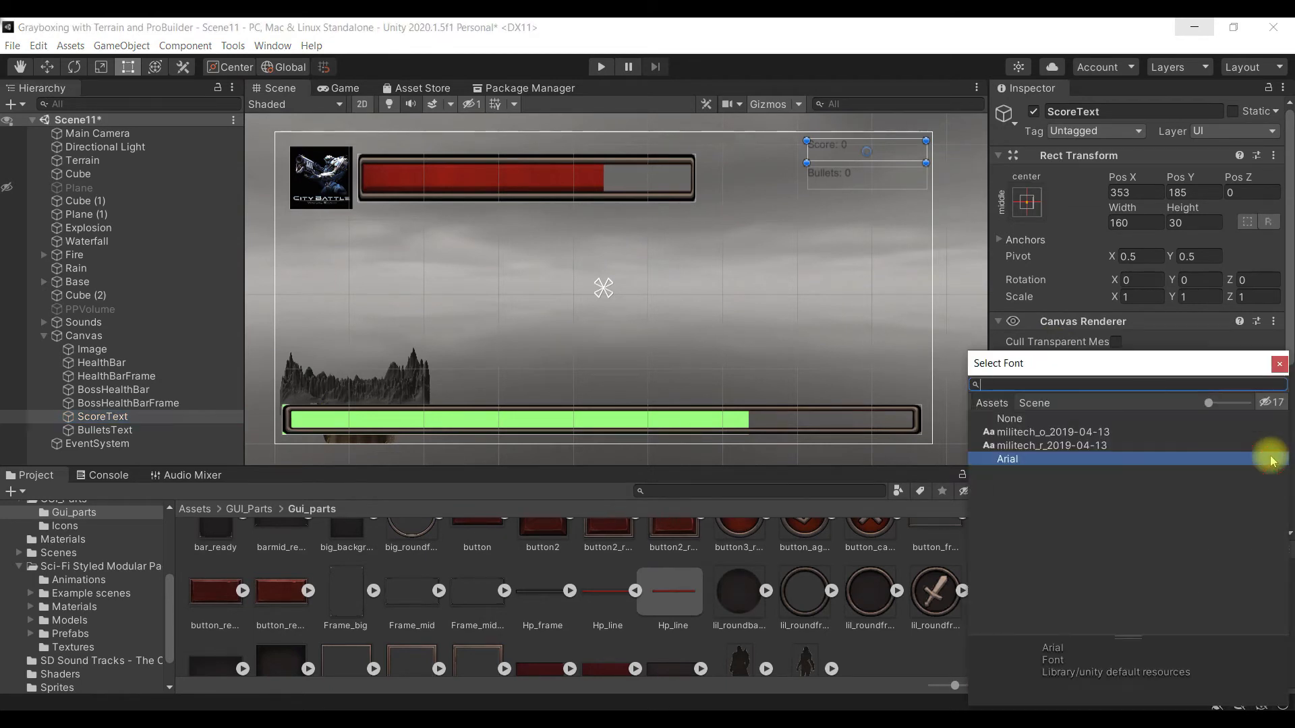
{"action": "left_click", "coordinate": [1072, 447]}
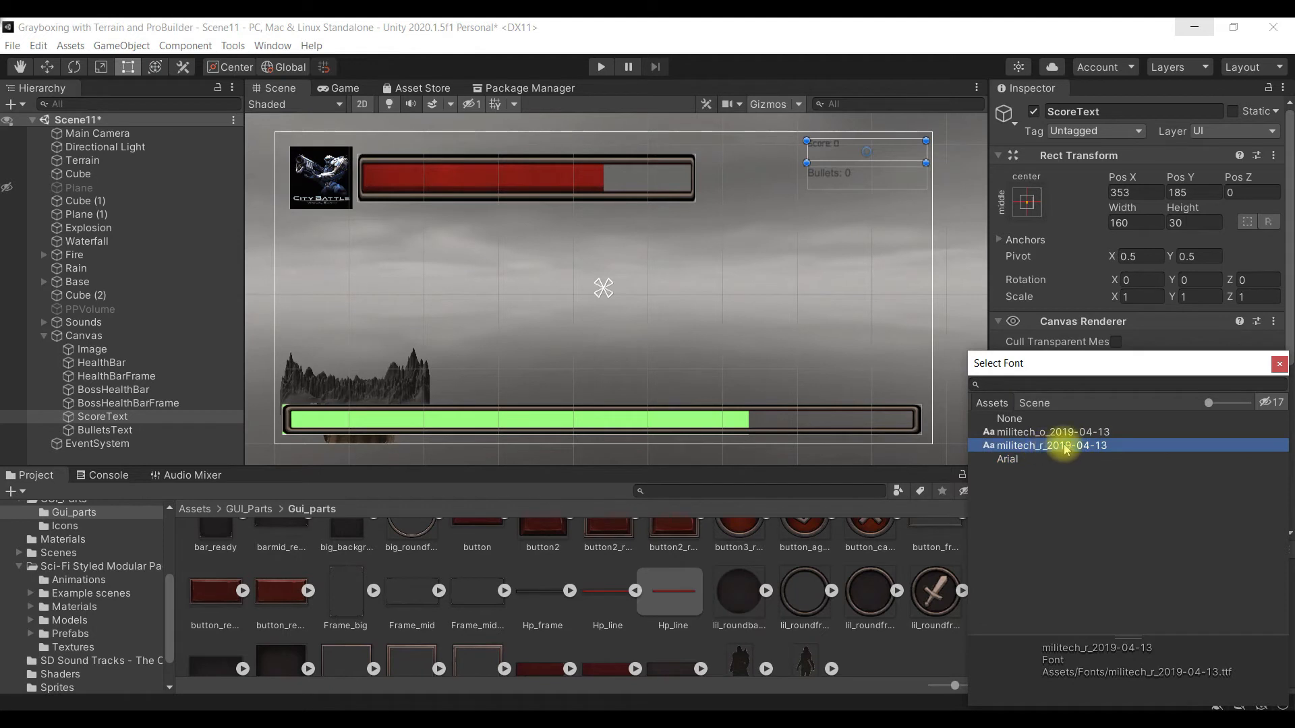
{"action": "double_click", "coordinate": [1067, 446]}
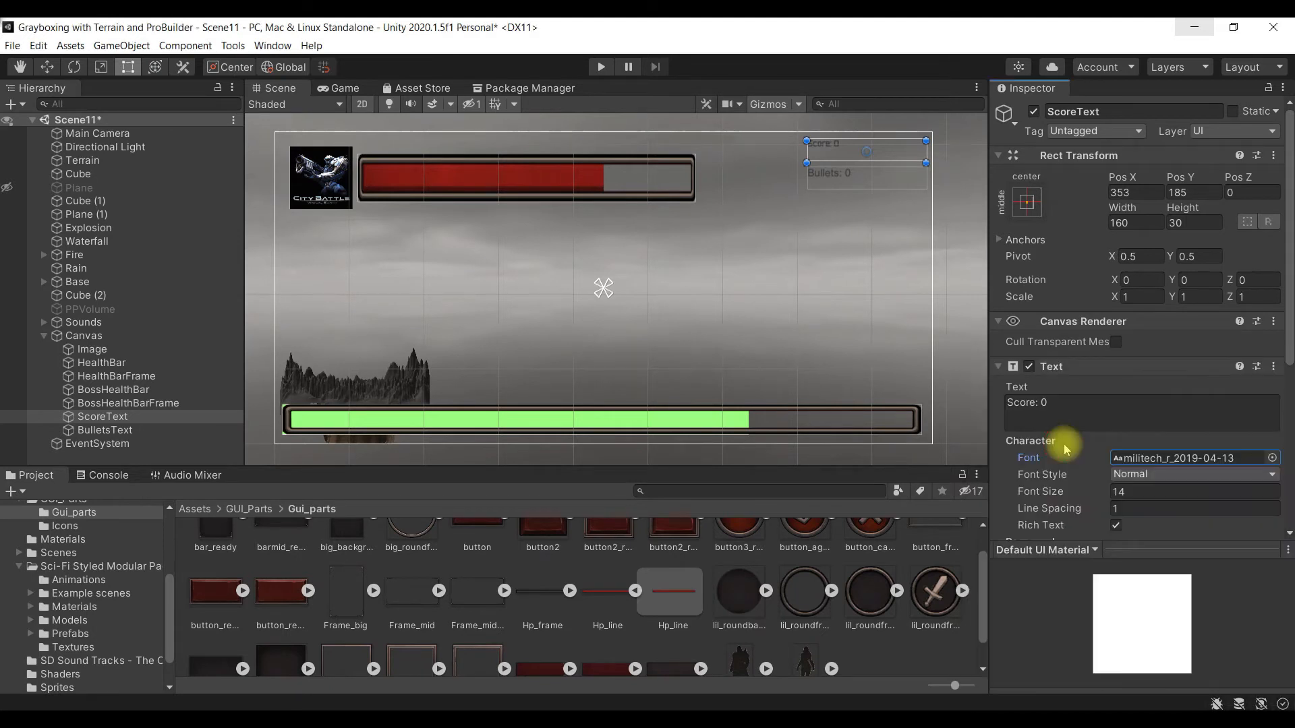
{"action": "left_click", "coordinate": [1152, 491]}
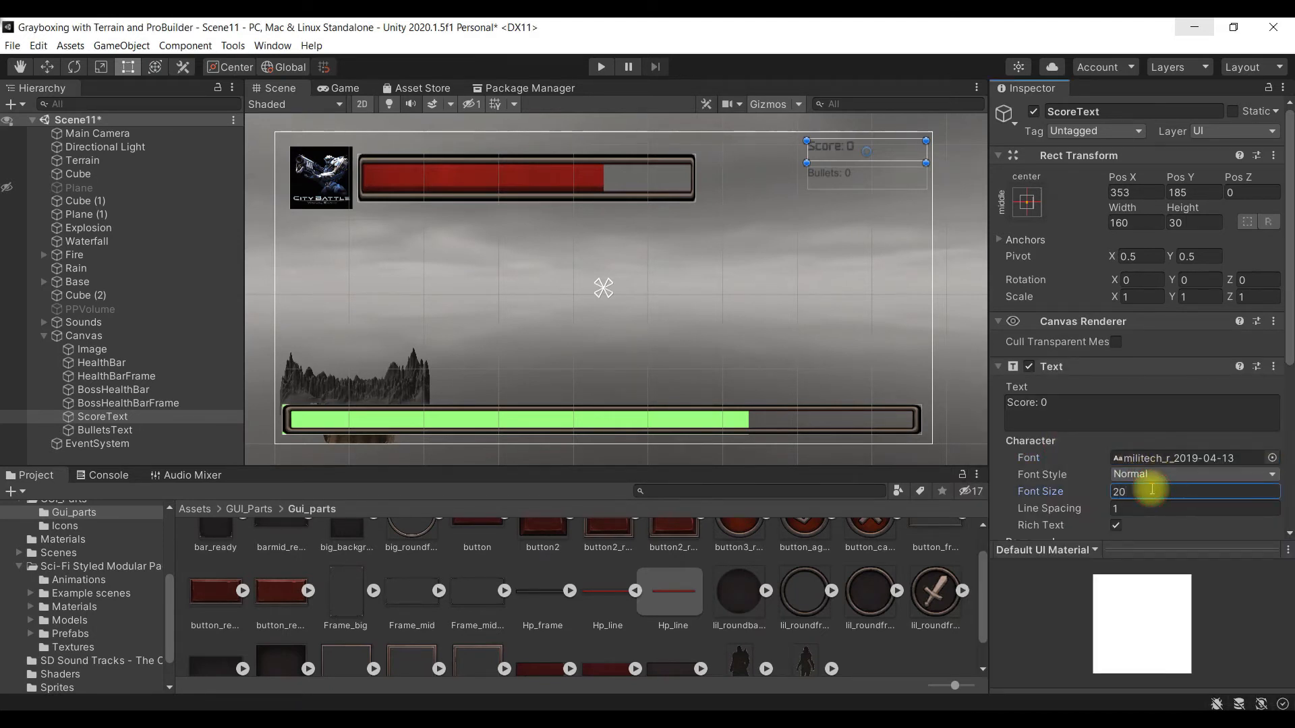
Step: Align ScoreText's text to the right horizontally and to the middle vertically
{"action": "scroll", "coordinate": [1214, 445], "scroll_direction": "down", "scroll_amount": 3}
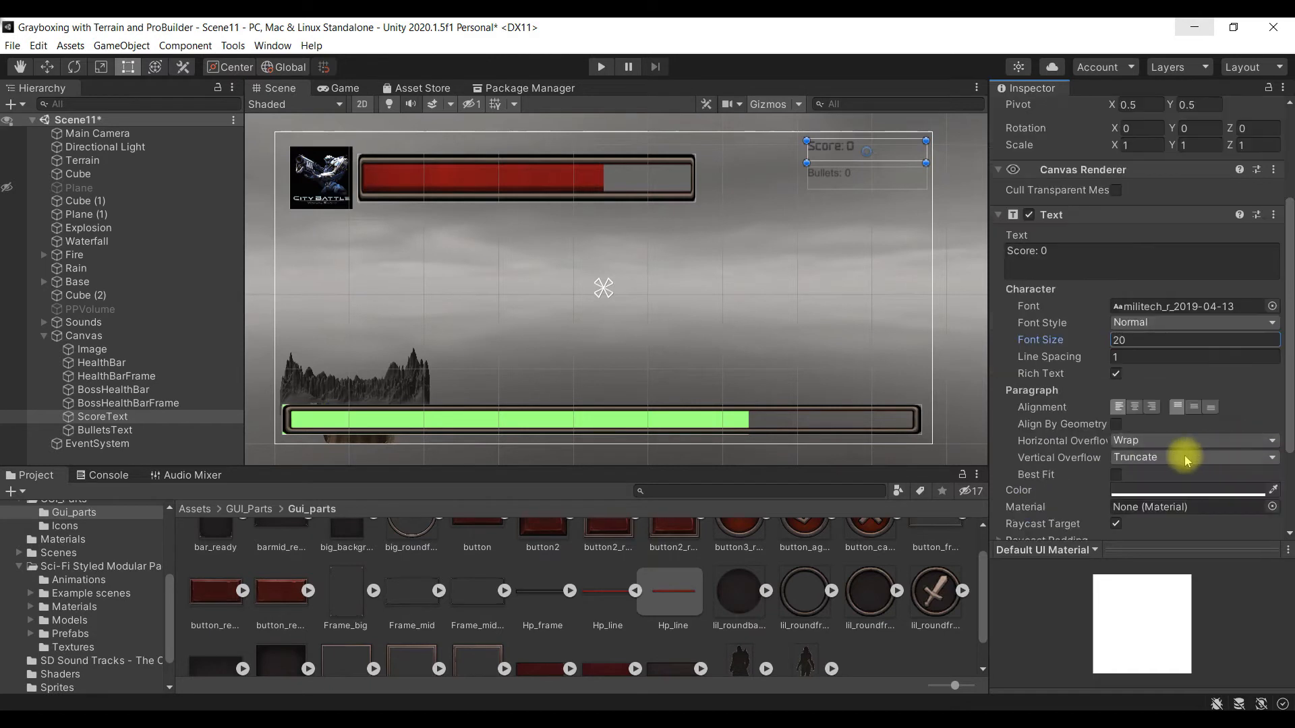
{"action": "left_click", "coordinate": [1152, 408]}
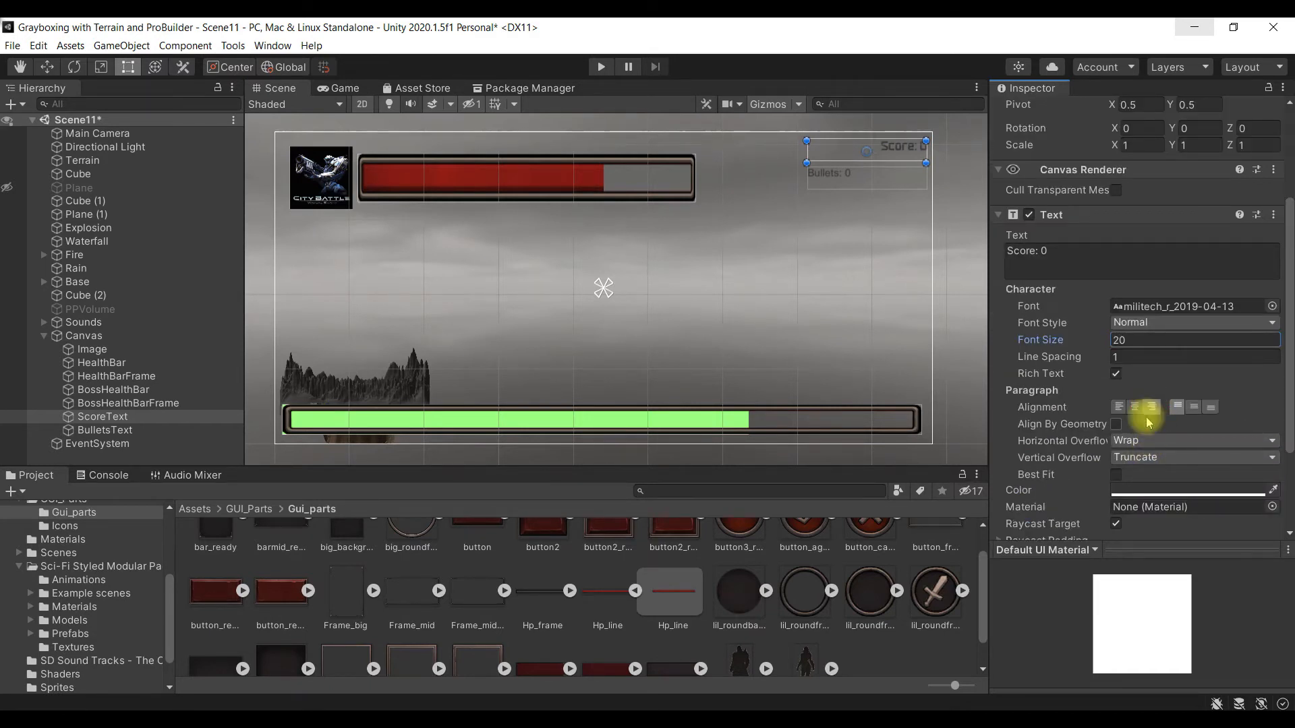
{"action": "left_click", "coordinate": [1194, 408]}
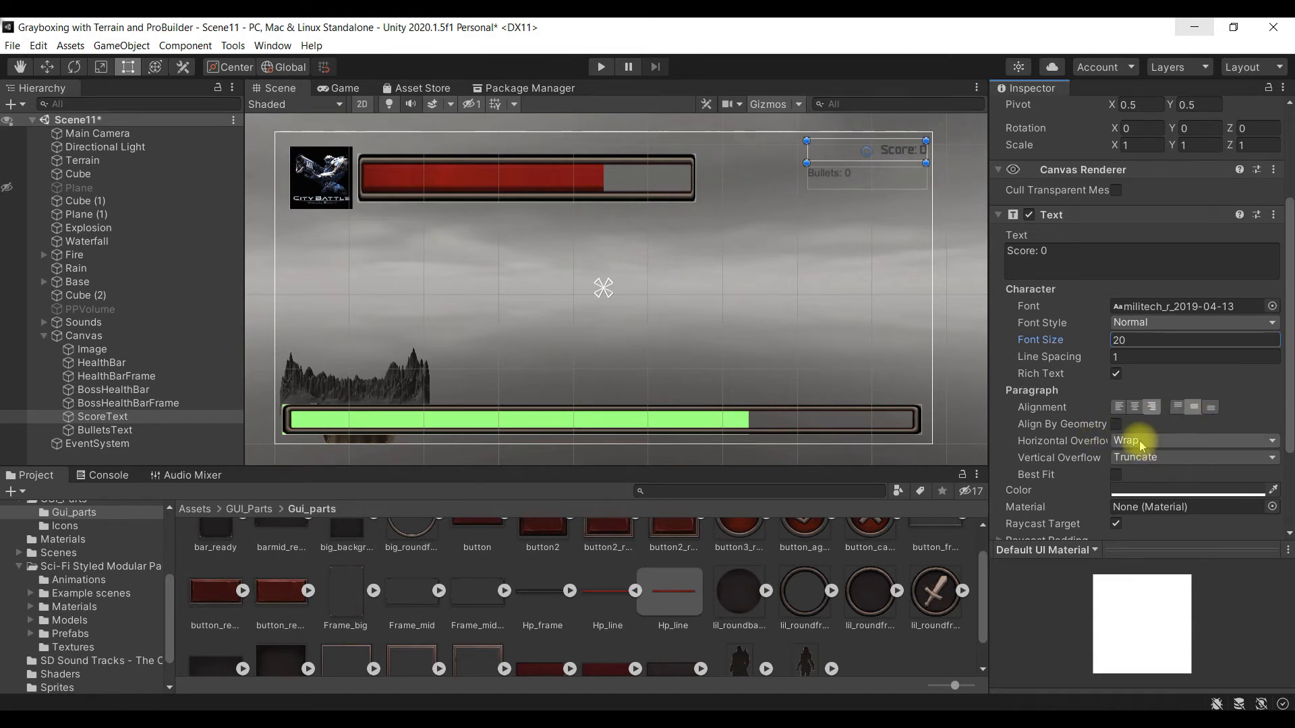
Step: Set ScoreText's text color to white (FFFFFF)
{"action": "scroll", "coordinate": [1140, 439], "scroll_direction": "down", "scroll_amount": 3}
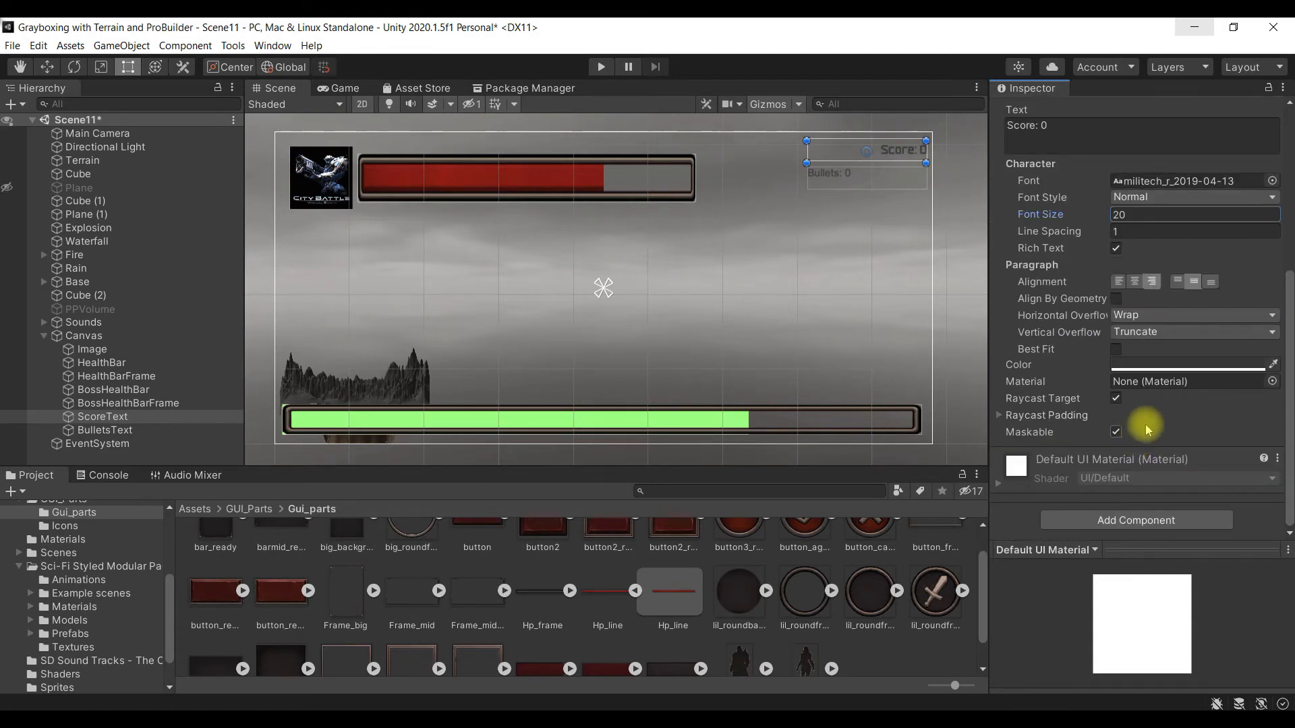
{"action": "scroll", "coordinate": [1151, 425], "scroll_direction": "up", "scroll_amount": 7}
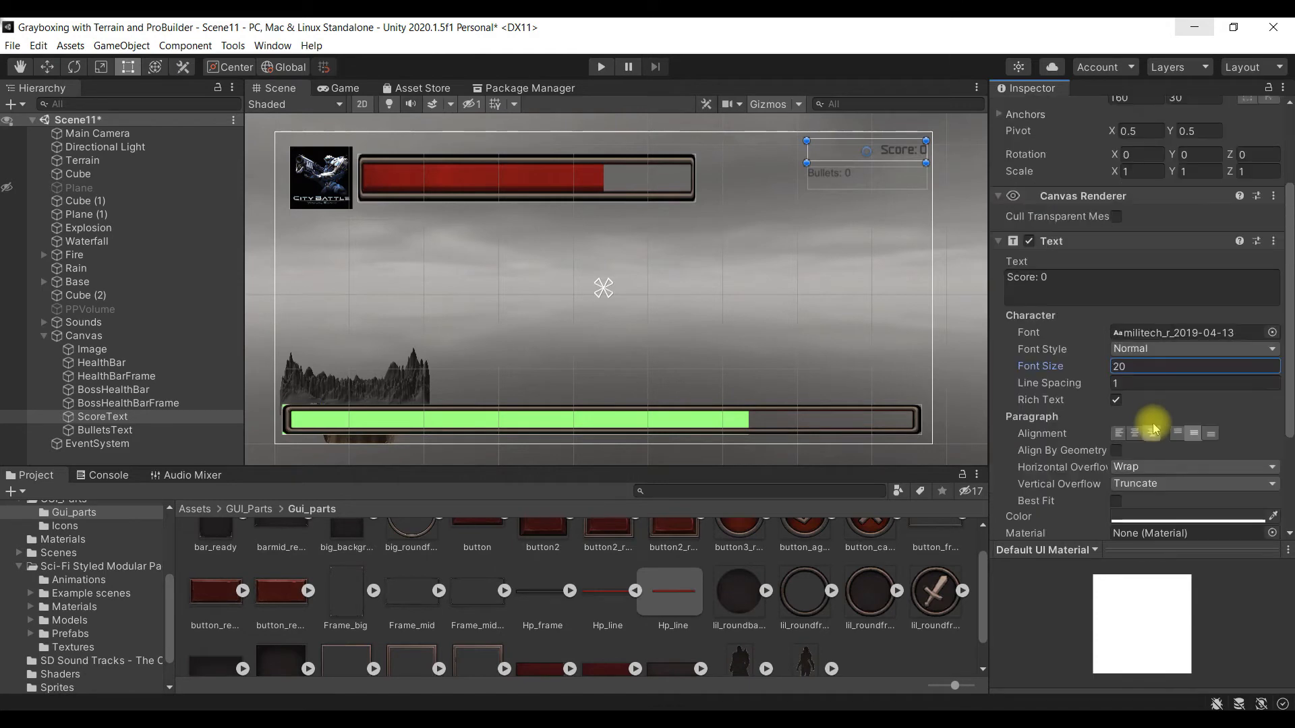
{"action": "scroll", "coordinate": [1152, 425], "scroll_direction": "down", "scroll_amount": 4}
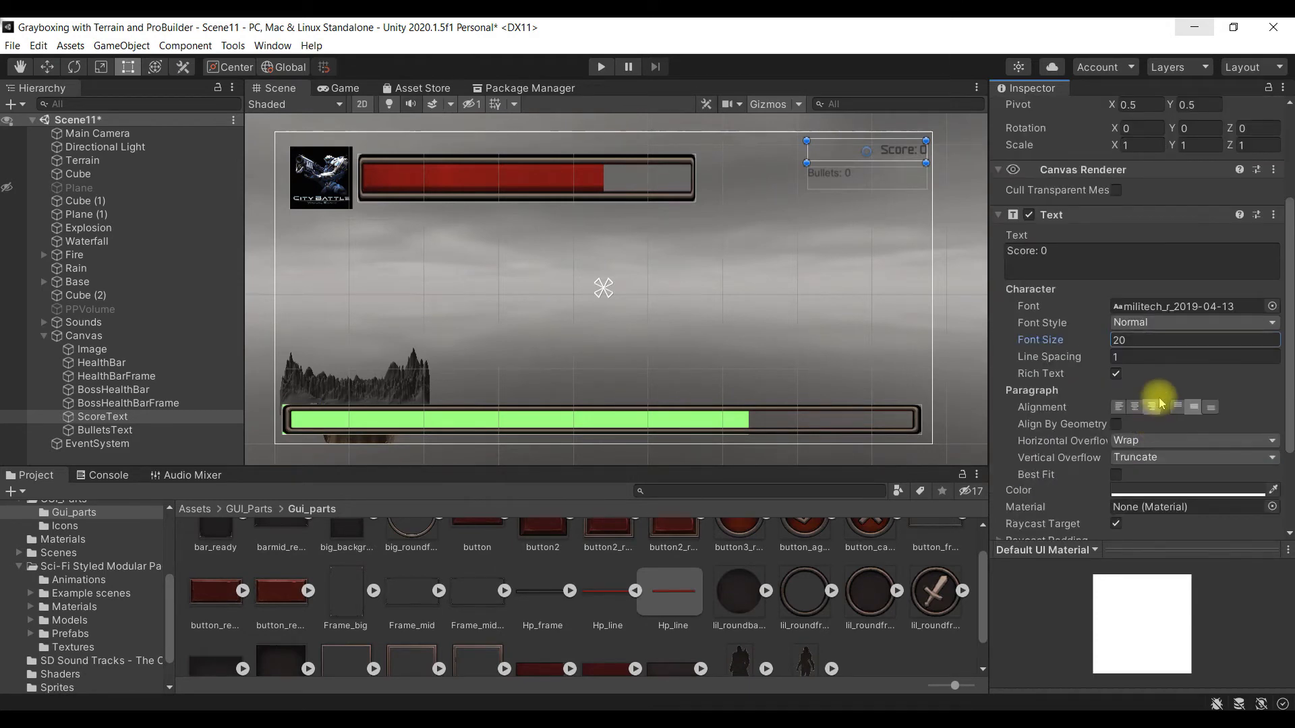
{"action": "scroll", "coordinate": [1160, 400], "scroll_direction": "down", "scroll_amount": 3}
{"action": "left_click", "coordinate": [1186, 366]}
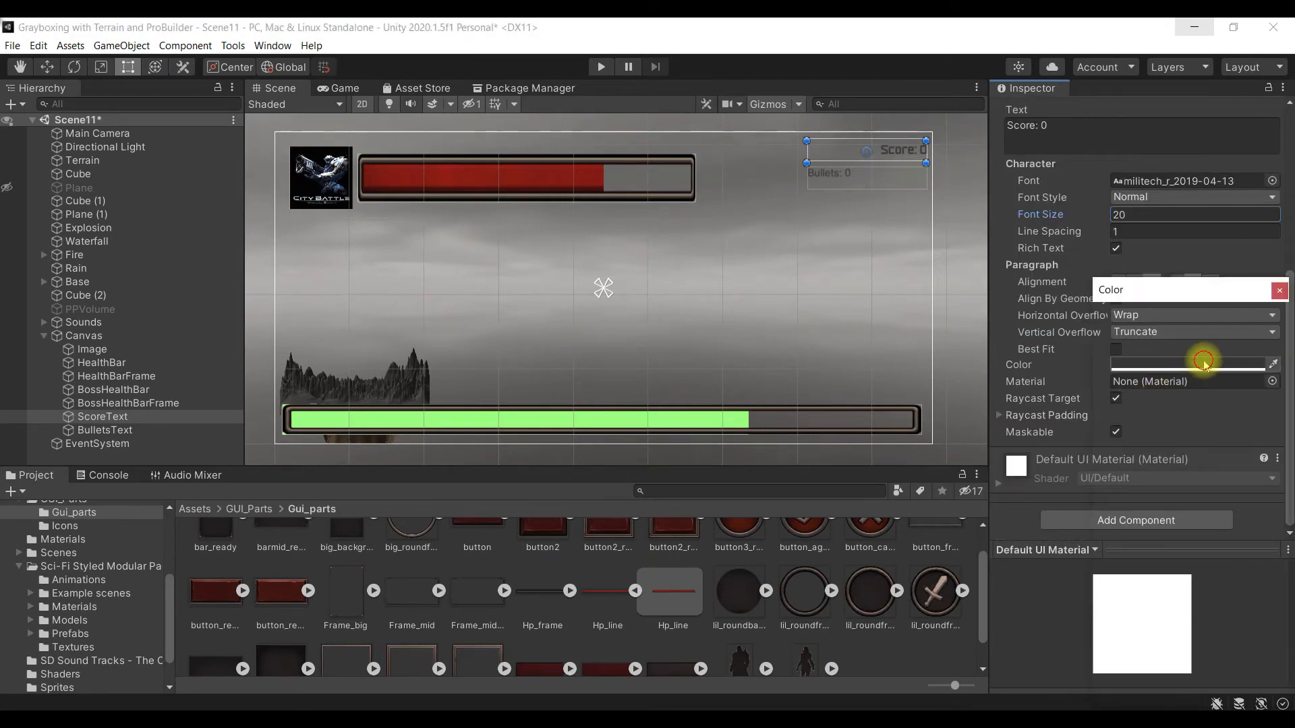
{"action": "left_click_drag", "start_coordinate": [1186, 445], "coordinate": [1146, 390]}
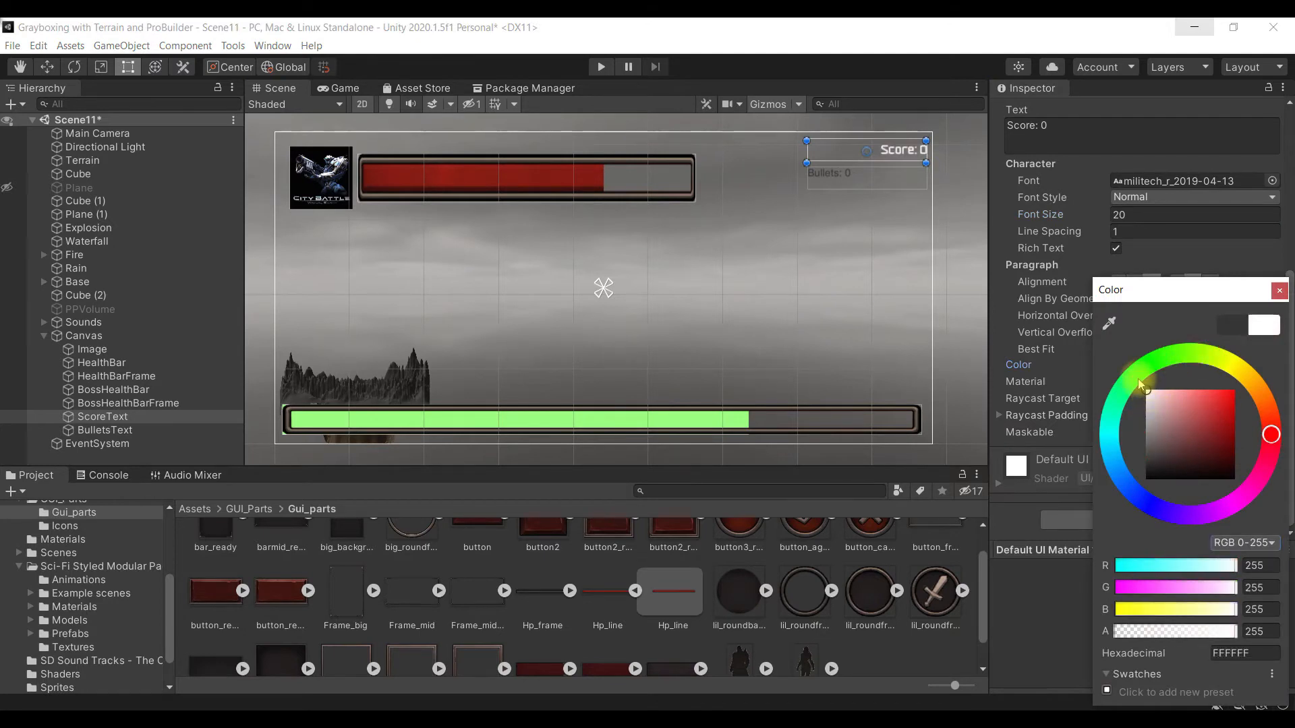
Step: Set BulletsText's font to militech_r_2019-04-13 with a font size of 20
{"action": "left_click", "coordinate": [1281, 293]}
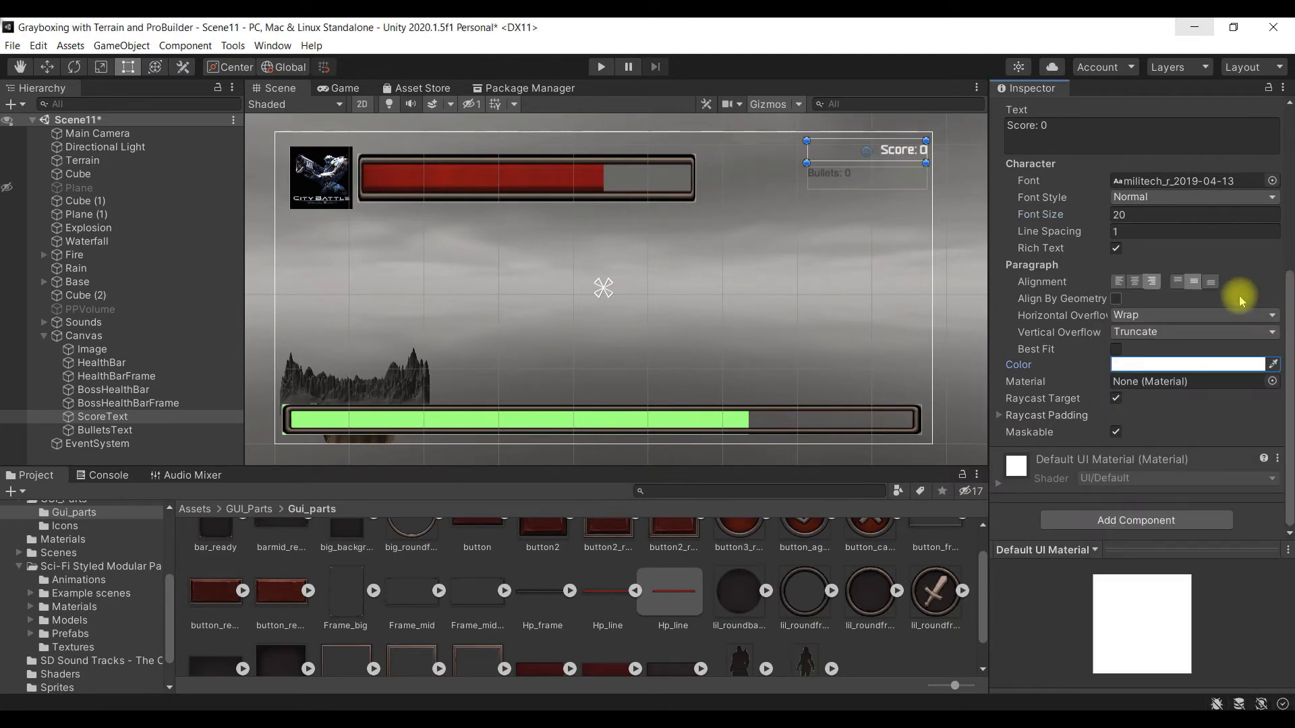
{"action": "left_click", "coordinate": [870, 178]}
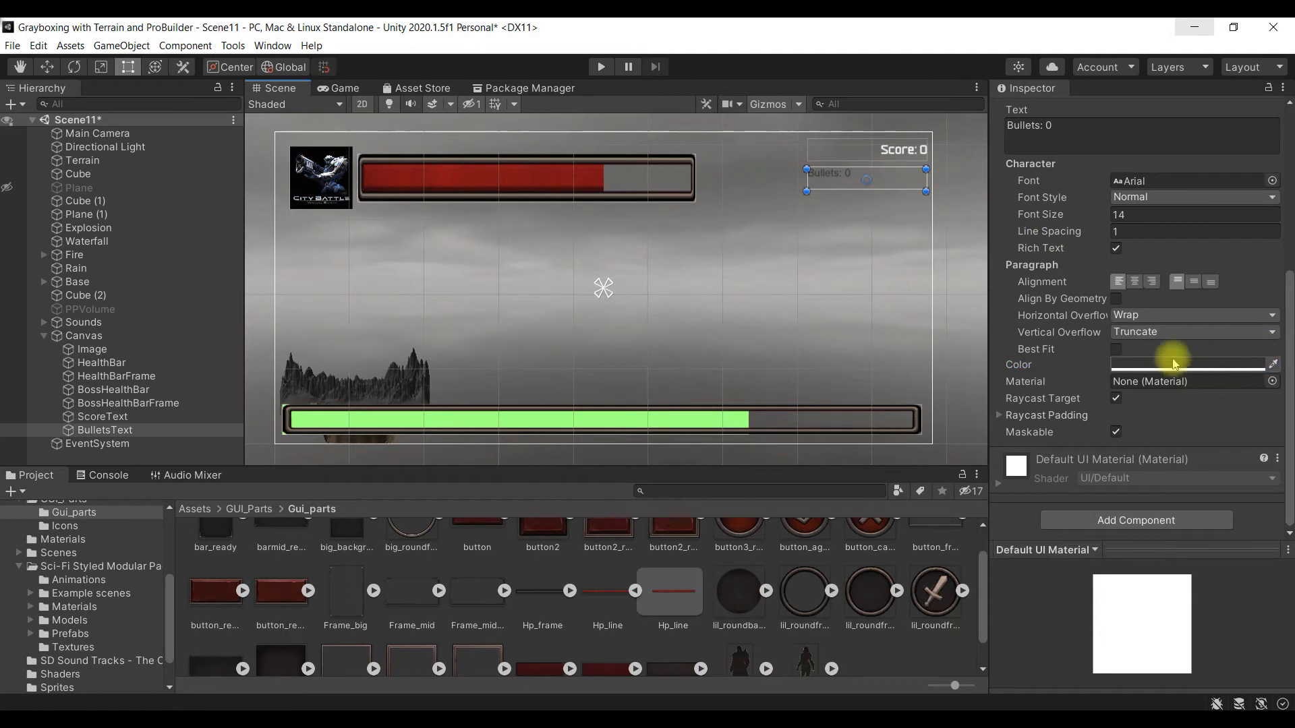
{"action": "scroll", "coordinate": [1202, 254], "scroll_direction": "up", "scroll_amount": 5}
{"action": "left_click", "coordinate": [1272, 333]}
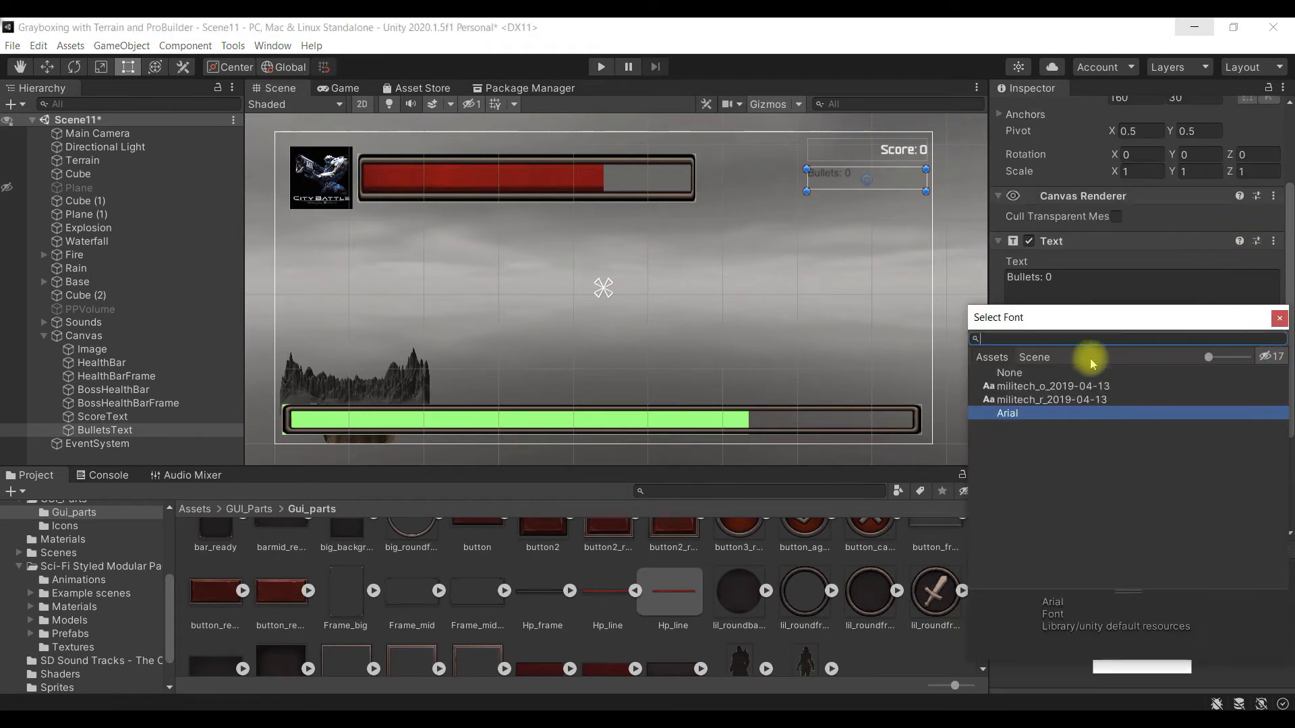
{"action": "left_click", "coordinate": [1102, 400]}
{"action": "double_click", "coordinate": [1101, 401]}
{"action": "left_click", "coordinate": [1154, 368]}
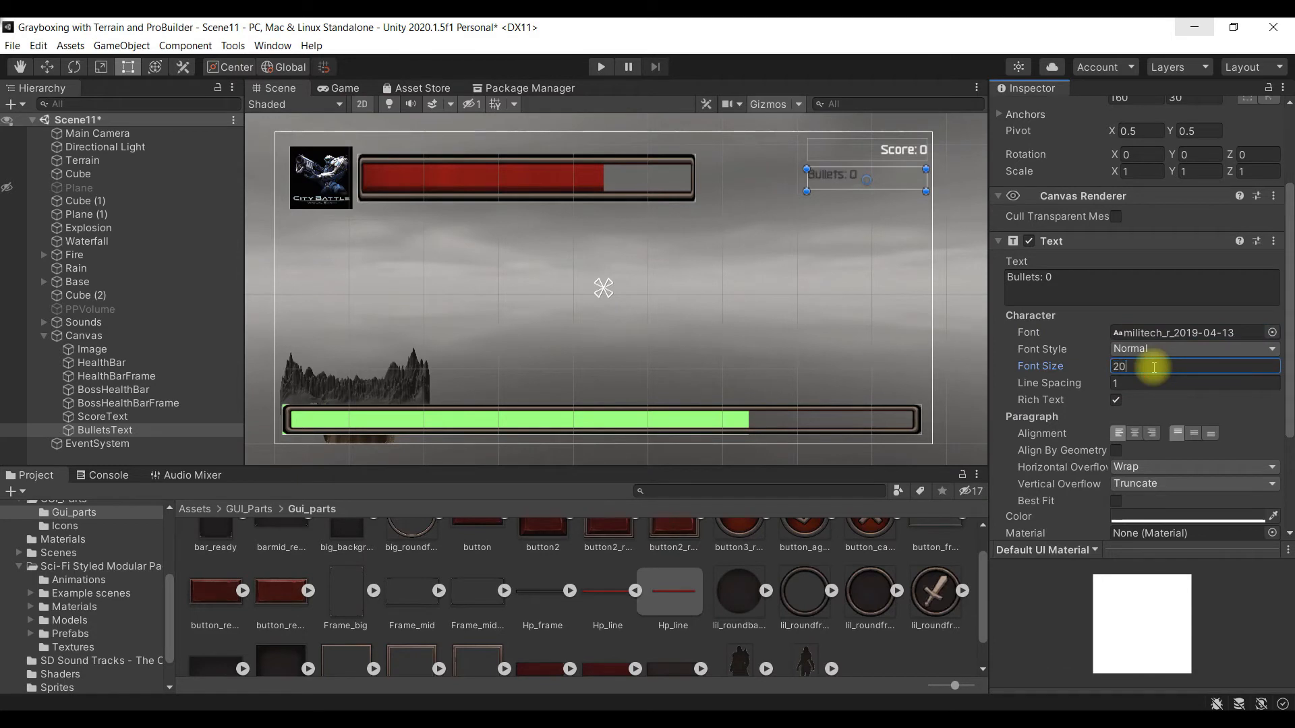
Step: Align BulletsText's text to the right horizontally and the middle vertically, and set its color to white
{"action": "left_click", "coordinate": [1152, 433]}
{"action": "left_click", "coordinate": [1194, 433]}
{"action": "scroll", "coordinate": [1249, 440], "scroll_direction": "down", "scroll_amount": 4}
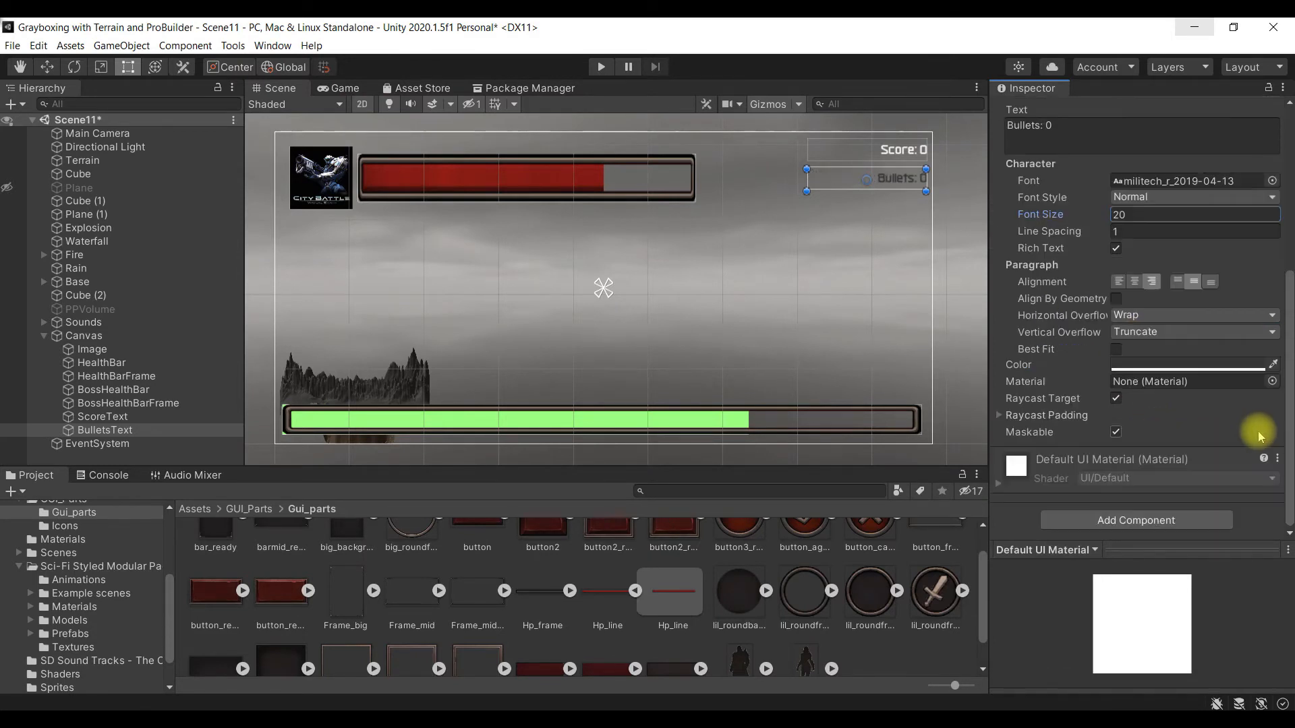
{"action": "left_click", "coordinate": [1175, 365]}
{"action": "left_click_drag", "start_coordinate": [1148, 460], "coordinate": [1146, 390]}
{"action": "left_click", "coordinate": [1279, 292]}
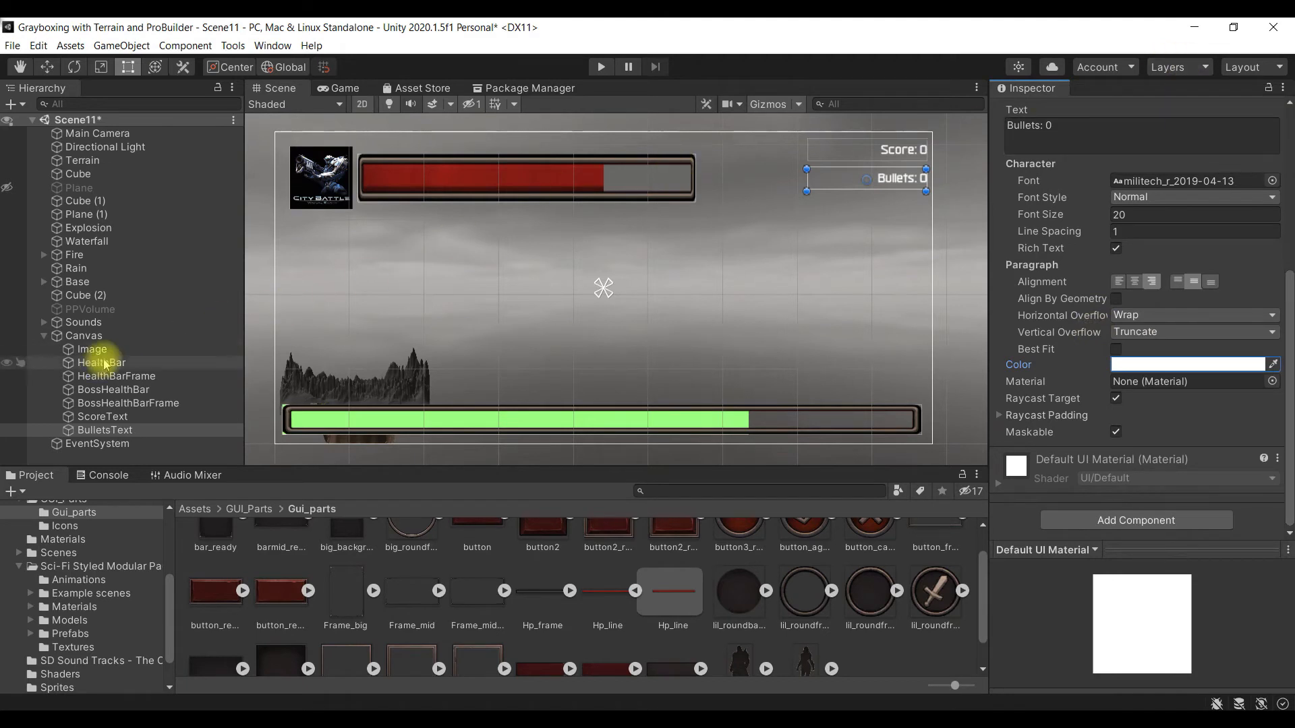
Step: Add a new UI text object under Canvas and name it WavesText
{"action": "right_click", "coordinate": [138, 336]}
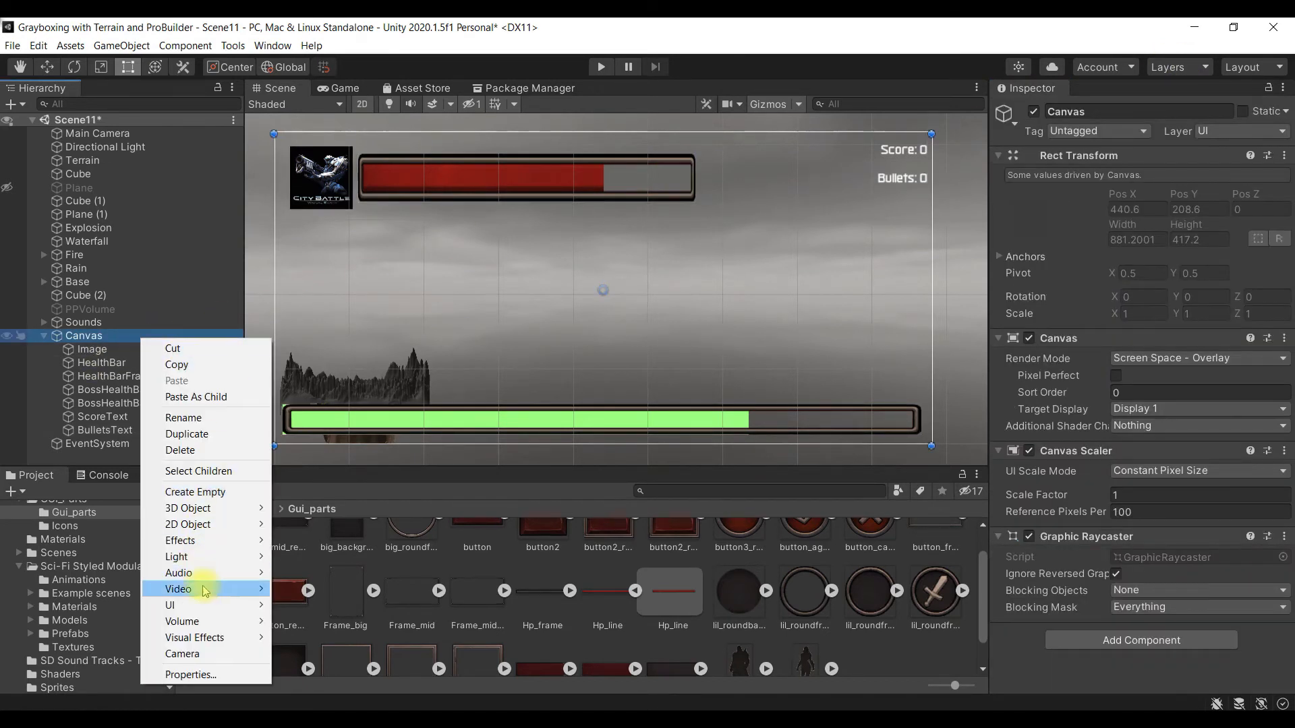
{"action": "mouse_move", "coordinate": [202, 605]}
{"action": "left_click", "coordinate": [356, 347]}
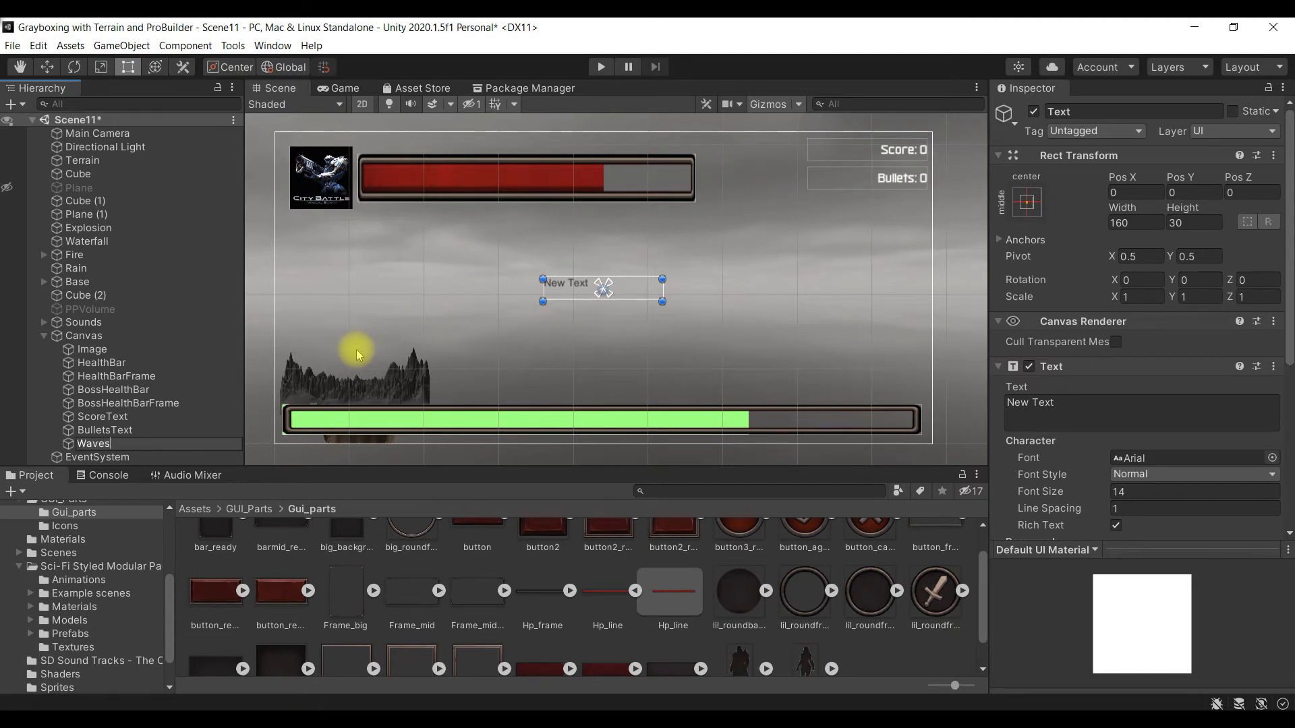
{"action": "type", "text": "t"}
{"action": "key", "text": "Return"}
Step: Set WavesText's font to militech_r_2019-04-13 with a font size of 20
{"action": "scroll", "coordinate": [356, 349], "scroll_direction": "down", "scroll_amount": 1}
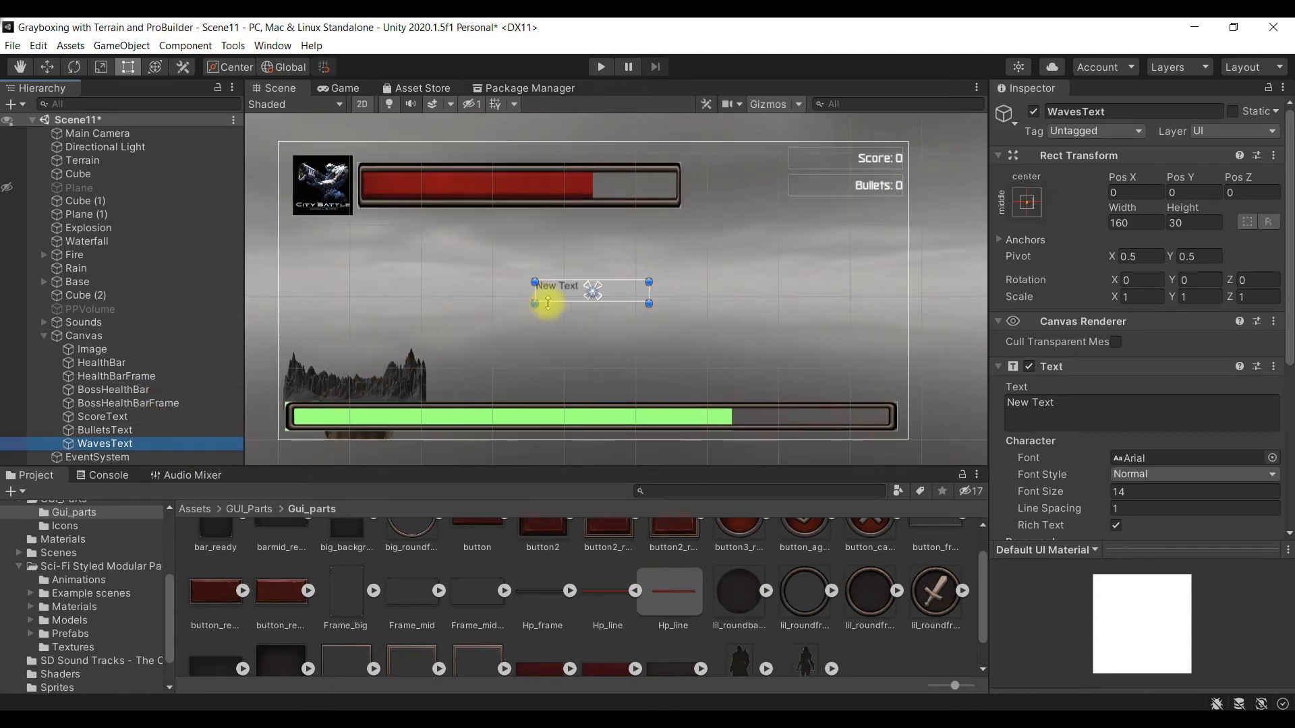
{"action": "scroll", "coordinate": [1200, 386], "scroll_direction": "down", "scroll_amount": 5}
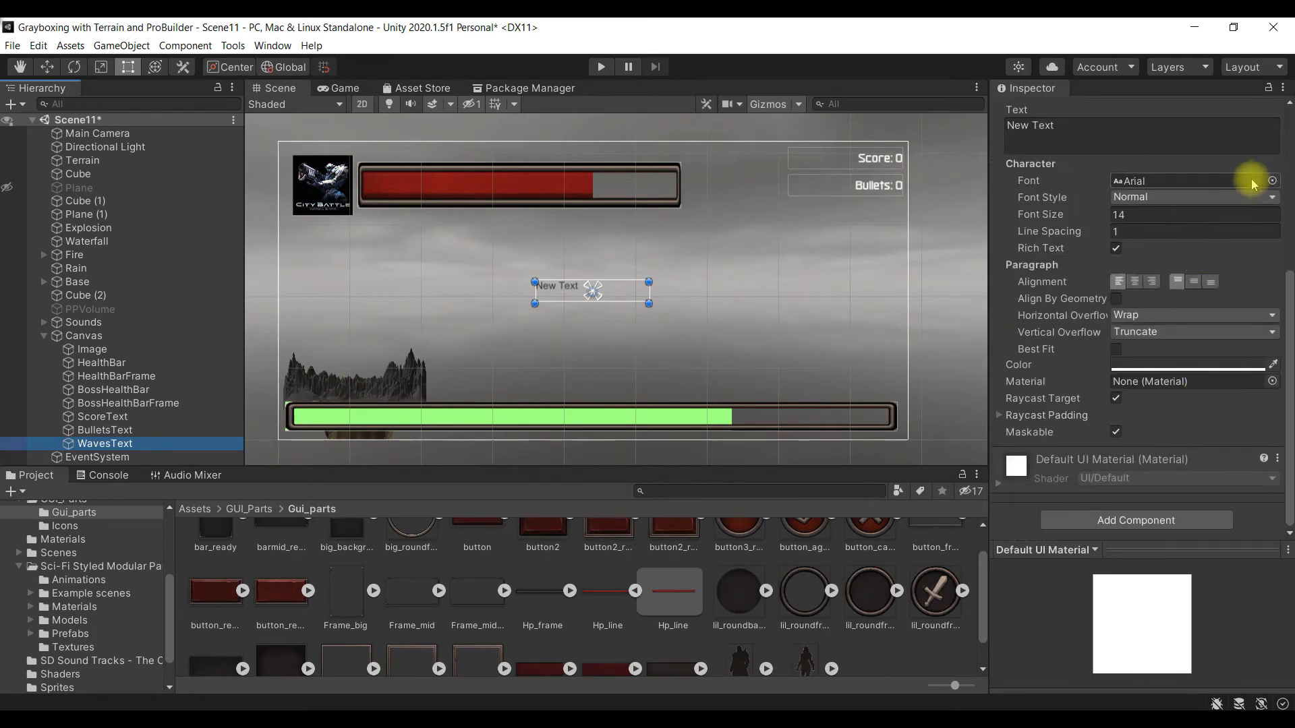
{"action": "left_click", "coordinate": [1273, 182]}
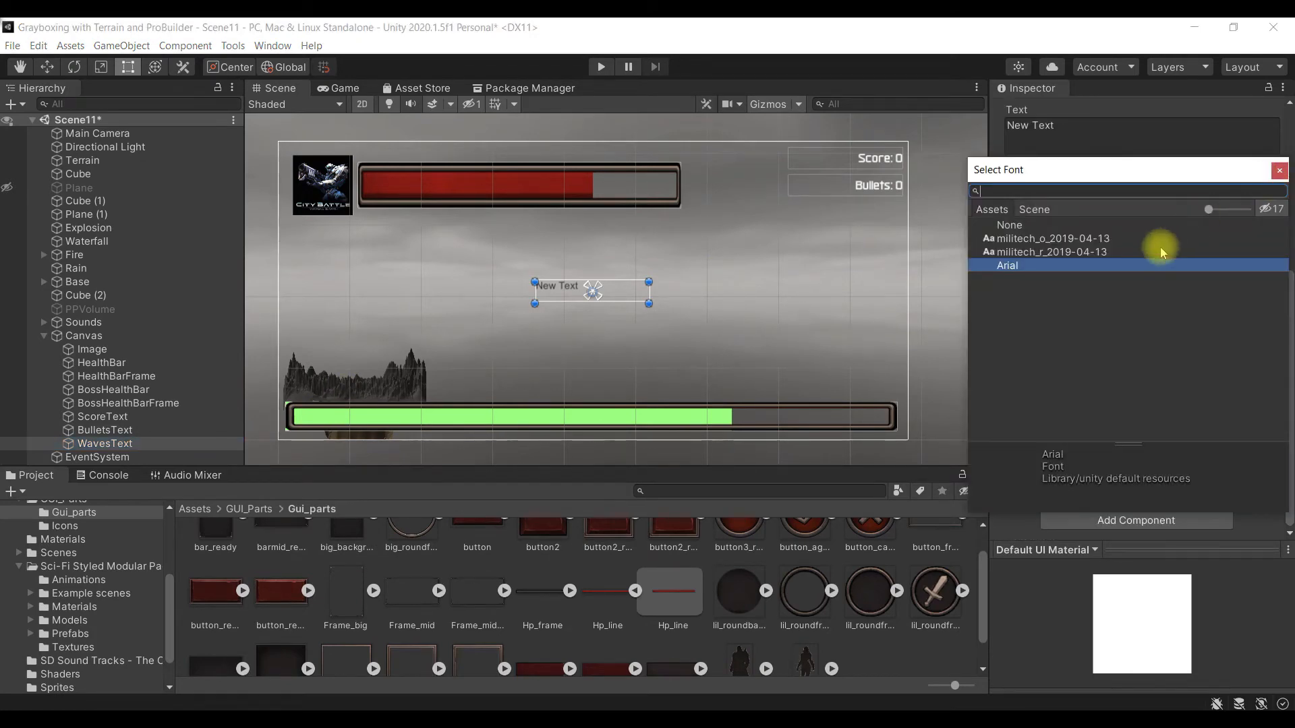
{"action": "double_click", "coordinate": [1133, 252]}
{"action": "left_click", "coordinate": [1179, 214]}
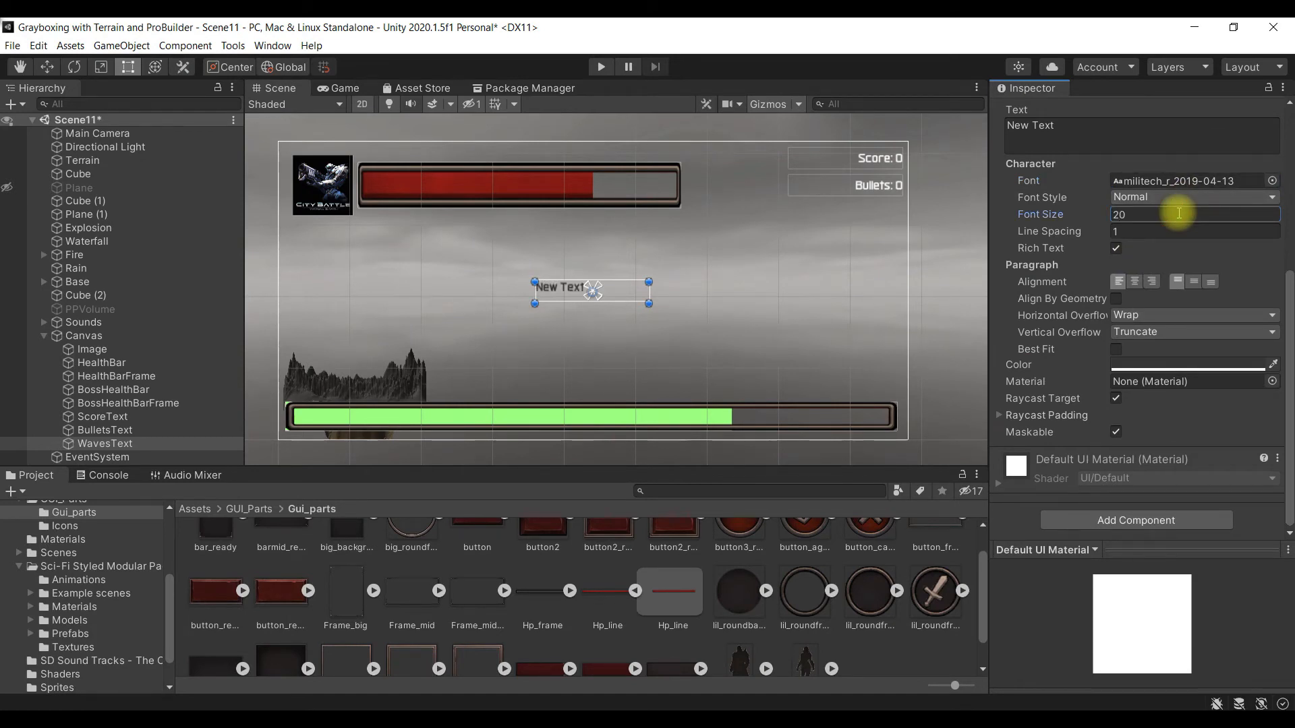
Step: Align WavesText's text to the middle vertically and set its color to white (FFFFFF)
{"action": "left_click", "coordinate": [1192, 284]}
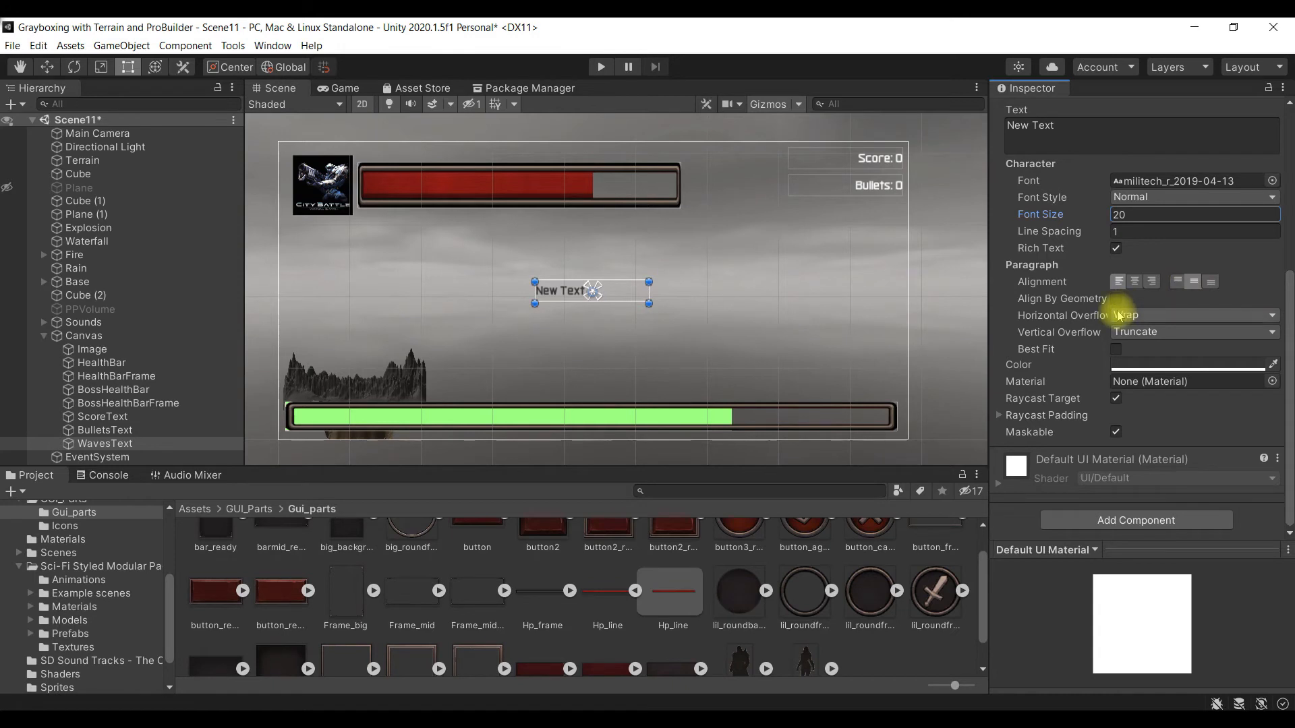
{"action": "left_click", "coordinate": [1140, 366]}
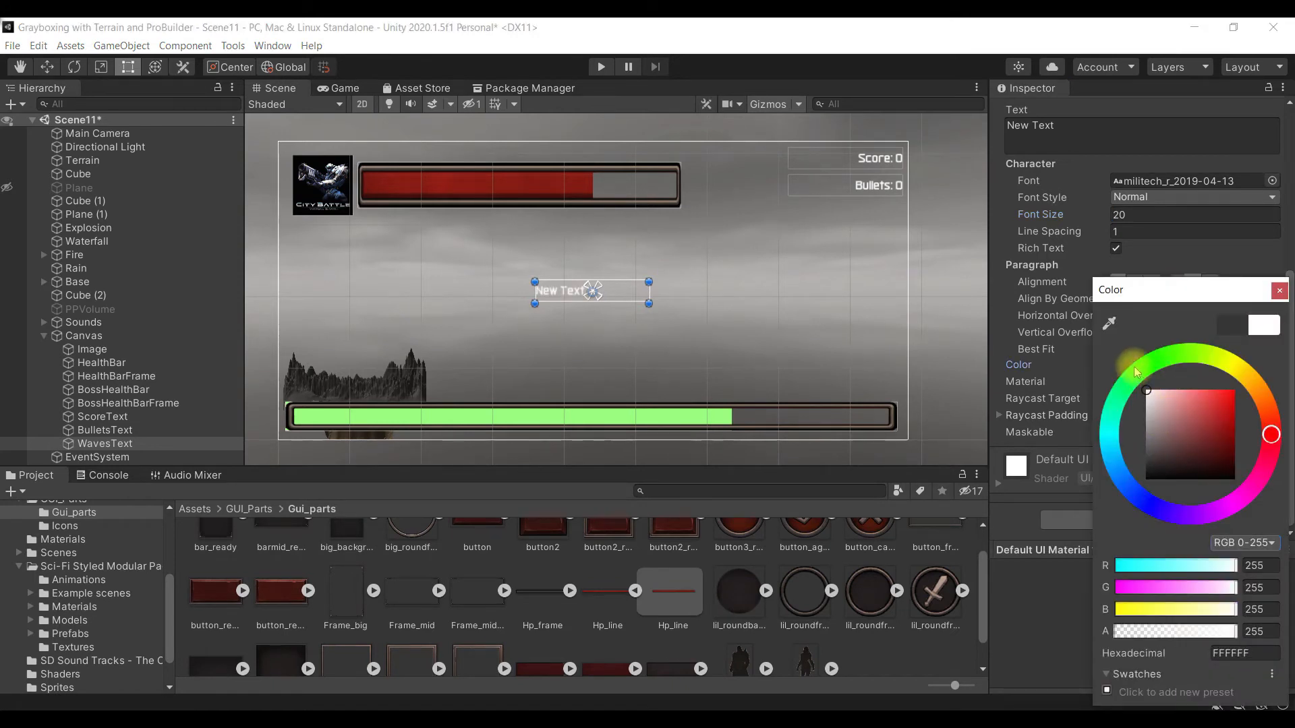
{"action": "left_click", "coordinate": [1279, 291]}
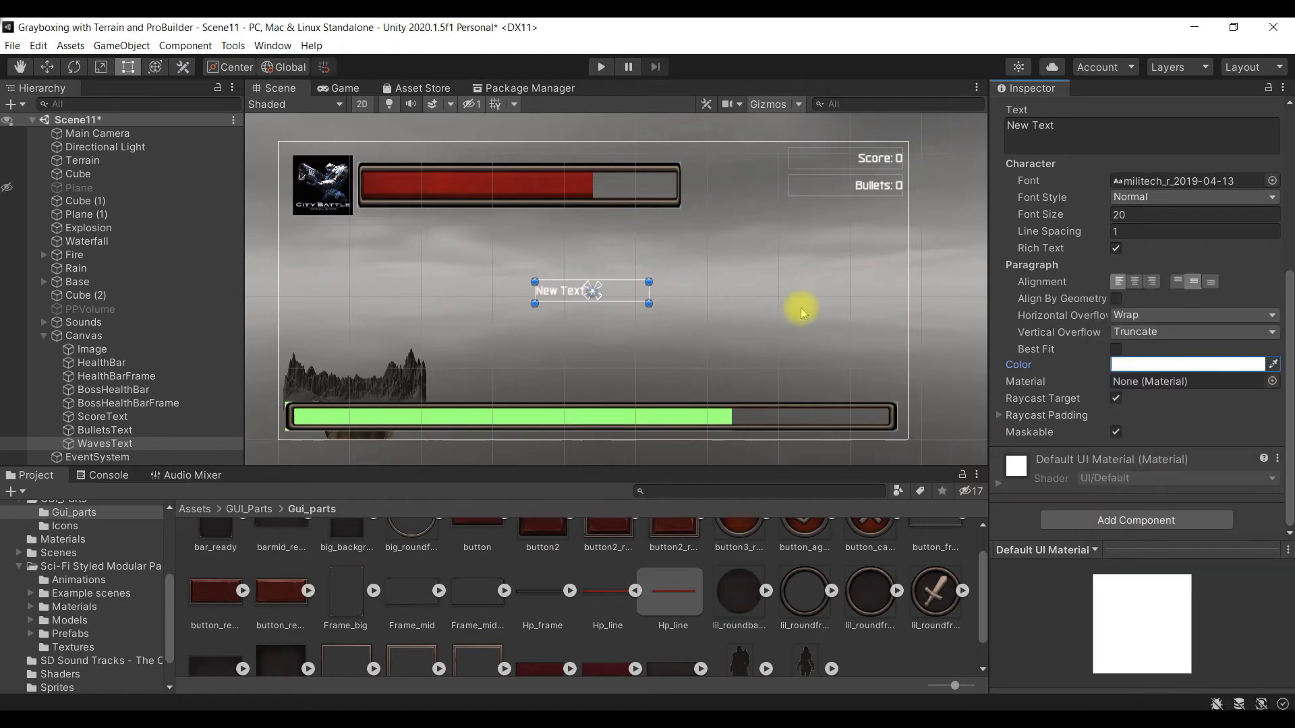
Step: Change WavesText's displayed text to "Remaining Waves: 0"
{"action": "scroll", "coordinate": [1130, 314], "scroll_direction": "up", "scroll_amount": 5}
{"action": "left_click", "coordinate": [1095, 408]}
{"action": "key", "text": "ctrl+a"}
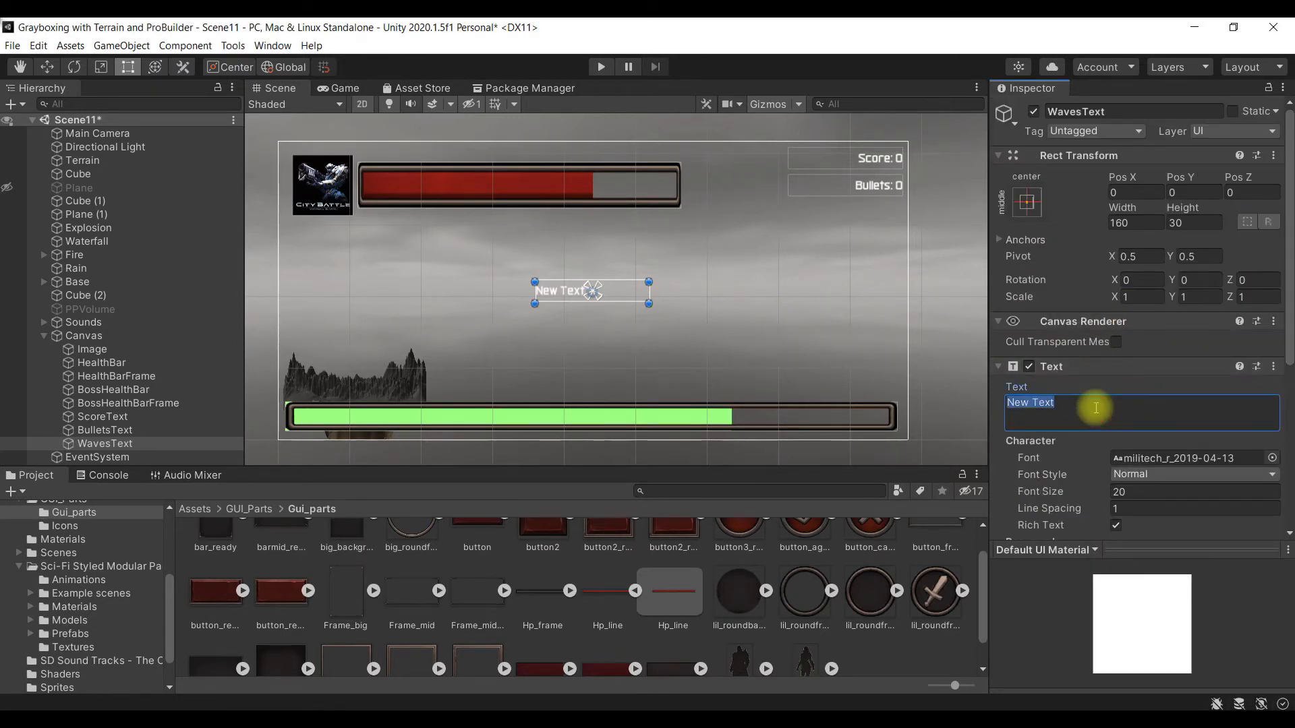
{"action": "type", "text": "Remaining Waves: 0"}
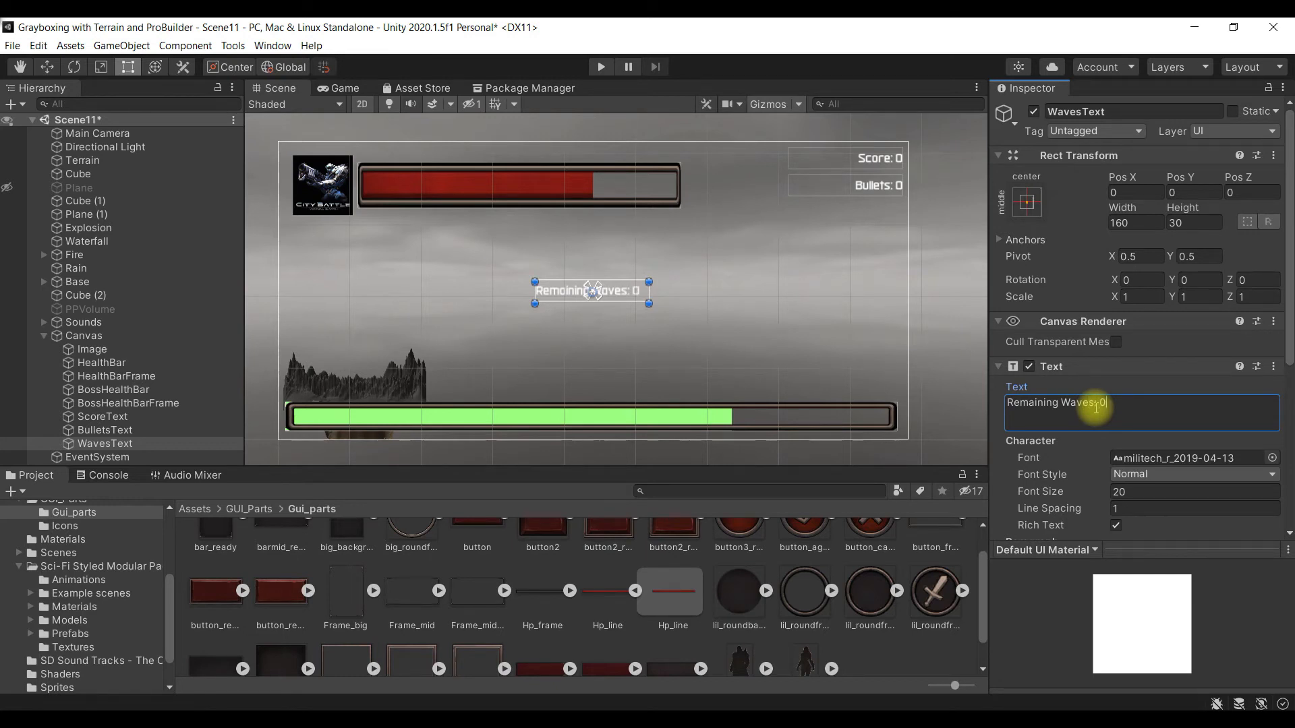
{"action": "left_click", "coordinate": [702, 330]}
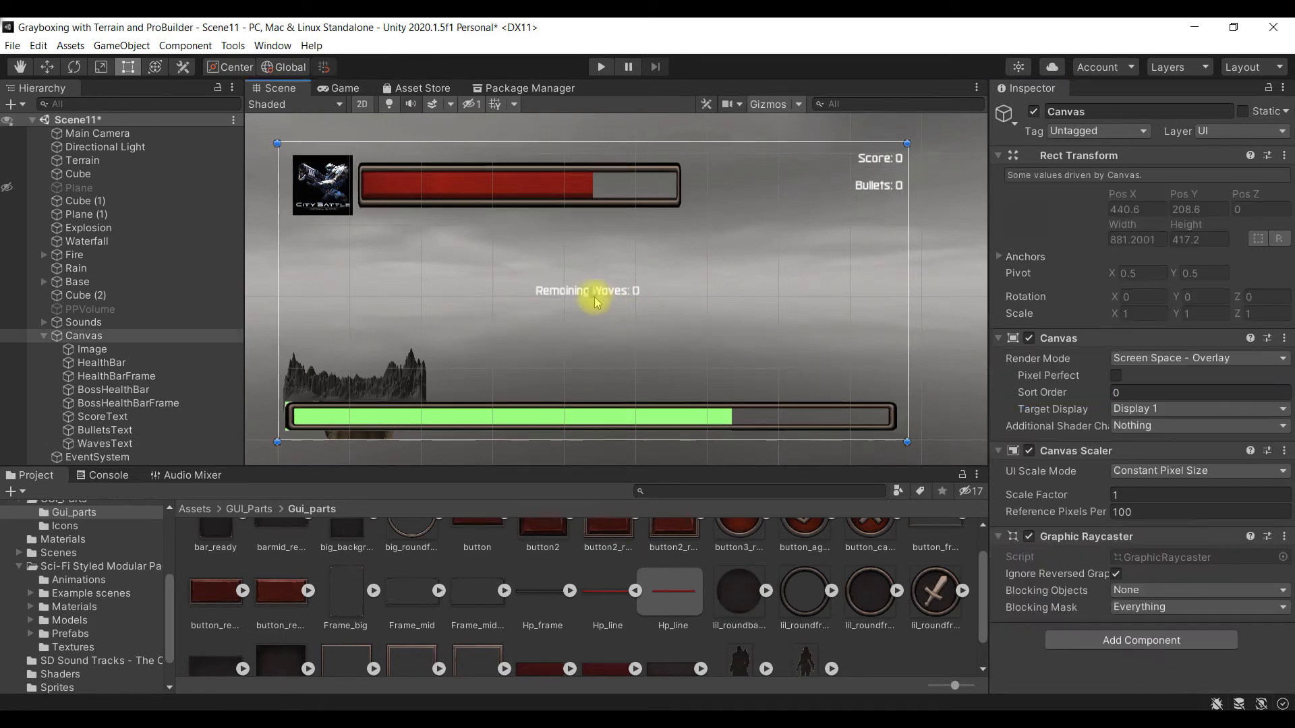
Step: Move WavesText just above the left end of the green health bar, at about X -350, Y -133
{"action": "left_click", "coordinate": [614, 293]}
{"action": "left_click_drag", "start_coordinate": [614, 294], "coordinate": [361, 398]}
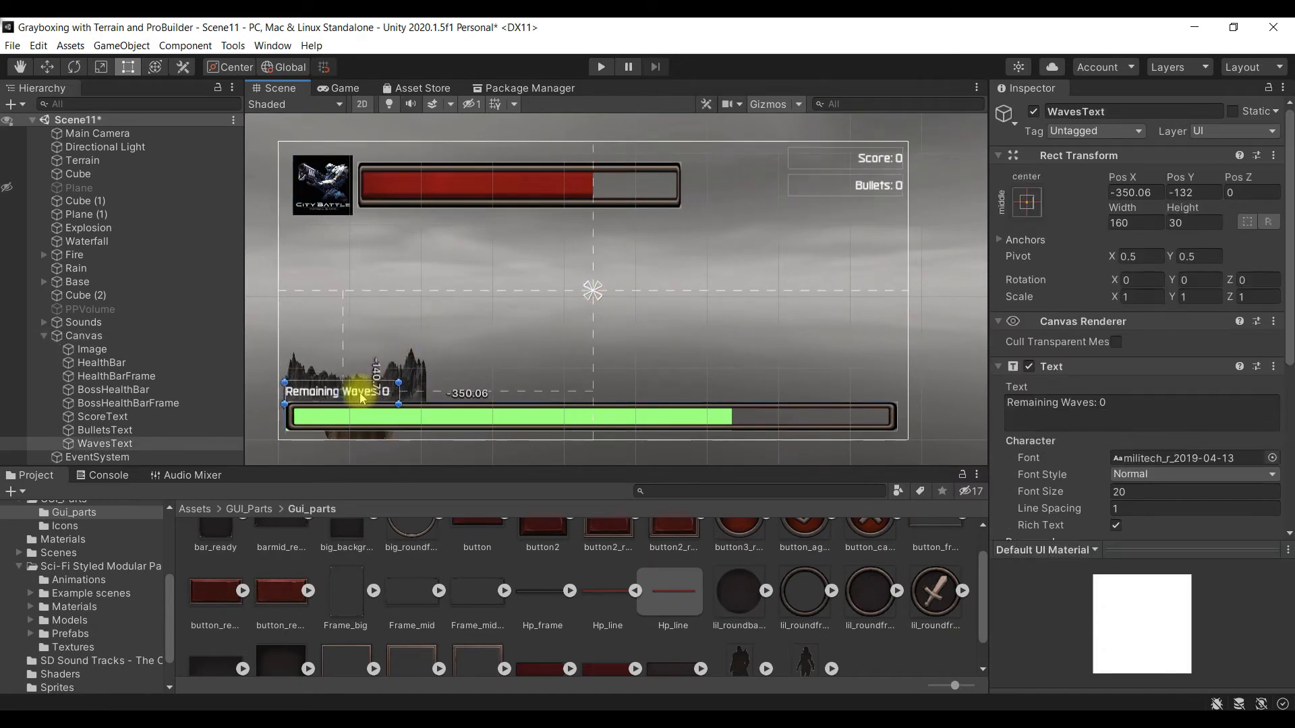
{"action": "left_click", "coordinate": [263, 386]}
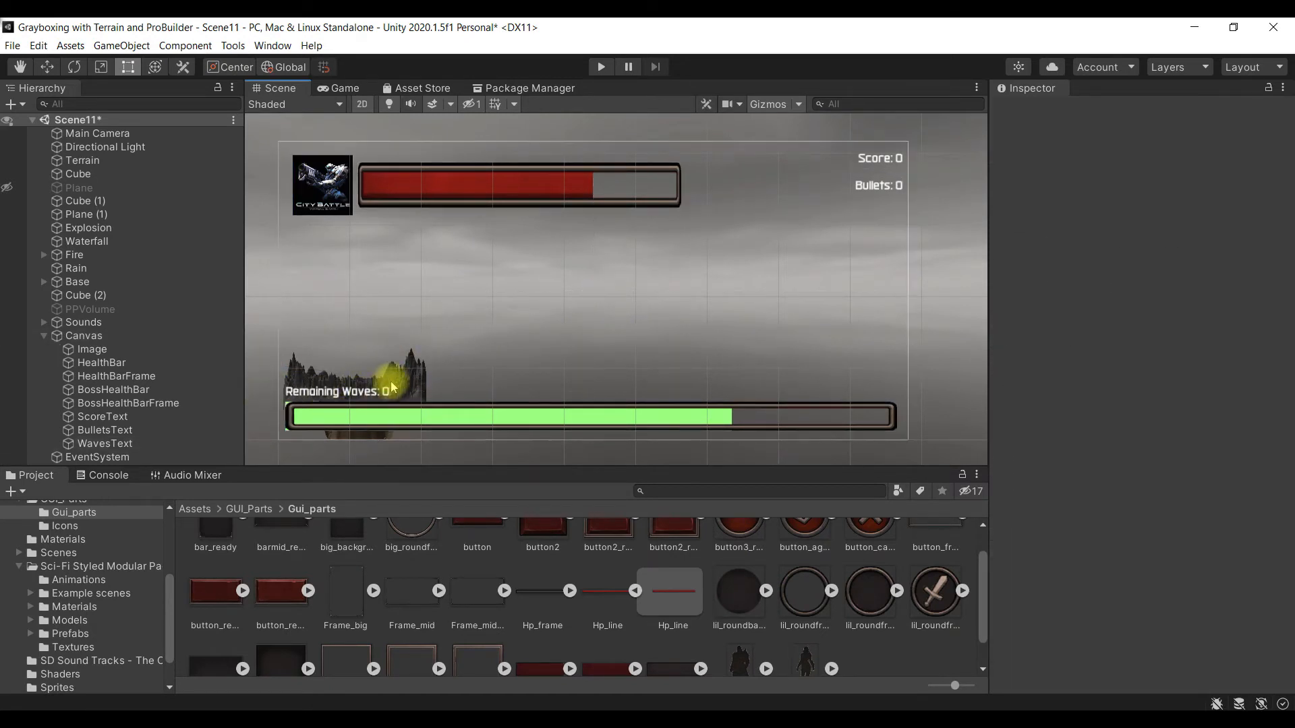
{"action": "scroll", "coordinate": [423, 395], "scroll_direction": "down", "scroll_amount": 1}
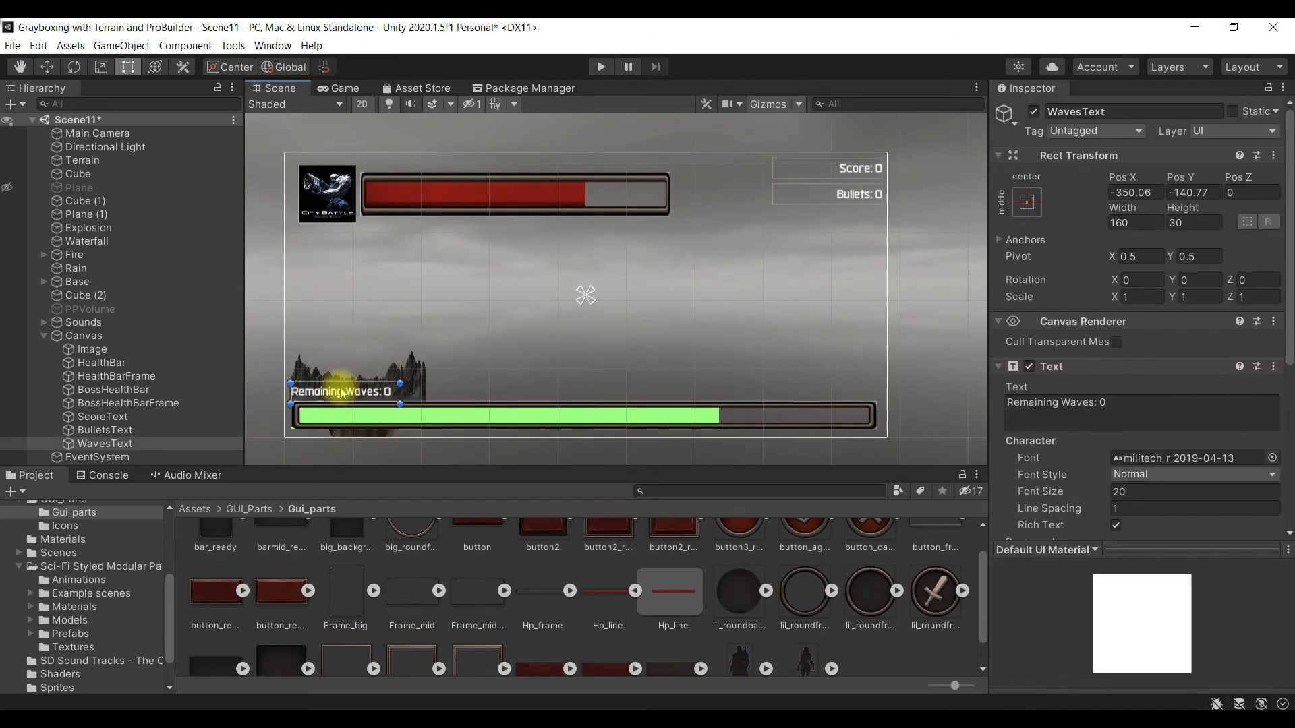
{"action": "left_click_drag", "start_coordinate": [344, 394], "coordinate": [351, 385]}
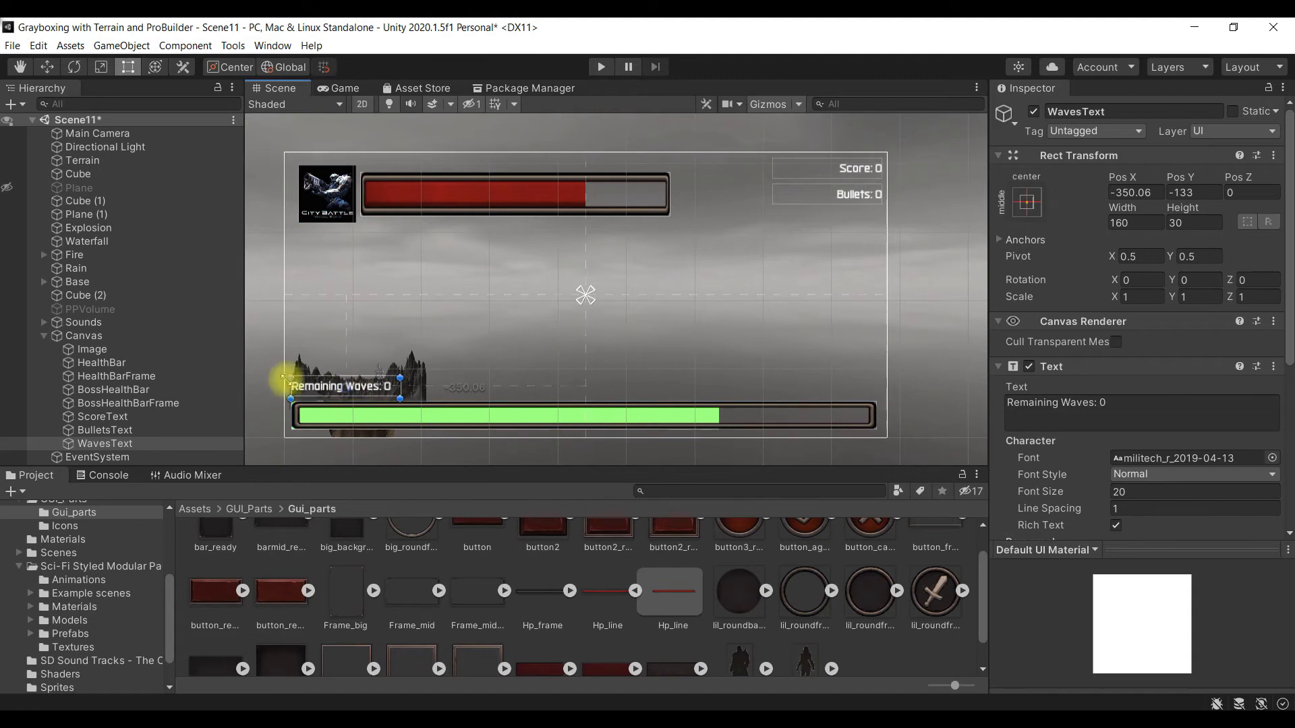
{"action": "left_click", "coordinate": [253, 372]}
{"action": "left_click", "coordinate": [344, 384]}
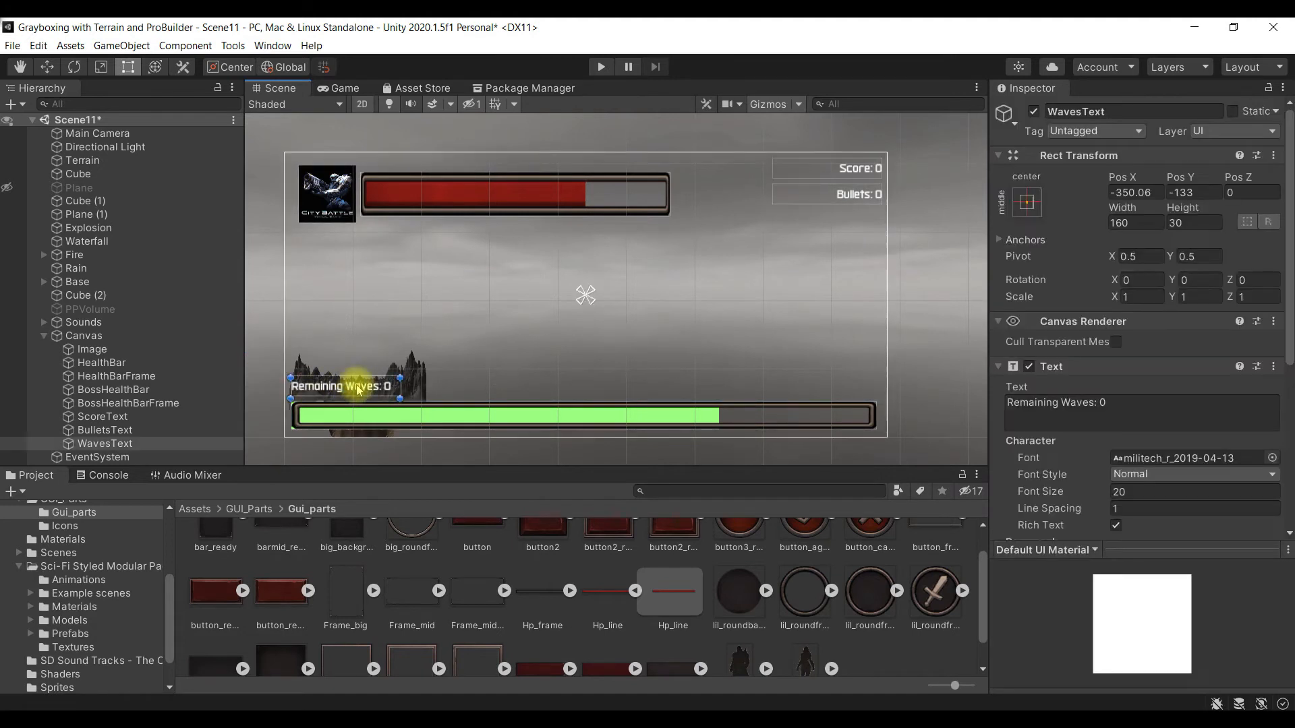
Step: Duplicate WavesText and rename the copy EnemiesText
{"action": "left_click", "coordinate": [161, 445]}
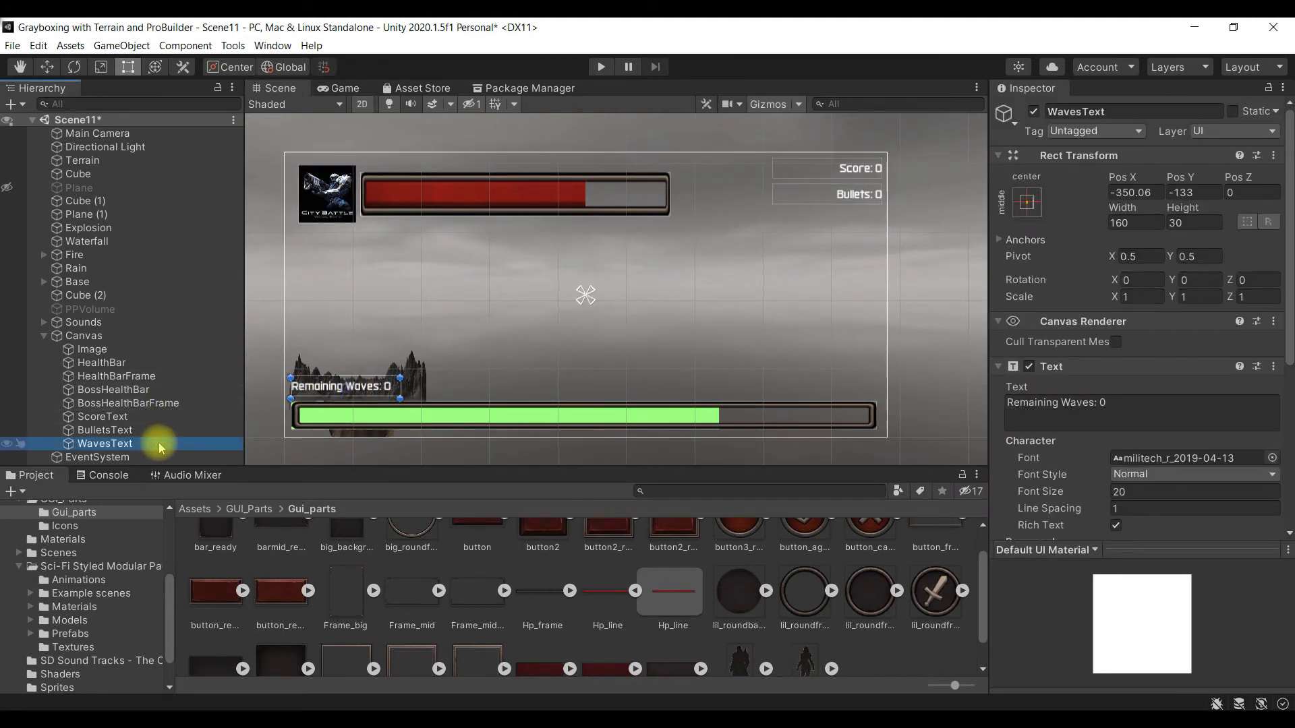
{"action": "key", "text": "ctrl+d"}
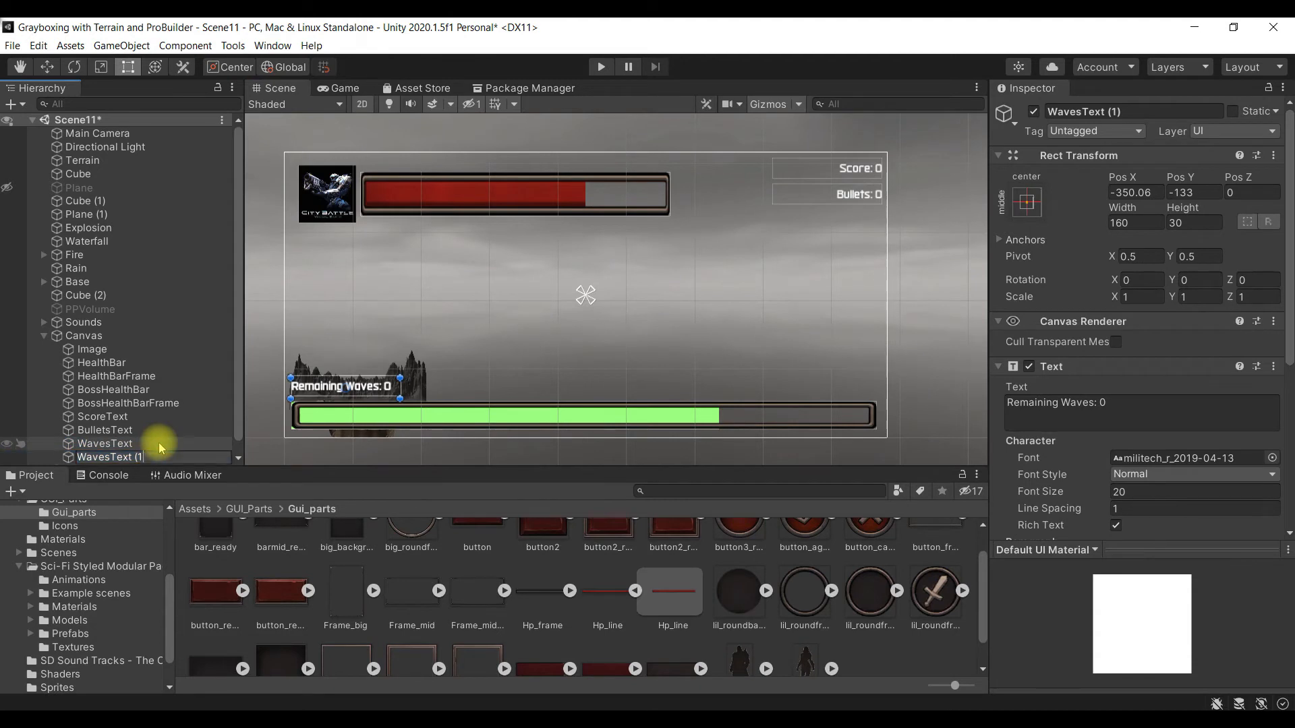
{"action": "key", "text": "BackSpace"}
{"action": "key", "text": "BackSpace"}
{"action": "key", "text": "BackSpace"}
{"action": "key", "text": "BackSpace"}
{"action": "key", "text": "BackSpace"}
{"action": "type", "text": "Enemies"}
{"action": "key", "text": "Return"}
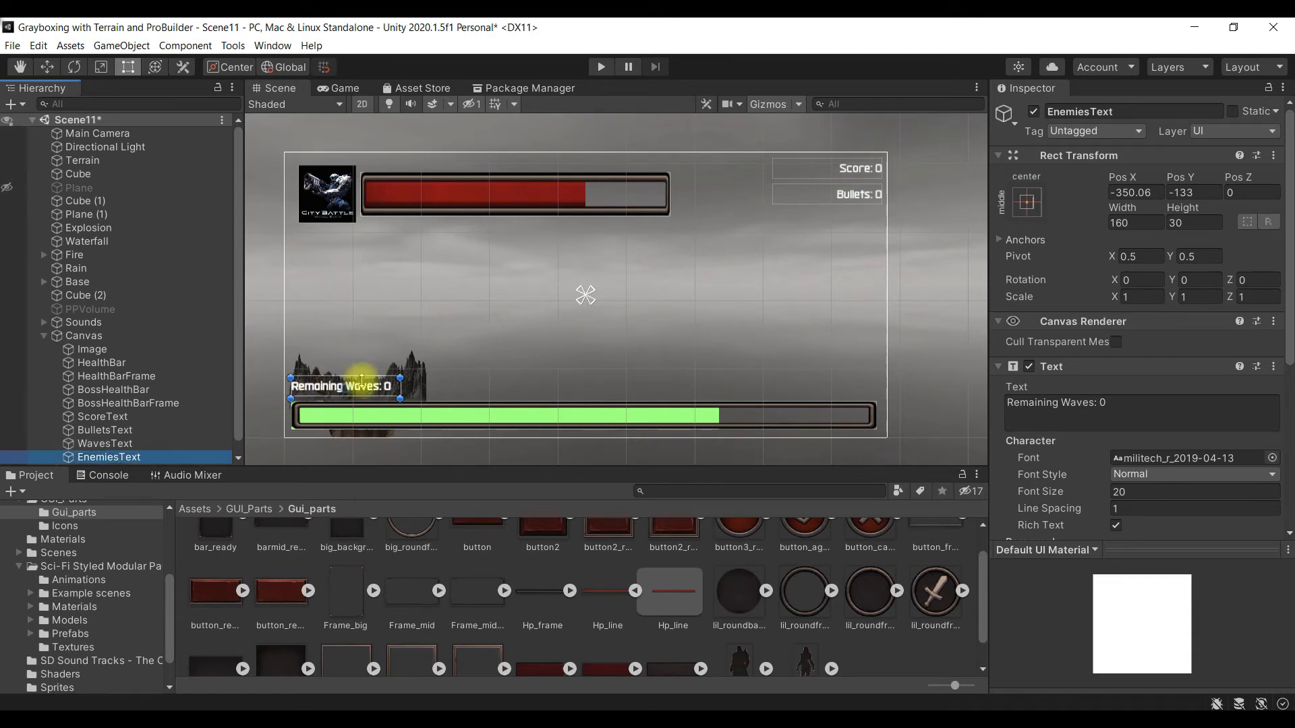
Step: Move EnemiesText above the green health bar's right end, at about X 345, Y -133, and align its text to the right
{"action": "scroll", "coordinate": [203, 425], "scroll_direction": "down", "scroll_amount": 1}
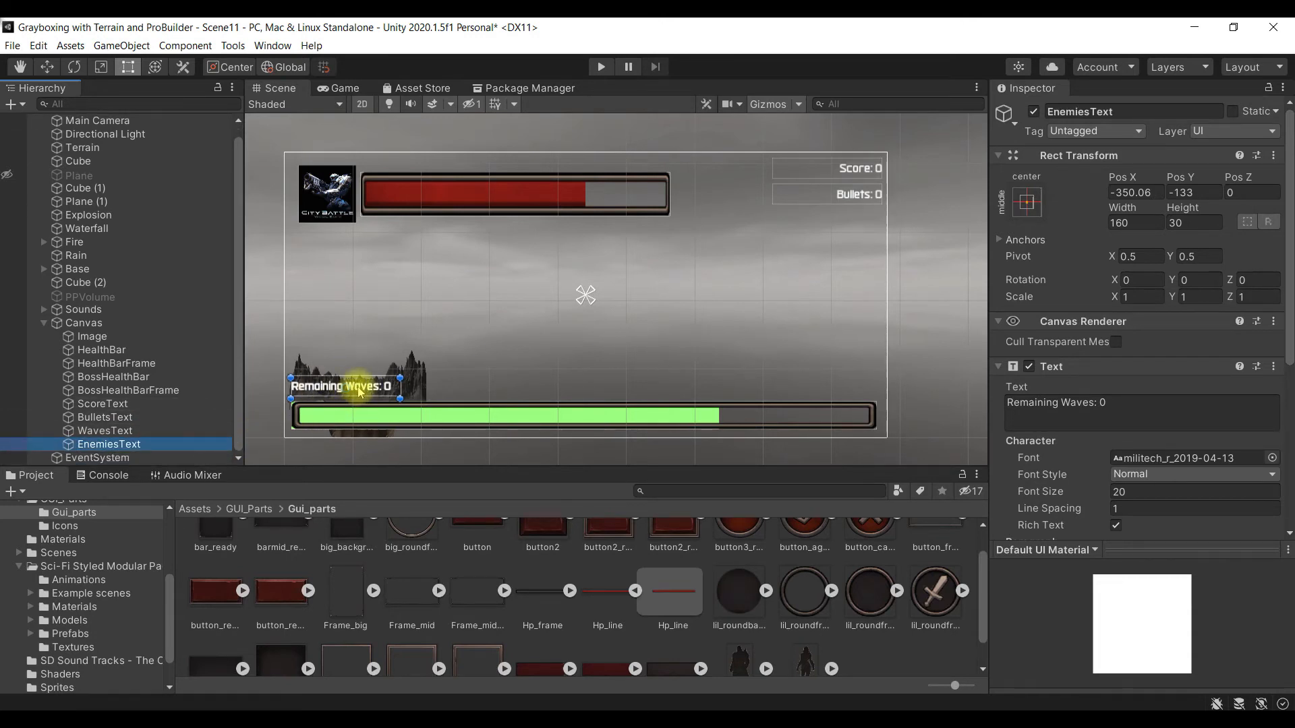
{"action": "left_click_drag", "start_coordinate": [359, 391], "coordinate": [831, 391]}
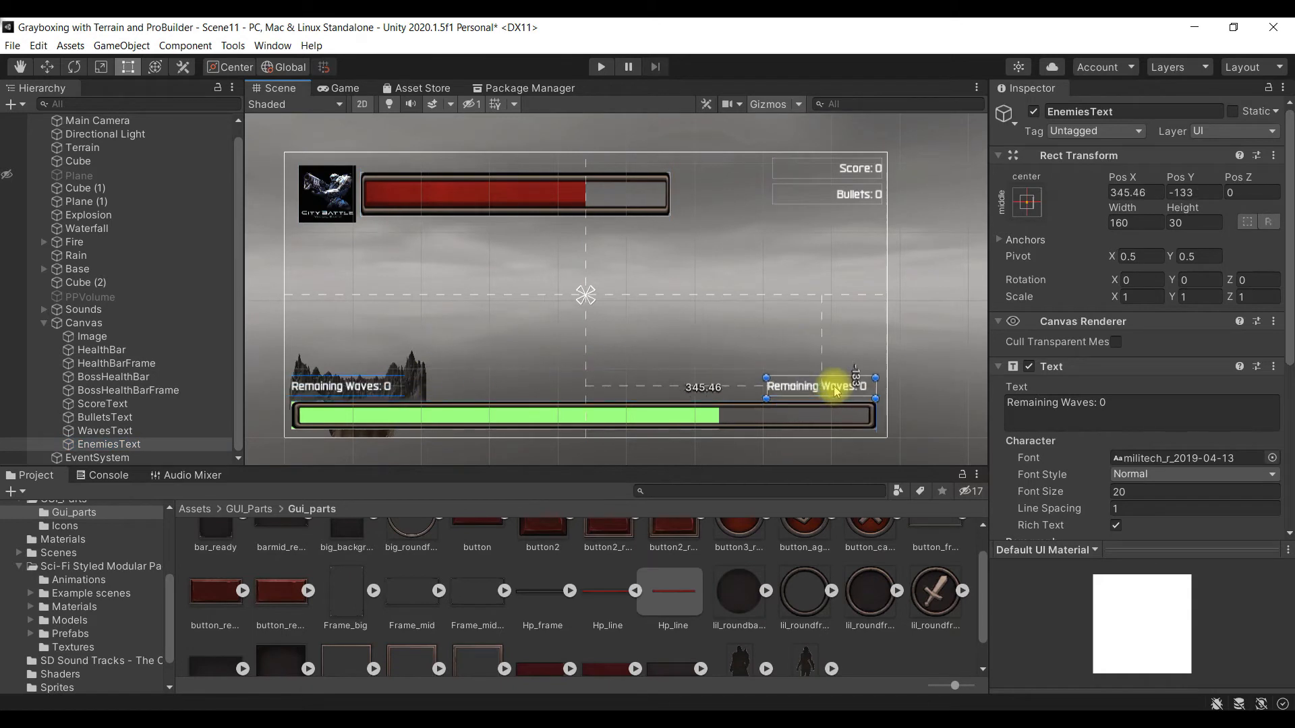
{"action": "scroll", "coordinate": [1152, 378], "scroll_direction": "down", "scroll_amount": 5}
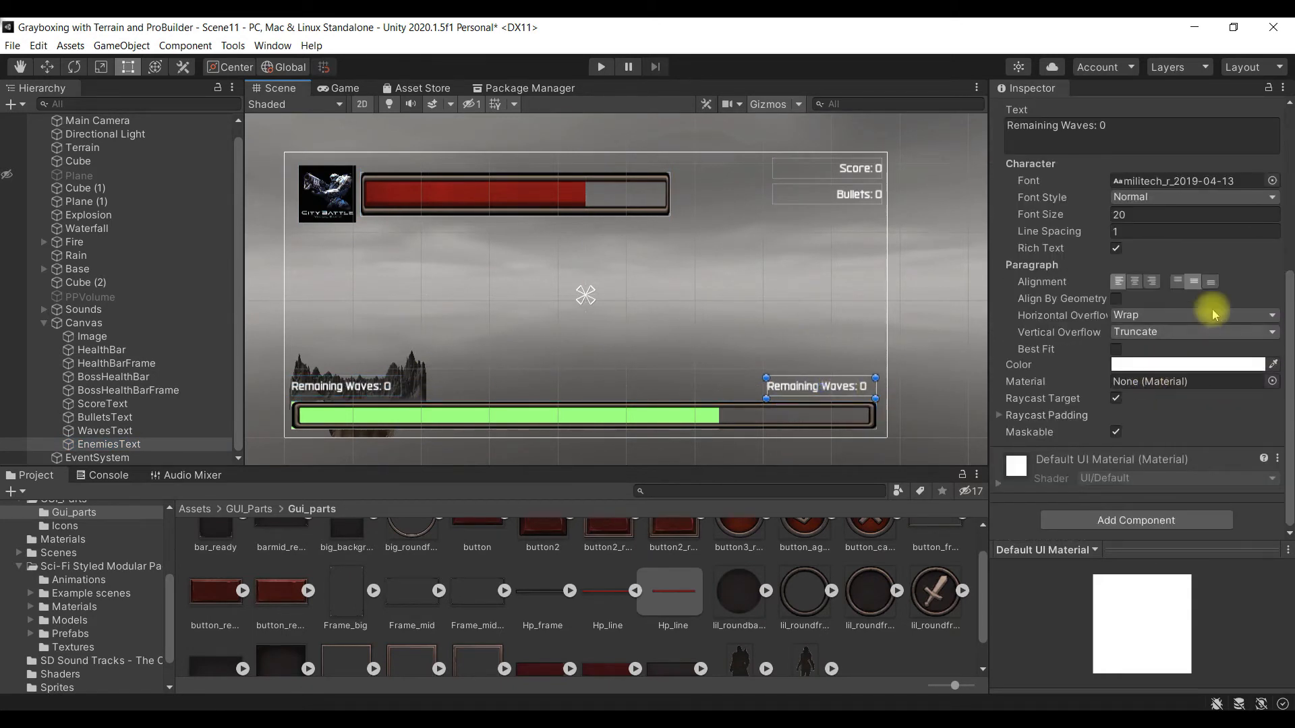
{"action": "left_click", "coordinate": [1151, 281]}
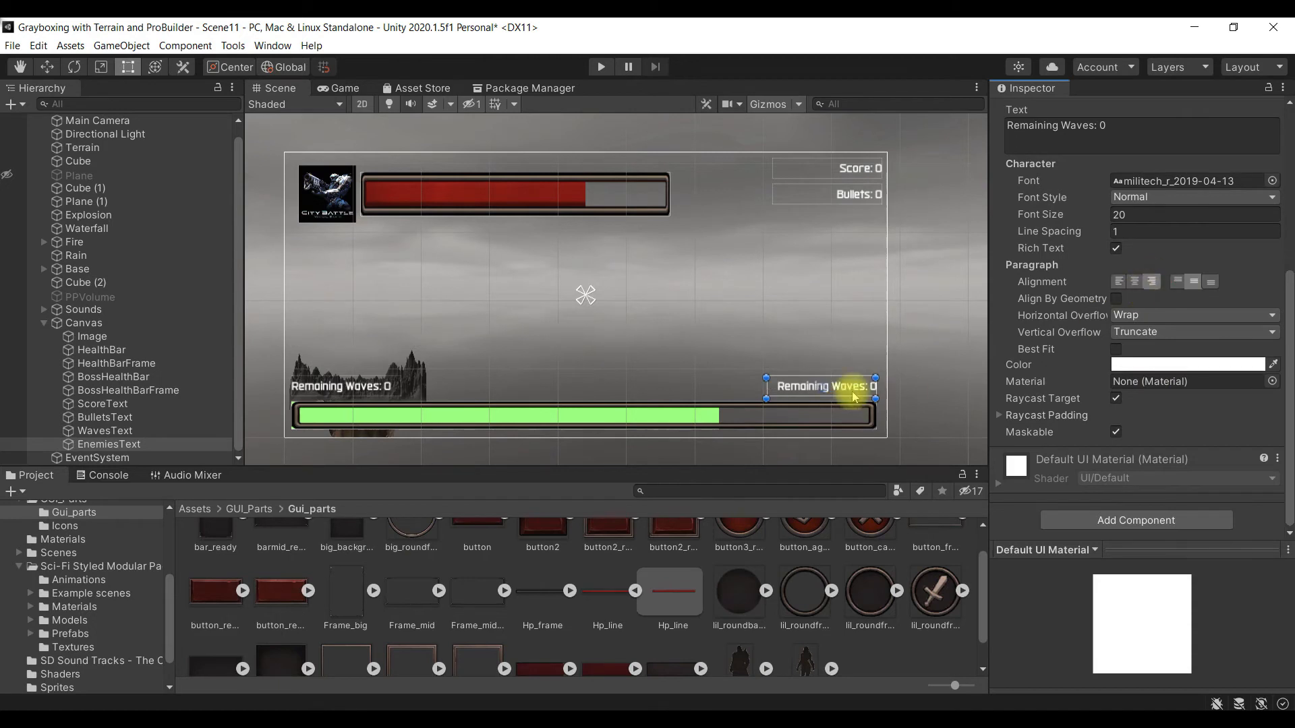
{"action": "left_click_drag", "start_coordinate": [845, 390], "coordinate": [489, 392]}
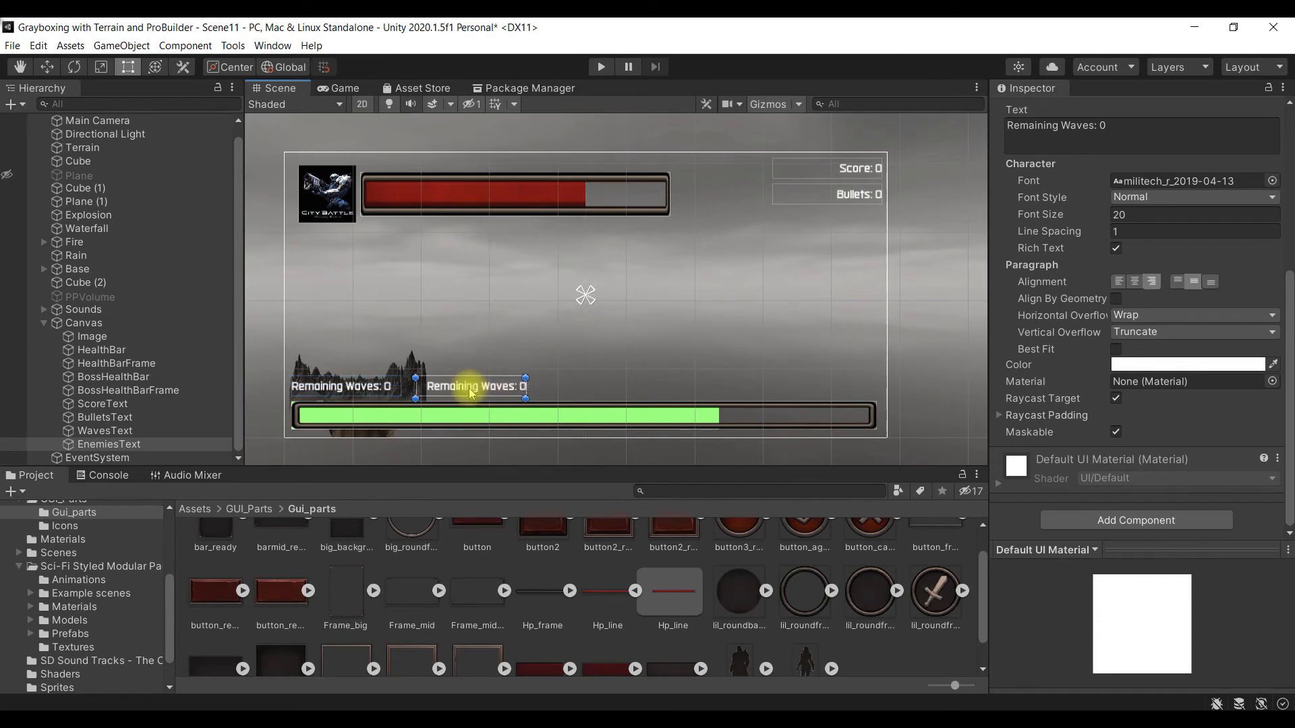
{"action": "left_click", "coordinate": [467, 390]}
{"action": "left_click_drag", "start_coordinate": [470, 391], "coordinate": [824, 387]}
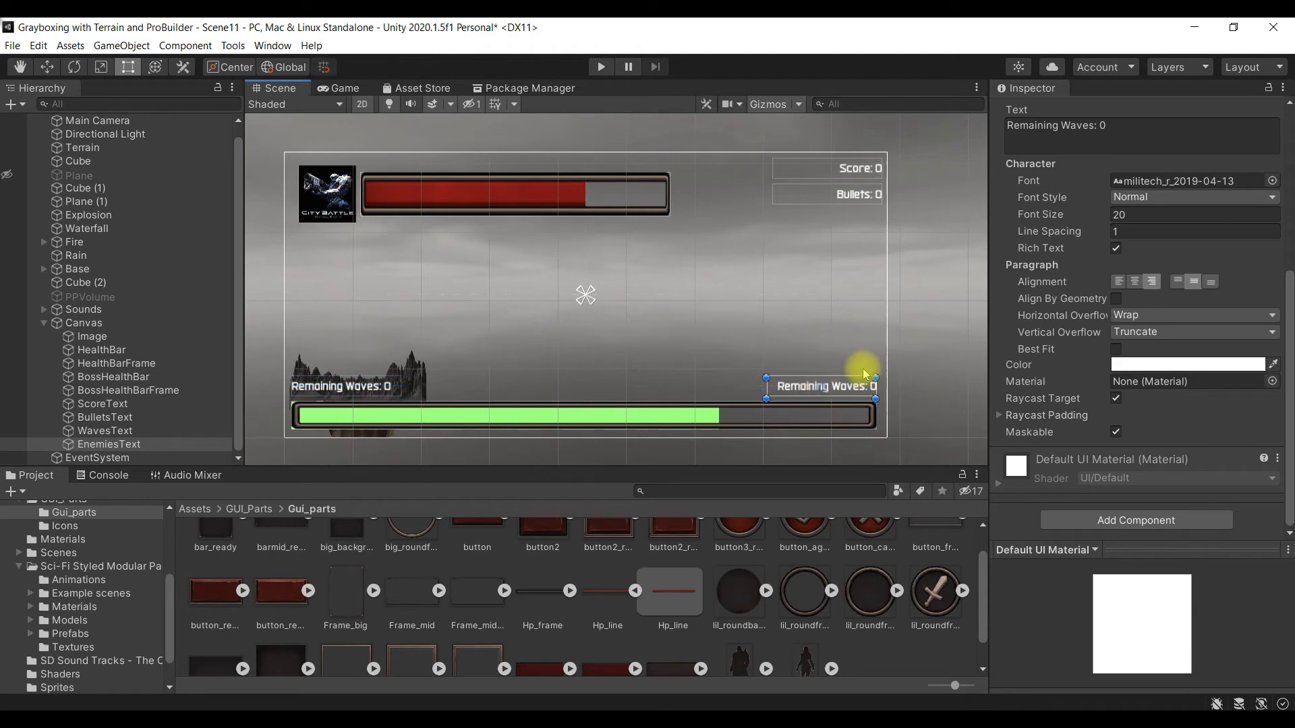
{"action": "left_click", "coordinate": [881, 351]}
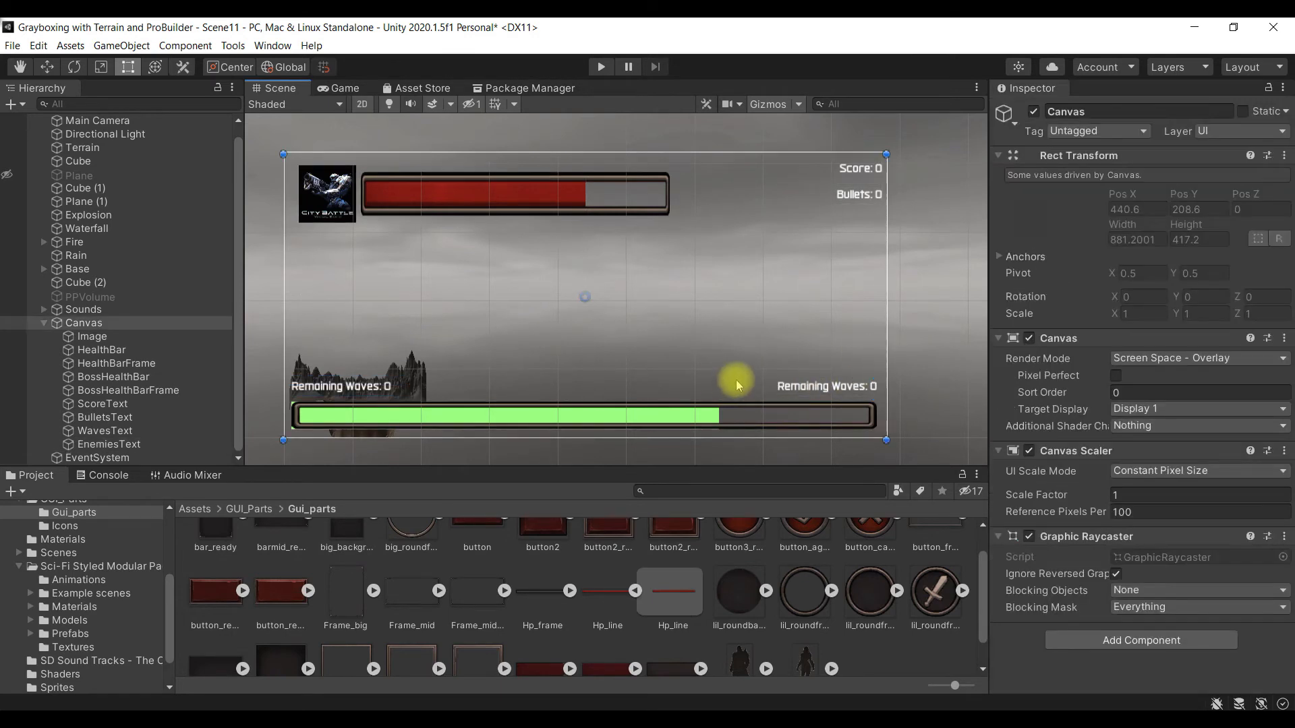
Step: Change EnemiesText's displayed text to "Remaining Enemies: 0"
{"action": "left_click", "coordinate": [834, 392]}
{"action": "left_click", "coordinate": [1094, 403]}
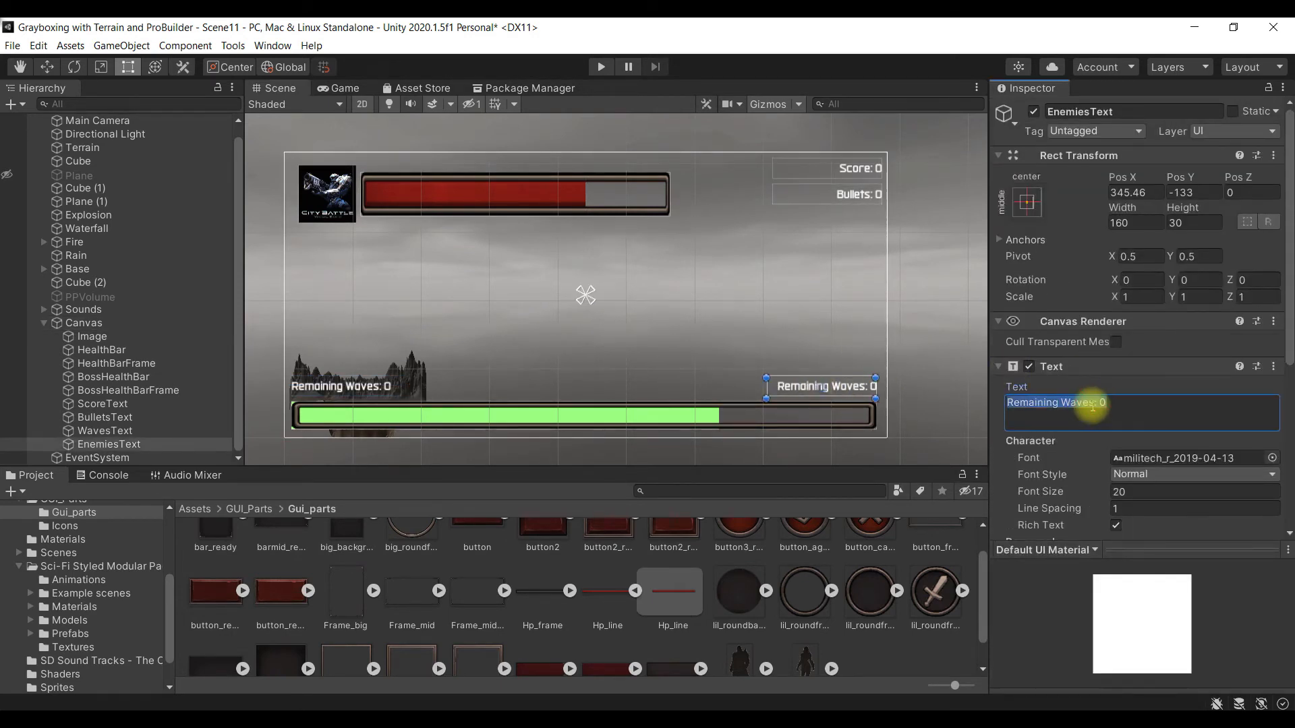
{"action": "left_click", "coordinate": [1094, 403]}
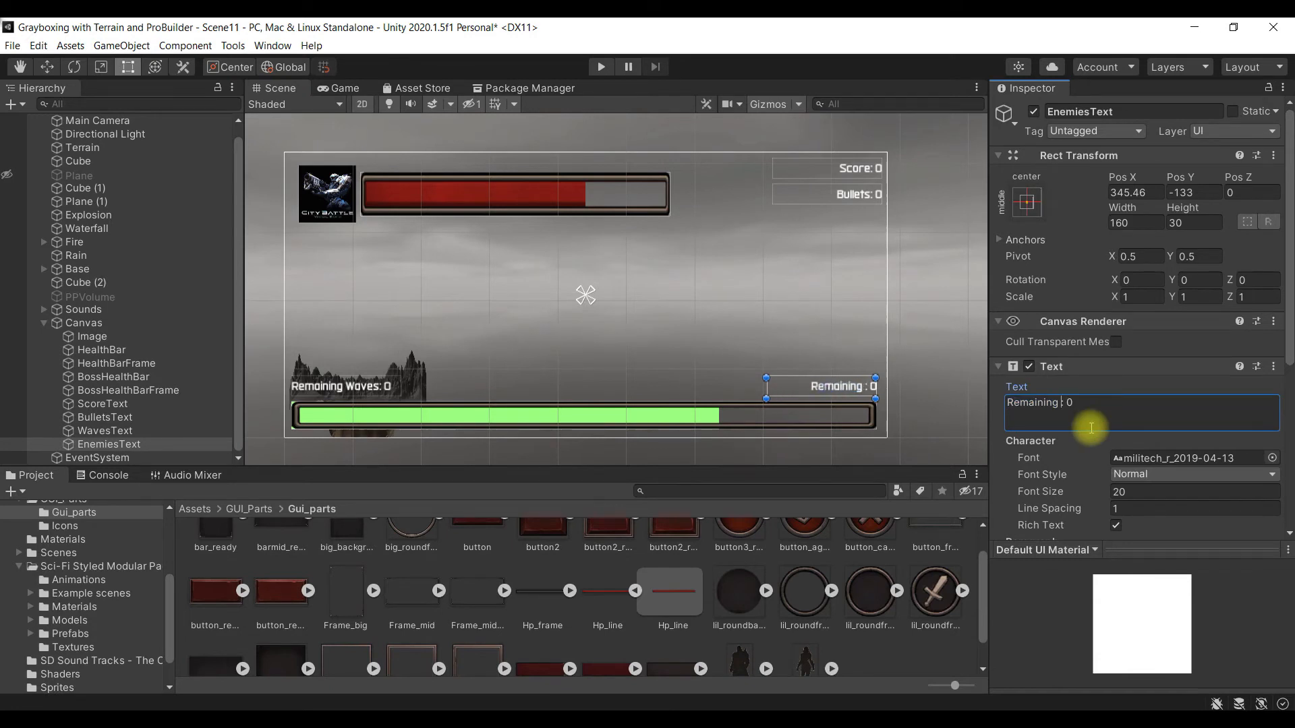
{"action": "type", "text": "Enemies"}
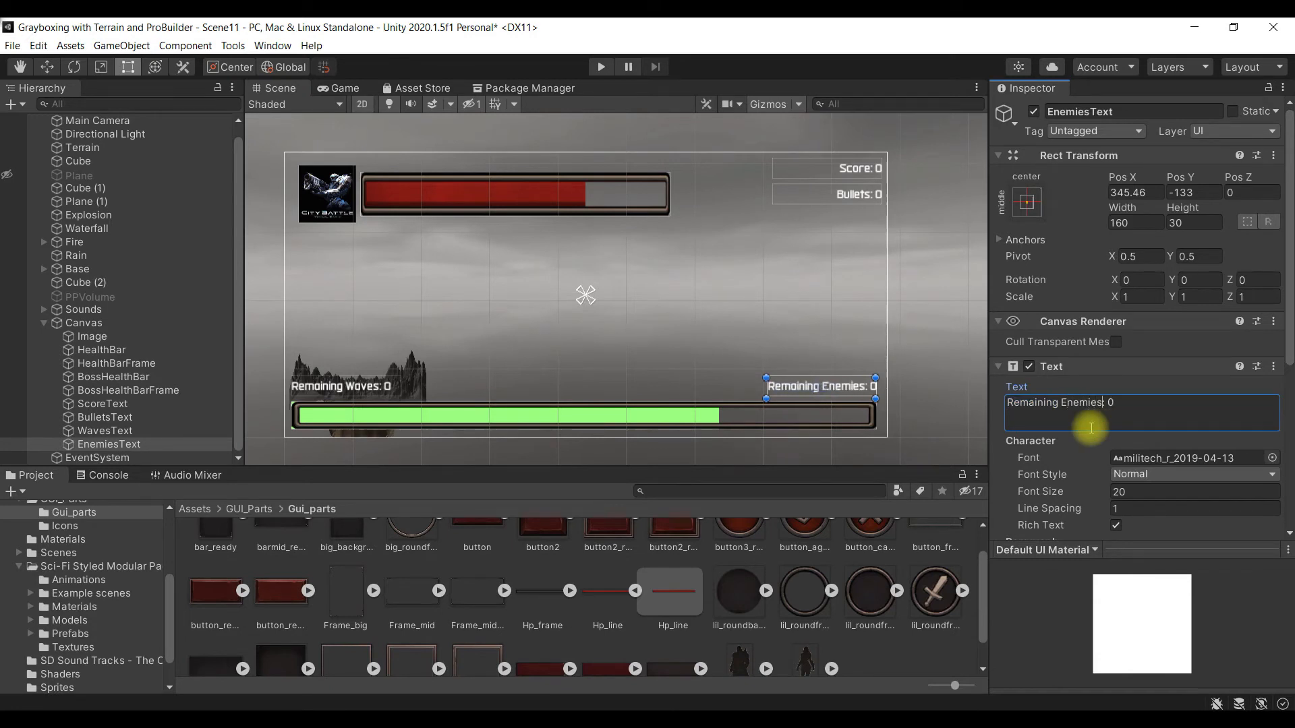
{"action": "left_click", "coordinate": [880, 355]}
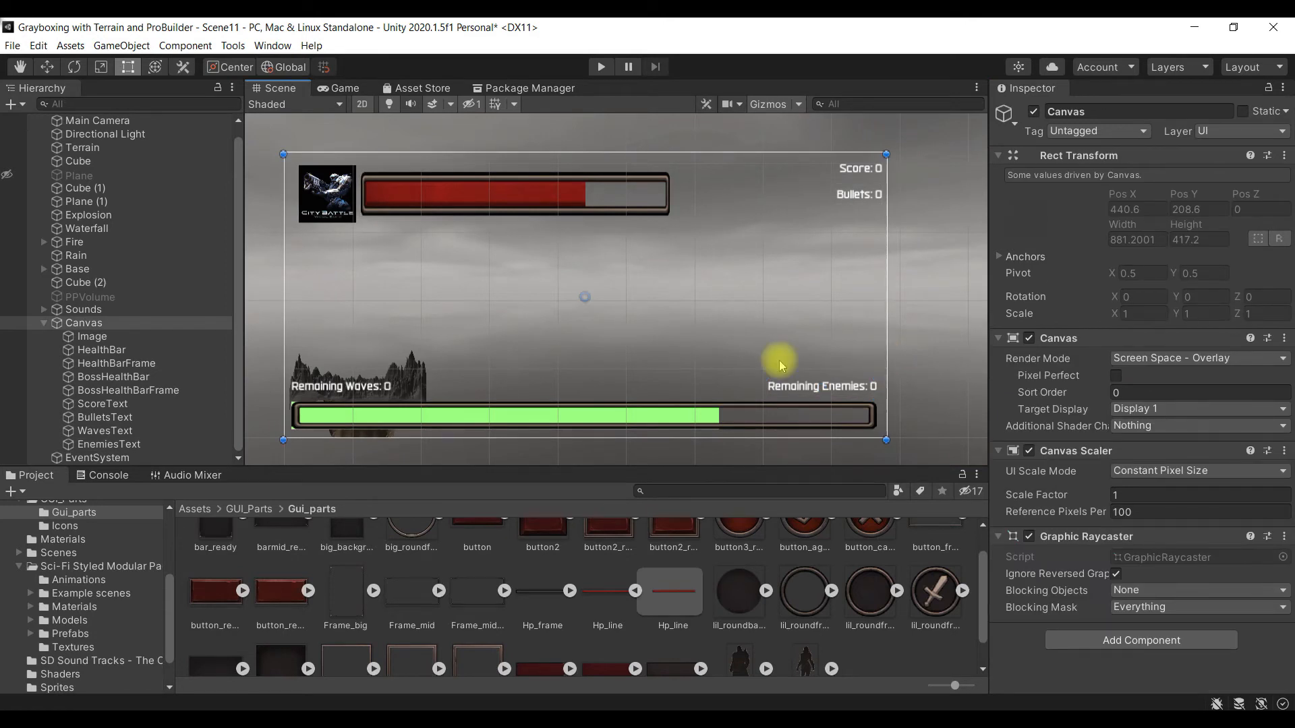
Step: Save the scene and play-test it briefly to check the HUD labels
{"action": "key", "text": "ctrl+s"}
{"action": "left_click", "coordinate": [601, 67]}
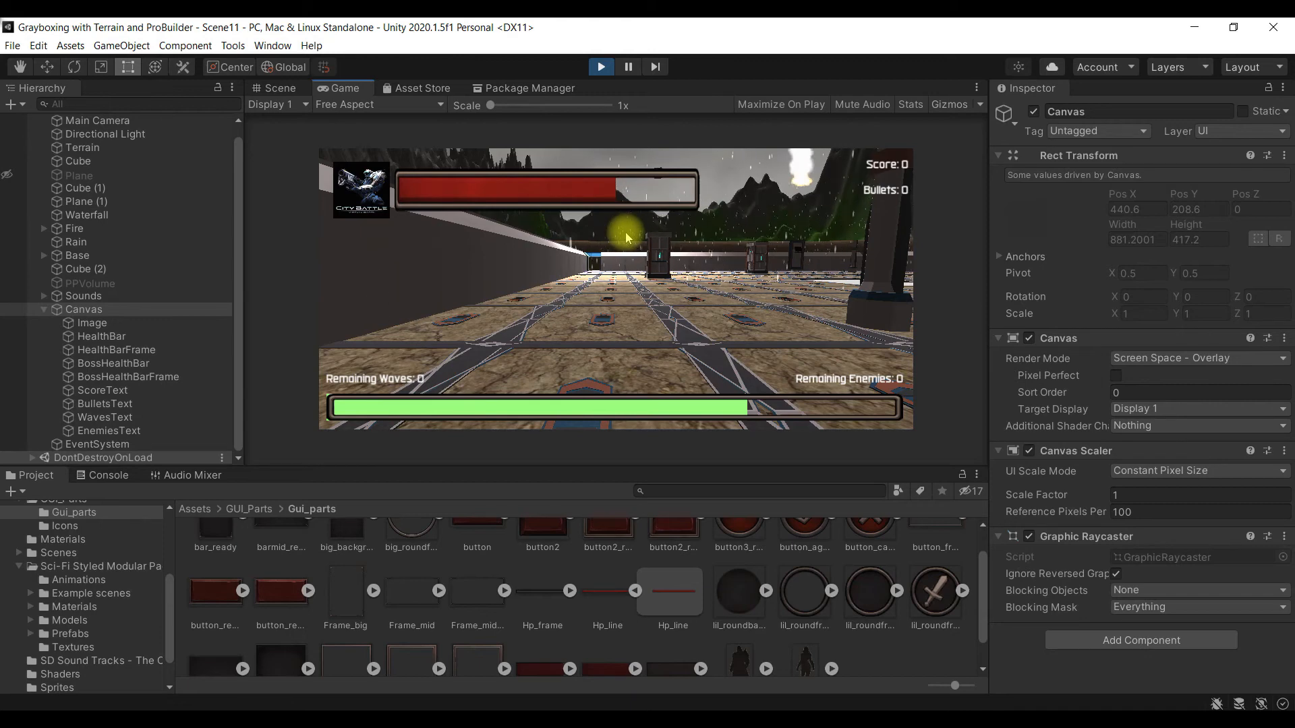
{"action": "left_click", "coordinate": [601, 67]}
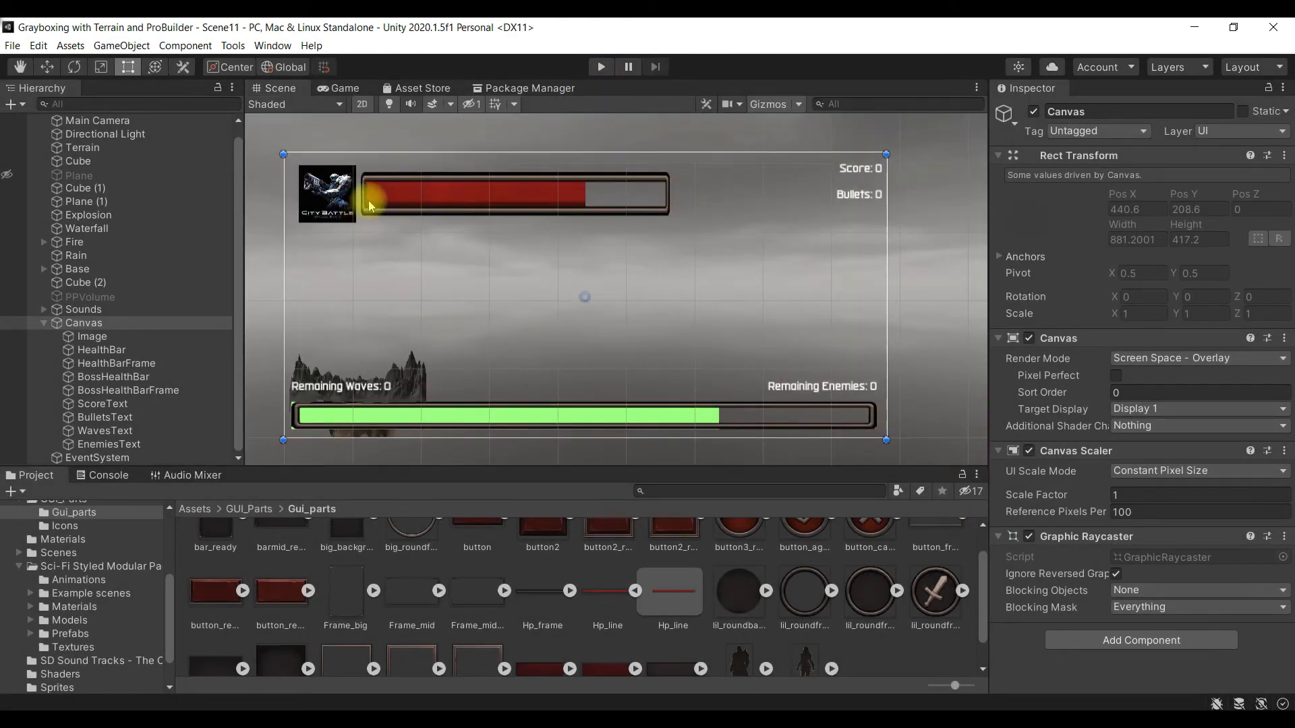
Step: Anchor the avatar Image to the canvas's top-left corner without changing its pivot or placement
{"action": "left_click", "coordinate": [329, 199]}
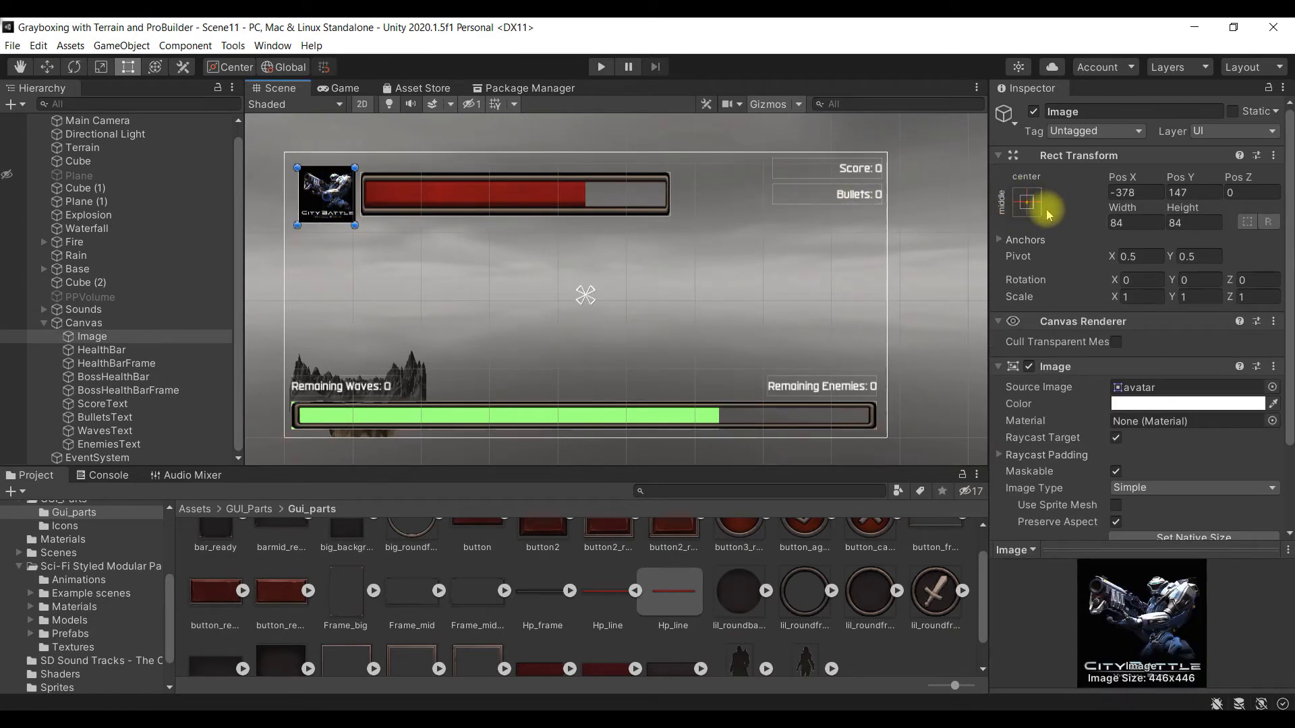
{"action": "left_click", "coordinate": [1027, 202]}
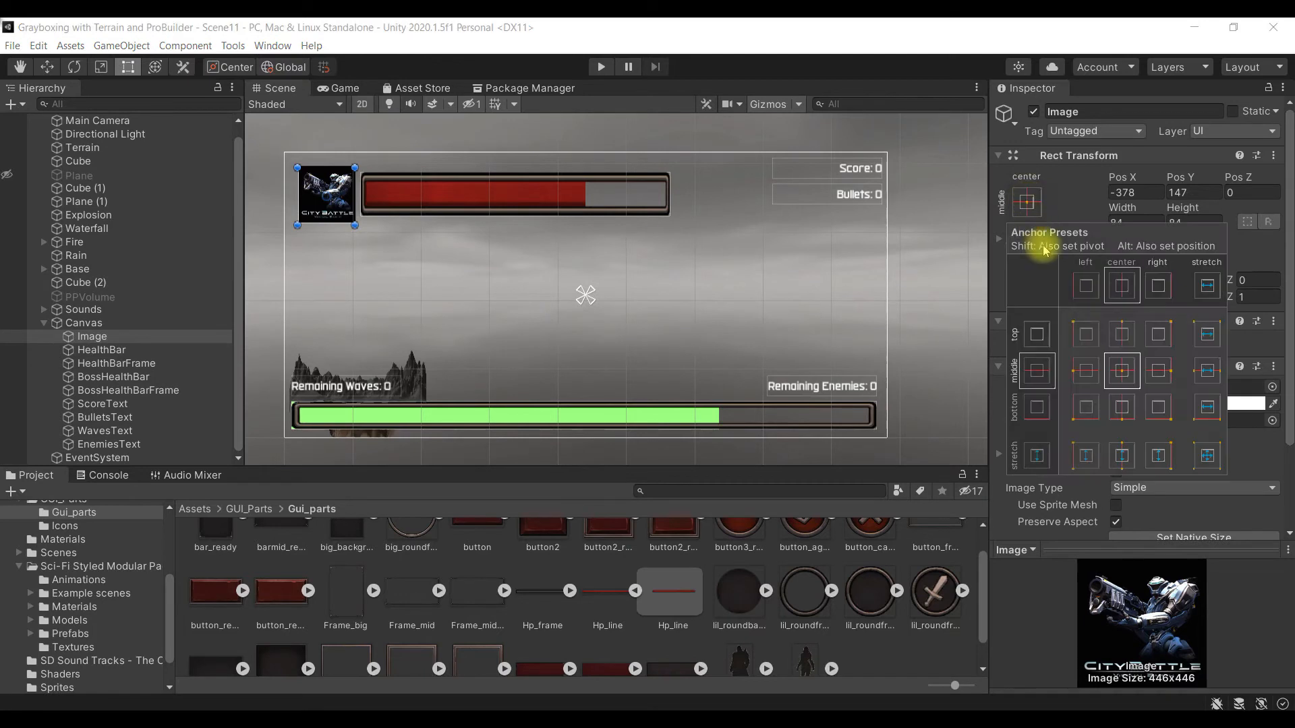
{"action": "key", "text": "alt"}
{"action": "key", "text": "alt"}
{"action": "key", "text": "alt"}
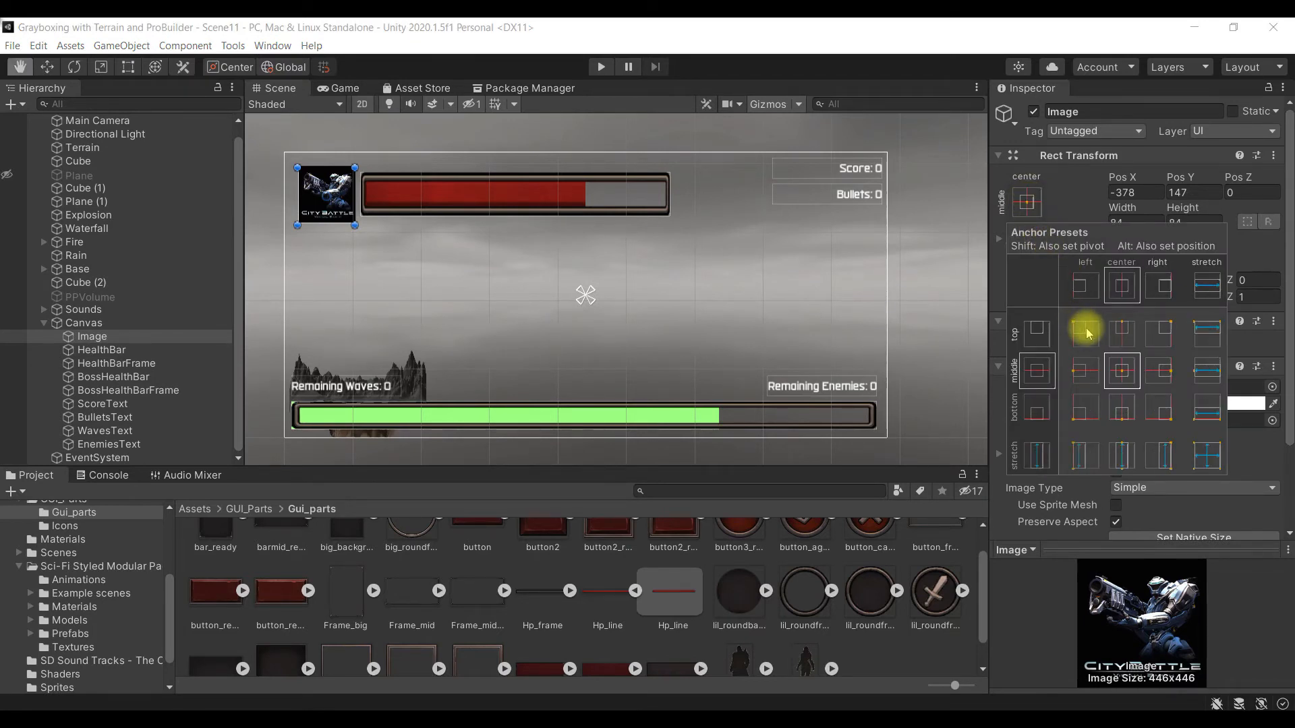
{"action": "key", "text": "alt+shift"}
{"action": "key", "text": "alt+shift"}
{"action": "key", "text": "alt"}
{"action": "key", "text": "alt"}
{"action": "key", "text": "alt+shift"}
{"action": "key", "text": "alt"}
{"action": "key", "text": "alt+shift"}
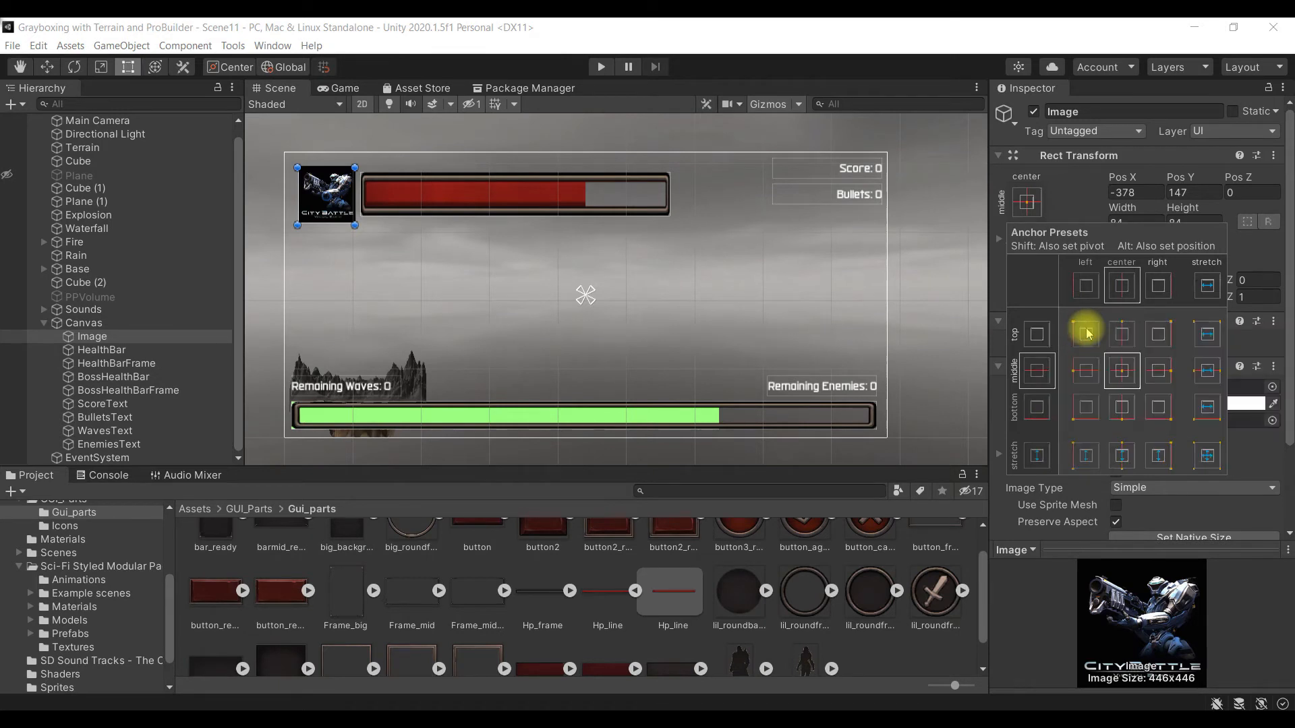
{"action": "key", "text": "alt"}
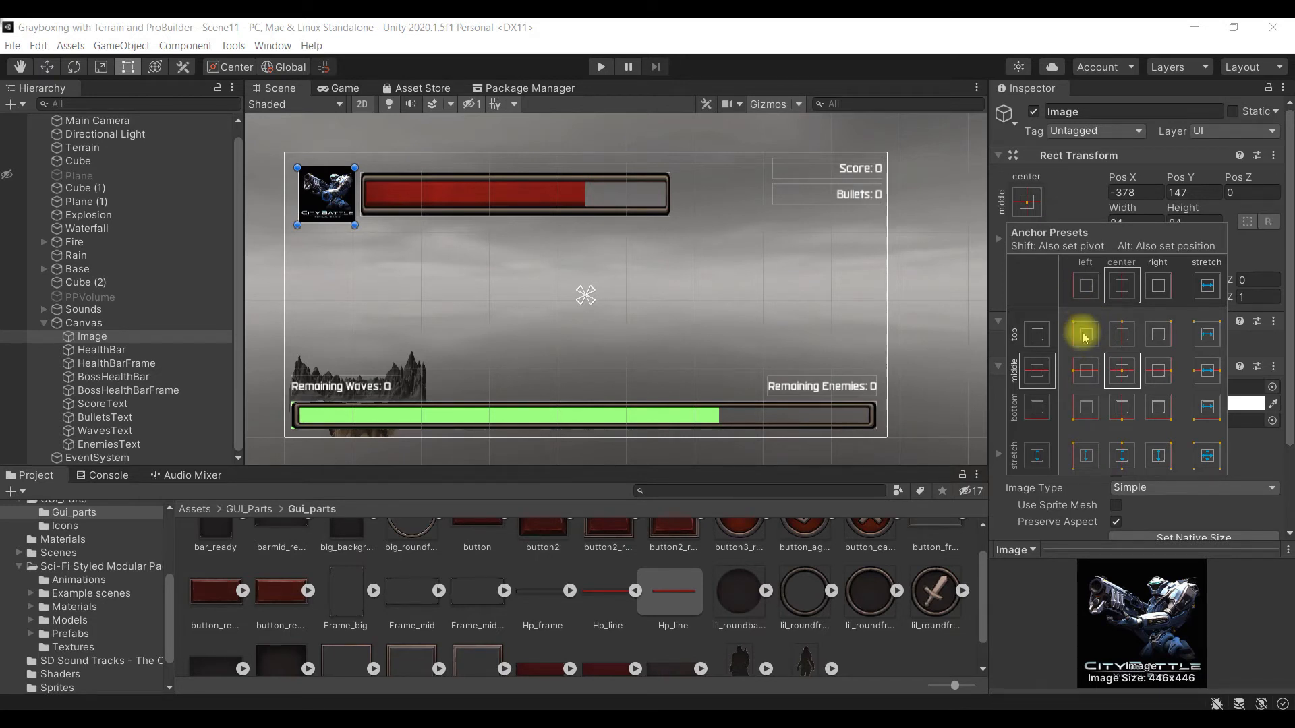
{"action": "left_click", "coordinate": [1085, 335]}
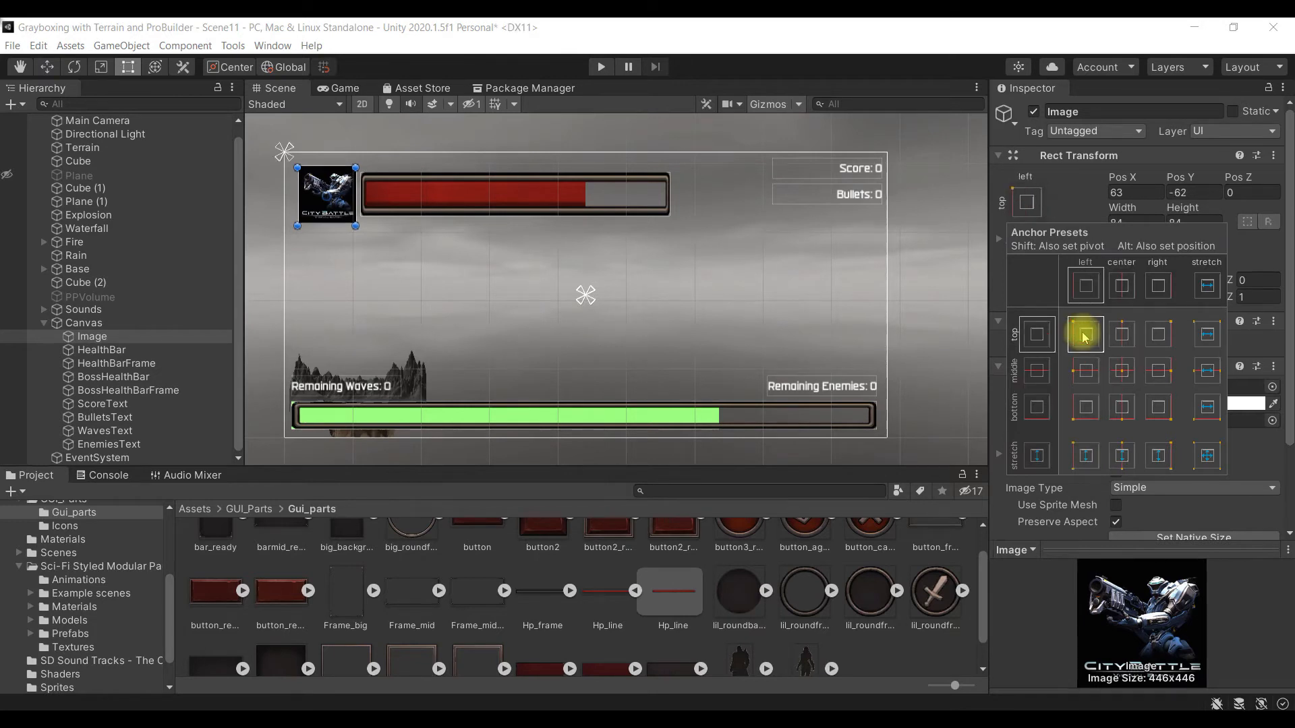
Step: Anchor ScoreText and BulletsText to the canvas's top-right corner
{"action": "left_click", "coordinate": [856, 170]}
{"action": "left_click", "coordinate": [1027, 202]}
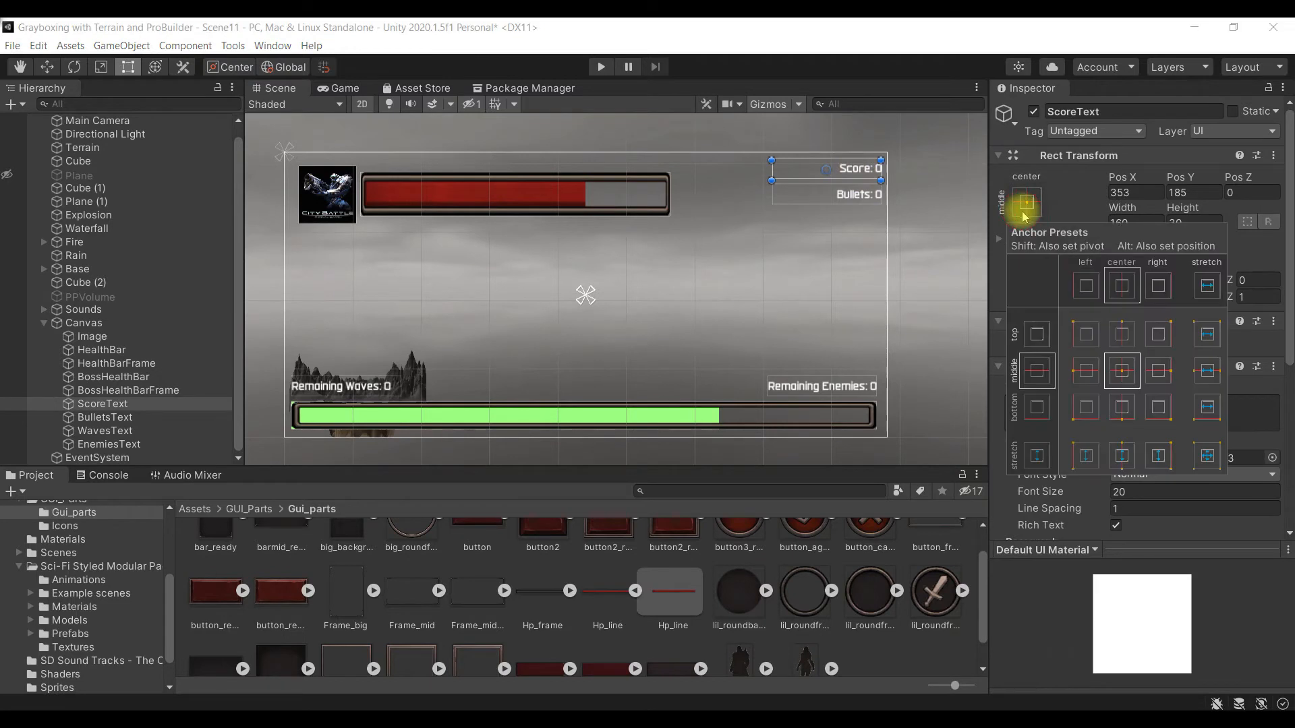
{"action": "left_click", "coordinate": [1161, 336]}
{"action": "left_click", "coordinate": [826, 195]}
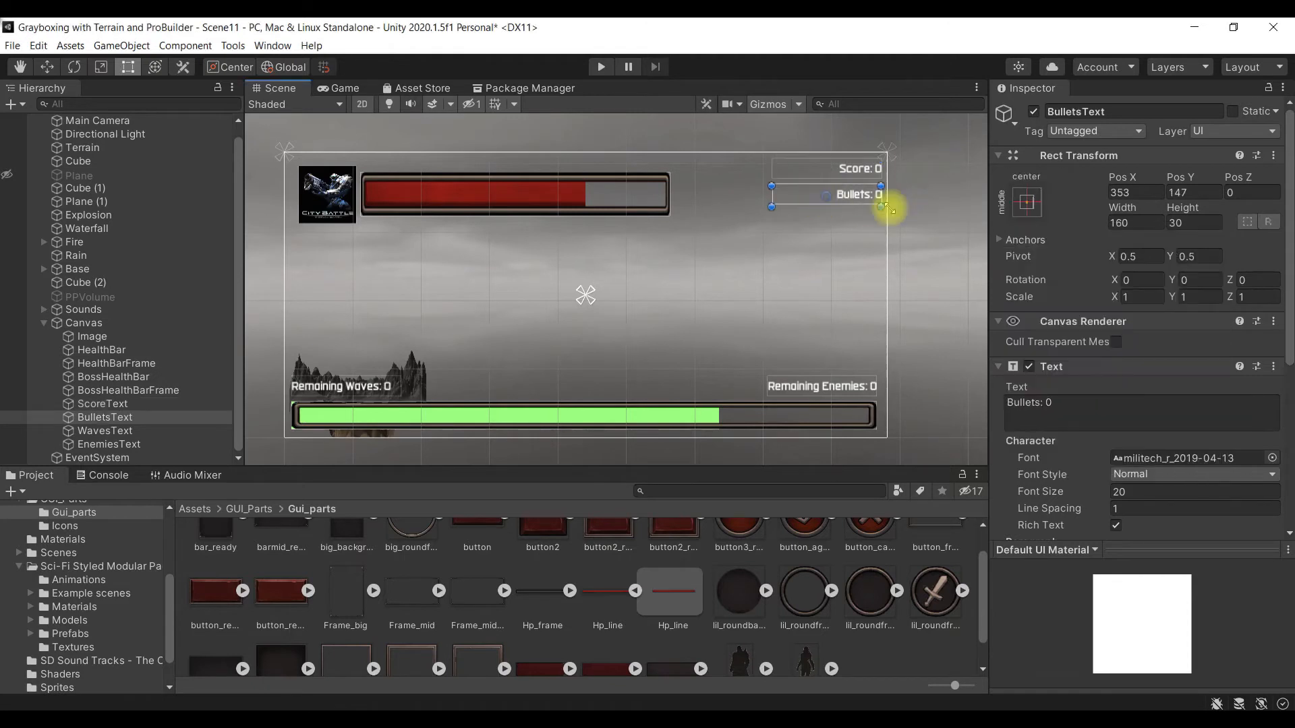
{"action": "left_click", "coordinate": [1026, 203]}
{"action": "left_click", "coordinate": [1158, 335]}
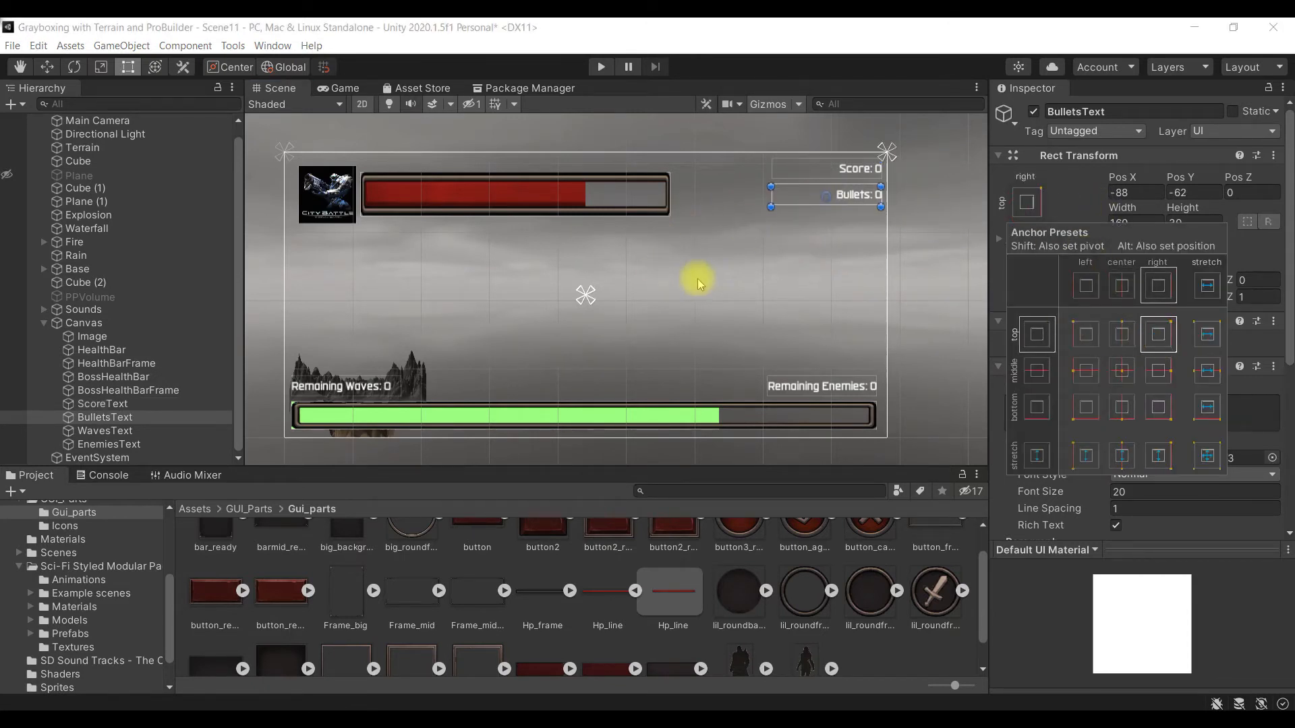
Step: Anchor HealthBarFrame to the canvas's top-left corner
{"action": "left_click", "coordinate": [553, 188]}
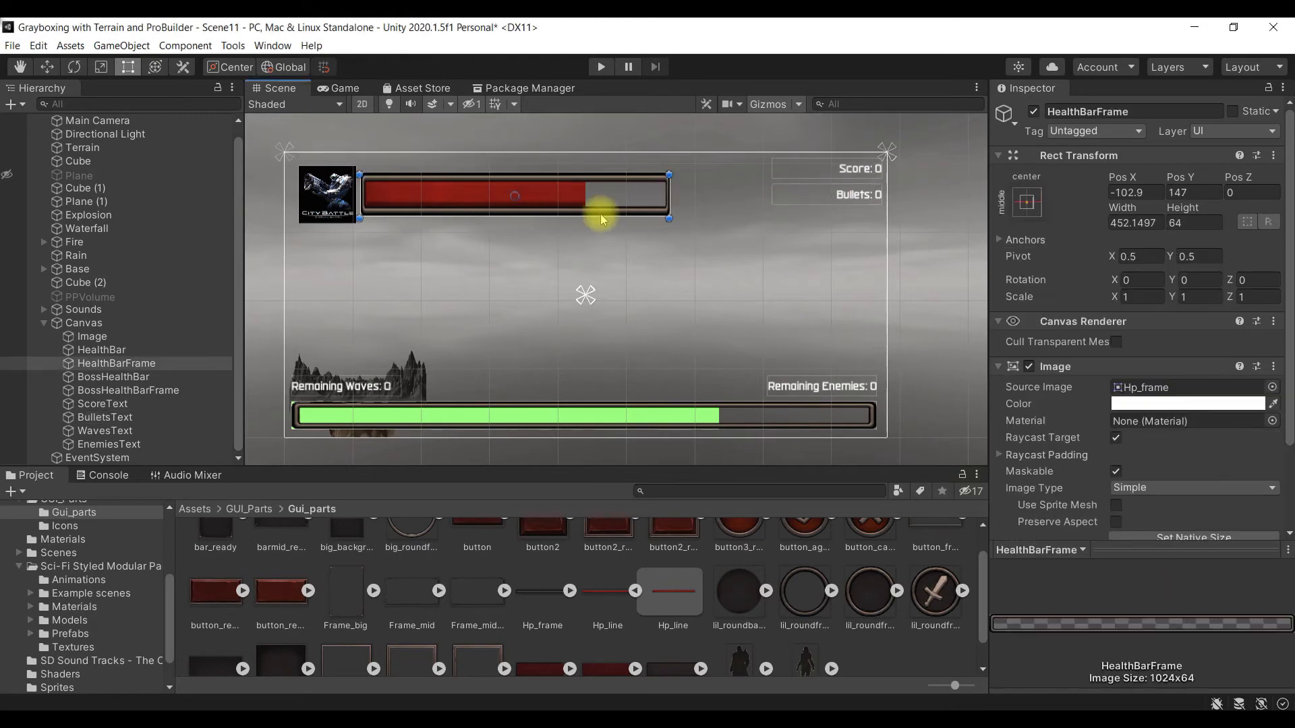
{"action": "left_click", "coordinate": [1027, 202]}
{"action": "left_click", "coordinate": [1084, 335]}
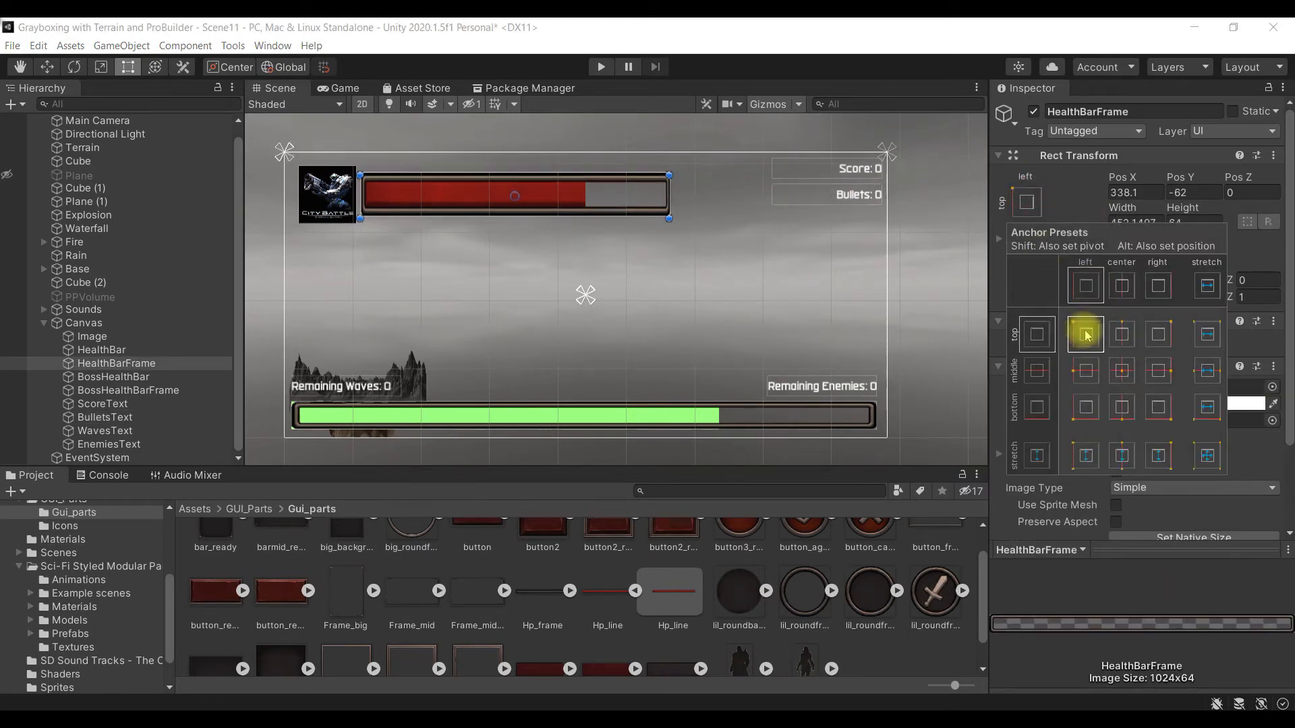
Step: Anchor BossHealthBarFrame to the bottom of the canvas with horizontal stretch
{"action": "left_click", "coordinate": [535, 416]}
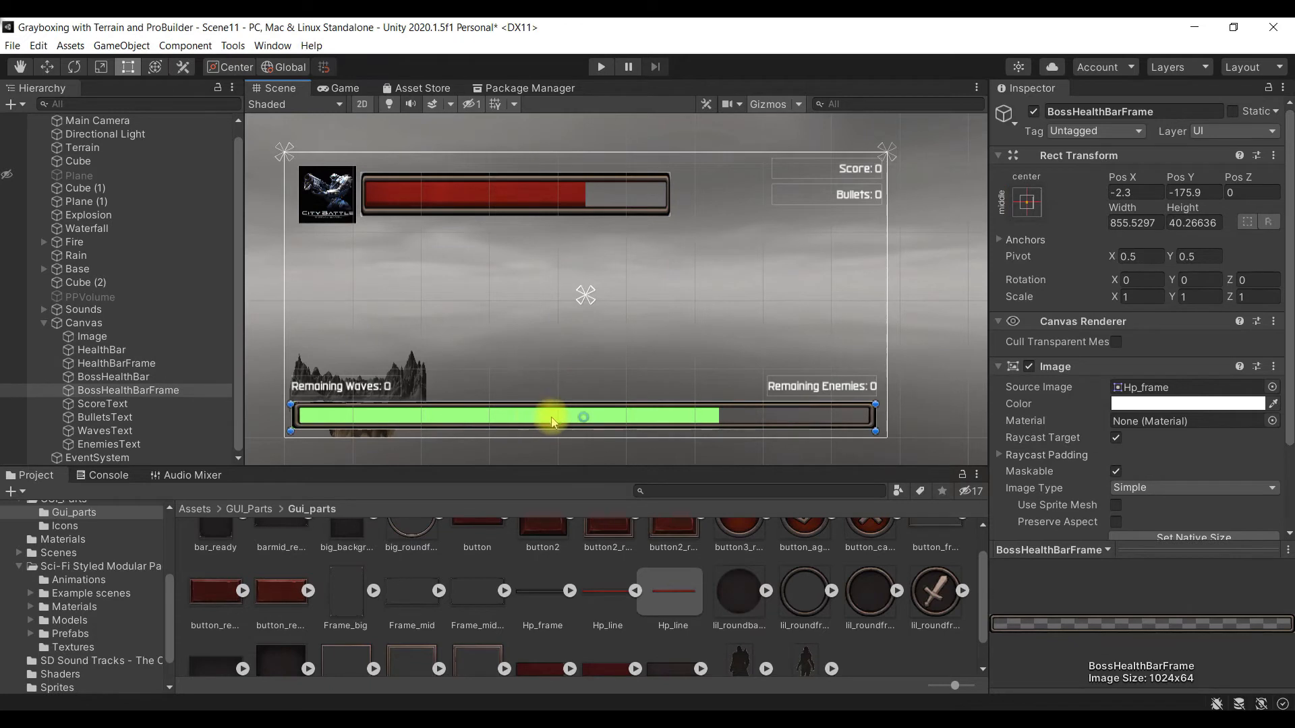
{"action": "left_click", "coordinate": [1028, 203]}
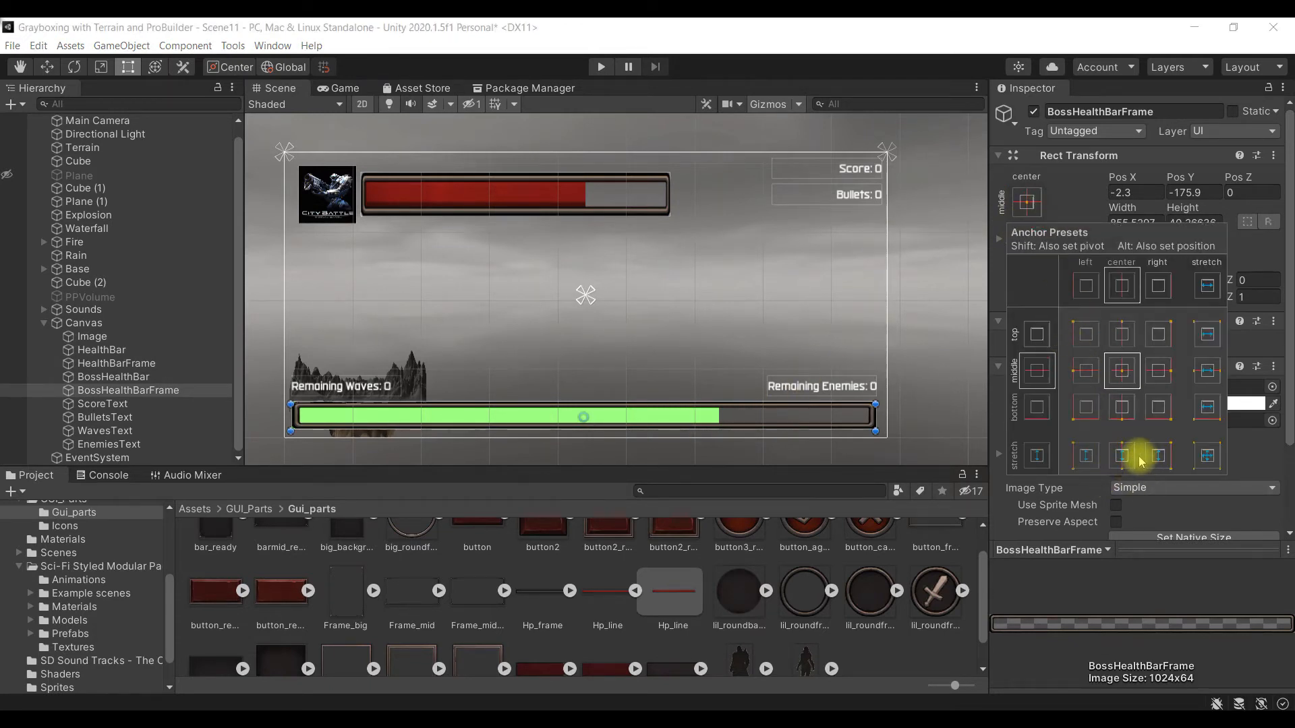
{"action": "left_click", "coordinate": [1206, 407]}
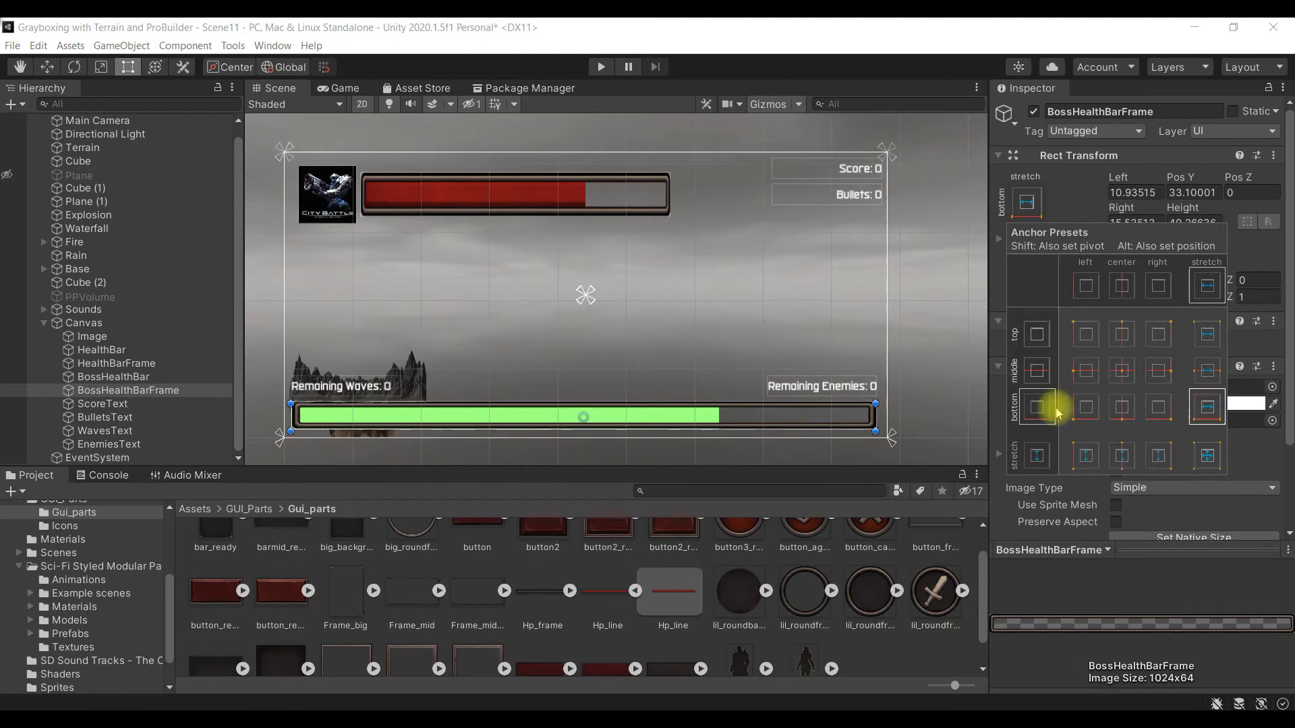
Step: Anchor EnemiesText to the canvas's bottom-right corner and WavesText to its bottom-left corner
{"action": "left_click", "coordinate": [835, 388]}
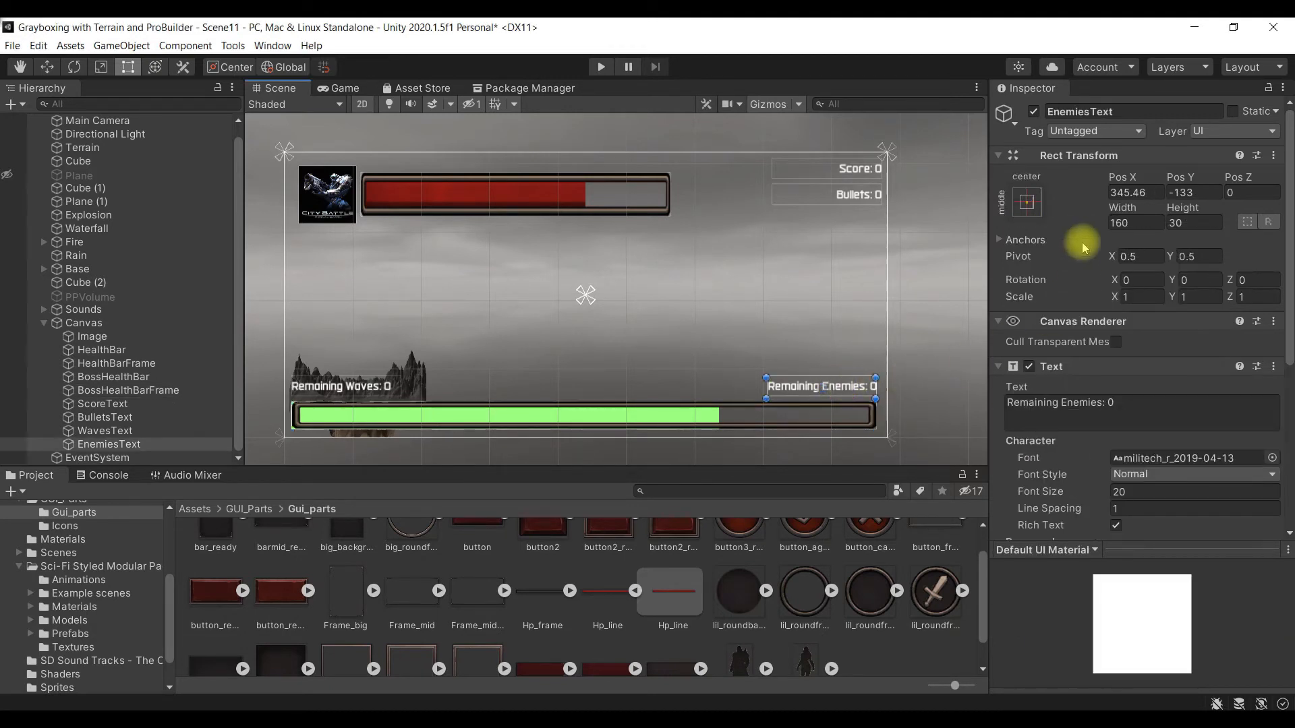
{"action": "left_click", "coordinate": [1027, 202]}
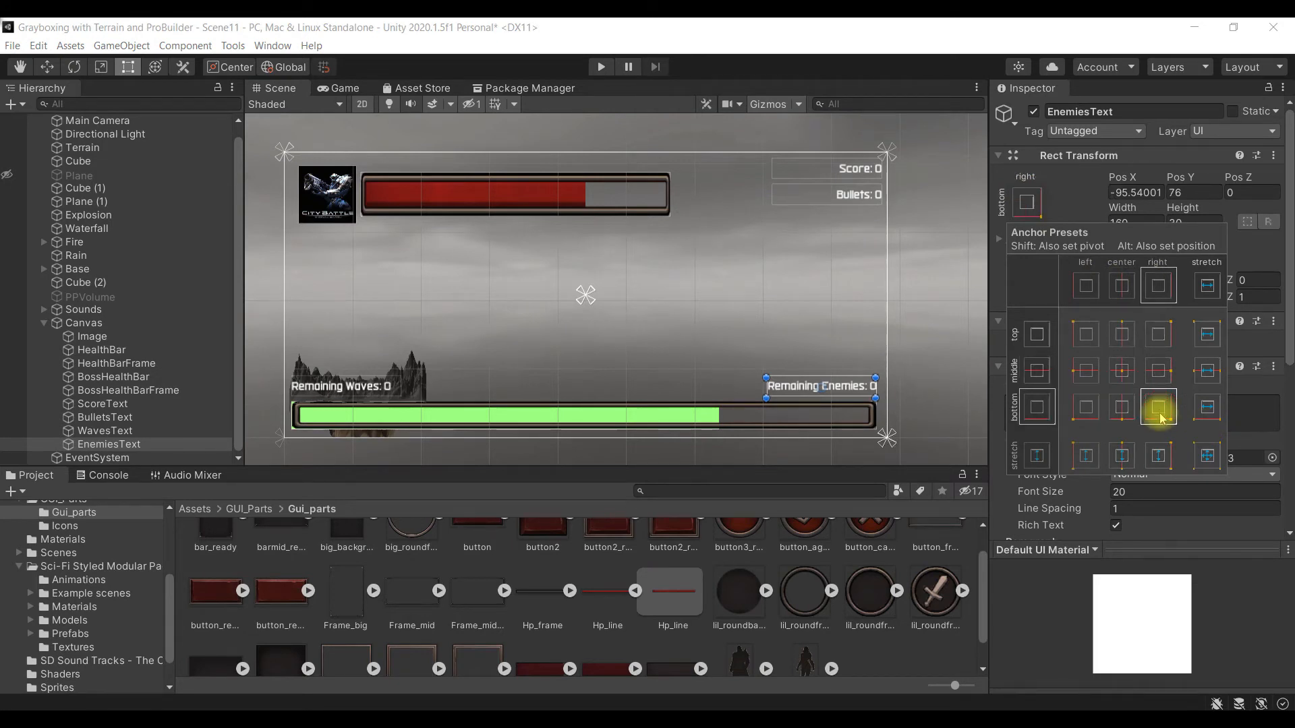
{"action": "left_click", "coordinate": [324, 389]}
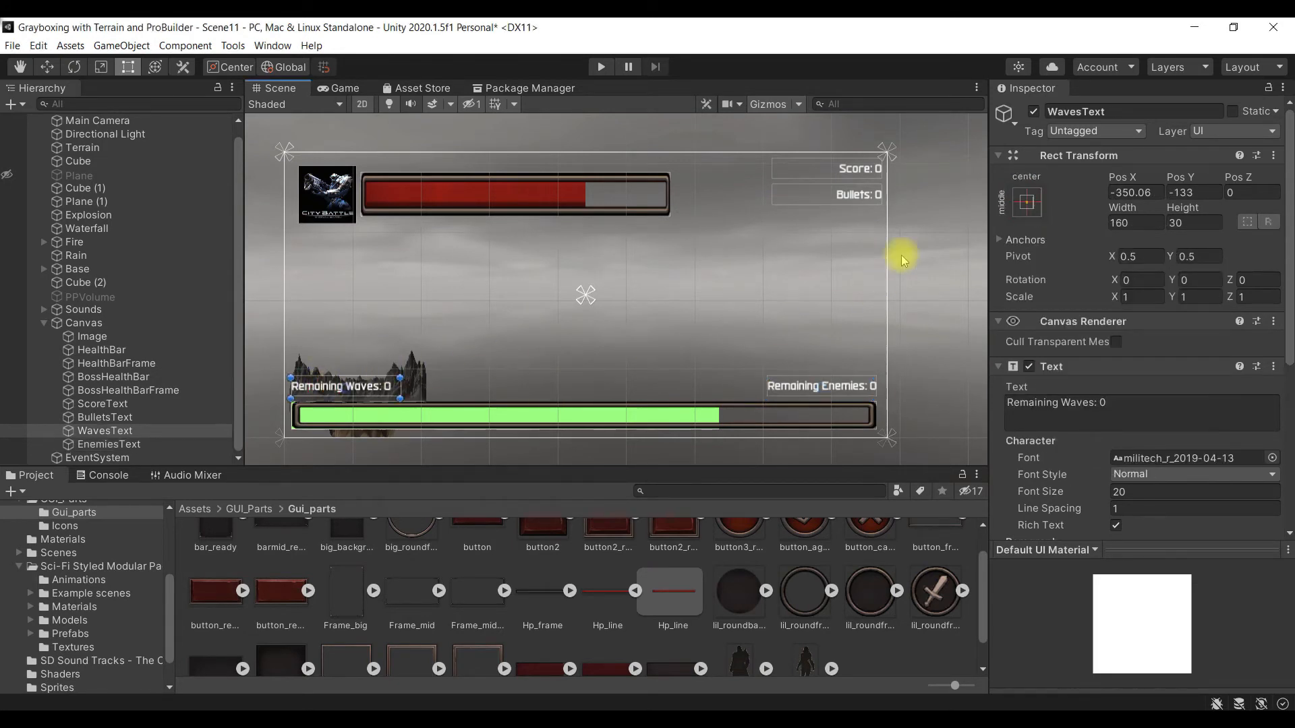
{"action": "left_click", "coordinate": [1027, 202]}
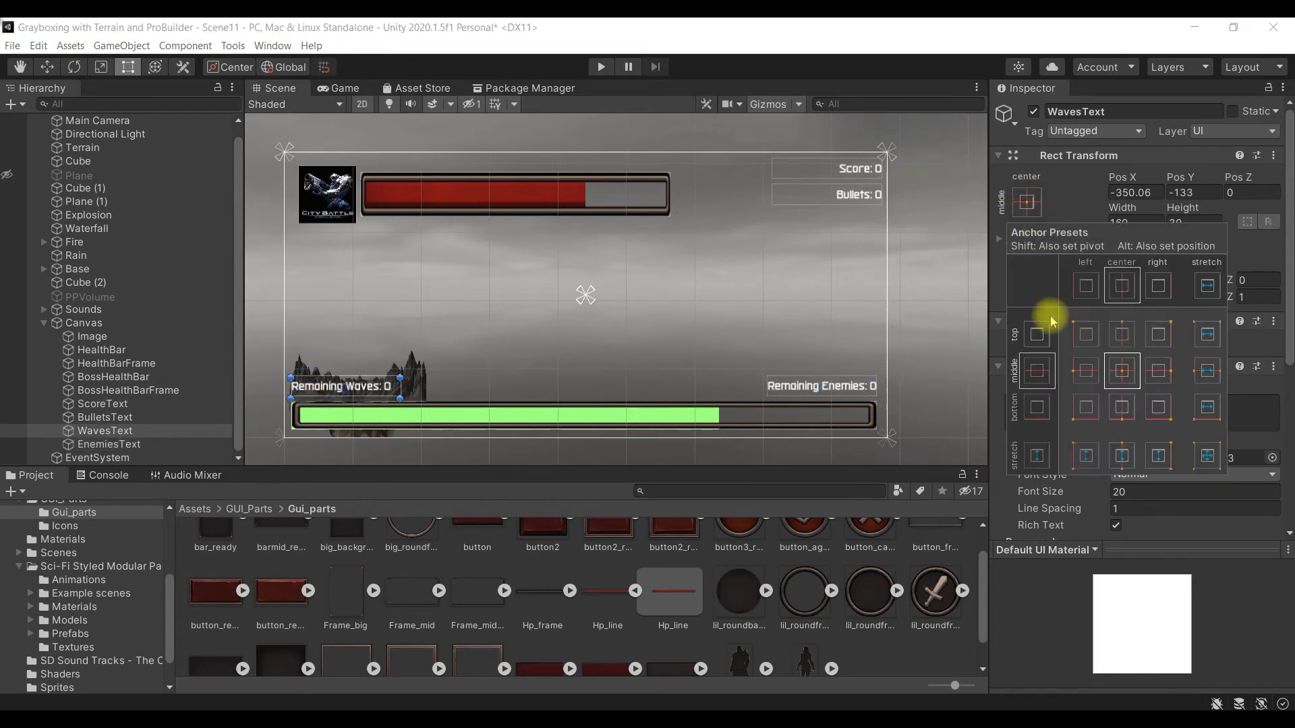
{"action": "left_click", "coordinate": [1087, 409]}
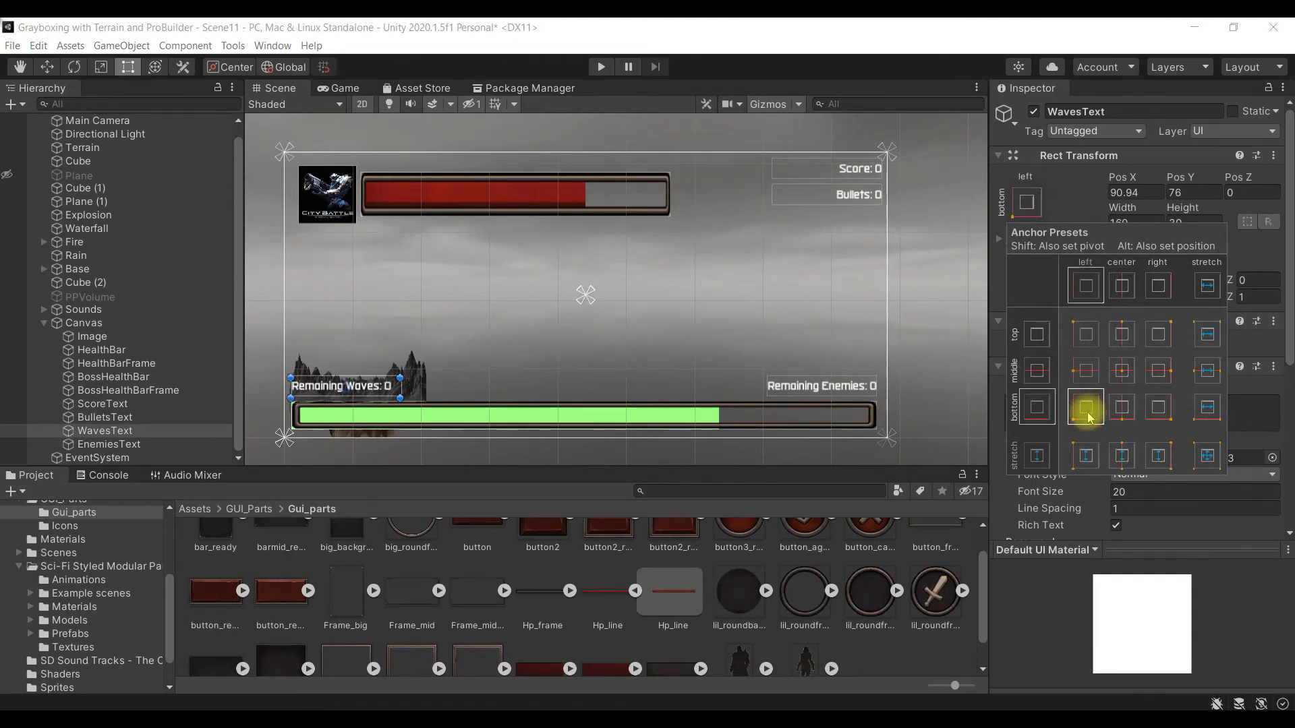
Step: Play-test the scene to check the HUD layout with the new anchors, and stop it again
{"action": "left_click", "coordinate": [722, 340]}
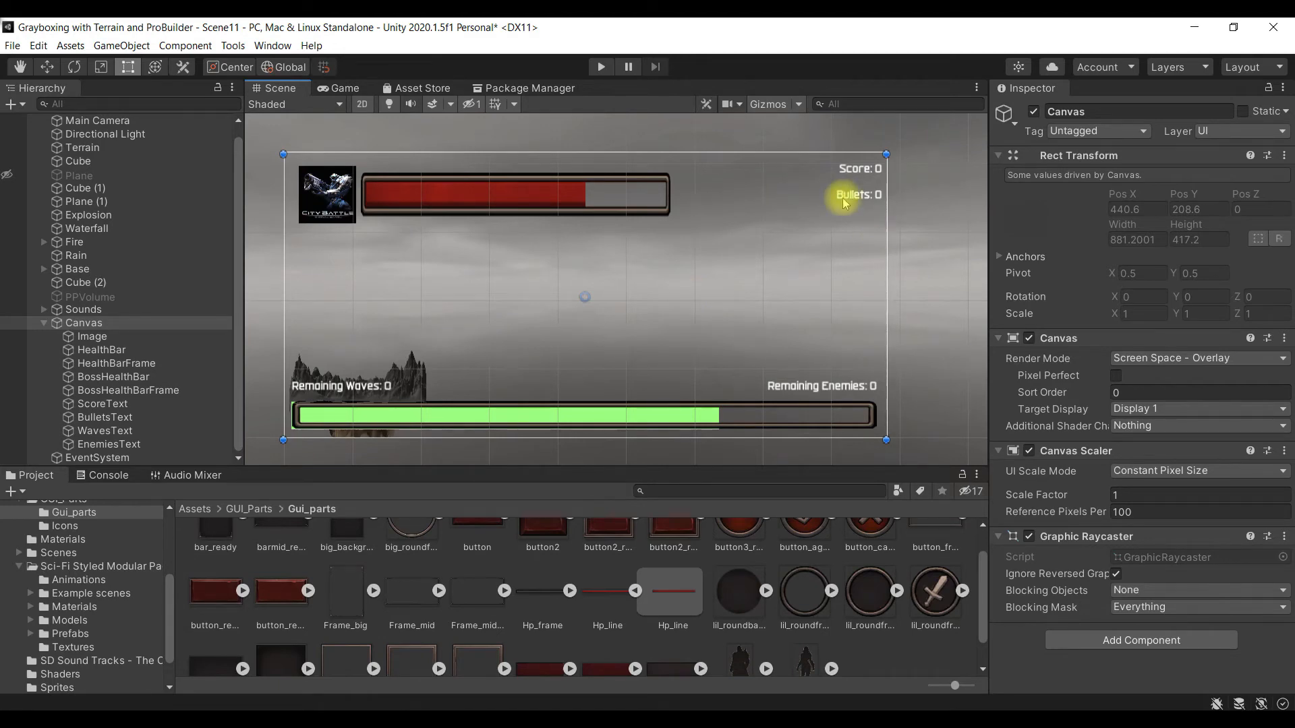
{"action": "left_click", "coordinate": [601, 67]}
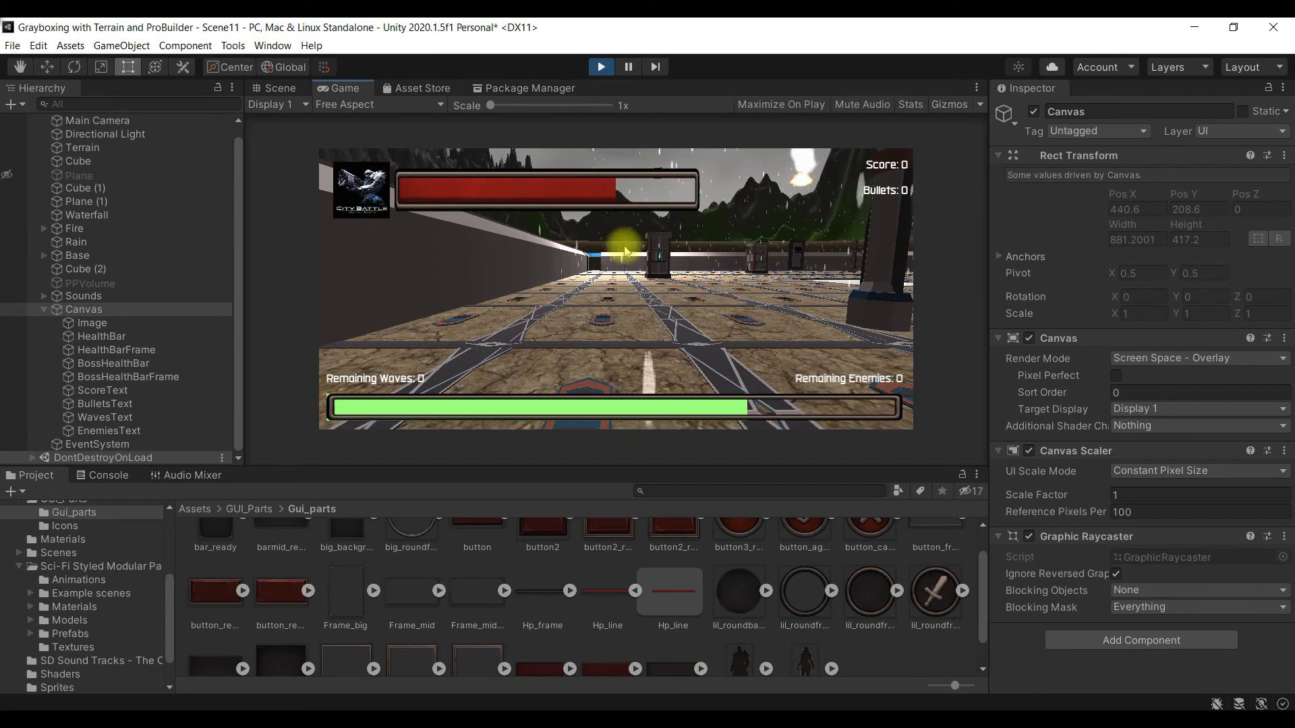
{"action": "left_click", "coordinate": [598, 69]}
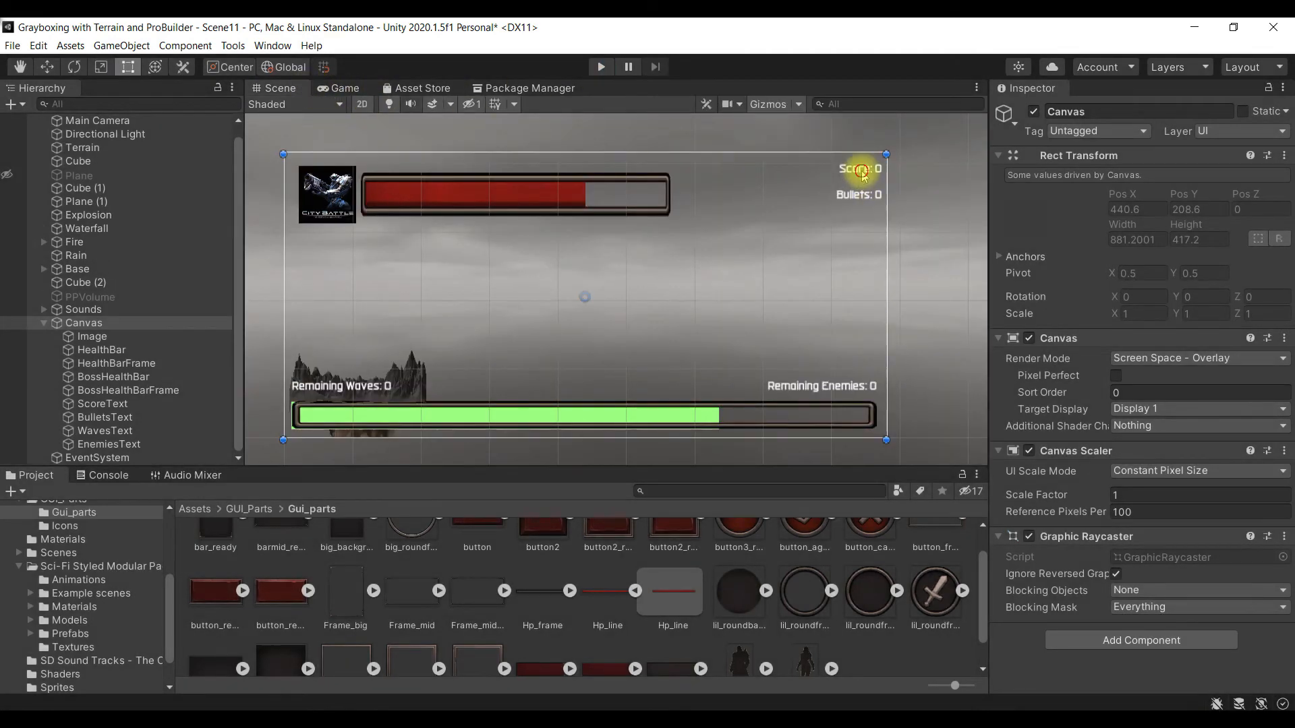
Step: Nudge ScoreText and BulletsText together slightly left, to Pos X -92
{"action": "left_click", "coordinate": [862, 170]}
{"action": "left_click", "coordinate": [864, 196], "text": "shift"}
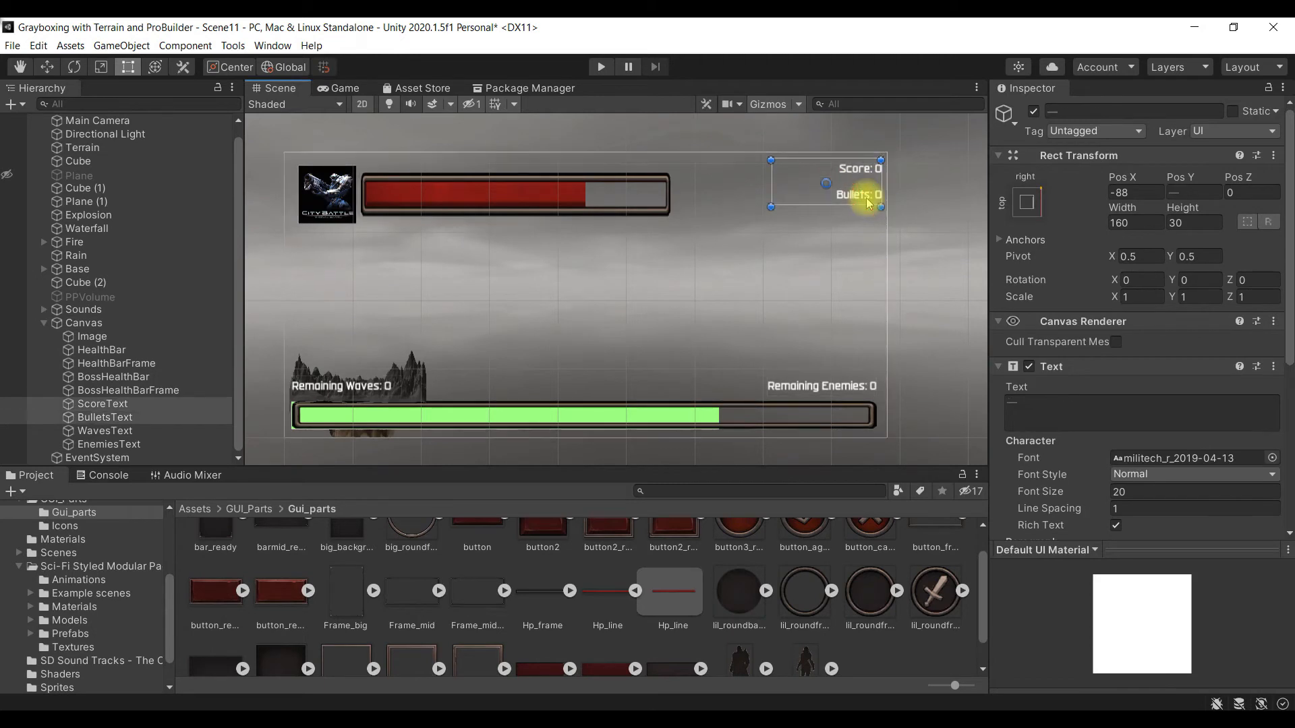
{"action": "key", "text": "Left"}
{"action": "key", "text": "Left"}
{"action": "key", "text": "Left"}
{"action": "key", "text": "Left"}
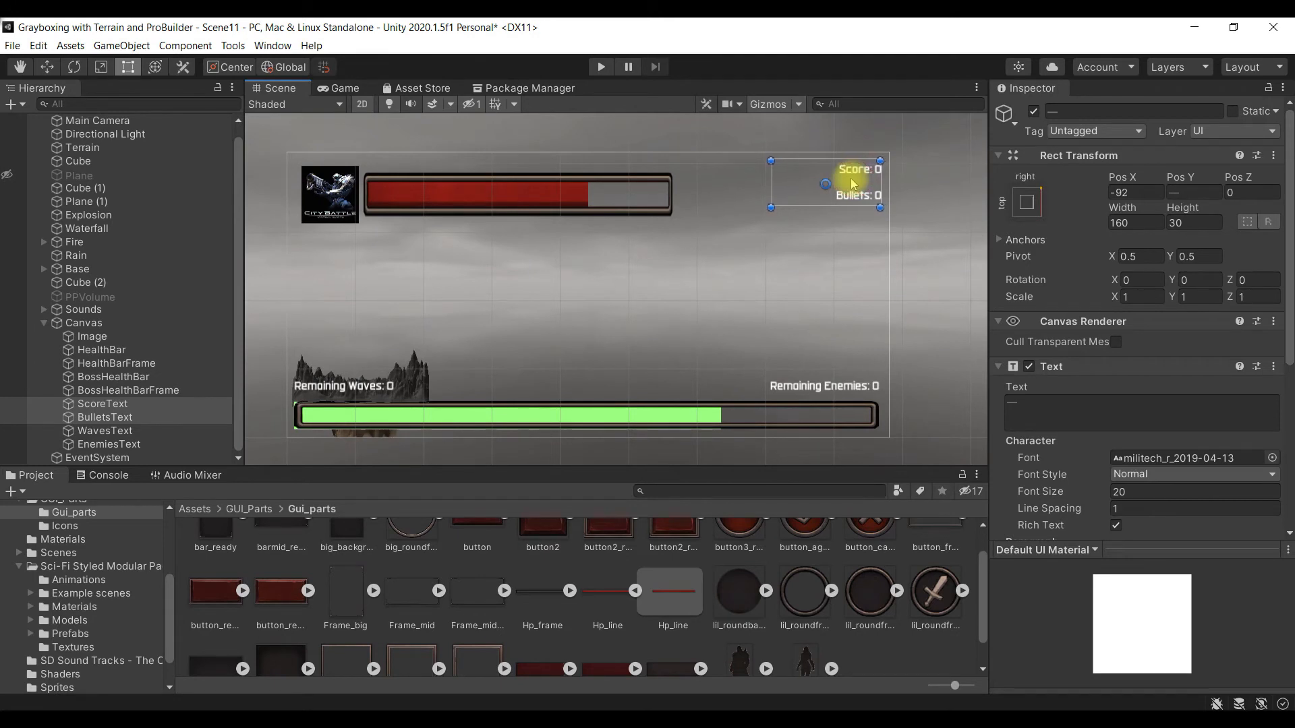
Step: Save the scene, preview the HUD from the game camera, and return to scene editing
{"action": "left_click", "coordinate": [567, 195]}
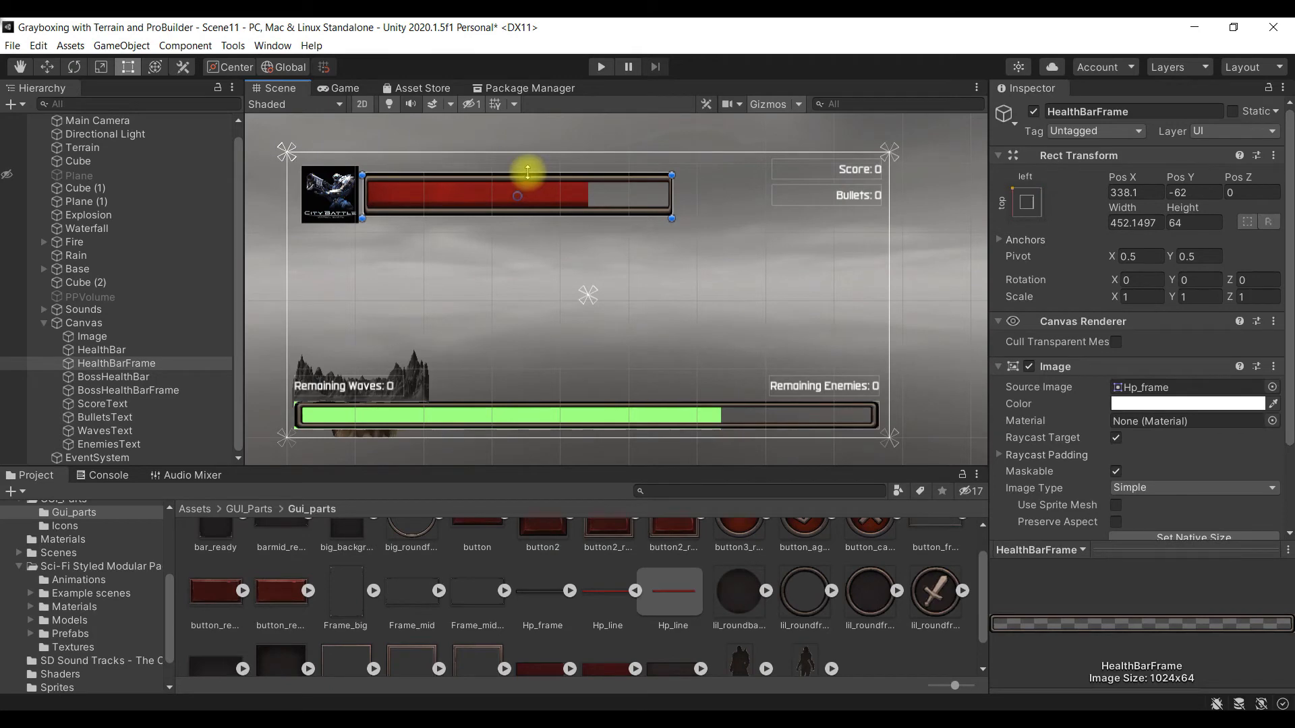
{"action": "left_click", "coordinate": [562, 168]}
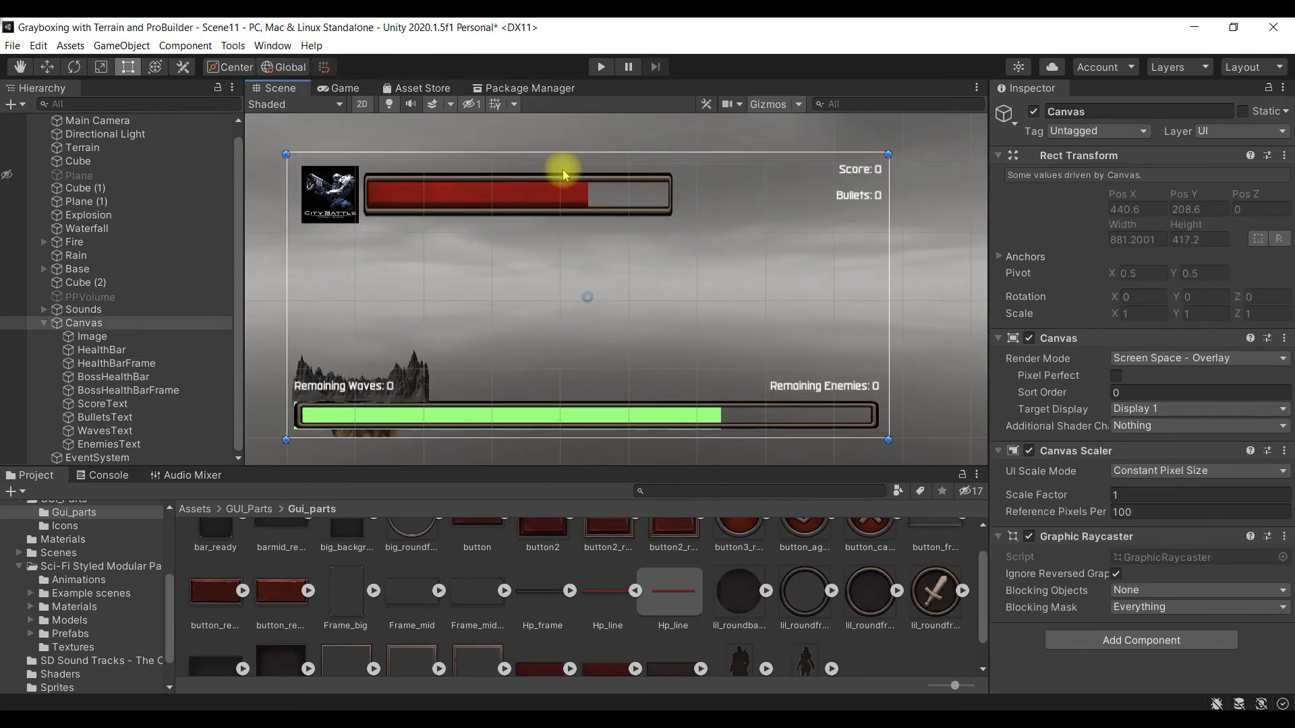
{"action": "key", "text": "ctrl+s"}
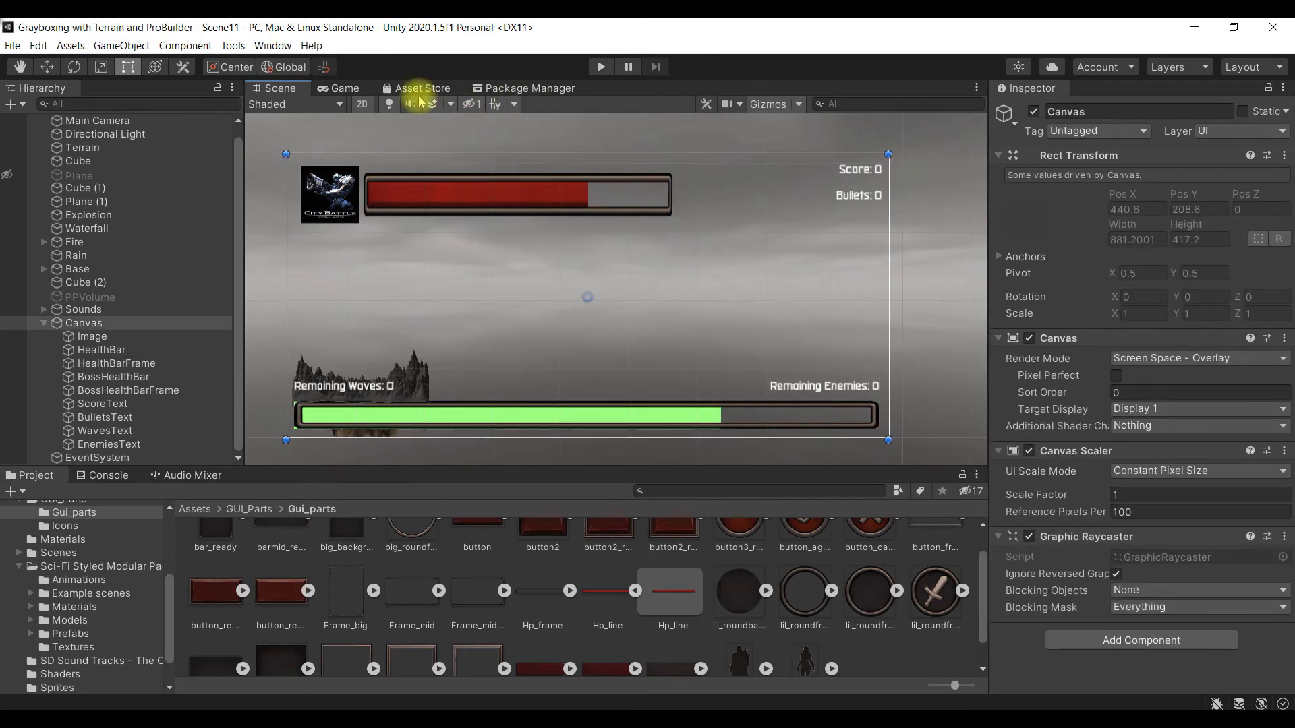
{"action": "left_click", "coordinate": [344, 88]}
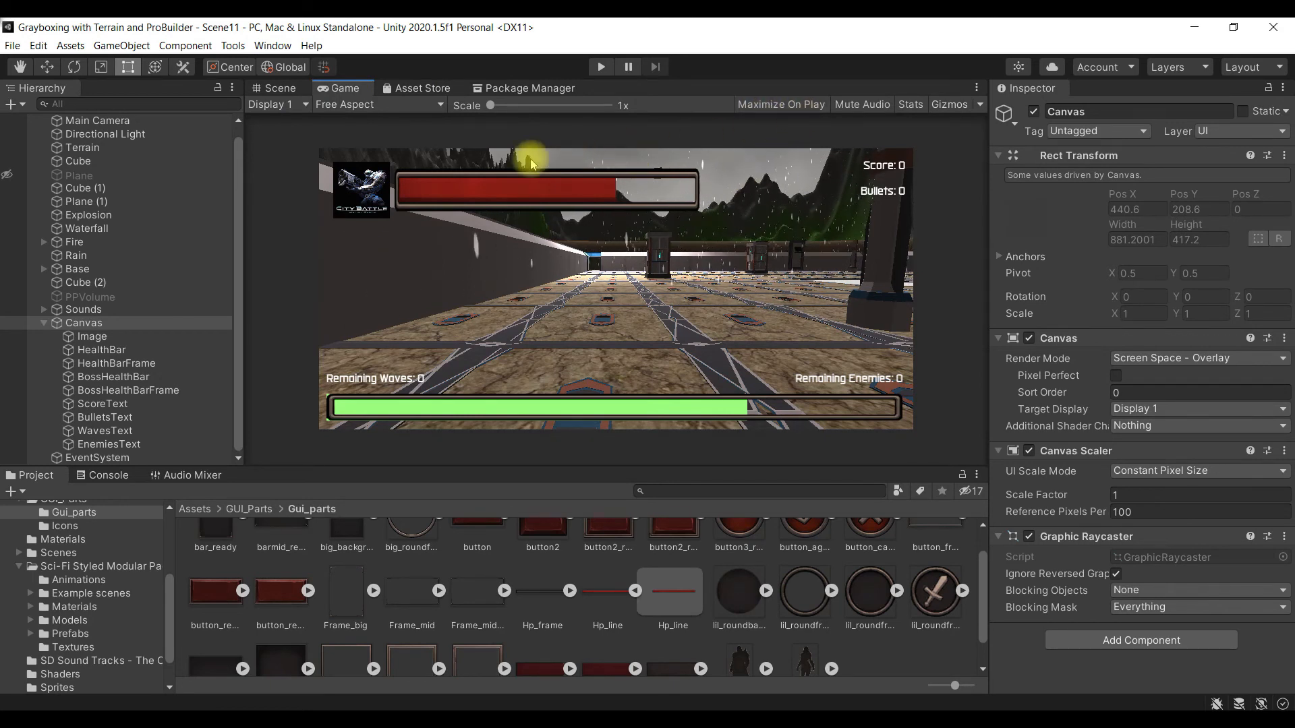
{"action": "left_click", "coordinate": [277, 87]}
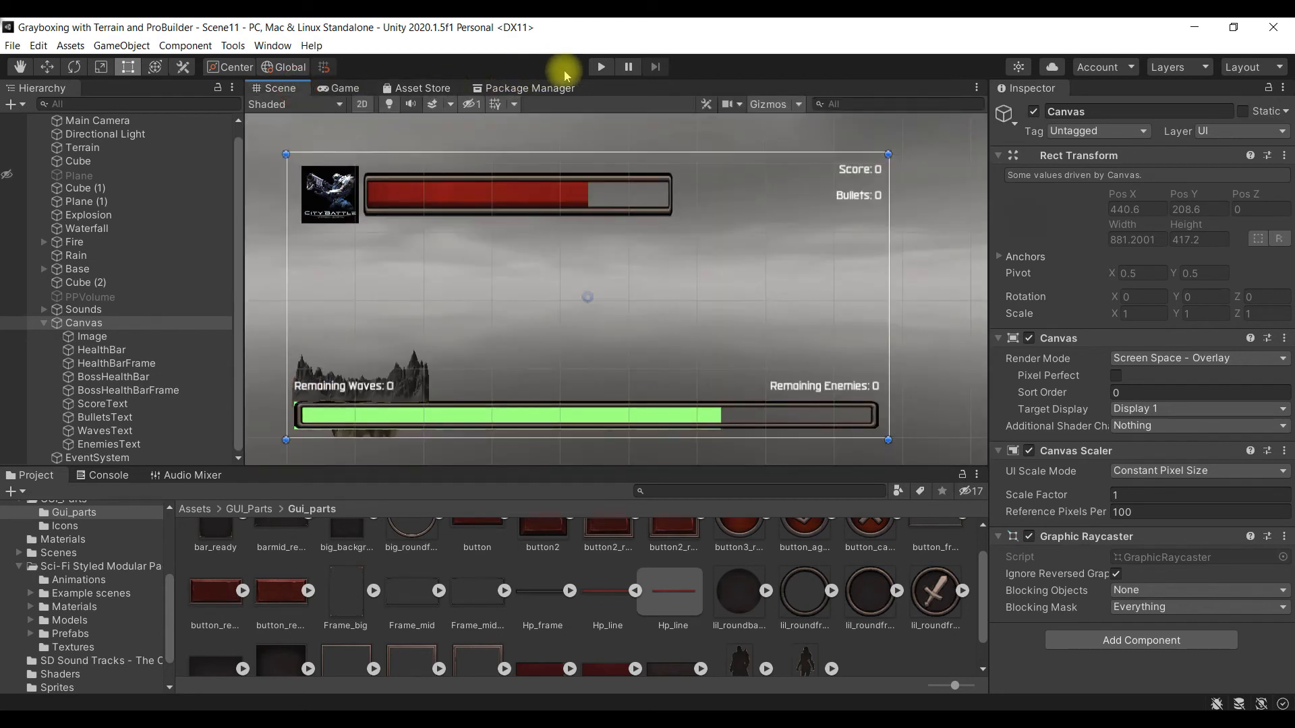
Step: Add a UI Image to the Canvas and name it PauseMenu
{"action": "right_click", "coordinate": [103, 324]}
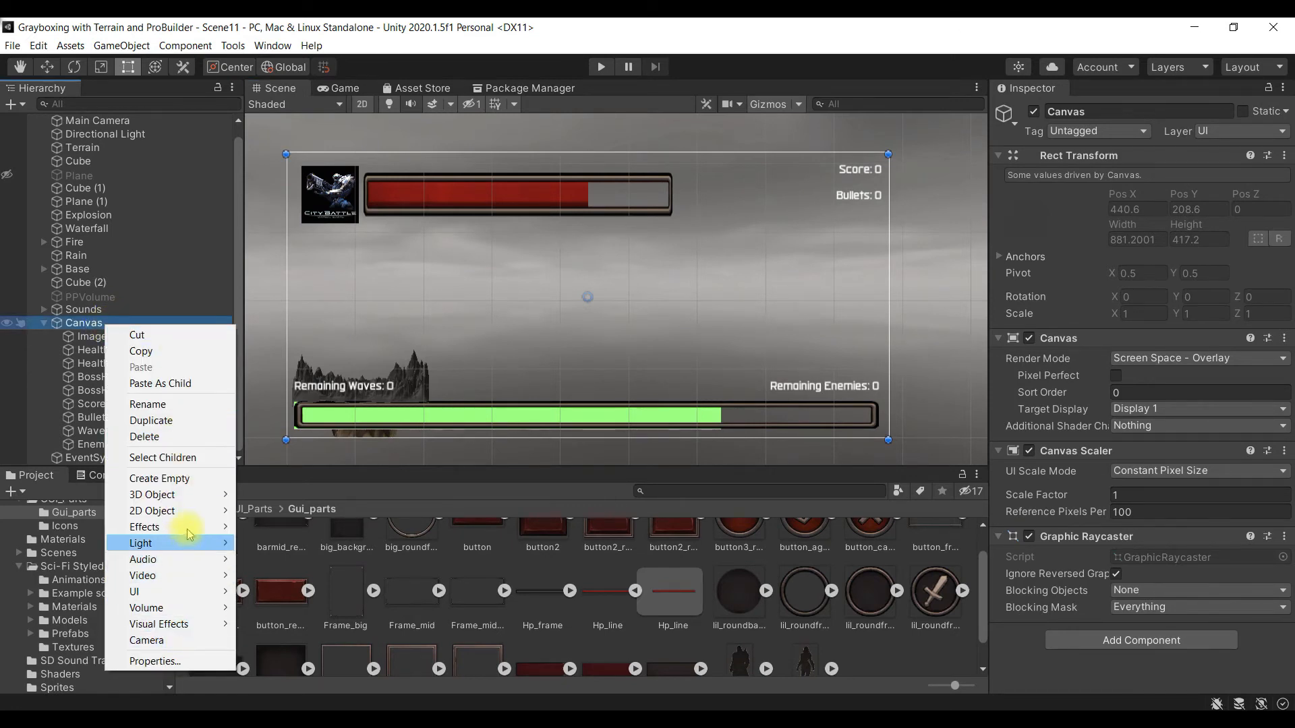
{"action": "mouse_move", "coordinate": [198, 600]}
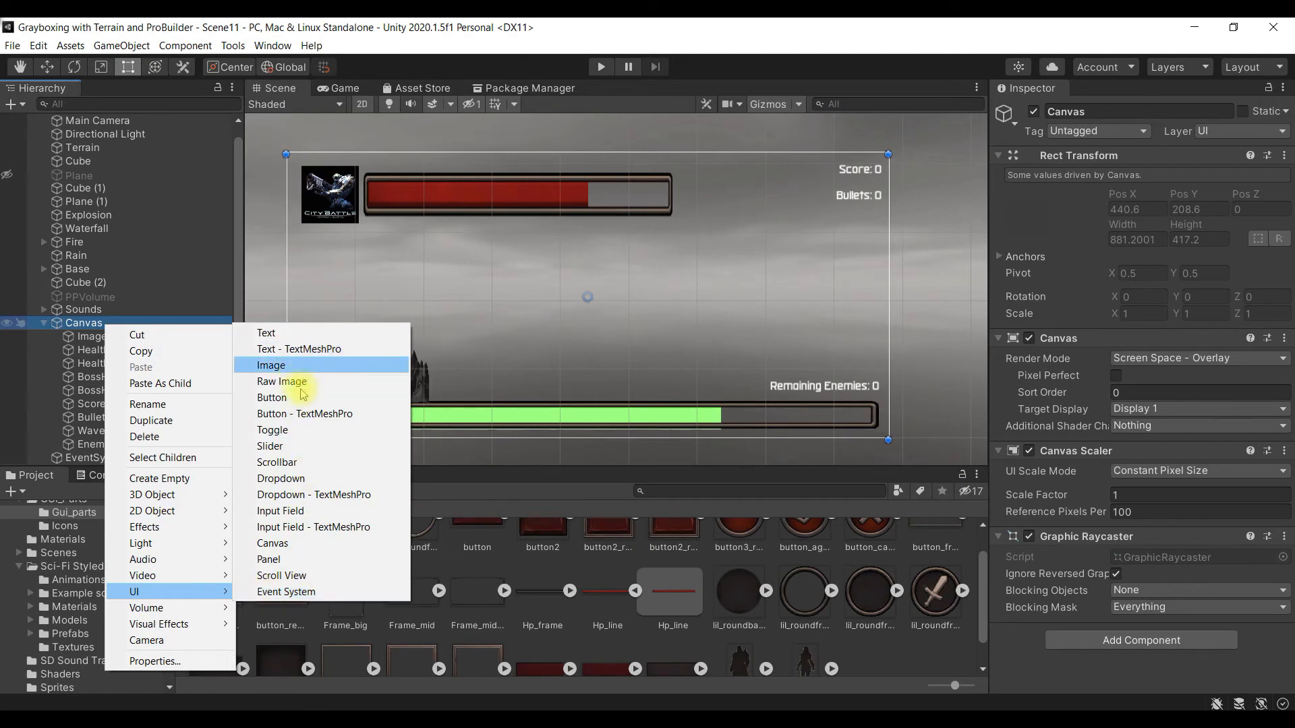
{"action": "left_click", "coordinate": [319, 367]}
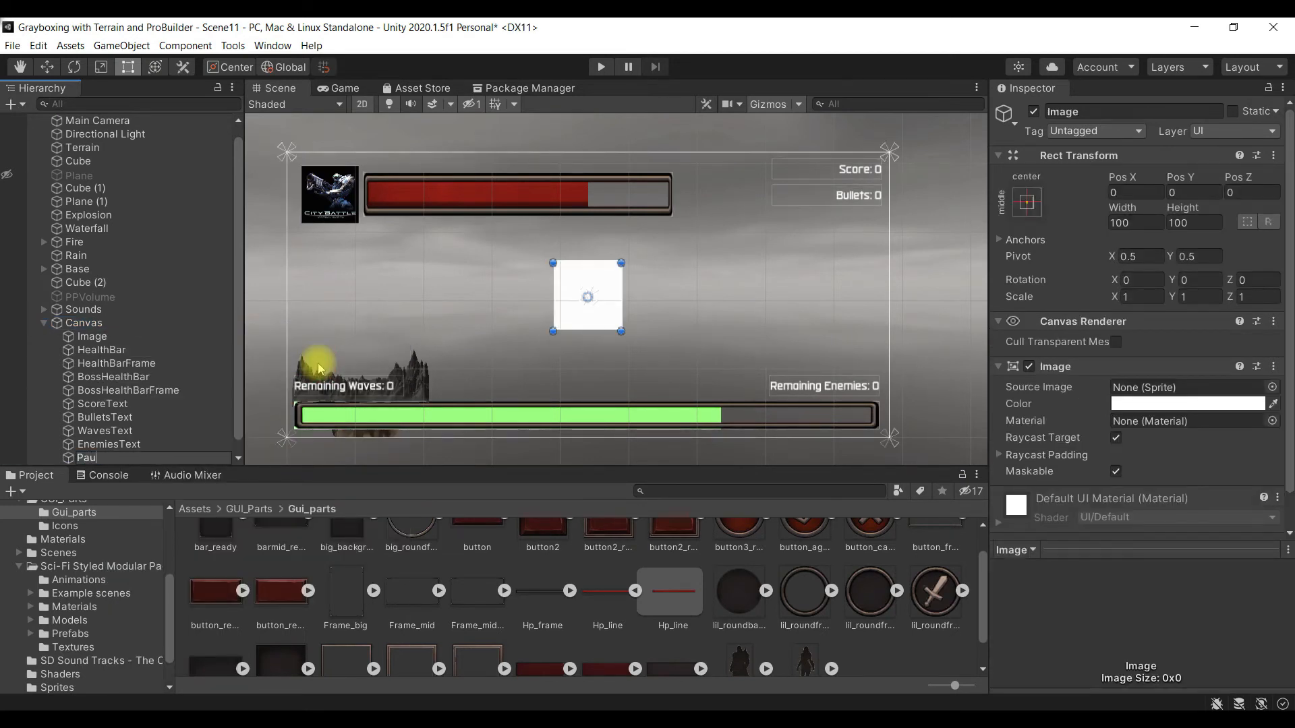
{"action": "type", "text": "PauseMenu"}
{"action": "key", "text": "Return"}
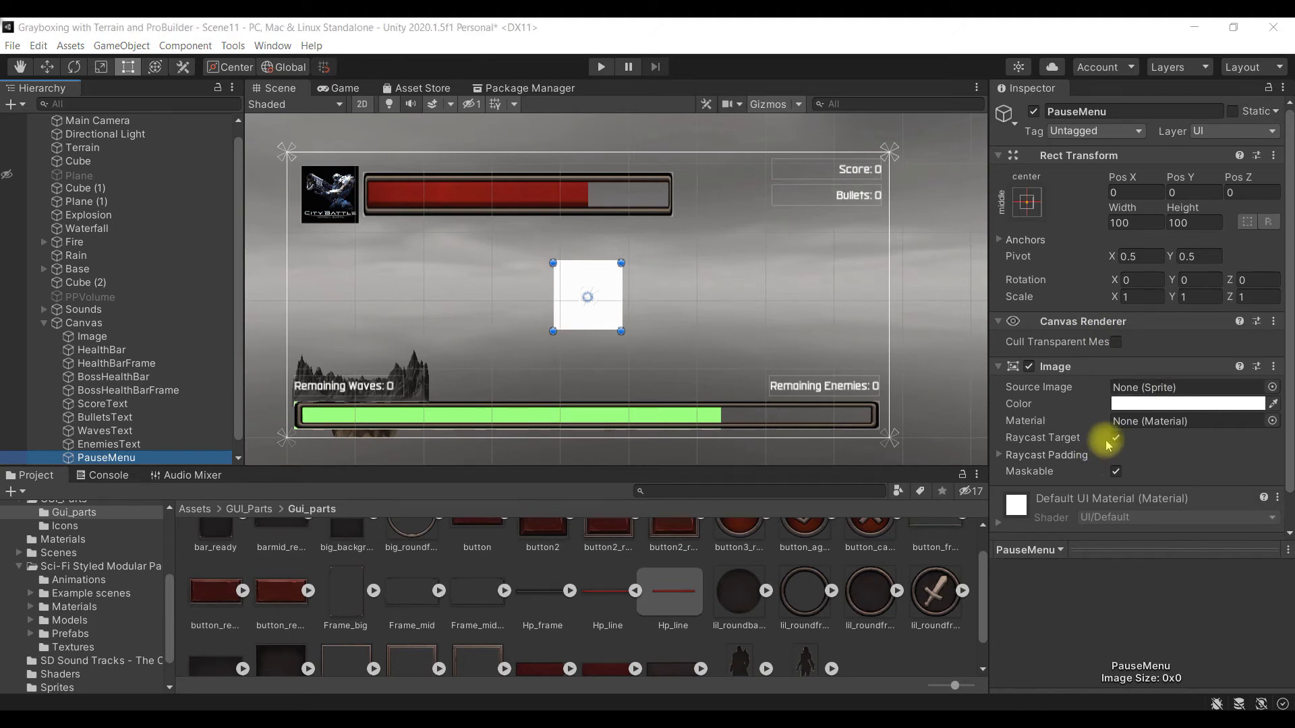
Step: Assign the barmid_ready sprite as PauseMenu's source image
{"action": "left_click", "coordinate": [1272, 387]}
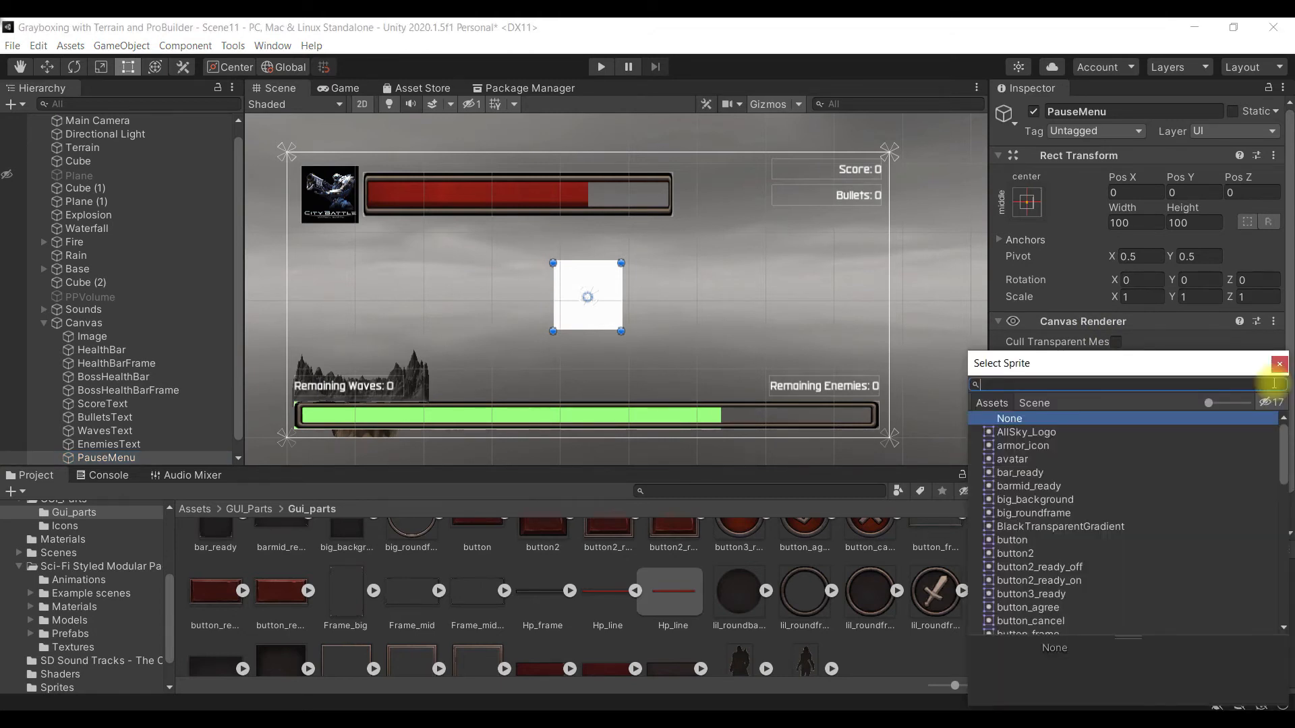
{"action": "type", "text": "b"}
{"action": "key", "text": "BackSpace"}
{"action": "type", "text": "rea"}
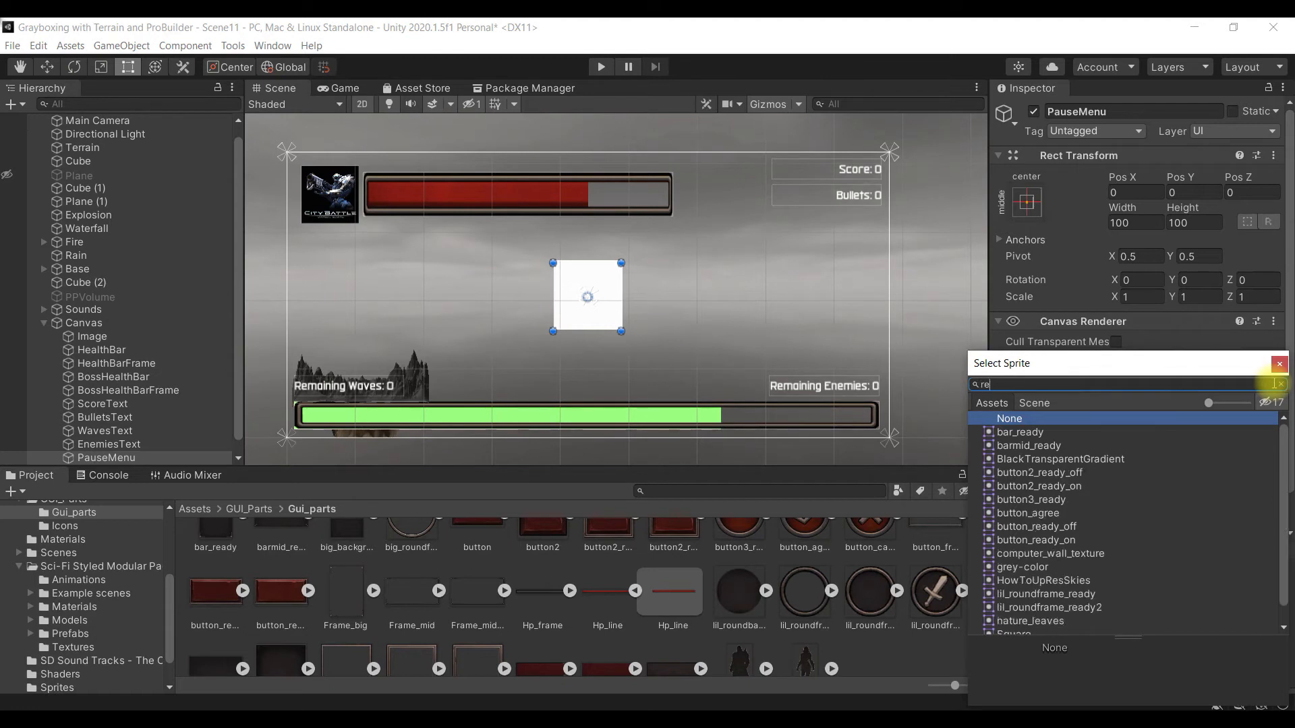
{"action": "left_click", "coordinate": [1052, 447]}
{"action": "double_click", "coordinate": [1052, 447]}
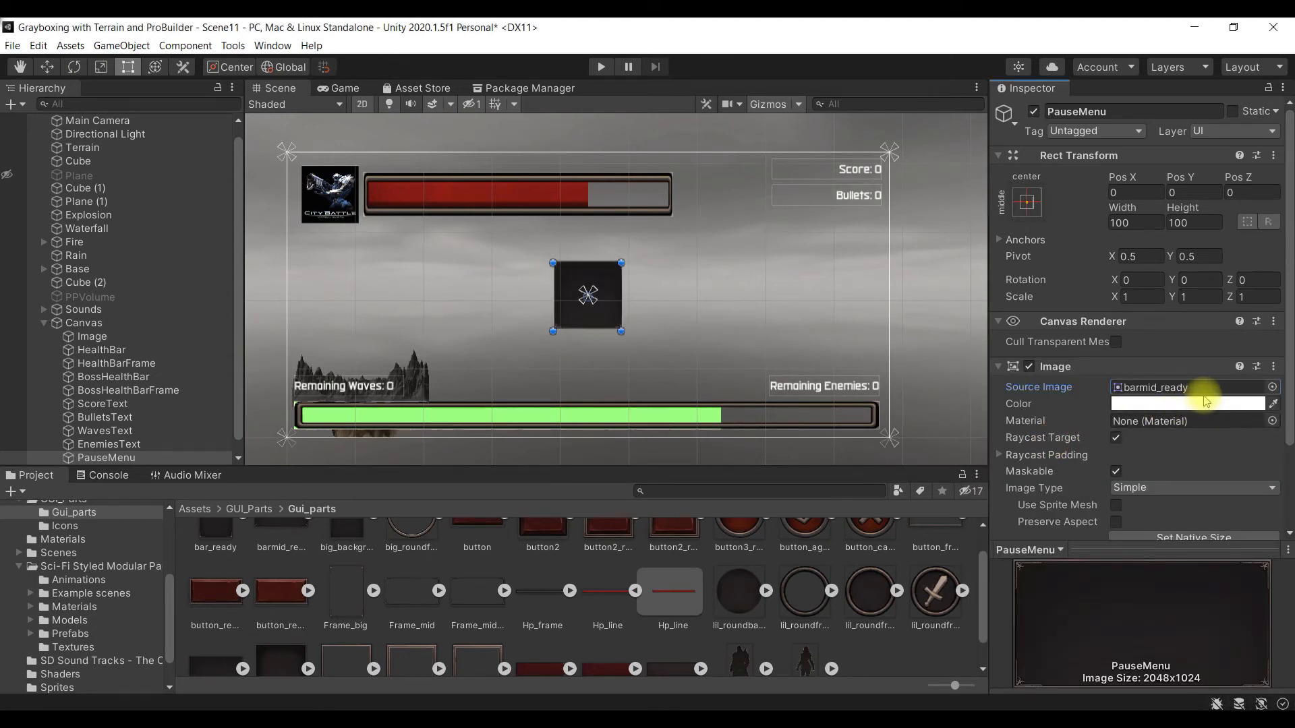
Step: Set PauseMenu's image type to Sliced
{"action": "scroll", "coordinate": [1206, 400], "scroll_direction": "down", "scroll_amount": 3}
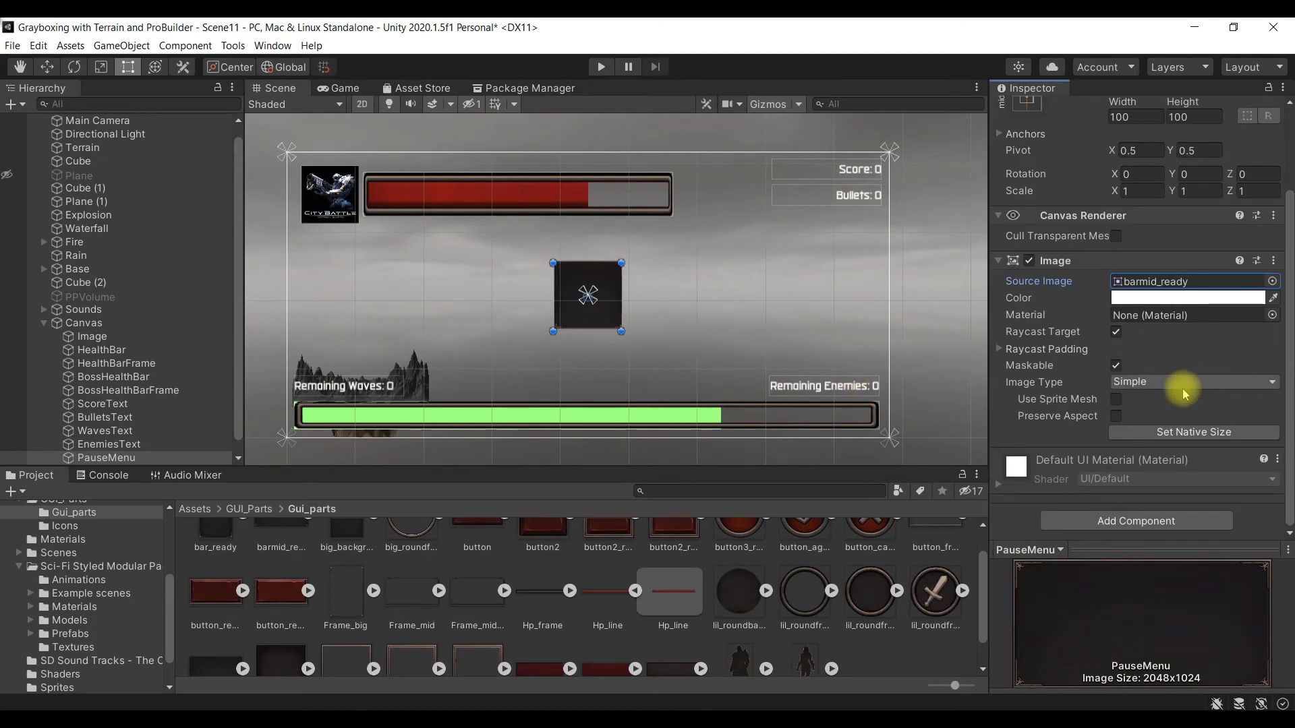
{"action": "left_click", "coordinate": [1185, 381]}
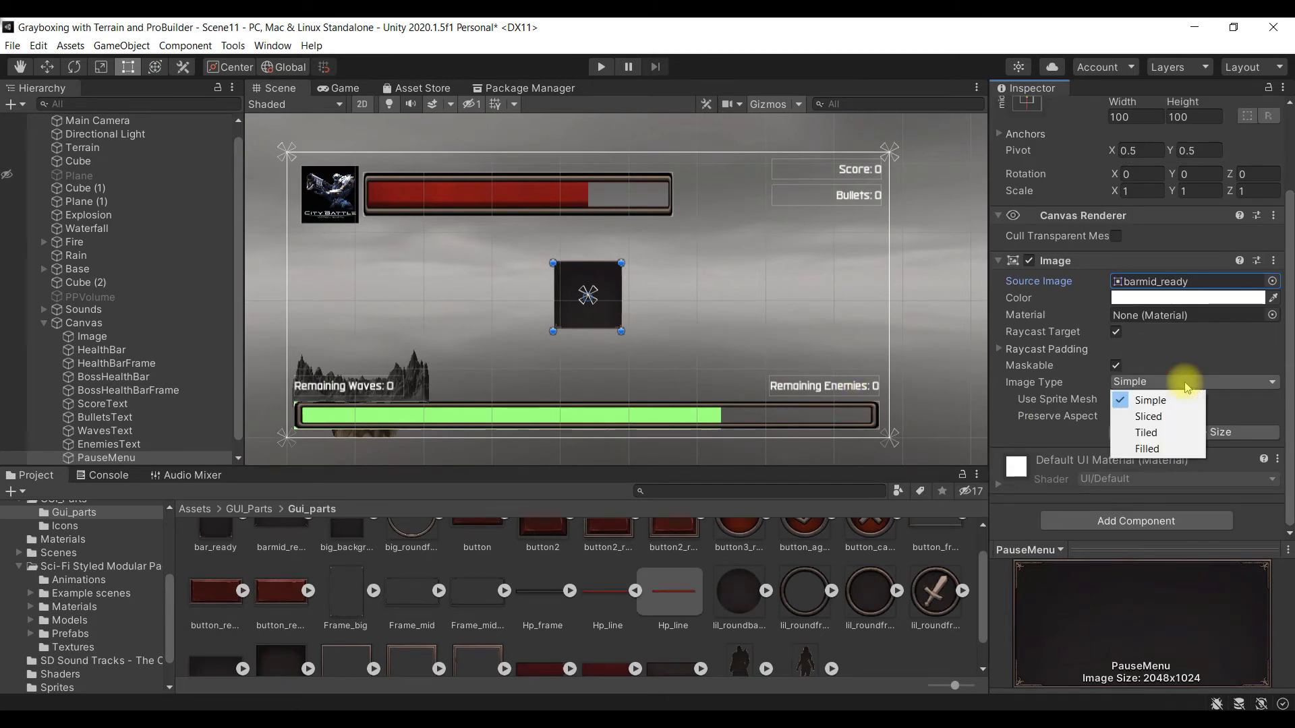
{"action": "left_click", "coordinate": [1164, 417]}
{"action": "scroll", "coordinate": [1281, 356], "scroll_direction": "down", "scroll_amount": 1}
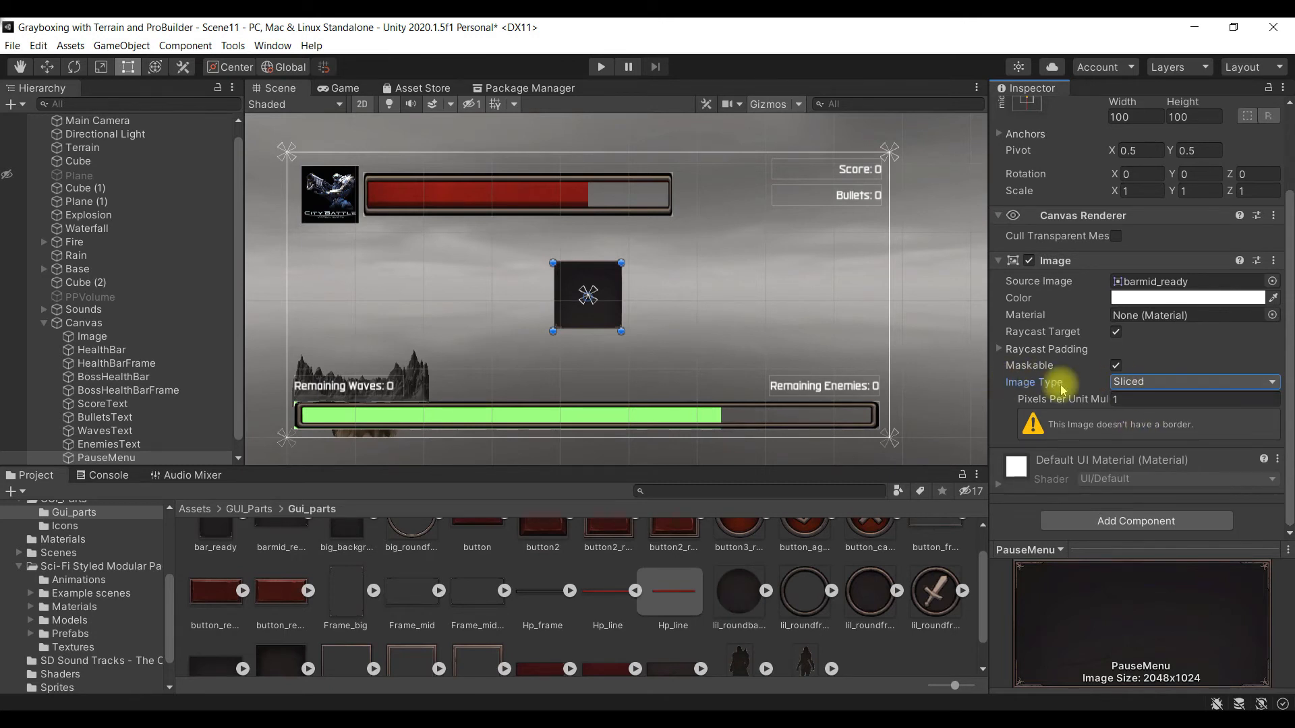
{"action": "left_click", "coordinate": [1145, 398]}
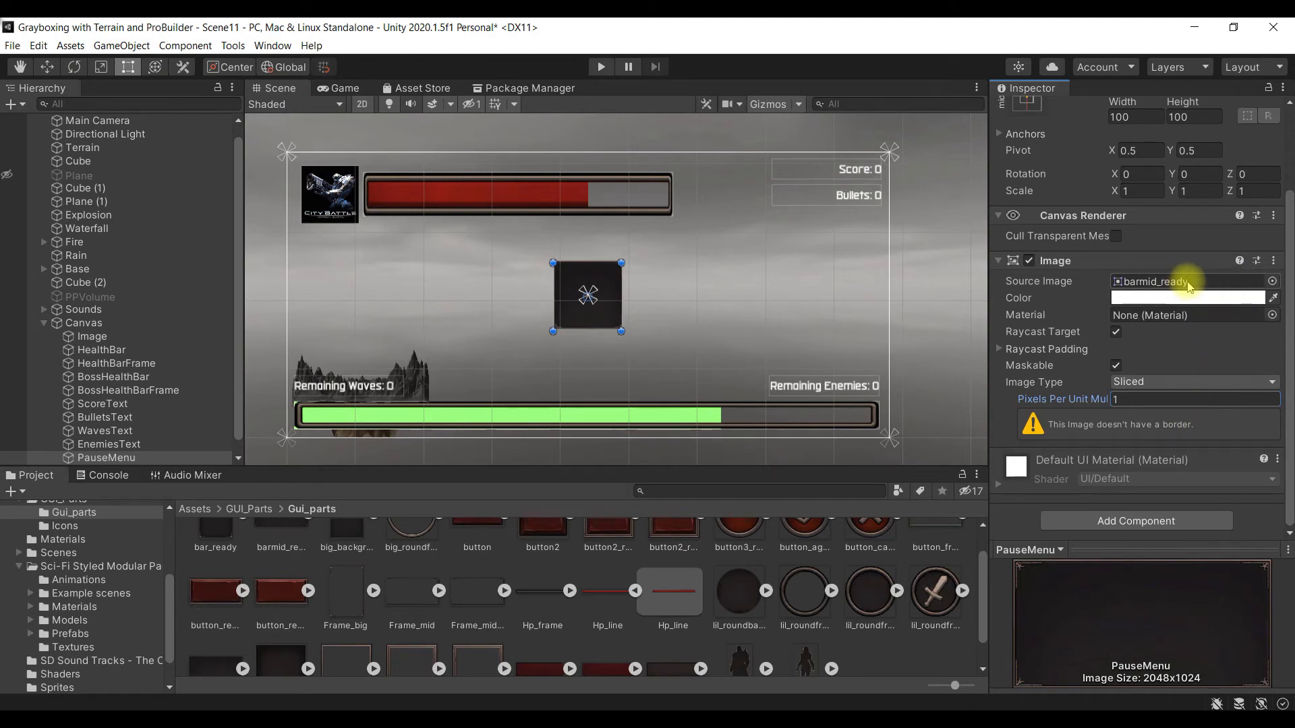
Step: Set the barmid_ready texture's Pixels Per Unit to 700 and apply the import settings
{"action": "left_click", "coordinate": [1251, 283]}
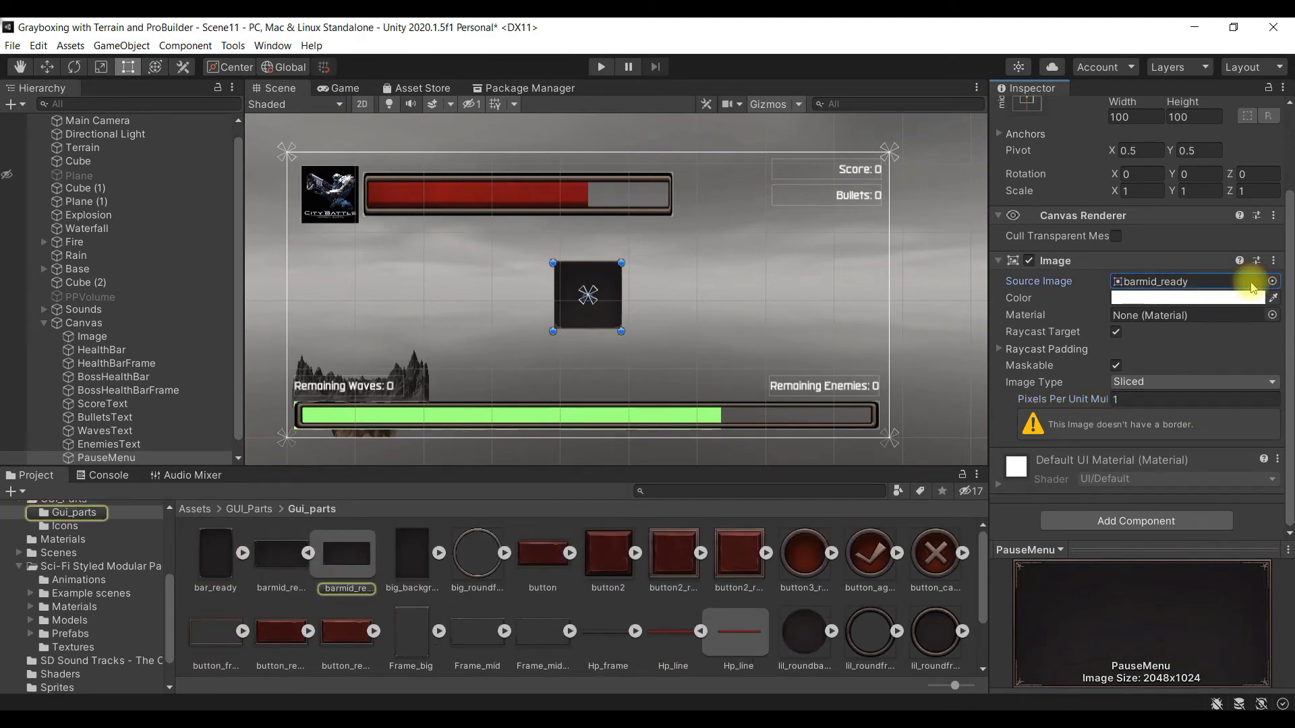
{"action": "left_click", "coordinate": [297, 562]}
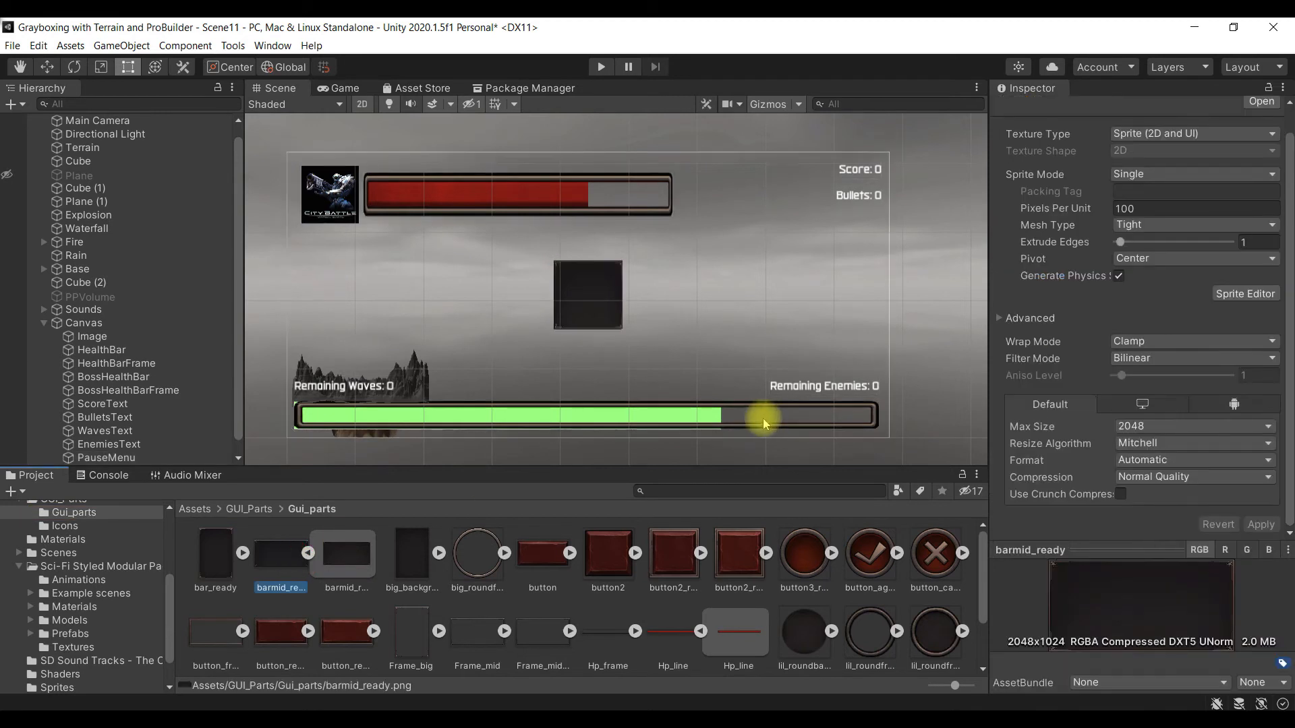
{"action": "scroll", "coordinate": [1096, 327], "scroll_direction": "up", "scroll_amount": 2}
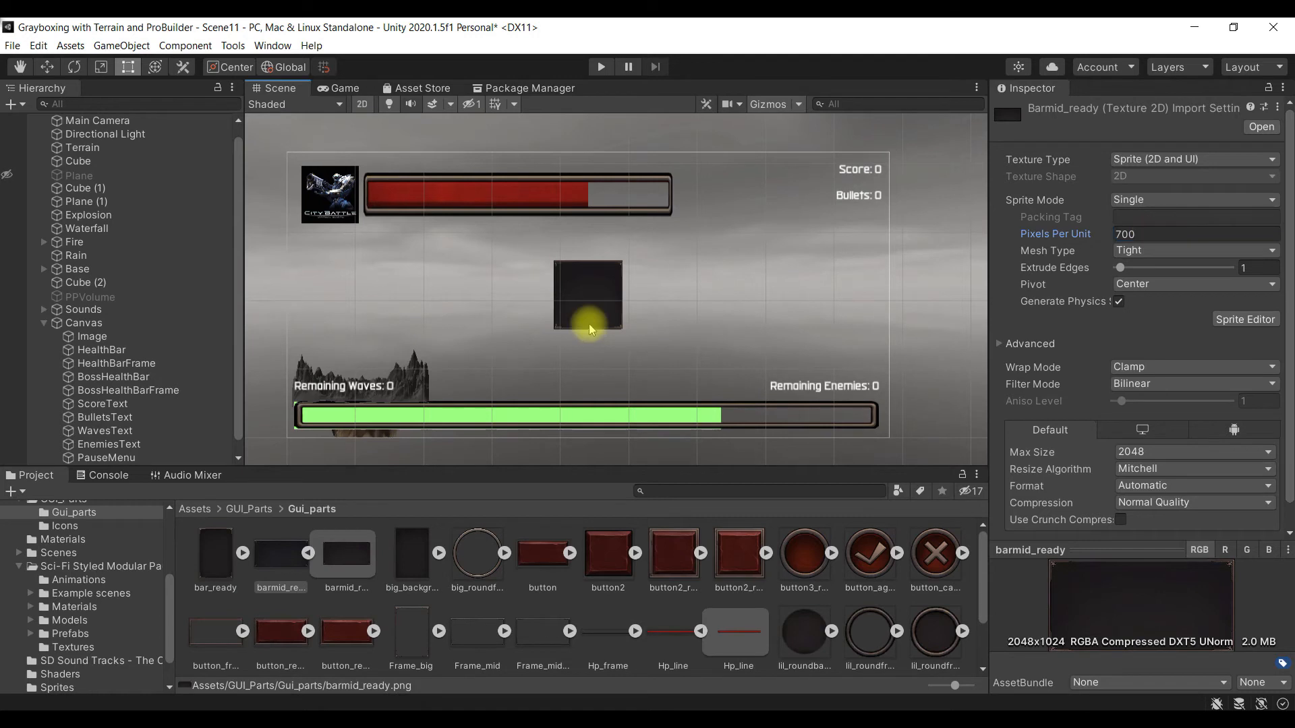
{"action": "left_click", "coordinate": [597, 298]}
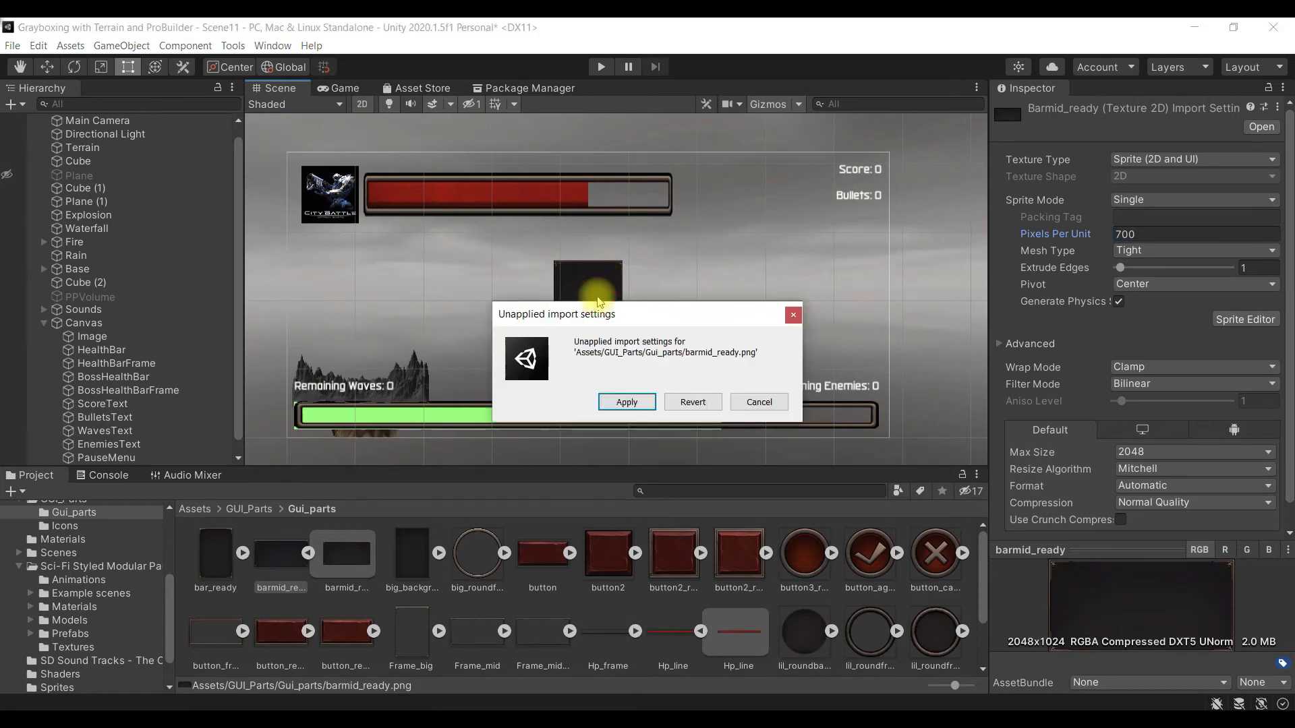
{"action": "left_click", "coordinate": [646, 408]}
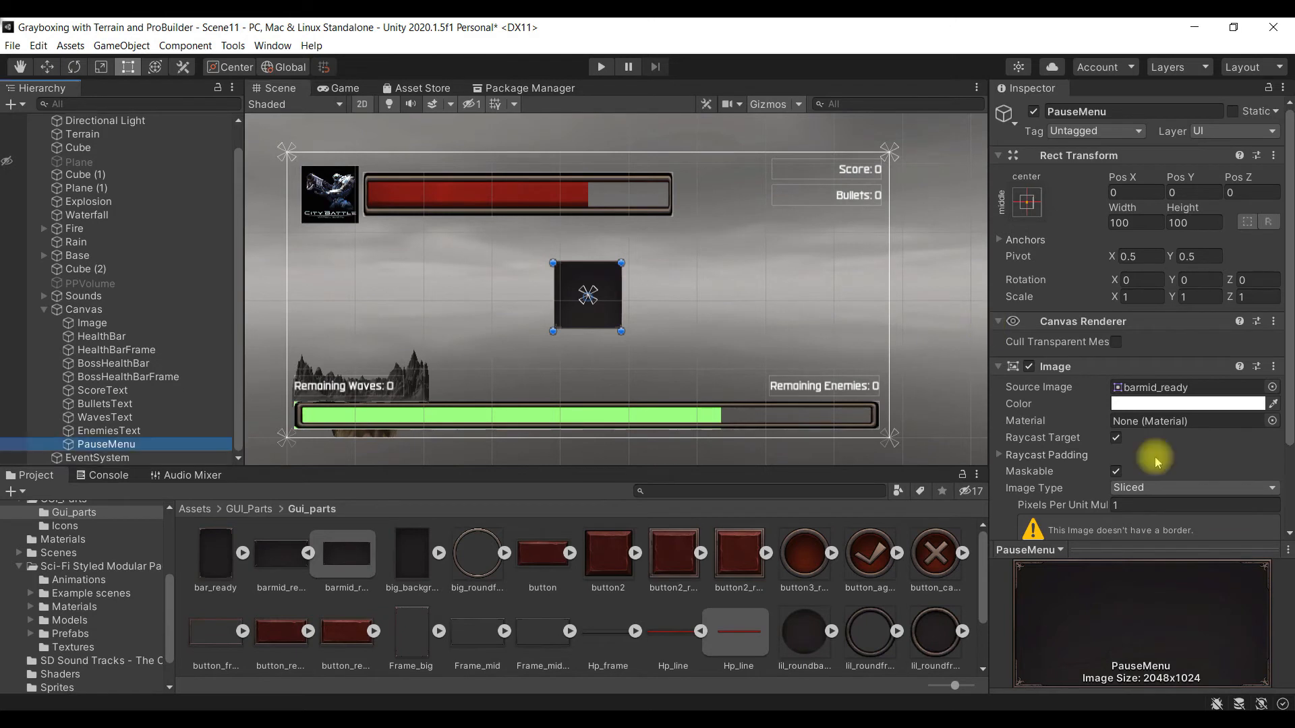
Step: Open barmid_ready in the Sprite Editor and pull in rough slicing borders of about L 223, T 240, R 287, B 216
{"action": "scroll", "coordinate": [1149, 456], "scroll_direction": "down", "scroll_amount": 3}
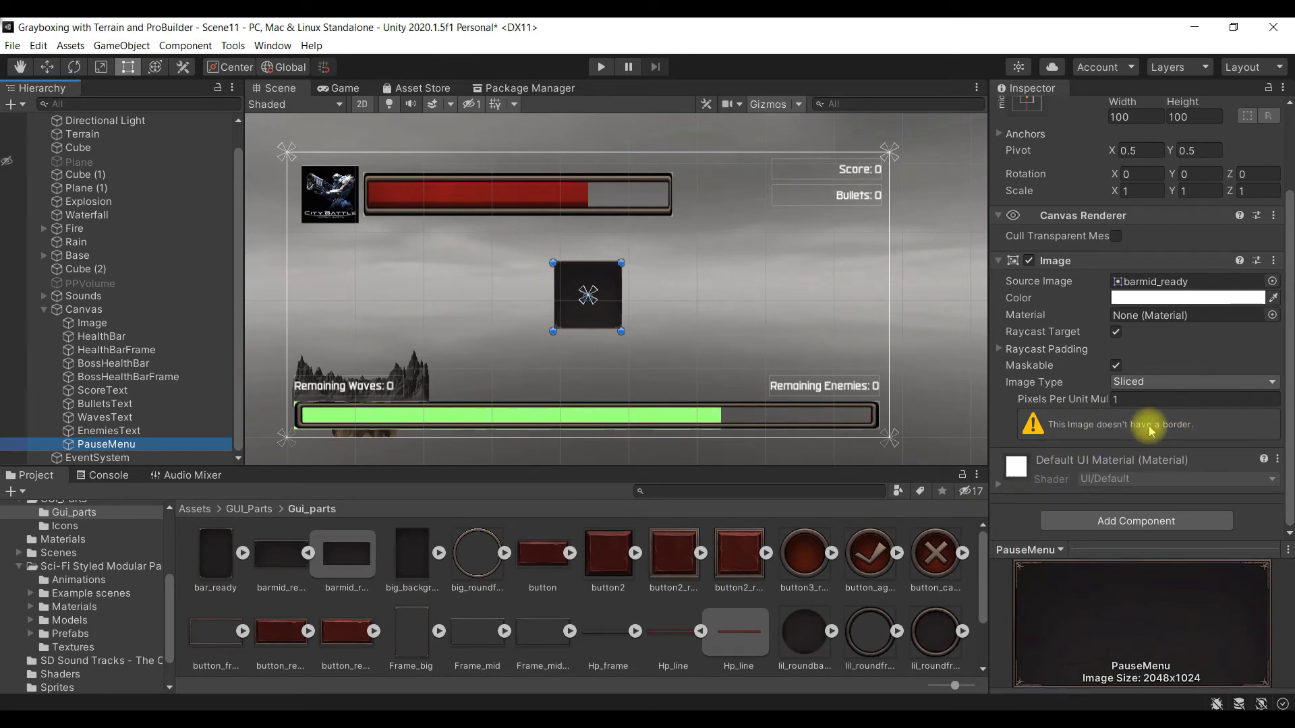
{"action": "left_click", "coordinate": [346, 555]}
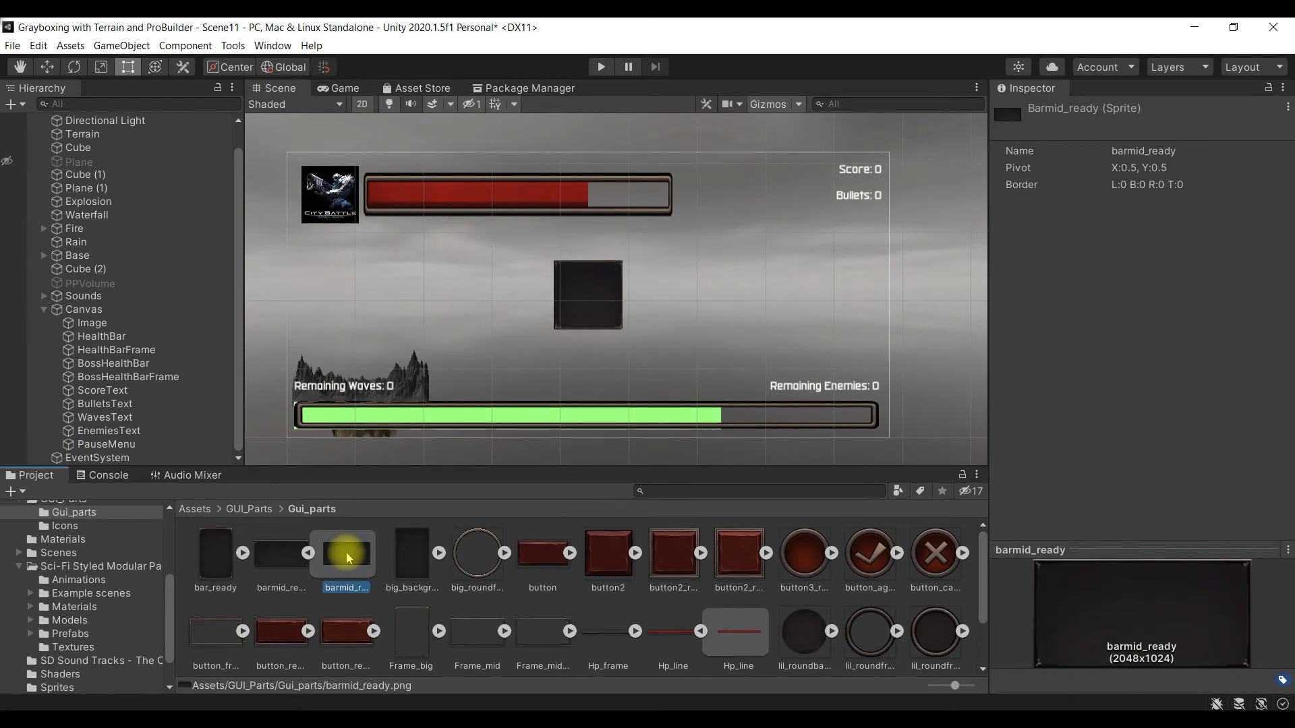
{"action": "left_click", "coordinate": [276, 558]}
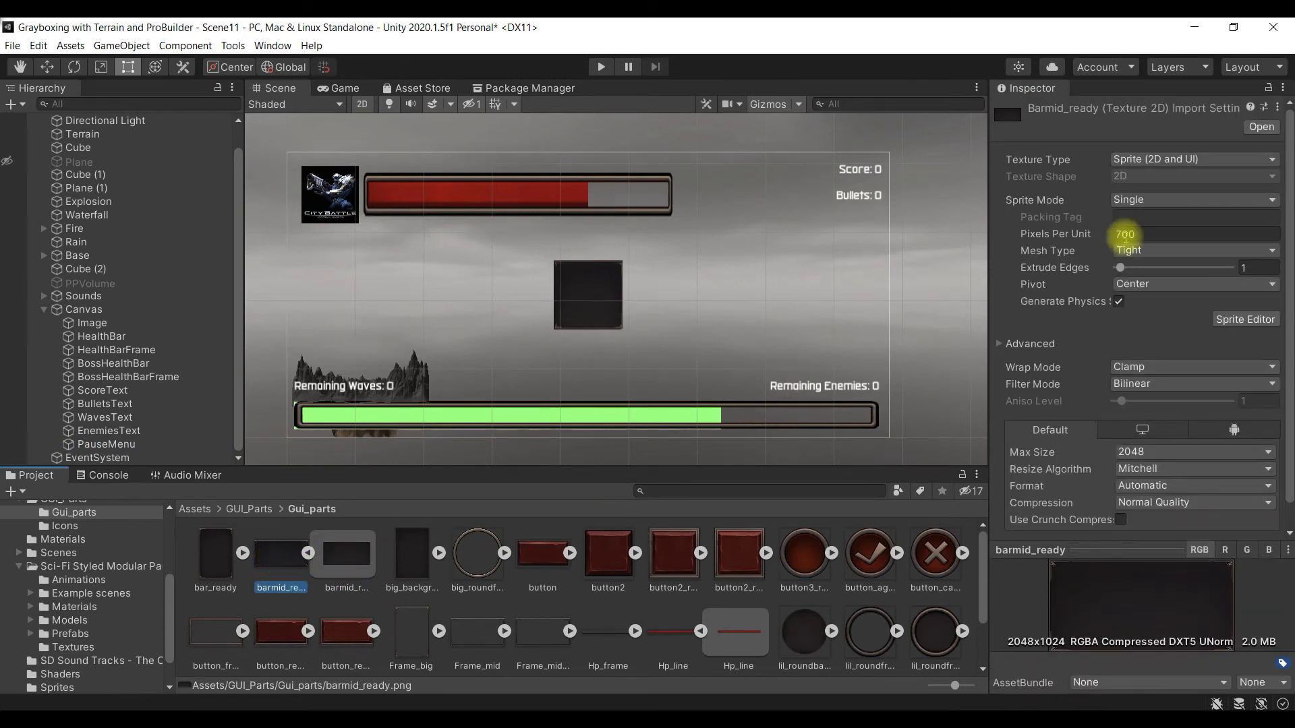
{"action": "left_click", "coordinate": [1236, 321]}
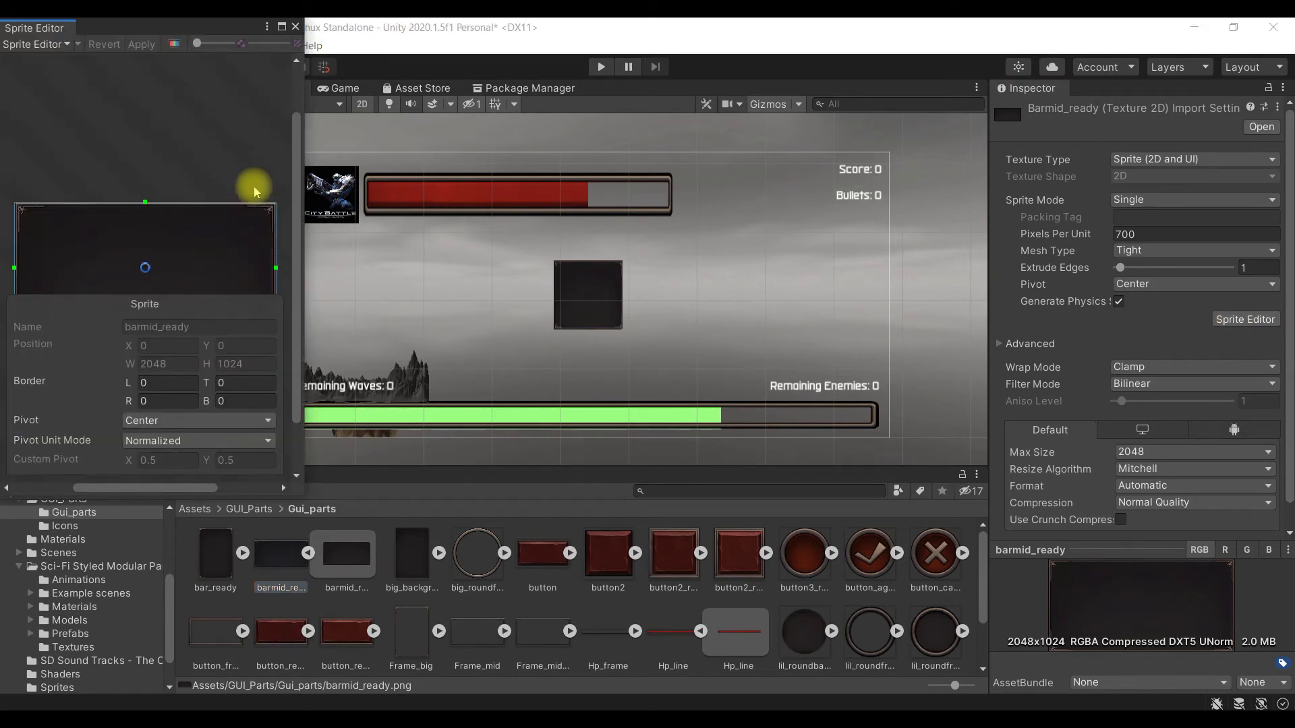
{"action": "left_click_drag", "start_coordinate": [297, 145], "coordinate": [292, 203]}
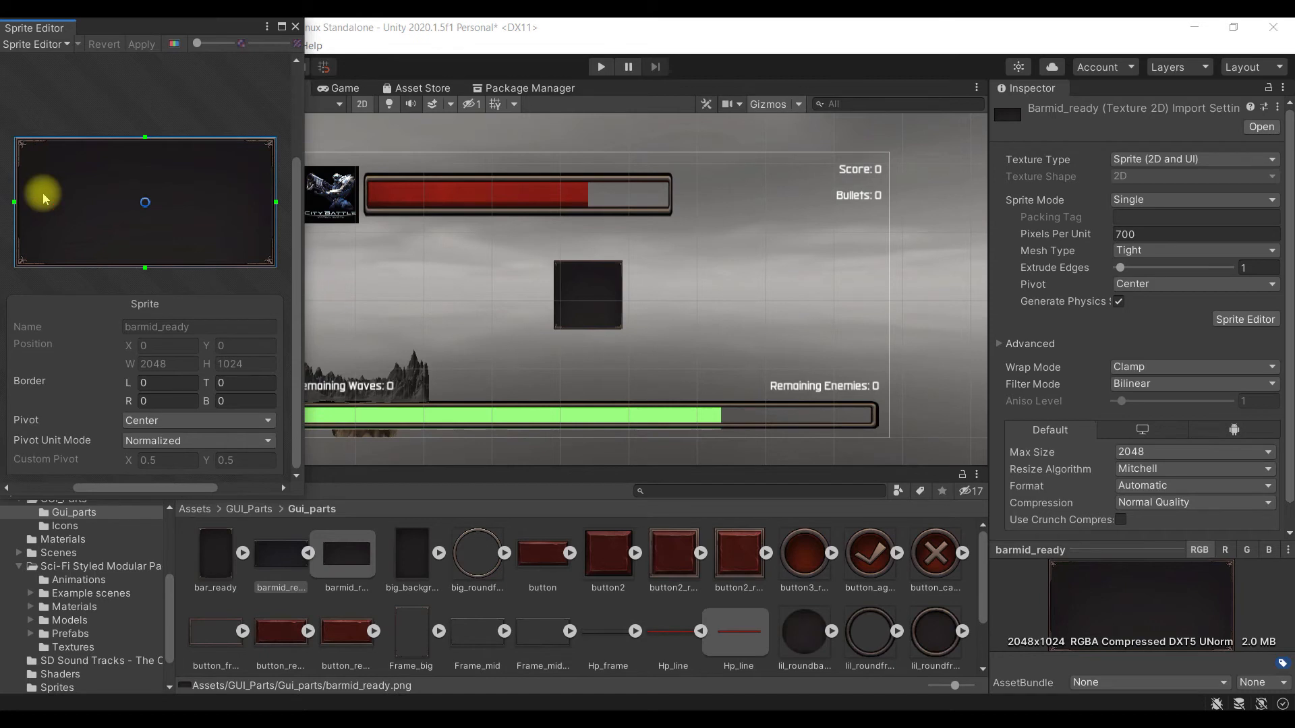
{"action": "left_click_drag", "start_coordinate": [16, 202], "coordinate": [43, 203]}
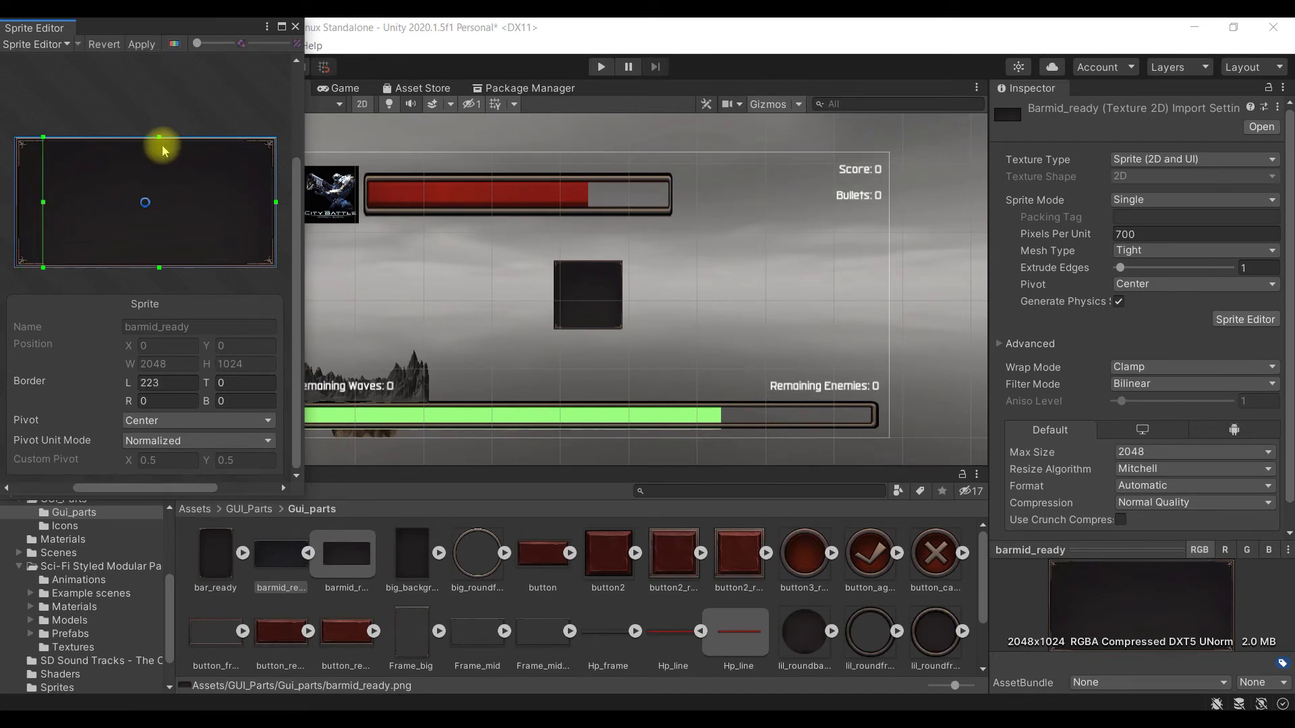
{"action": "left_click_drag", "start_coordinate": [158, 137], "coordinate": [157, 167]}
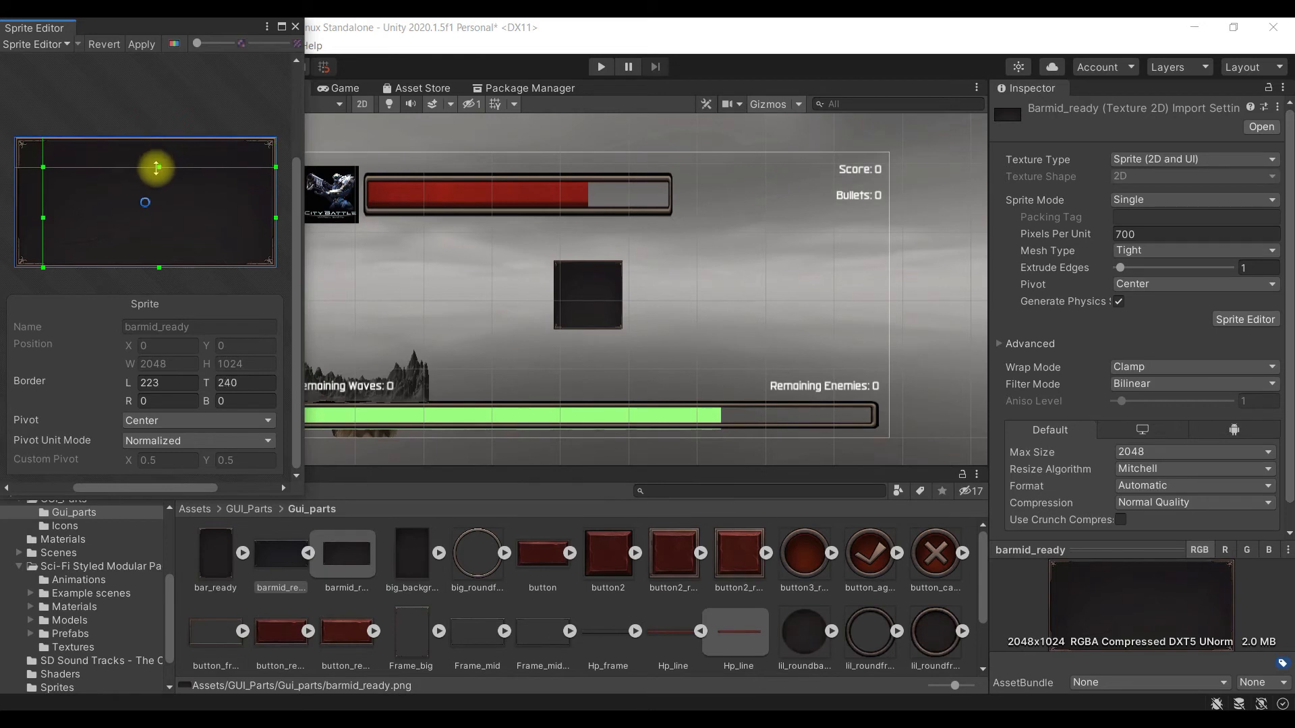
{"action": "left_click_drag", "start_coordinate": [275, 216], "coordinate": [239, 216]}
{"action": "left_click_drag", "start_coordinate": [141, 267], "coordinate": [154, 240]}
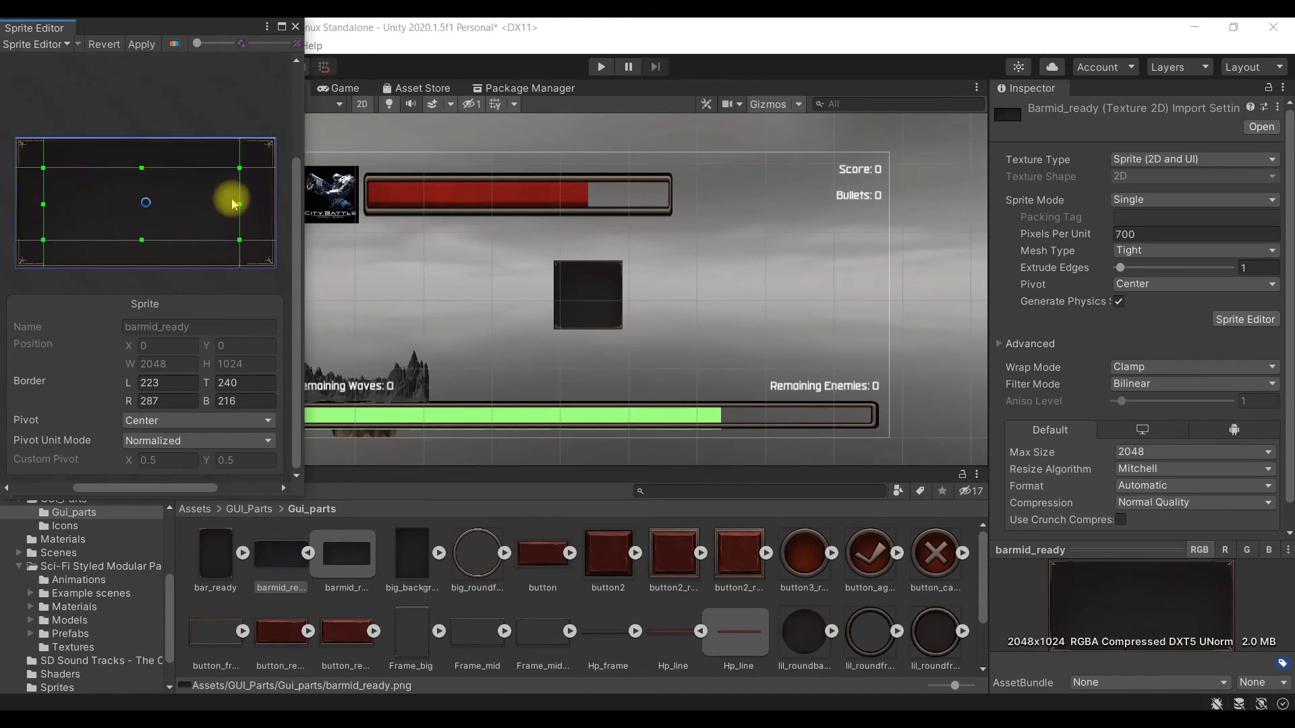
Step: Even out the barmid_ready sprite borders to about L 240, T 238, R 237, B 238, apply them and close the Sprite Editor
{"action": "left_click_drag", "start_coordinate": [239, 202], "coordinate": [245, 202]}
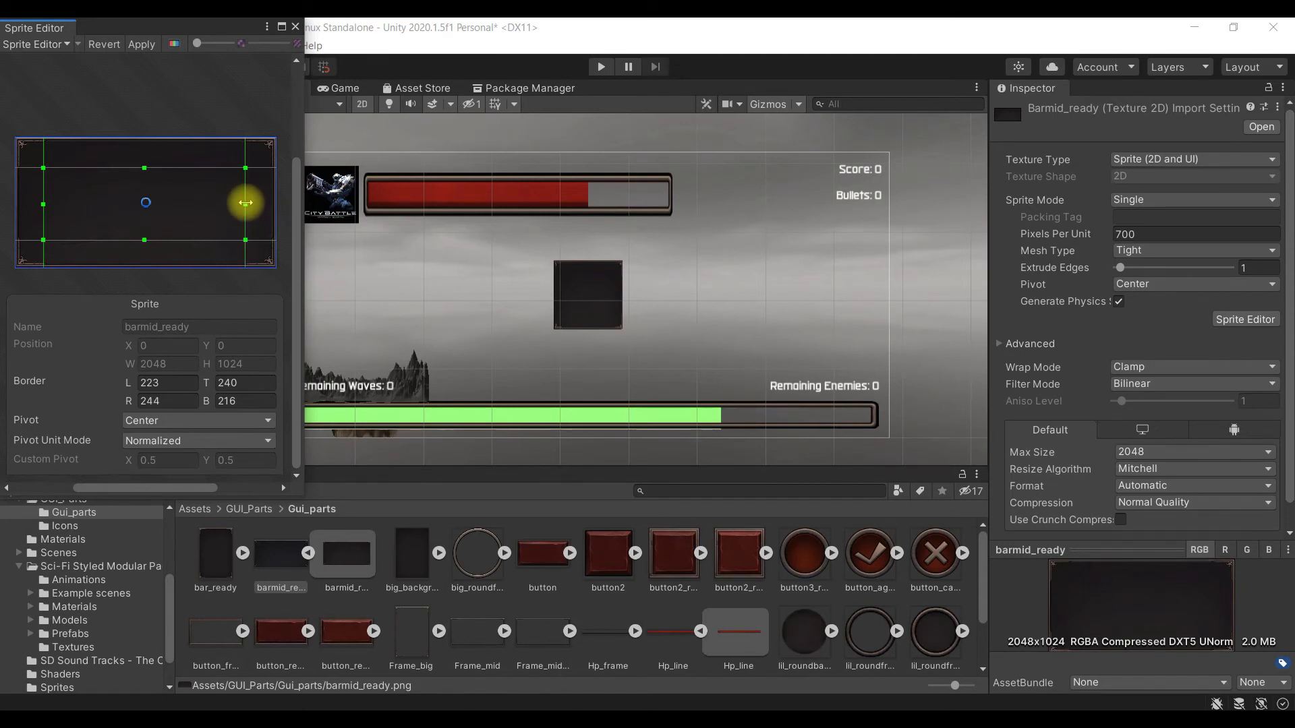
{"action": "left_click_drag", "start_coordinate": [43, 208], "coordinate": [47, 207]}
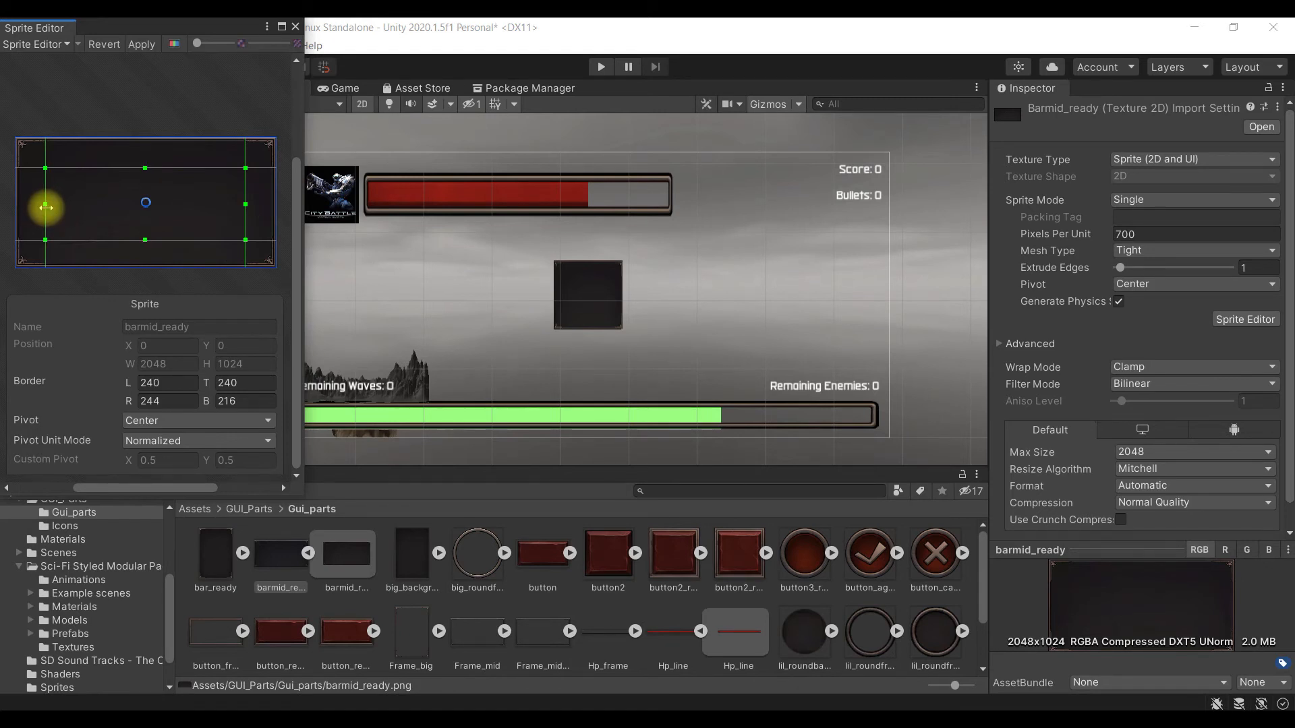
{"action": "left_click_drag", "start_coordinate": [147, 240], "coordinate": [147, 238]}
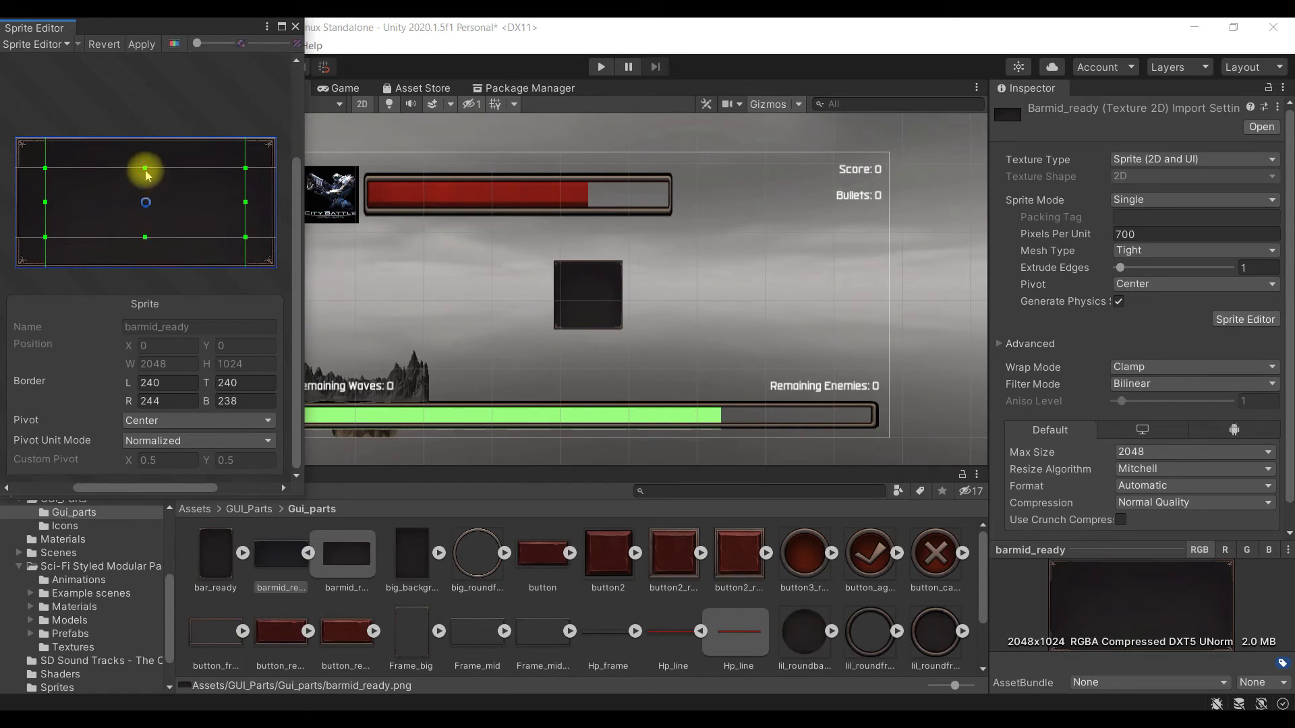
{"action": "left_click_drag", "start_coordinate": [145, 167], "coordinate": [145, 168]}
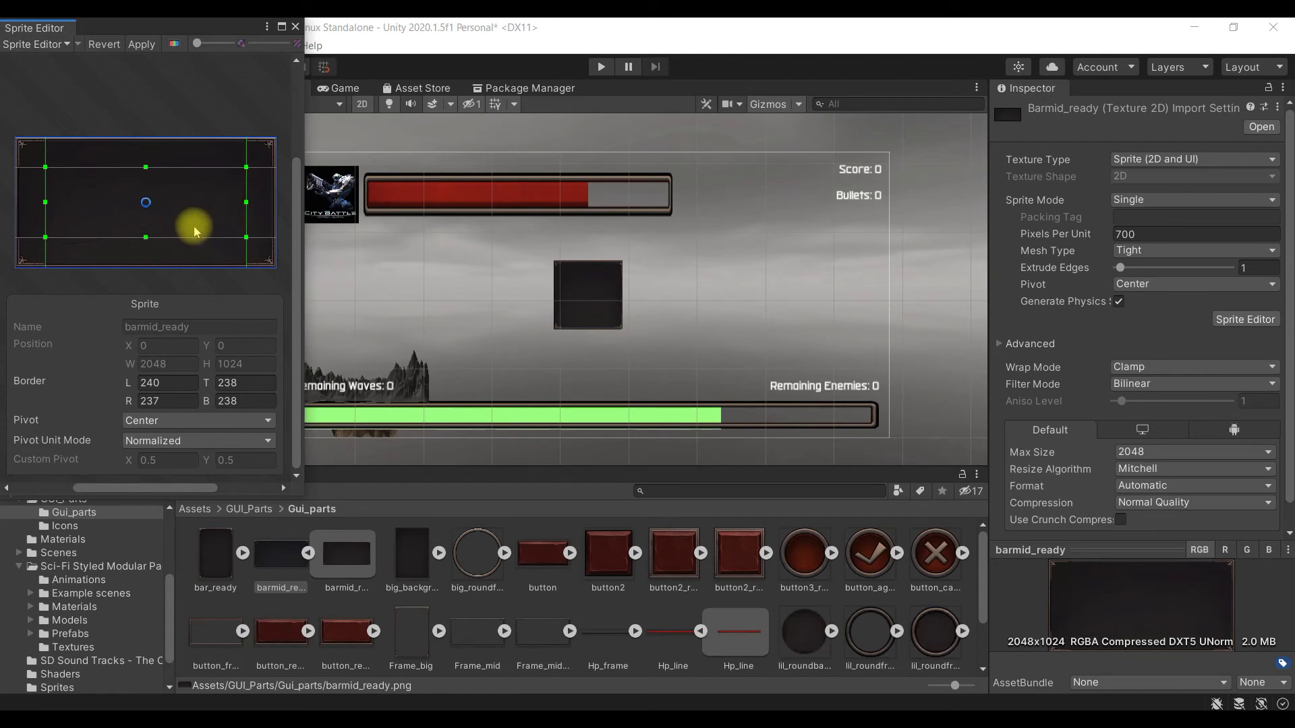
{"action": "left_click", "coordinate": [134, 46]}
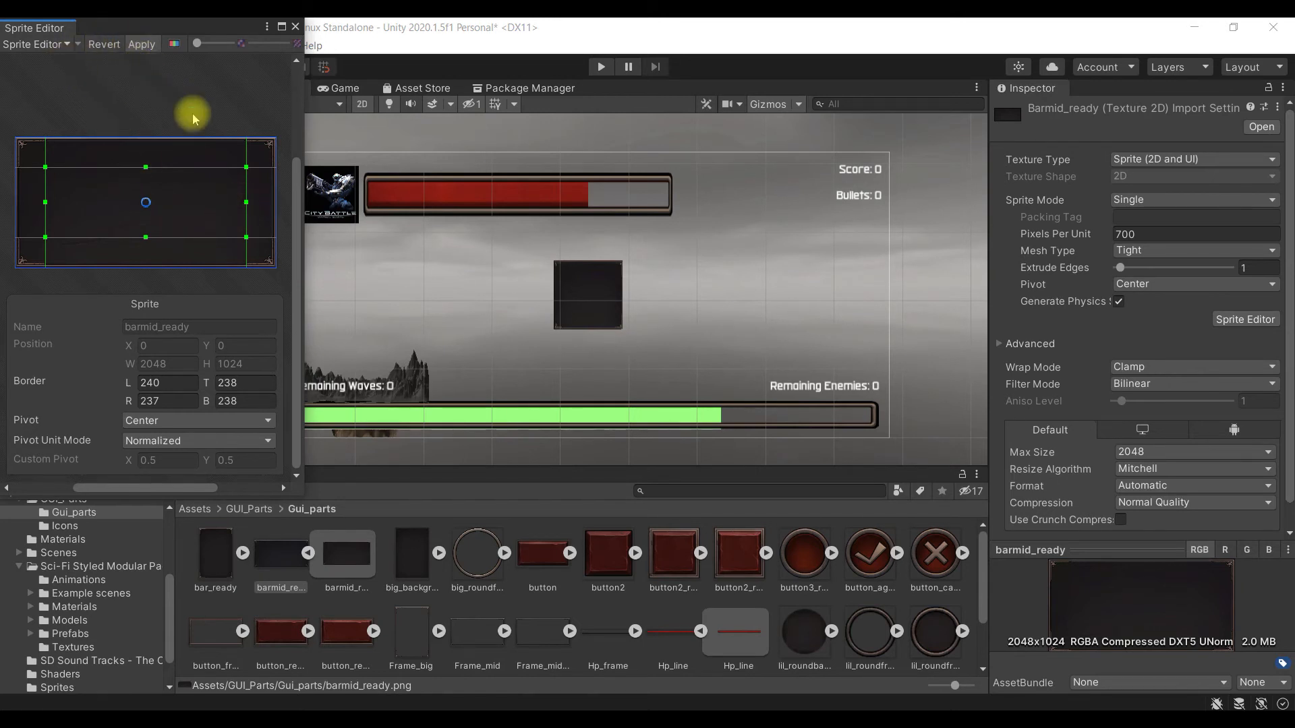
{"action": "left_click", "coordinate": [295, 27]}
{"action": "scroll", "coordinate": [1107, 397], "scroll_direction": "down", "scroll_amount": 1}
{"action": "scroll", "coordinate": [1107, 398], "scroll_direction": "up", "scroll_amount": 1}
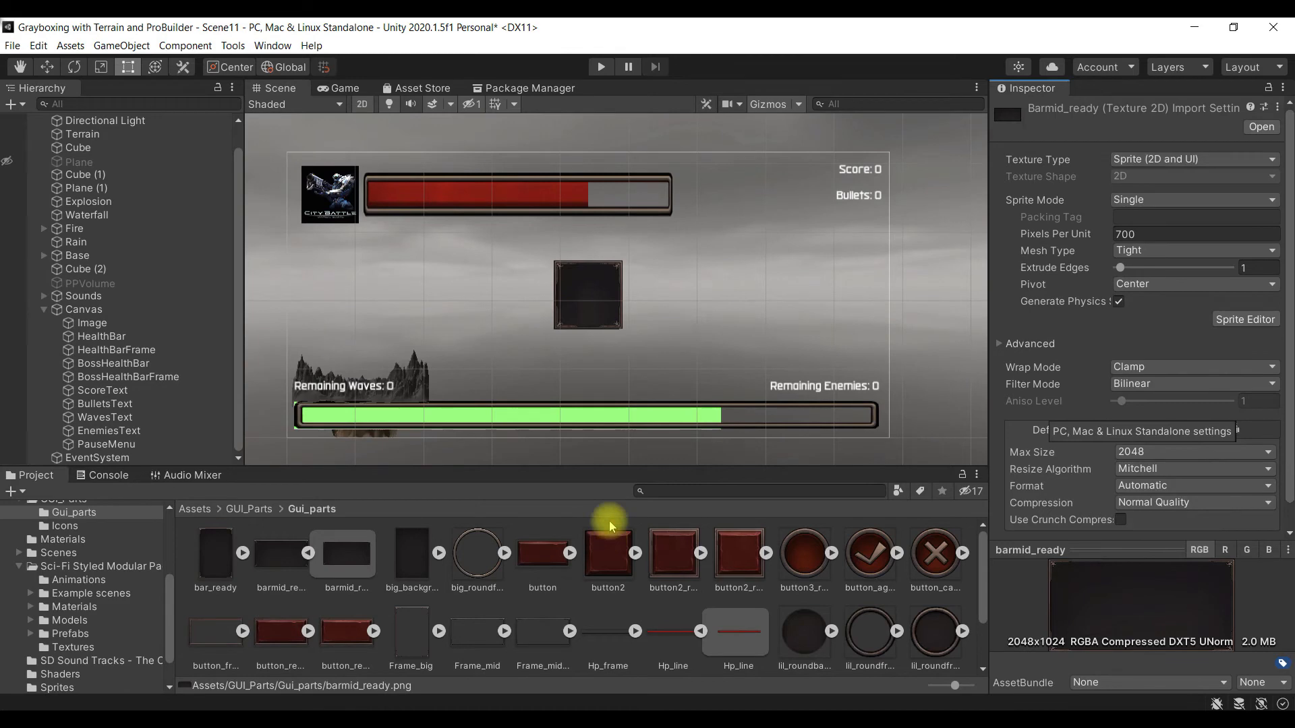
Step: Enlarge the PauseMenu image to about 173 by 173 and move it back to the centre of the canvas
{"action": "left_click", "coordinate": [165, 445]}
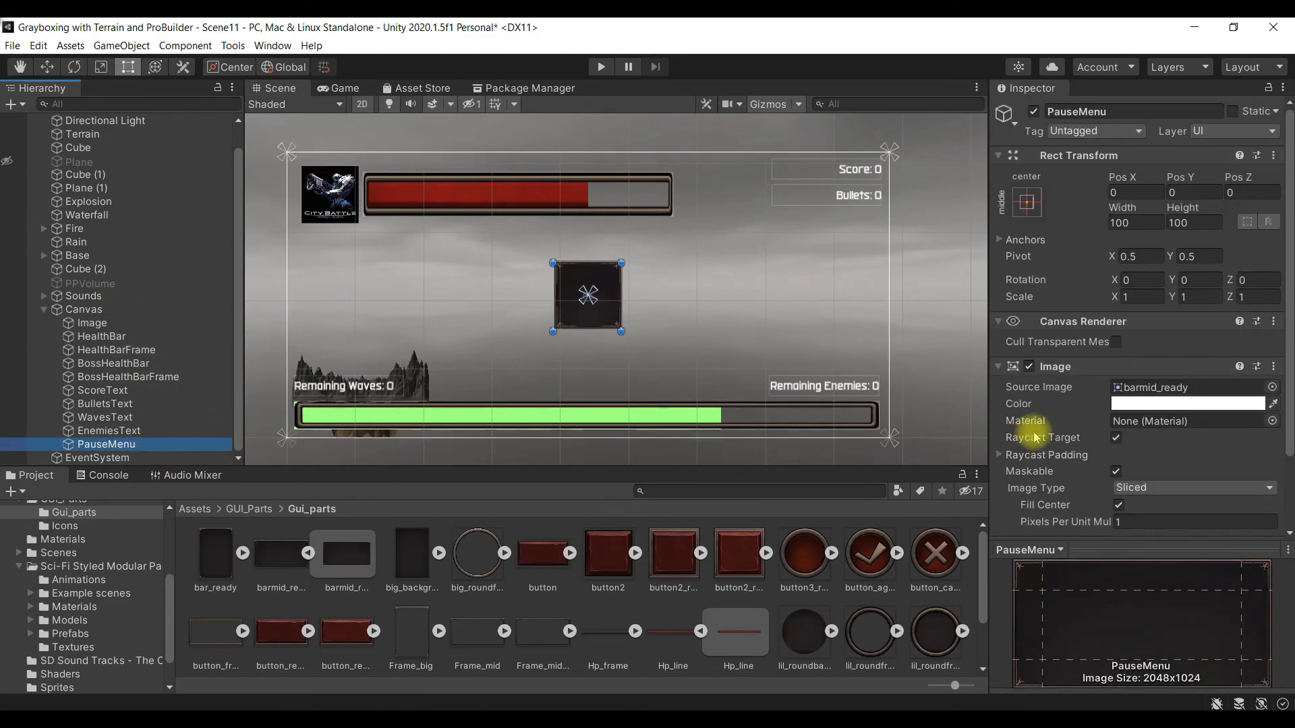
{"action": "scroll", "coordinate": [1035, 437], "scroll_direction": "down", "scroll_amount": 3}
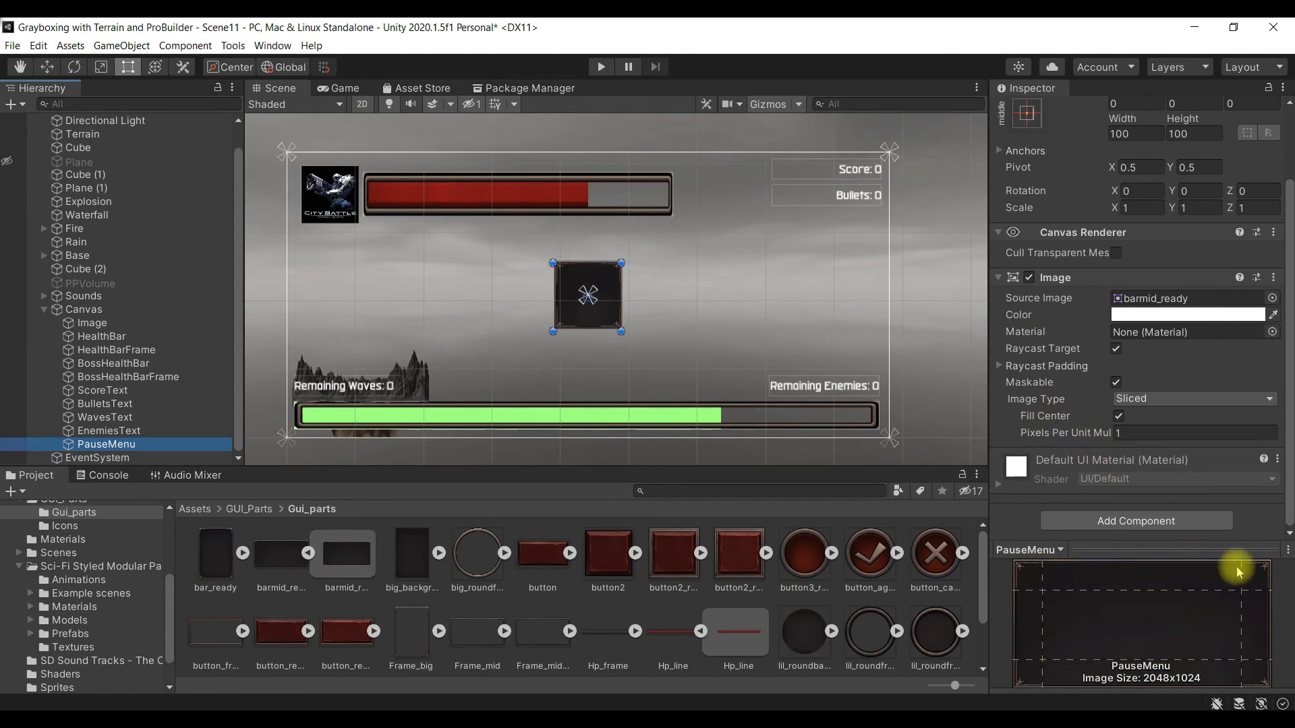
{"action": "left_click", "coordinate": [1118, 417]}
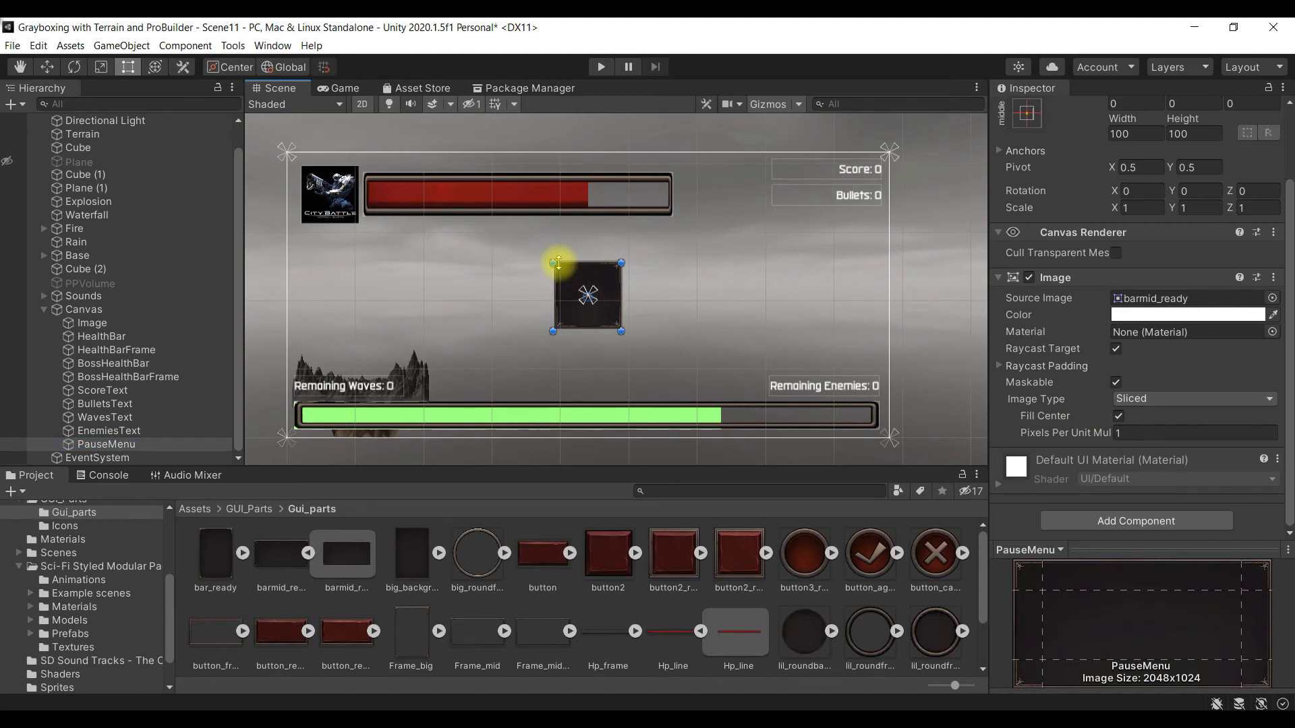
{"action": "left_click_drag", "start_coordinate": [554, 261], "coordinate": [494, 223]}
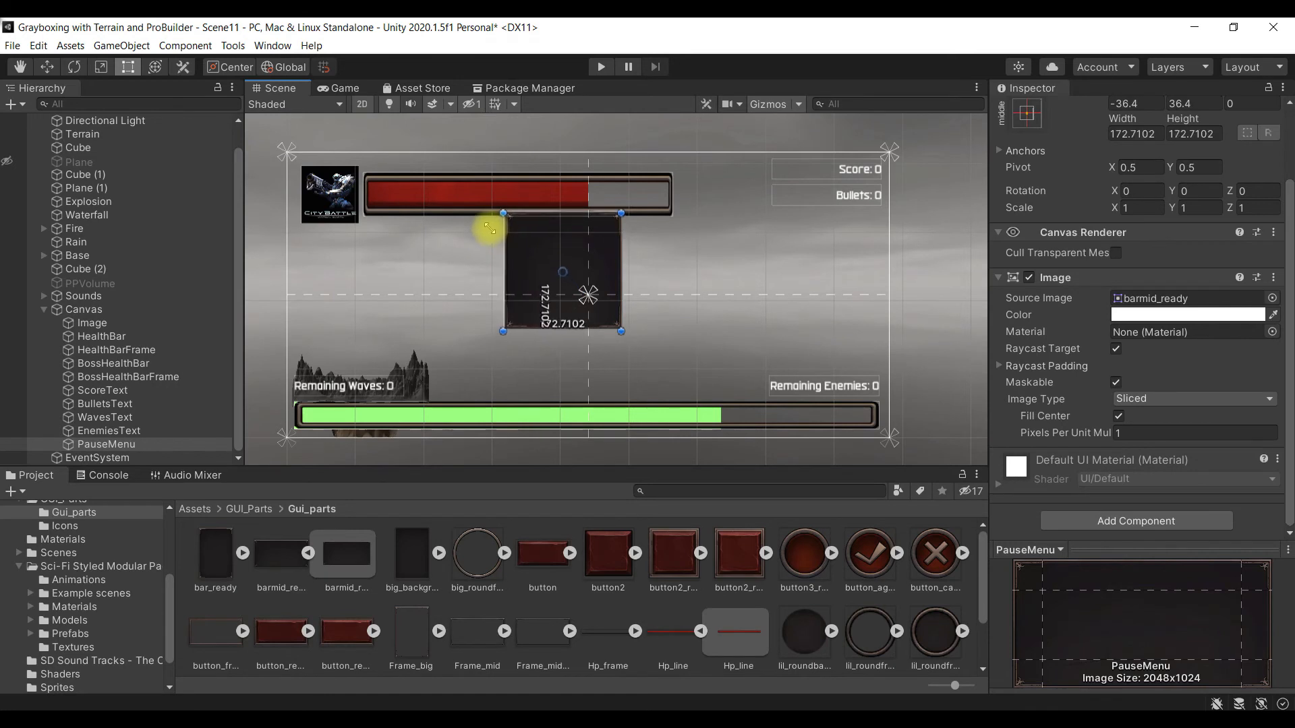
{"action": "left_click_drag", "start_coordinate": [579, 262], "coordinate": [602, 288]}
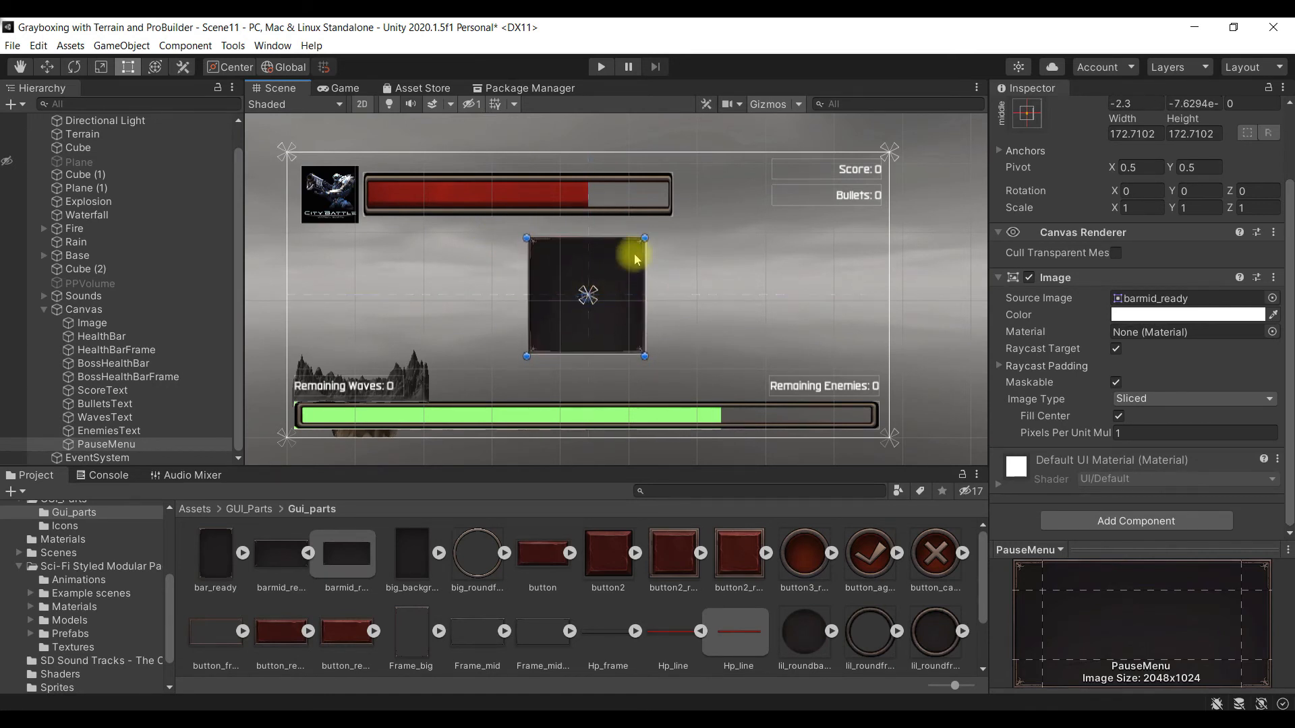
Step: Enlarge the PauseMenu image to about 225 by 225 and move it back to the vertical centre of the canvas
{"action": "left_click_drag", "start_coordinate": [645, 238], "coordinate": [659, 236]}
{"action": "left_click_drag", "start_coordinate": [629, 259], "coordinate": [659, 226]}
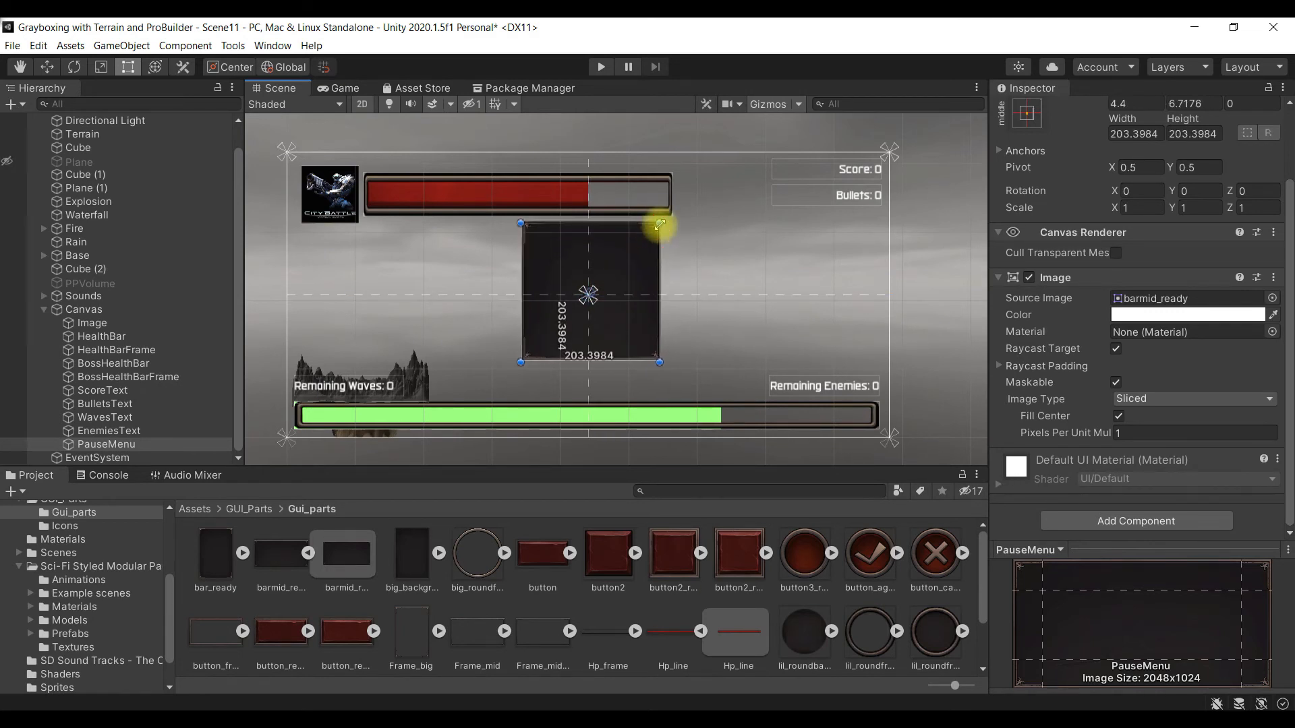
{"action": "left_click_drag", "start_coordinate": [624, 266], "coordinate": [626, 270]}
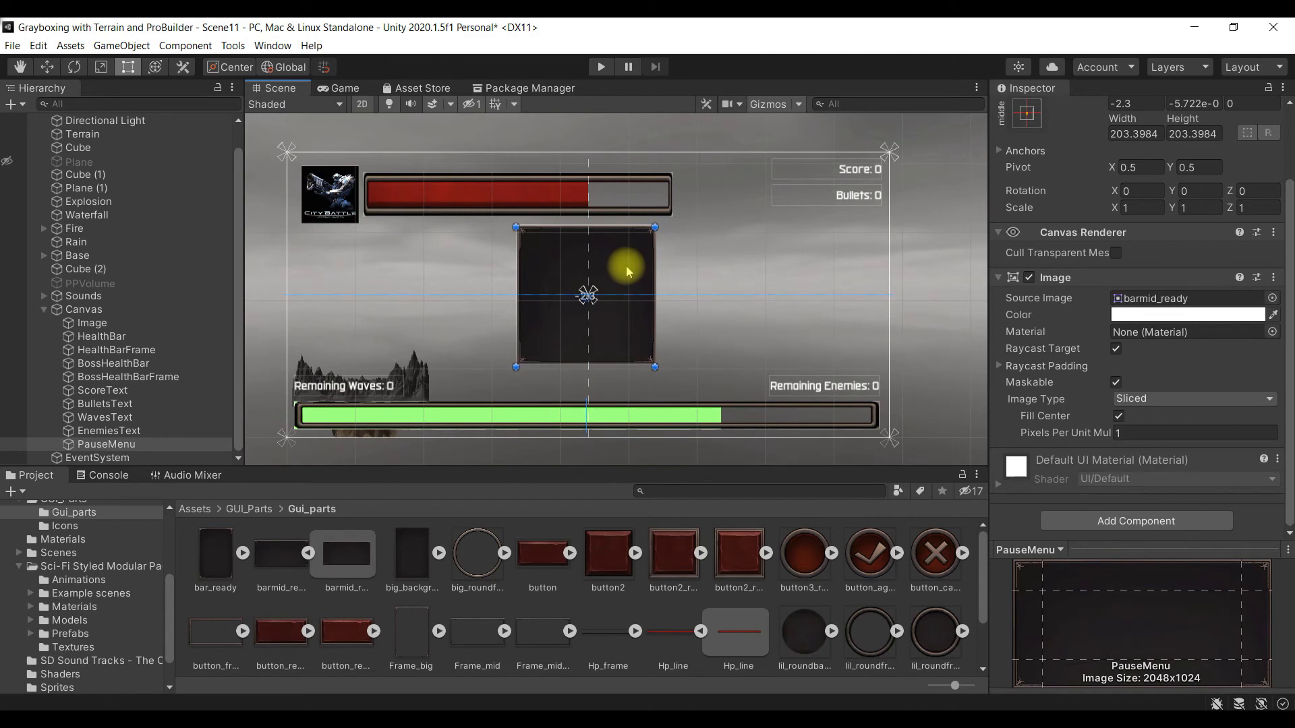
{"action": "left_click_drag", "start_coordinate": [656, 227], "coordinate": [671, 211], "text": "shift"}
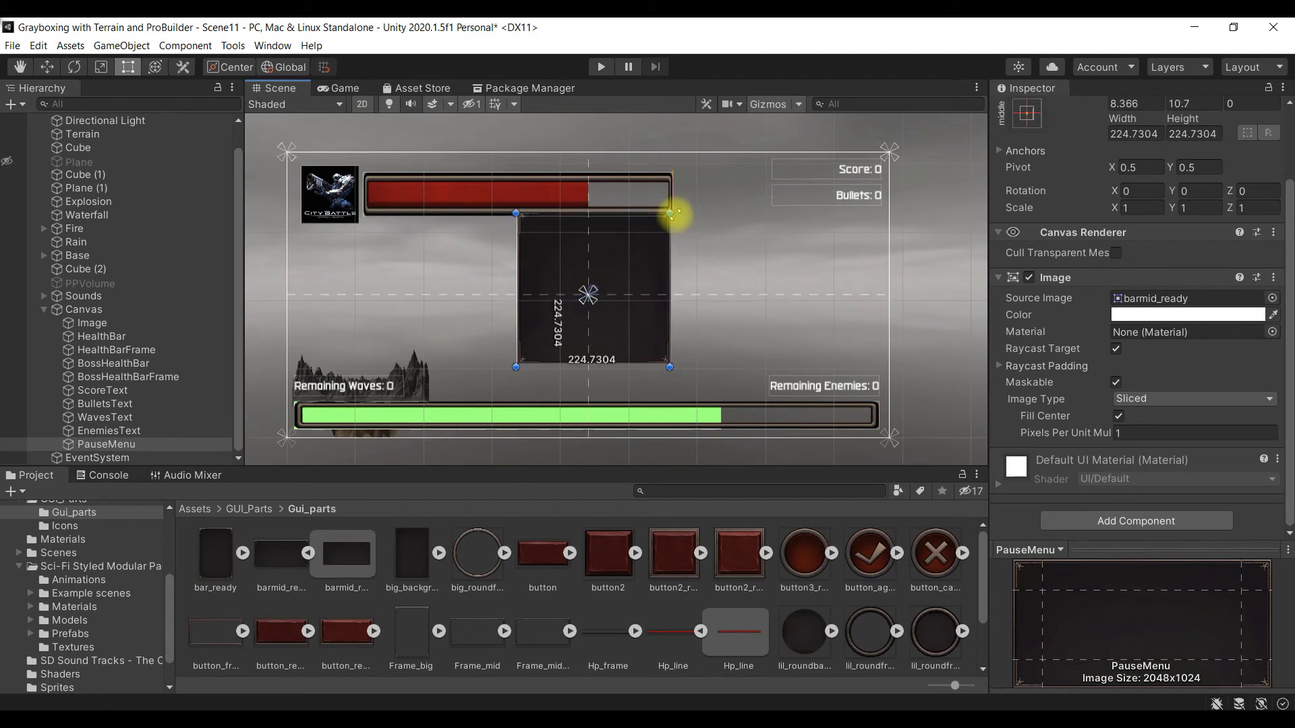
{"action": "left_click_drag", "start_coordinate": [637, 255], "coordinate": [632, 267]}
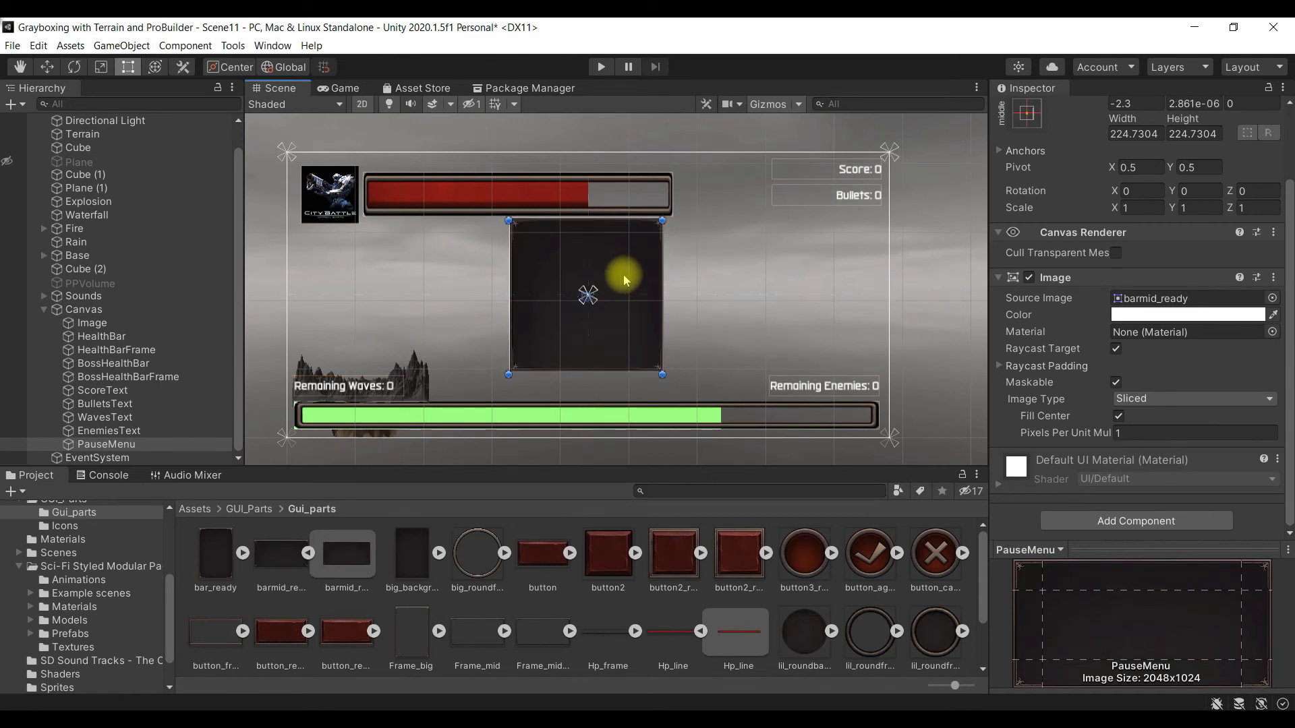
{"action": "left_click", "coordinate": [697, 270]}
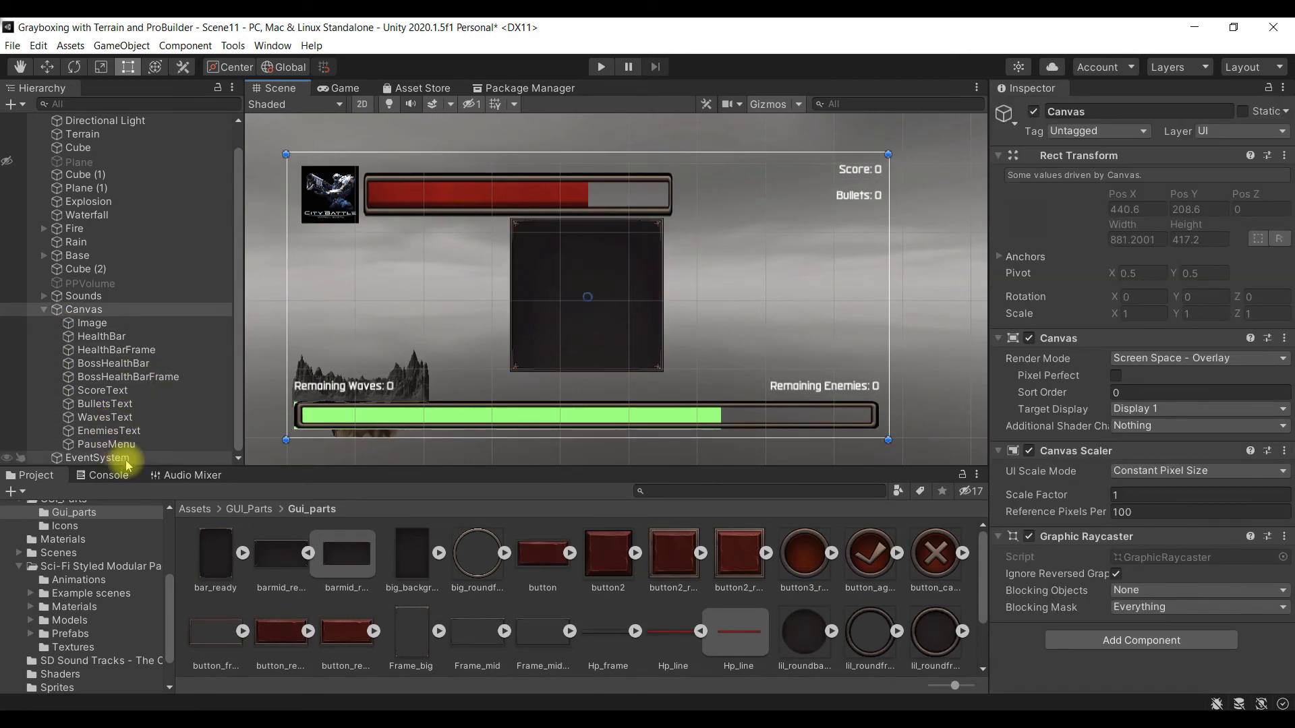
Step: Add a UI Text object as a child of PauseMenu and name it PauseText
{"action": "right_click", "coordinate": [138, 445]}
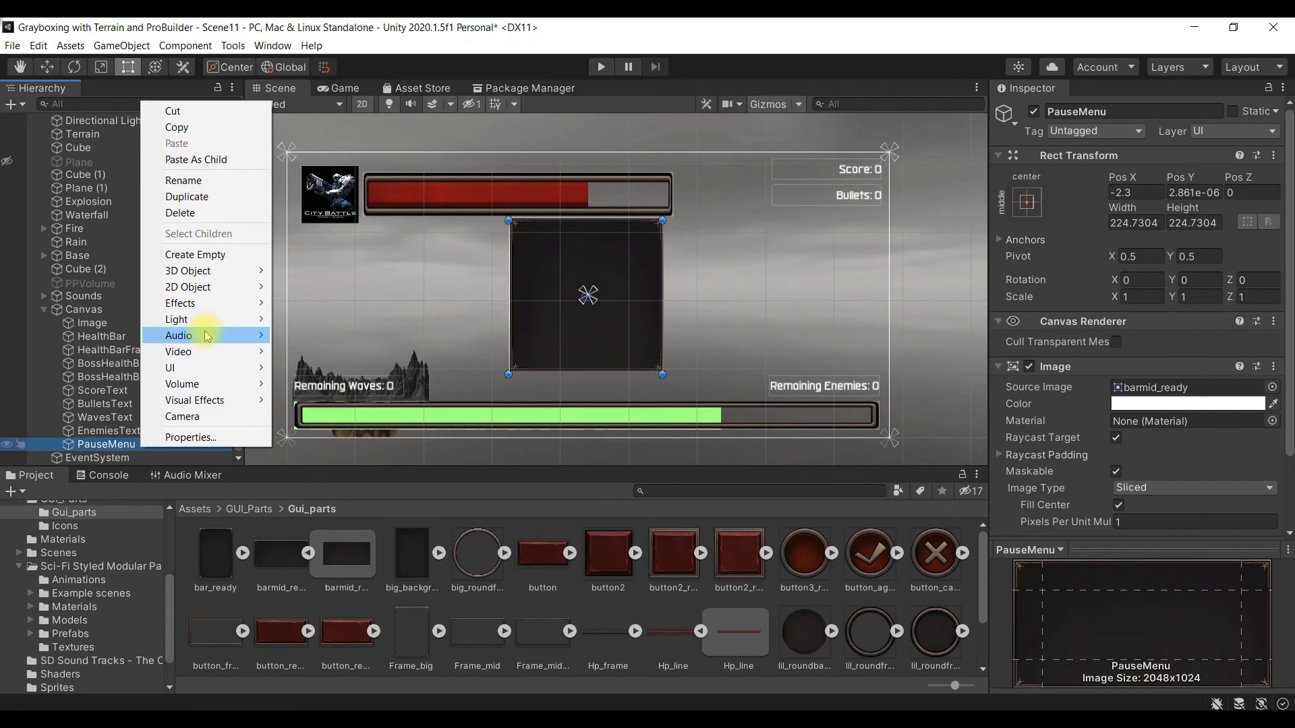
{"action": "mouse_move", "coordinate": [203, 369]}
{"action": "left_click", "coordinate": [315, 376]}
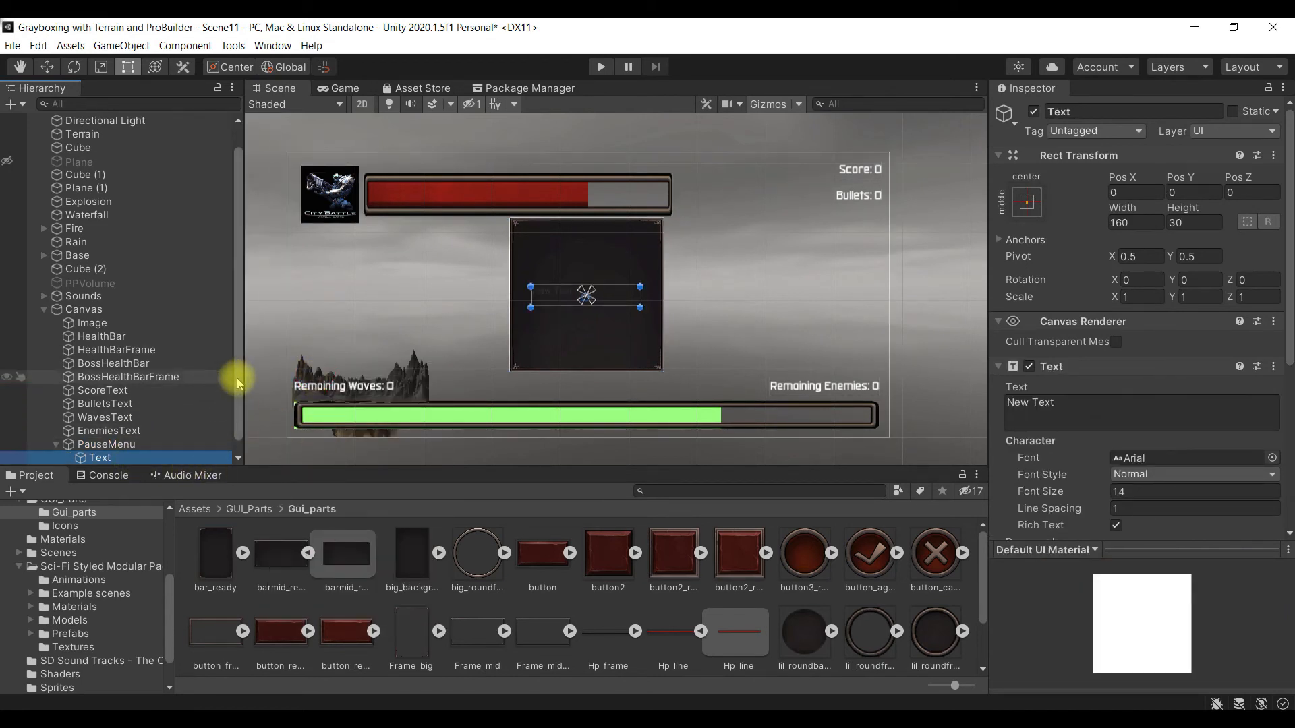
{"action": "scroll", "coordinate": [216, 421], "scroll_direction": "down", "scroll_amount": 1}
{"action": "key", "text": "F2"}
{"action": "type", "text": "Puas"}
{"action": "key", "text": "BackSpace"}
{"action": "key", "text": "BackSpace"}
{"action": "key", "text": "BackSpace"}
{"action": "type", "text": "auseText"}
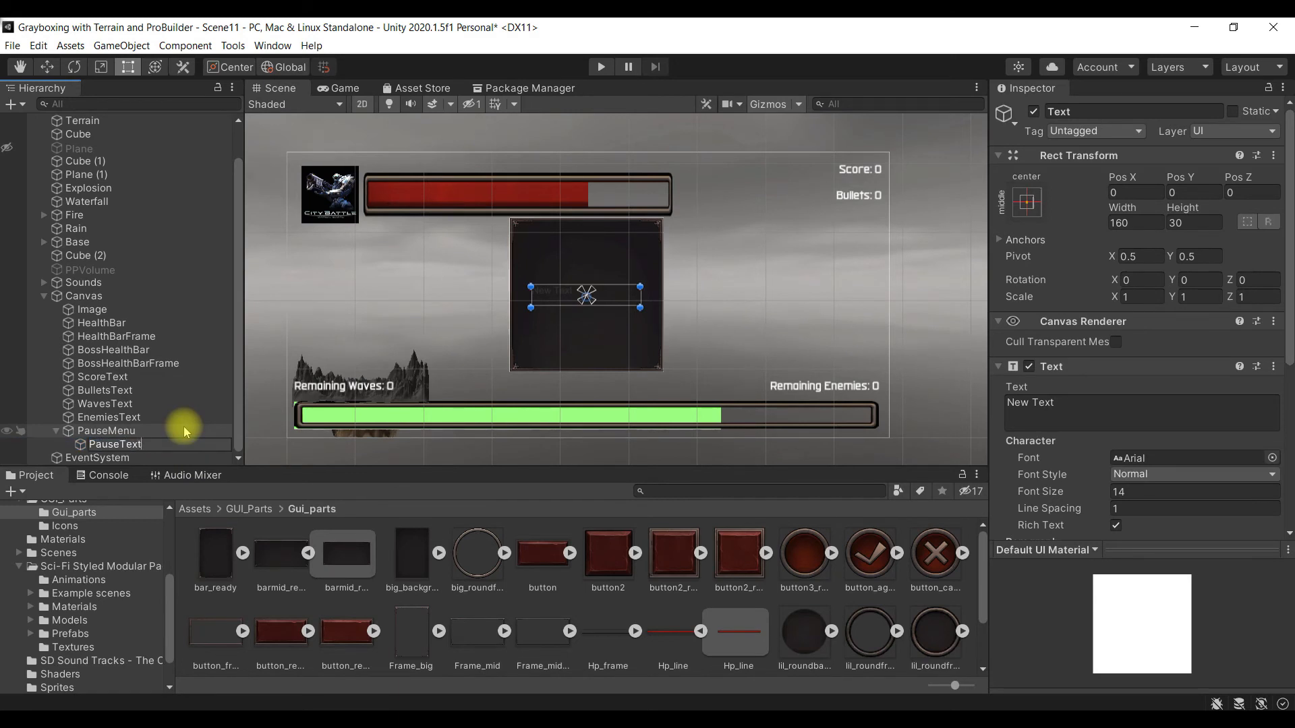
{"action": "key", "text": "Return"}
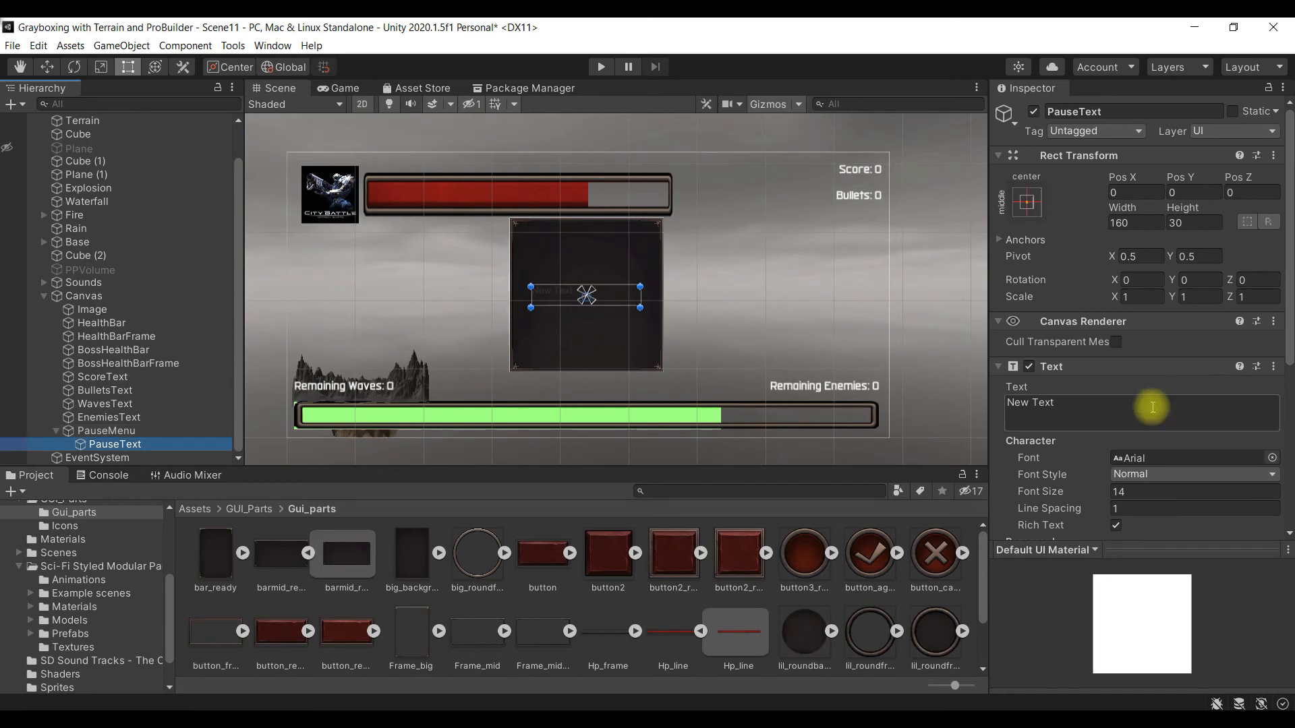
Step: Give PauseText the militech_r_2019-04-13 font at size 27 and centre its text horizontally and vertically
{"action": "scroll", "coordinate": [1160, 398], "scroll_direction": "down", "scroll_amount": 5}
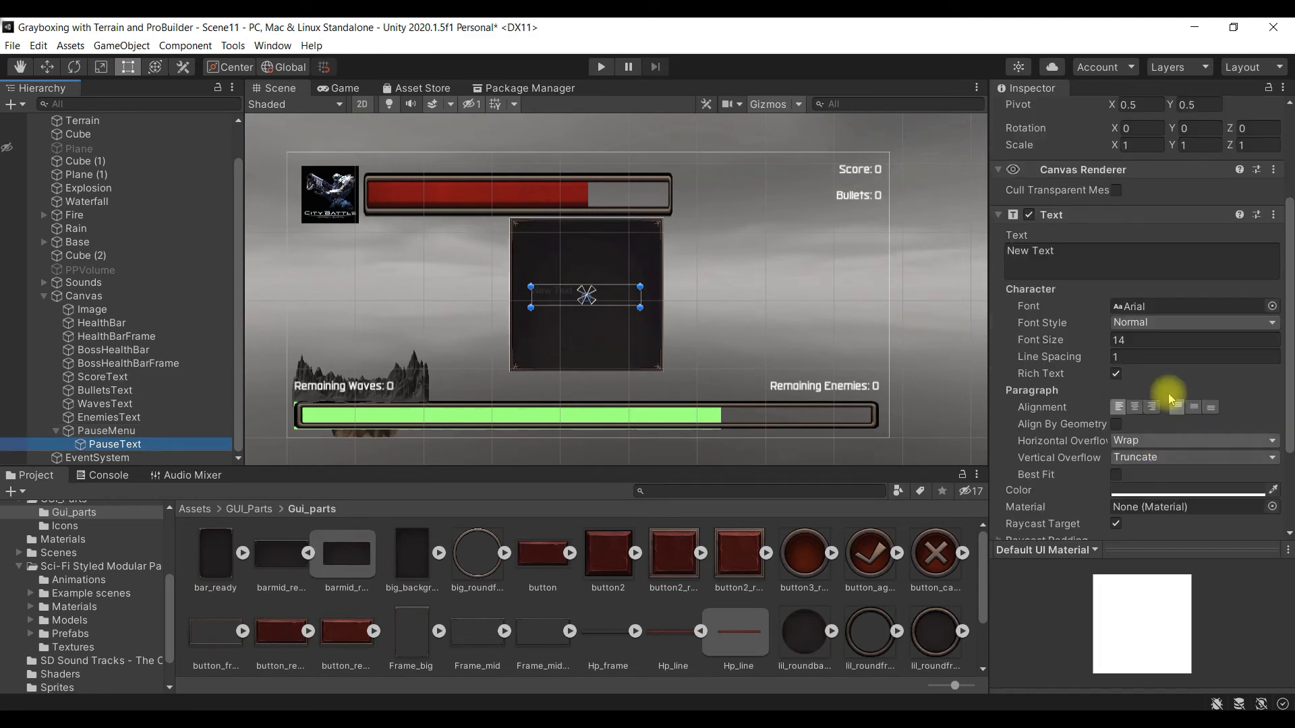
{"action": "left_click", "coordinate": [1269, 310]}
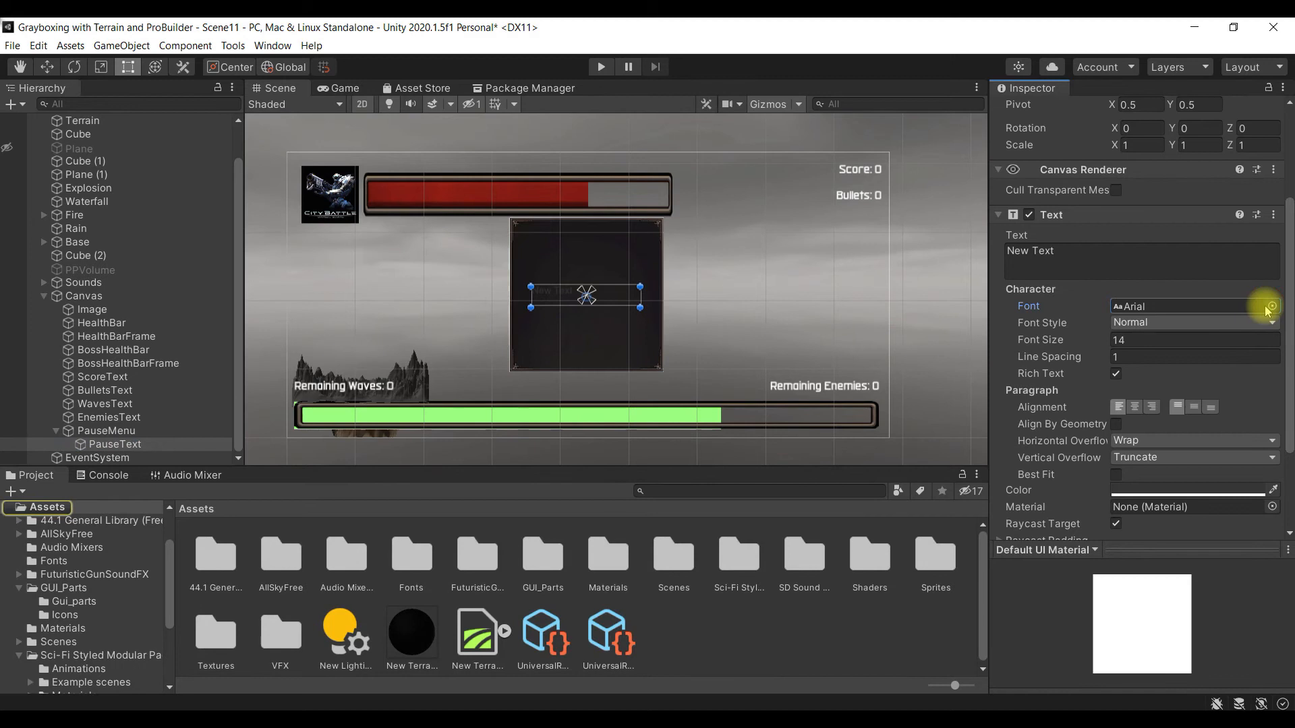
{"action": "left_click", "coordinate": [1271, 306]}
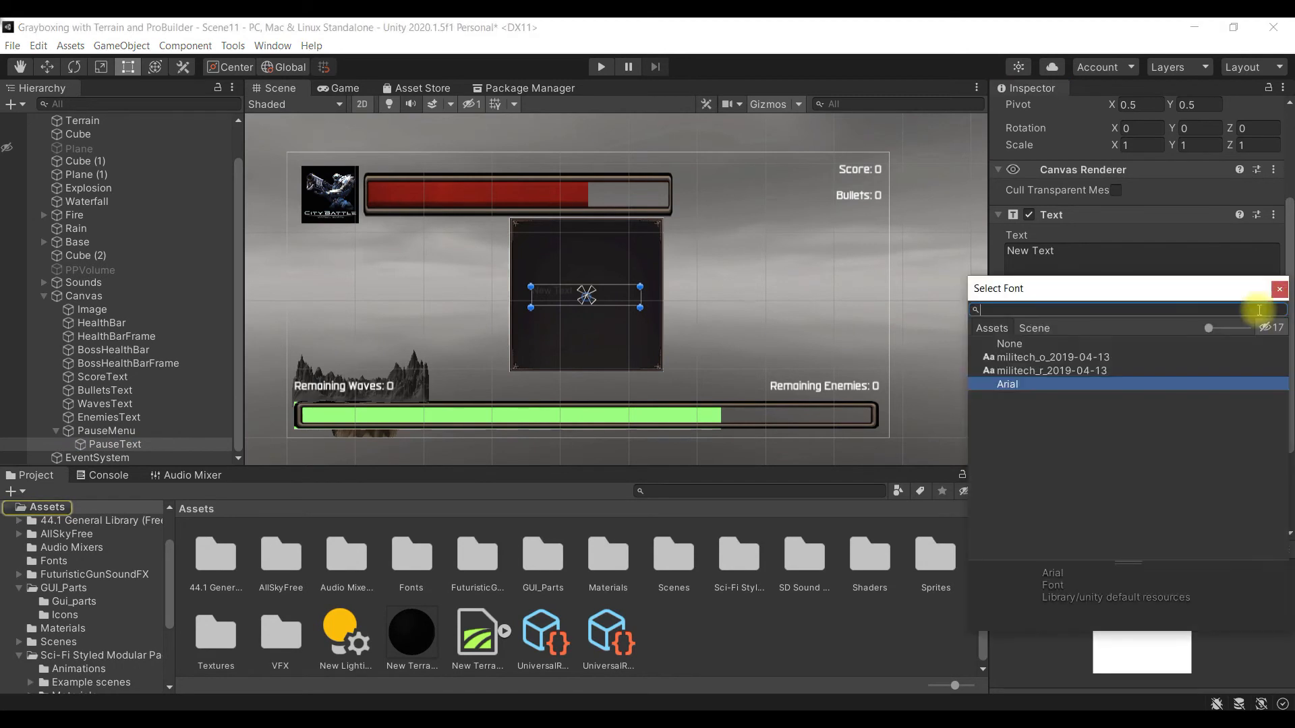
{"action": "double_click", "coordinate": [1052, 371]}
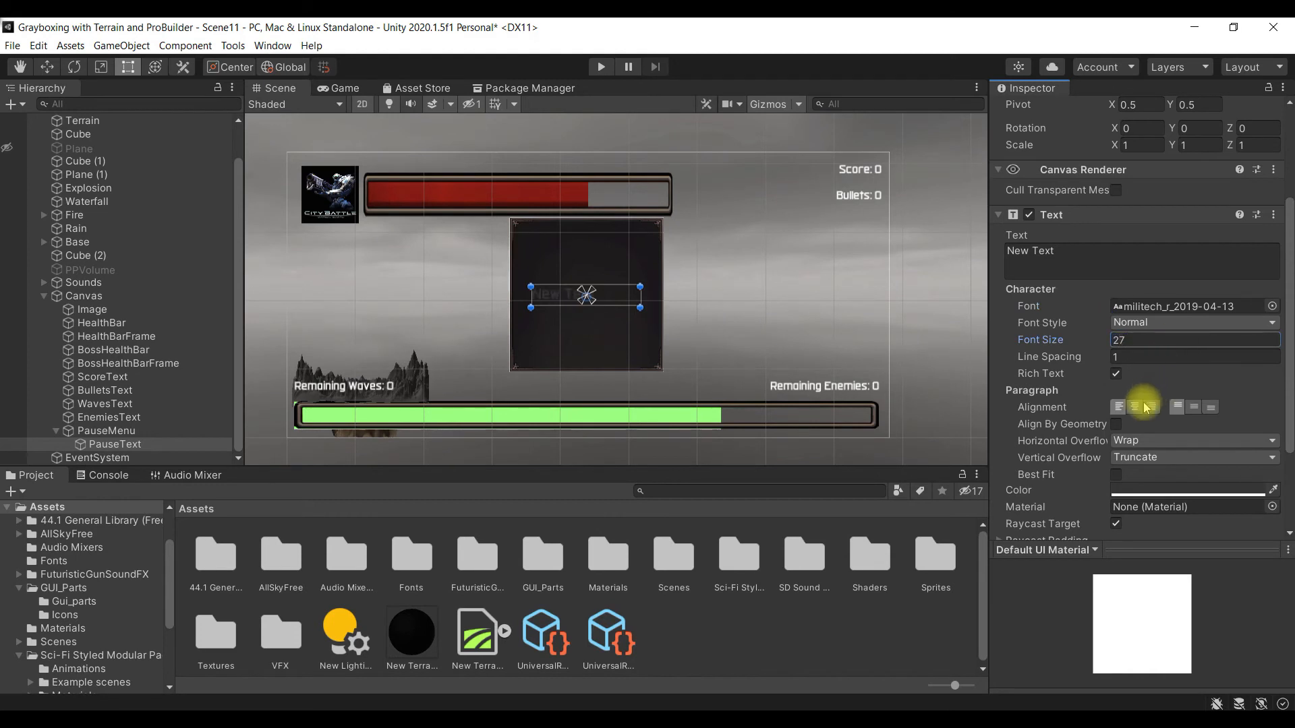
{"action": "left_click", "coordinate": [1197, 412]}
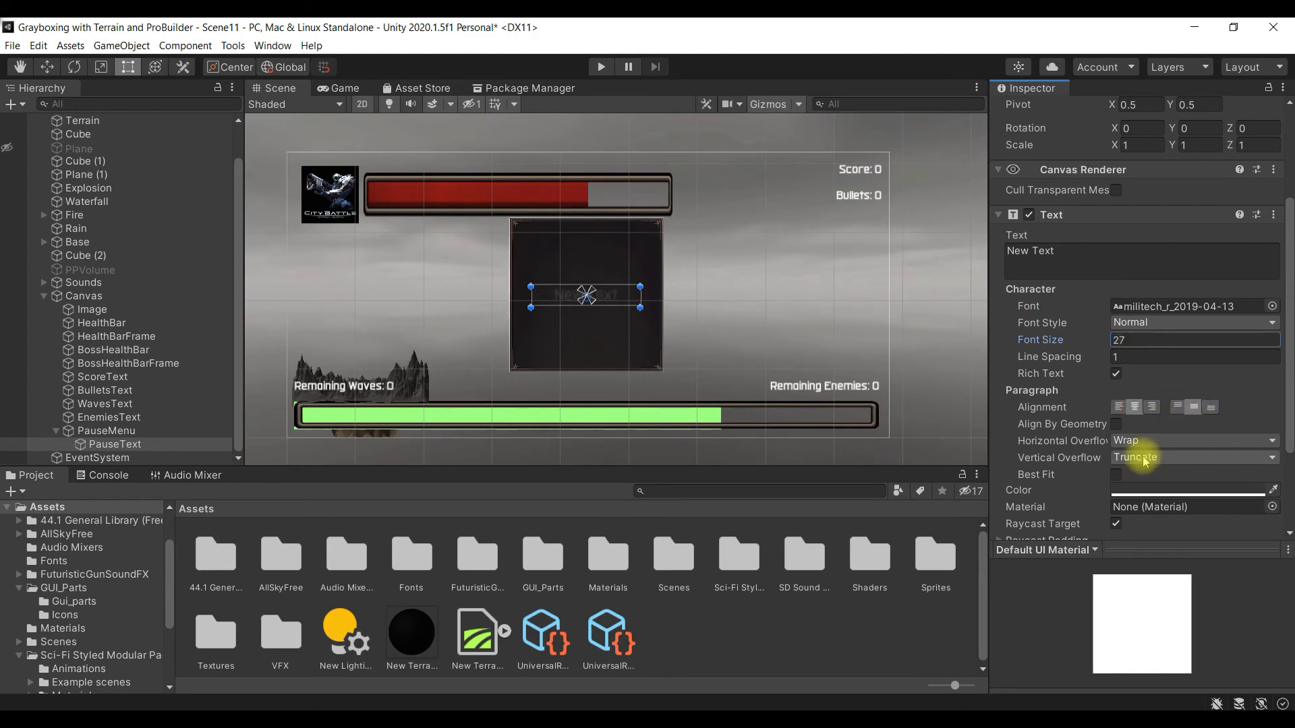
Step: Set the PauseText colour to white (FFFFFF)
{"action": "scroll", "coordinate": [1245, 423], "scroll_direction": "down", "scroll_amount": 2}
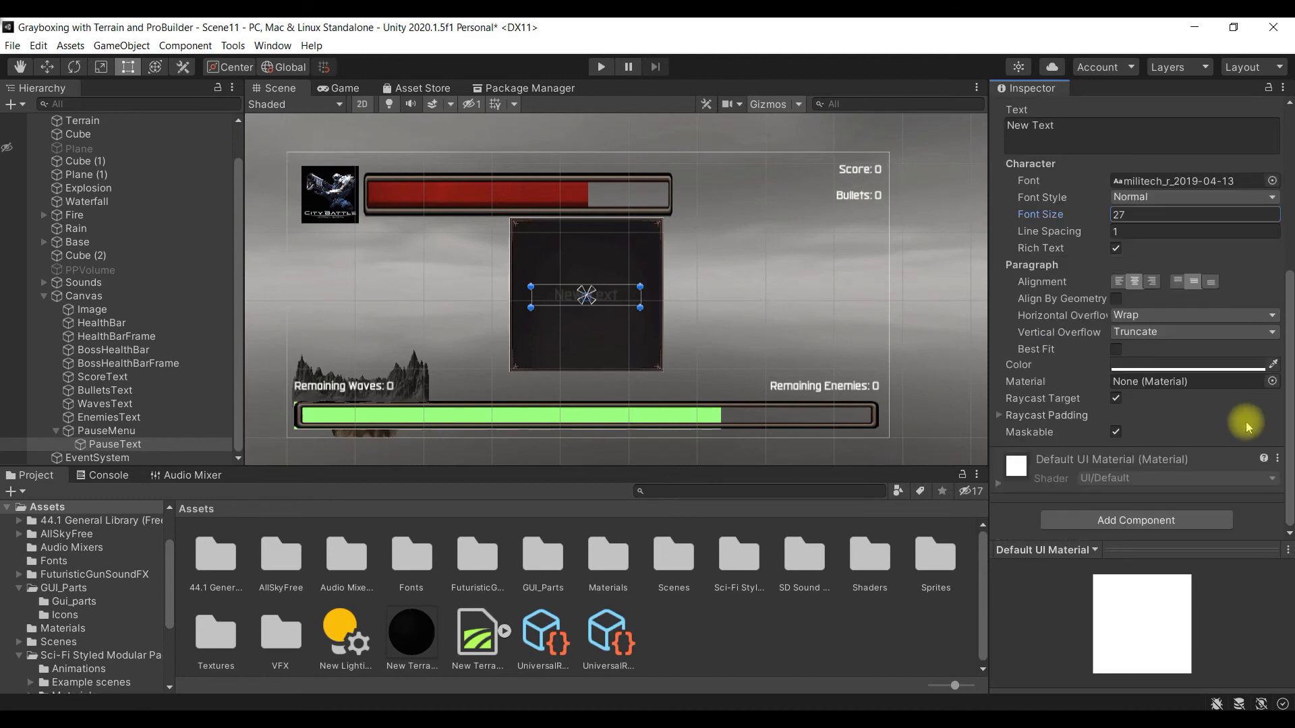
{"action": "left_click", "coordinate": [1163, 368]}
{"action": "left_click_drag", "start_coordinate": [1155, 429], "coordinate": [1140, 381]}
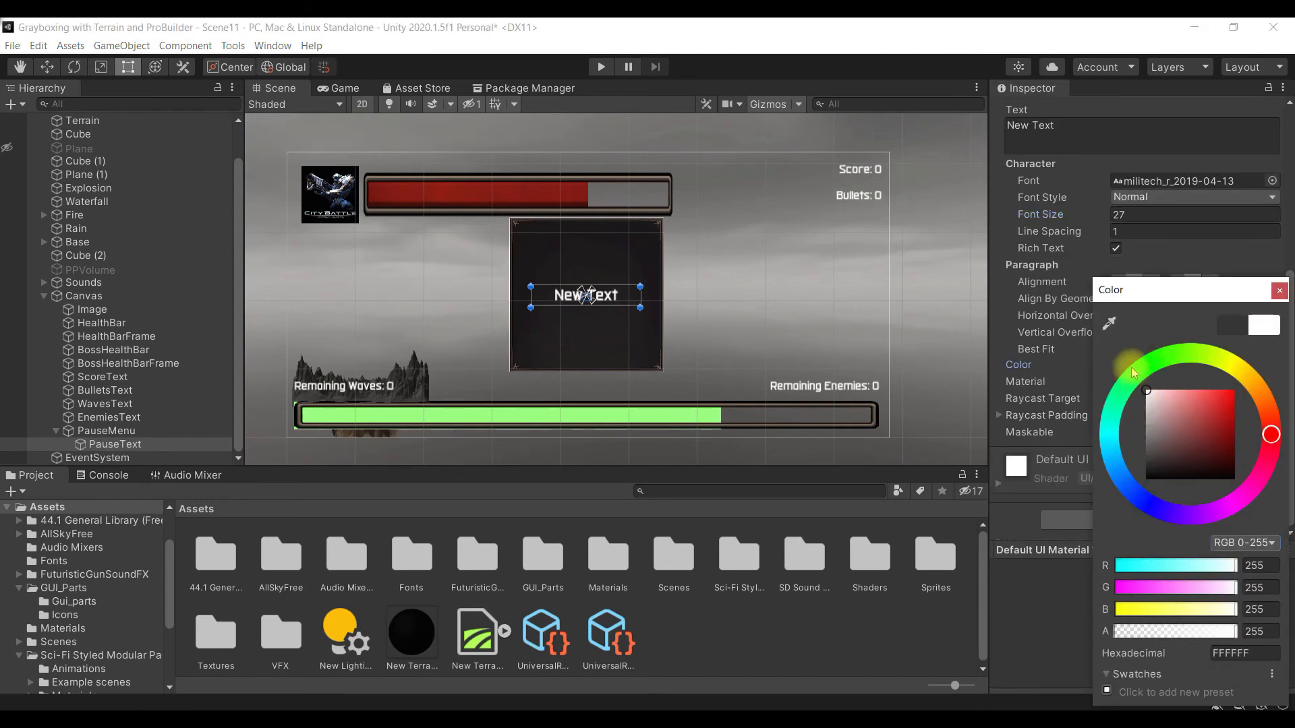
{"action": "left_click", "coordinate": [1276, 291]}
Step: Change the PauseText content to "Pause" and move it up to the top of the panel at Pos Y 75
{"action": "scroll", "coordinate": [1139, 330], "scroll_direction": "up", "scroll_amount": 4}
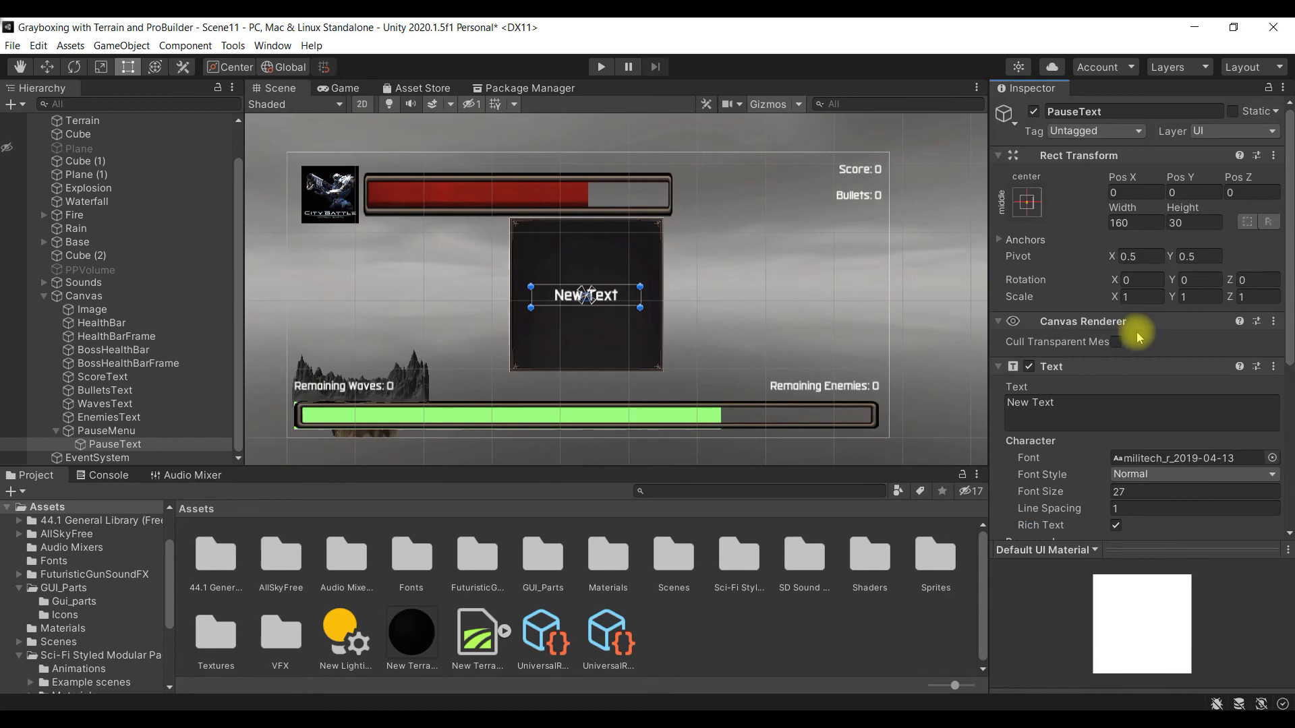
{"action": "left_click", "coordinate": [1069, 413]}
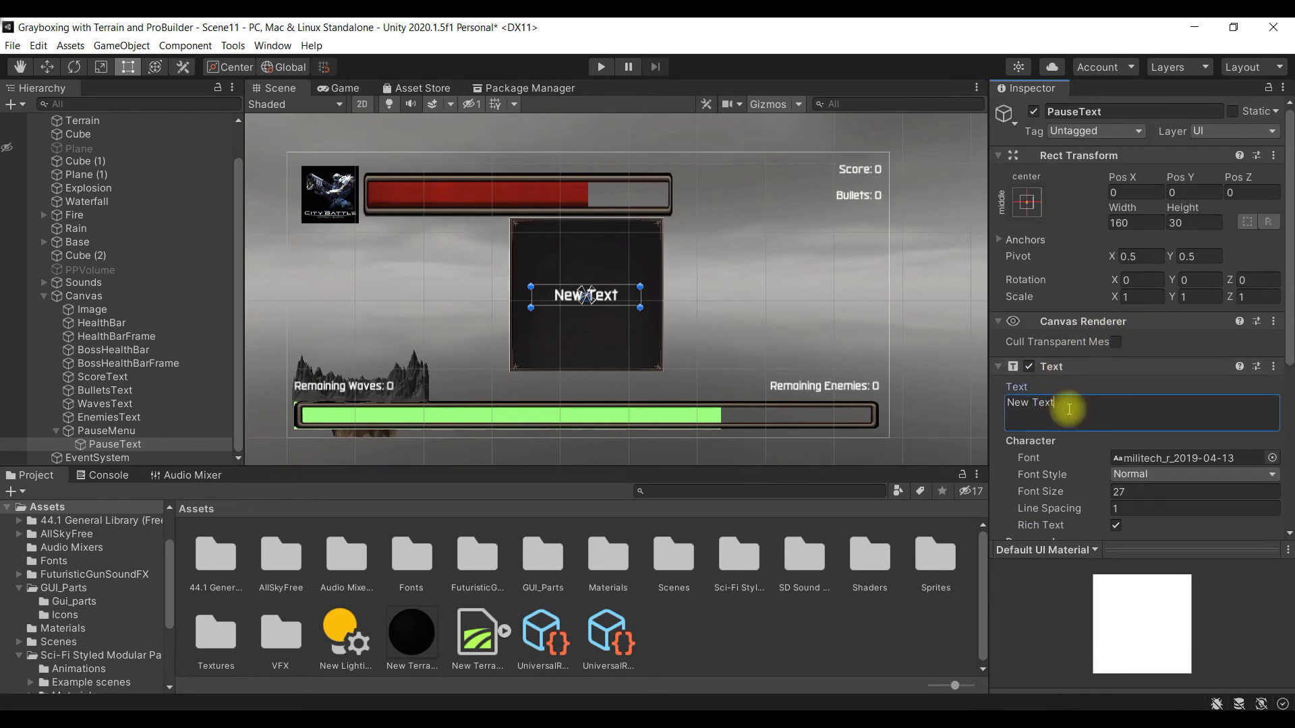
{"action": "type", "text": "Pause"}
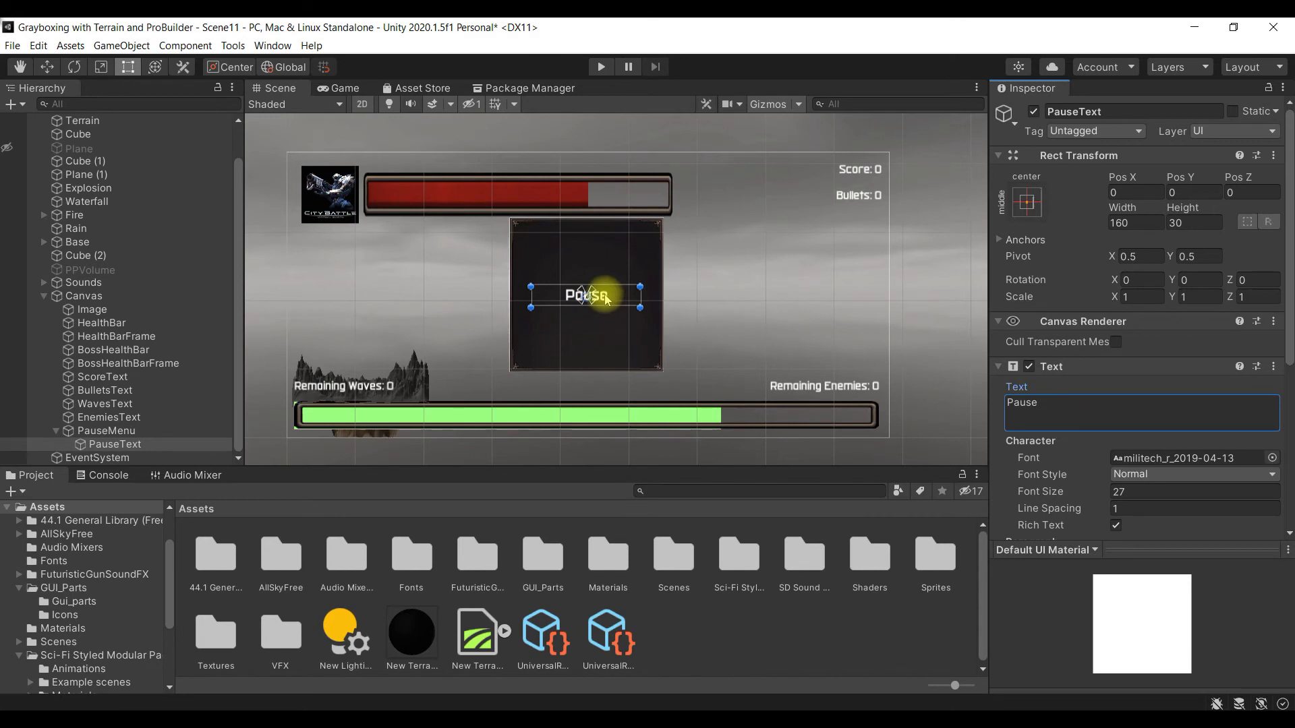
{"action": "left_click", "coordinate": [615, 253]}
{"action": "left_click", "coordinate": [584, 300]}
{"action": "left_click_drag", "start_coordinate": [571, 301], "coordinate": [572, 245]}
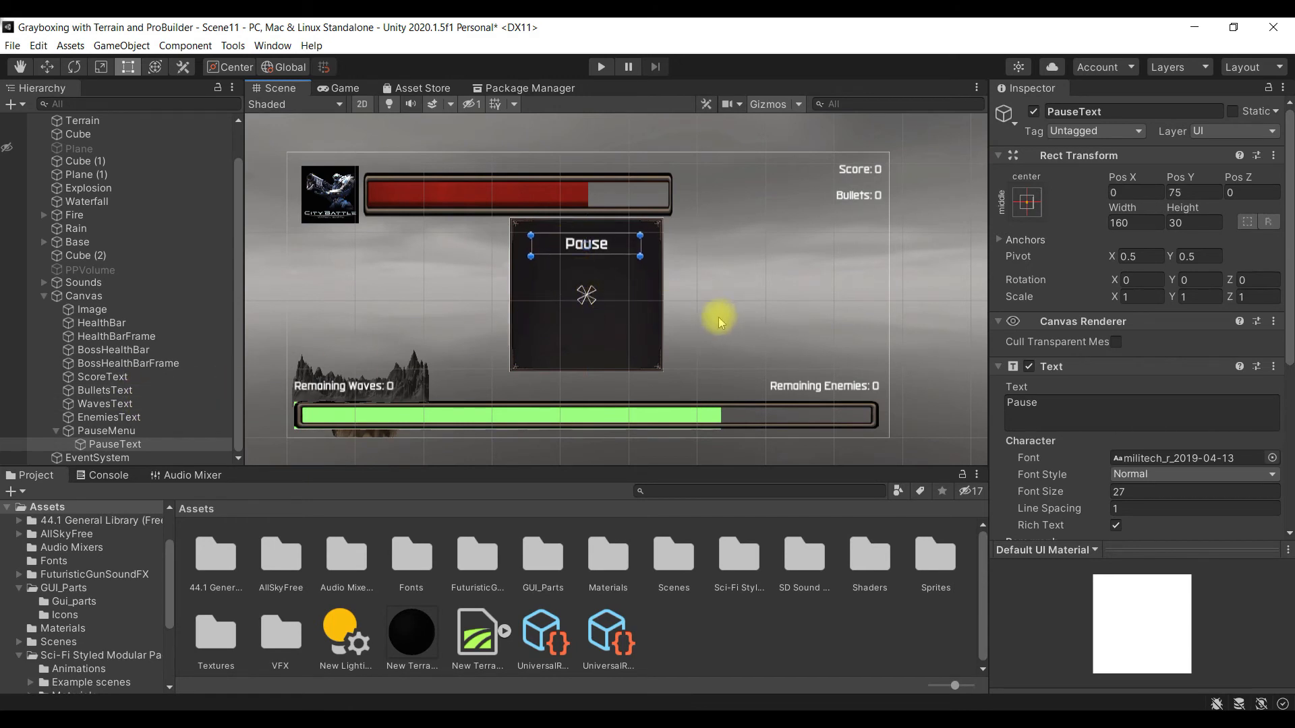
{"action": "scroll", "coordinate": [1184, 307], "scroll_direction": "down", "scroll_amount": 5}
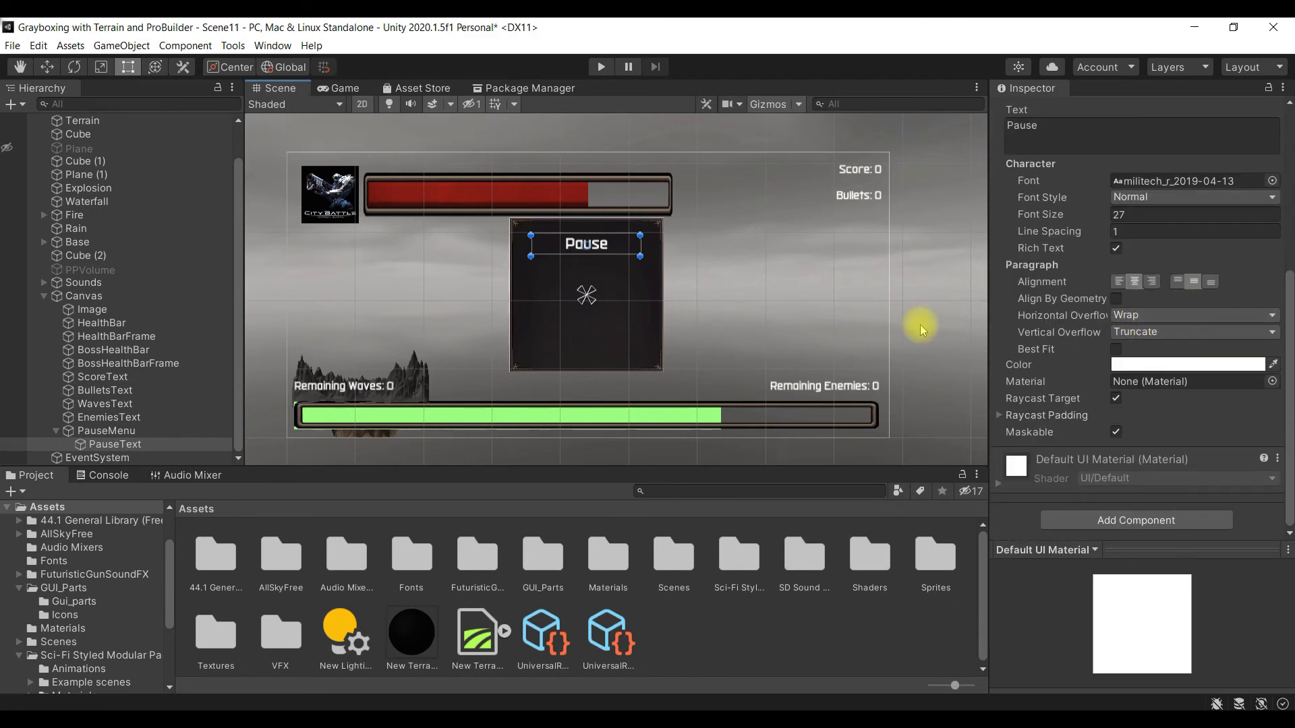
Step: Add a UI Button as a child of PauseMenu and name it ResumeButton
{"action": "right_click", "coordinate": [125, 433]}
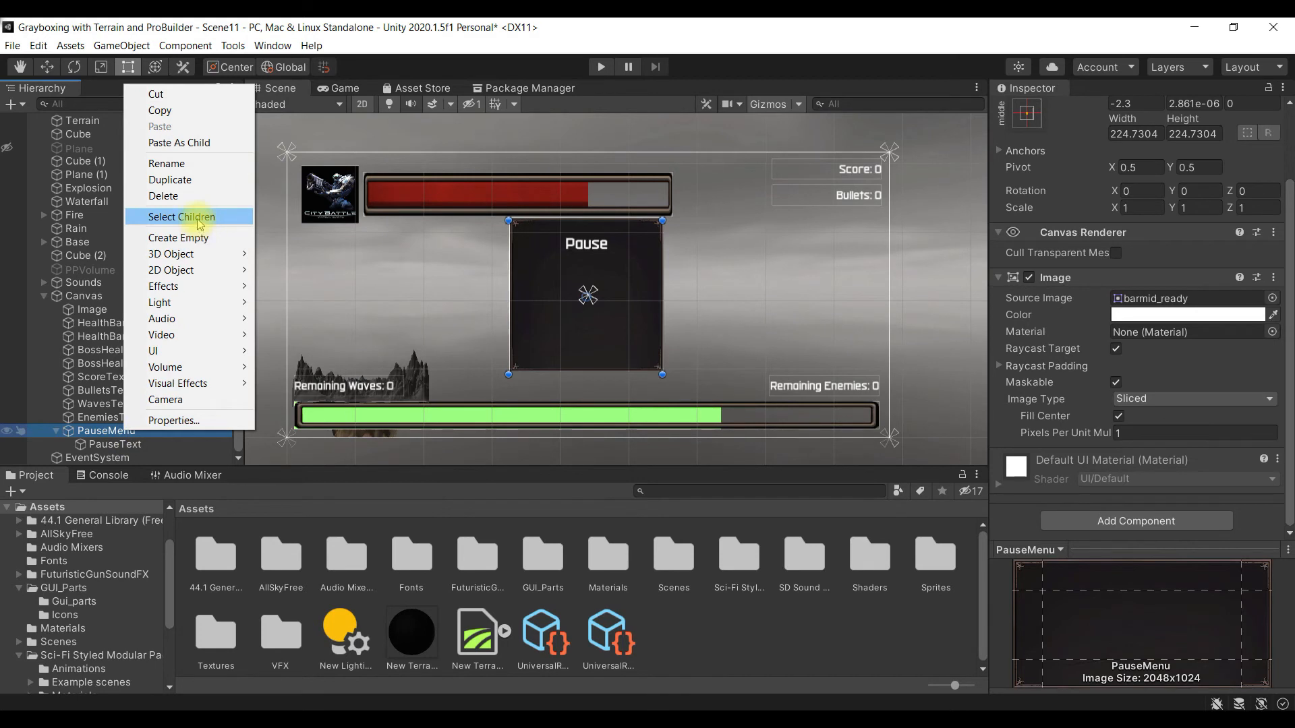
{"action": "mouse_move", "coordinate": [229, 352]}
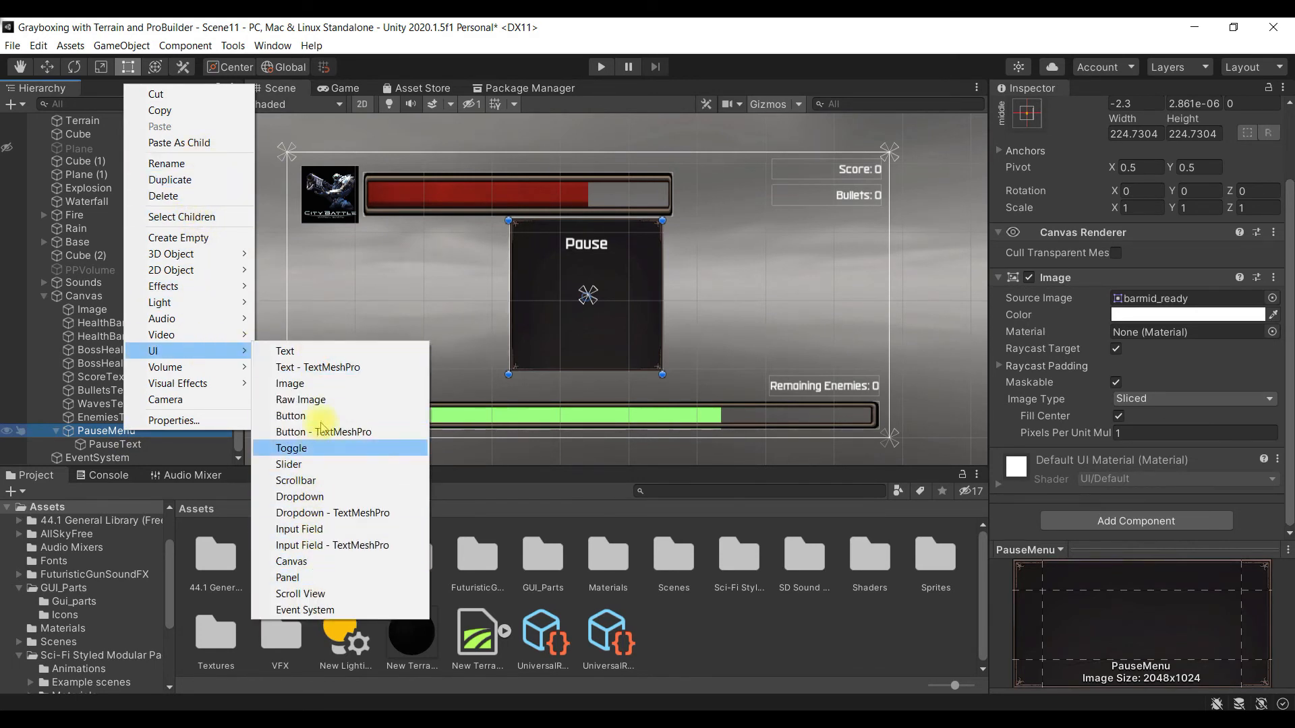
{"action": "left_click", "coordinate": [296, 415]}
{"action": "scroll", "coordinate": [103, 396], "scroll_direction": "down", "scroll_amount": 1}
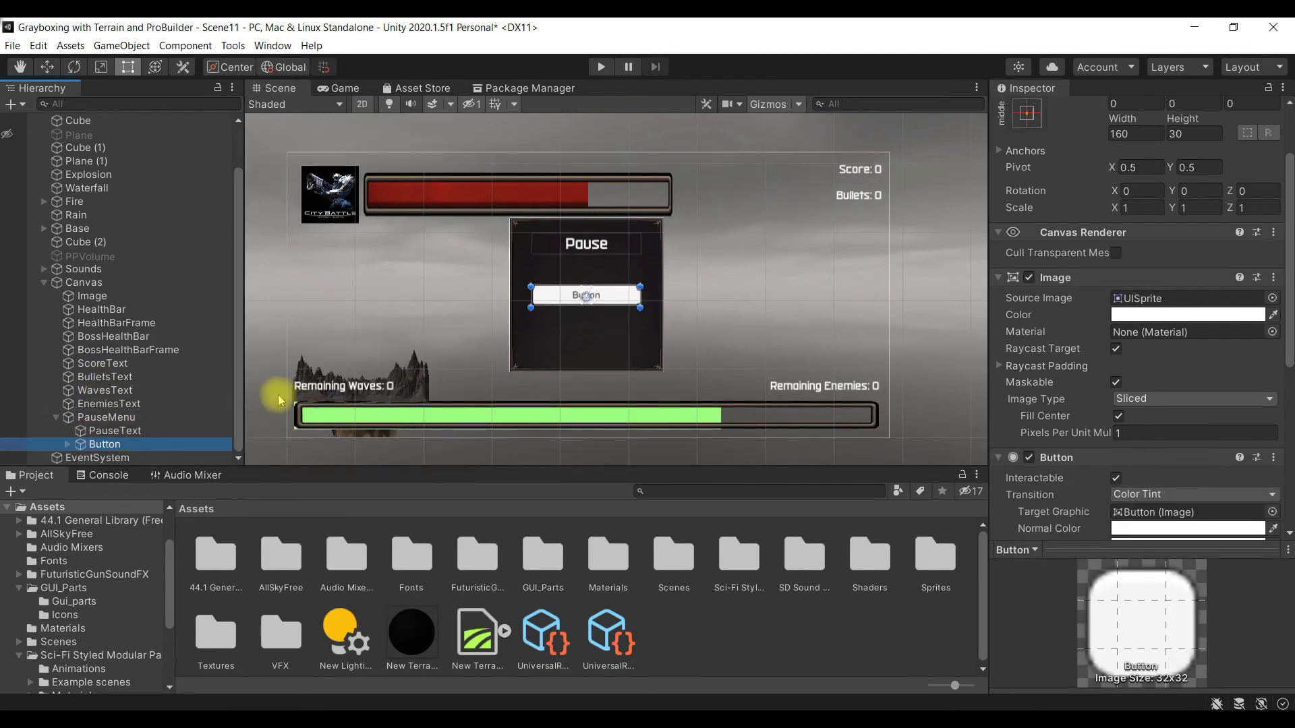
{"action": "left_click", "coordinate": [153, 447]}
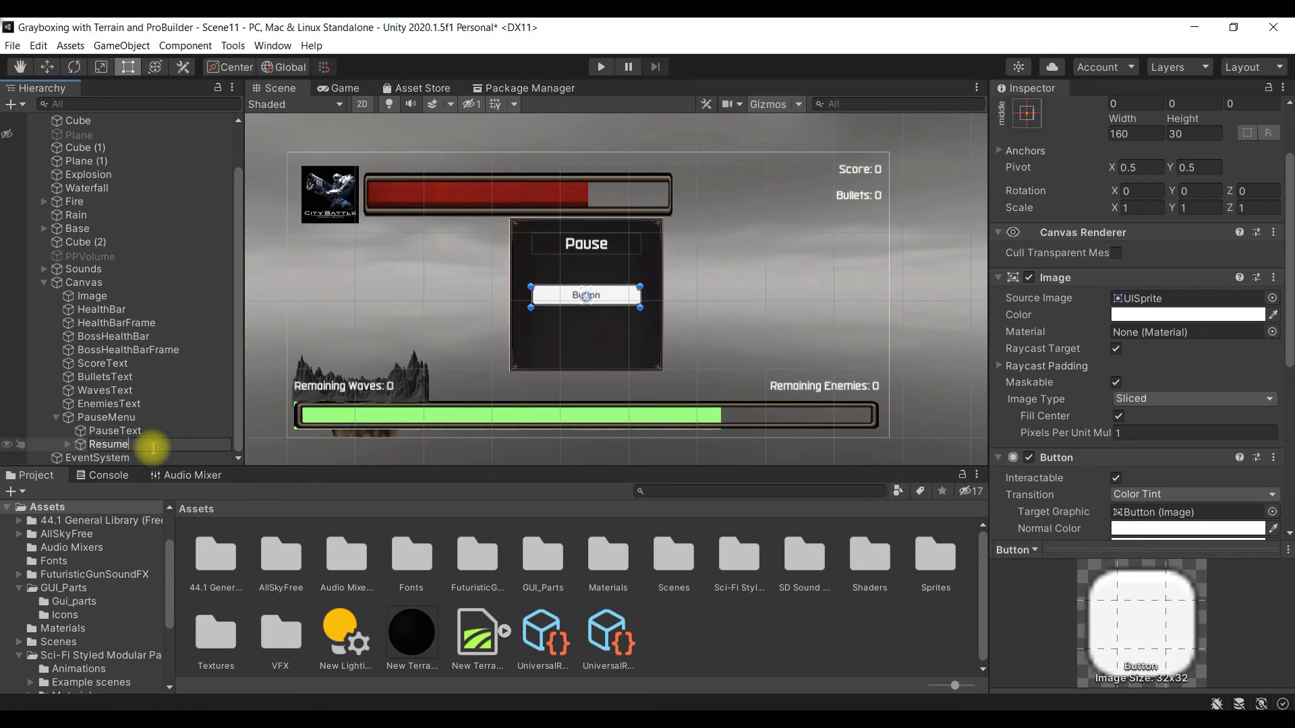
{"action": "type", "text": "ResumeButton"}
{"action": "key", "text": "Return"}
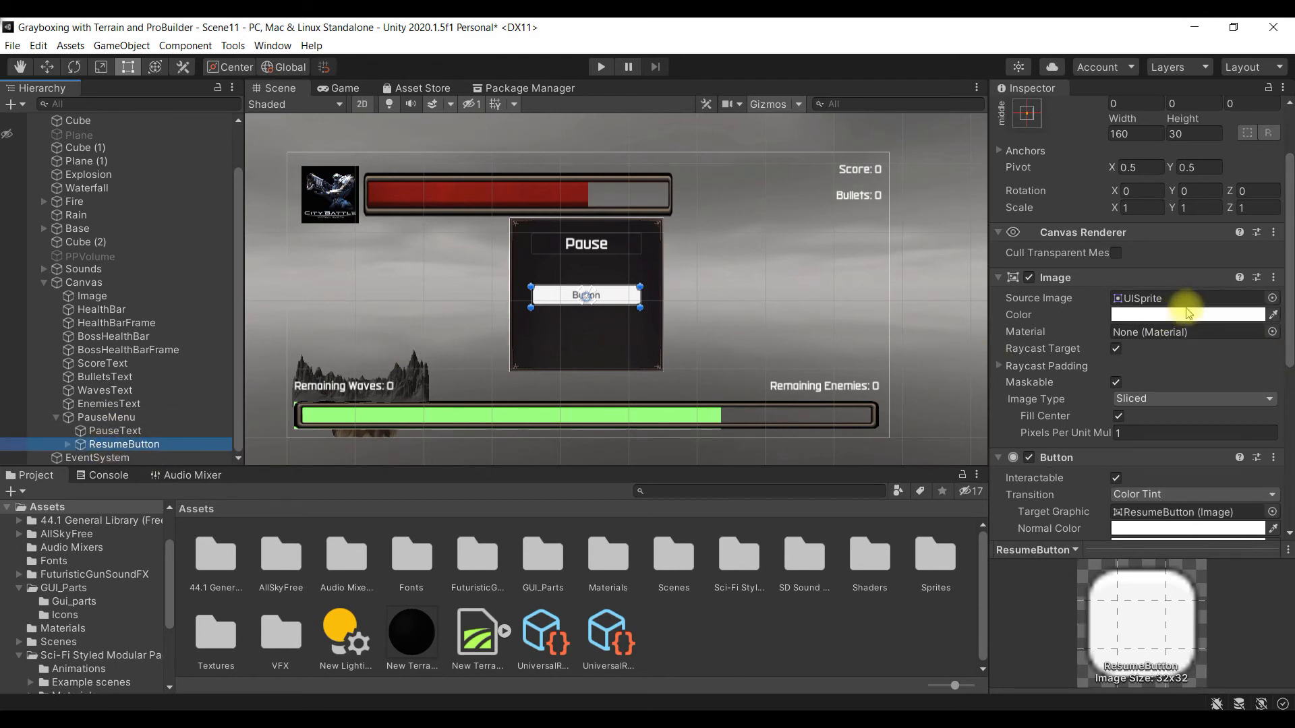
Step: Search the sprites for "button" and assign the sprite named button as ResumeButton's source image
{"action": "scroll", "coordinate": [765, 412], "scroll_direction": "down", "scroll_amount": 1}
{"action": "scroll", "coordinate": [766, 411], "scroll_direction": "down", "scroll_amount": 1}
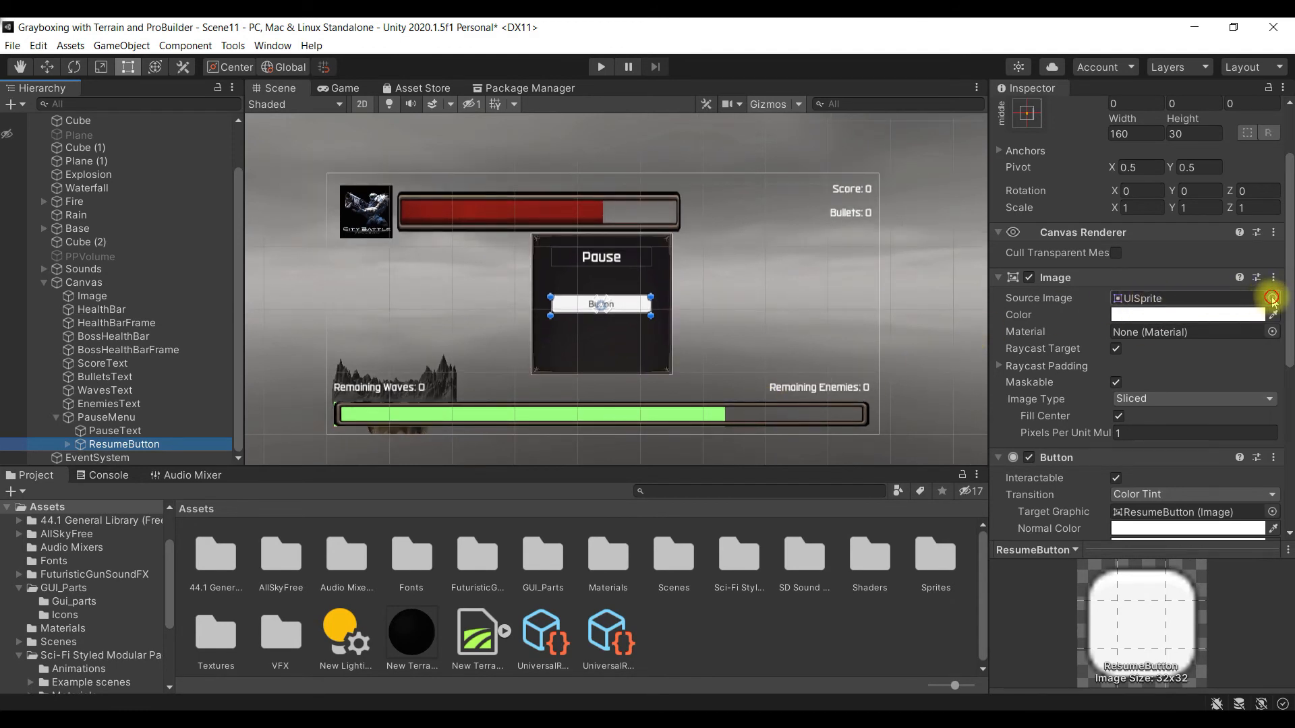
{"action": "left_click", "coordinate": [1272, 299]}
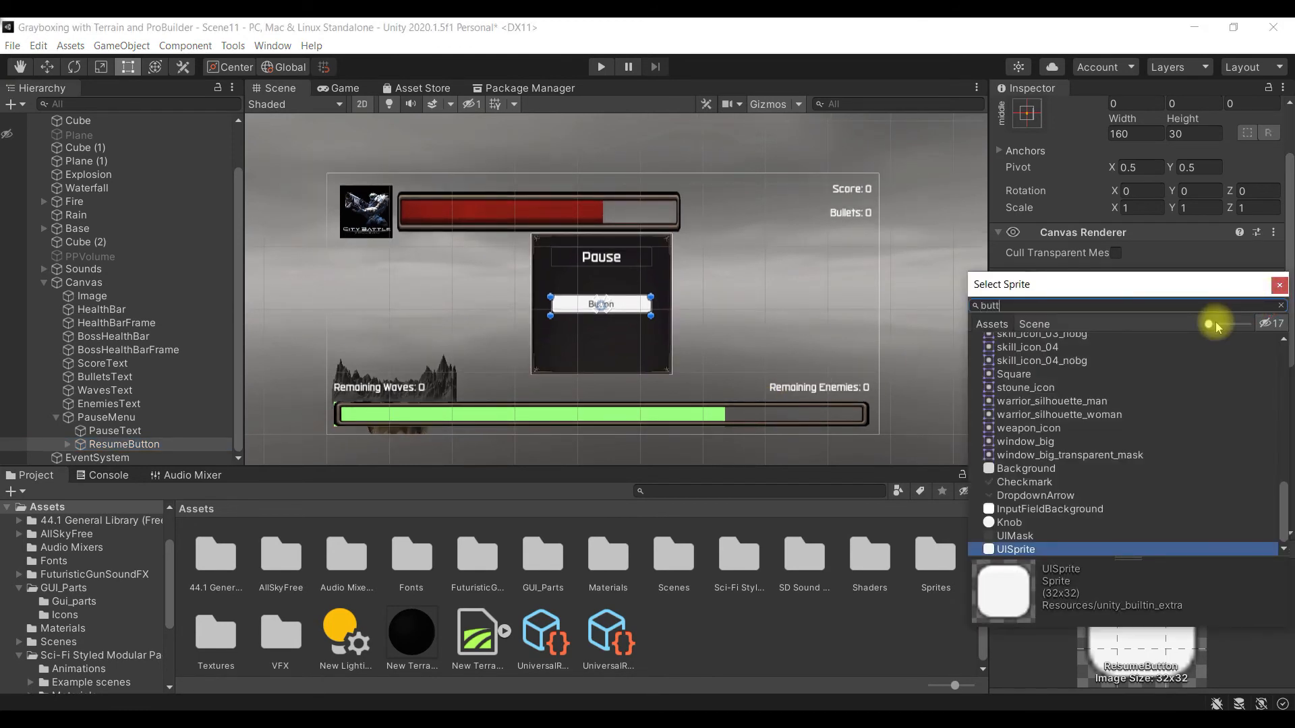
{"action": "type", "text": "button"}
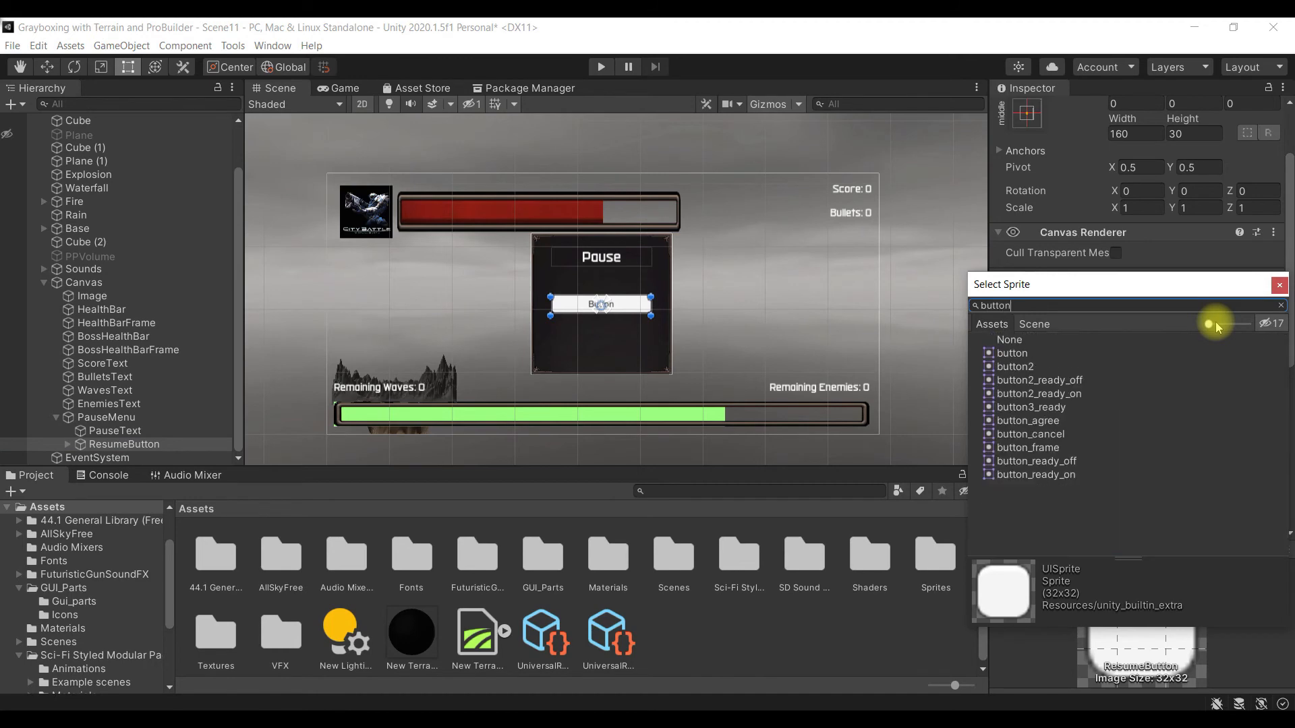
{"action": "left_click", "coordinate": [1056, 356]}
{"action": "double_click", "coordinate": [1055, 355]}
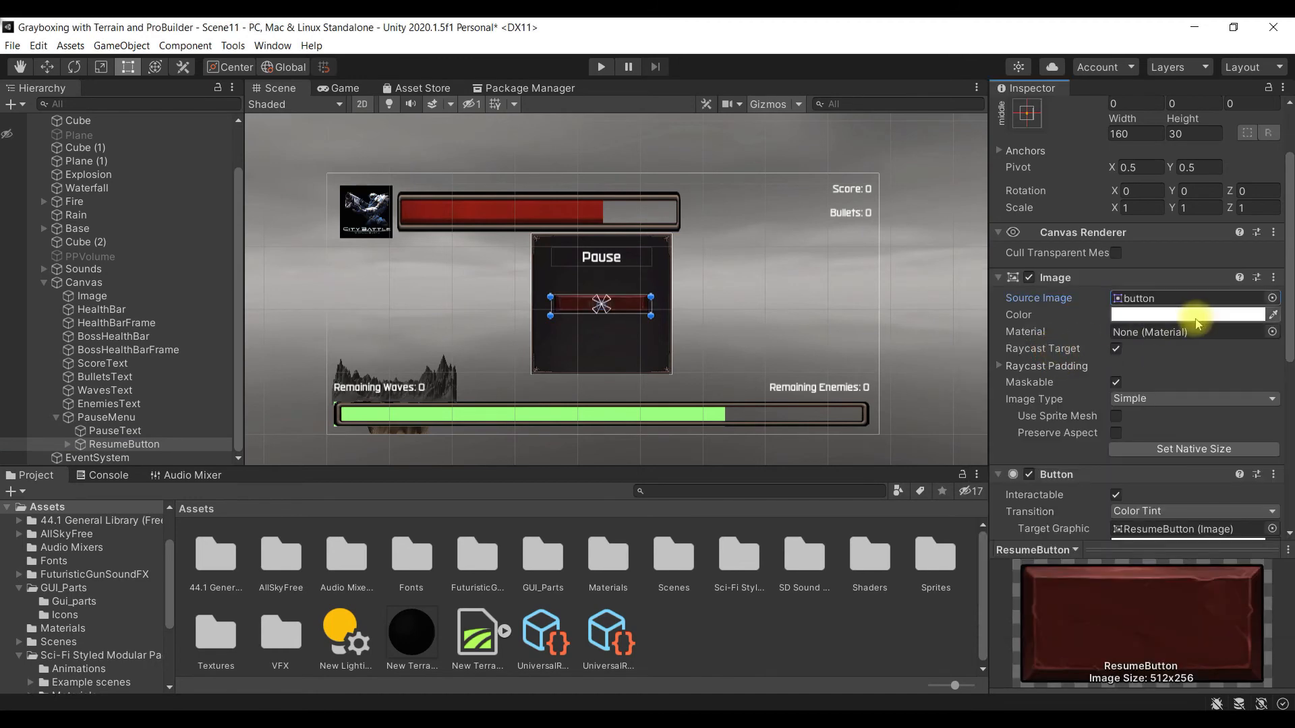
{"action": "scroll", "coordinate": [1198, 323], "scroll_direction": "down", "scroll_amount": 3}
{"action": "scroll", "coordinate": [1191, 322], "scroll_direction": "up", "scroll_amount": 3}
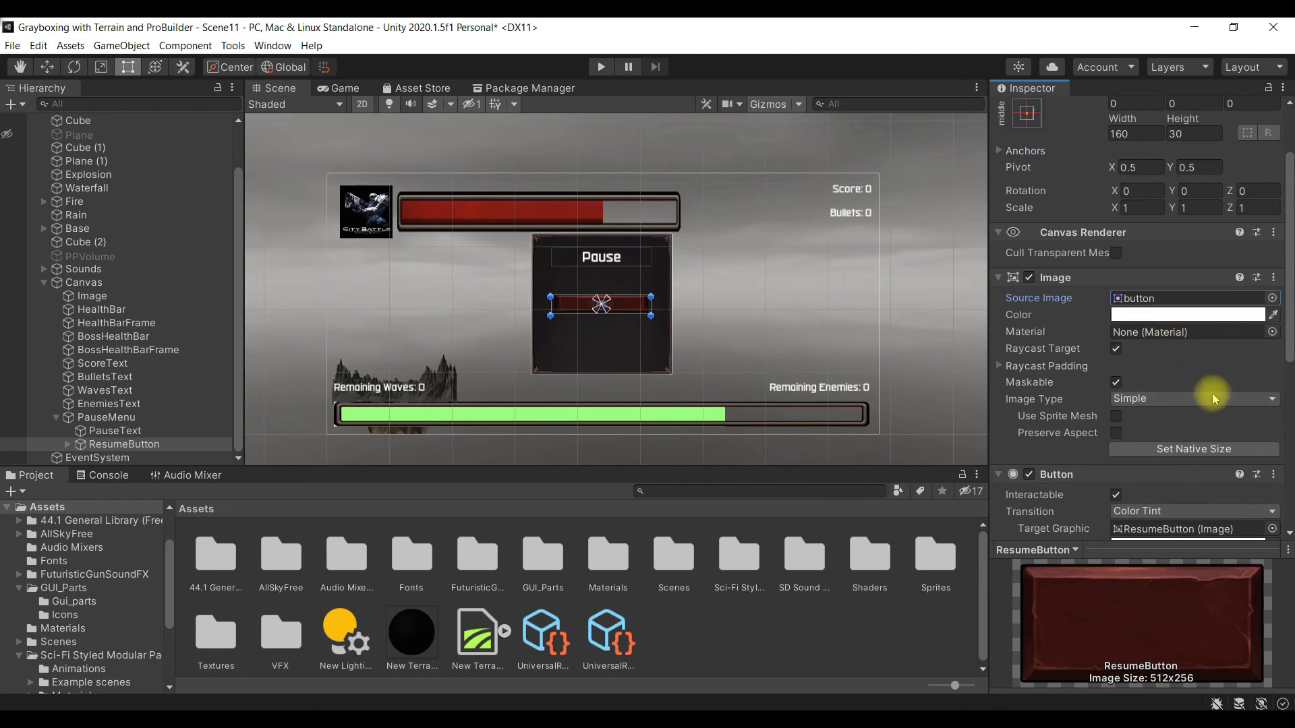
Step: In the Sprite Editor, set the button sprite's borders to L 64, T 60, R 64 and B 61, and apply them
{"action": "double_click", "coordinate": [1205, 304]}
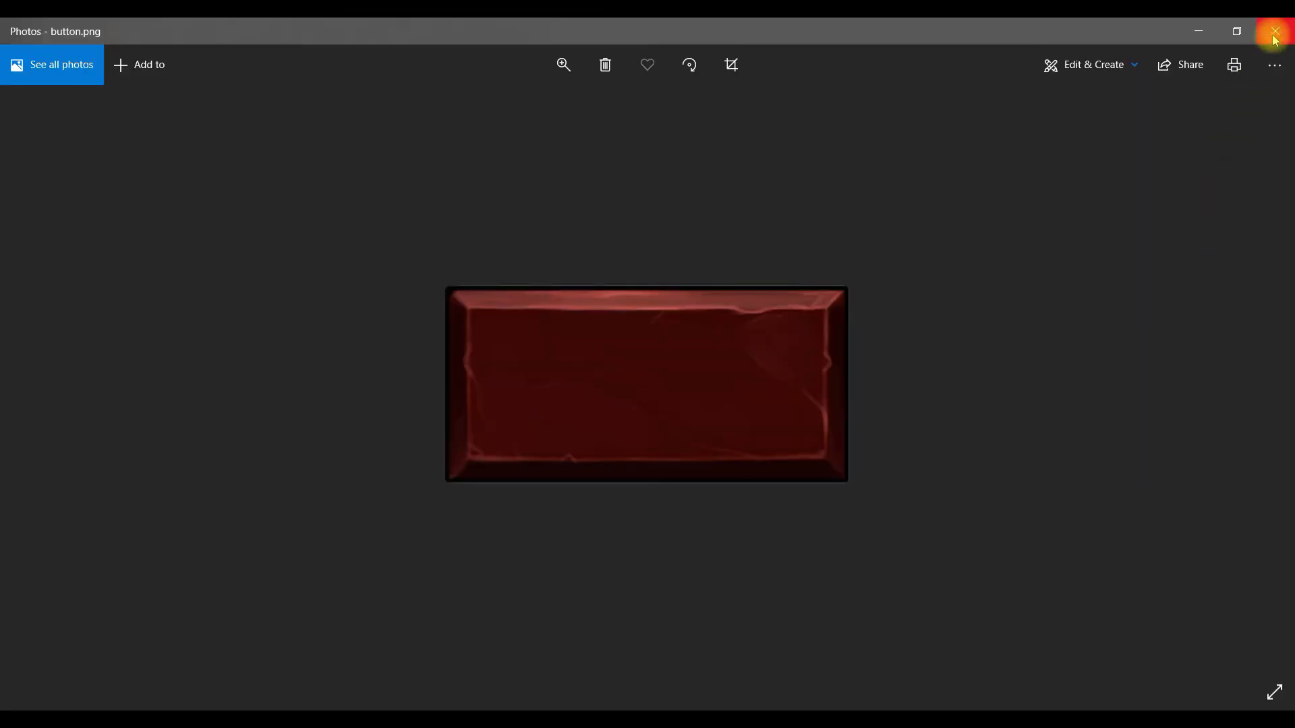
{"action": "left_click", "coordinate": [1275, 31]}
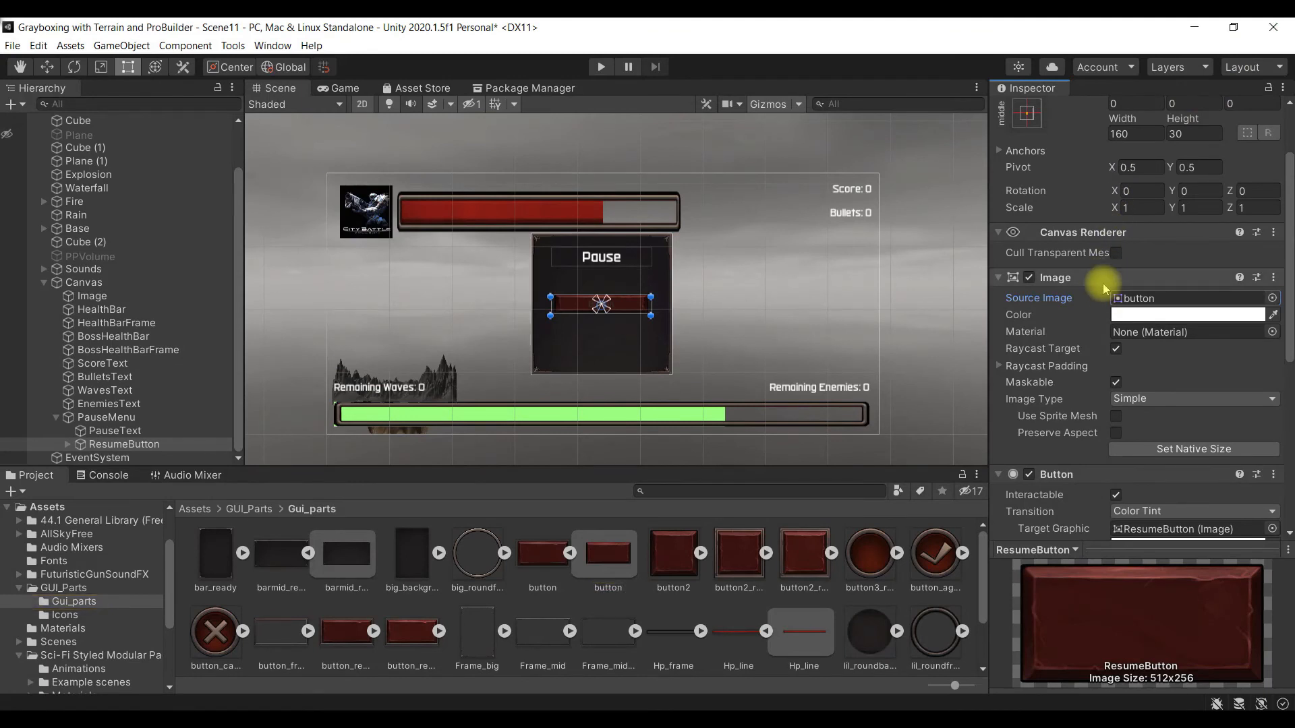
{"action": "left_click", "coordinate": [546, 564]}
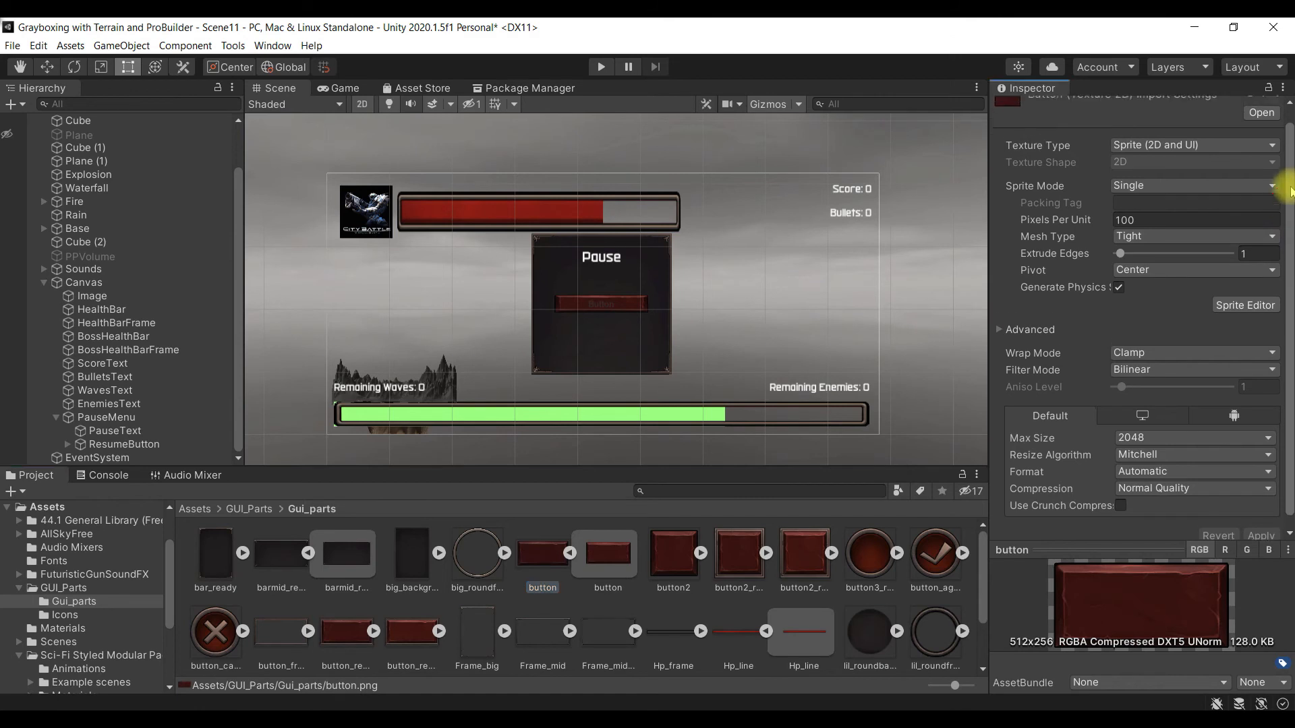
{"action": "scroll", "coordinate": [1290, 168], "scroll_direction": "up", "scroll_amount": 2}
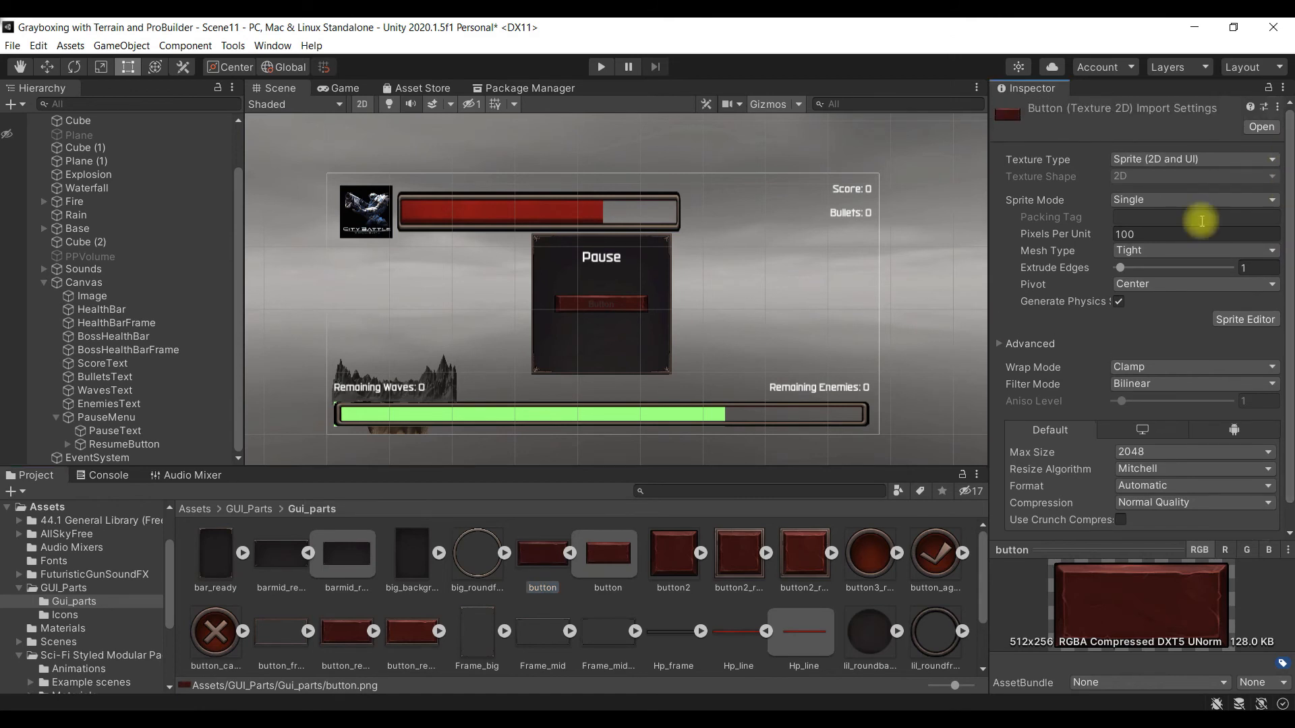
{"action": "left_click", "coordinate": [1243, 322]}
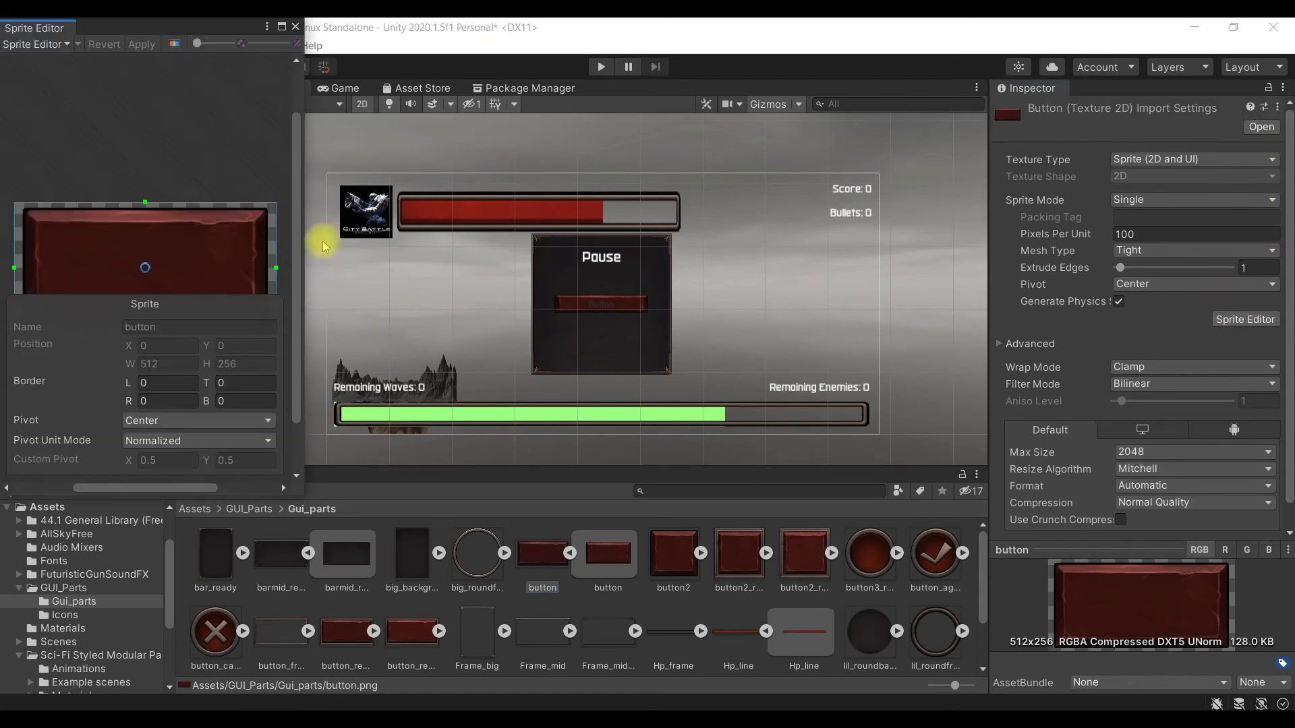
{"action": "left_click_drag", "start_coordinate": [296, 177], "coordinate": [291, 230]}
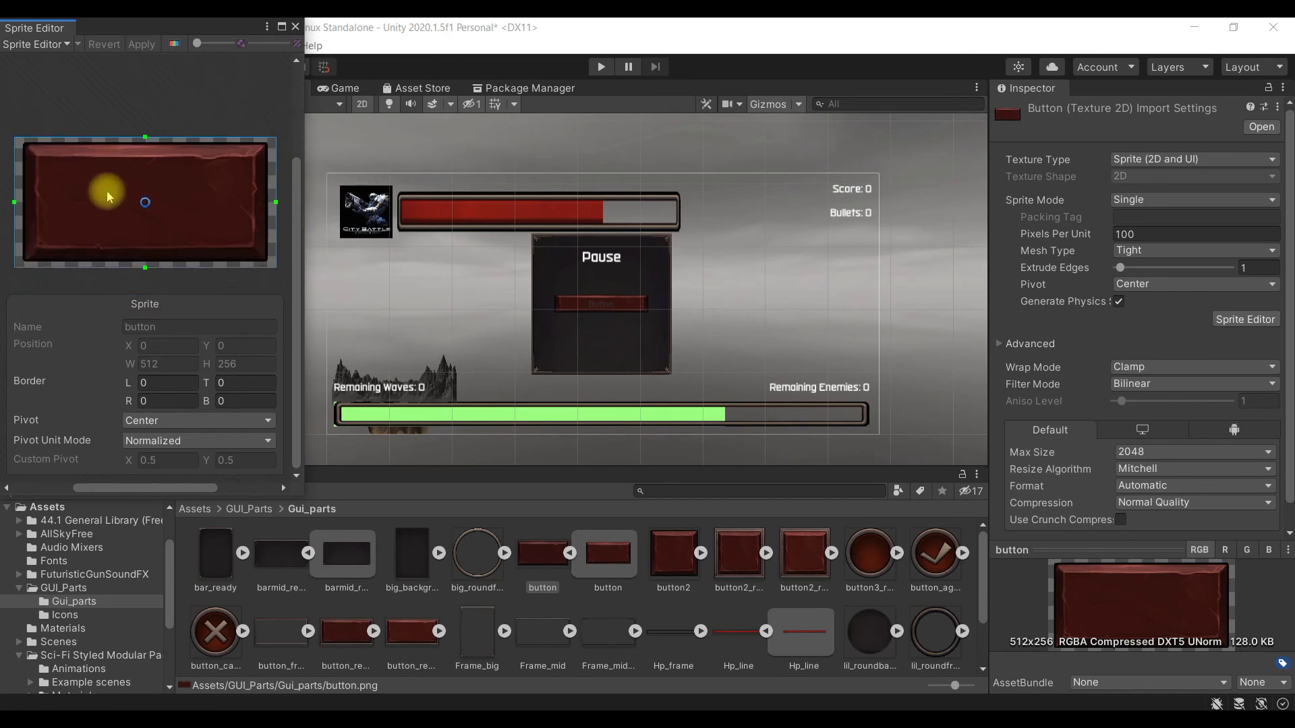
{"action": "left_click_drag", "start_coordinate": [13, 203], "coordinate": [45, 200]}
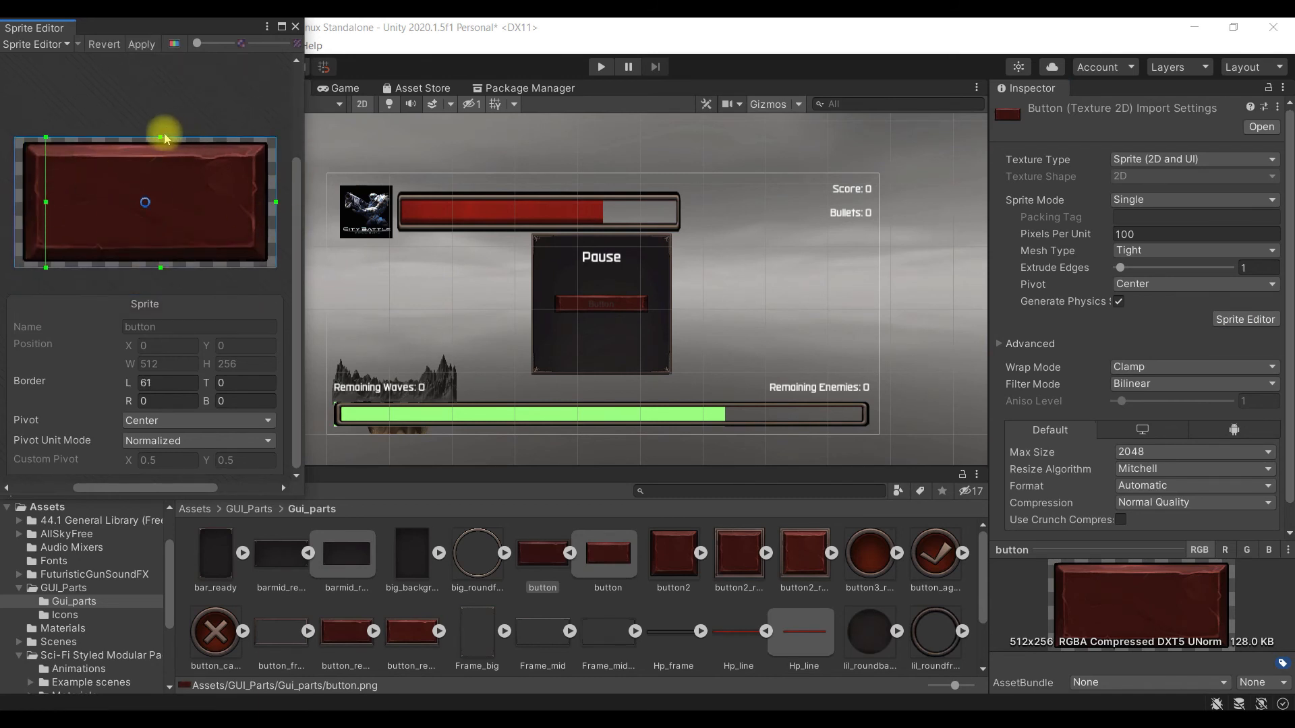
{"action": "left_click_drag", "start_coordinate": [161, 136], "coordinate": [157, 166]}
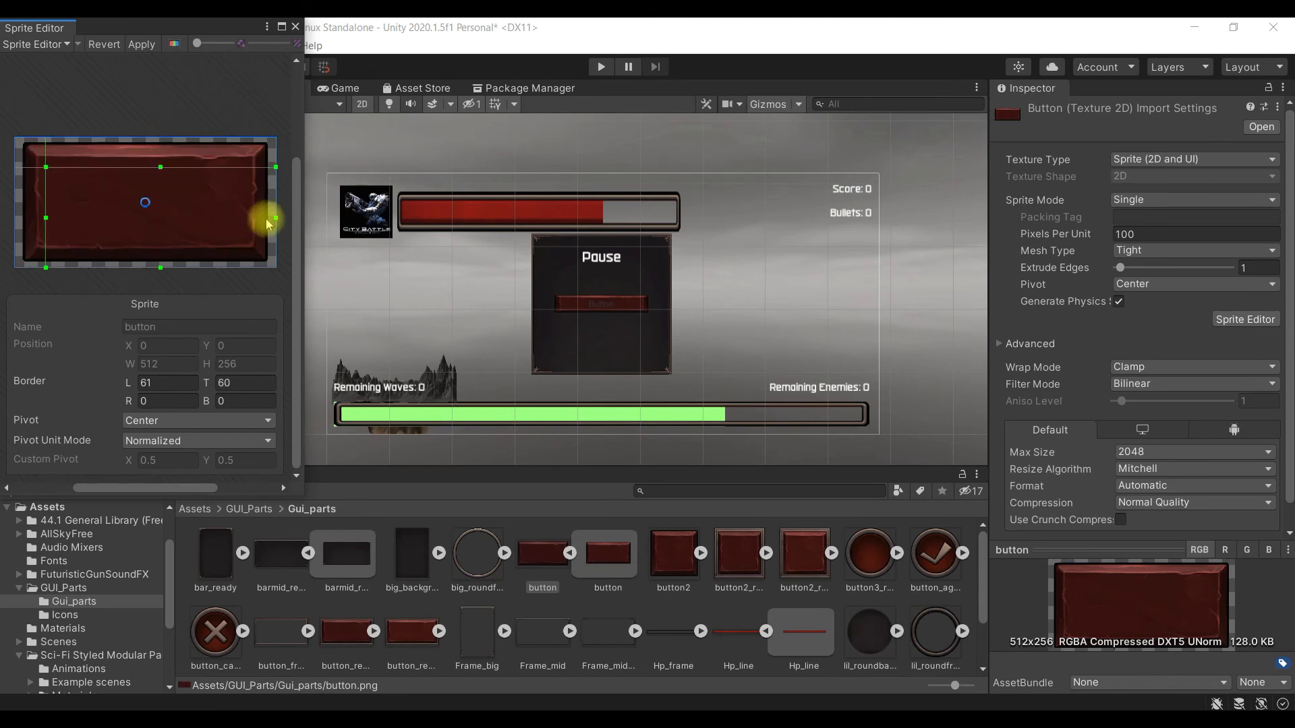
{"action": "left_click_drag", "start_coordinate": [274, 217], "coordinate": [244, 218]}
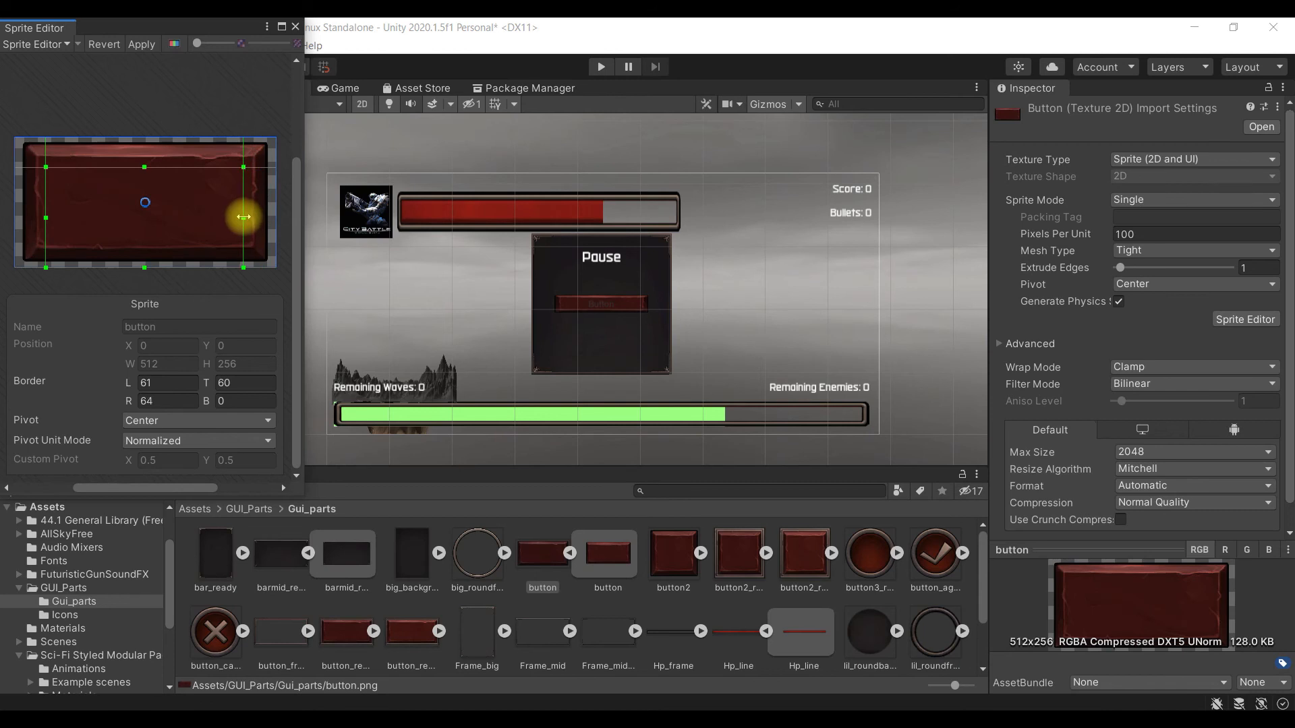
{"action": "left_click_drag", "start_coordinate": [145, 267], "coordinate": [147, 237]}
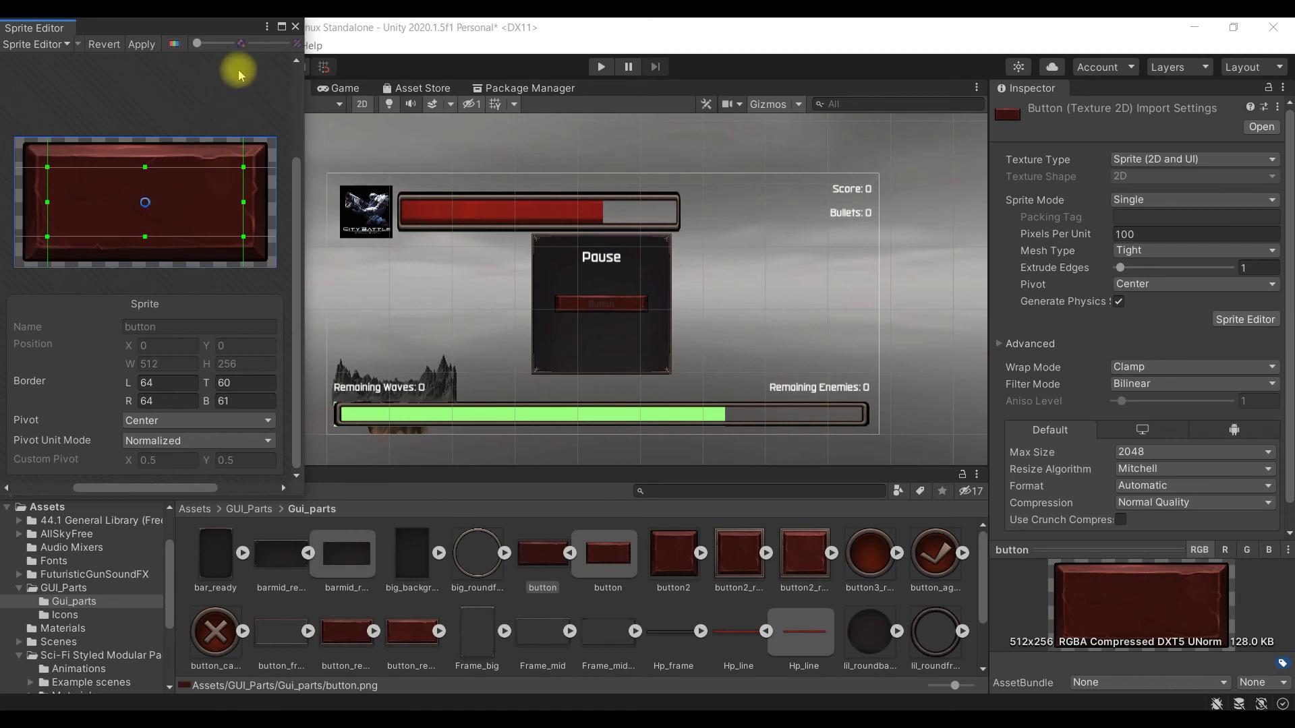
{"action": "left_click", "coordinate": [132, 43]}
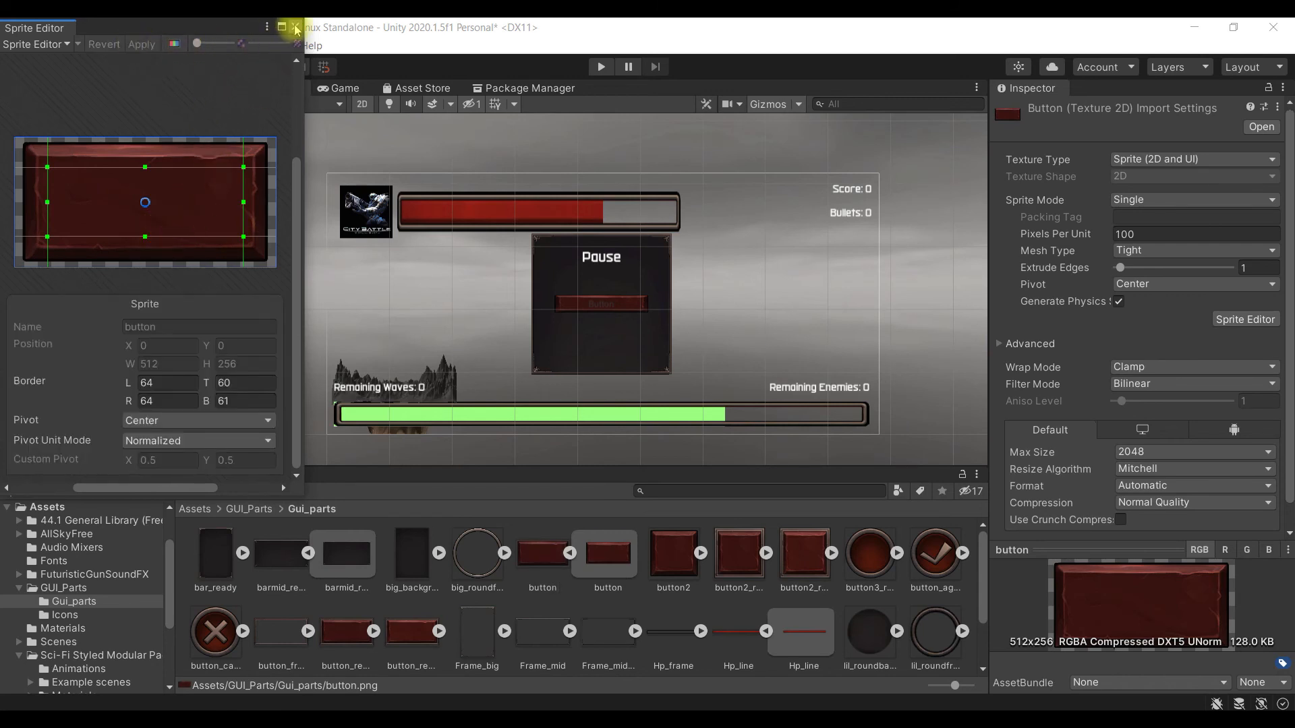
{"action": "left_click", "coordinate": [295, 28]}
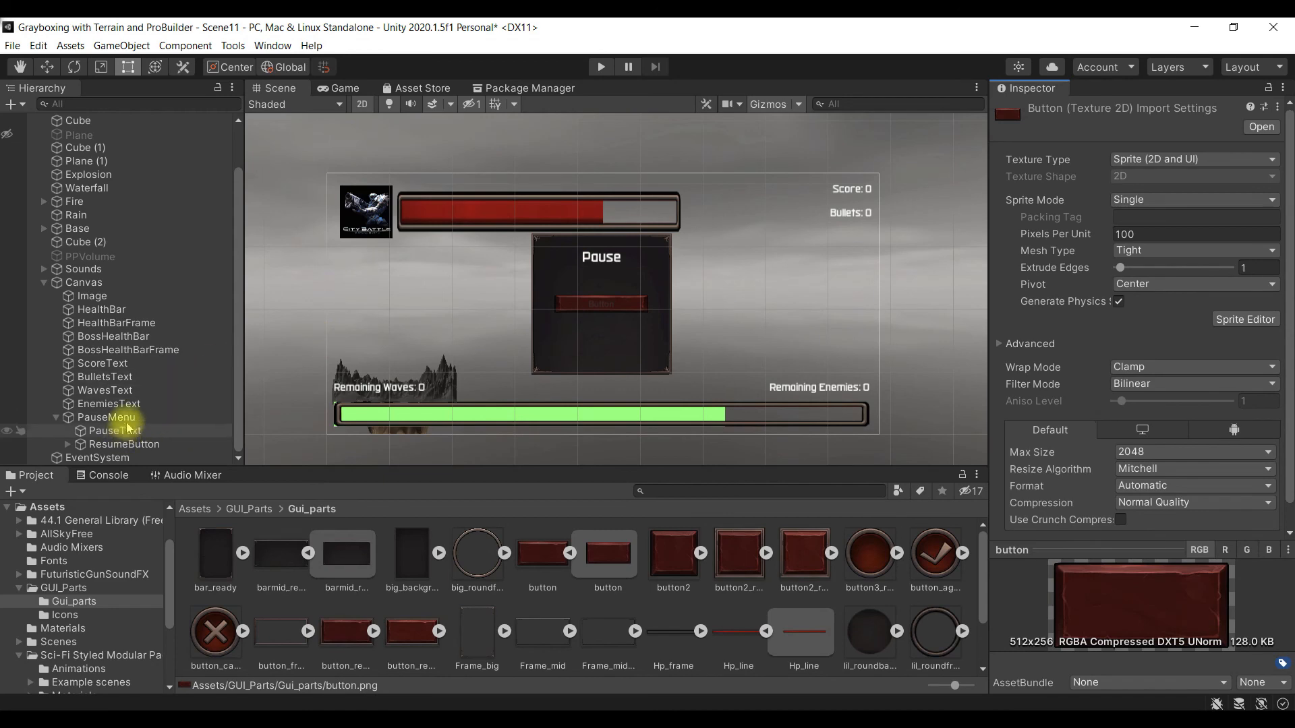
Step: Set the Image Type of ResumeButton to Sliced
{"action": "left_click", "coordinate": [128, 444]}
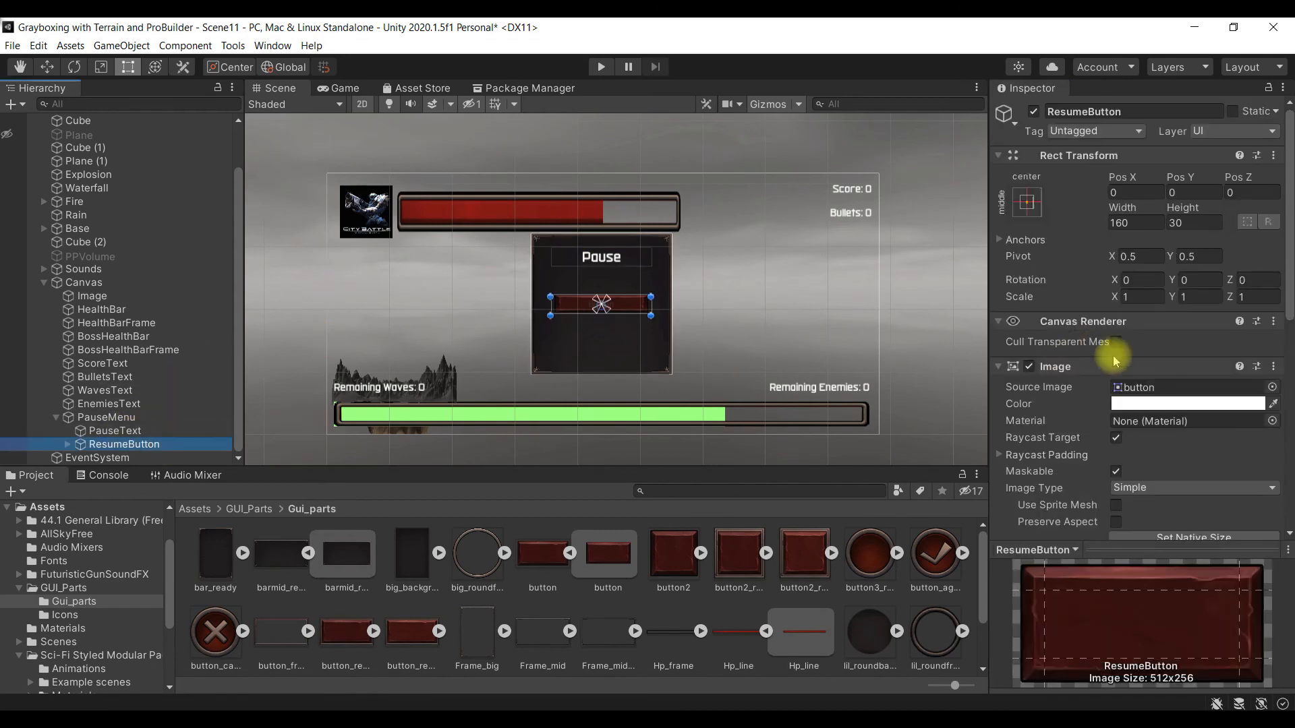
{"action": "scroll", "coordinate": [1140, 337], "scroll_direction": "down", "scroll_amount": 5}
{"action": "scroll", "coordinate": [1168, 297], "scroll_direction": "up", "scroll_amount": 3}
{"action": "left_click", "coordinate": [1171, 337]}
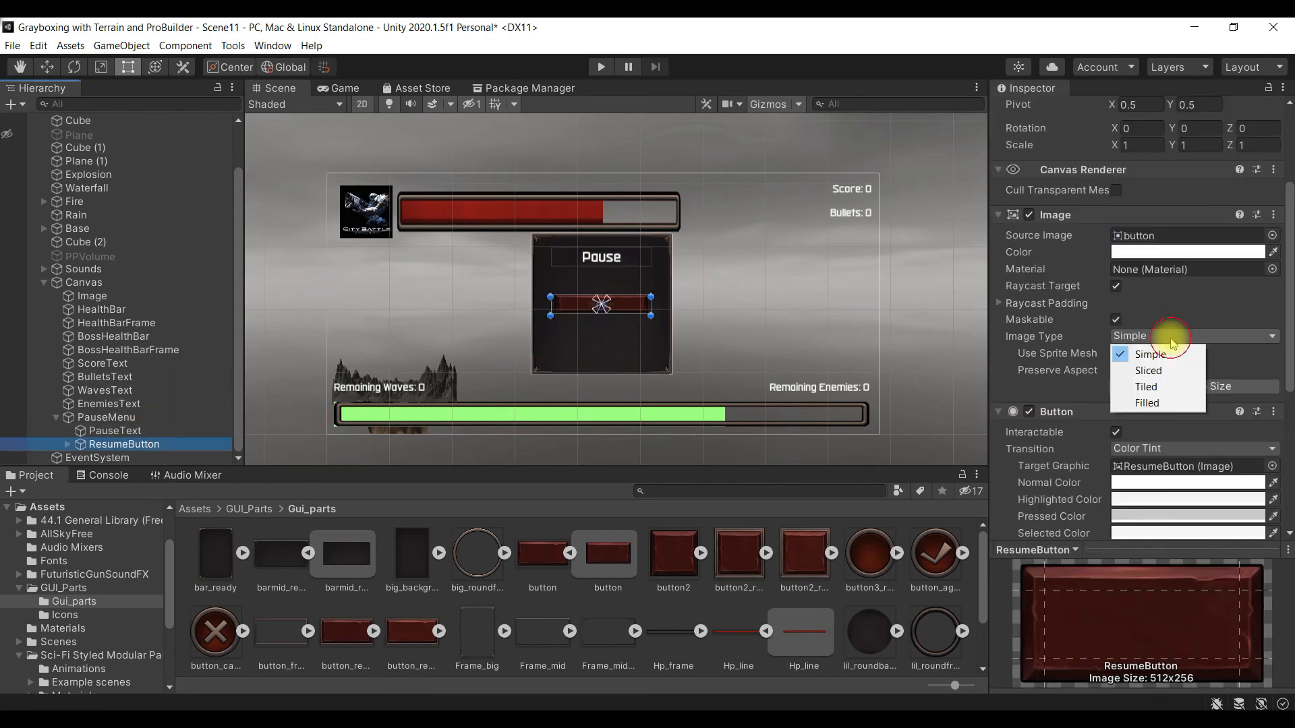
{"action": "left_click", "coordinate": [1168, 372]}
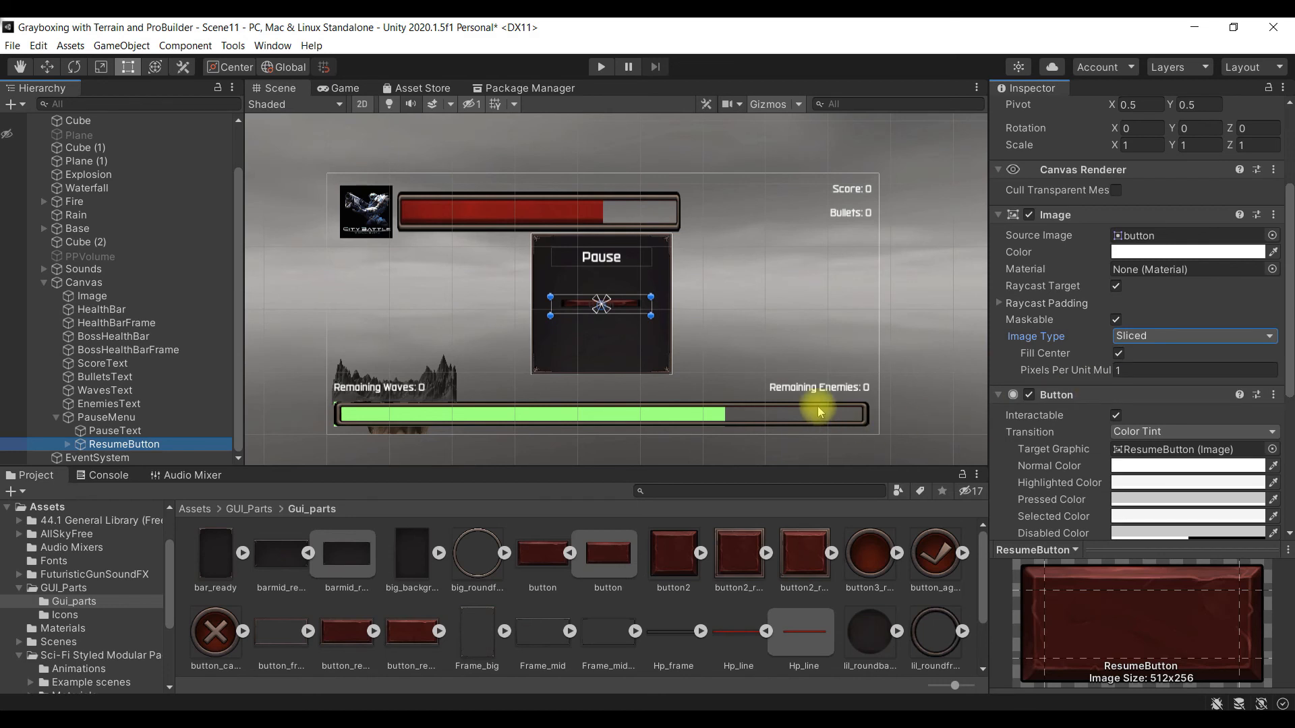
Step: Set the button texture's Pixels Per Unit to 1000 and apply the import settings
{"action": "left_click", "coordinate": [629, 567]}
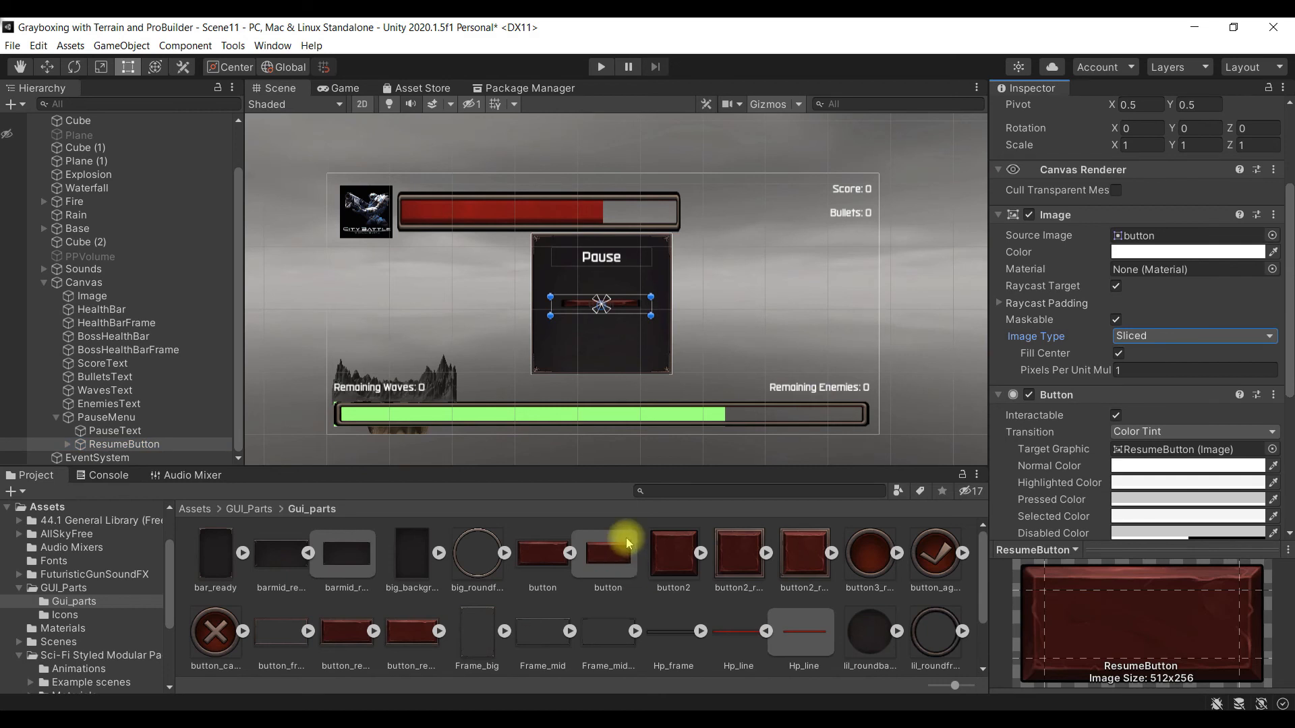
{"action": "left_click", "coordinate": [549, 559]}
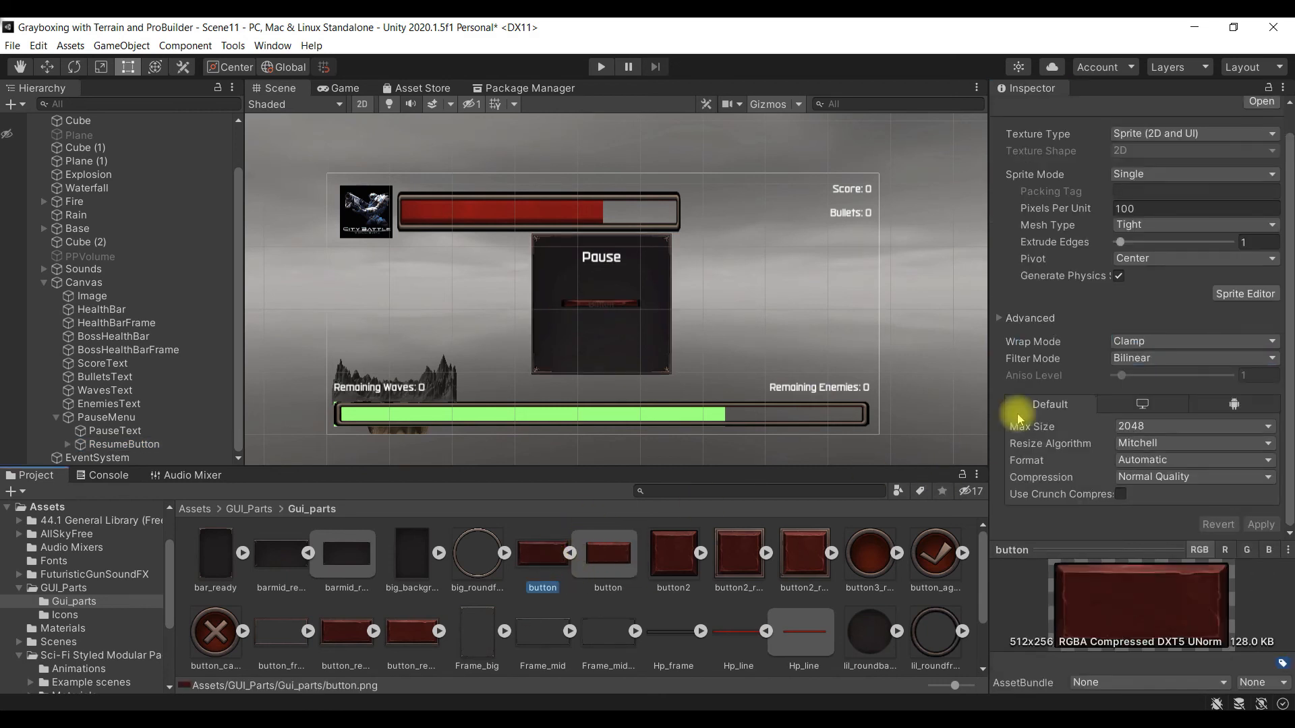
{"action": "left_click", "coordinate": [1164, 207]}
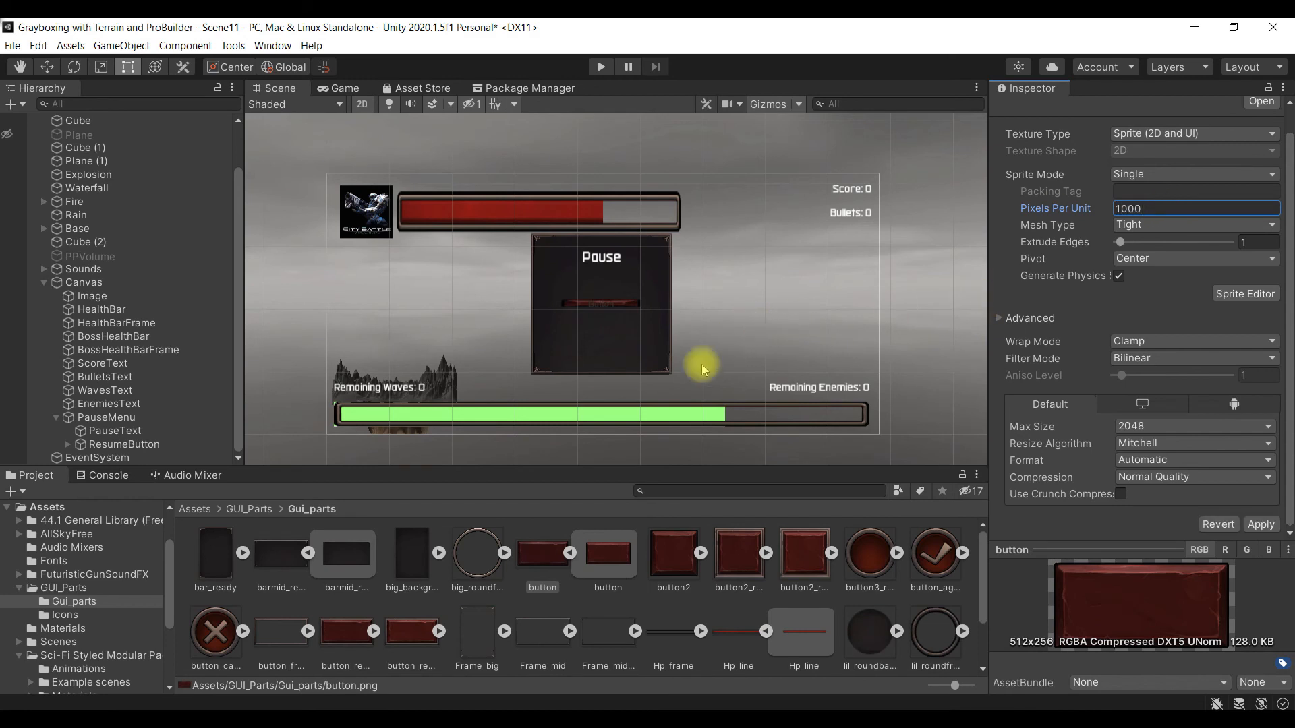
{"action": "left_click", "coordinate": [125, 444]}
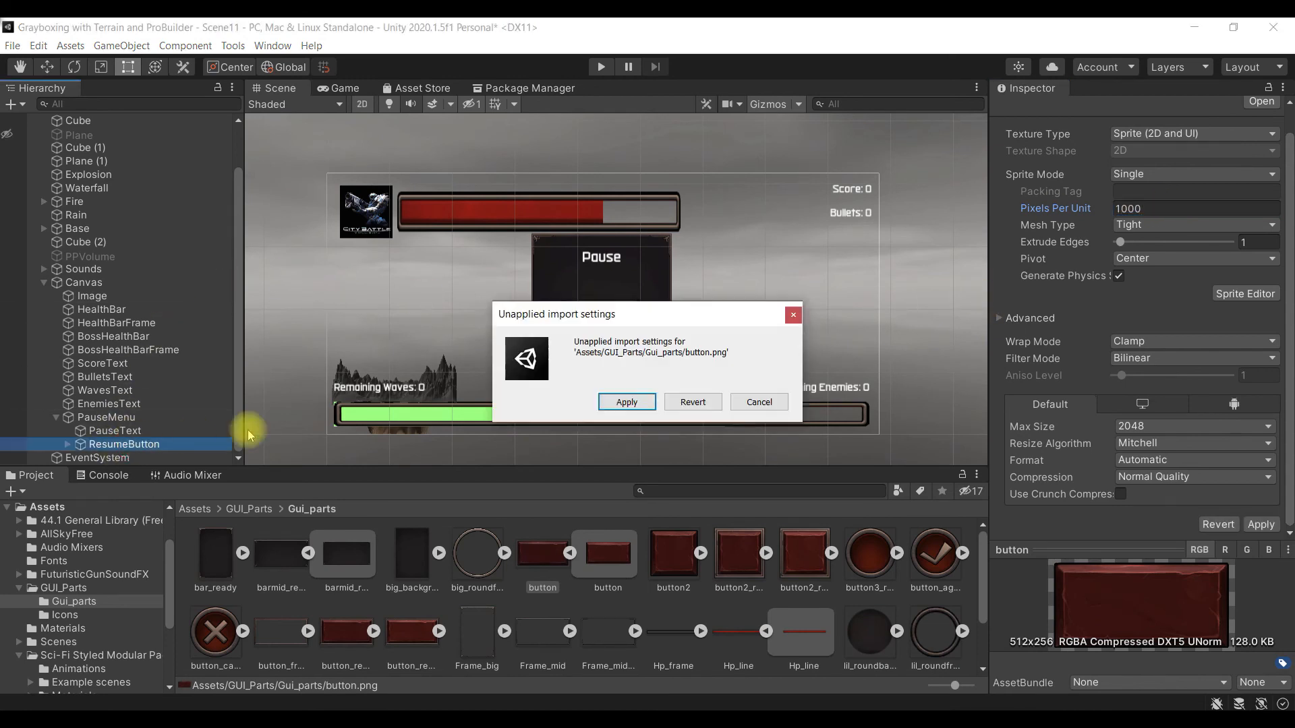
{"action": "left_click", "coordinate": [626, 402]}
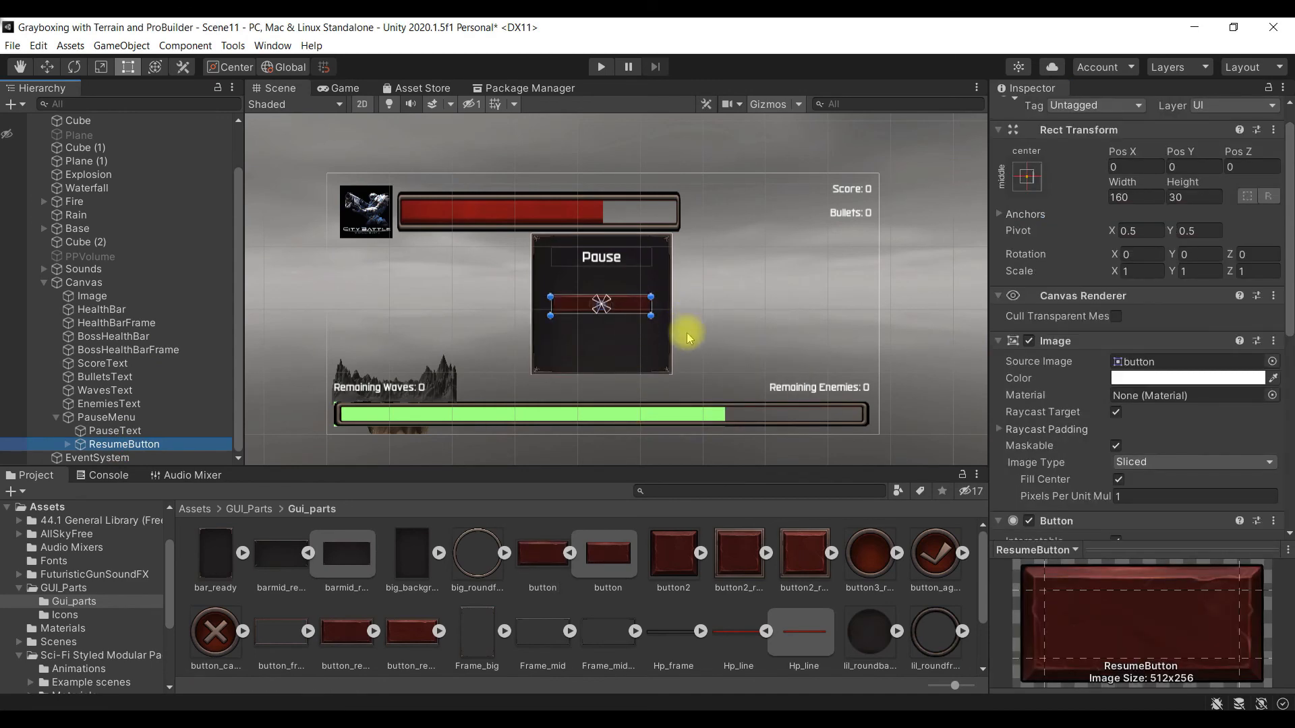
Step: Change the font of ResumeButton's child Text to militech_r_2019-04-13
{"action": "scroll", "coordinate": [676, 344], "scroll_direction": "up", "scroll_amount": 1}
{"action": "scroll", "coordinate": [676, 344], "scroll_direction": "up", "scroll_amount": 4}
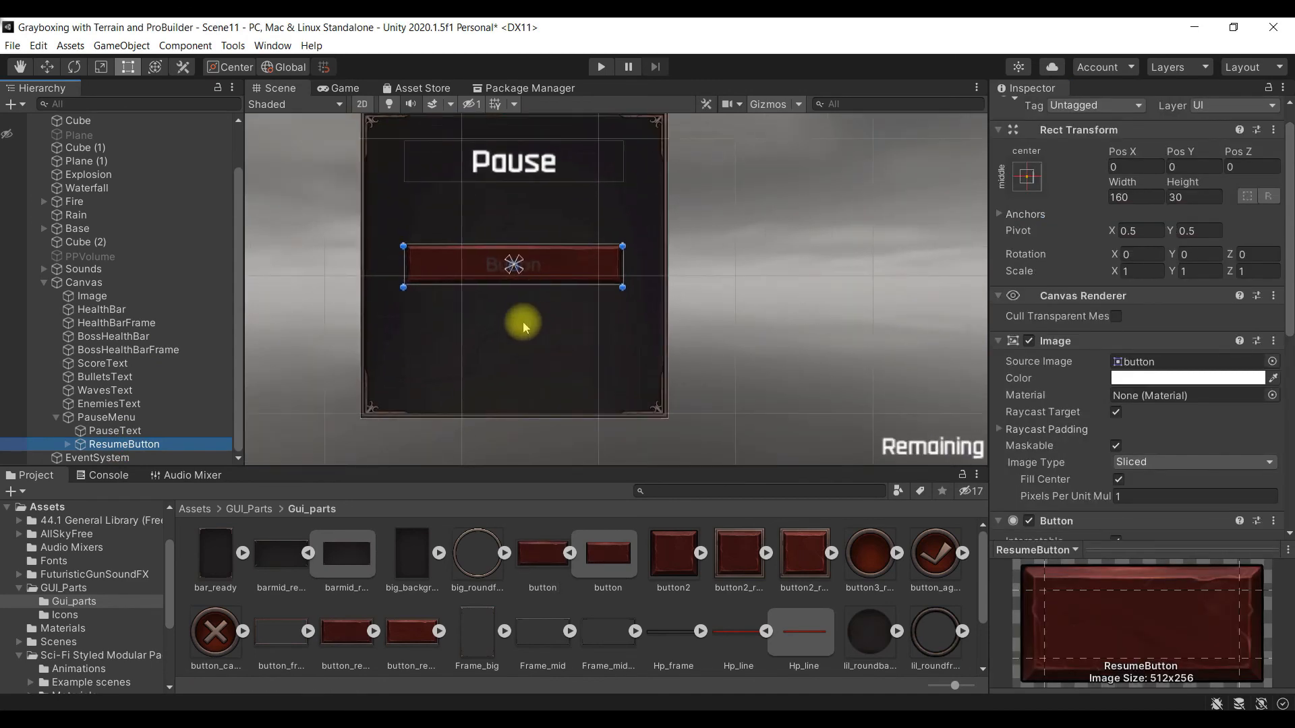
{"action": "scroll", "coordinate": [578, 283], "scroll_direction": "up", "scroll_amount": 2}
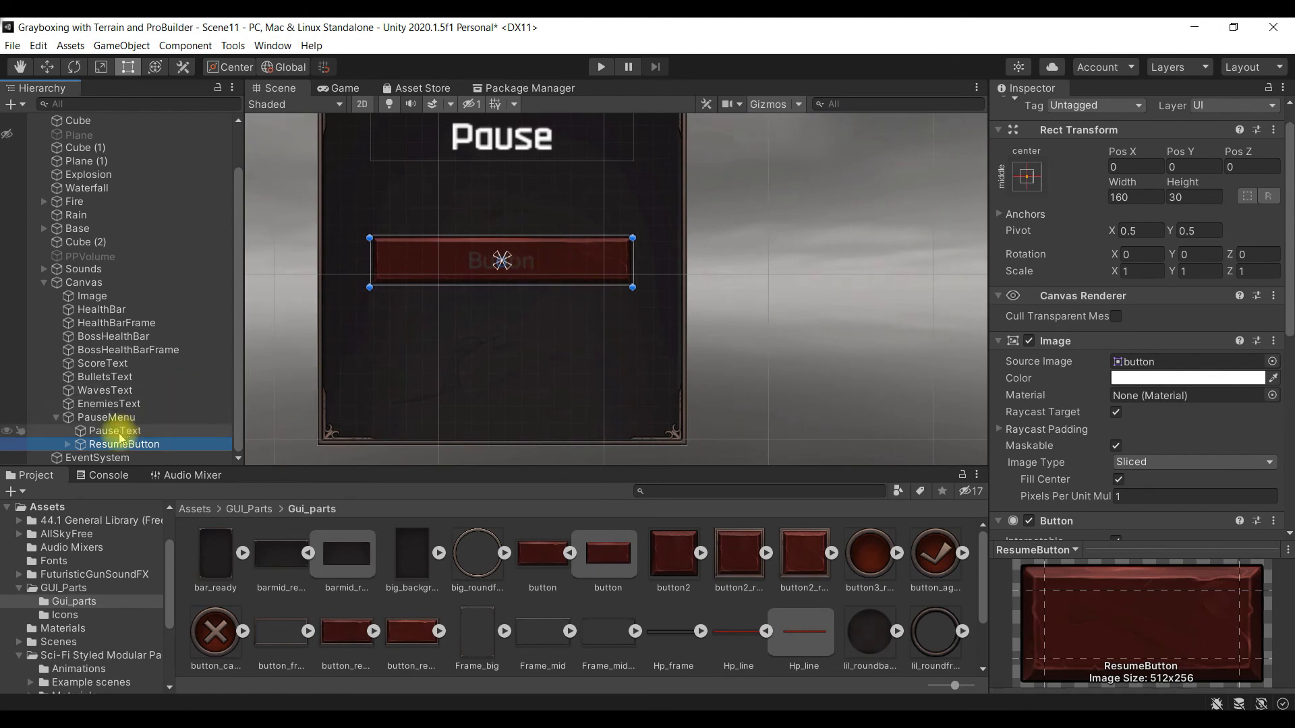
{"action": "left_click", "coordinate": [69, 444]}
{"action": "left_click", "coordinate": [113, 444]}
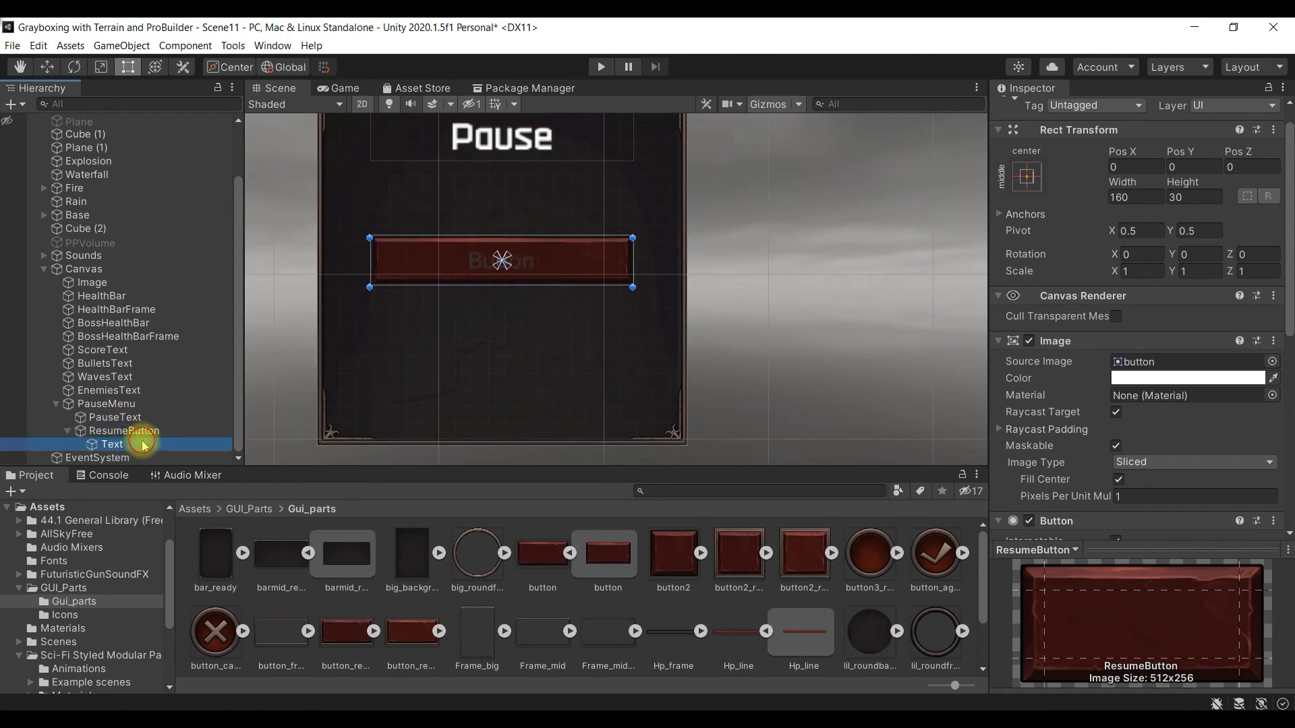
{"action": "scroll", "coordinate": [1130, 378], "scroll_direction": "down", "scroll_amount": 3}
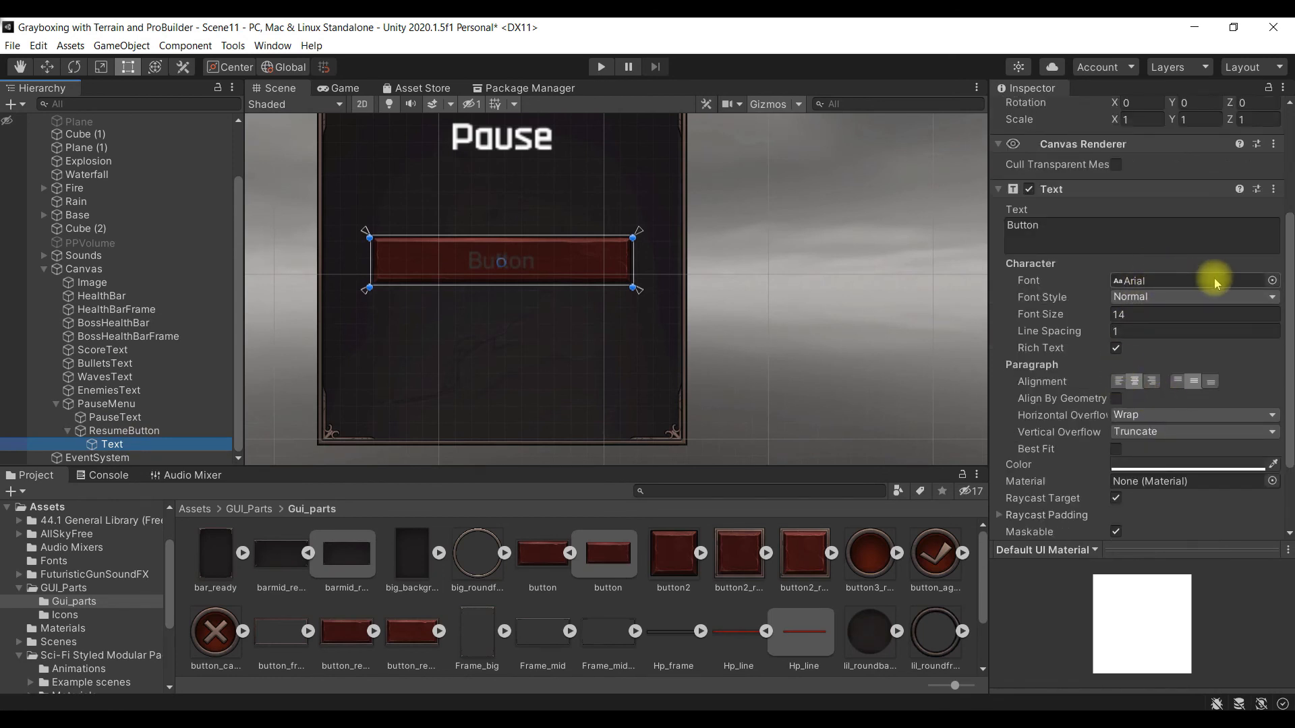
{"action": "left_click", "coordinate": [1273, 281]}
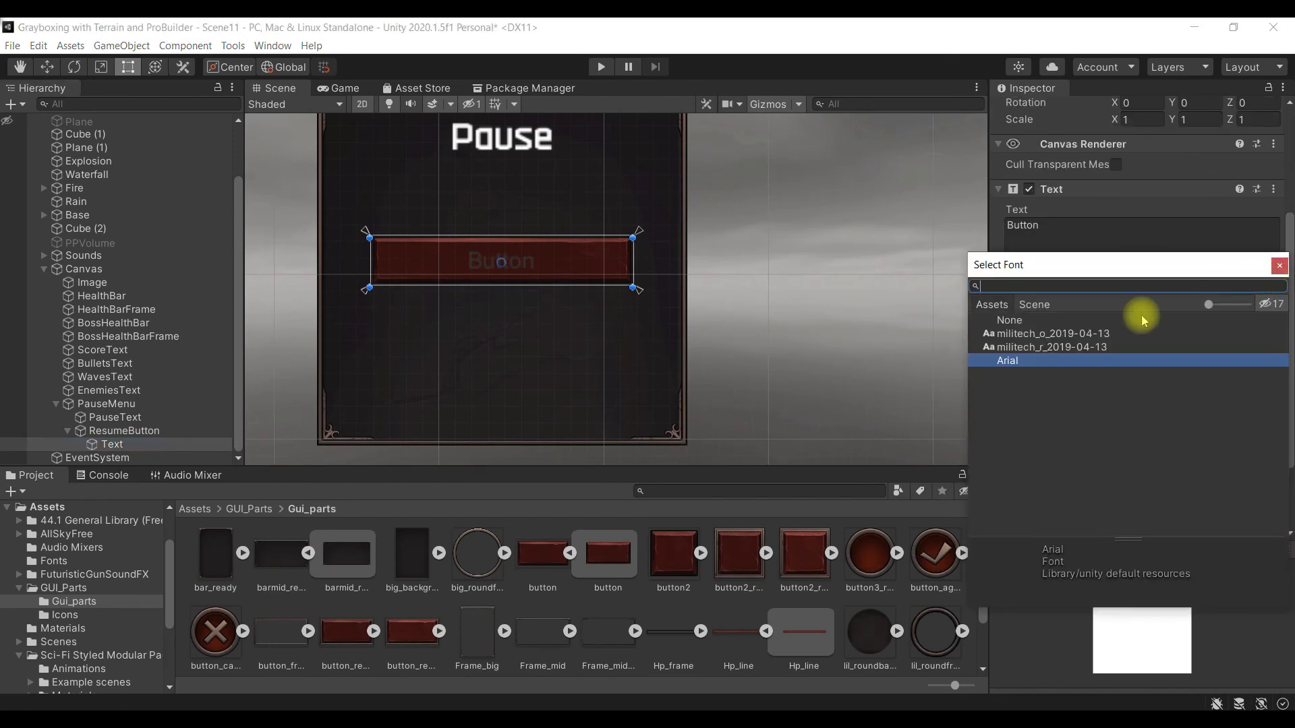
{"action": "double_click", "coordinate": [1078, 347]}
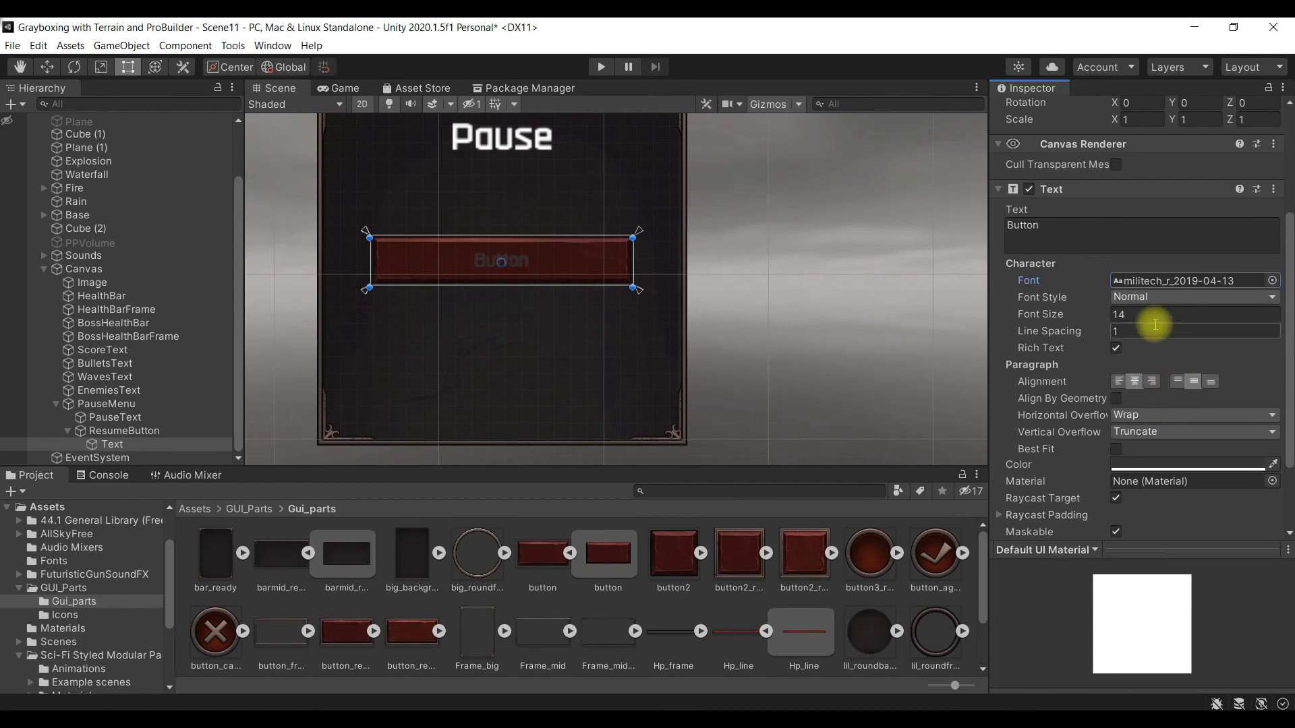
Step: Set the colour of ResumeButton's label to white and change its content to "Resume"
{"action": "left_click", "coordinate": [1172, 458]}
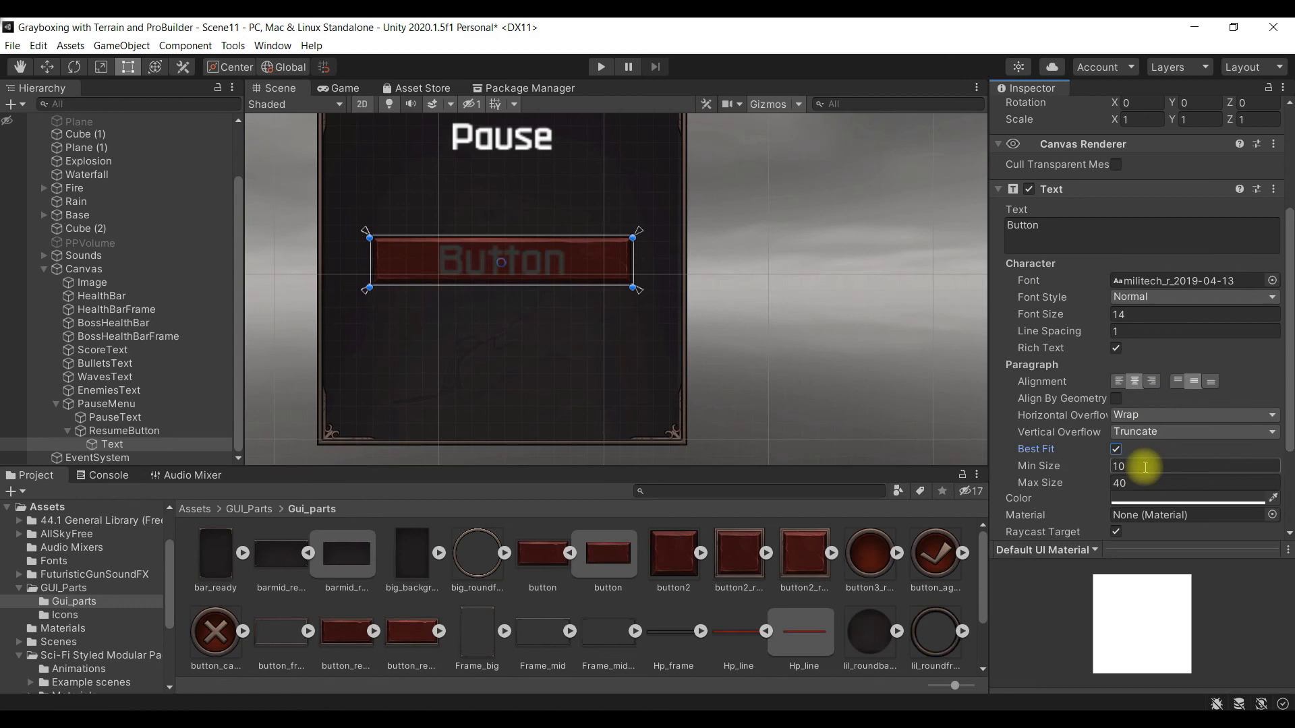
{"action": "left_click", "coordinate": [1117, 448]}
{"action": "left_click", "coordinate": [1140, 465]}
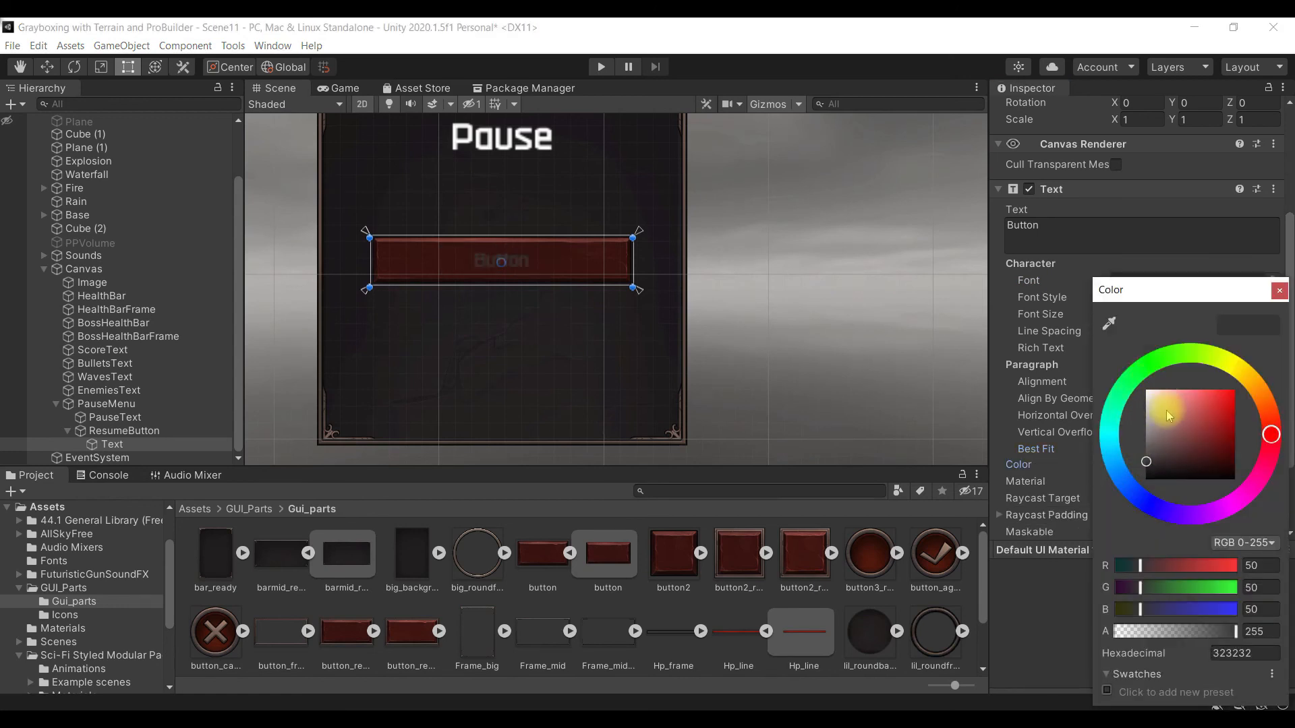
{"action": "left_click_drag", "start_coordinate": [1167, 411], "coordinate": [1145, 388]}
{"action": "left_click", "coordinate": [1279, 292]}
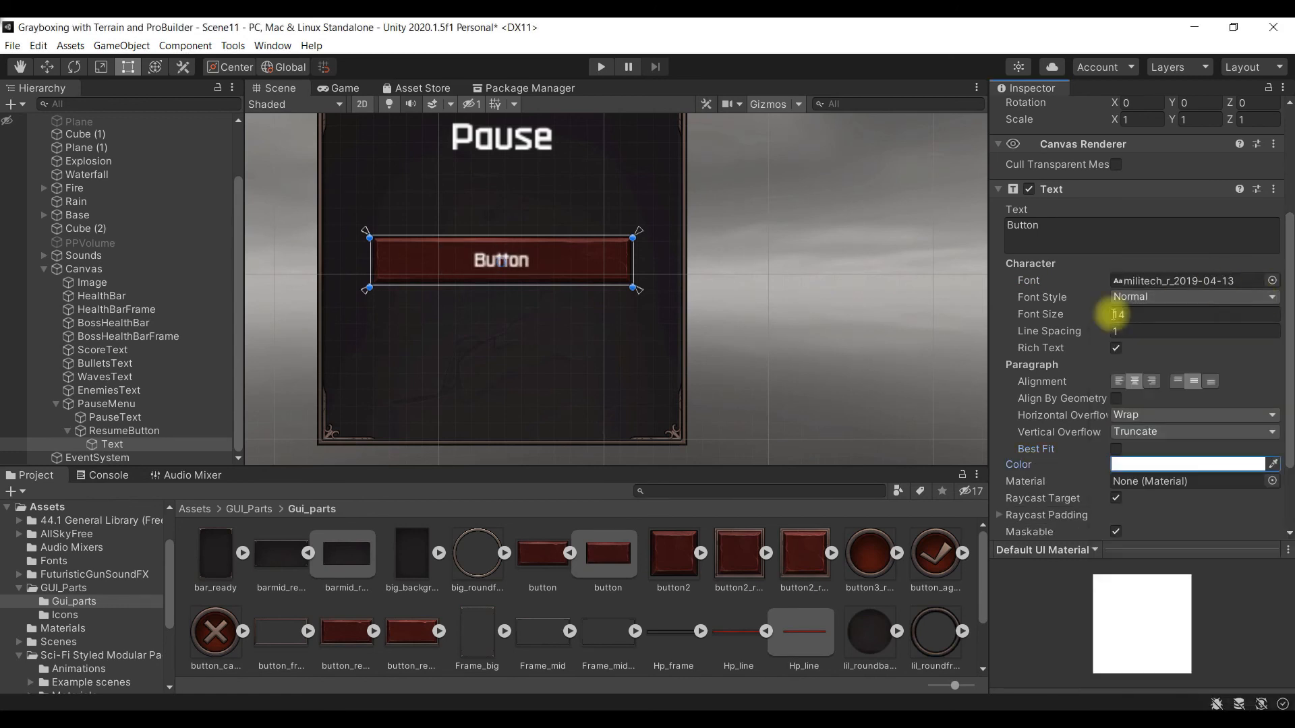
{"action": "left_click", "coordinate": [1018, 249]}
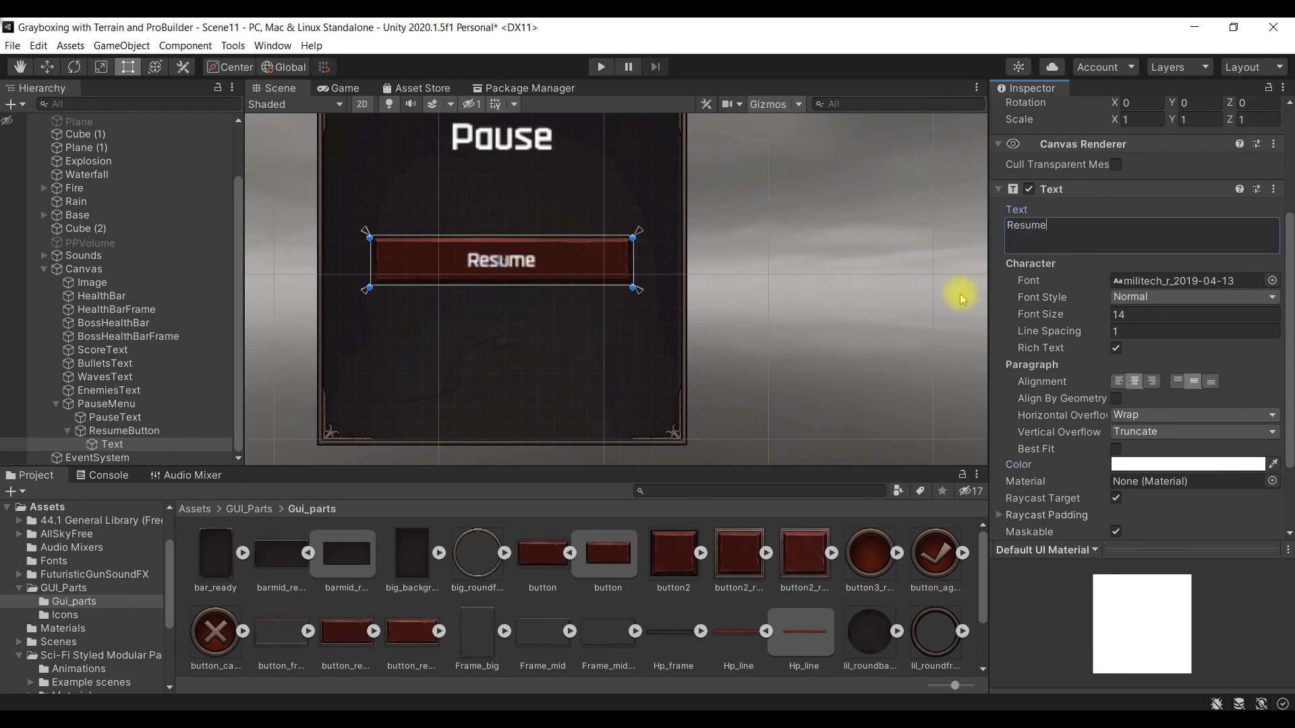
{"action": "left_click", "coordinate": [677, 268]}
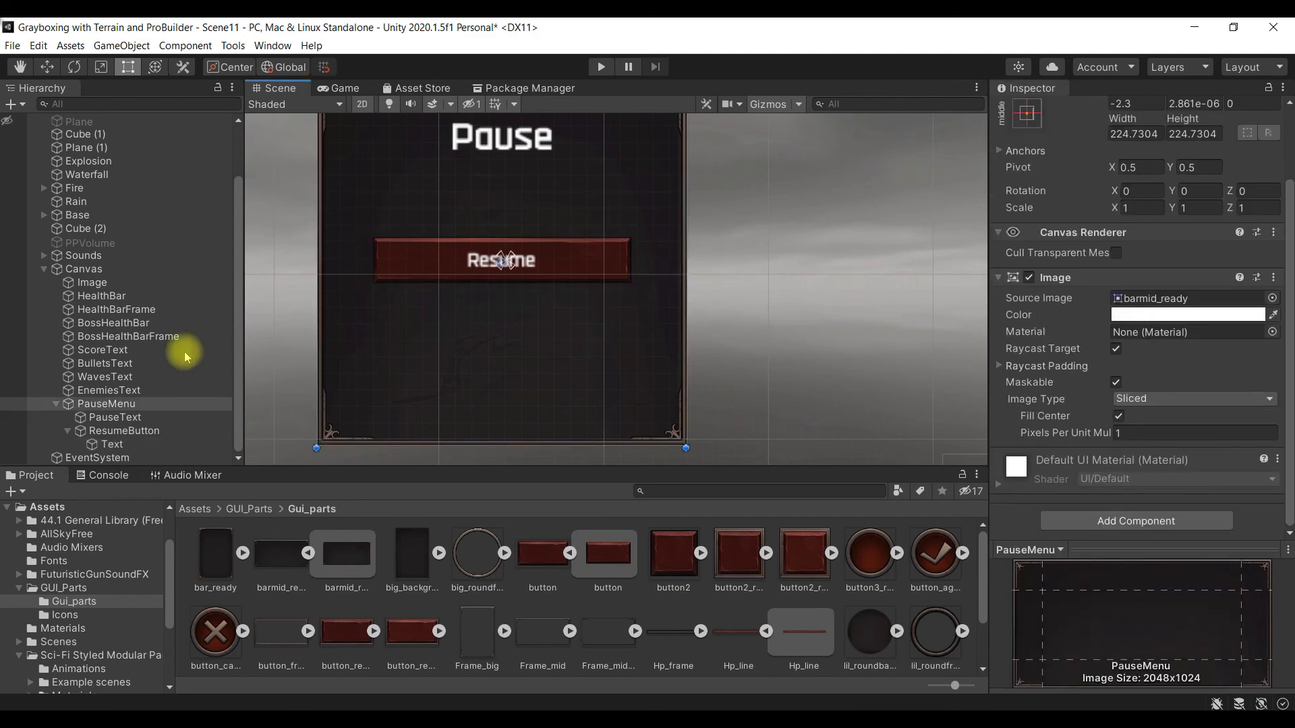
Step: Duplicate ResumeButton within PauseMenu and rename the copy QuitButton
{"action": "left_click", "coordinate": [66, 431]}
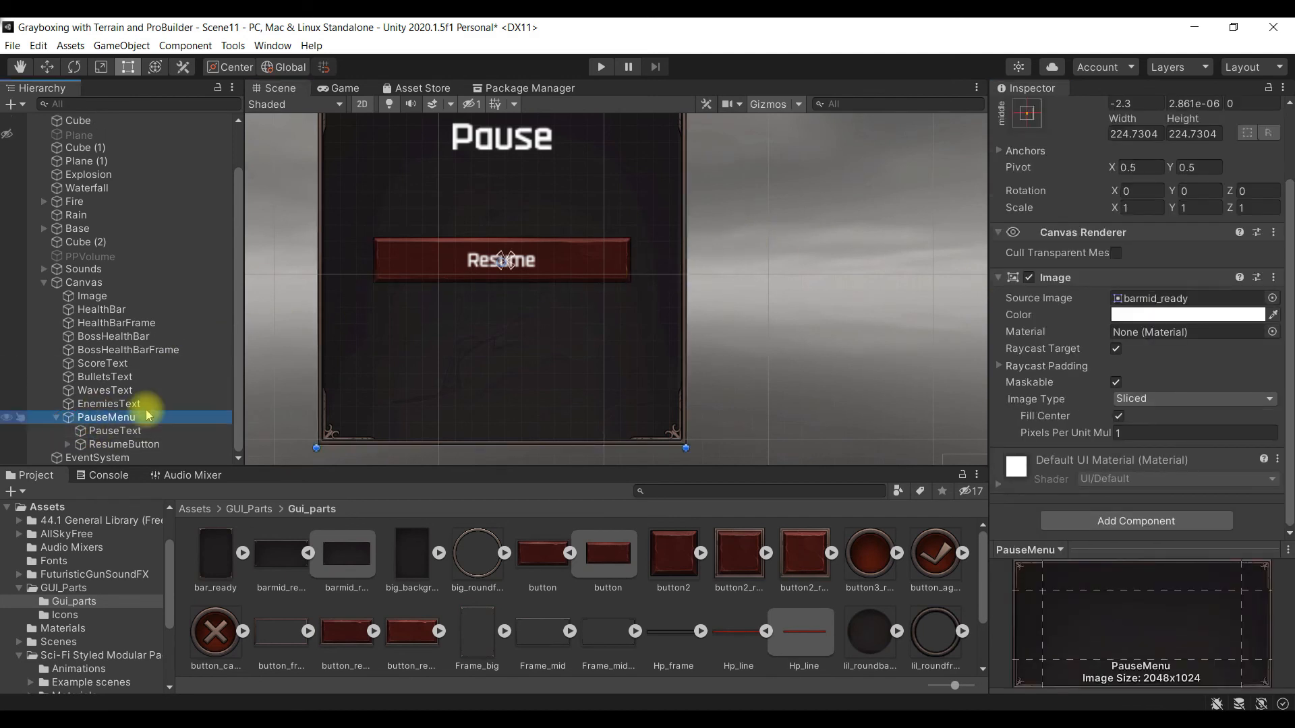
{"action": "left_click", "coordinate": [135, 444]}
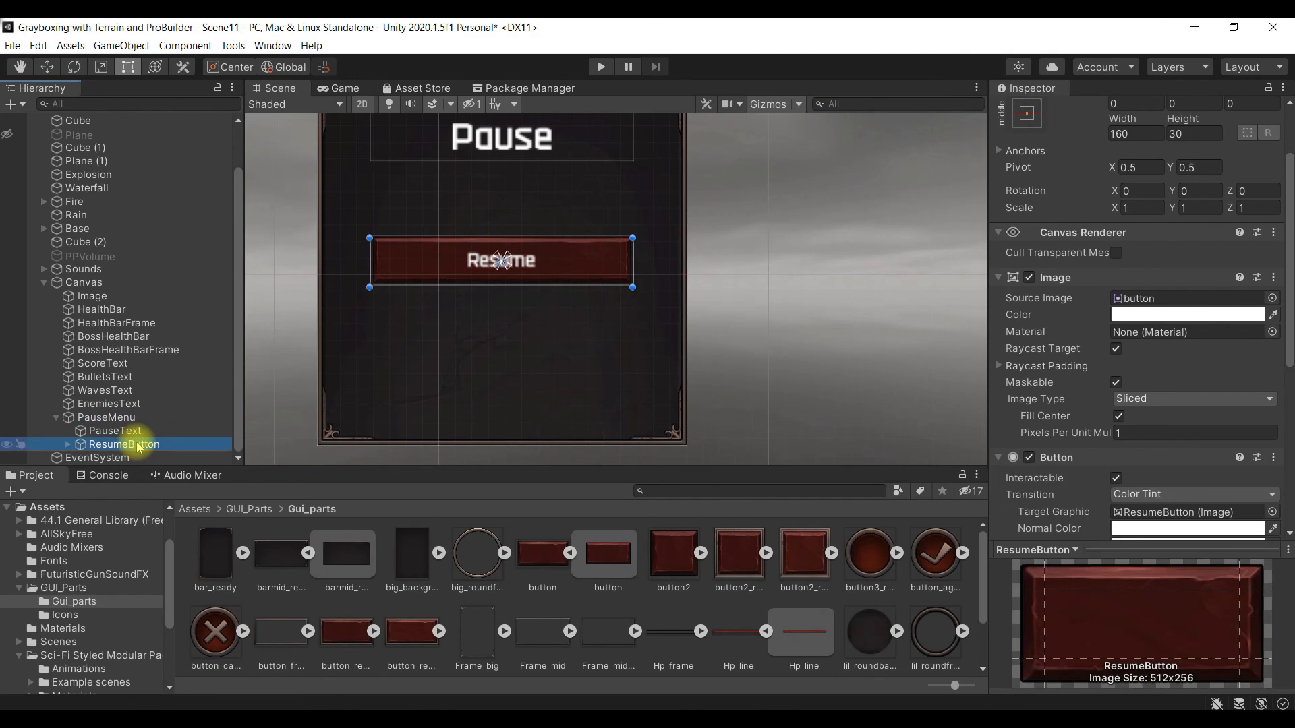
{"action": "key", "text": "ctrl+d"}
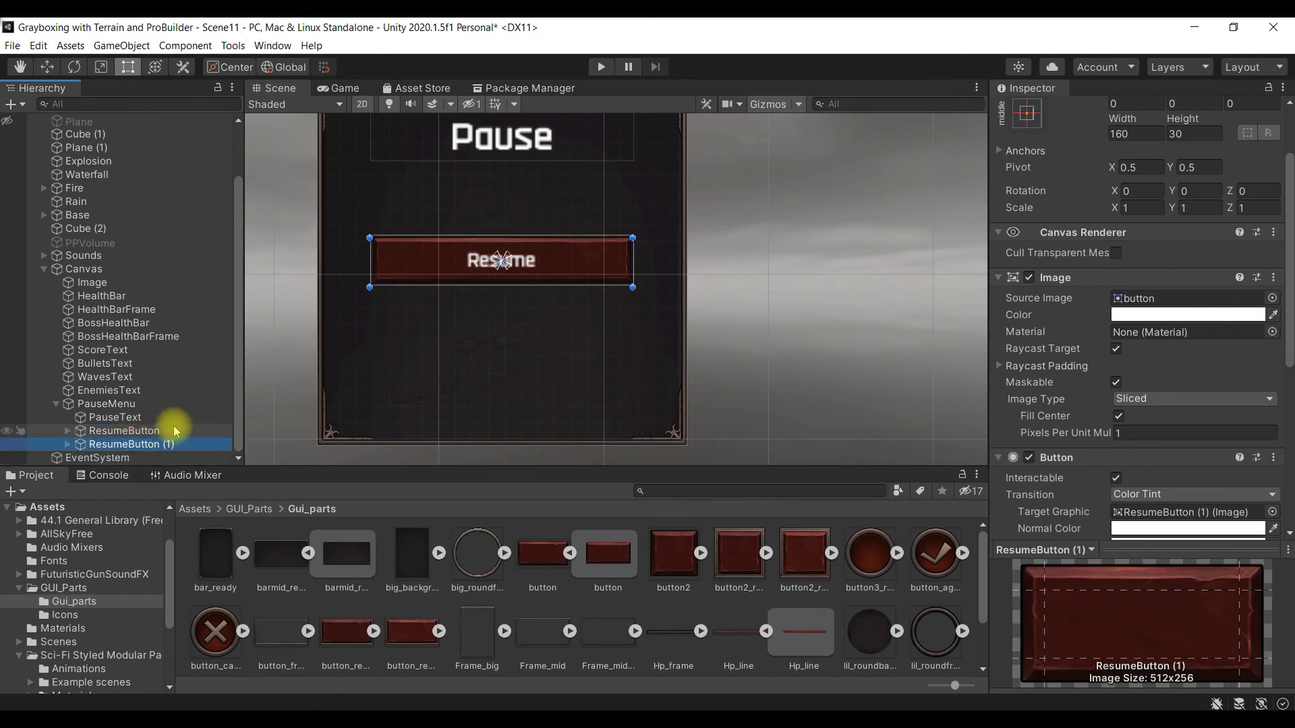
{"action": "key", "text": "F2"}
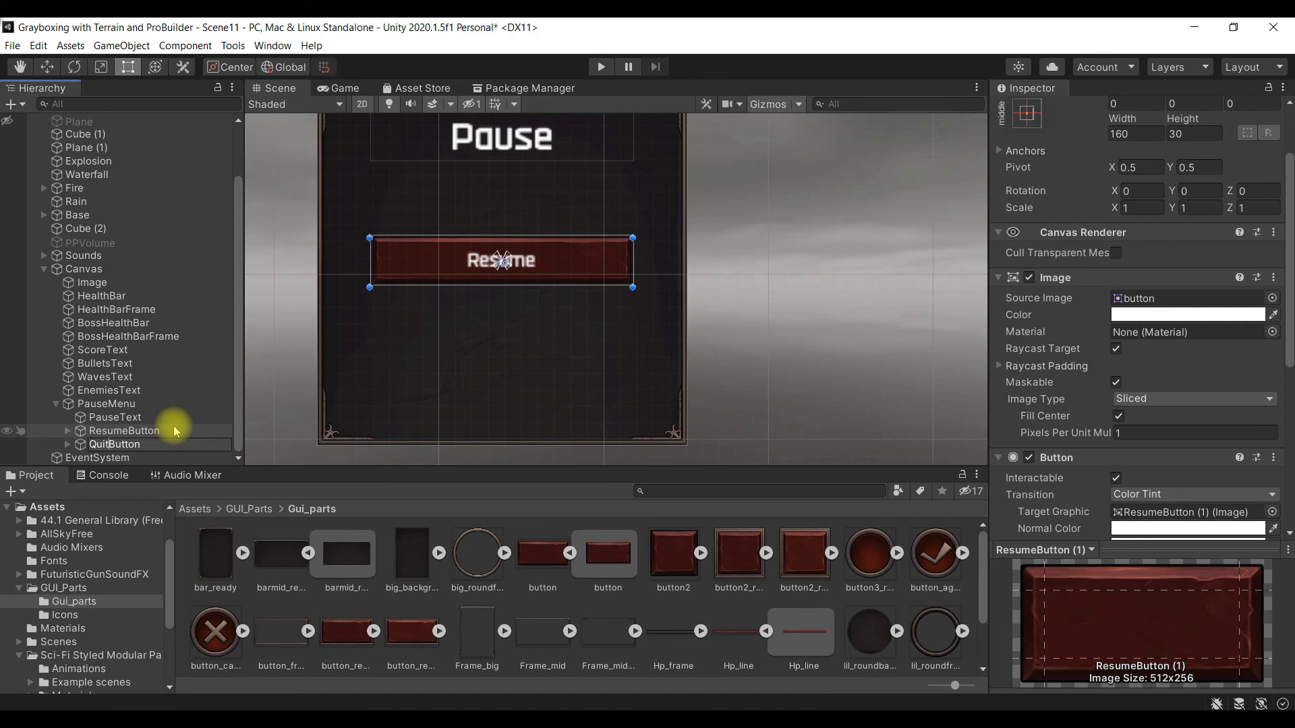
Step: Name the duplicated button QuitButton and change its child Text content to "Quit"
{"action": "type", "text": "QuitButton"}
{"action": "key", "text": "Return"}
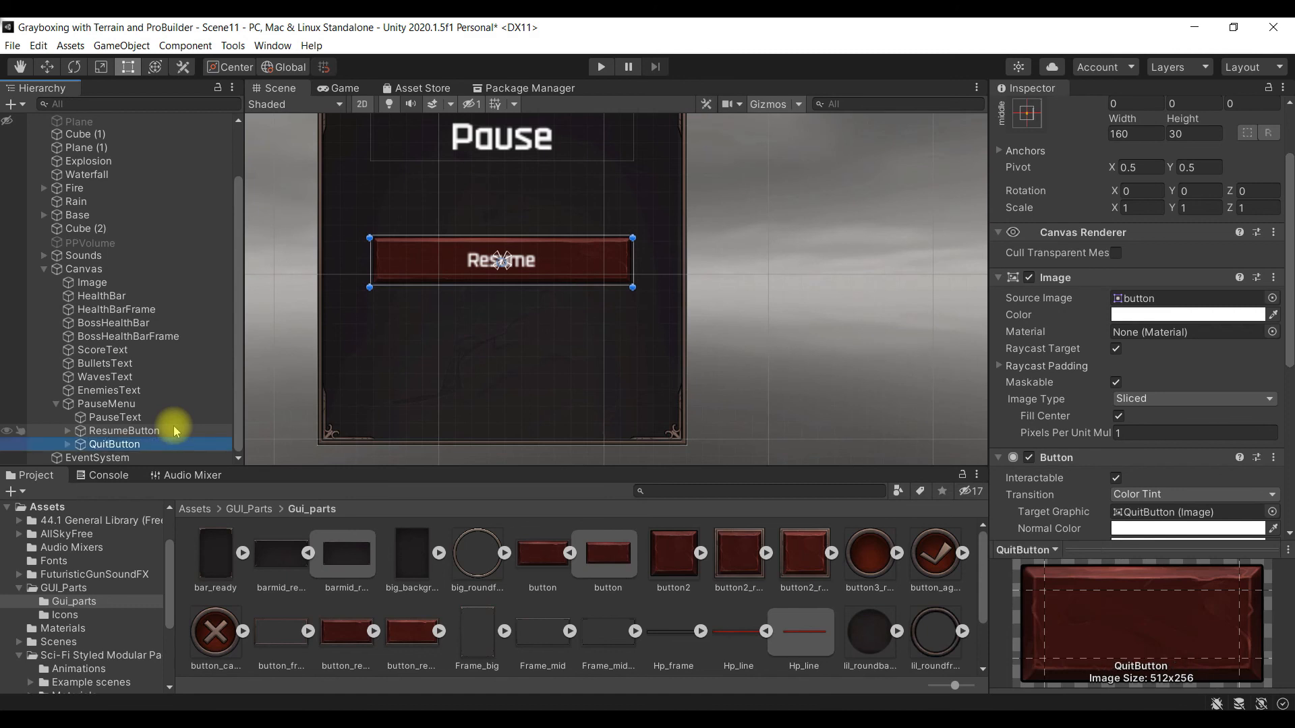
{"action": "left_click", "coordinate": [68, 444]}
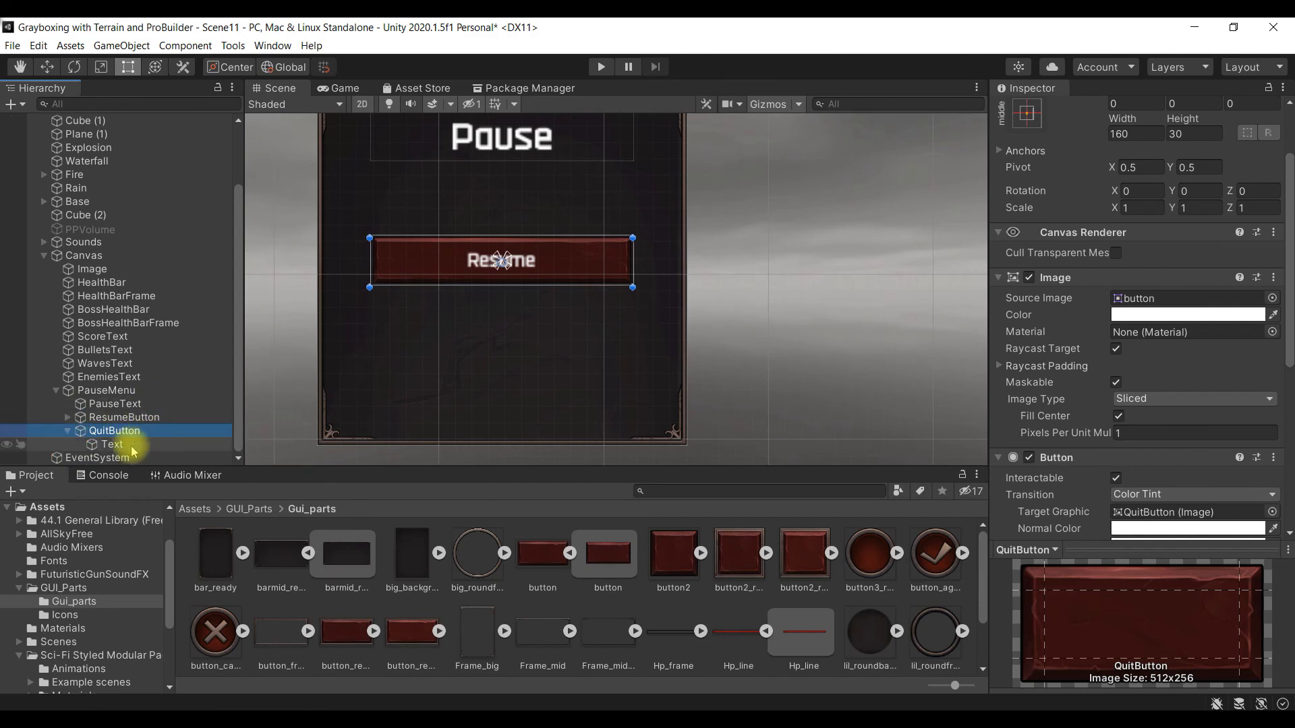
{"action": "left_click", "coordinate": [132, 447]}
{"action": "left_click", "coordinate": [1084, 322]}
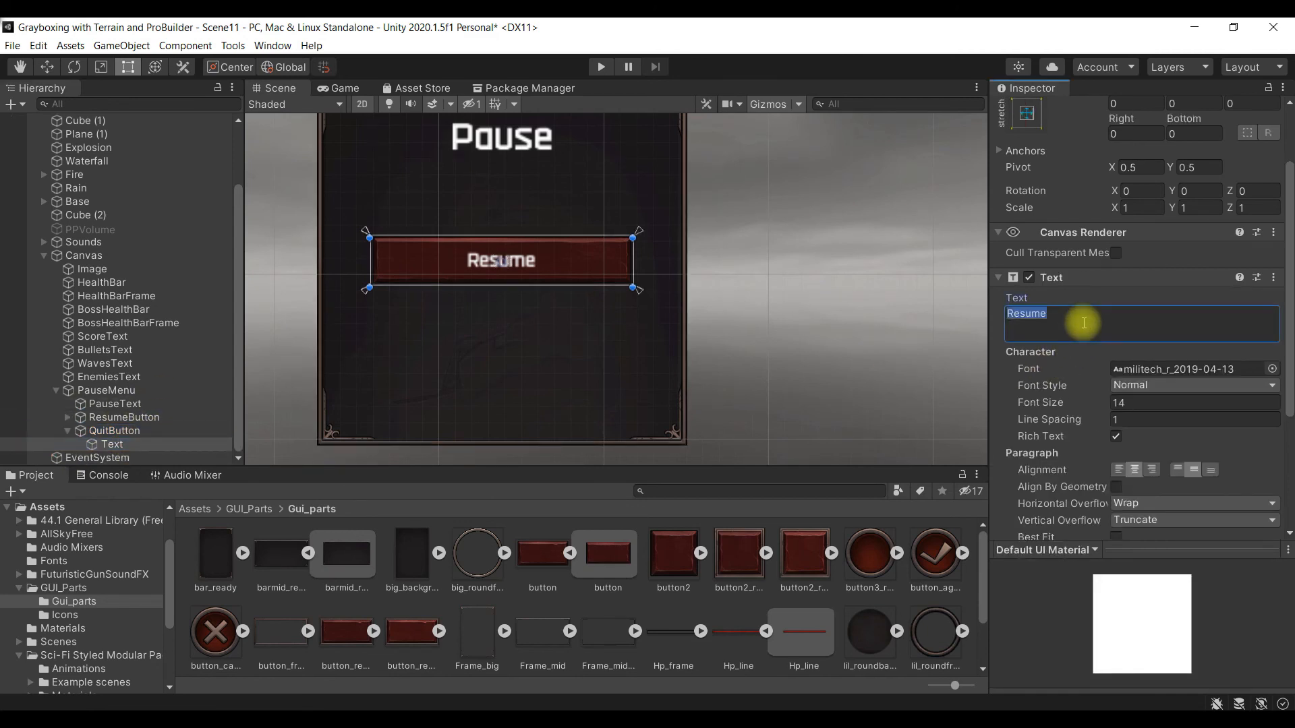
{"action": "type", "text": "Quit"}
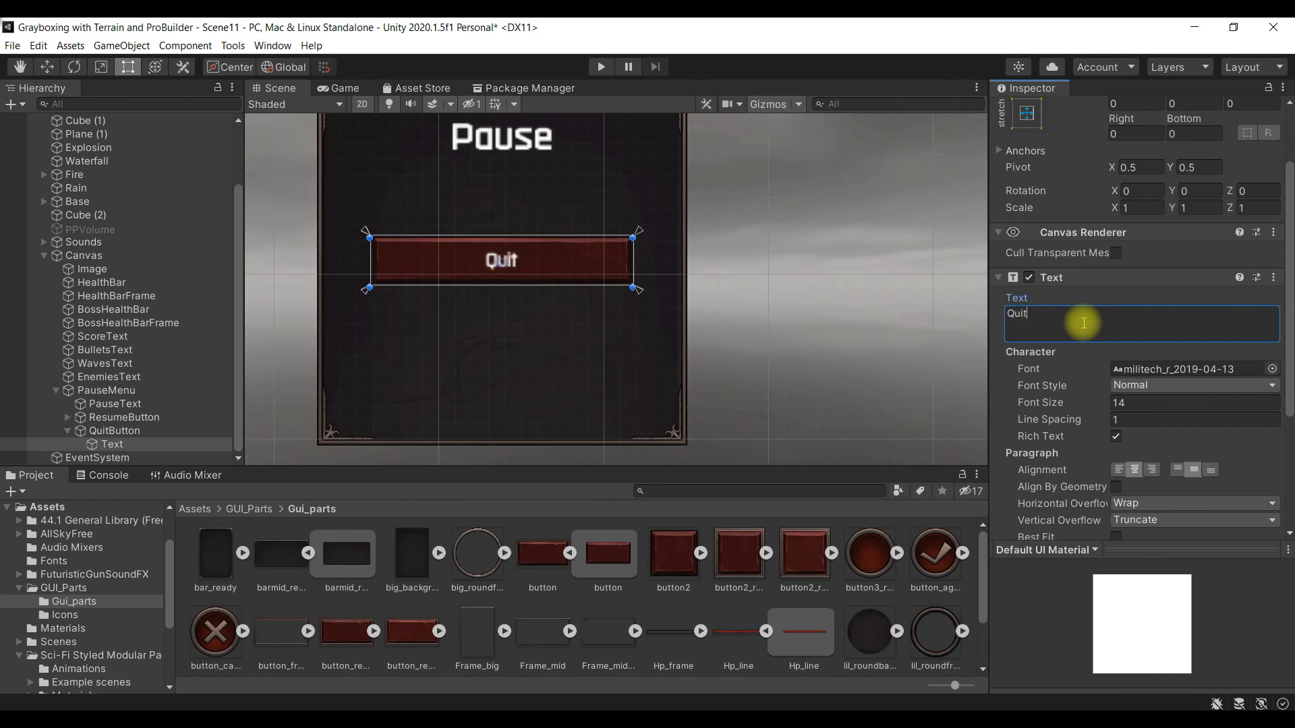
Step: Move QuitButton straight down below ResumeButton, to a Pos Y of about -40.9
{"action": "left_click", "coordinate": [135, 430]}
{"action": "left_click", "coordinate": [68, 431]}
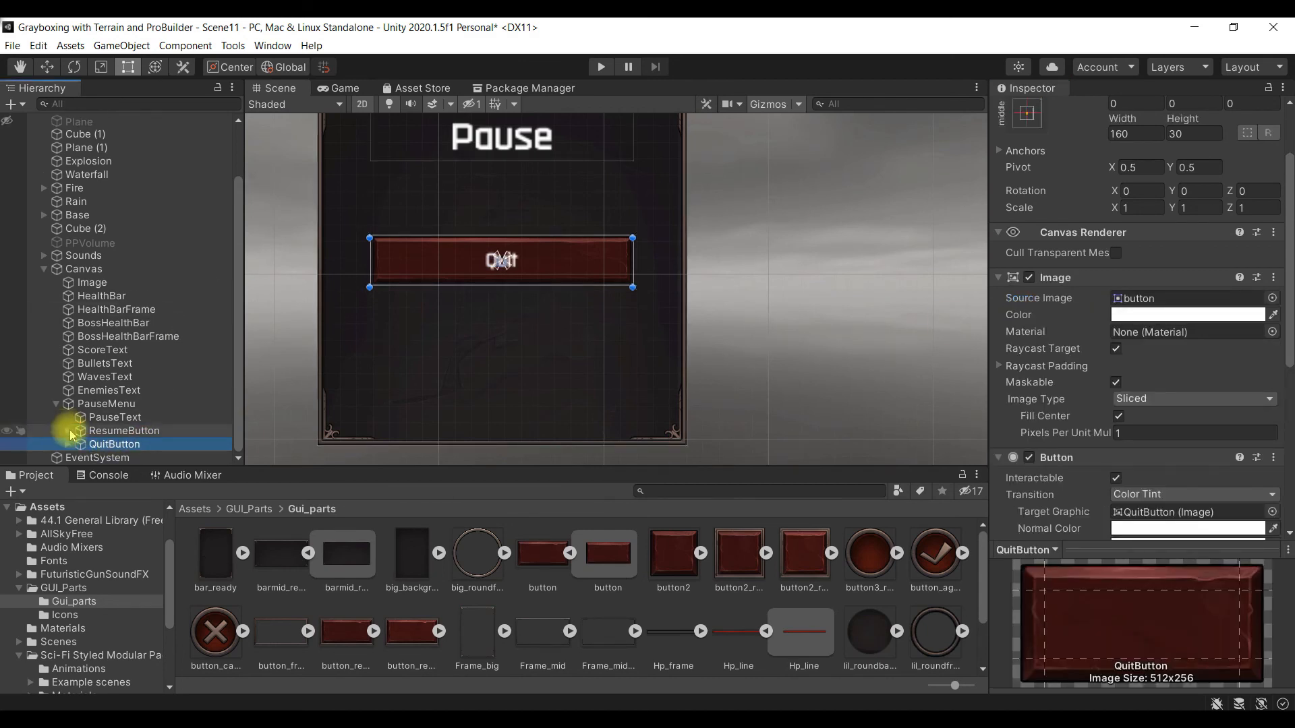
{"action": "left_click_drag", "start_coordinate": [543, 279], "coordinate": [529, 345]}
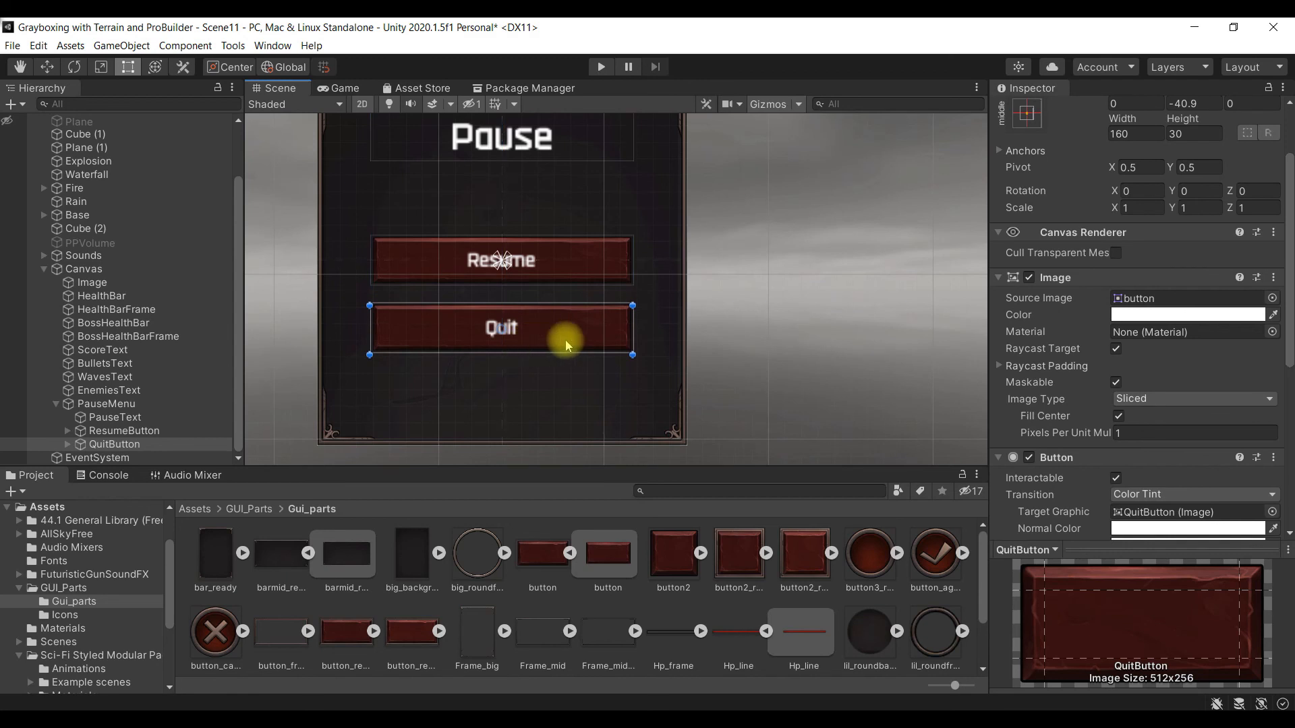
{"action": "left_click", "coordinate": [672, 318]}
{"action": "scroll", "coordinate": [587, 350], "scroll_direction": "up", "scroll_amount": 2}
{"action": "scroll", "coordinate": [582, 351], "scroll_direction": "down", "scroll_amount": 4}
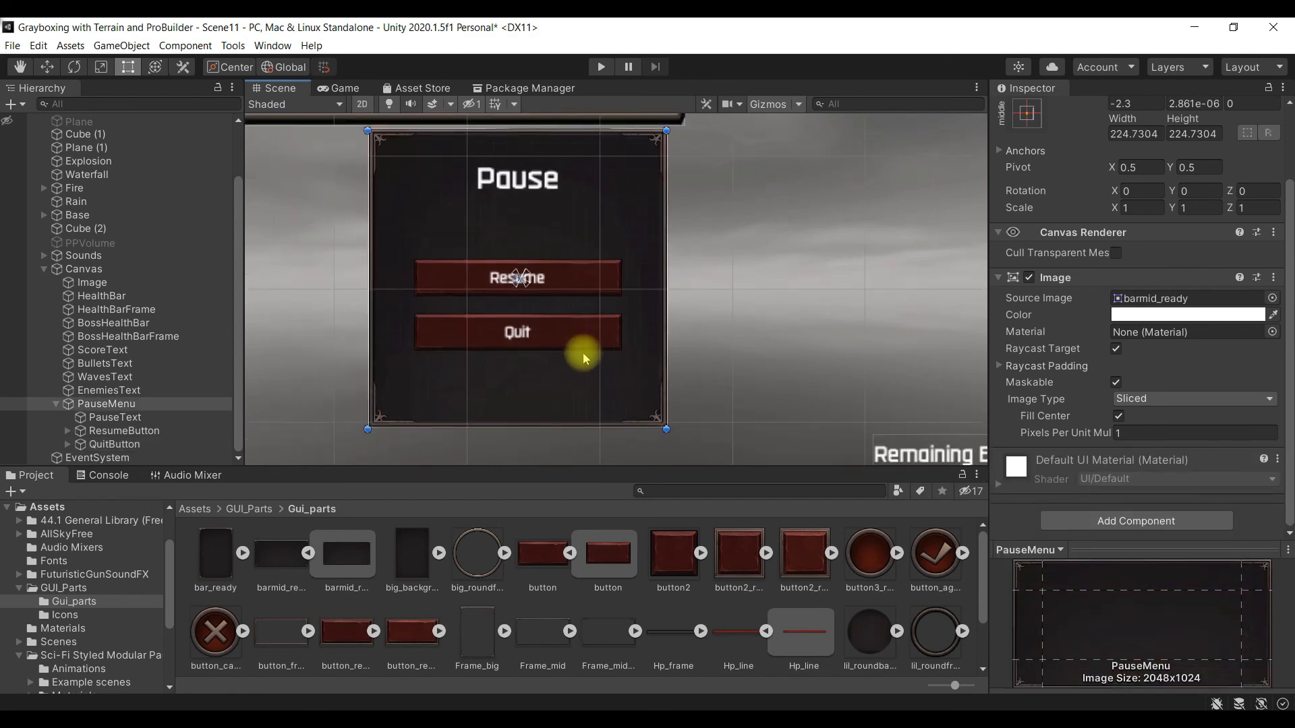
{"action": "left_click_drag", "start_coordinate": [619, 384], "coordinate": [578, 346]}
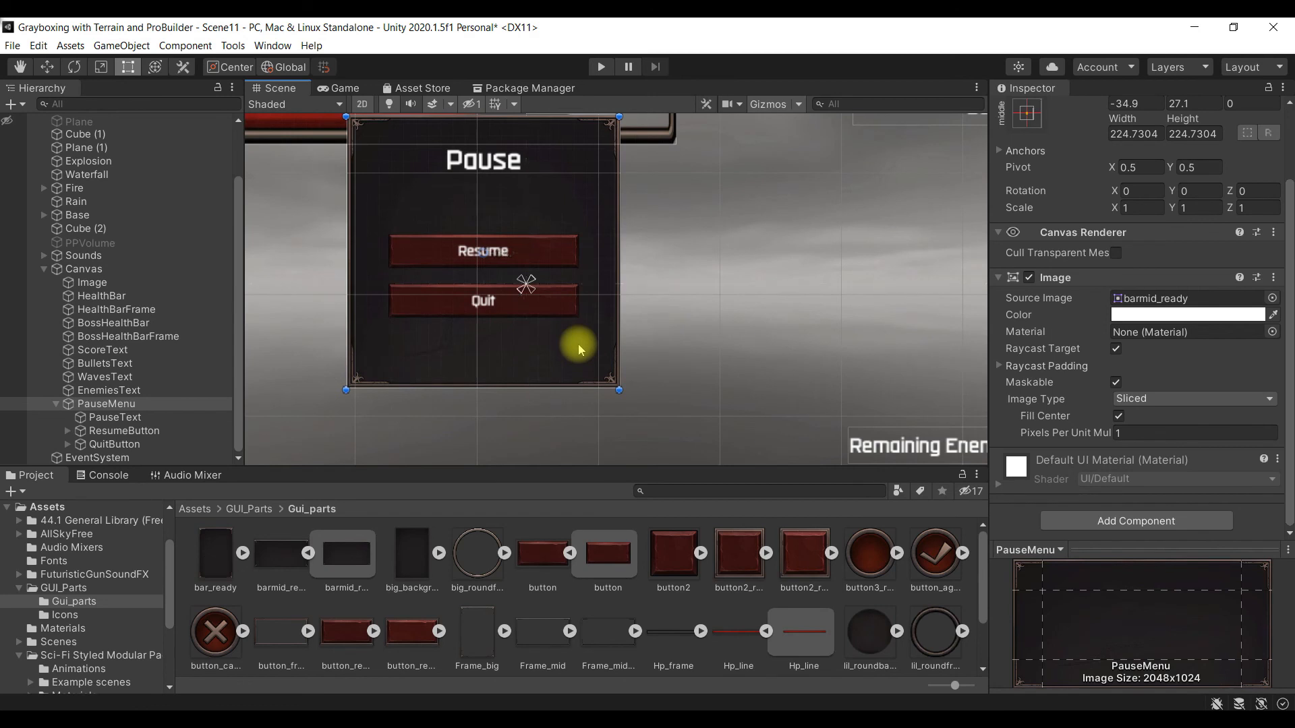
{"action": "key", "text": "ctrl+z"}
Step: Select ResumeButton and QuitButton together and shift both slightly upward within the PauseMenu panel
{"action": "left_click", "coordinate": [57, 405]}
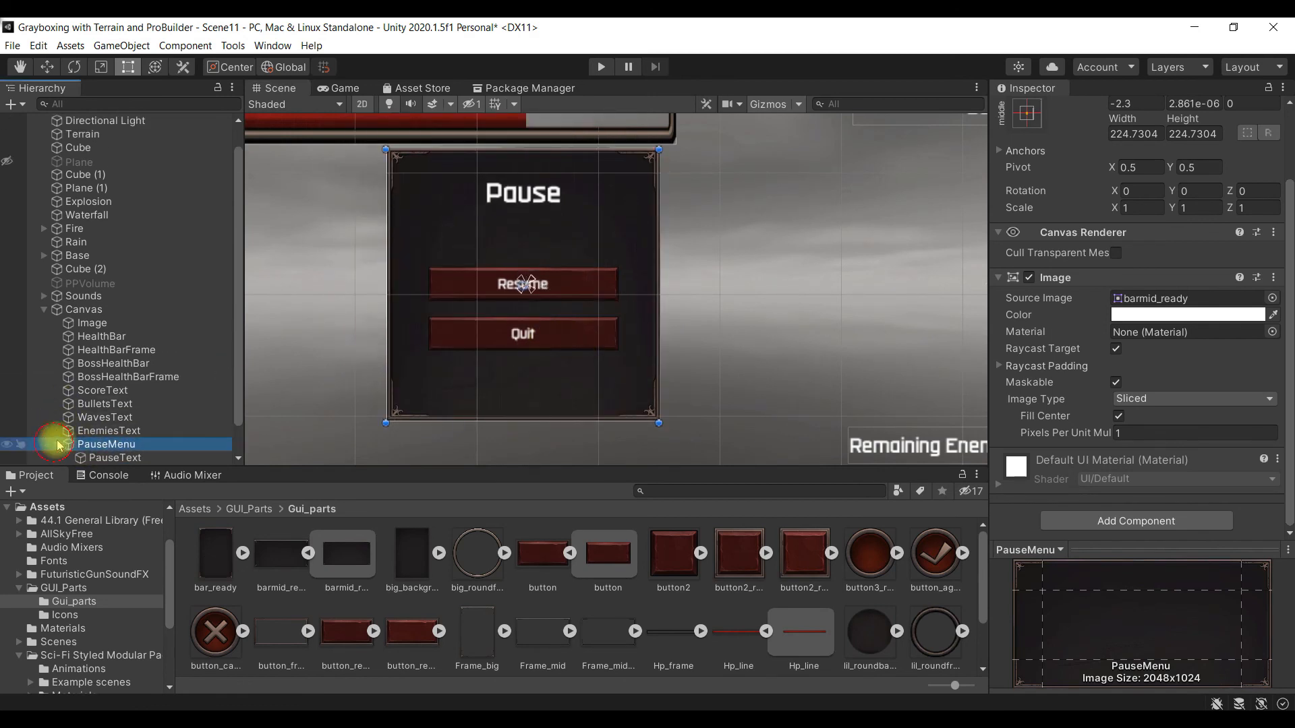
{"action": "left_click", "coordinate": [56, 444]}
{"action": "scroll", "coordinate": [126, 423], "scroll_direction": "down", "scroll_amount": 2}
{"action": "left_click", "coordinate": [143, 431]}
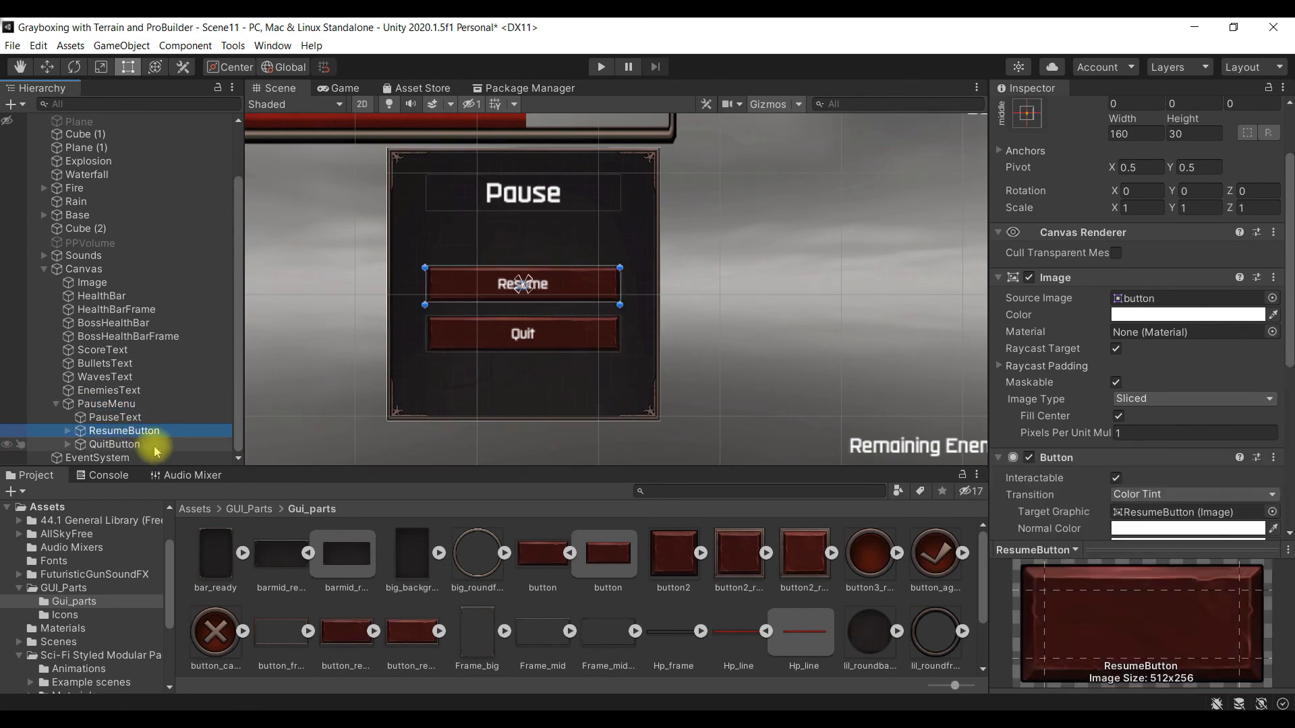
{"action": "left_click", "coordinate": [154, 446], "text": "ctrl"}
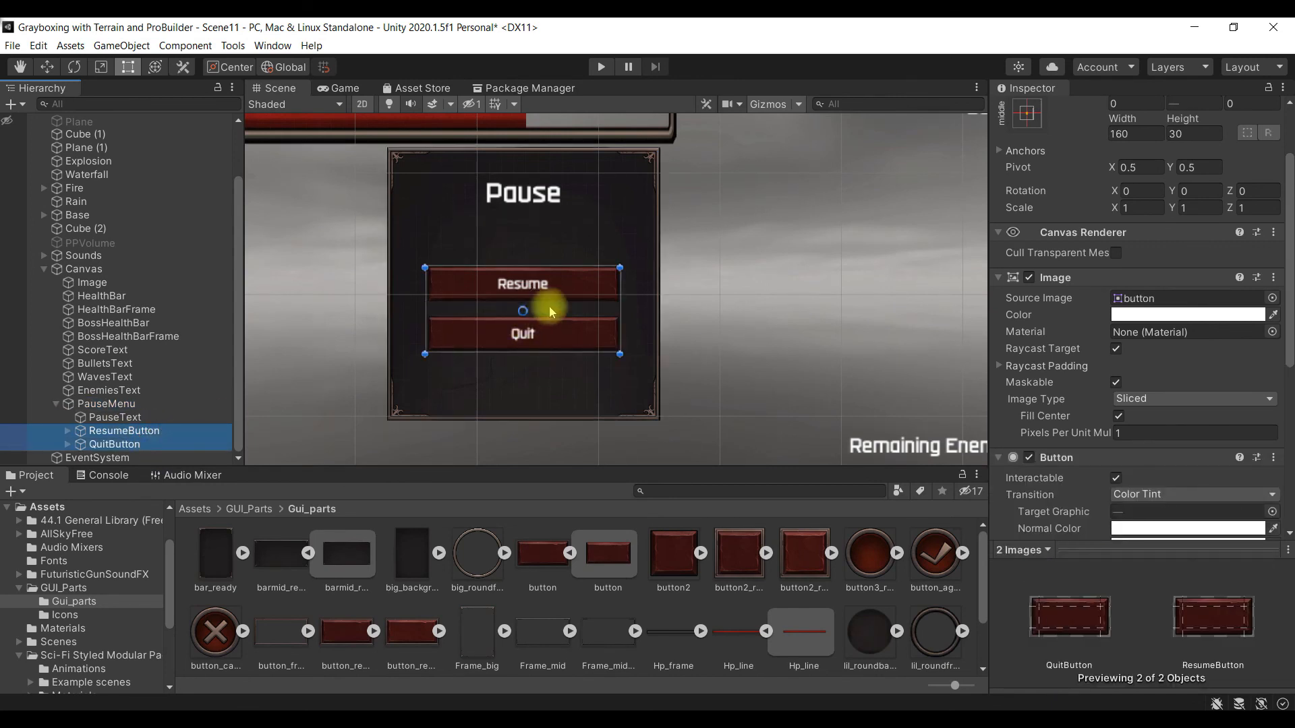
{"action": "left_click", "coordinate": [561, 287]}
{"action": "mouse_move", "coordinate": [562, 287]}
{"action": "left_mouse_down"}
{"action": "mouse_move", "coordinate": [560, 266]}
{"action": "mouse_move", "coordinate": [558, 294]}
{"action": "left_mouse_up"}
{"action": "key", "text": "Up"}
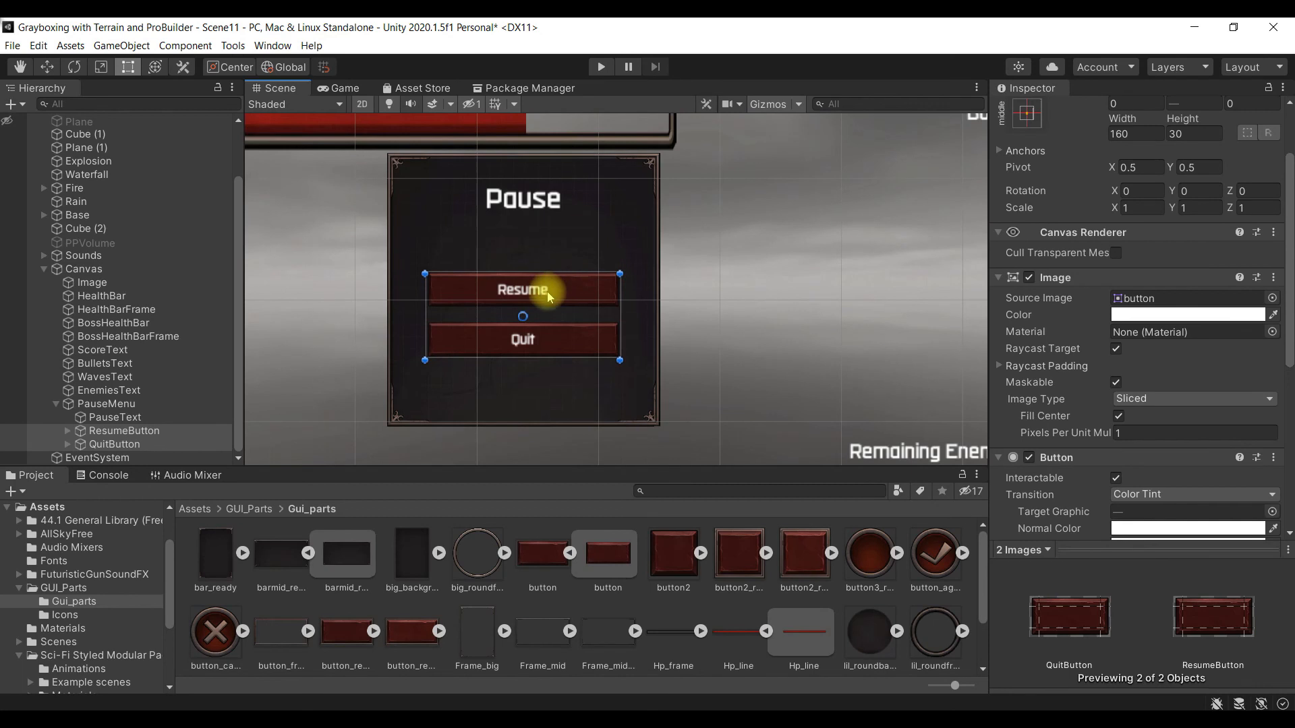
{"action": "left_click_drag", "start_coordinate": [550, 290], "coordinate": [548, 281]}
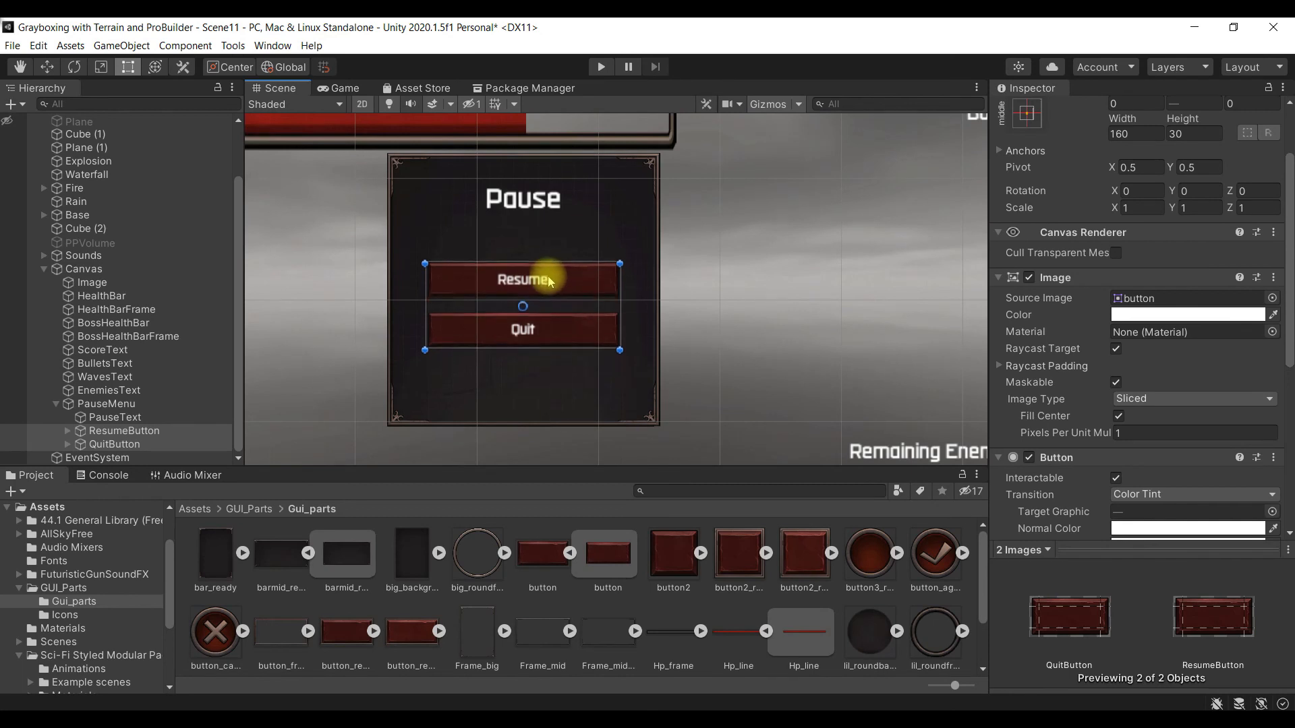
Step: Move QuitButton slightly down to widen the gap below ResumeButton
{"action": "left_click", "coordinate": [573, 338]}
{"action": "left_click", "coordinate": [567, 361]}
{"action": "left_click", "coordinate": [564, 339]}
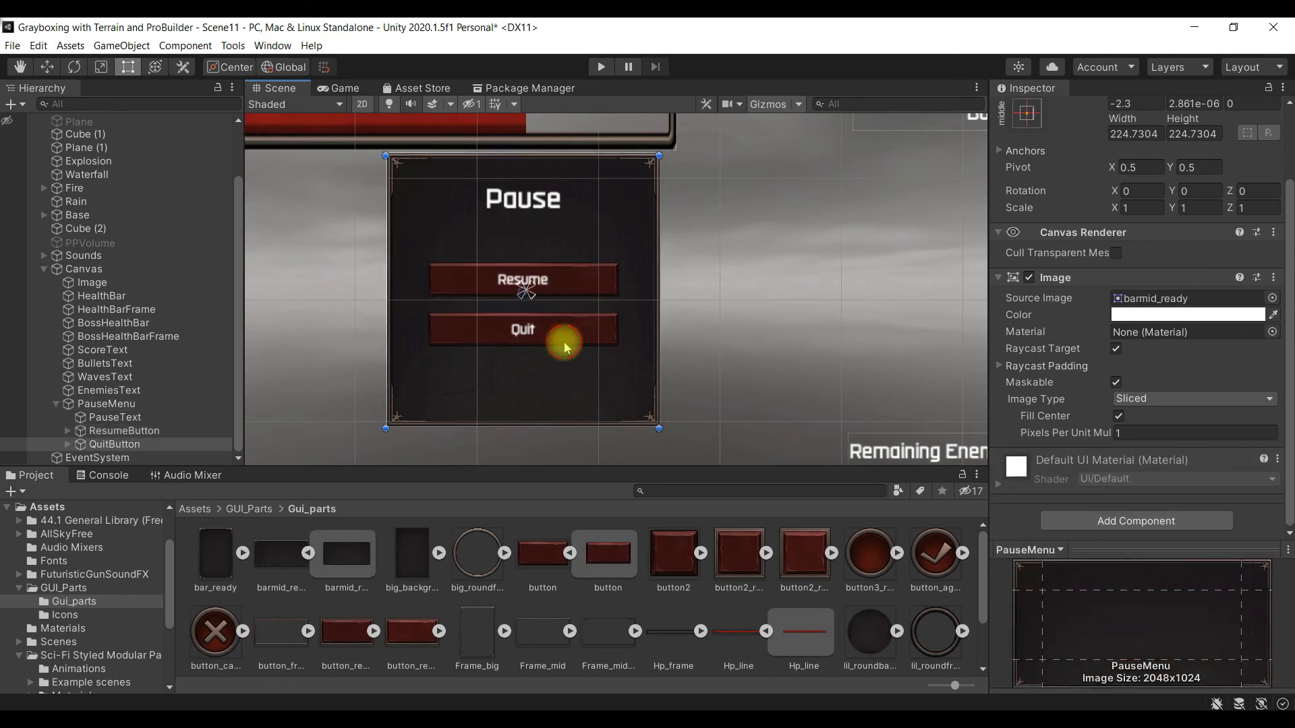
{"action": "left_click_drag", "start_coordinate": [559, 333], "coordinate": [557, 345]}
{"action": "left_click", "coordinate": [552, 379]}
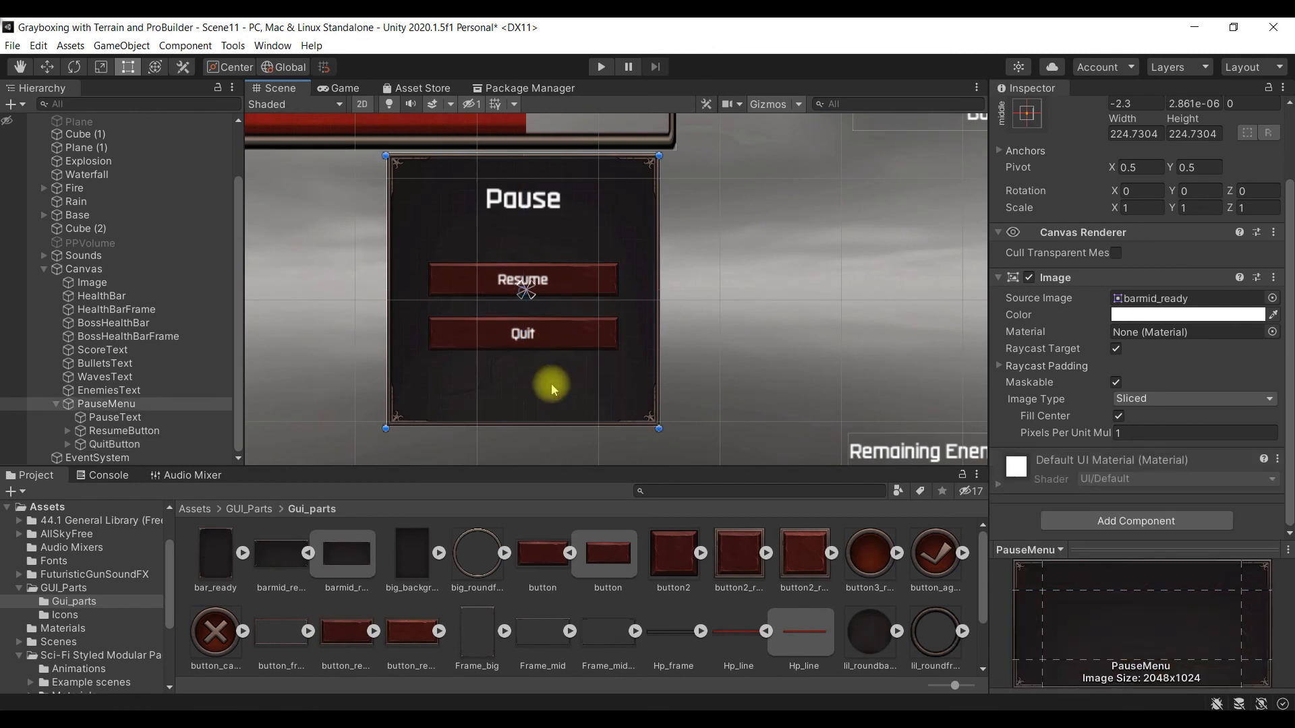
Step: Move PauseText down closer to the buttons, to a Pos Y of about 66.7
{"action": "left_click", "coordinate": [527, 201]}
{"action": "left_click_drag", "start_coordinate": [526, 205], "coordinate": [529, 220]}
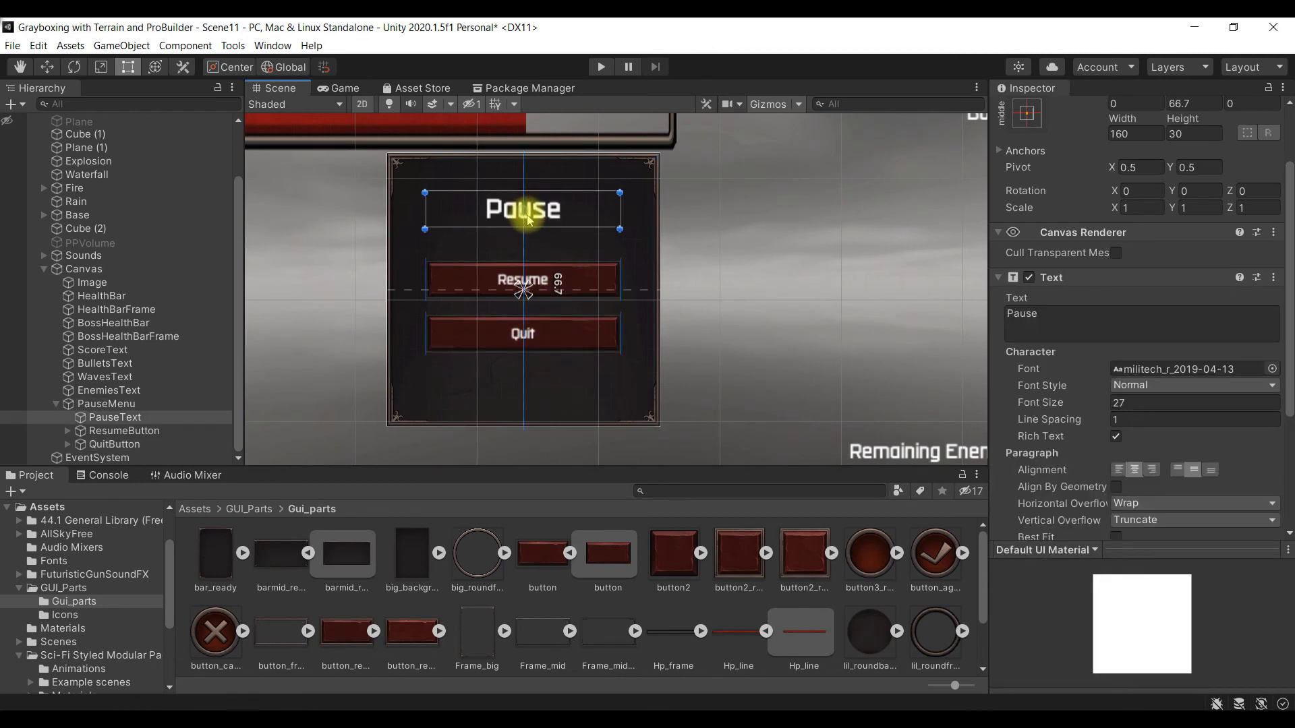
{"action": "left_click", "coordinate": [561, 252]}
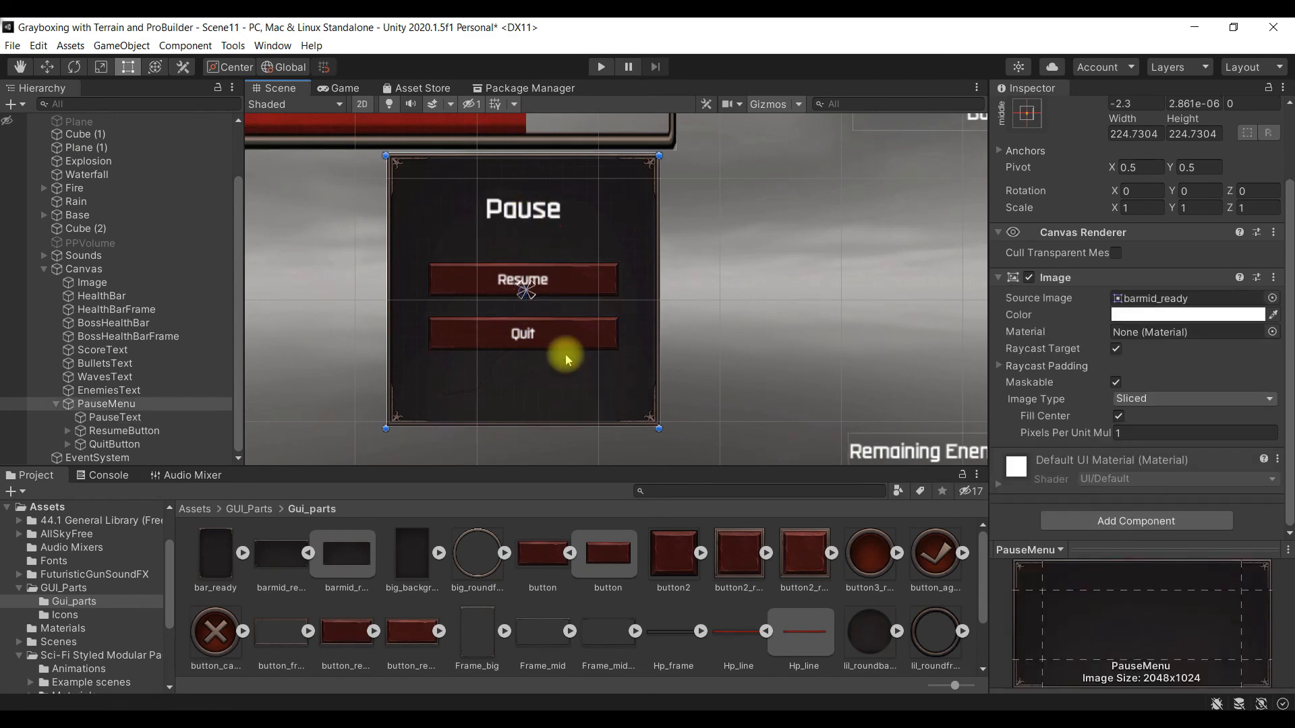
Step: Shorten the PauseMenu panel to a height of about 179.6 by raising its lower edge
{"action": "left_click", "coordinate": [546, 420]}
{"action": "left_click", "coordinate": [526, 425]}
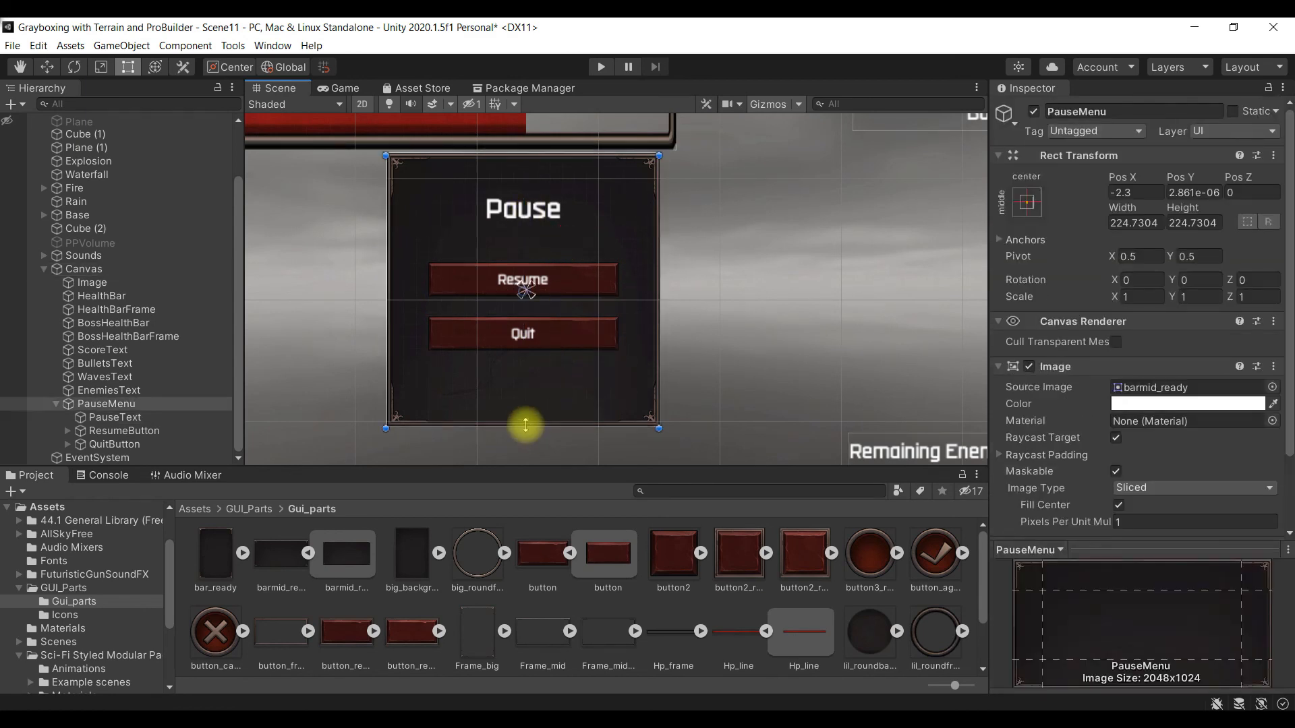
{"action": "left_click_drag", "start_coordinate": [525, 424], "coordinate": [530, 392]}
{"action": "key", "text": "ctrl+z"}
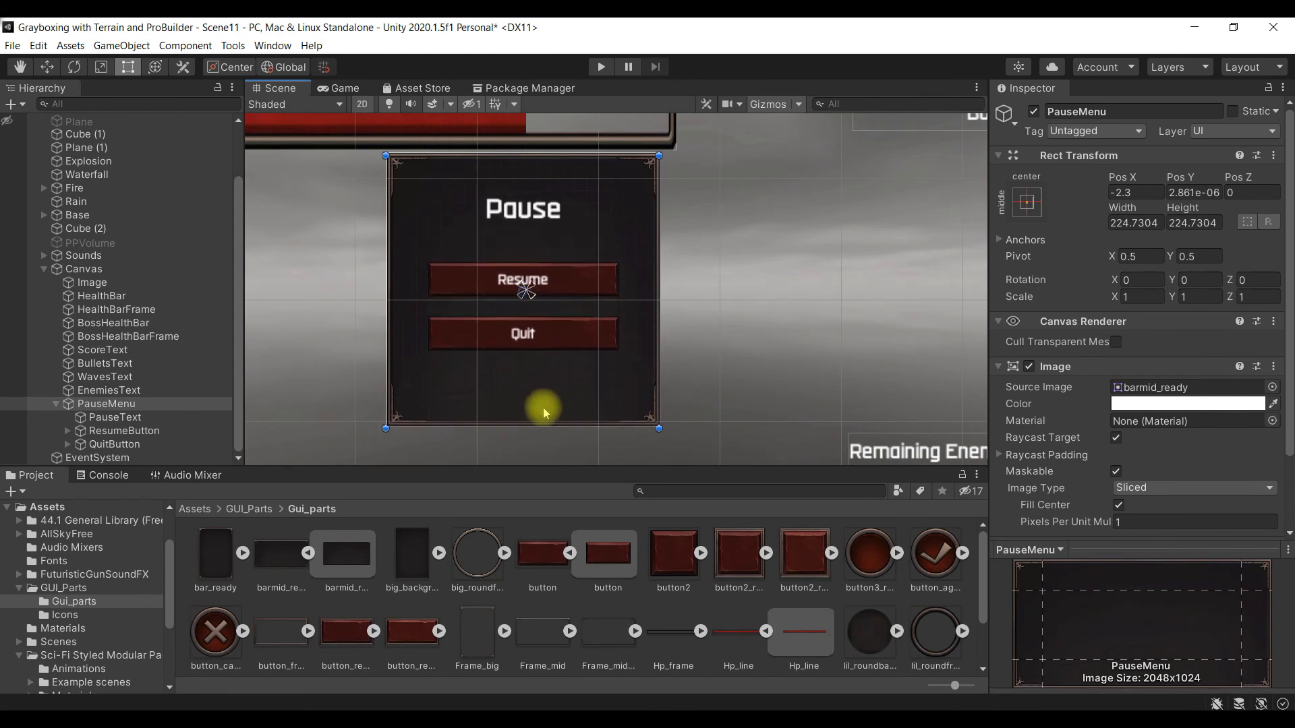
{"action": "left_click_drag", "start_coordinate": [551, 426], "coordinate": [558, 370]}
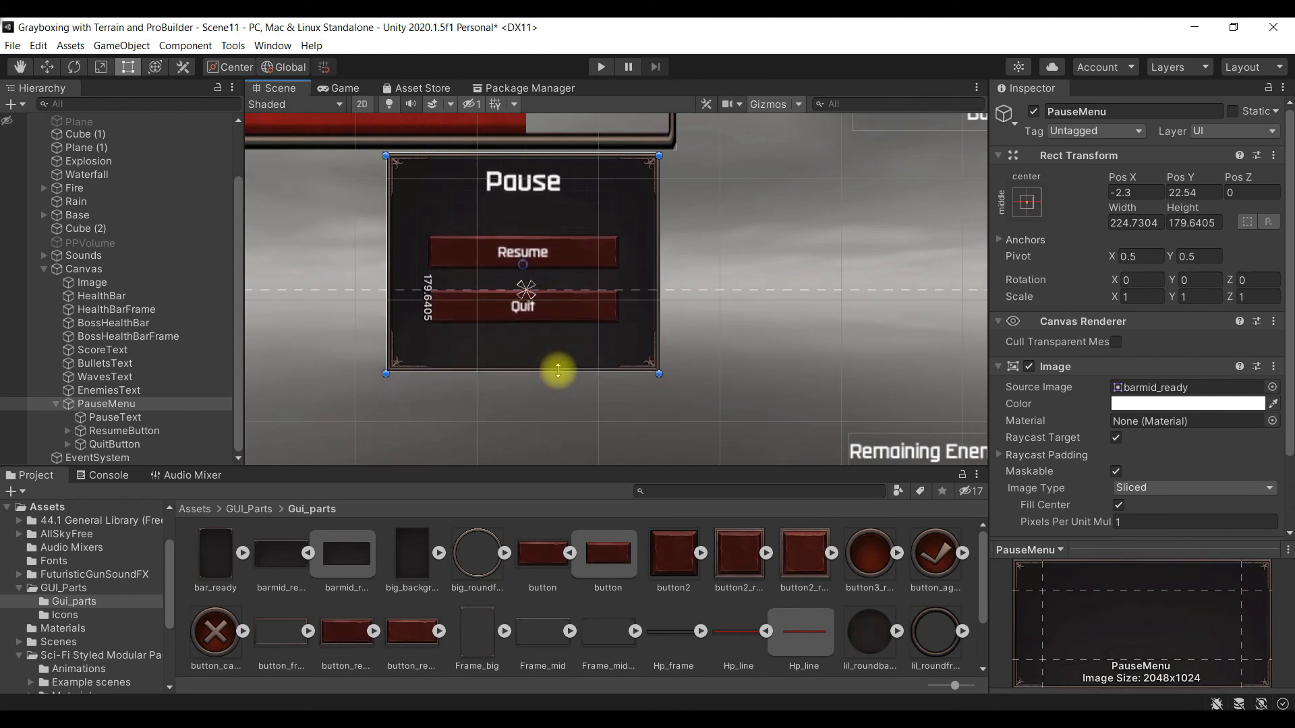
Step: Move ResumeButton and QuitButton together slightly down, to Pos Y of about 2.1 and -42.3
{"action": "left_click", "coordinate": [576, 314]}
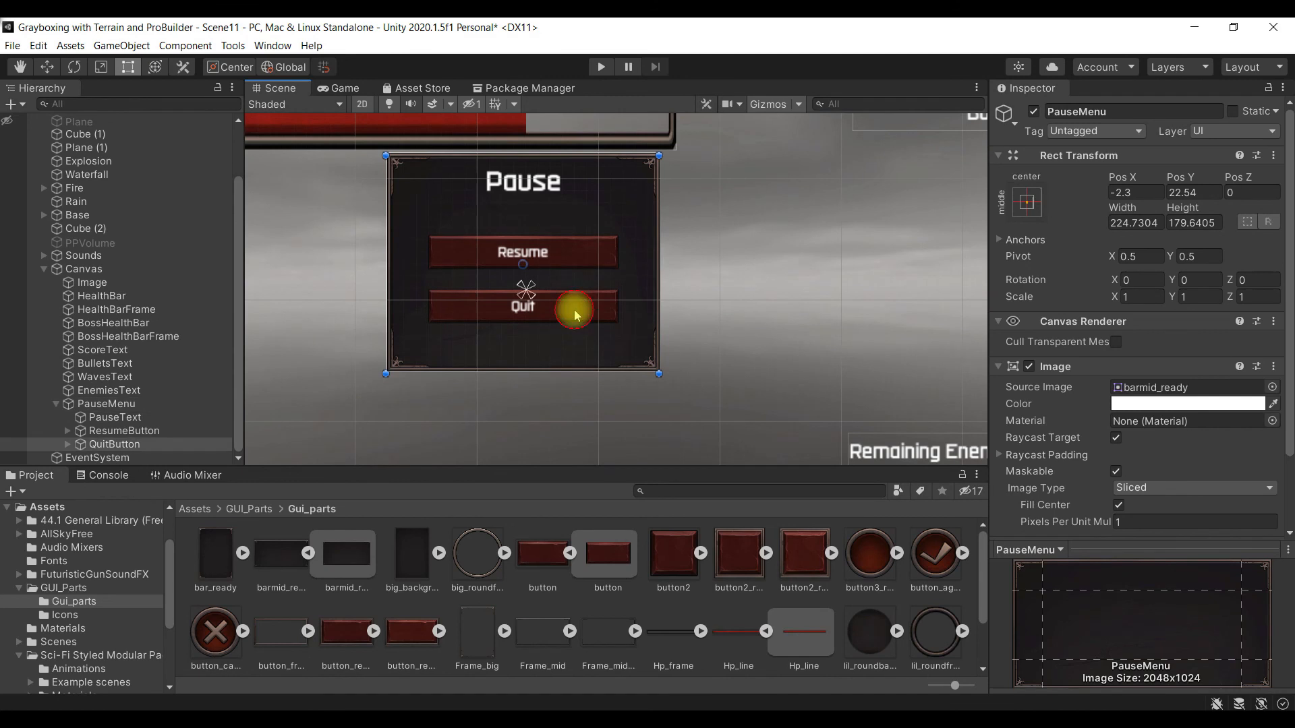
{"action": "left_click", "coordinate": [570, 255], "text": "shift"}
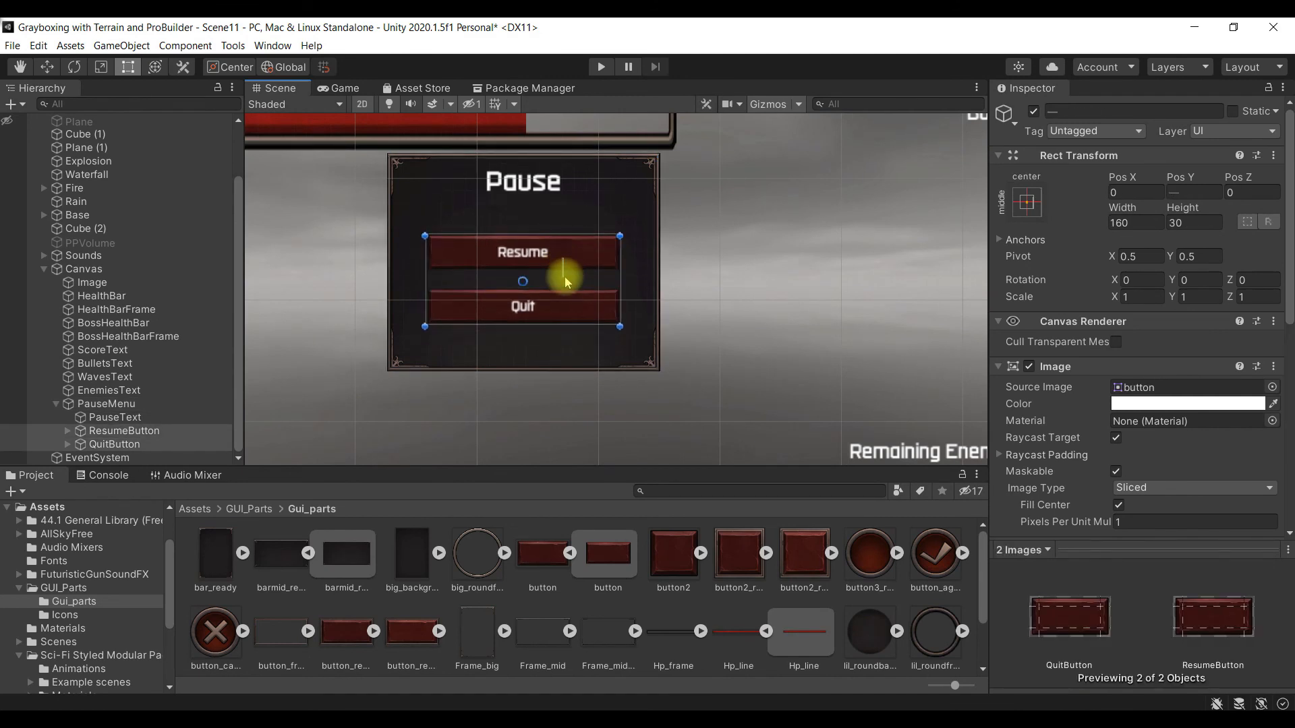
{"action": "mouse_move", "coordinate": [549, 261]}
{"action": "left_mouse_down"}
{"action": "mouse_move", "coordinate": [550, 278]}
{"action": "mouse_move", "coordinate": [570, 255]}
{"action": "mouse_move", "coordinate": [555, 263]}
{"action": "left_mouse_up"}
Step: Lower PauseText within the shortened panel to a Pos Y of about 55.6
{"action": "left_click", "coordinate": [570, 211]}
{"action": "left_click", "coordinate": [543, 182]}
{"action": "left_click_drag", "start_coordinate": [544, 182], "coordinate": [533, 202]}
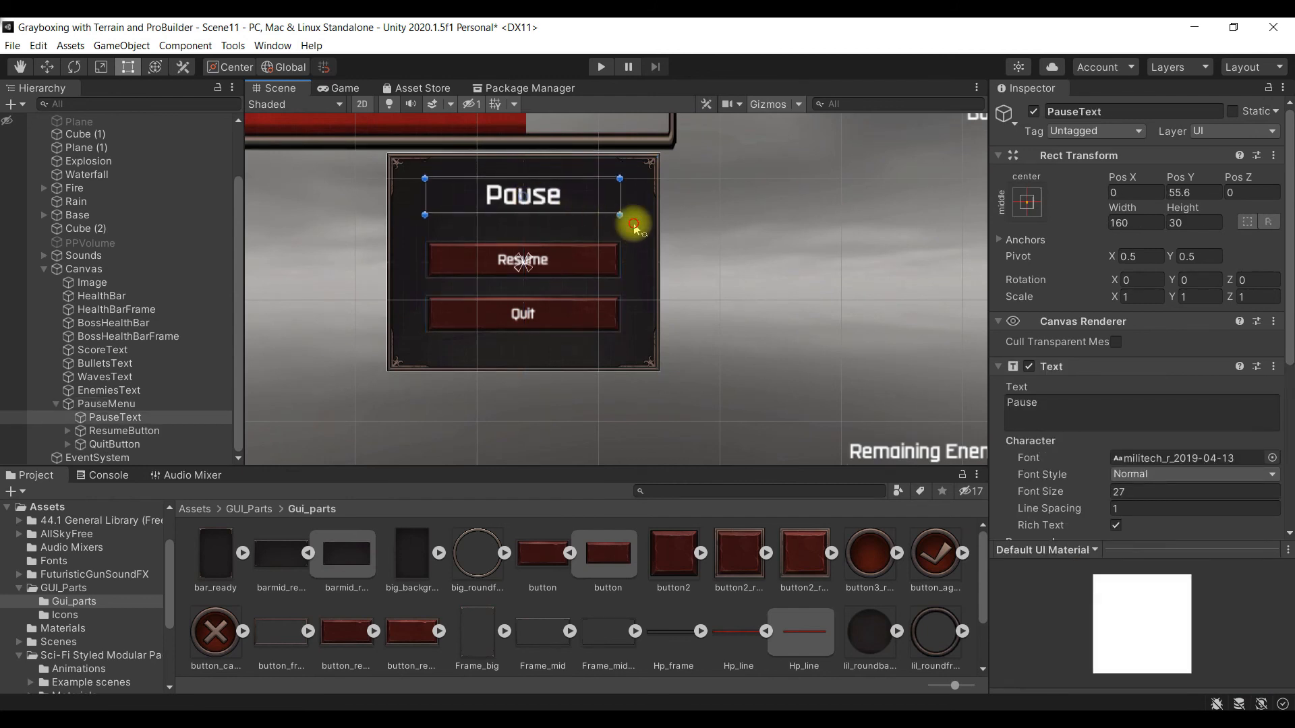
{"action": "left_click", "coordinate": [643, 211]}
{"action": "left_click", "coordinate": [633, 177]}
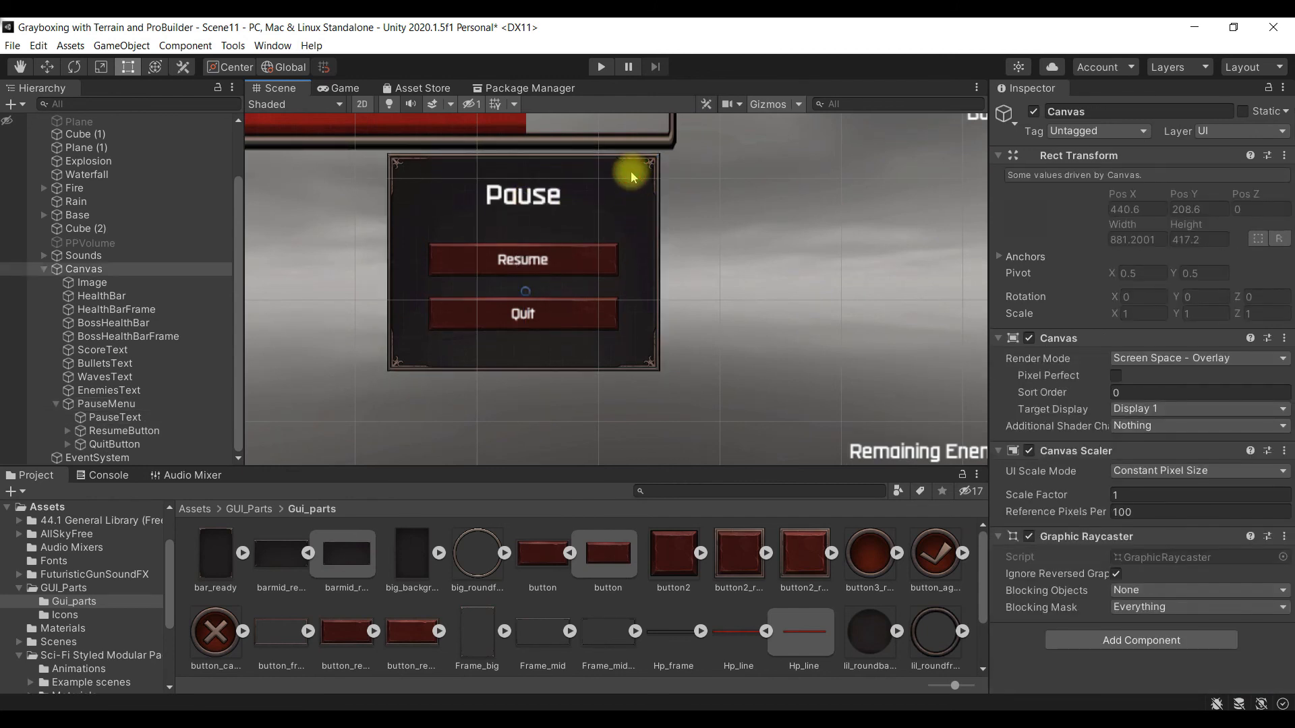
Step: Examine the anchor presets of PauseMenu, PauseText, ResumeButton and QuitButton, and the anchoring of both buttons' Text labels
{"action": "left_click", "coordinate": [129, 405]}
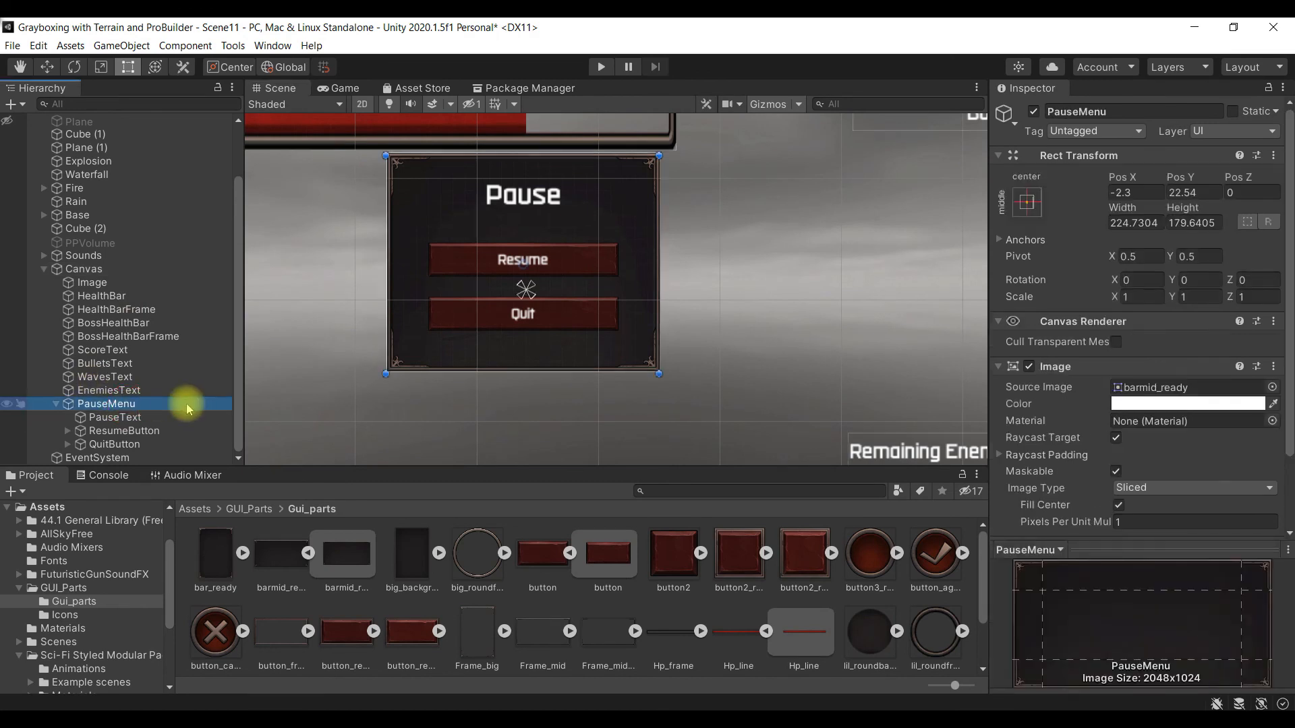
{"action": "left_click", "coordinate": [1025, 201]}
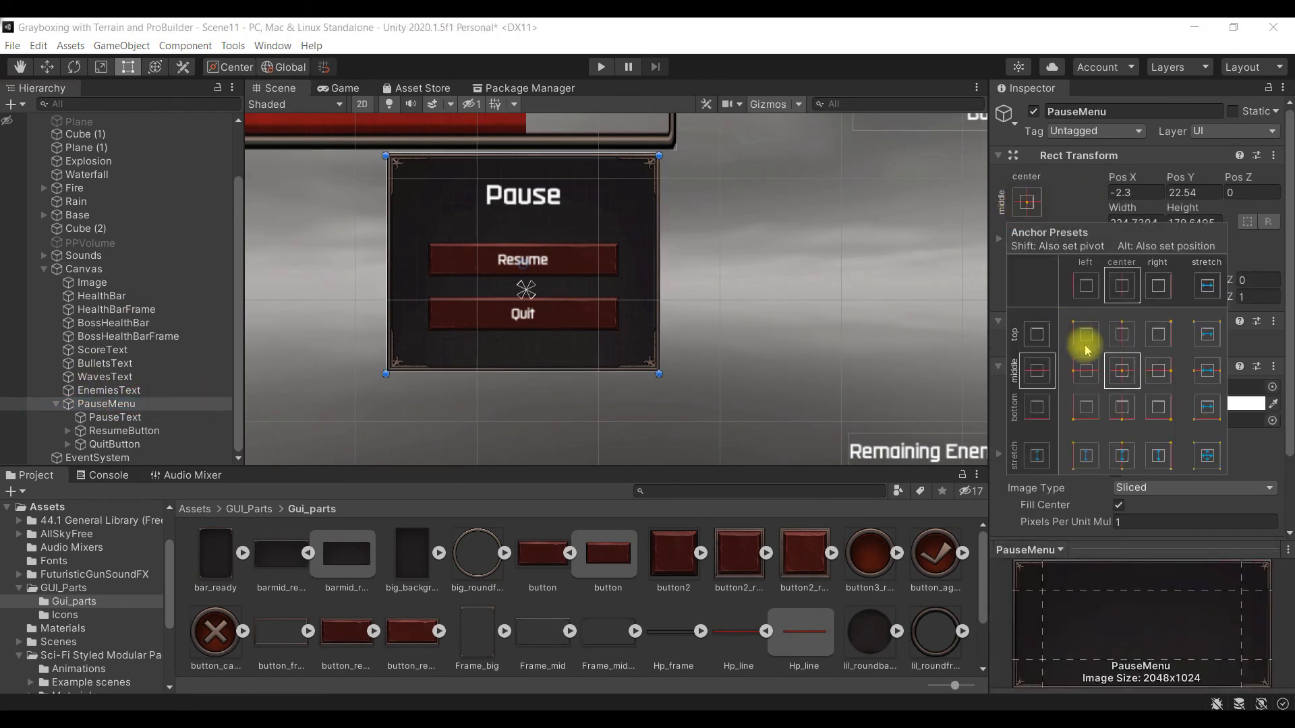
{"action": "left_click", "coordinate": [536, 197]}
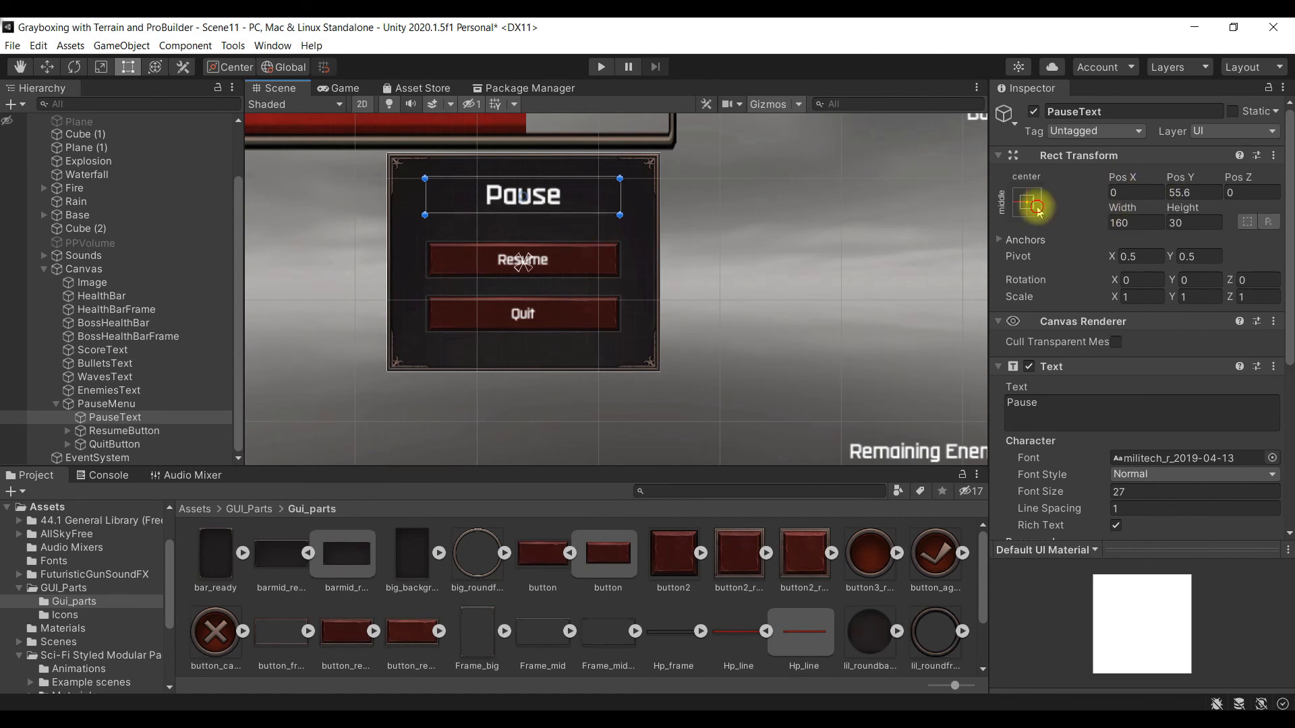
{"action": "left_click", "coordinate": [1037, 205]}
{"action": "left_click", "coordinate": [569, 255]}
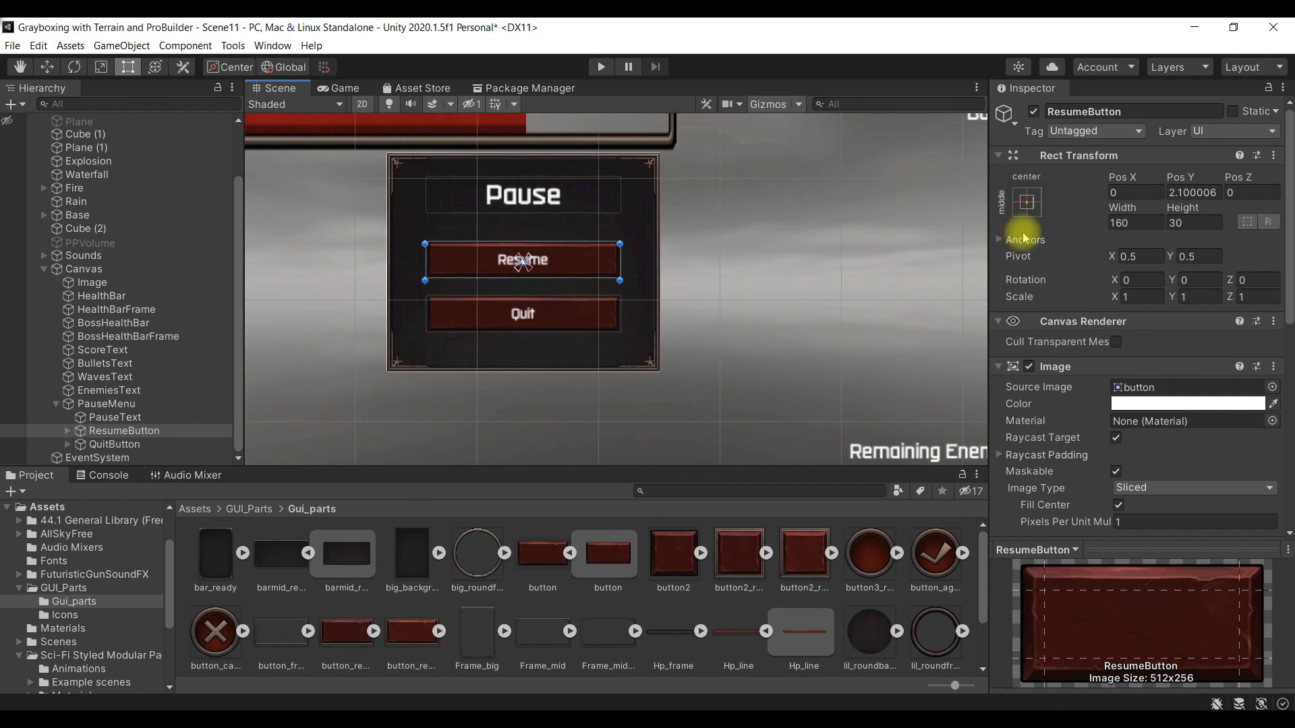
{"action": "left_click", "coordinate": [1027, 203]}
{"action": "left_click", "coordinate": [516, 311]}
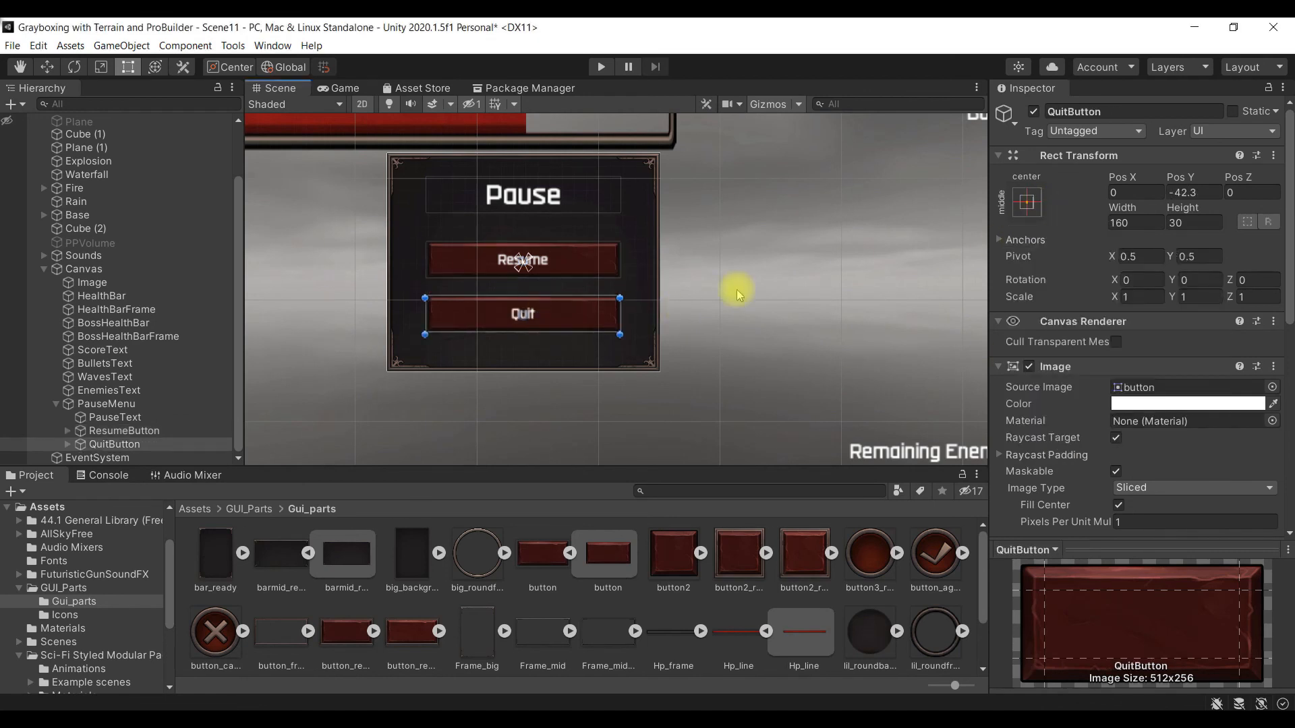
{"action": "left_click", "coordinate": [1028, 202]}
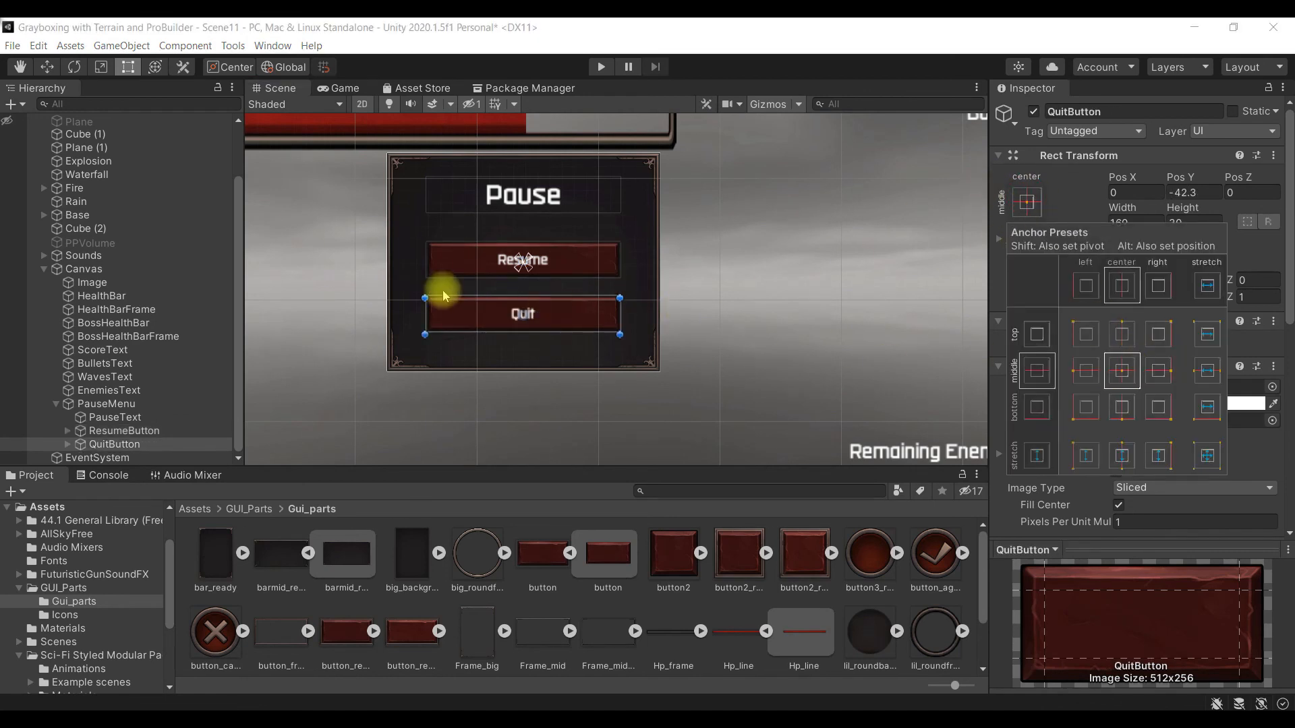
{"action": "left_click", "coordinate": [68, 431]}
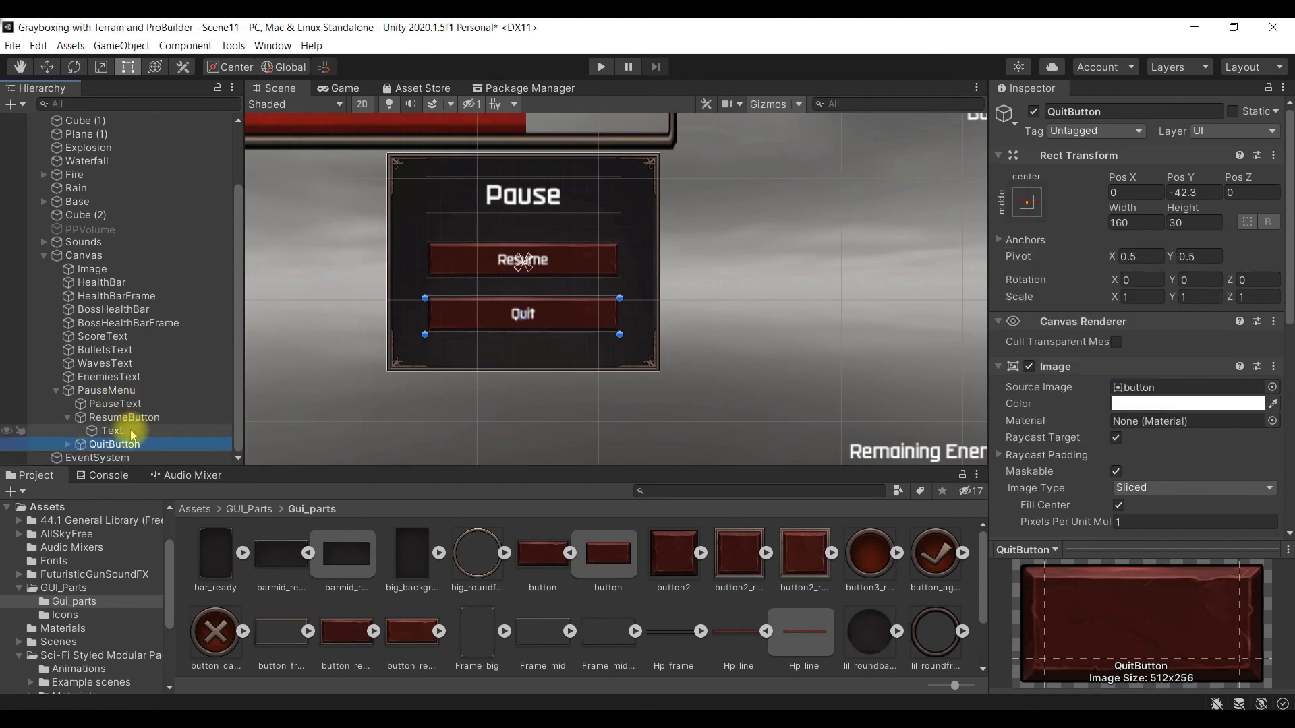
{"action": "left_click", "coordinate": [131, 432]}
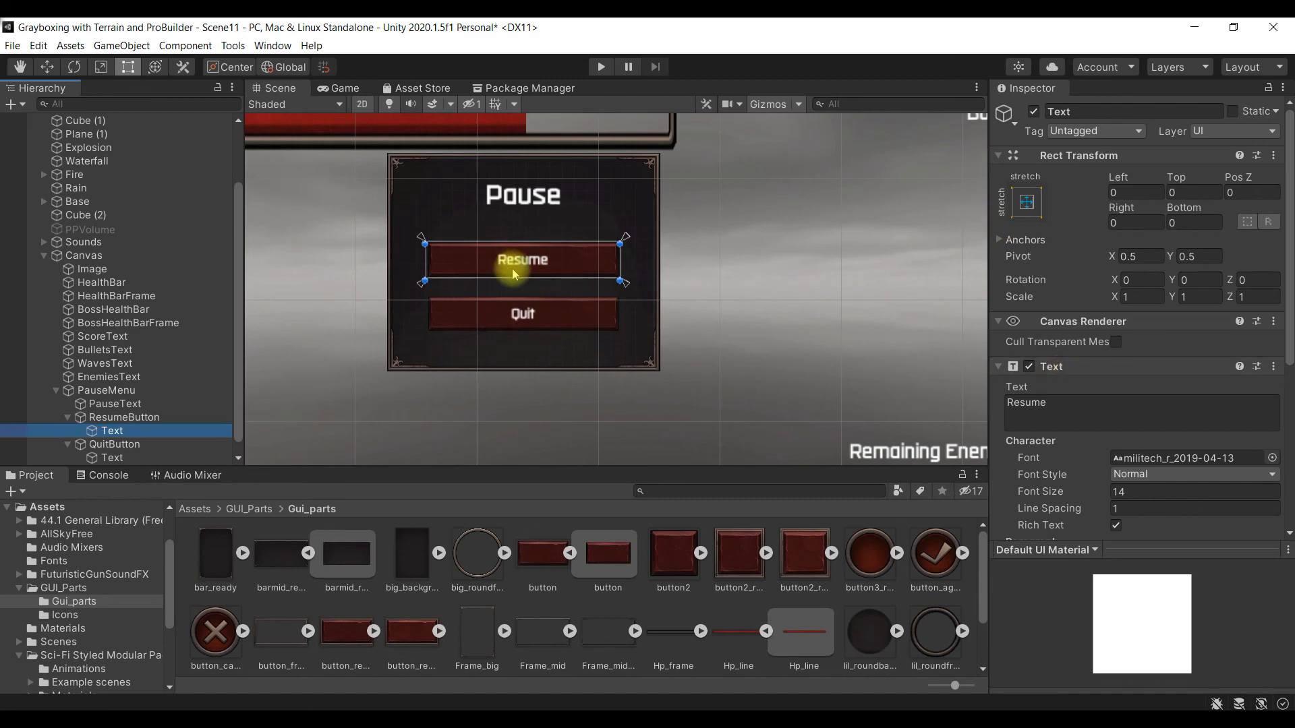
{"action": "scroll", "coordinate": [155, 398], "scroll_direction": "down", "scroll_amount": 1}
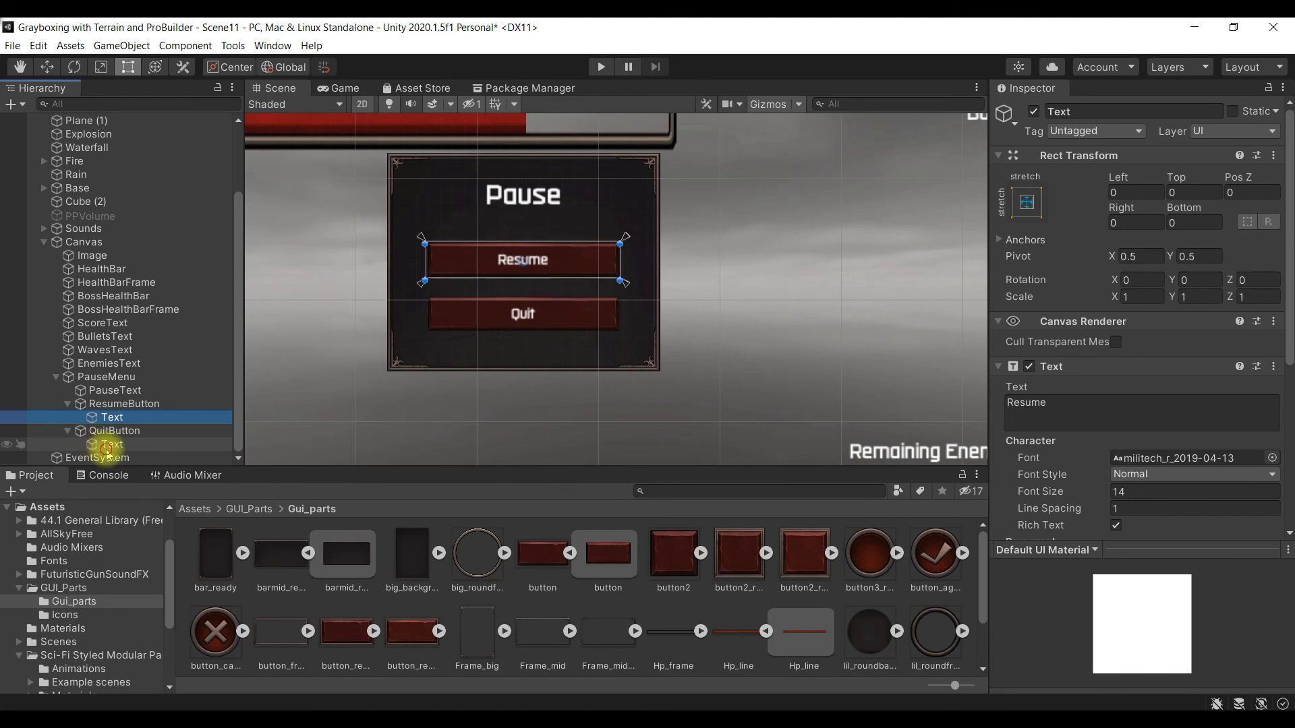
{"action": "left_click", "coordinate": [109, 446]}
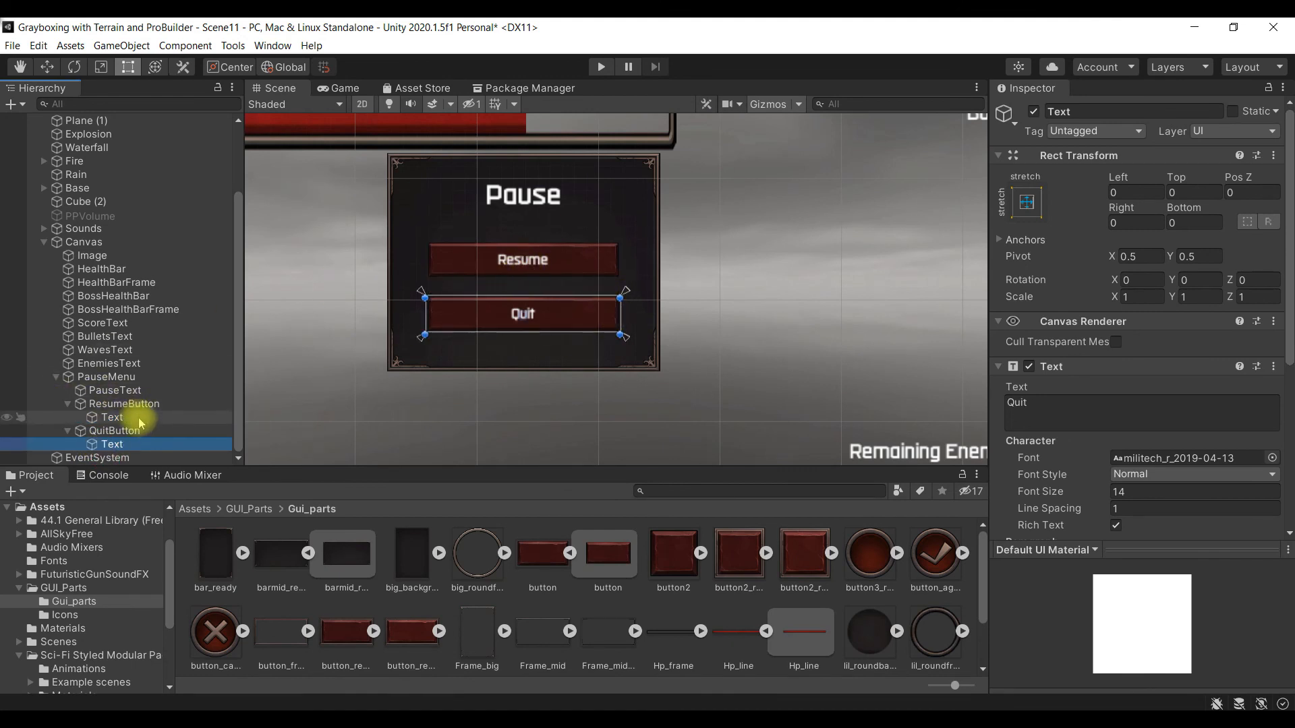
{"action": "left_click", "coordinate": [142, 376]}
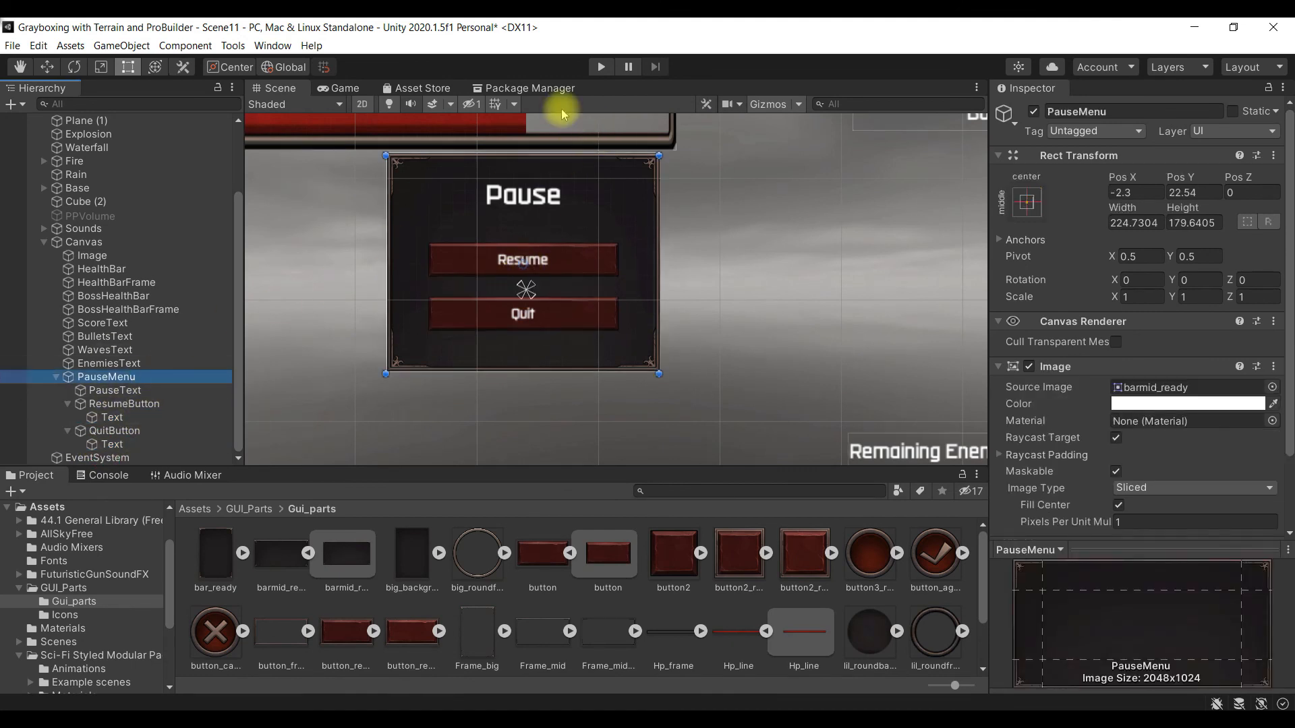
Step: Save the scene and run the game briefly to check the pause menu over the HUD
{"action": "key", "text": "ctrl+s"}
{"action": "left_click", "coordinate": [602, 67]}
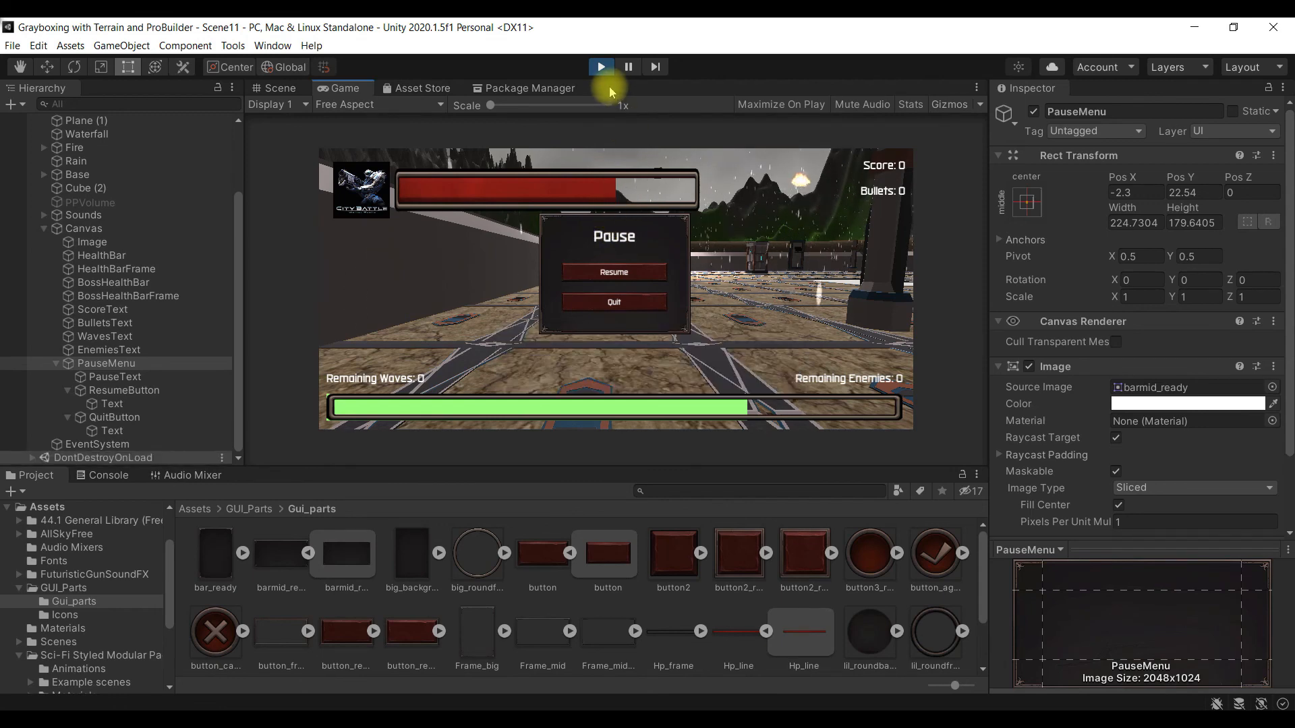
{"action": "left_click", "coordinate": [600, 67]}
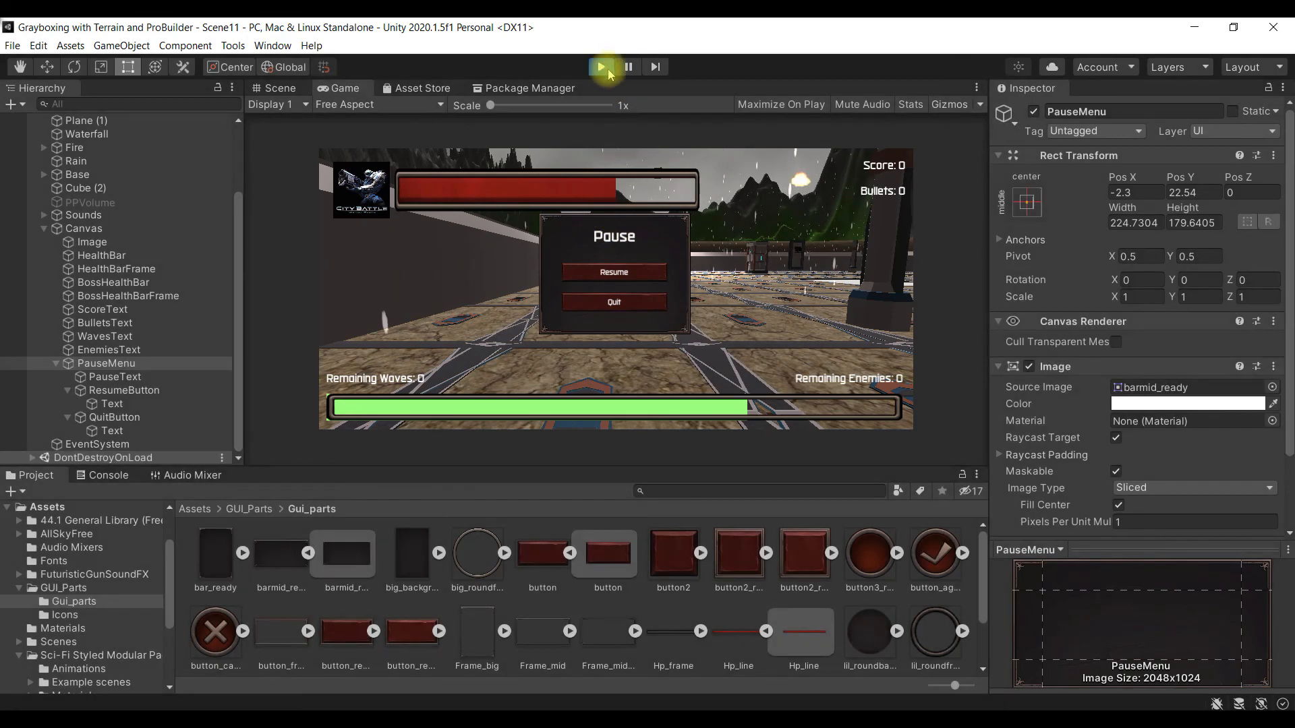
Step: Deactivate the PauseMenu object under Canvas and activate the PPVolume post-processing object
{"action": "left_click", "coordinate": [56, 377]}
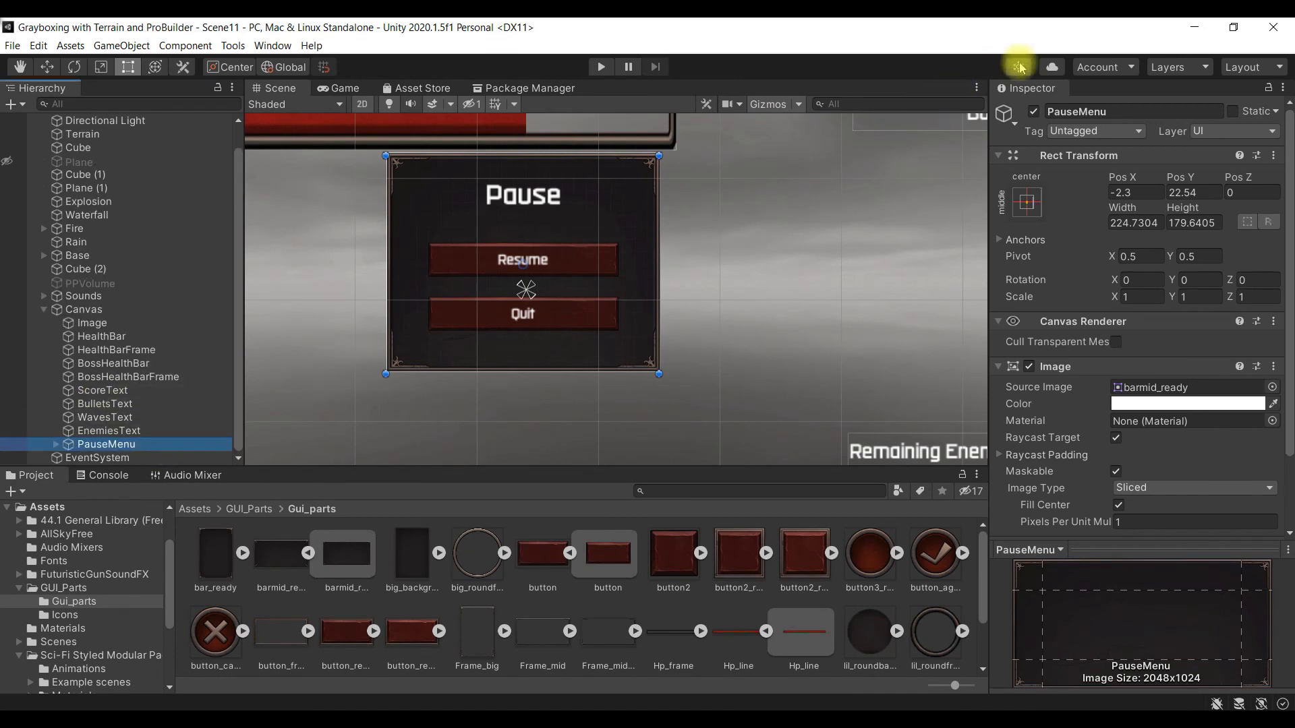
{"action": "left_click", "coordinate": [1034, 112]}
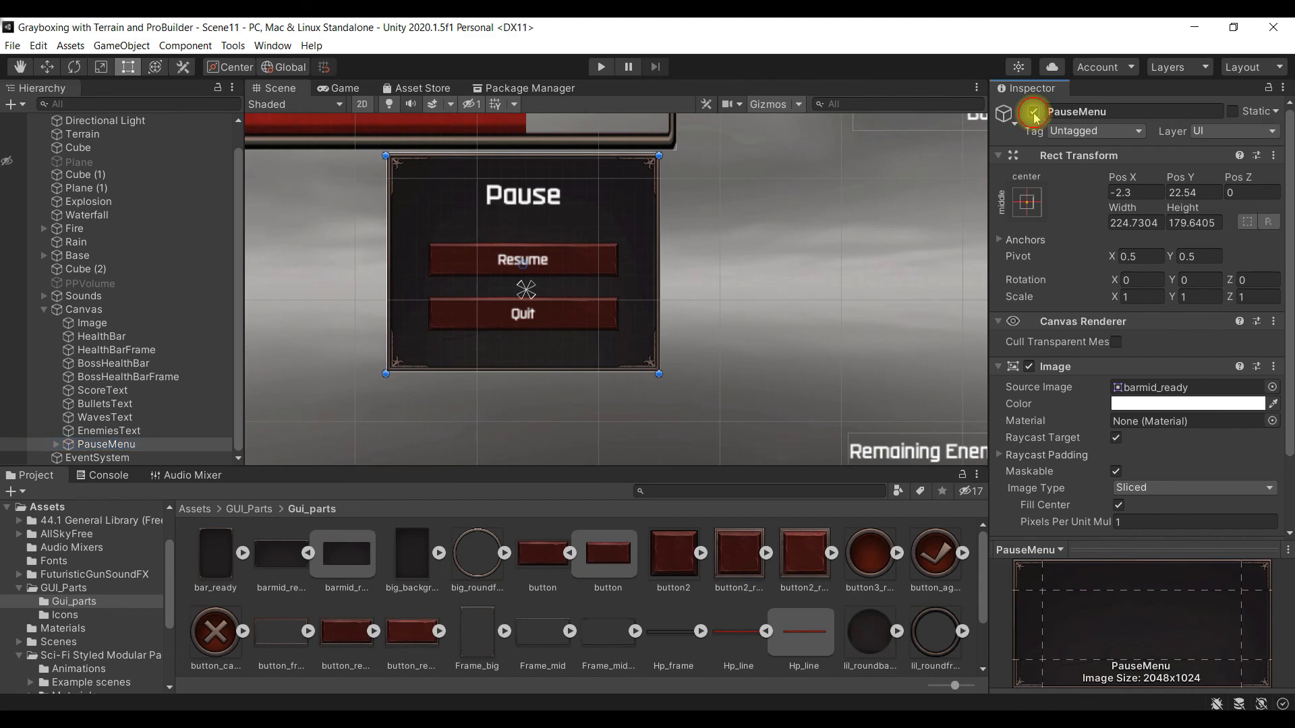
{"action": "left_click", "coordinate": [89, 284]}
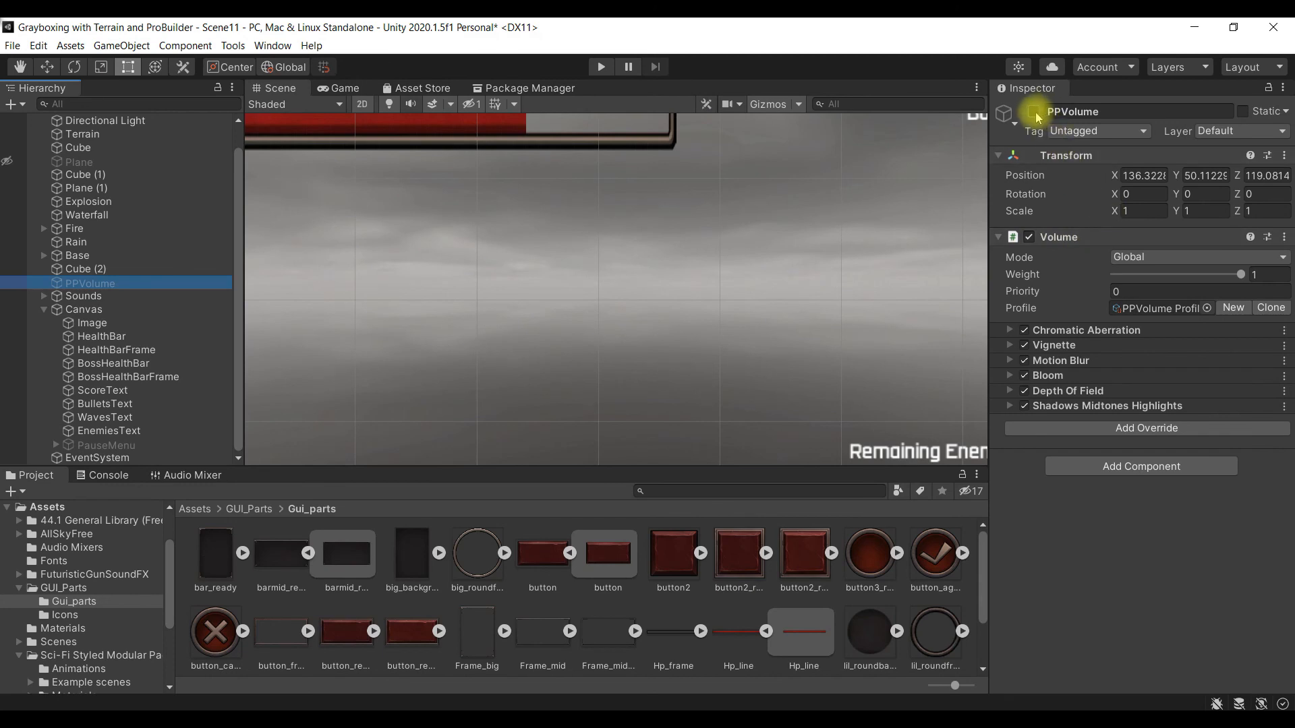
{"action": "left_click", "coordinate": [1034, 112]}
Step: View the whole canvas in the scene and briefly run the game to check the HUD with post-processing
{"action": "scroll", "coordinate": [451, 277], "scroll_direction": "down", "scroll_amount": 3}
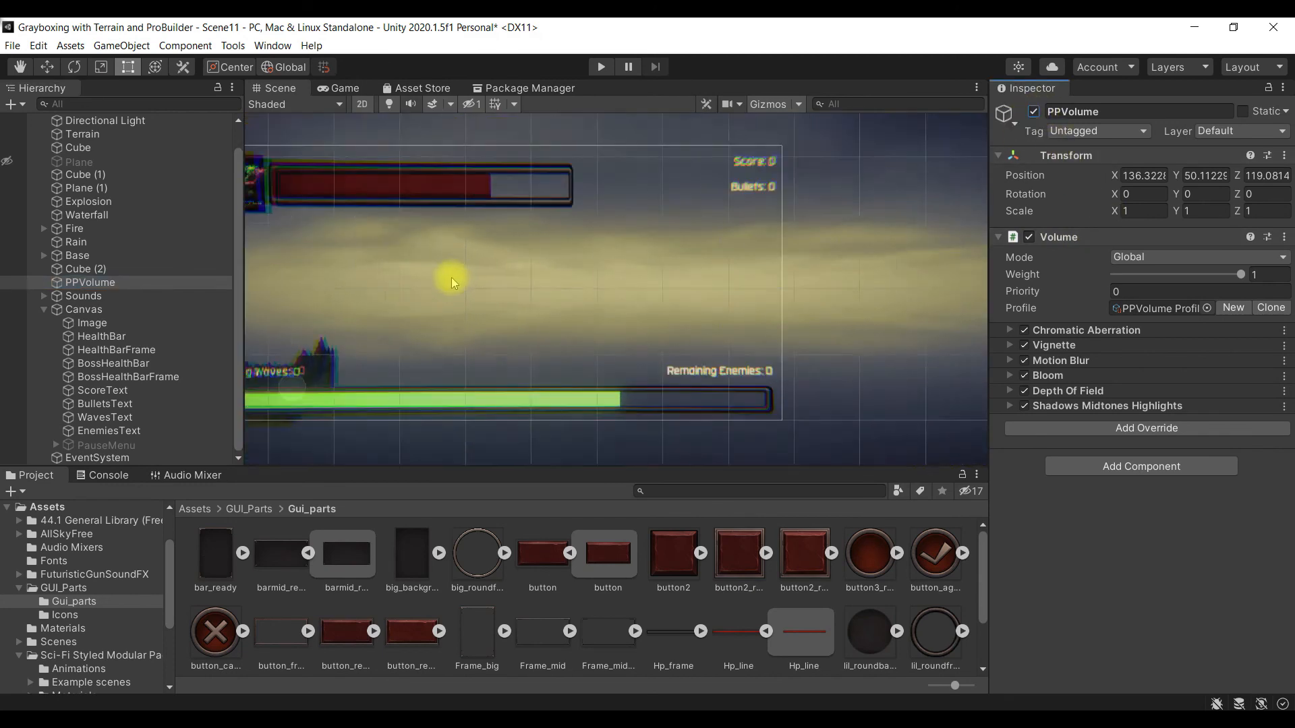
{"action": "scroll", "coordinate": [451, 277], "scroll_direction": "down", "scroll_amount": 2}
{"action": "middle_click_drag", "start_coordinate": [626, 272], "coordinate": [728, 283]}
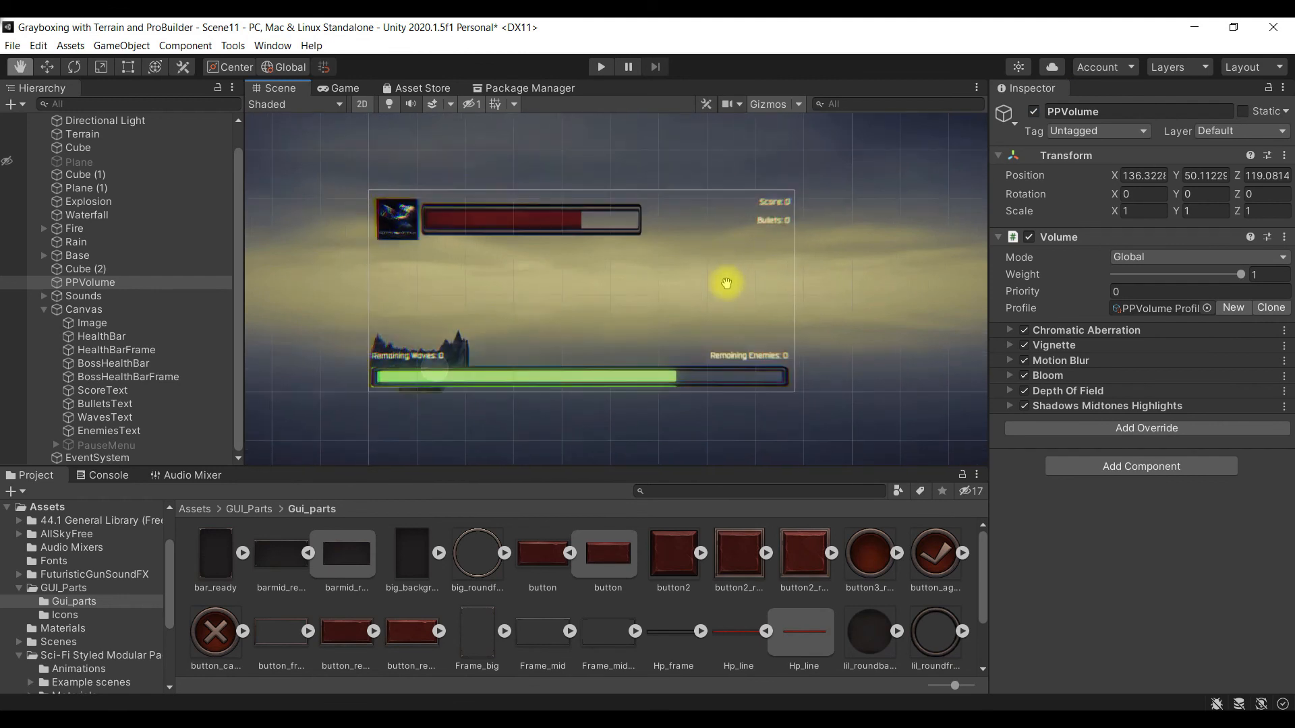
{"action": "scroll", "coordinate": [796, 293], "scroll_direction": "up", "scroll_amount": 3}
{"action": "middle_click_drag", "start_coordinate": [821, 285], "coordinate": [862, 281]}
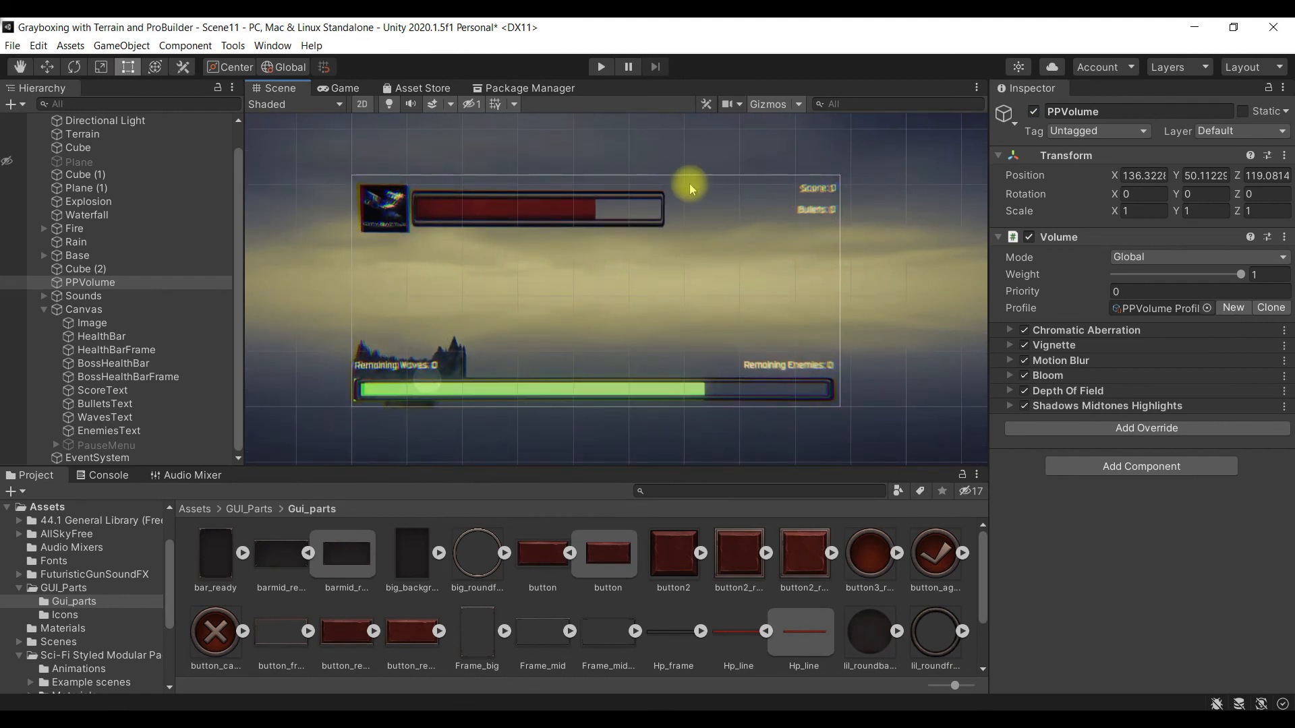
{"action": "left_click", "coordinate": [601, 67]}
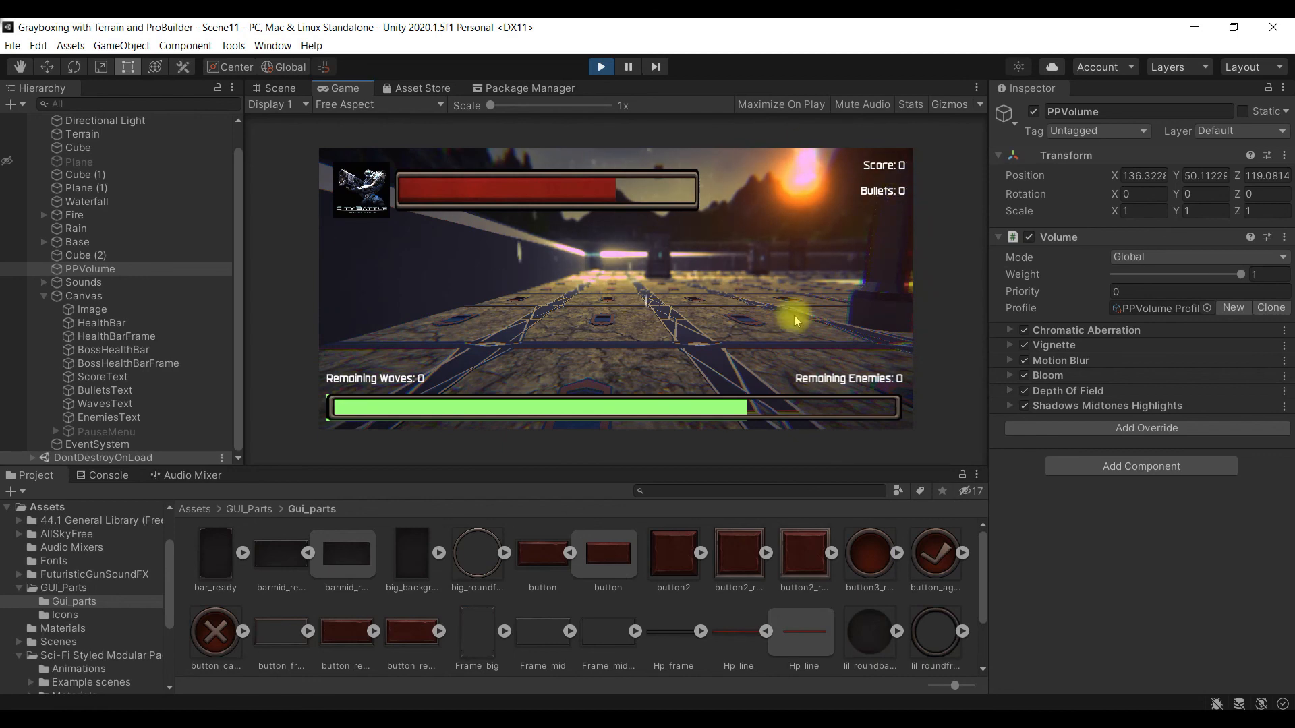
{"action": "left_click", "coordinate": [601, 67]}
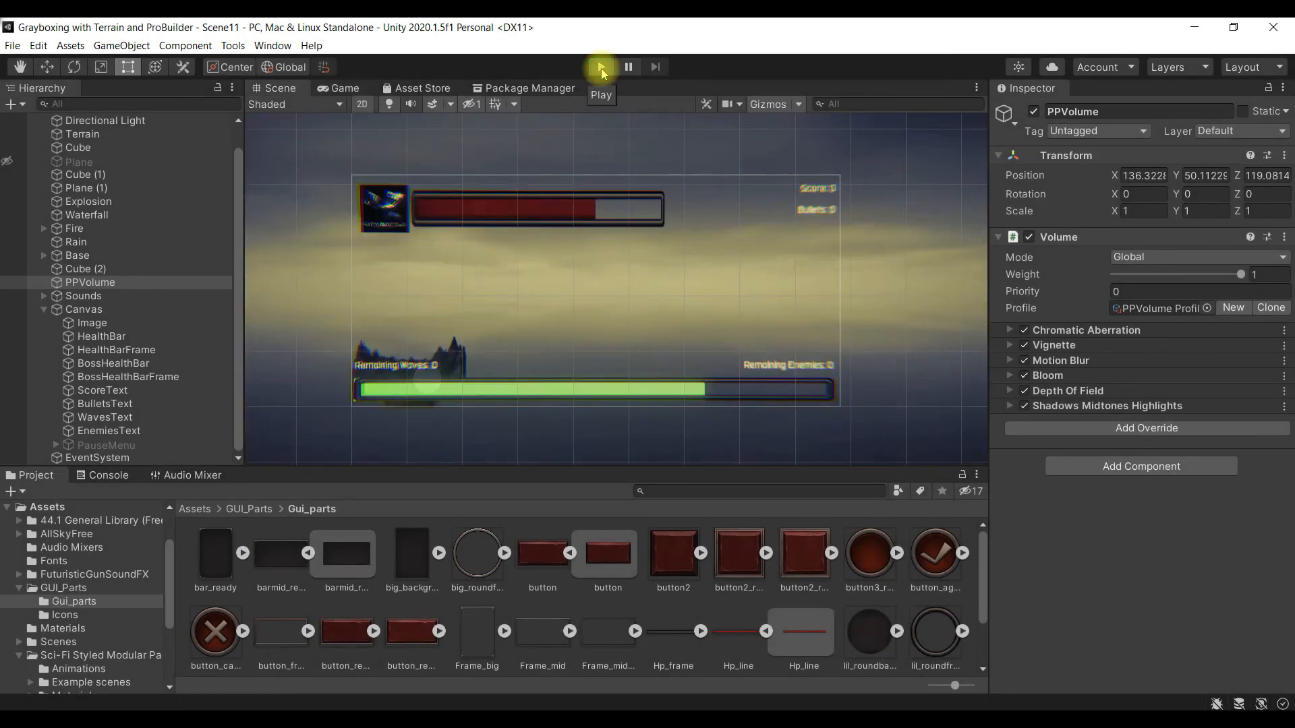